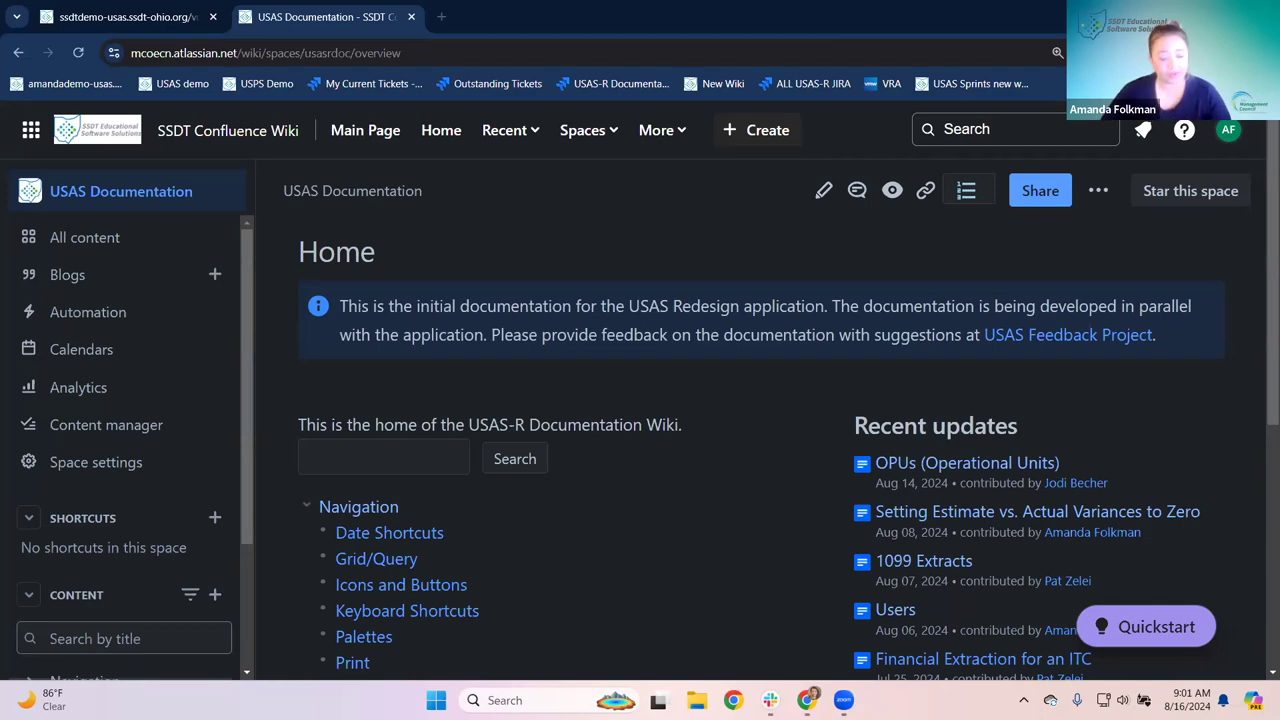
Step: Switch from the USAS Documentation wiki to the USAS demo site
{"action": "left_click", "coordinate": [162, 28]}
Step: Log in to the Sampleville Schools USAS demo and list the available report types
{"action": "left_click", "coordinate": [56, 216]}
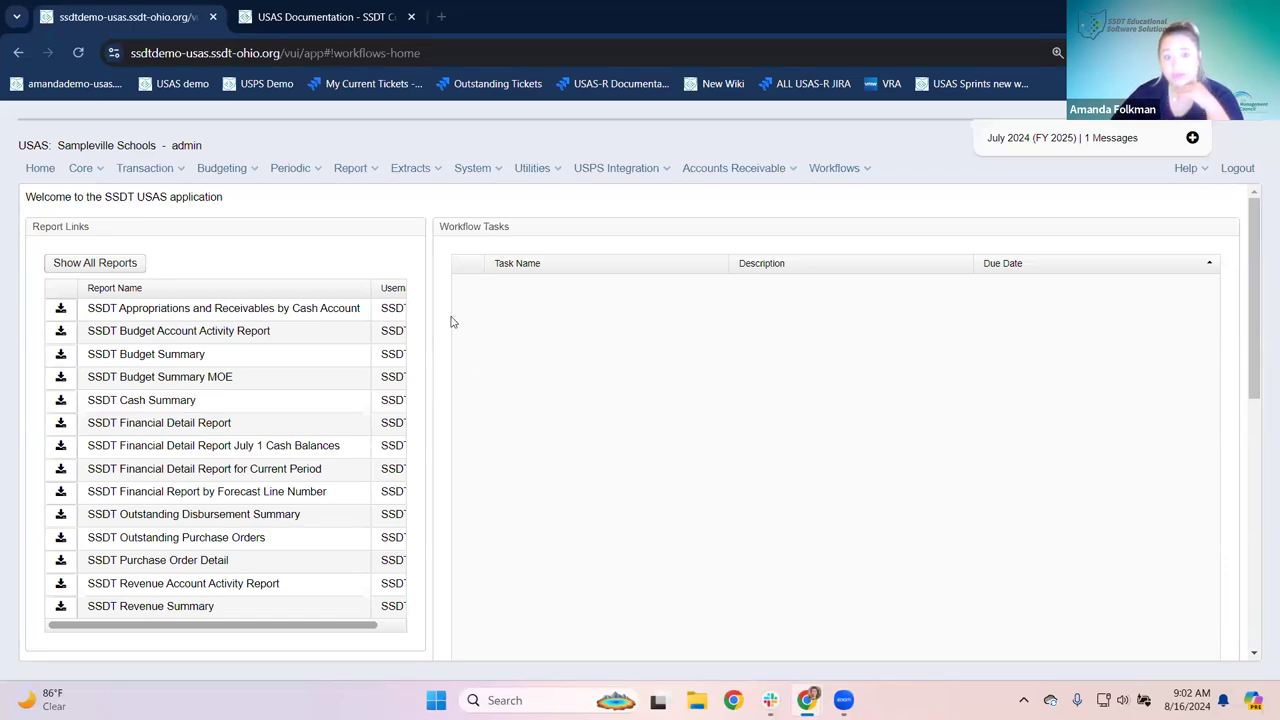
{"action": "left_click", "coordinate": [362, 170]}
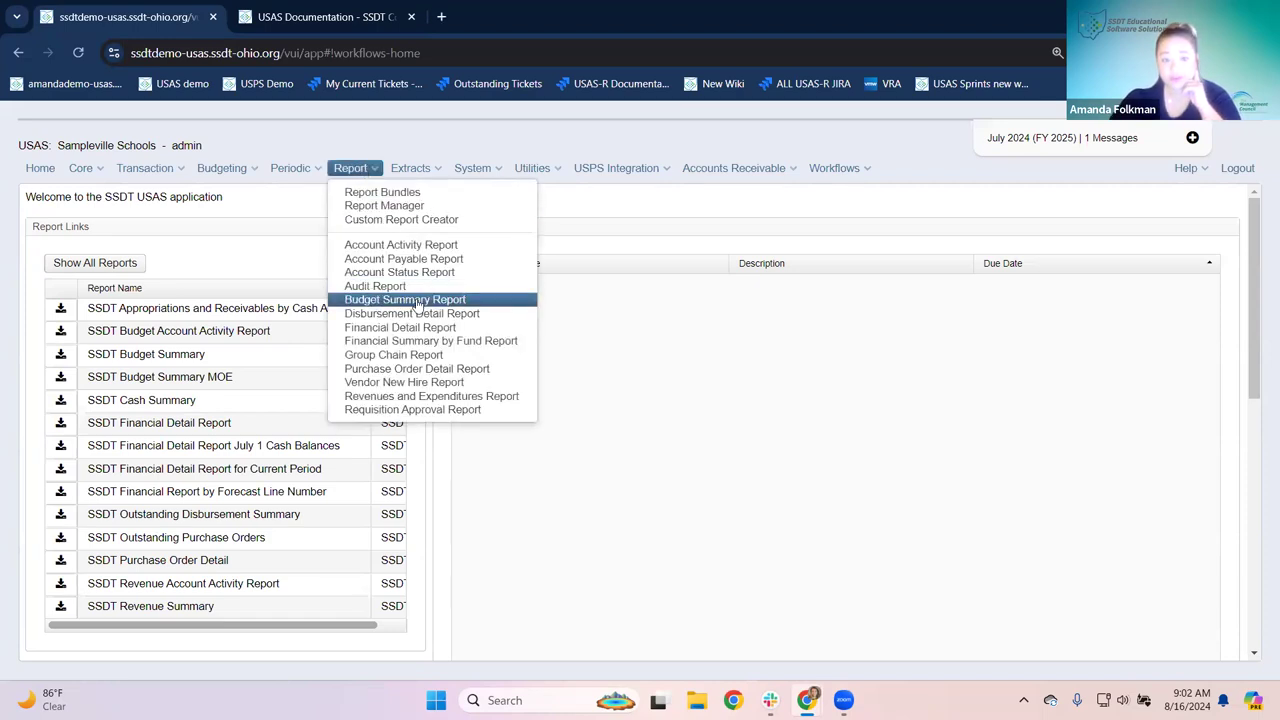
{"action": "key", "text": "Up"}
{"action": "key", "text": "Up"}
{"action": "key", "text": "Up"}
{"action": "key", "text": "Up"}
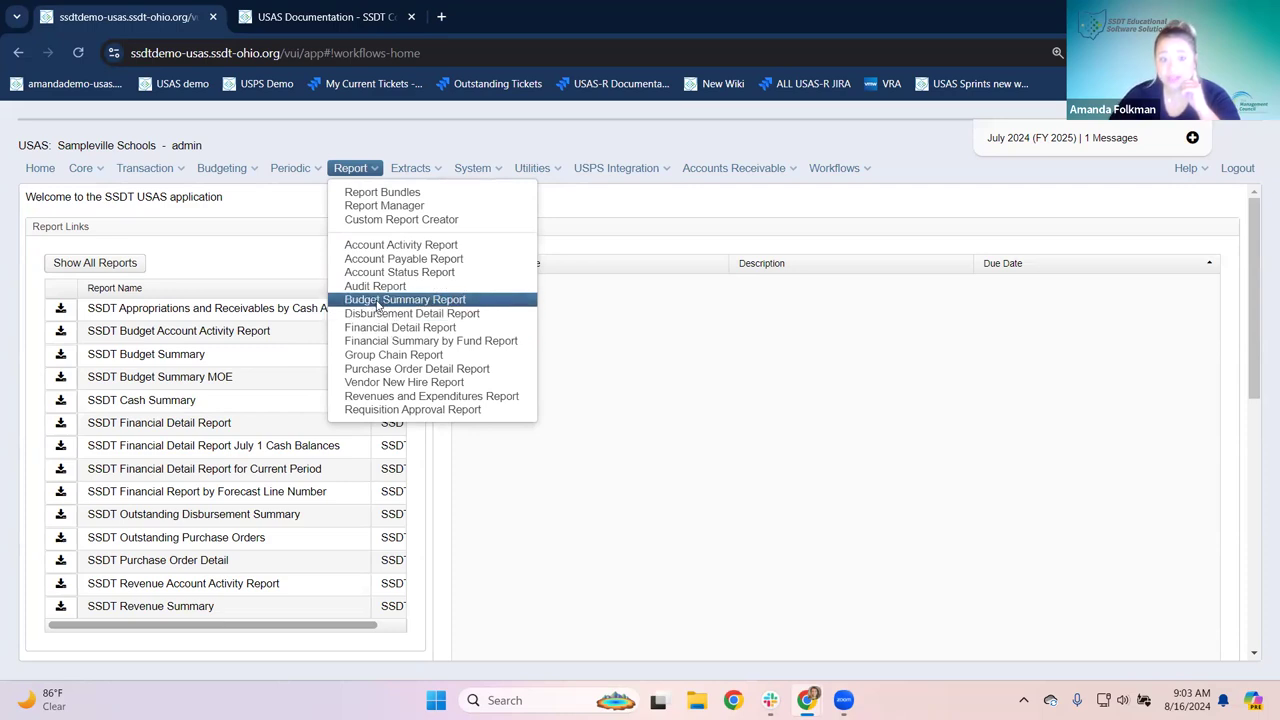
{"action": "left_click", "coordinate": [378, 302]}
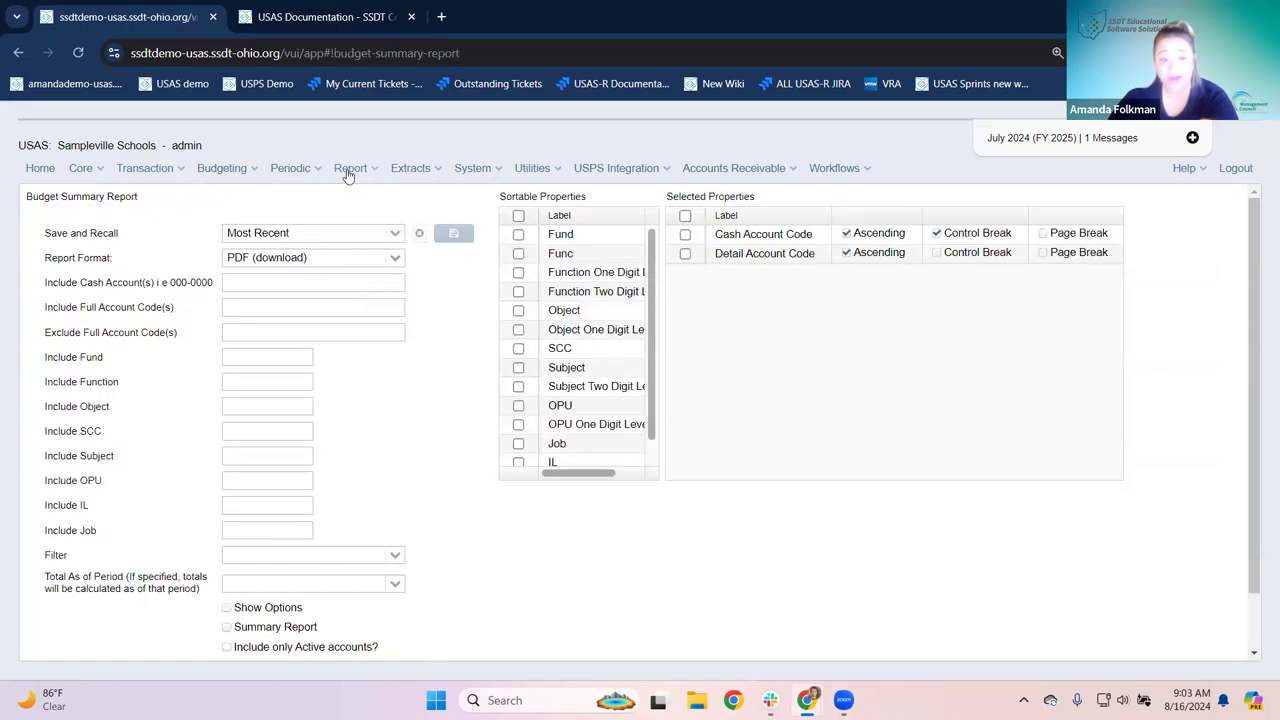
{"action": "left_click", "coordinate": [42, 175]}
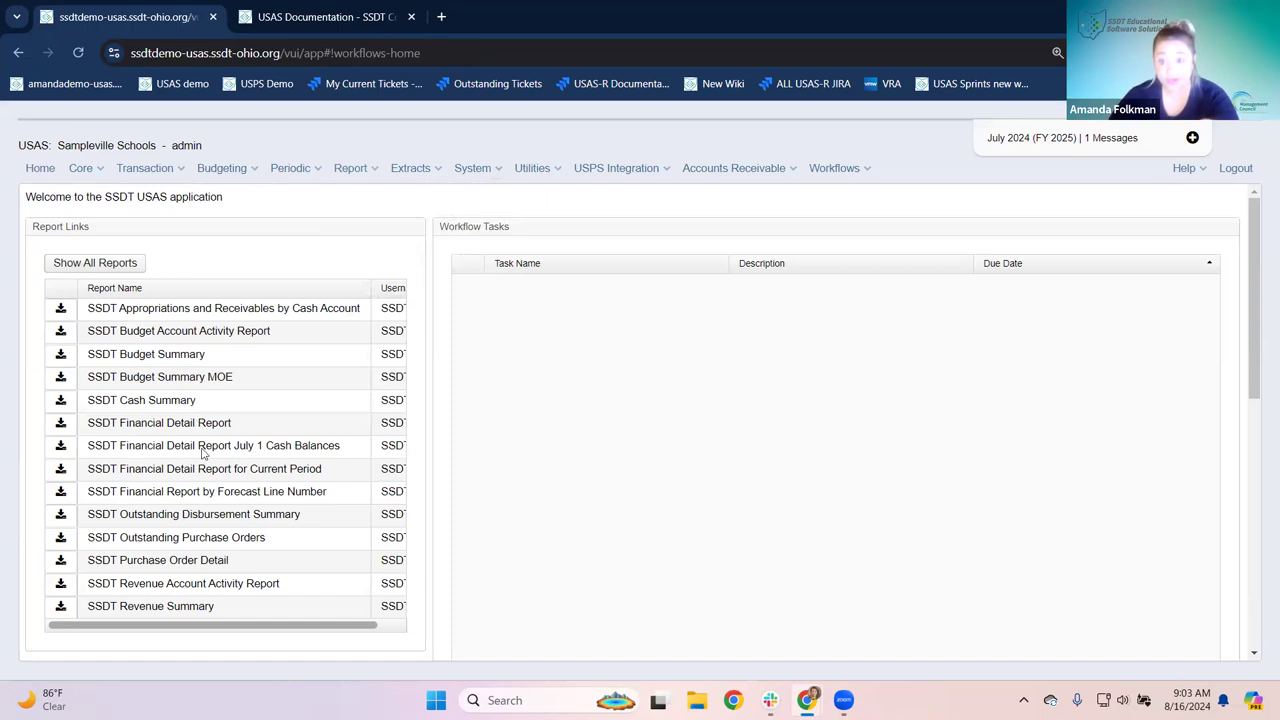
{"action": "left_click", "coordinate": [352, 169]}
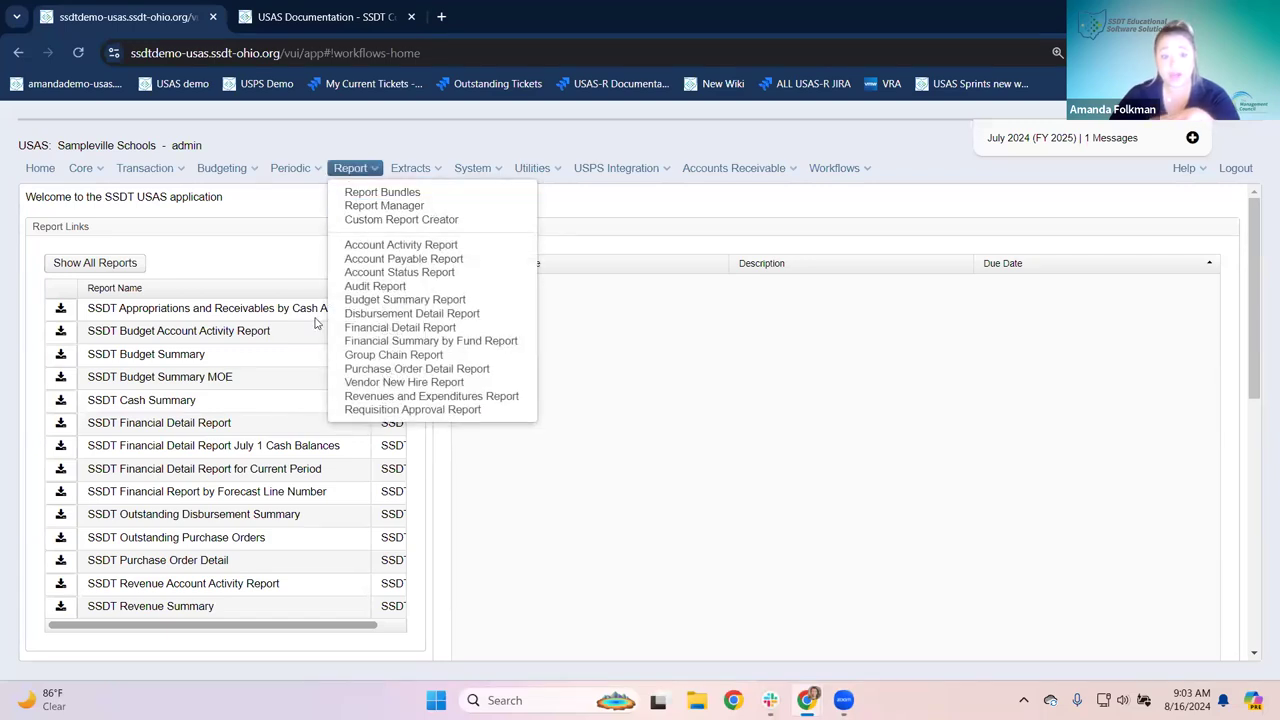
{"action": "left_click", "coordinate": [155, 368]}
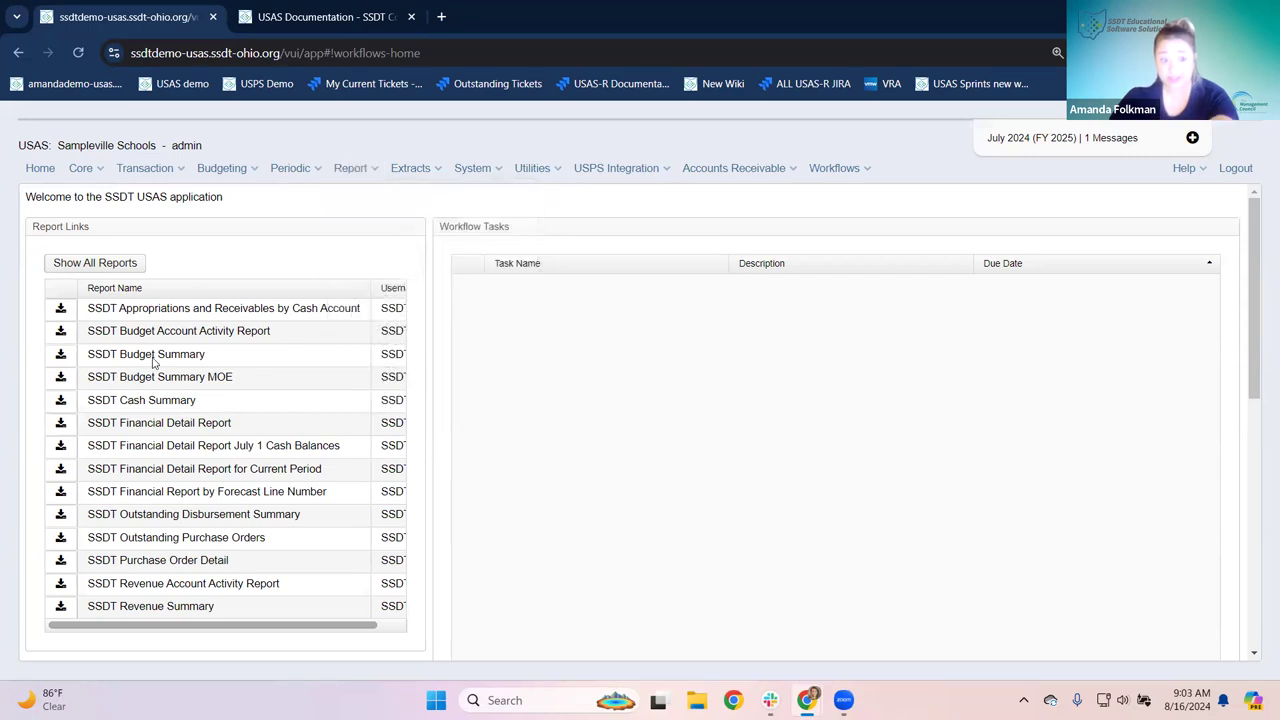
{"action": "key", "text": "Tab"}
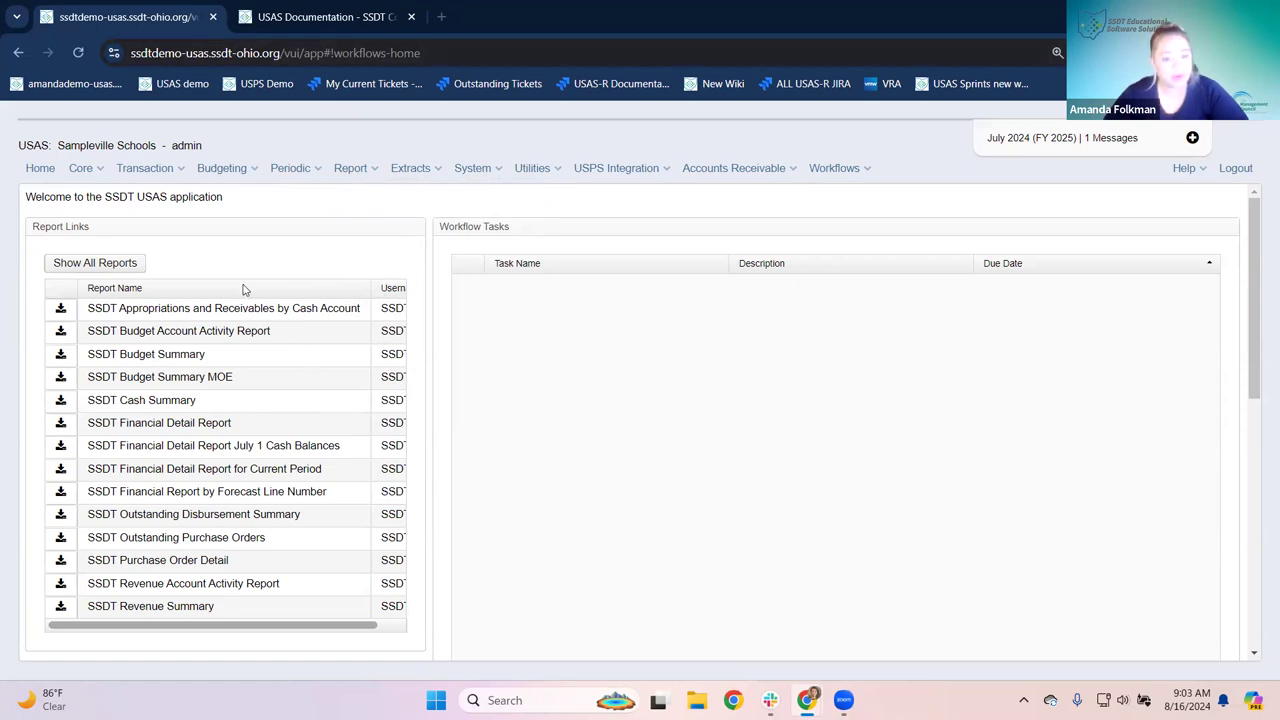
{"action": "left_click", "coordinate": [355, 169]}
Step: In Report Manager, view the SSDT Financial Detail Report definition in Custom Report Creator
{"action": "left_click", "coordinate": [370, 207]}
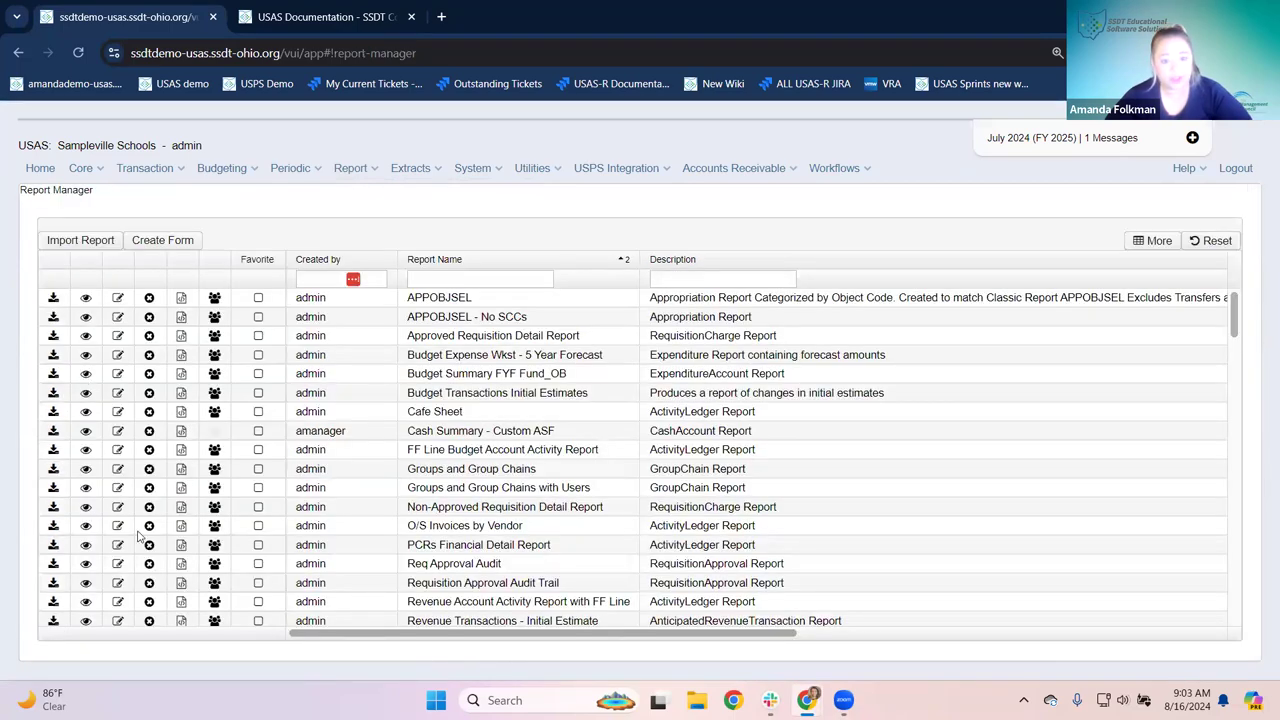
{"action": "scroll", "coordinate": [140, 530], "scroll_direction": "down", "scroll_amount": 3}
{"action": "scroll", "coordinate": [107, 500], "scroll_direction": "down", "scroll_amount": 4}
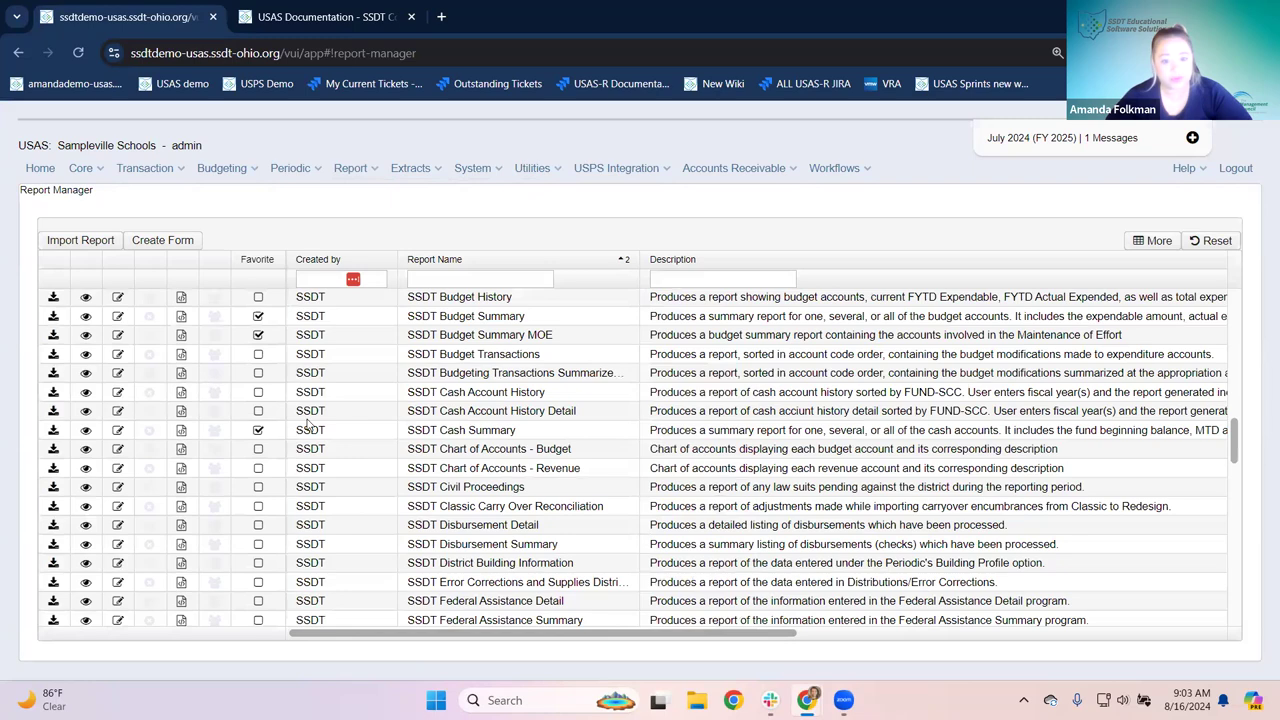
{"action": "scroll", "coordinate": [95, 440], "scroll_direction": "down", "scroll_amount": 3}
{"action": "scroll", "coordinate": [84, 422], "scroll_direction": "up", "scroll_amount": 1}
{"action": "left_click", "coordinate": [84, 420]}
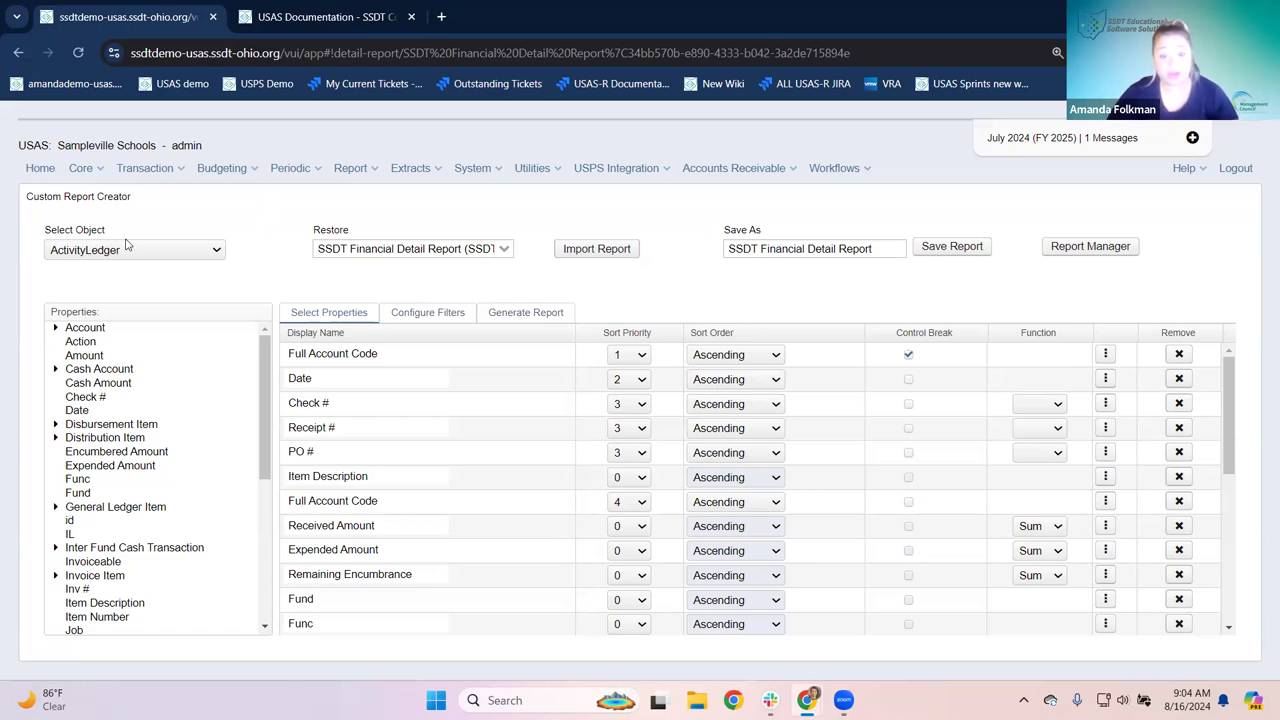
Step: Go back to the USAS home page with its Report Links and Workflow Tasks
{"action": "left_click", "coordinate": [56, 170]}
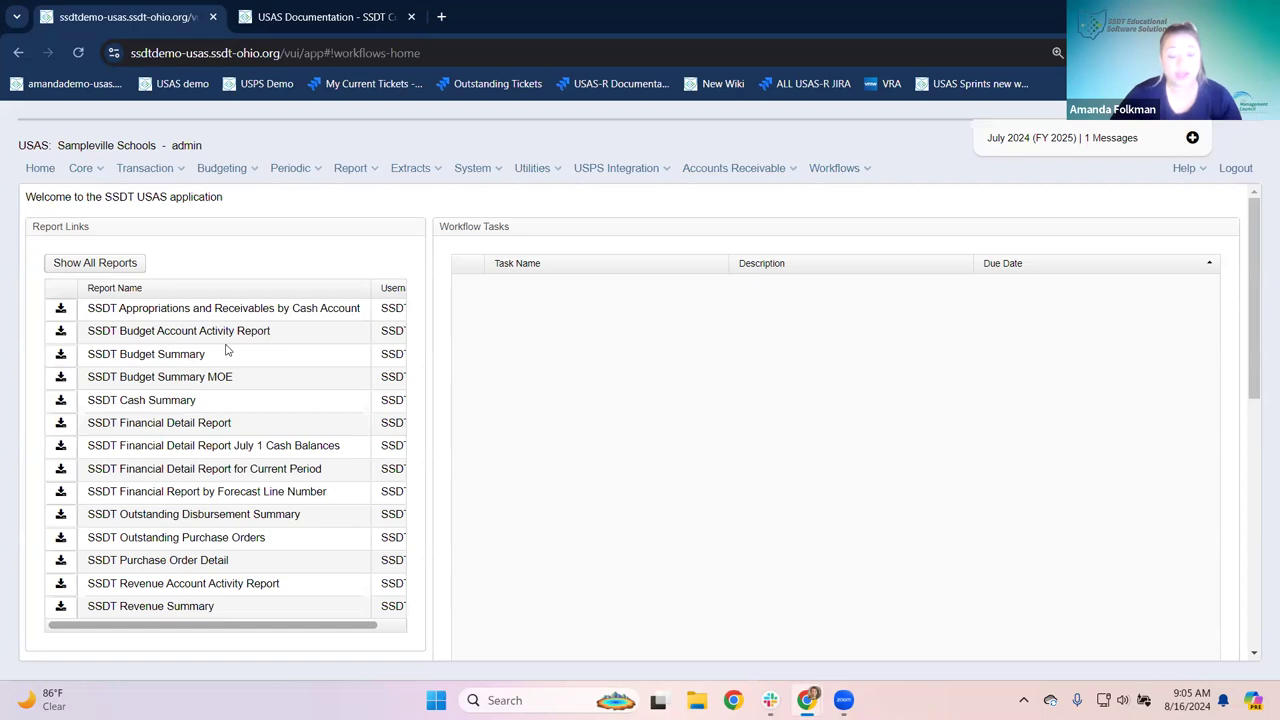
Step: Open the Budget Summary Report form, set to PDF download and sorted by Cash and Detail Account Code
{"action": "left_click", "coordinate": [362, 169]}
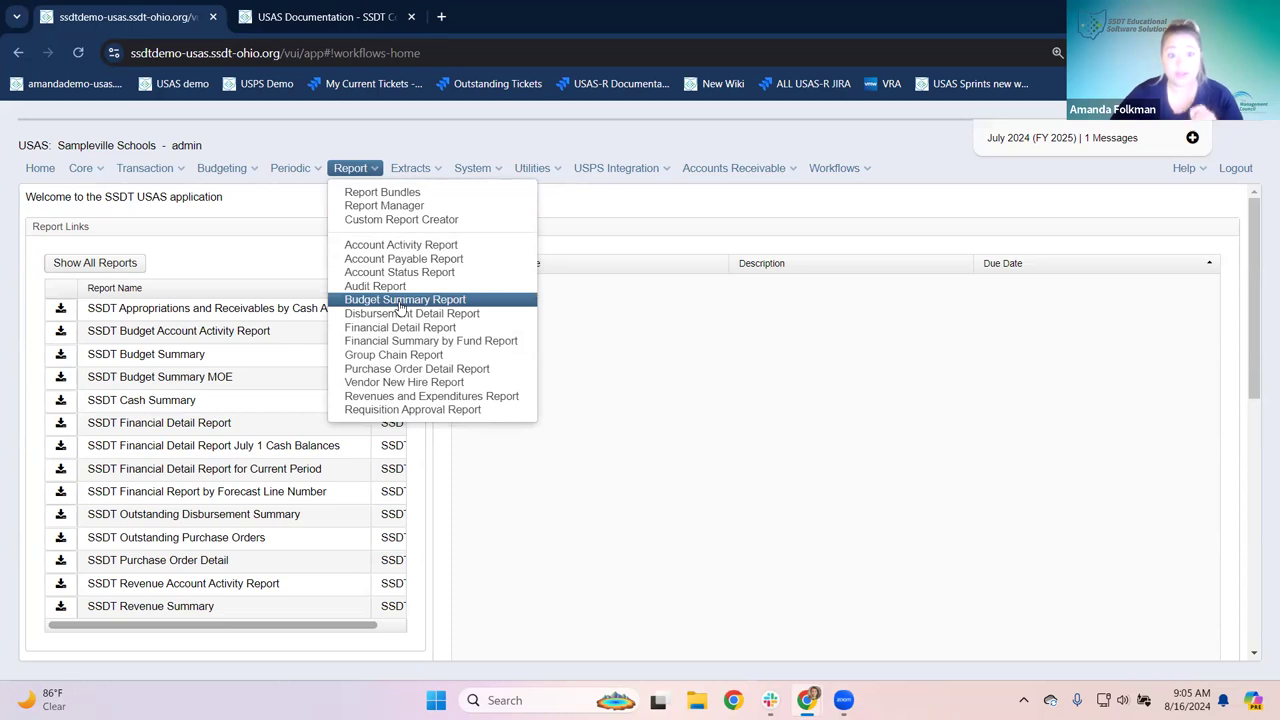
{"action": "left_click", "coordinate": [400, 303]}
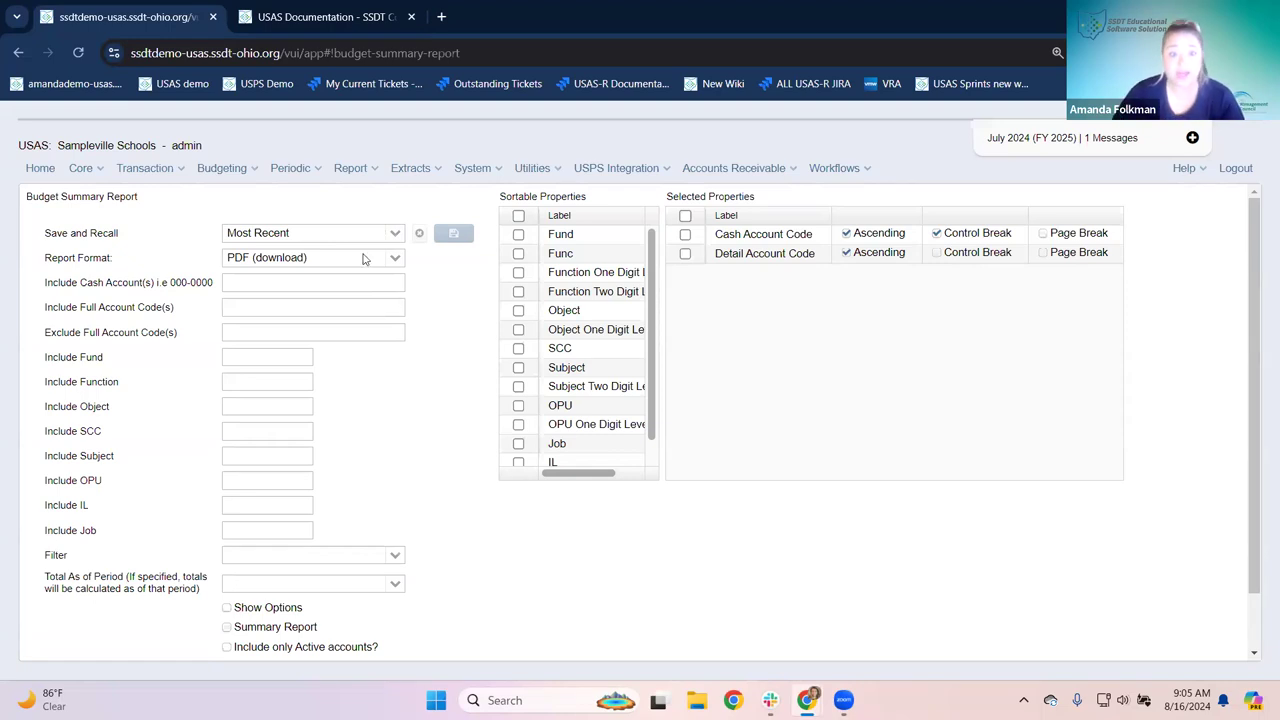
{"action": "left_click", "coordinate": [357, 170]}
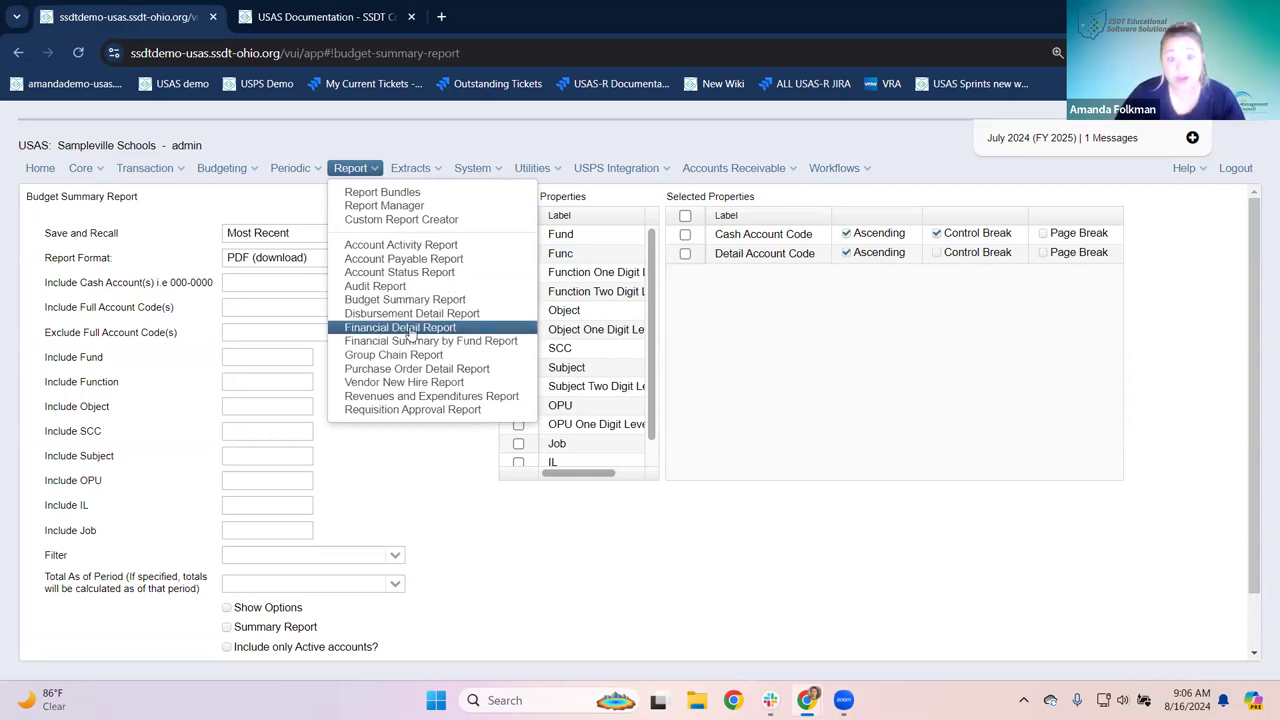
Step: View the Financial Detail Report form for 7/1/24–6/30/25 and fund 006, then return home
{"action": "left_click", "coordinate": [407, 330]}
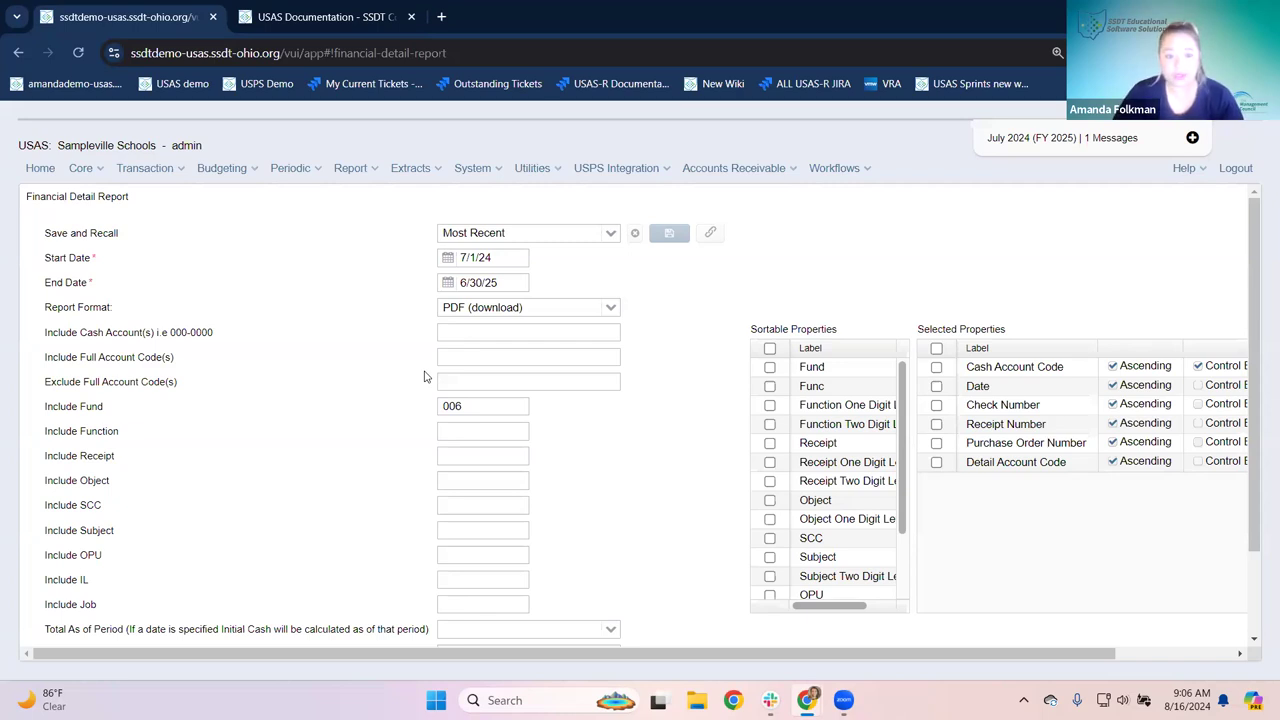
{"action": "left_click", "coordinate": [41, 169]}
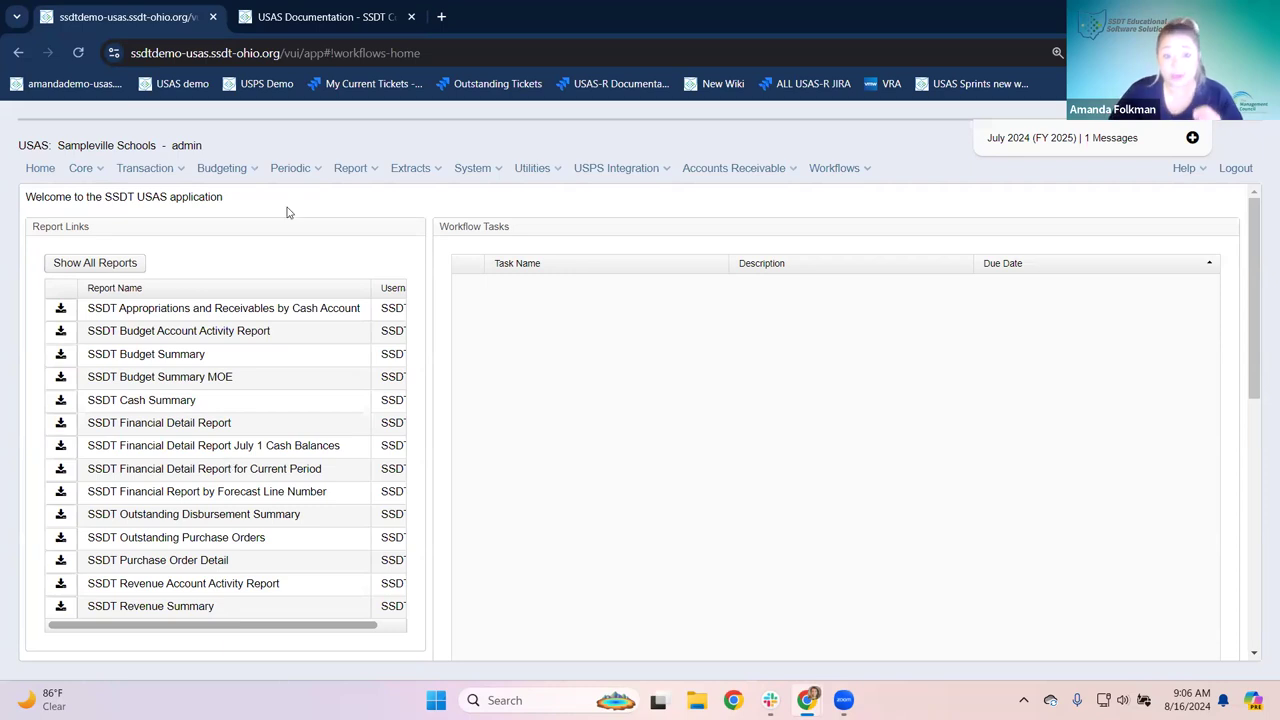
Step: Show the Report menu's list of report types again
{"action": "left_click", "coordinate": [354, 167]}
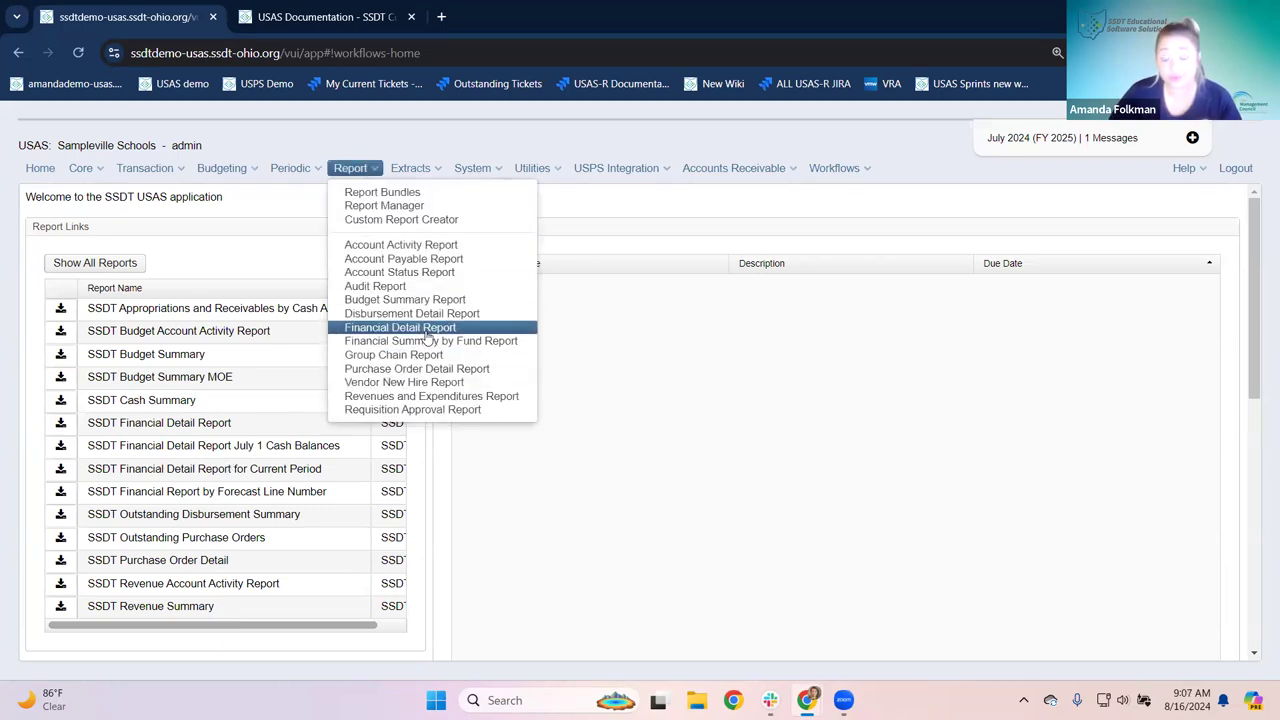
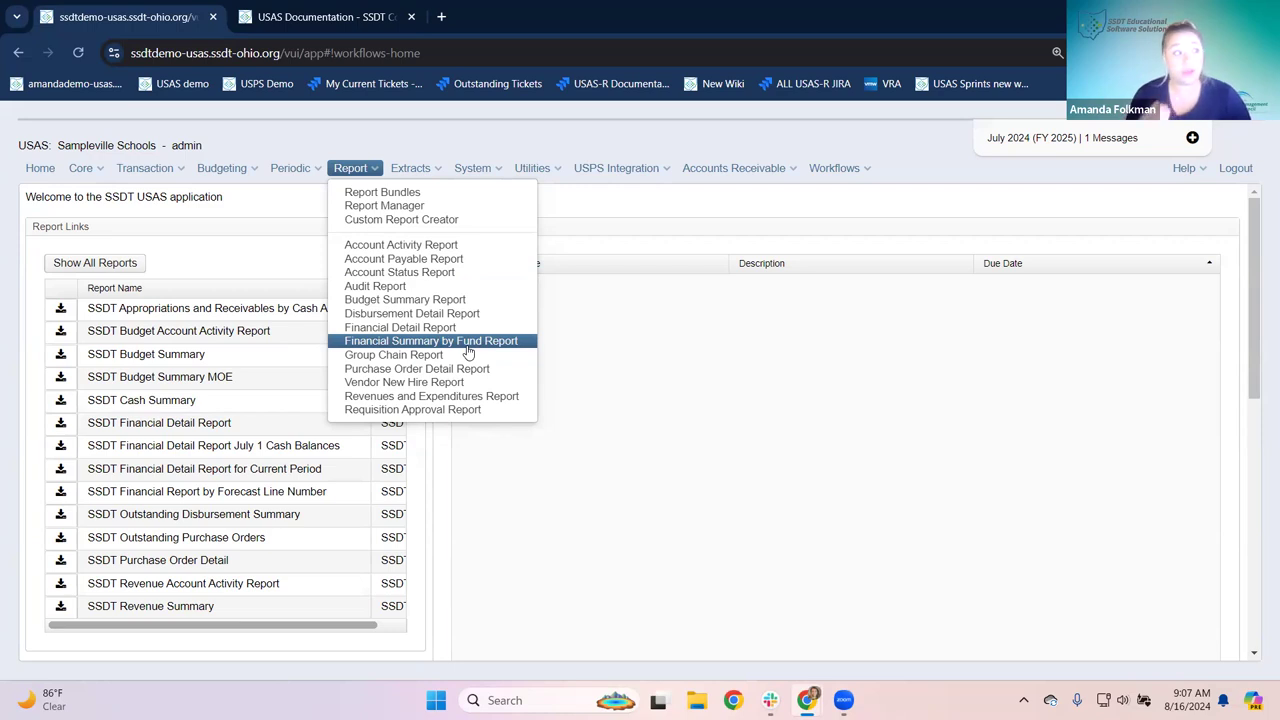
Step: Open the budget Account Activity Report form, dated 7/1/24 to 8/15/24 with PDF download
{"action": "left_click", "coordinate": [400, 245]}
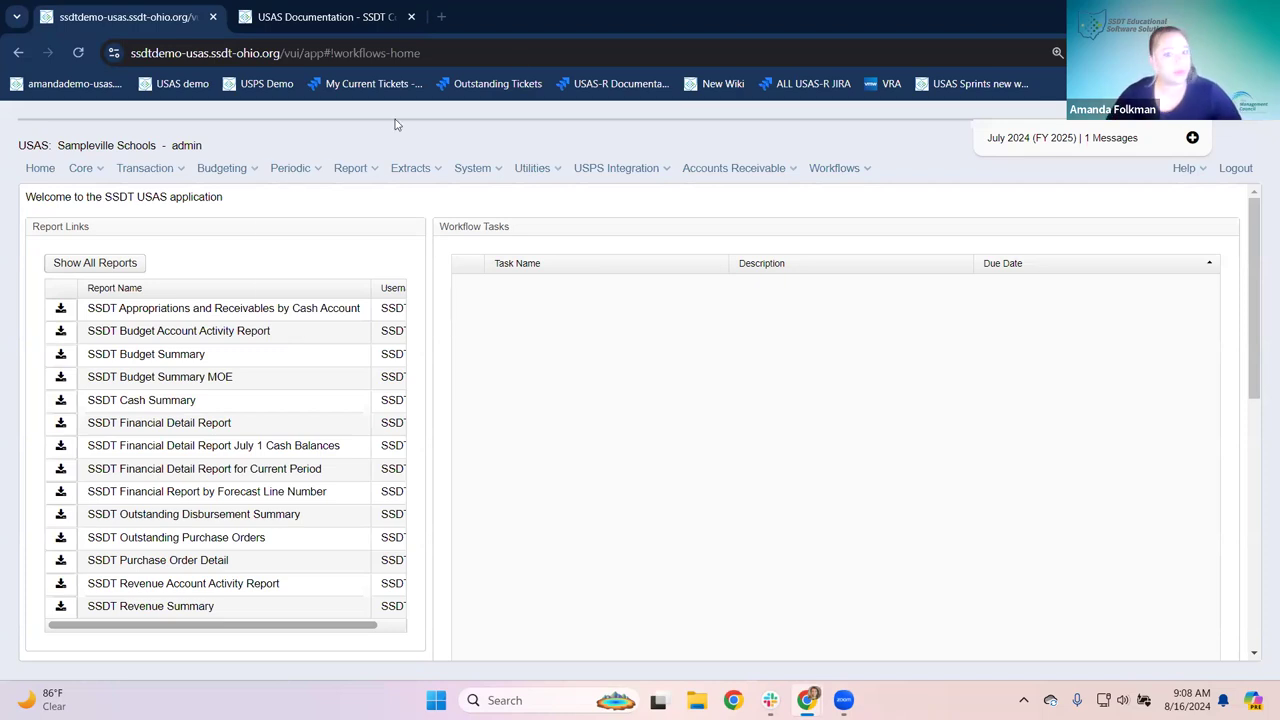
{"action": "mouse_move", "coordinate": [350, 170]}
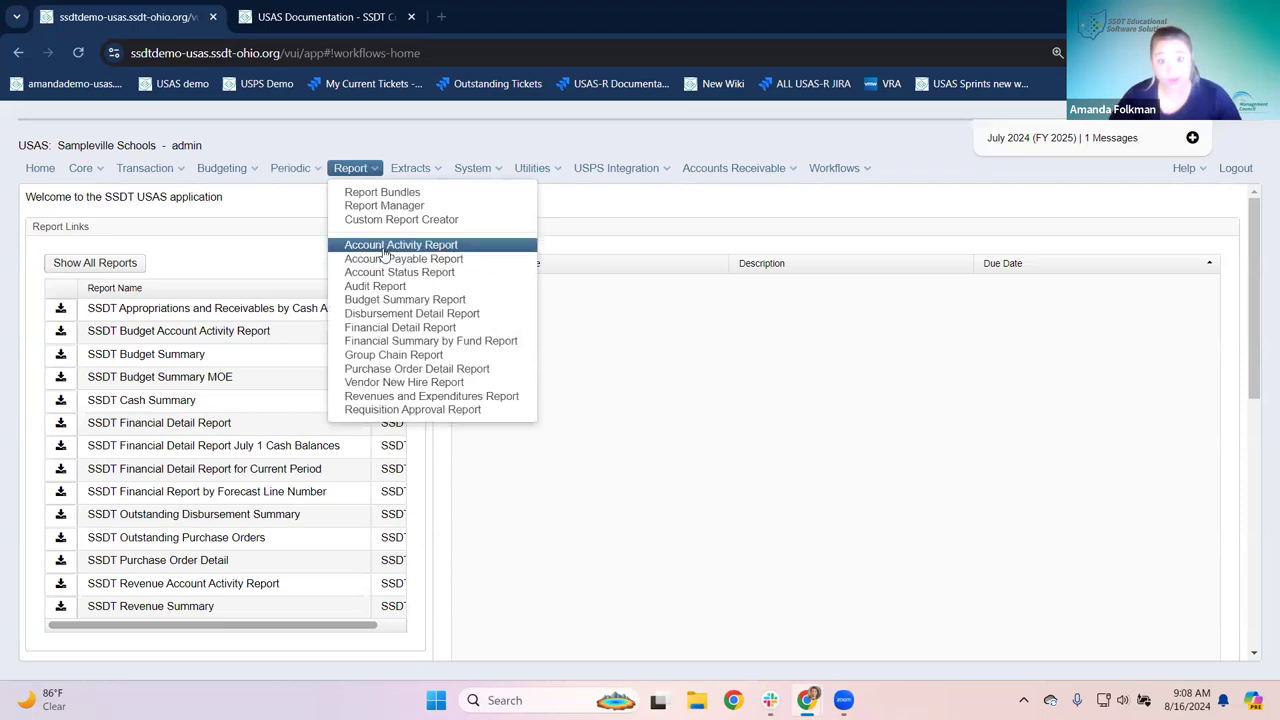
{"action": "left_click", "coordinate": [385, 247]}
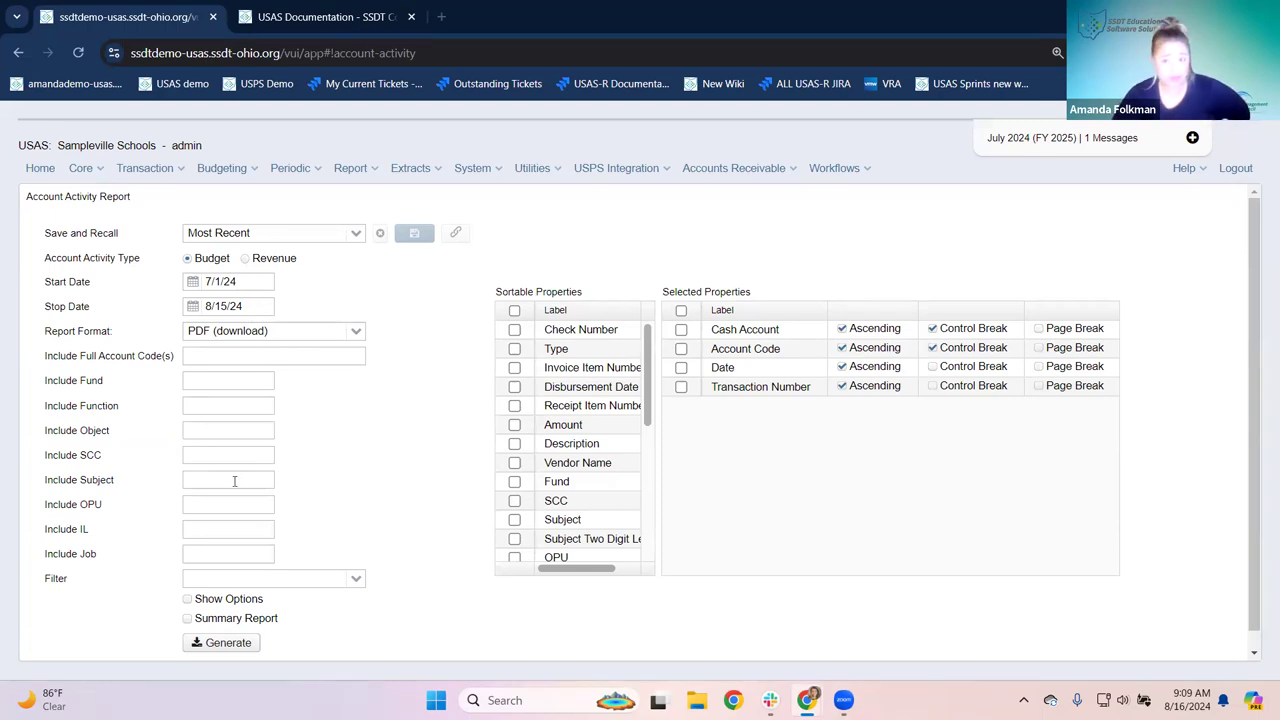
{"action": "left_click", "coordinate": [254, 281]}
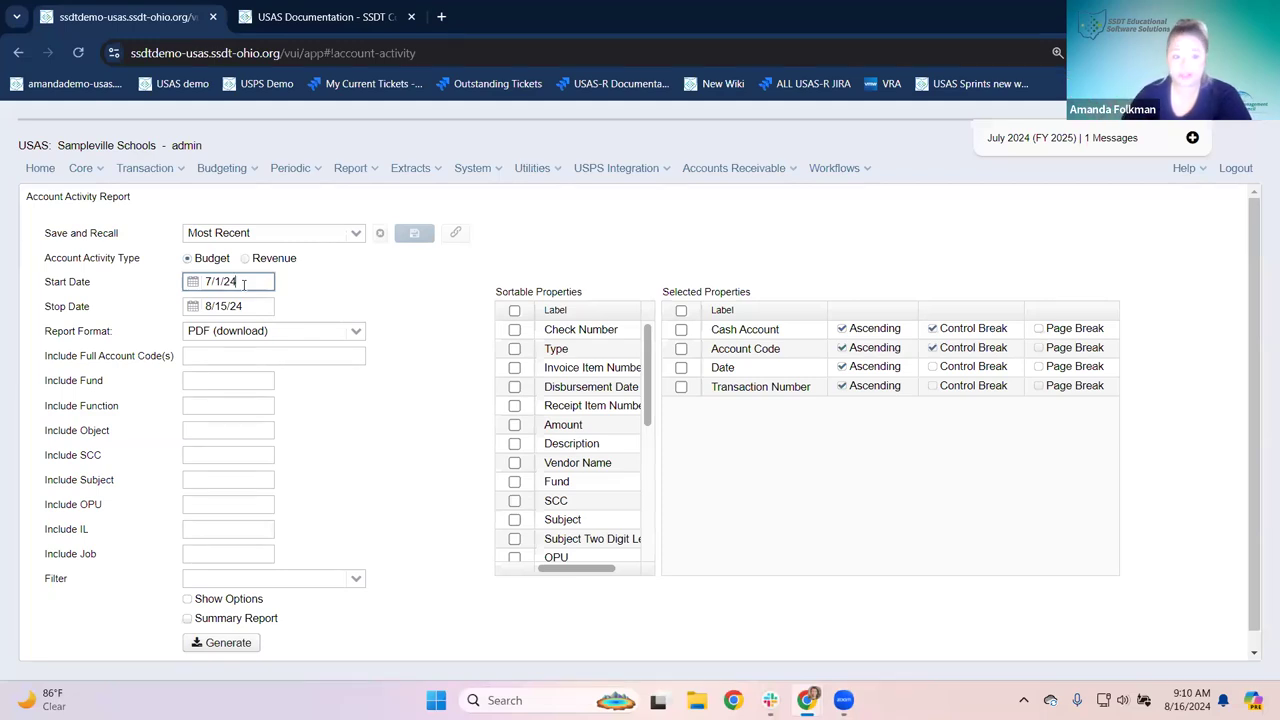
Step: Review the current 7/1/24 start date and 8/15/24 stop date on the form
{"action": "left_click_drag", "start_coordinate": [218, 280], "coordinate": [297, 294]}
{"action": "left_click", "coordinate": [297, 297]}
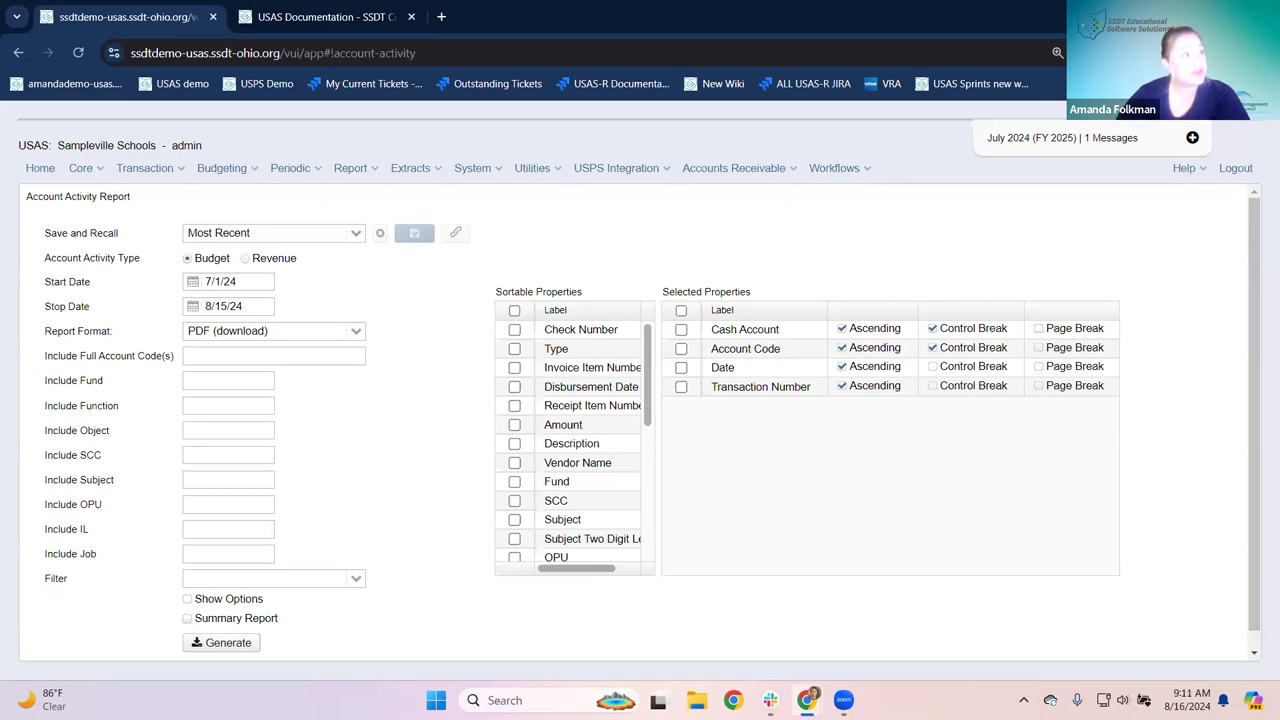
{"action": "left_click", "coordinate": [248, 312]}
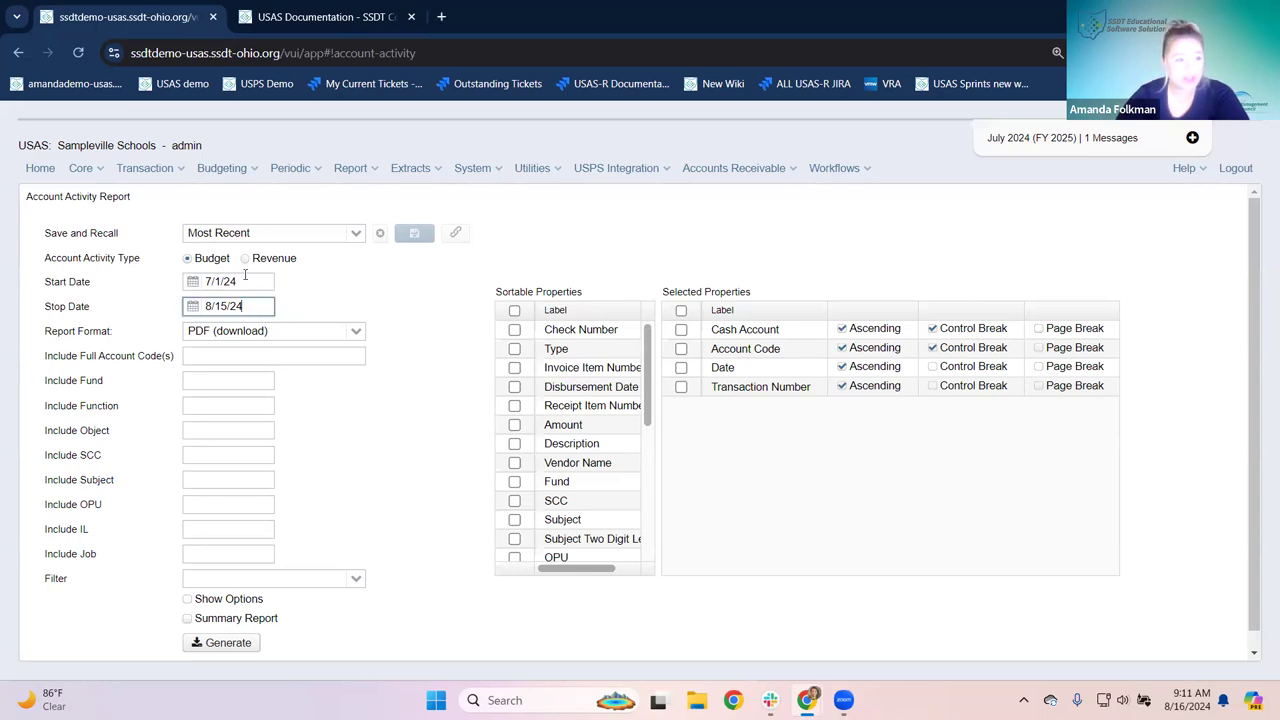
{"action": "left_click", "coordinate": [245, 281]}
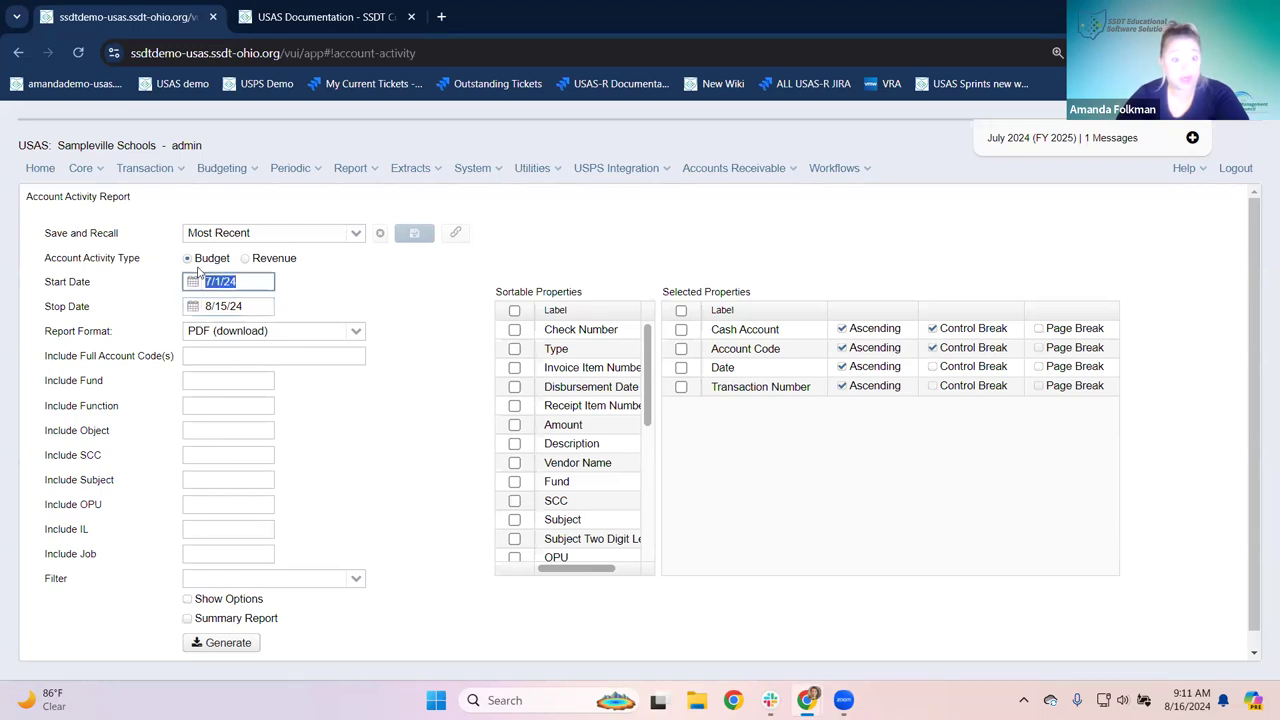
{"action": "left_click", "coordinate": [365, 288]}
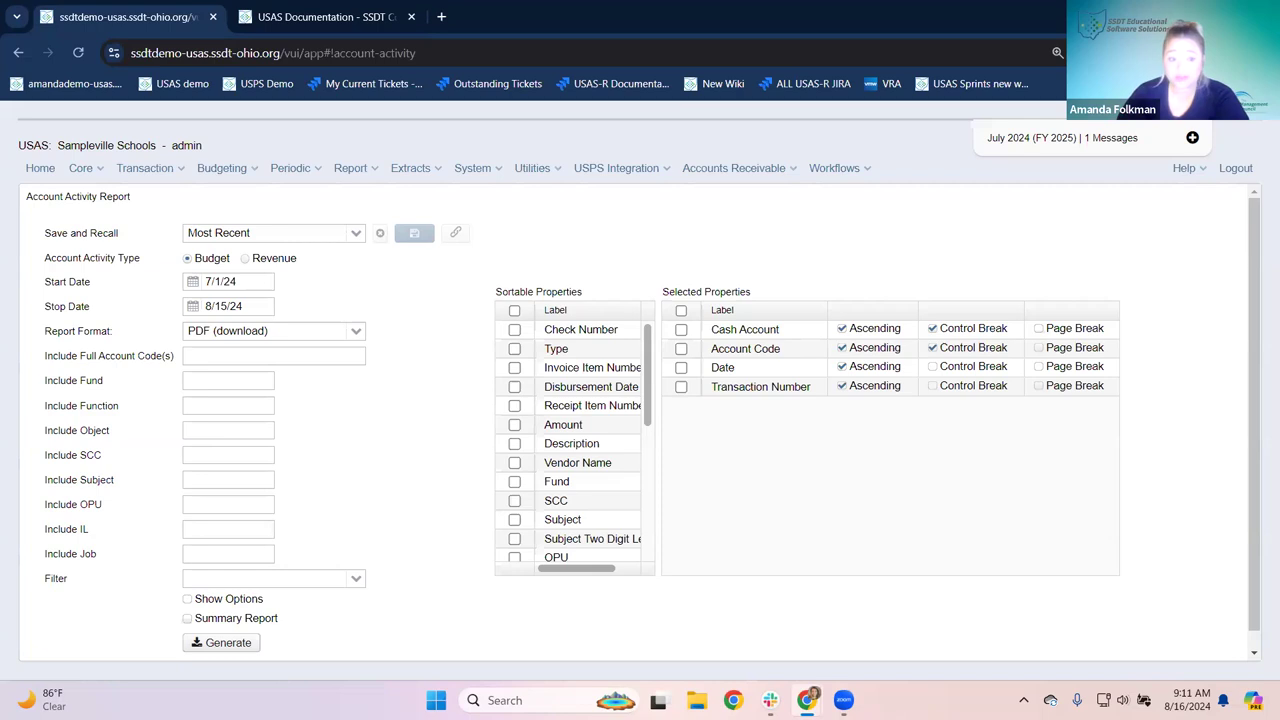
Step: Change the stop date to 6/30/25 and generate the report as a PDF
{"action": "left_click", "coordinate": [241, 306]}
{"action": "type", "text": "6/30/25"}
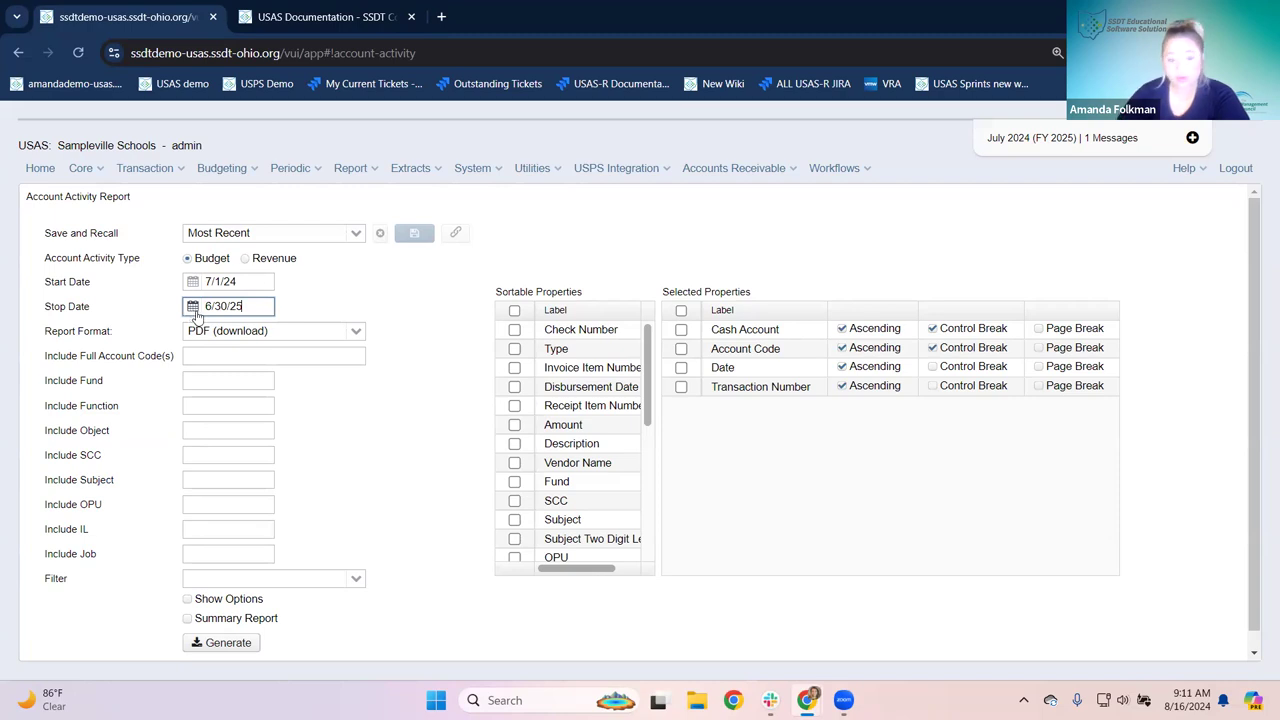
{"action": "left_click", "coordinate": [464, 313]}
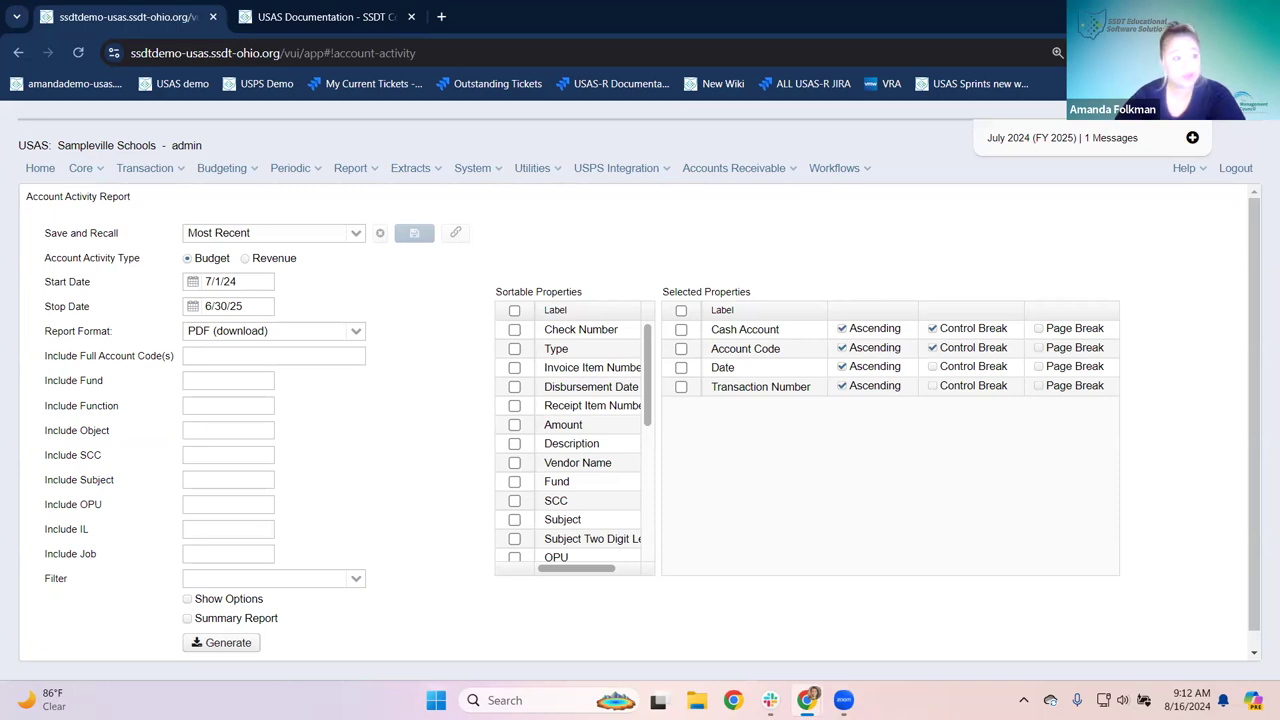
{"action": "left_click", "coordinate": [243, 641]}
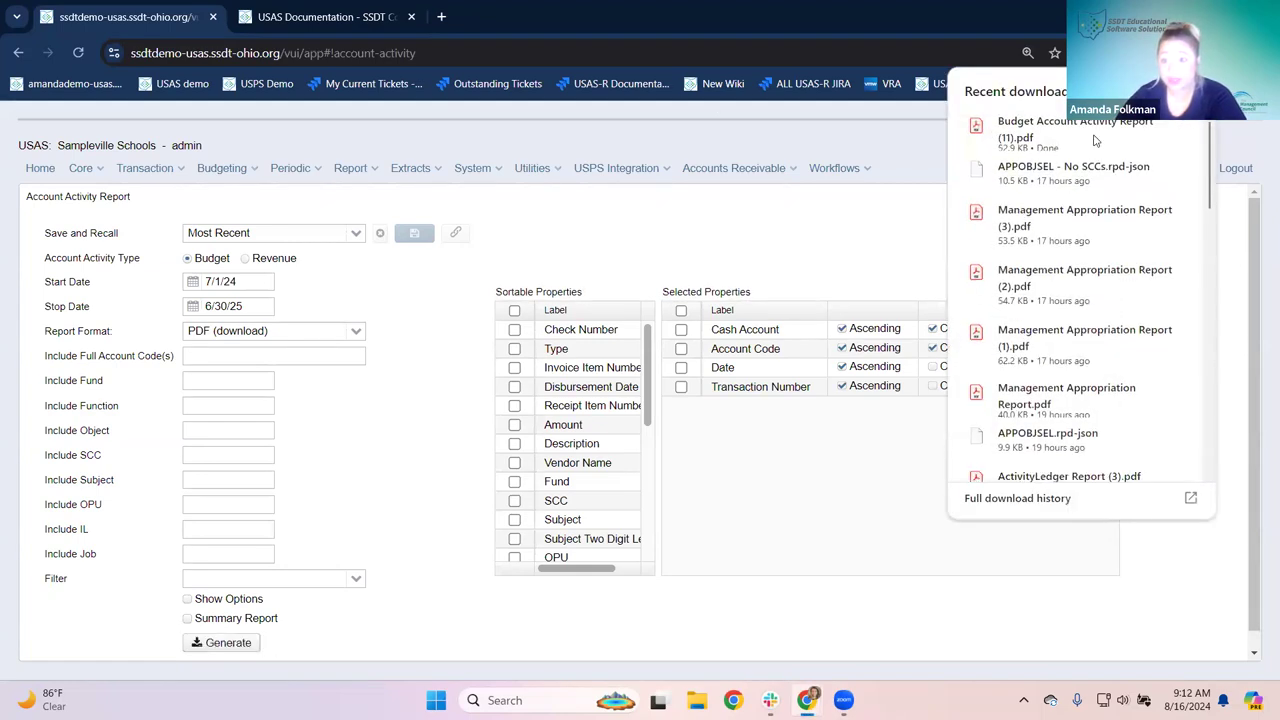
Step: Open the downloaded Budget Account Activity Report (11).pdf
{"action": "left_click", "coordinate": [1095, 140]}
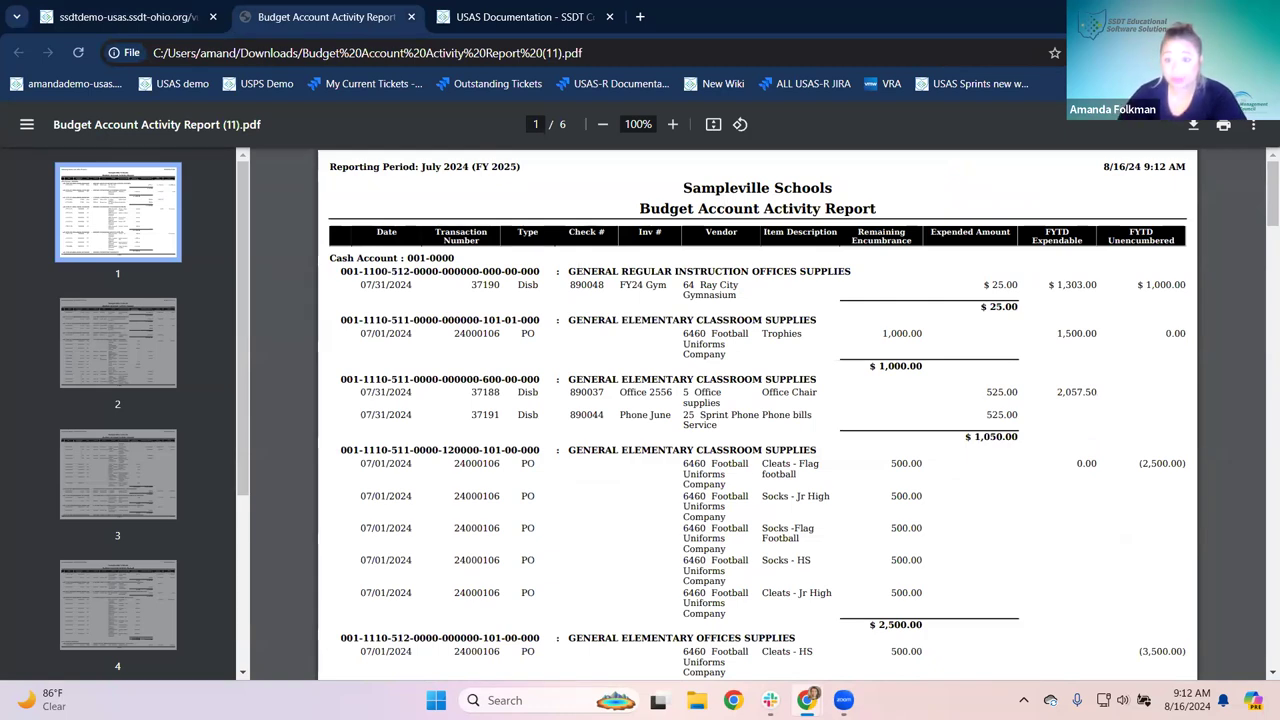
Step: Review the PDF's cash account and account code lines, including the middle/junior high equipment account
{"action": "left_click_drag", "start_coordinate": [331, 254], "coordinate": [481, 263]}
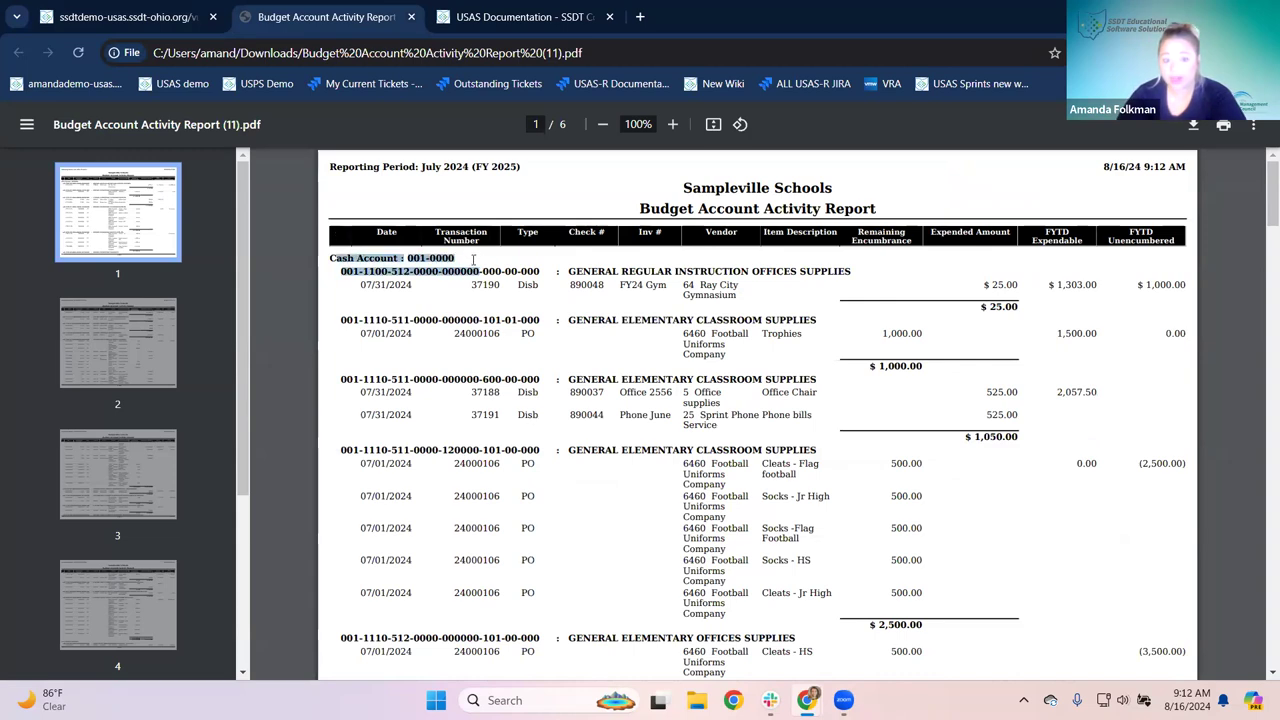
{"action": "left_click_drag", "start_coordinate": [340, 271], "coordinate": [540, 276]}
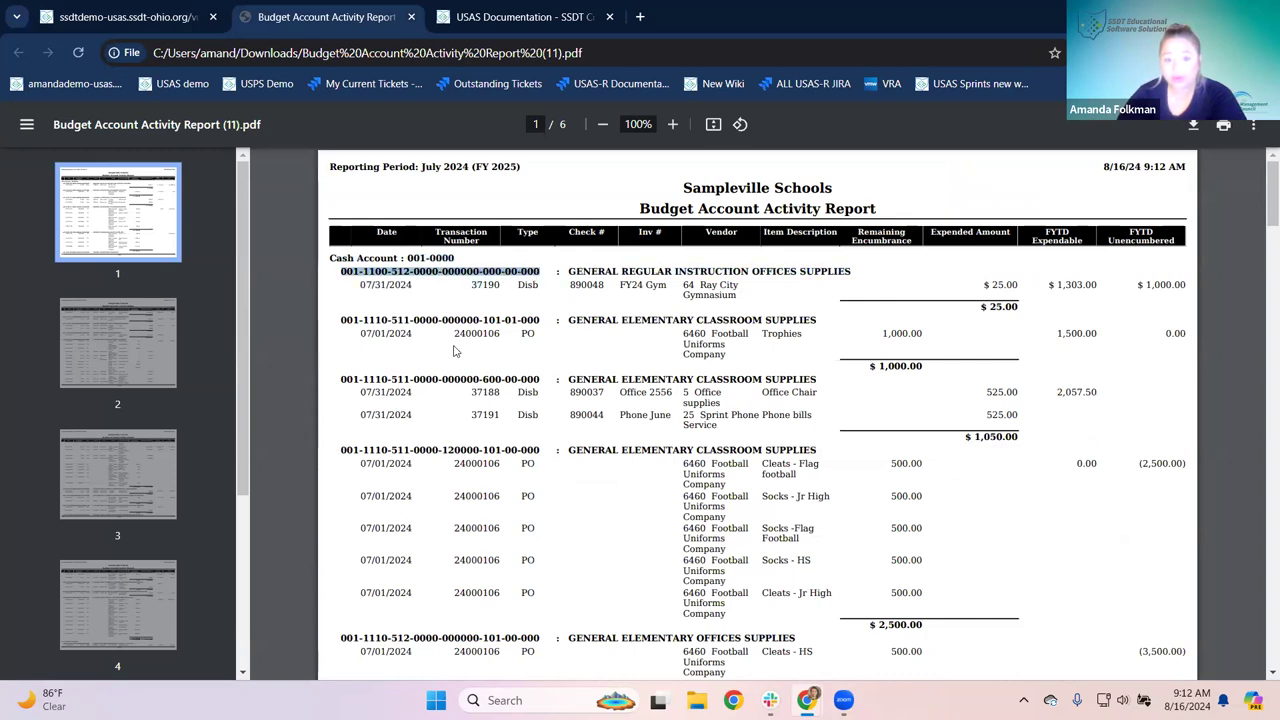
{"action": "left_click", "coordinate": [452, 300]}
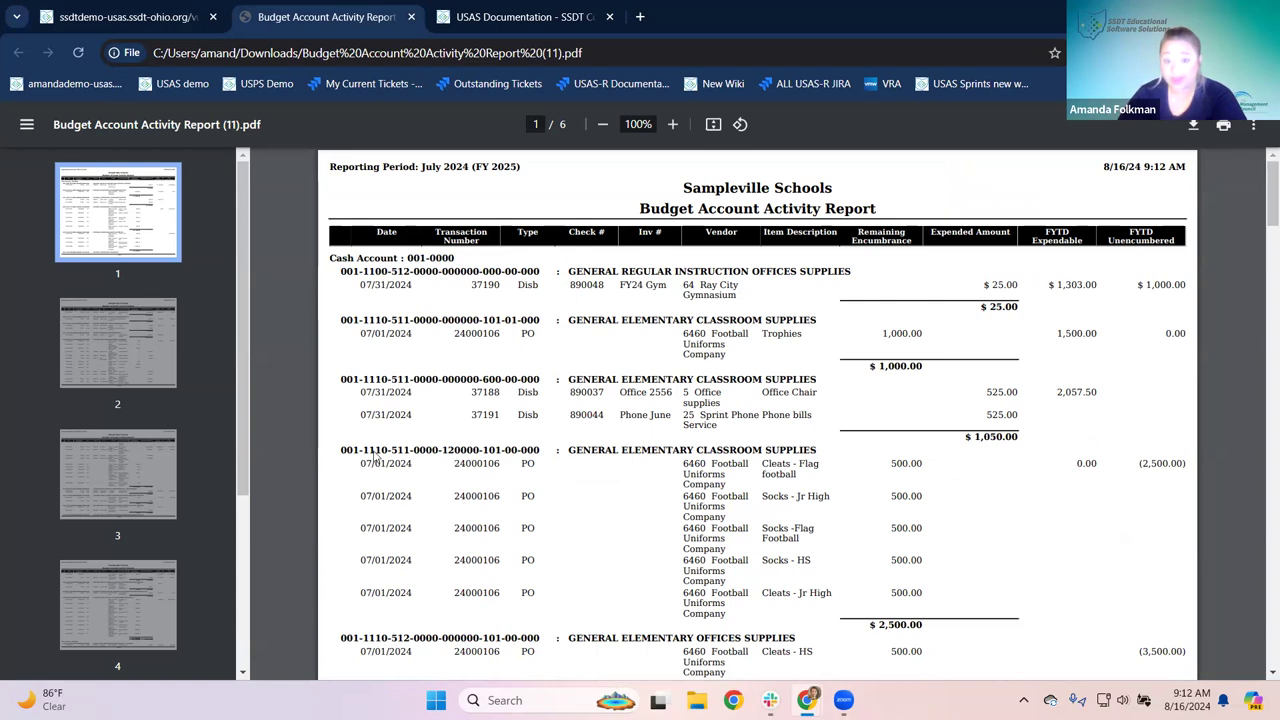
{"action": "scroll", "coordinate": [586, 243], "scroll_direction": "down", "scroll_amount": 1}
{"action": "scroll", "coordinate": [551, 266], "scroll_direction": "up", "scroll_amount": 1}
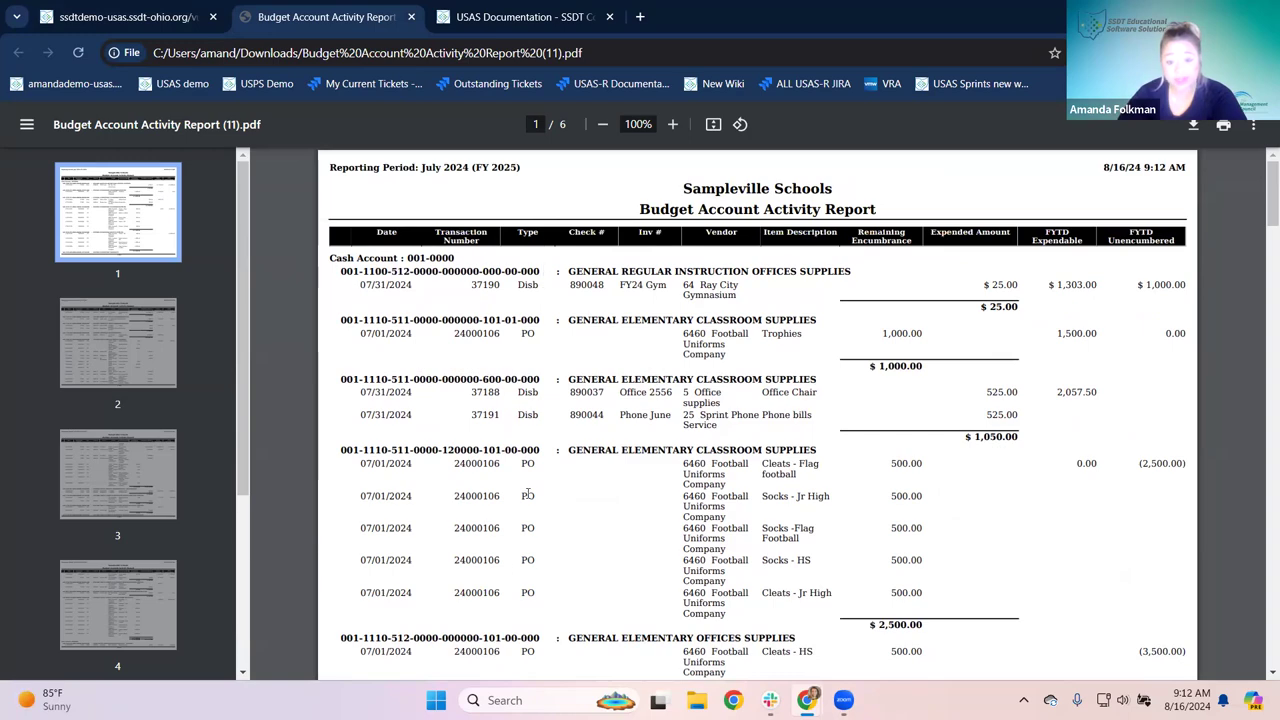
{"action": "scroll", "coordinate": [536, 458], "scroll_direction": "down", "scroll_amount": 2}
{"action": "scroll", "coordinate": [536, 458], "scroll_direction": "down", "scroll_amount": 5}
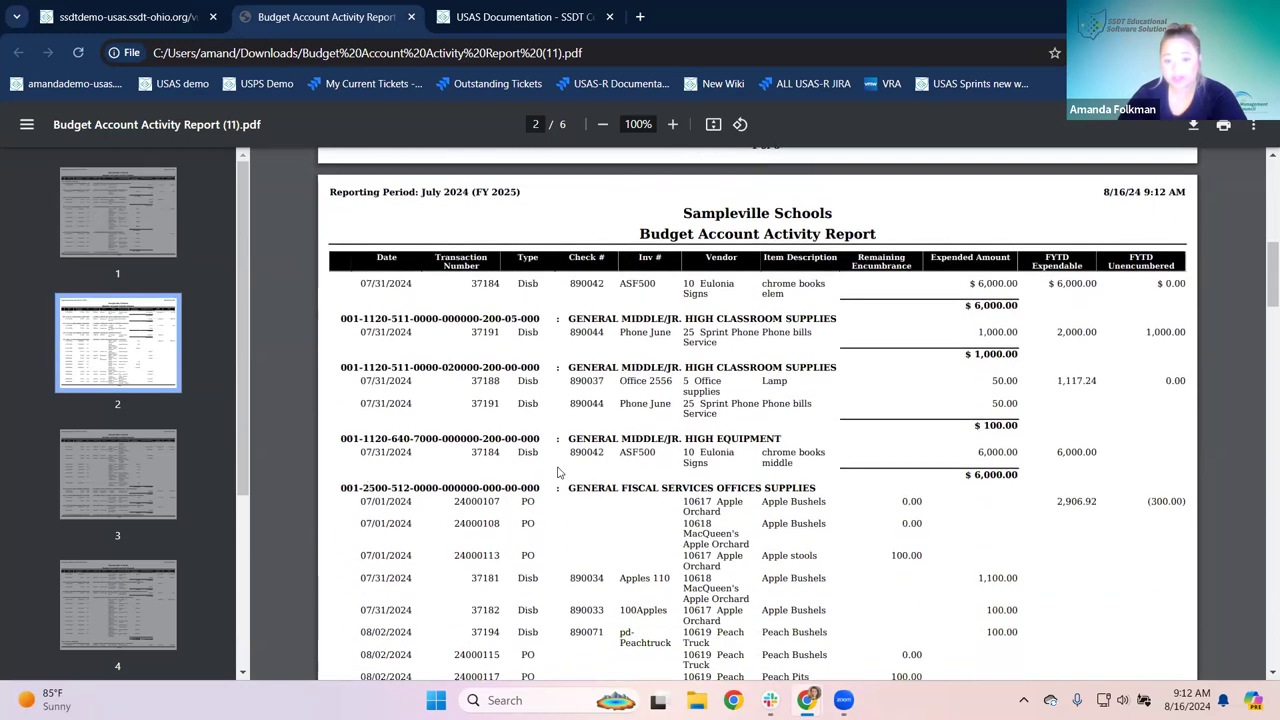
{"action": "left_click_drag", "start_coordinate": [377, 438], "coordinate": [550, 428]}
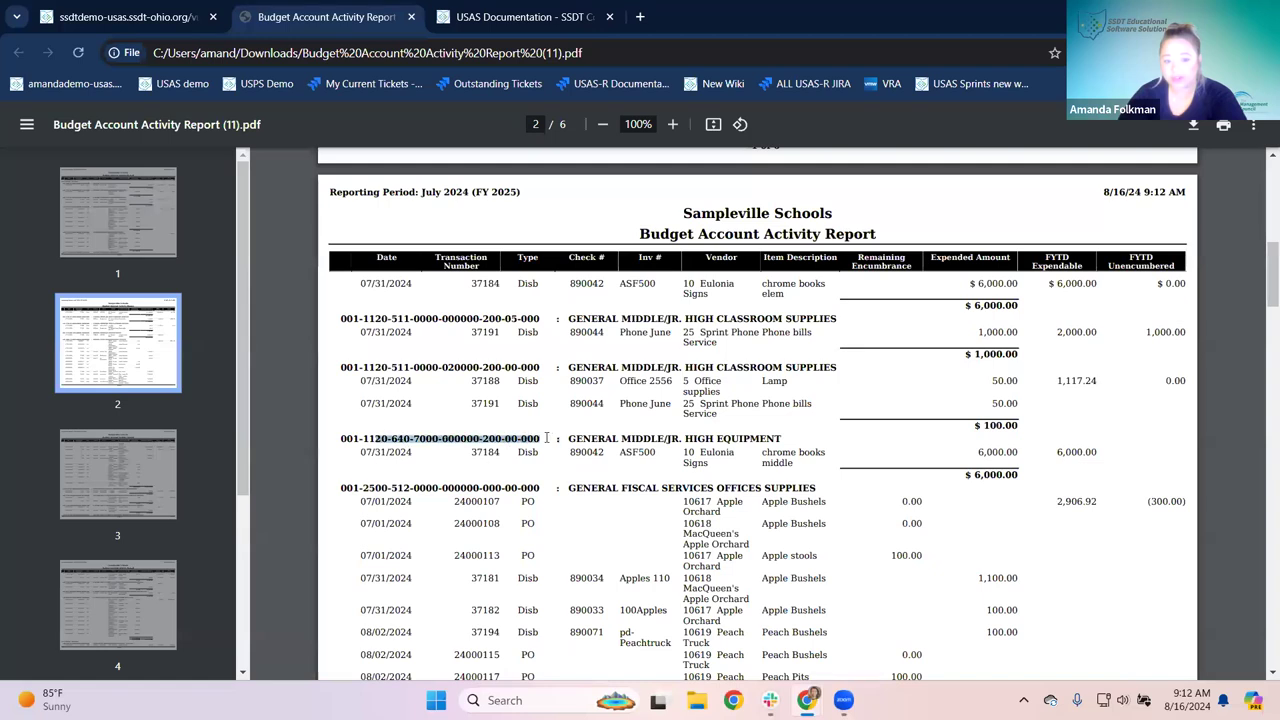
{"action": "left_click", "coordinate": [500, 470]}
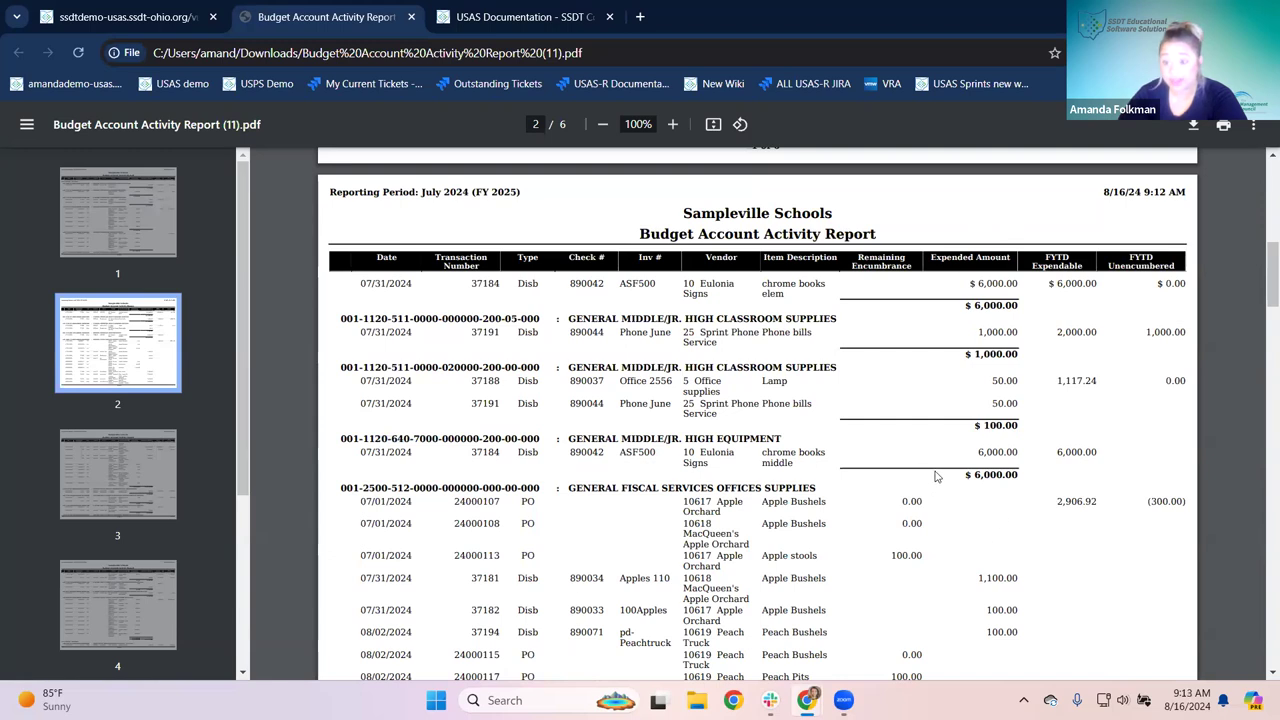
Step: Scroll through the remaining pages back to the top and return to the USAS report form
{"action": "scroll", "coordinate": [926, 474], "scroll_direction": "down", "scroll_amount": 5}
{"action": "scroll", "coordinate": [926, 442], "scroll_direction": "down", "scroll_amount": 3}
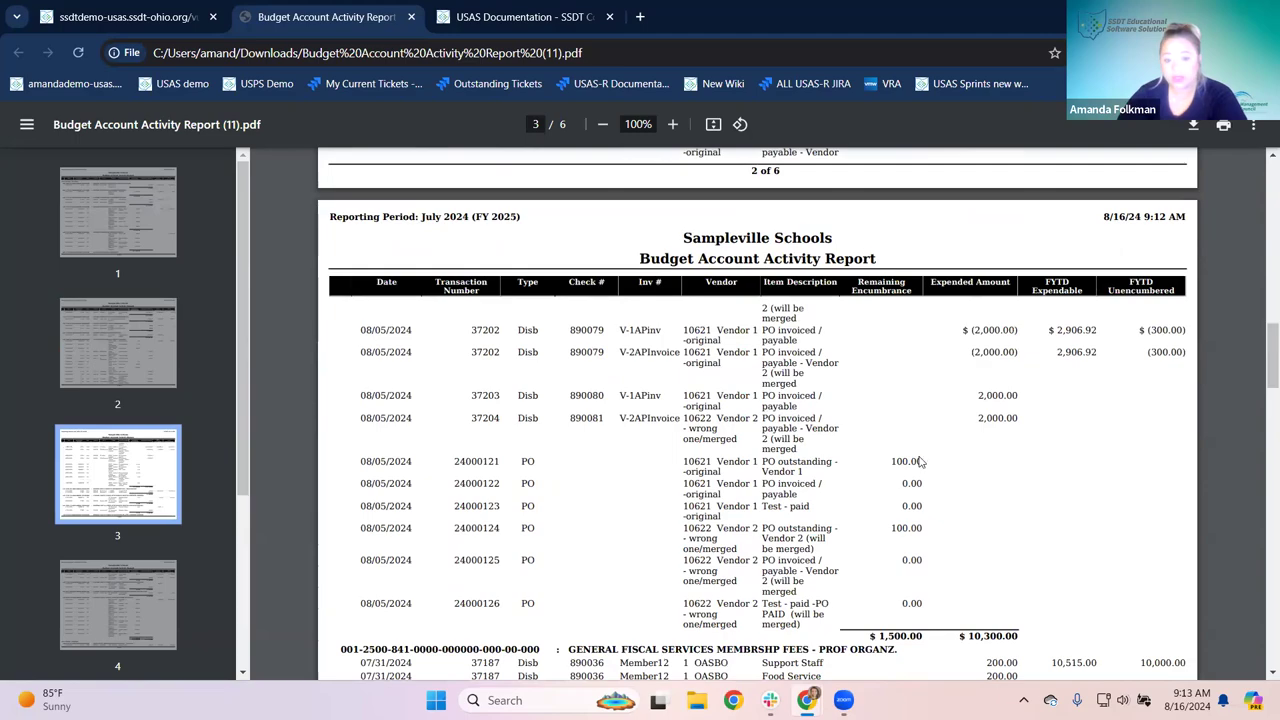
{"action": "scroll", "coordinate": [1006, 383], "scroll_direction": "up", "scroll_amount": 3}
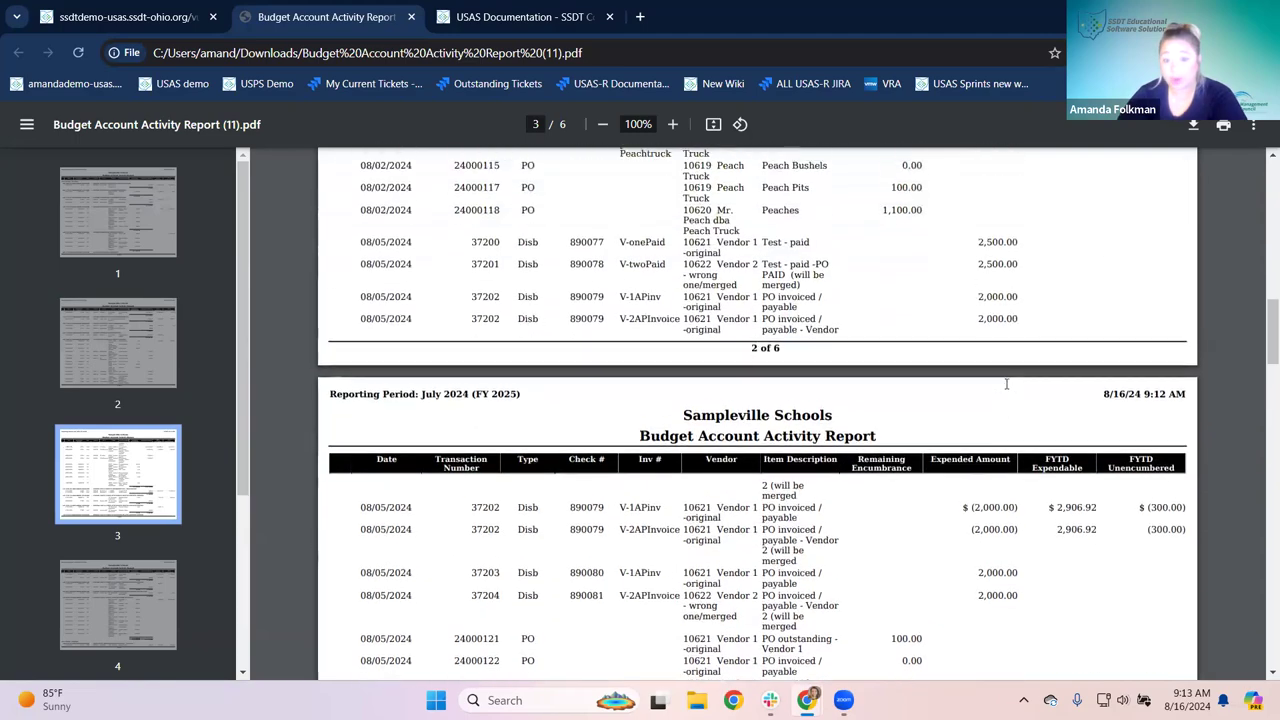
{"action": "scroll", "coordinate": [1006, 383], "scroll_direction": "up", "scroll_amount": 17}
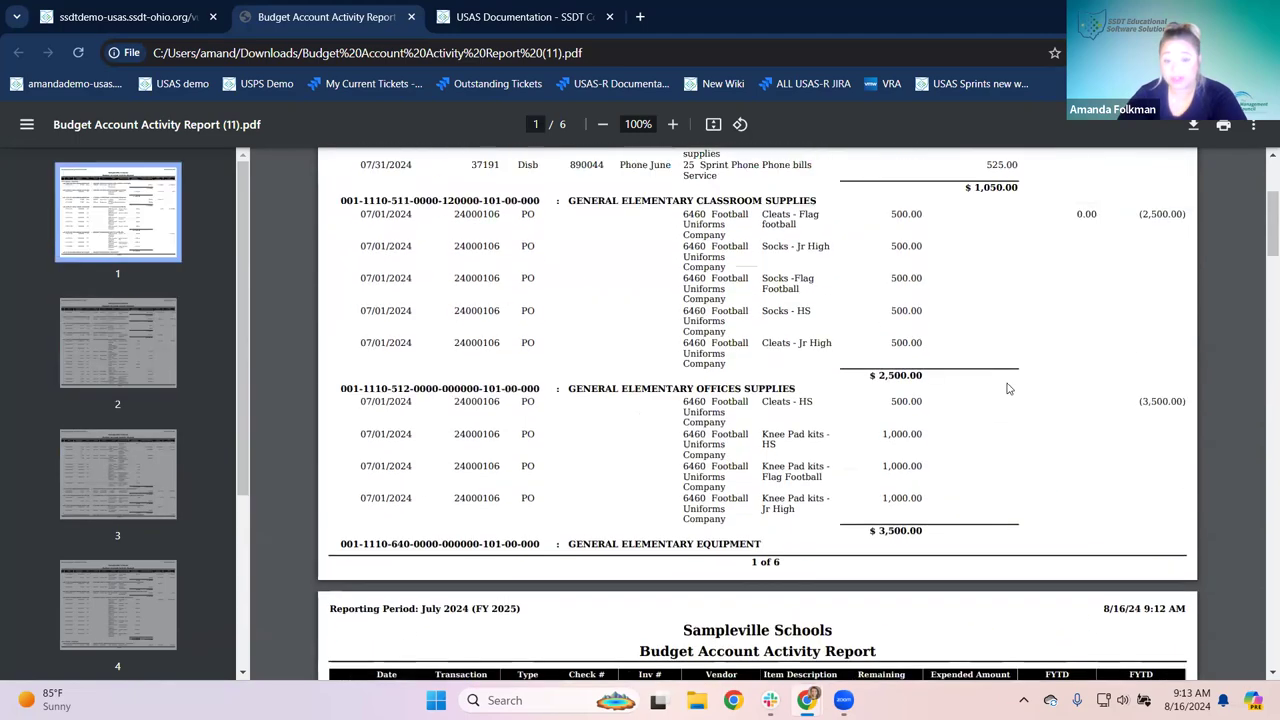
{"action": "scroll", "coordinate": [1008, 388], "scroll_direction": "up", "scroll_amount": 5}
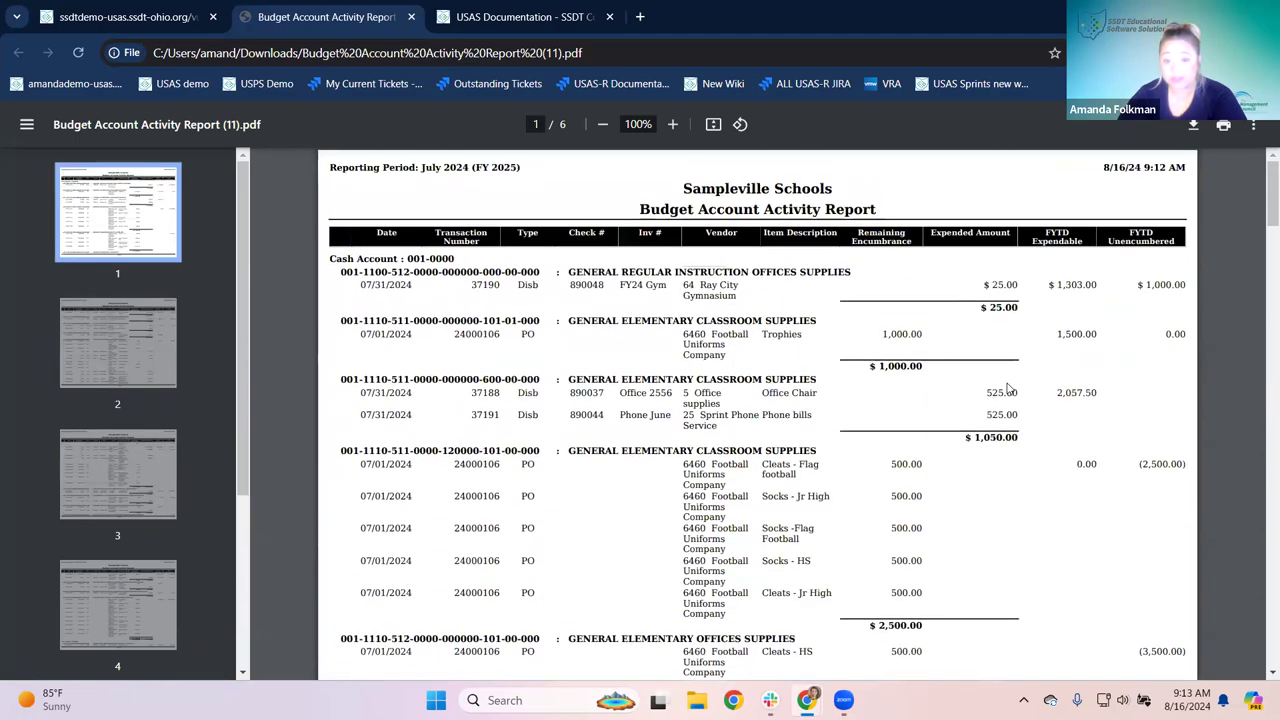
{"action": "left_click", "coordinate": [125, 18]}
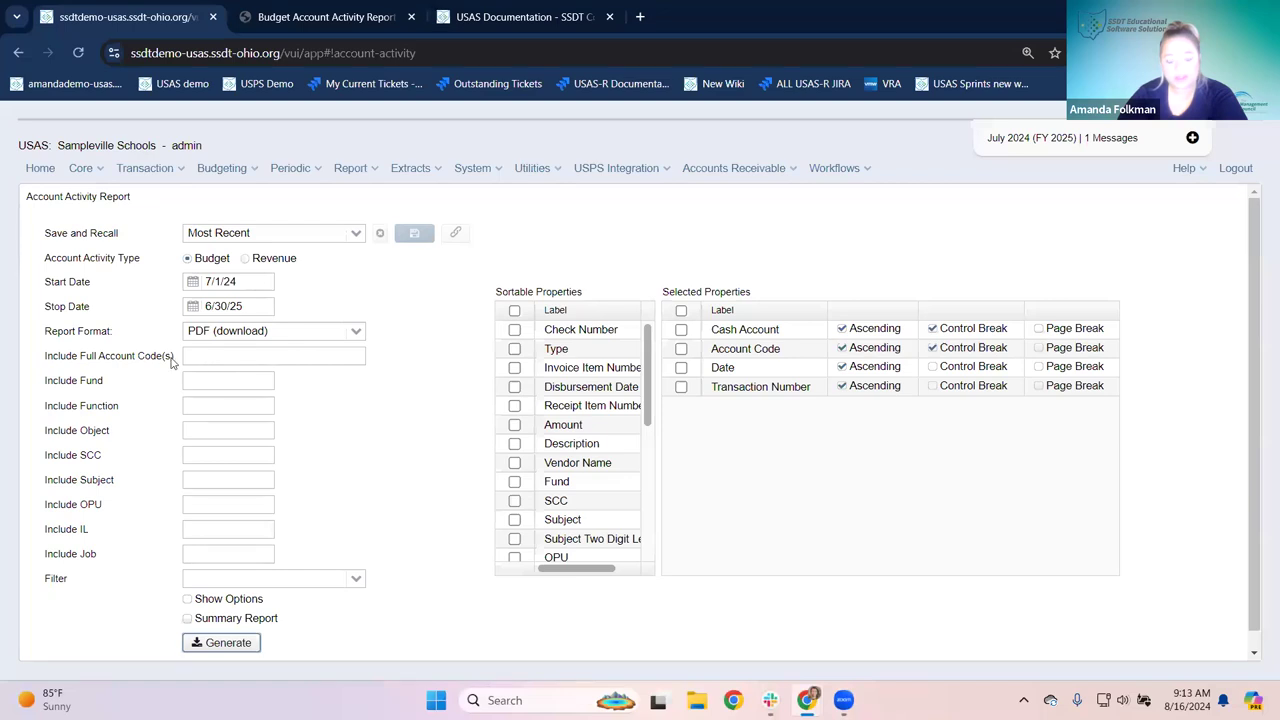
Step: Copy the elementary classroom supplies account code from the full report PDF
{"action": "left_click", "coordinate": [218, 357]}
{"action": "left_click", "coordinate": [205, 554]}
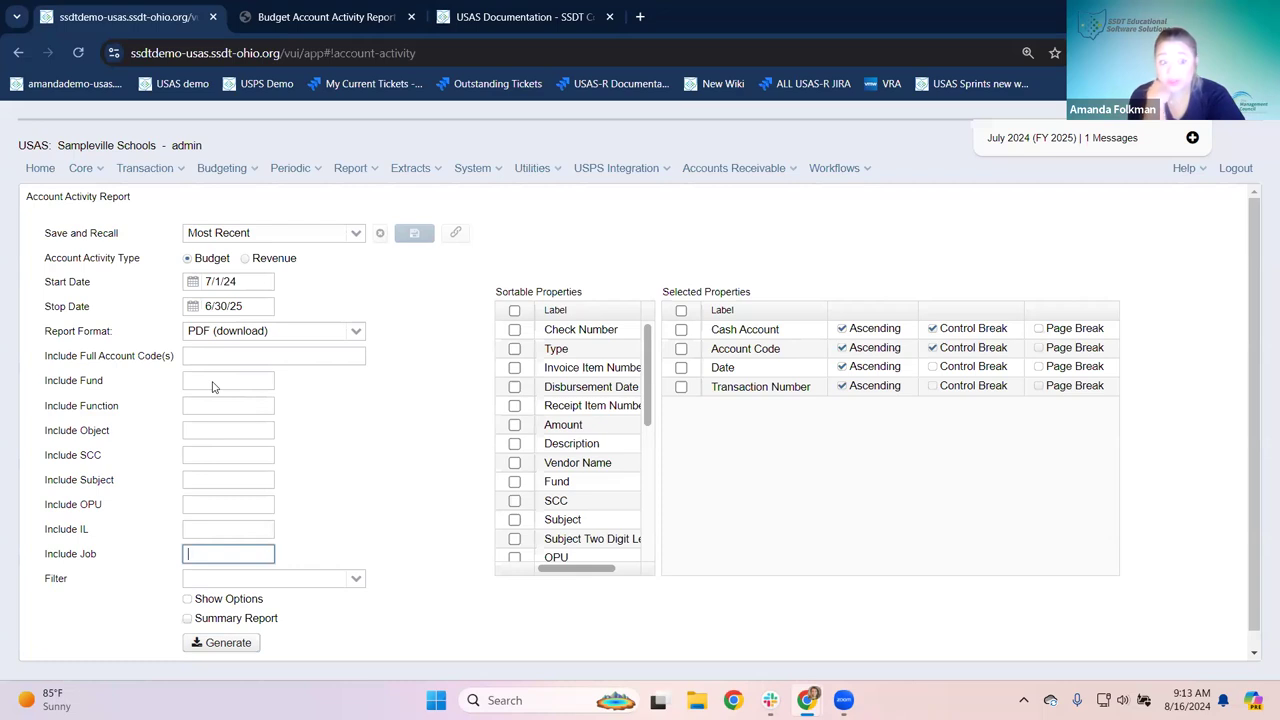
{"action": "left_click", "coordinate": [285, 360]}
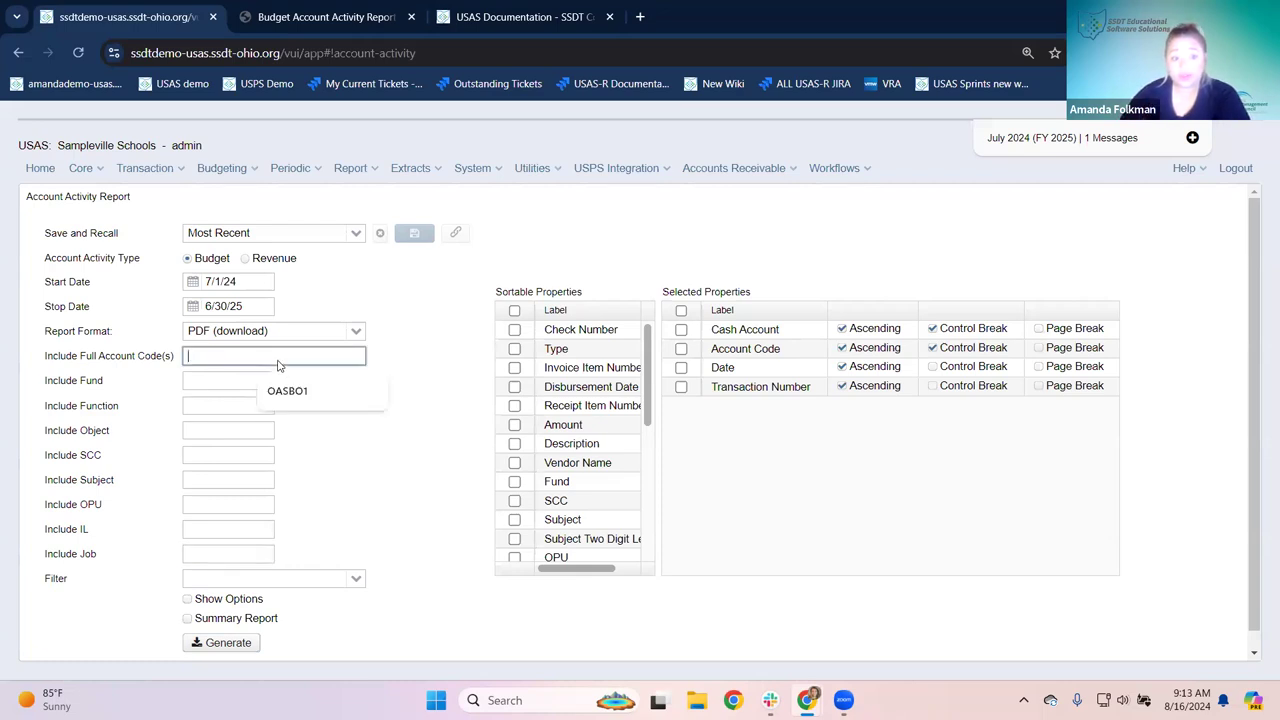
{"action": "left_click", "coordinate": [320, 20]}
{"action": "left_click_drag", "start_coordinate": [340, 321], "coordinate": [541, 320]}
{"action": "key", "text": "ctrl+c"}
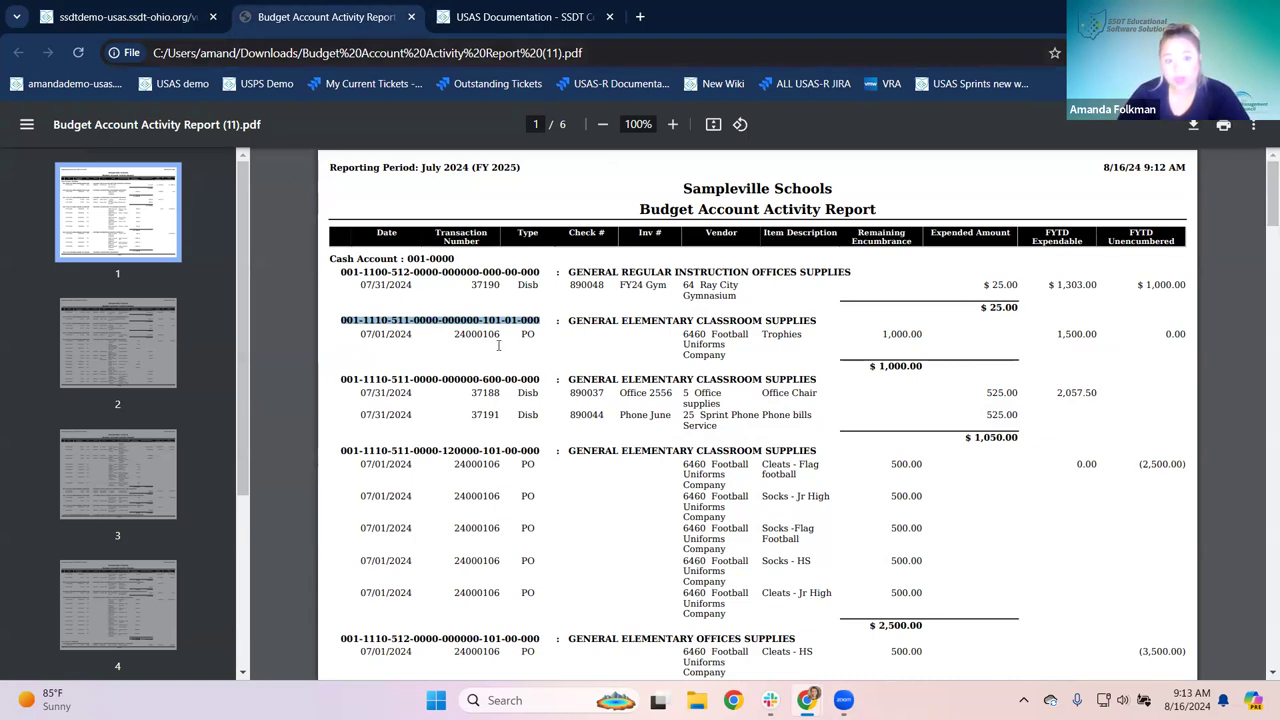
{"action": "left_click", "coordinate": [350, 325]}
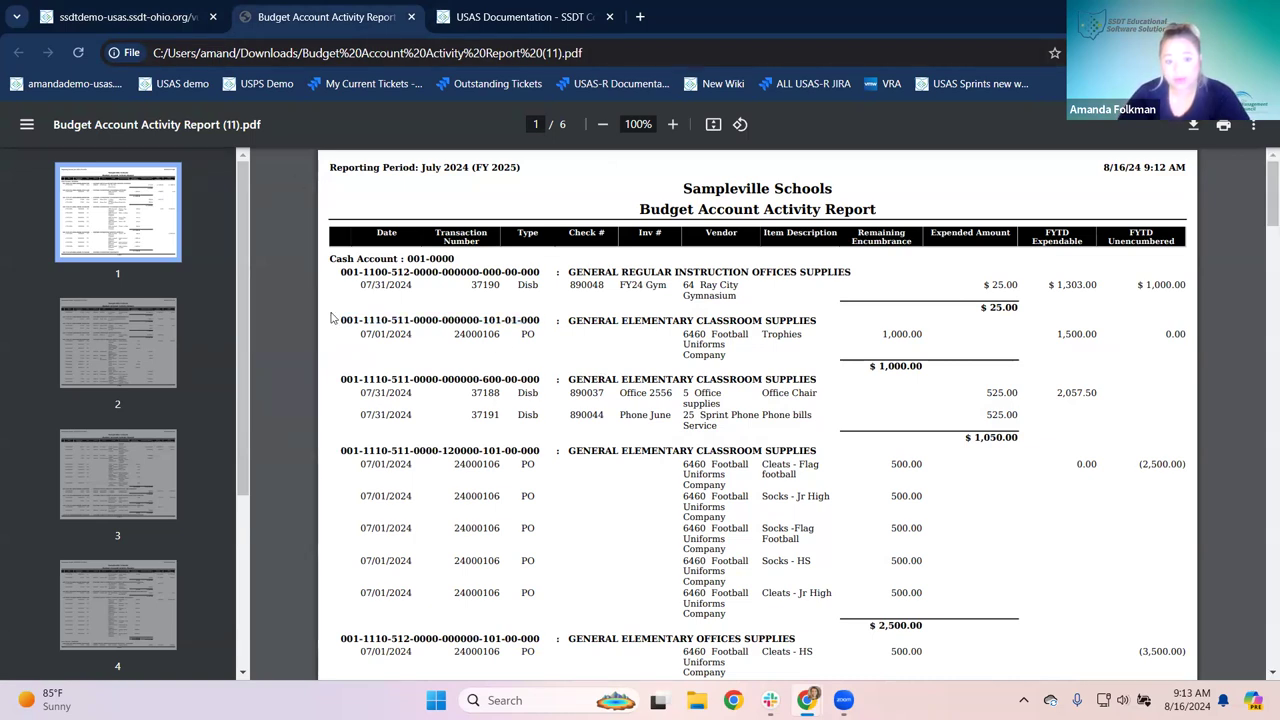
Step: Paste it as the full account code filter, generate the report, and open (12).pdf
{"action": "left_click", "coordinate": [129, 18]}
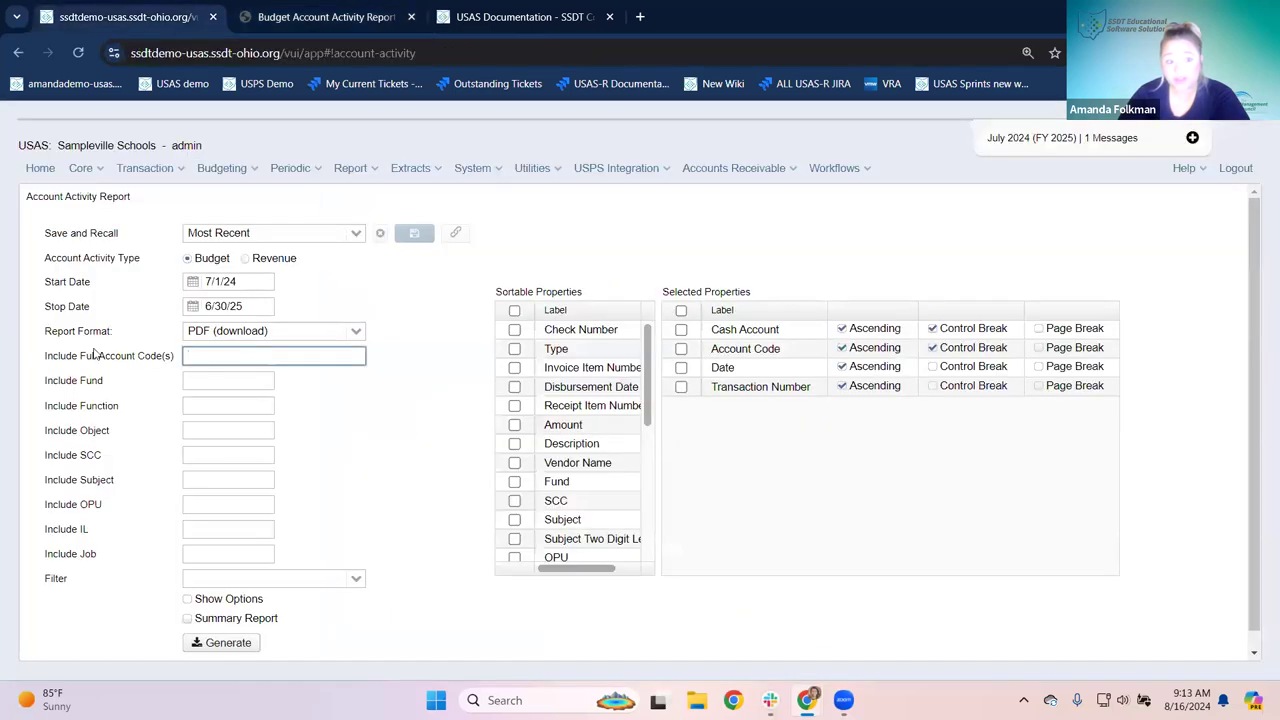
{"action": "key", "text": "ctrl+v"}
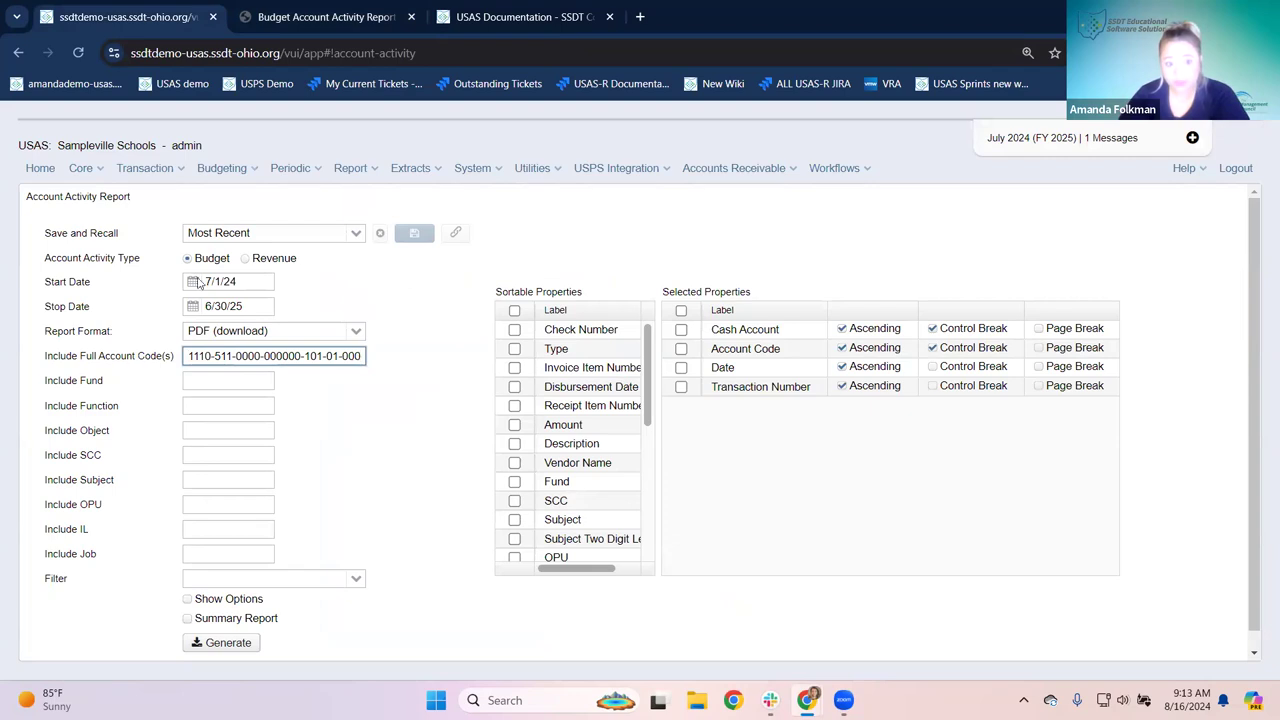
{"action": "left_click", "coordinate": [226, 644]}
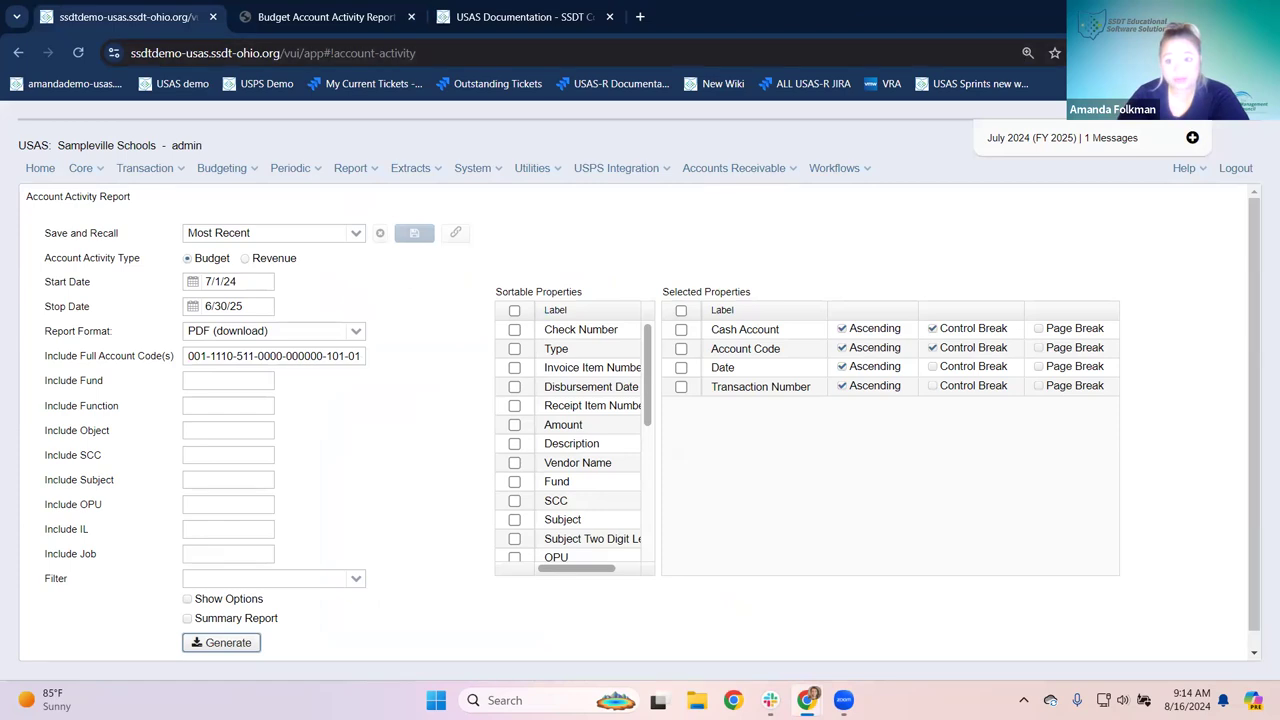
{"action": "left_click", "coordinate": [1118, 136]}
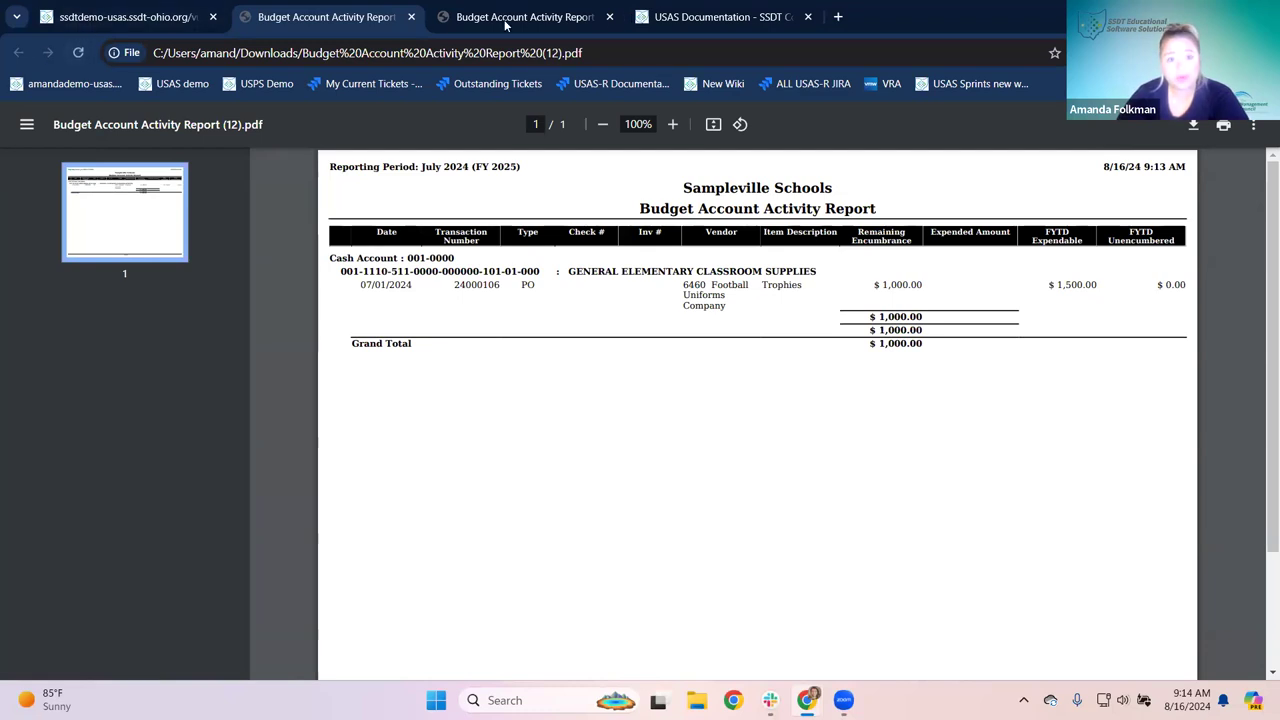
{"action": "left_click", "coordinate": [411, 17]}
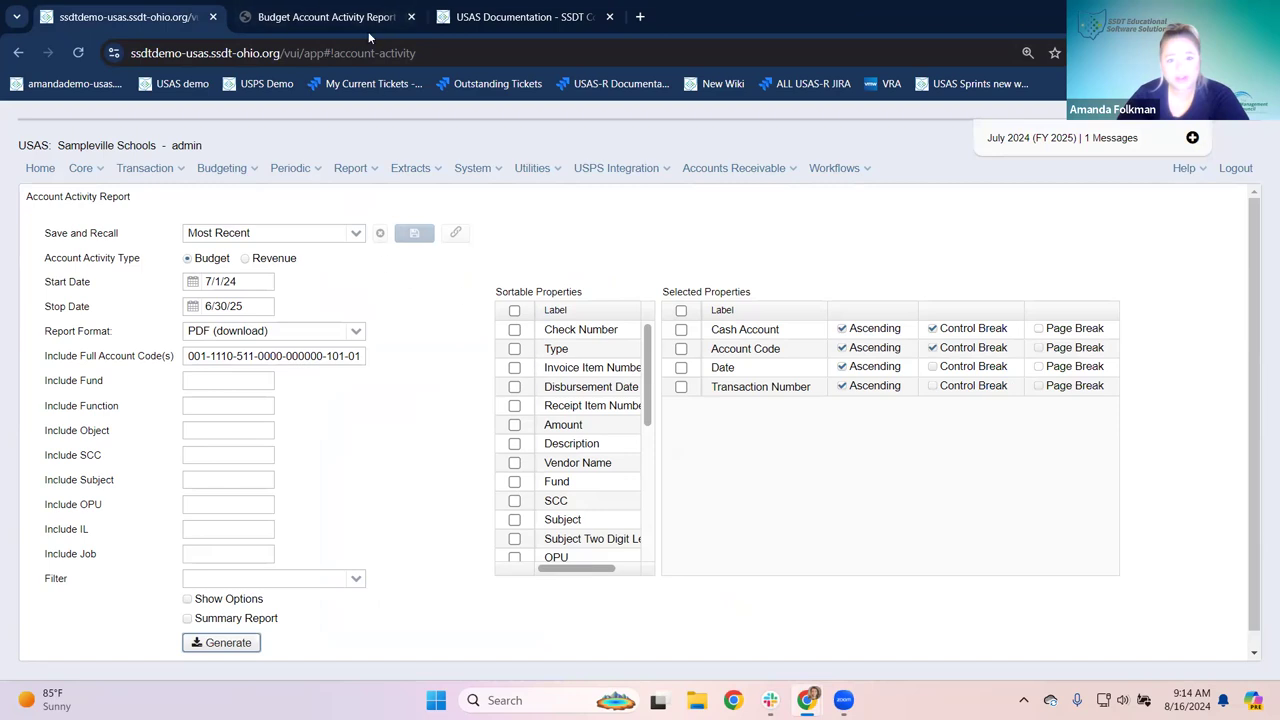
{"action": "left_click", "coordinate": [362, 20]}
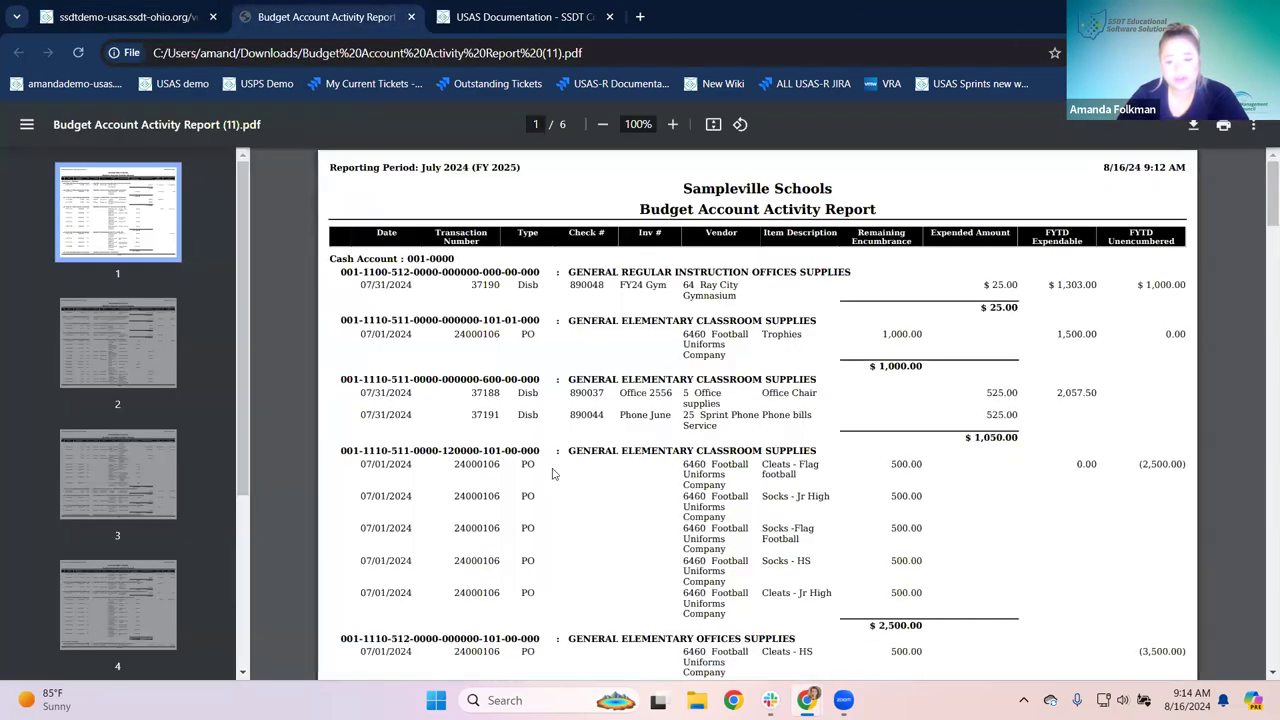
{"action": "scroll", "coordinate": [552, 474], "scroll_direction": "down", "scroll_amount": 3}
{"action": "scroll", "coordinate": [552, 474], "scroll_direction": "up", "scroll_amount": 2}
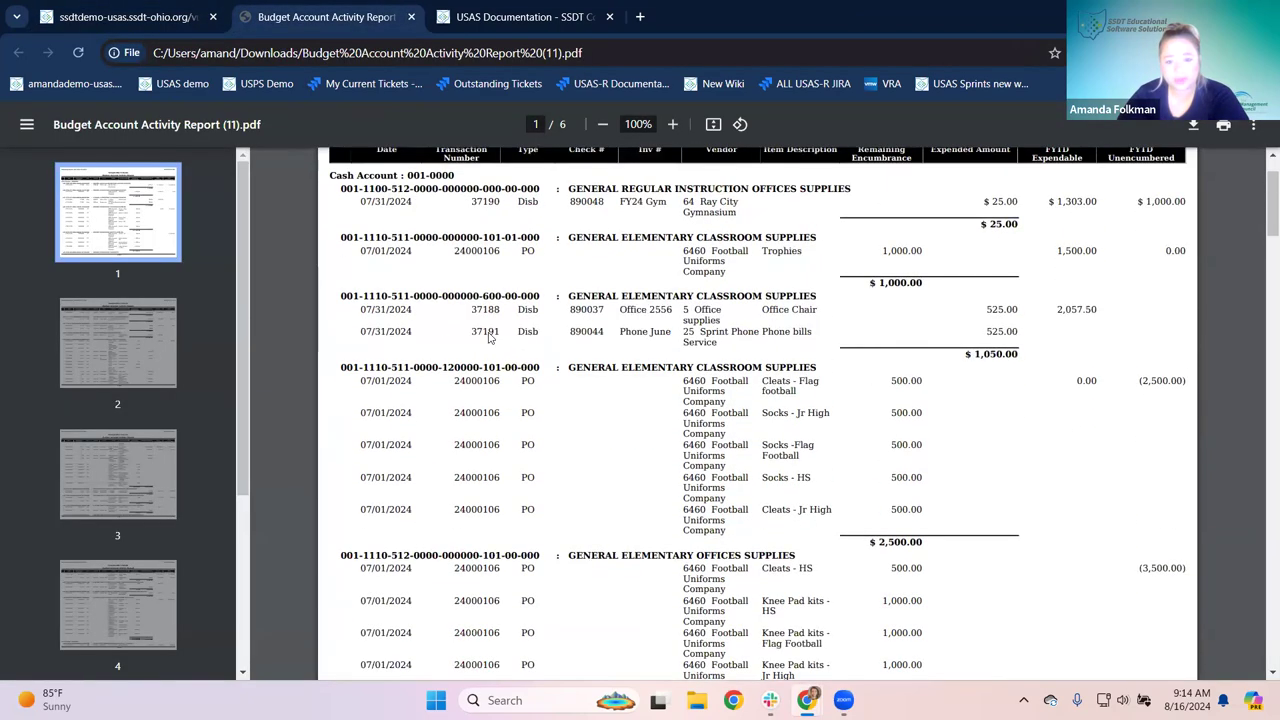
{"action": "left_click_drag", "start_coordinate": [341, 294], "coordinate": [542, 285]}
{"action": "key", "text": "ctrl+c"}
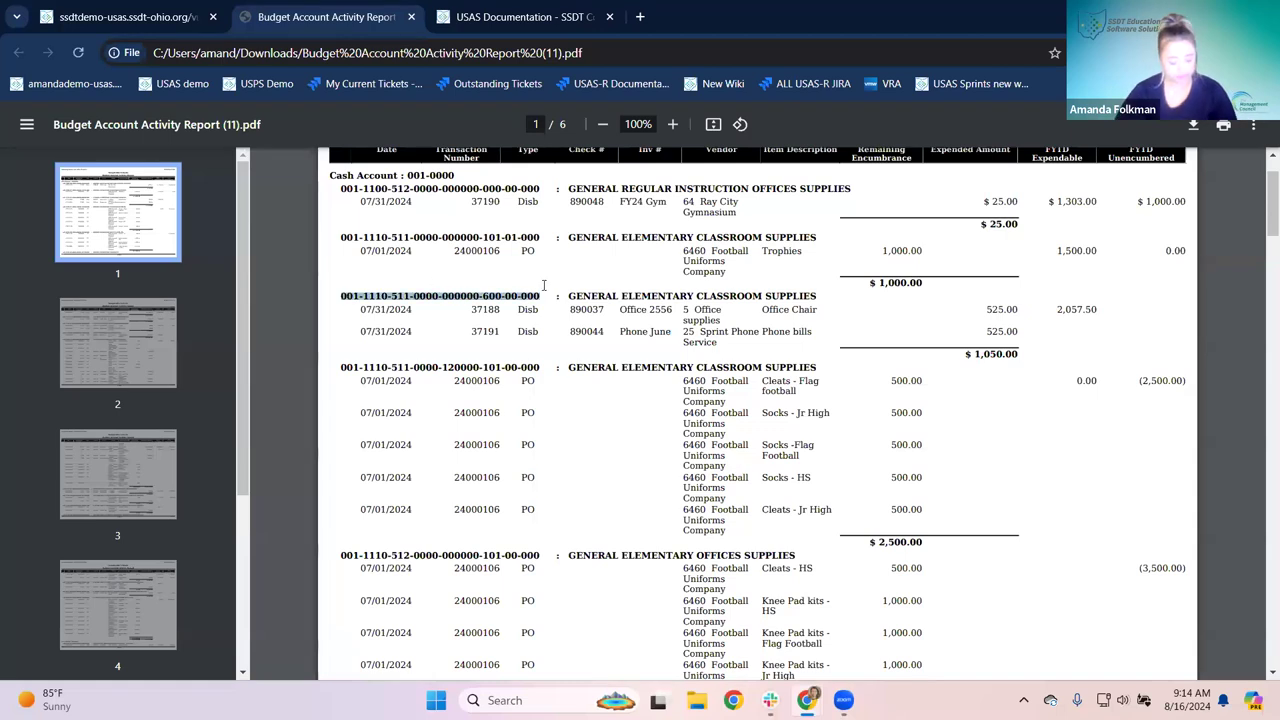
{"action": "left_click", "coordinate": [96, 18]}
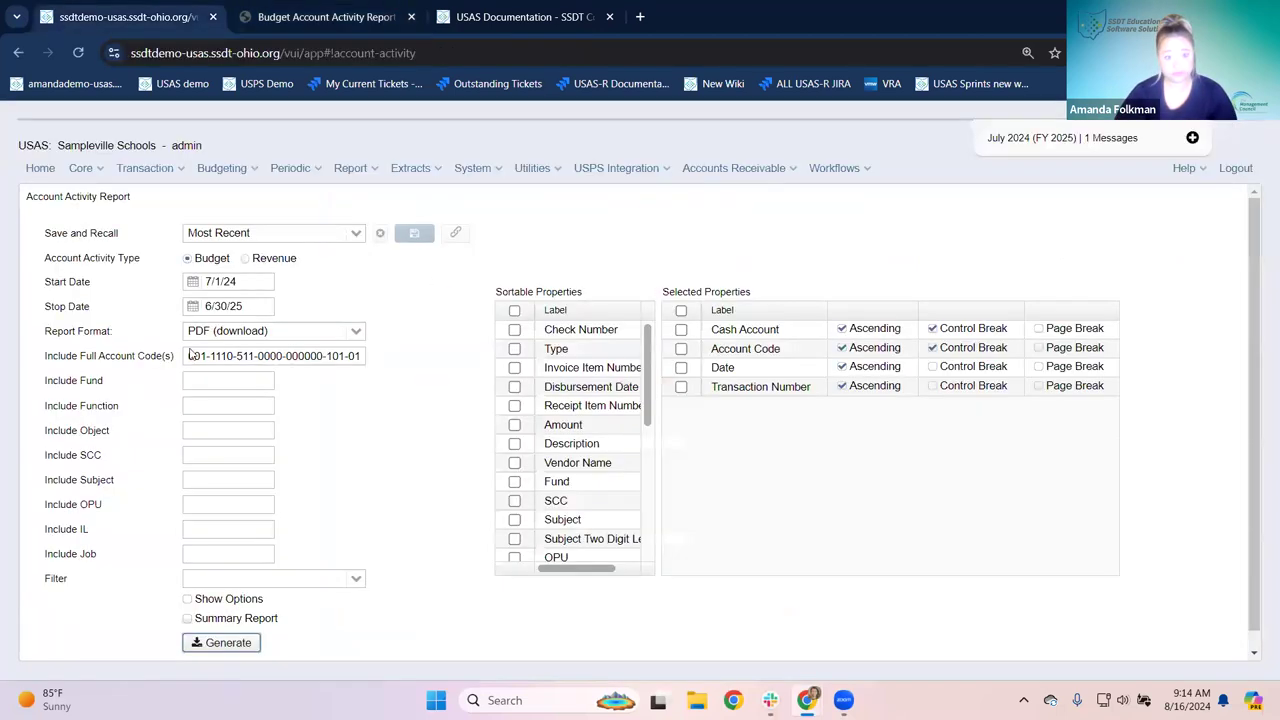
Step: Replace the full account code with the 600-00-000 account, generate, and view (13).pdf
{"action": "left_click_drag", "start_coordinate": [189, 356], "coordinate": [445, 352]}
{"action": "key", "text": "ctrl+v"}
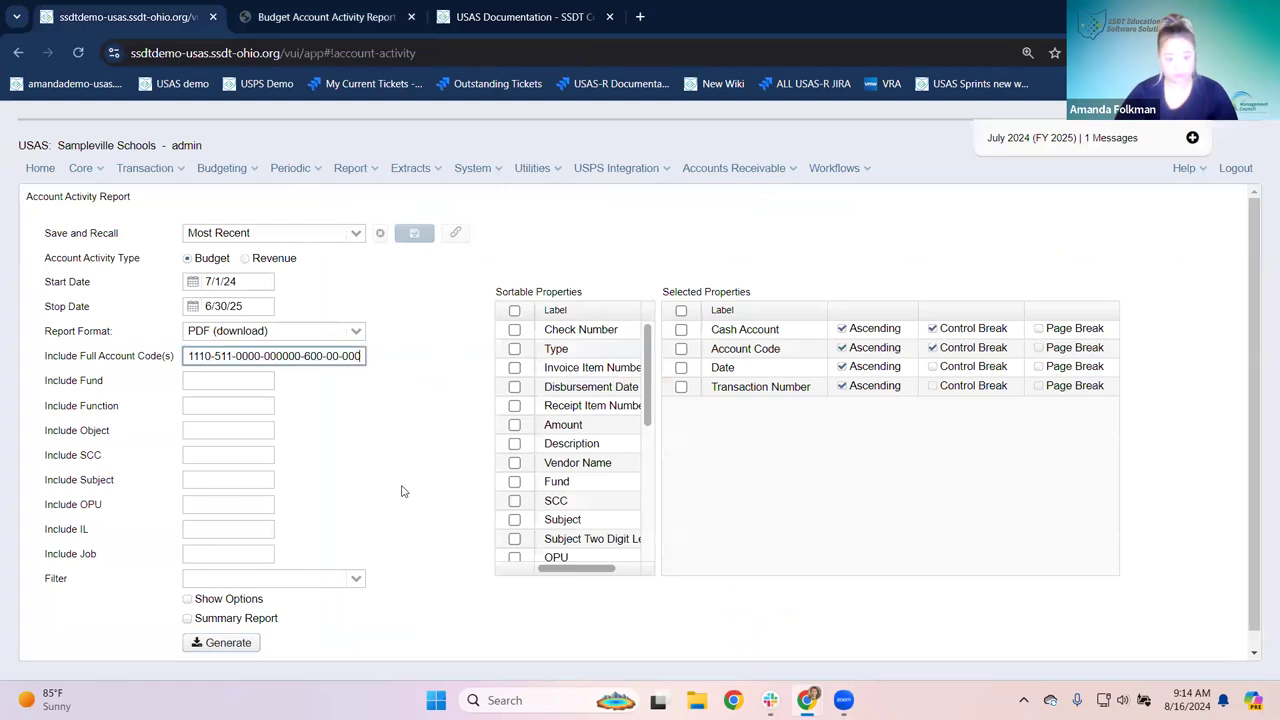
{"action": "left_click", "coordinate": [234, 643]}
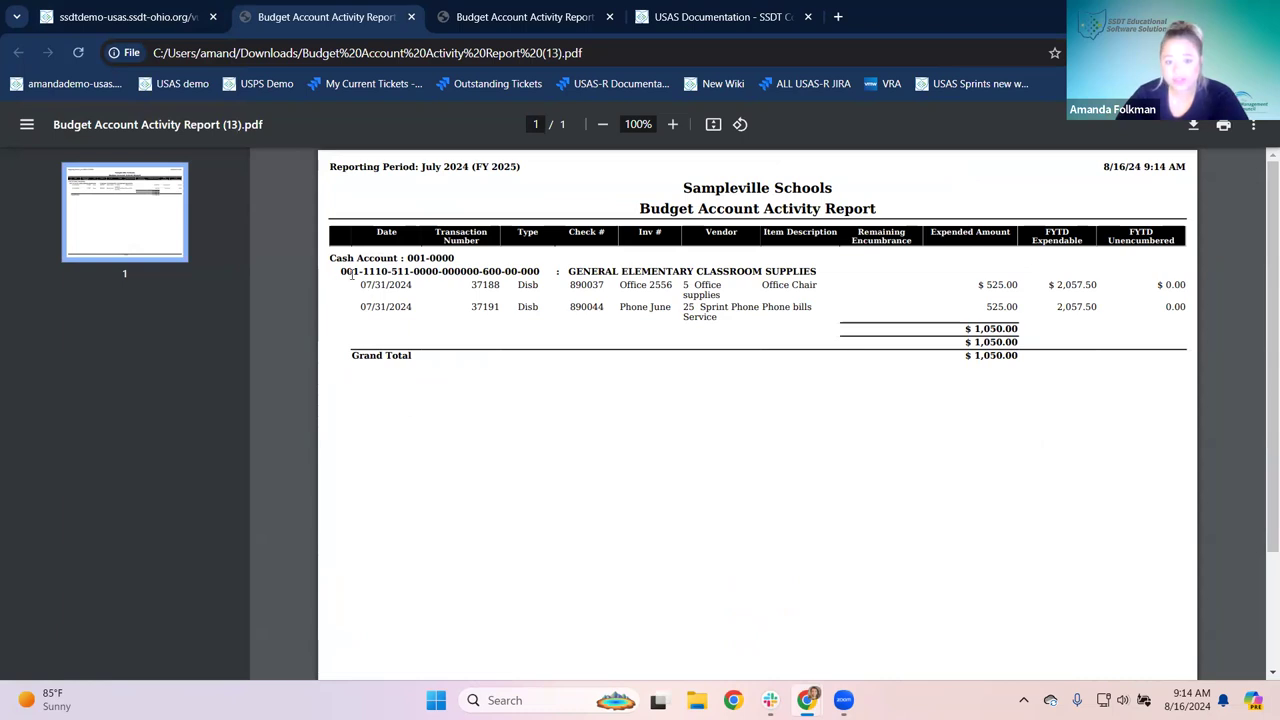
{"action": "left_click", "coordinate": [141, 22]}
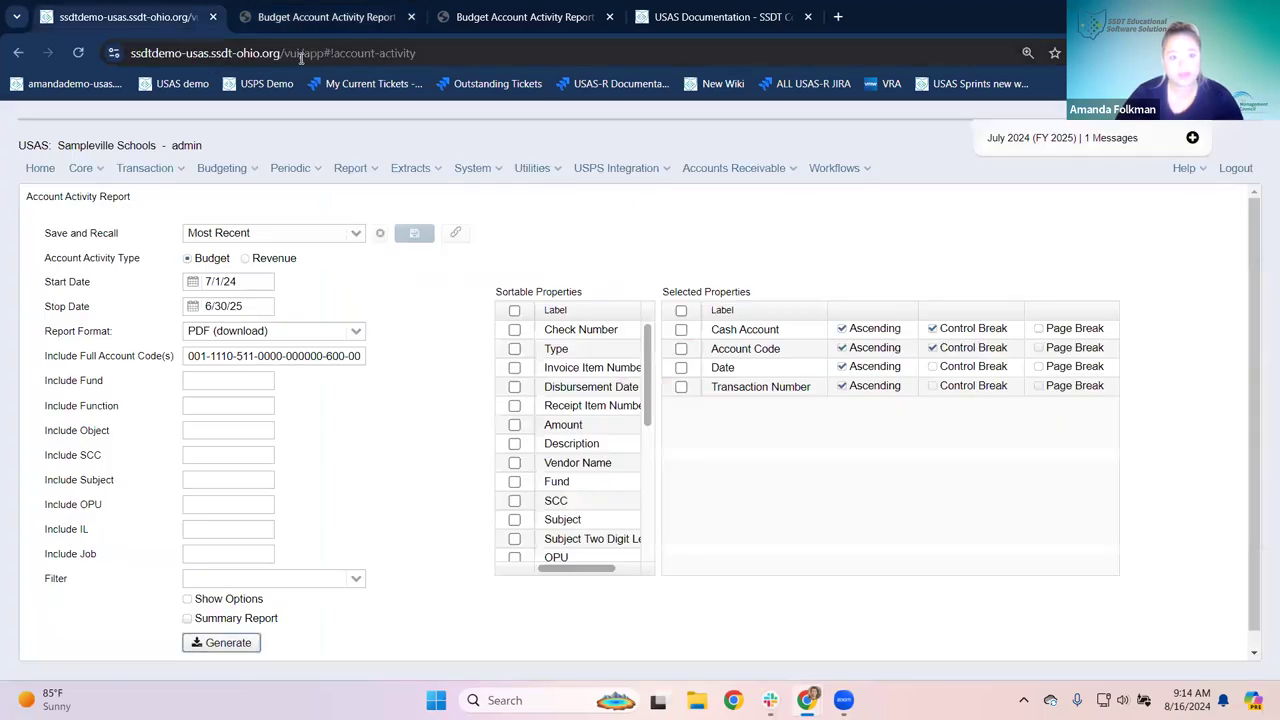
{"action": "left_click", "coordinate": [283, 55]}
{"action": "left_click_drag", "start_coordinate": [130, 53], "coordinate": [318, 53]}
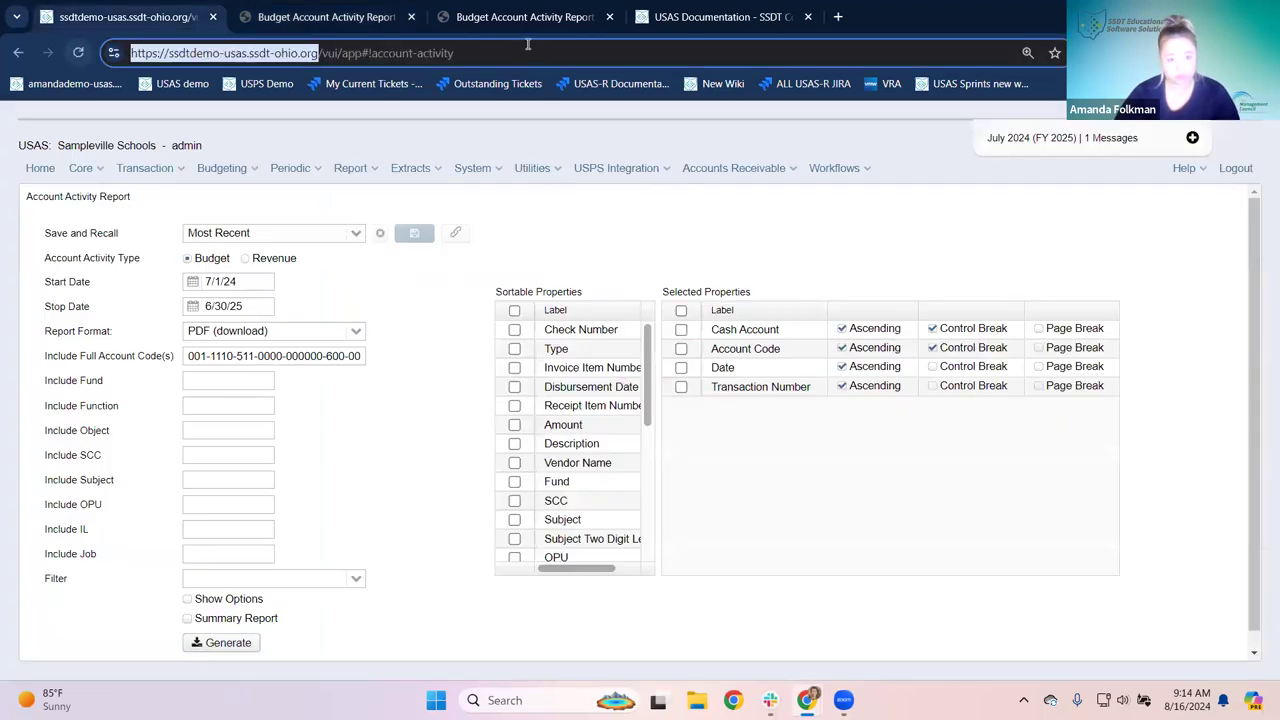
{"action": "left_click", "coordinate": [303, 17]}
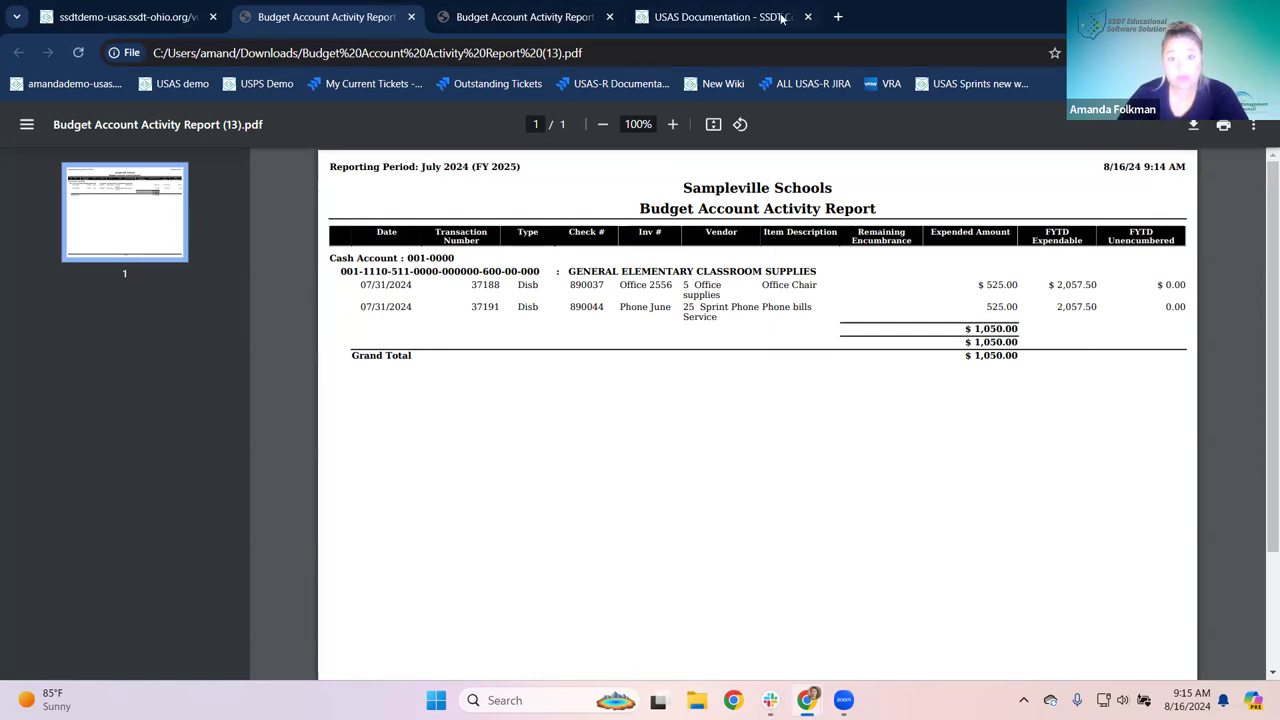
Step: Load the USAS site in a new tab and go to the expenditure accounts list
{"action": "left_click", "coordinate": [838, 17]}
{"action": "type", "text": "ss"}
{"action": "key", "text": "Return"}
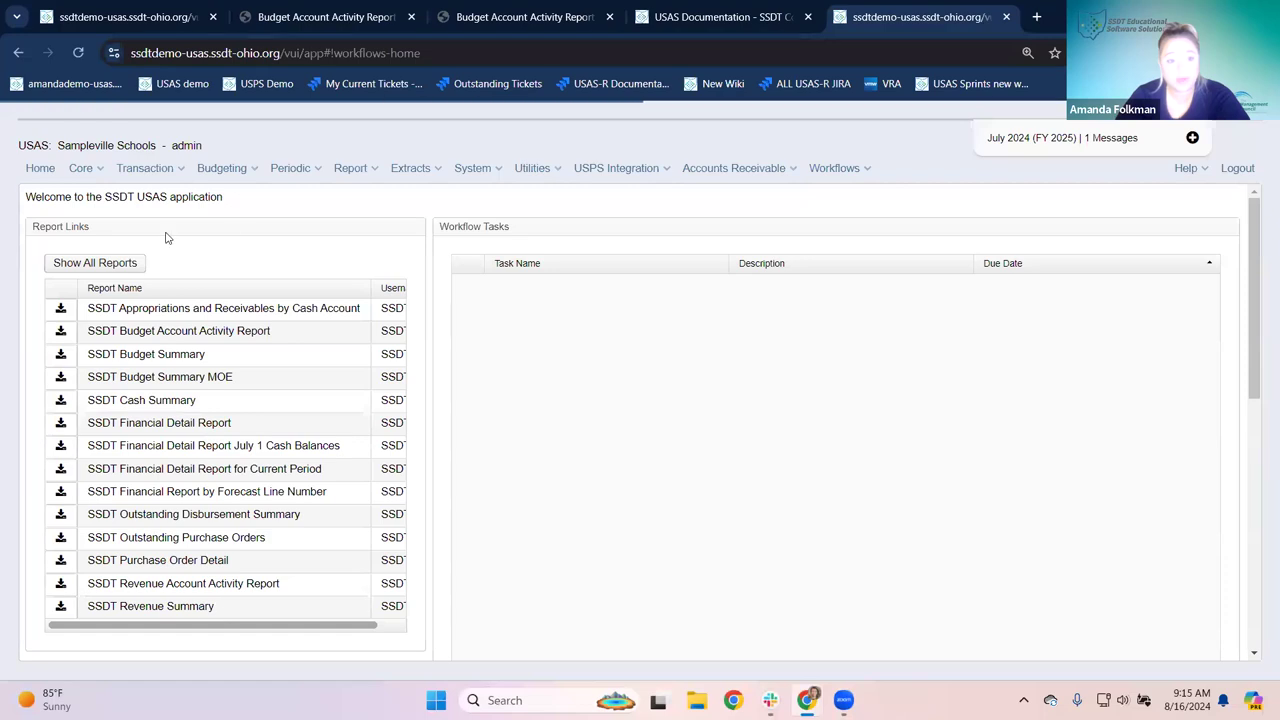
{"action": "left_click", "coordinate": [185, 205]}
{"action": "left_click", "coordinate": [218, 200]}
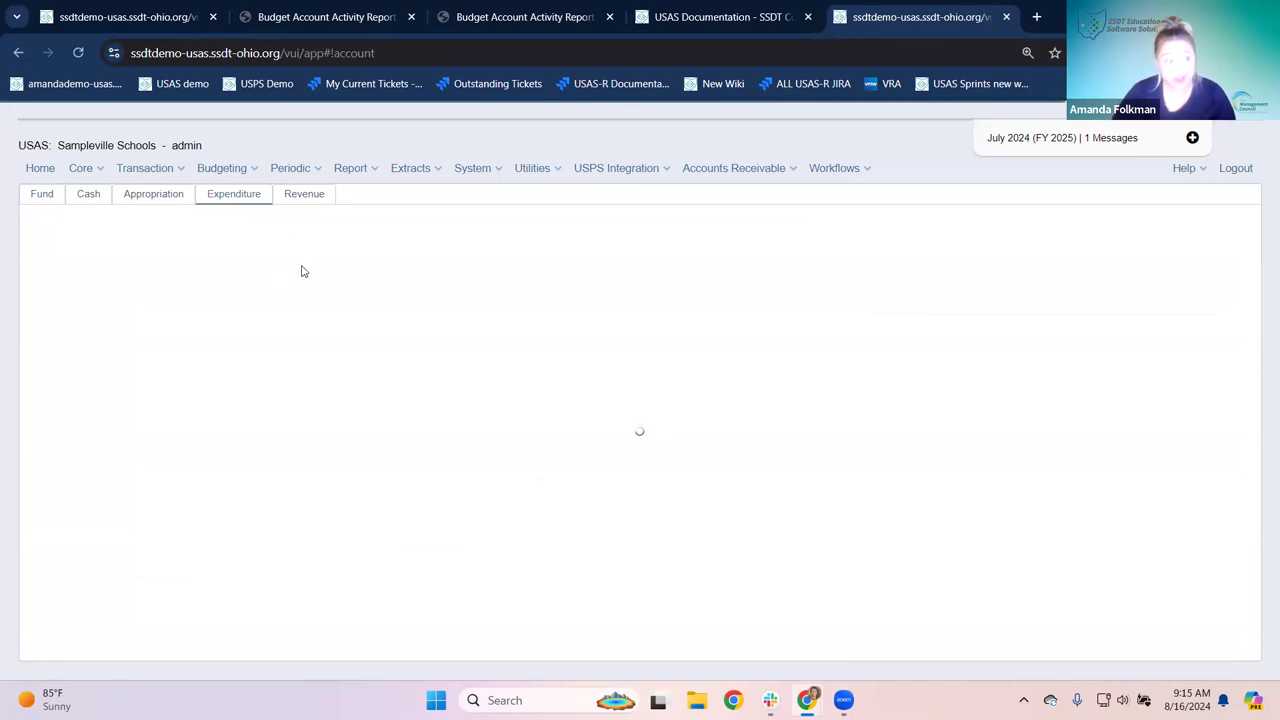
Step: Filter expenditure accounts by Fund 001, Function 1110, and Object 511
{"action": "left_click", "coordinate": [183, 299]}
{"action": "type", "text": "001"}
{"action": "key", "text": "Tab"}
{"action": "type", "text": "1110"}
{"action": "key", "text": "Tab"}
{"action": "type", "text": "511"}
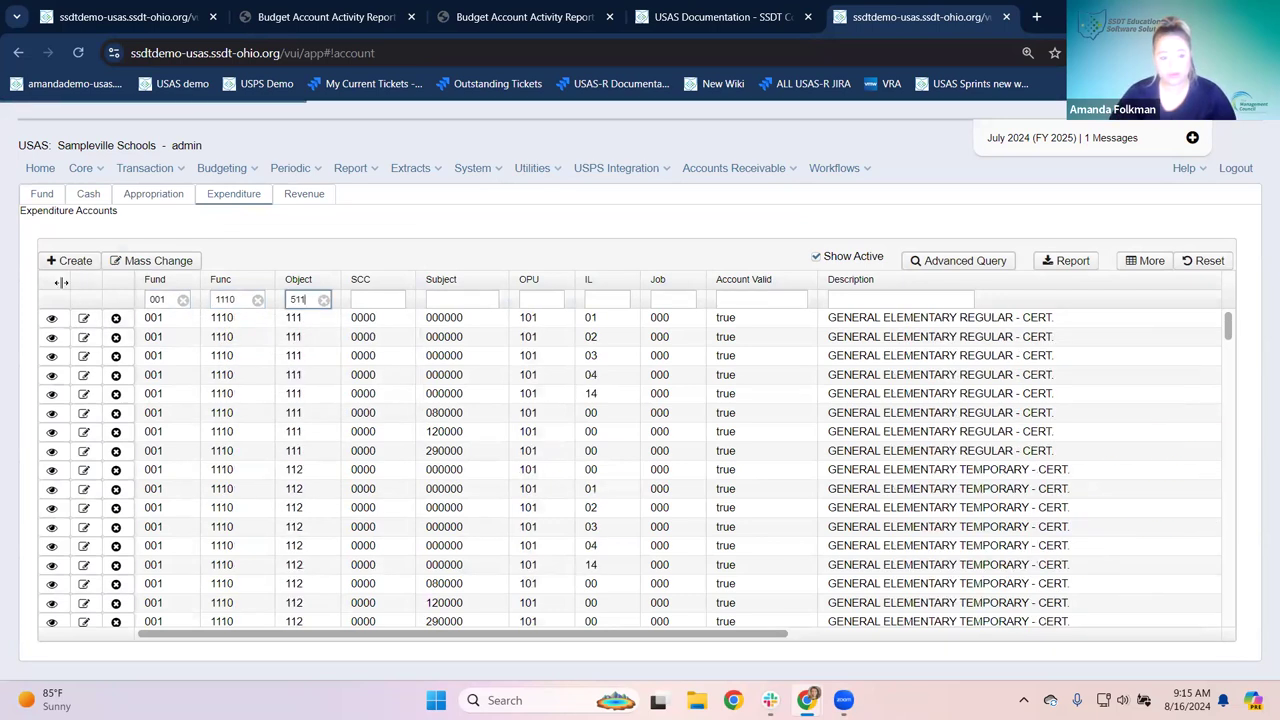
Step: Open the OPU 600 account's details at full width to compare with the report
{"action": "left_click", "coordinate": [340, 17]}
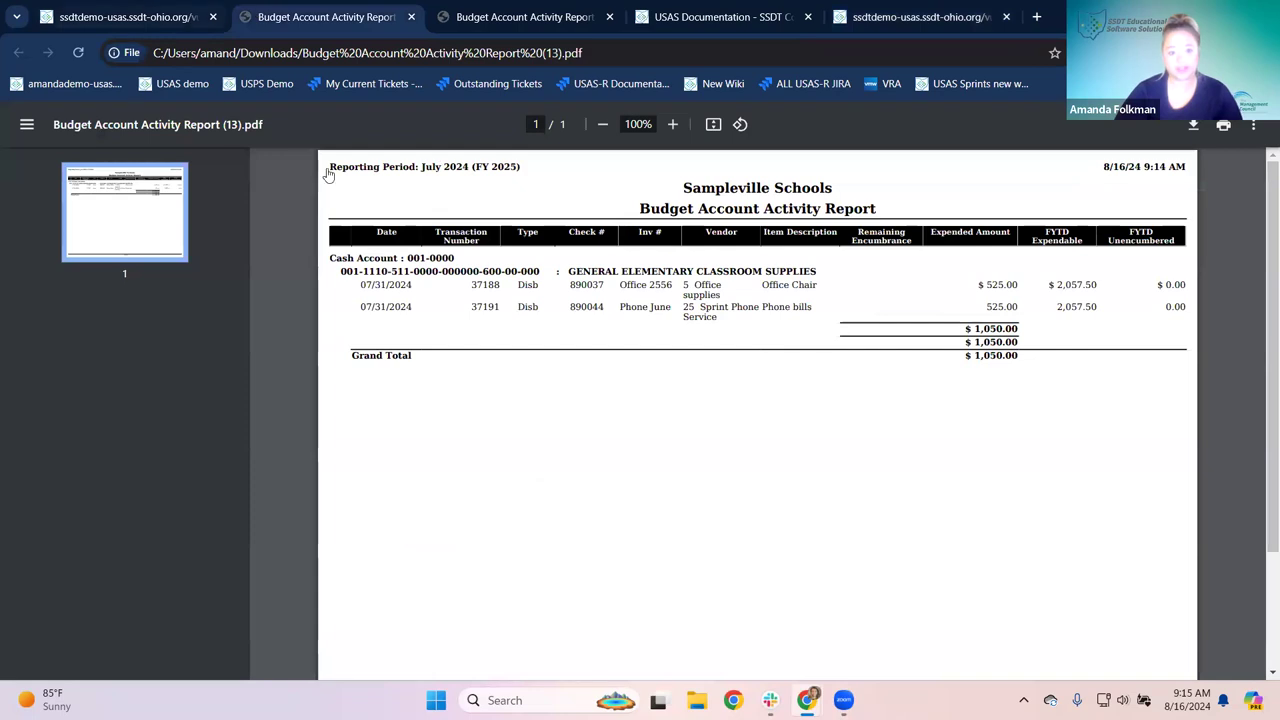
{"action": "left_click", "coordinate": [142, 20]}
{"action": "left_click", "coordinate": [914, 19]}
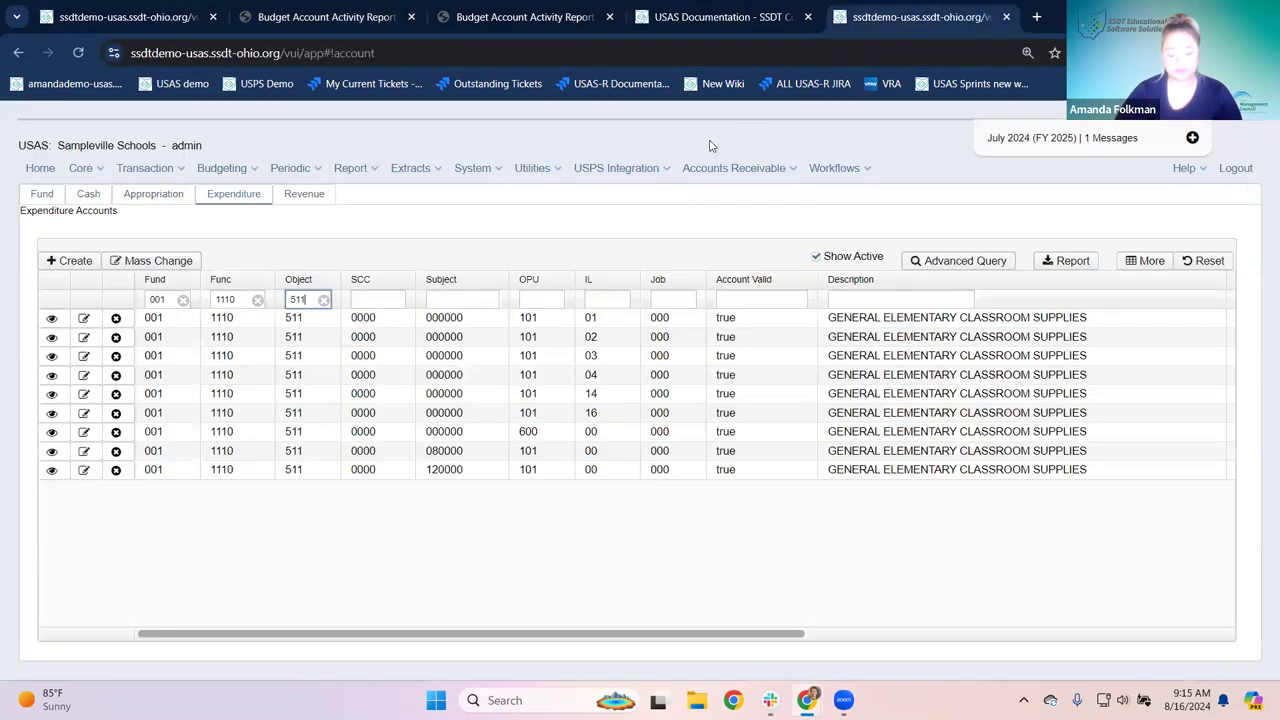
{"action": "left_click", "coordinate": [49, 436]}
{"action": "left_click", "coordinate": [51, 434]}
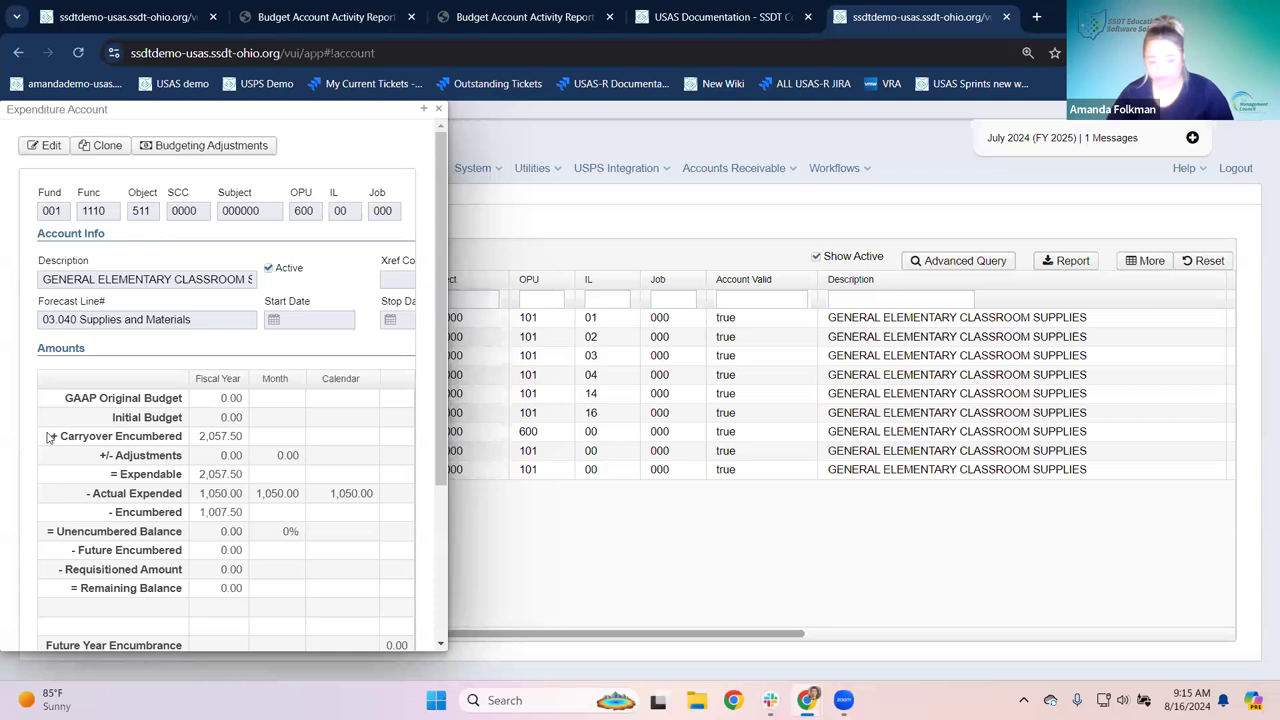
{"action": "left_click", "coordinate": [424, 108]}
{"action": "key", "text": "ctrl+plus"}
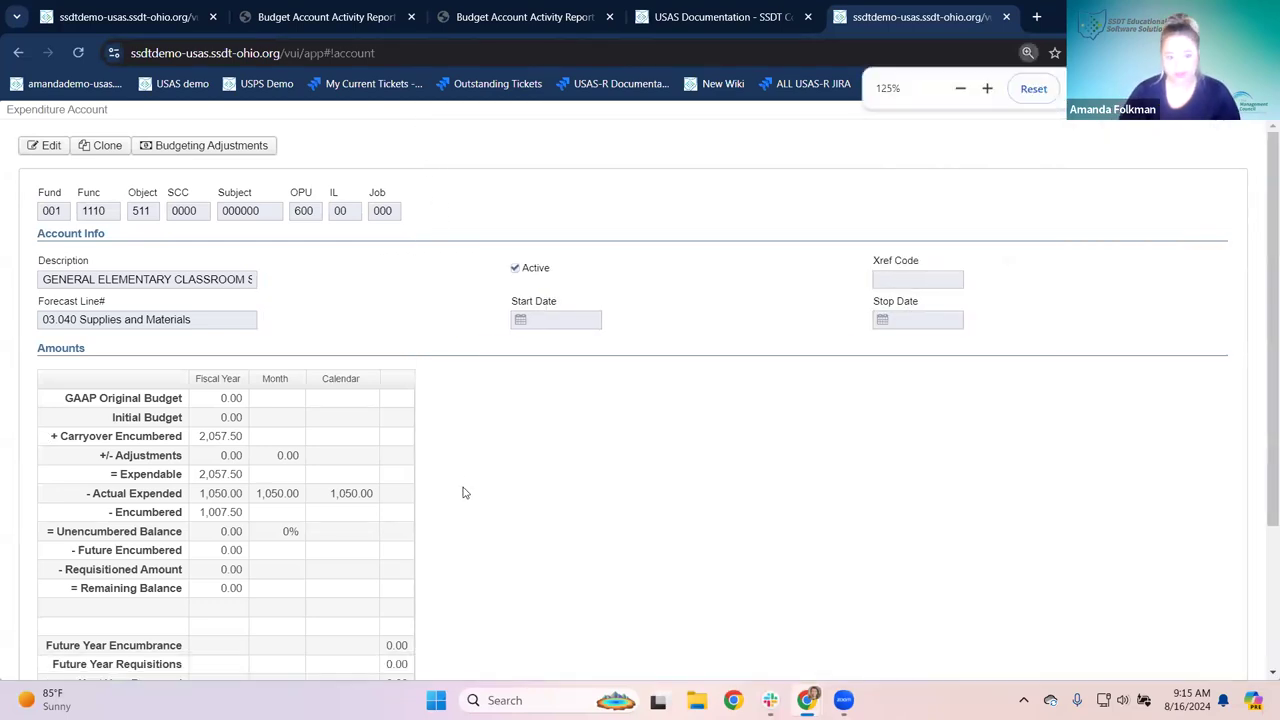
{"action": "scroll", "coordinate": [419, 357], "scroll_direction": "down", "scroll_amount": 1}
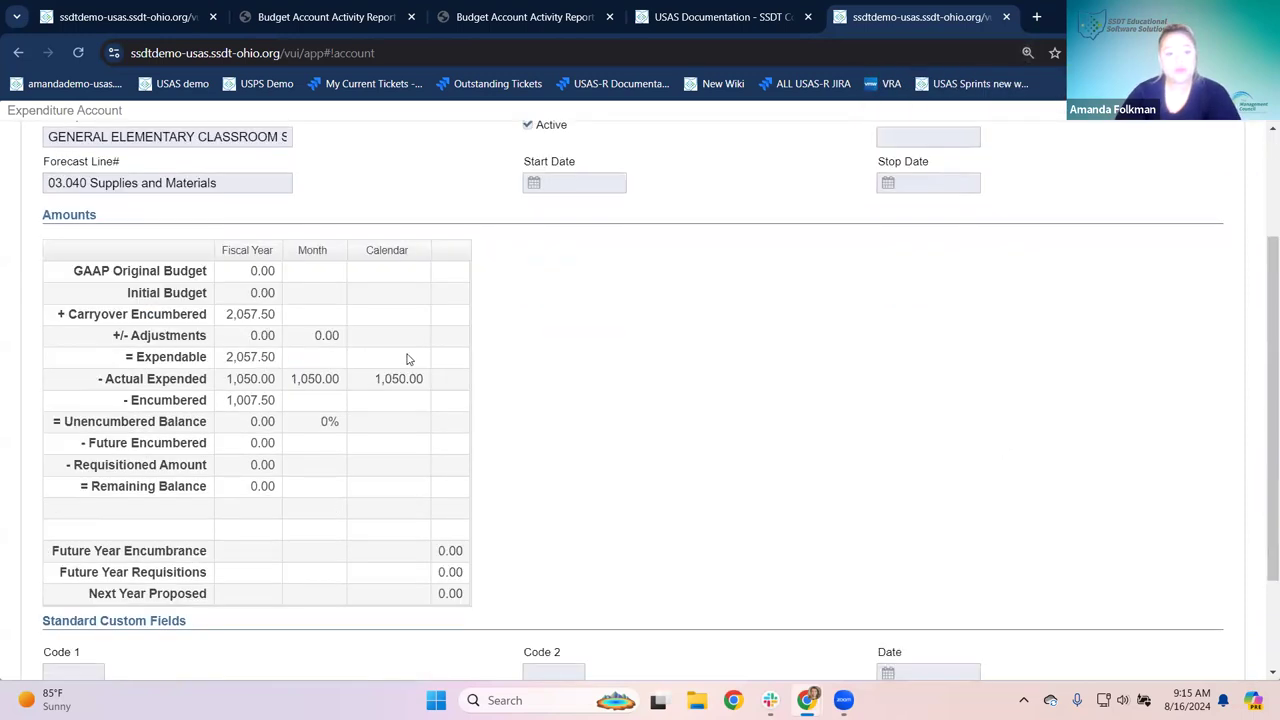
{"action": "left_click_drag", "start_coordinate": [105, 378], "coordinate": [276, 380]}
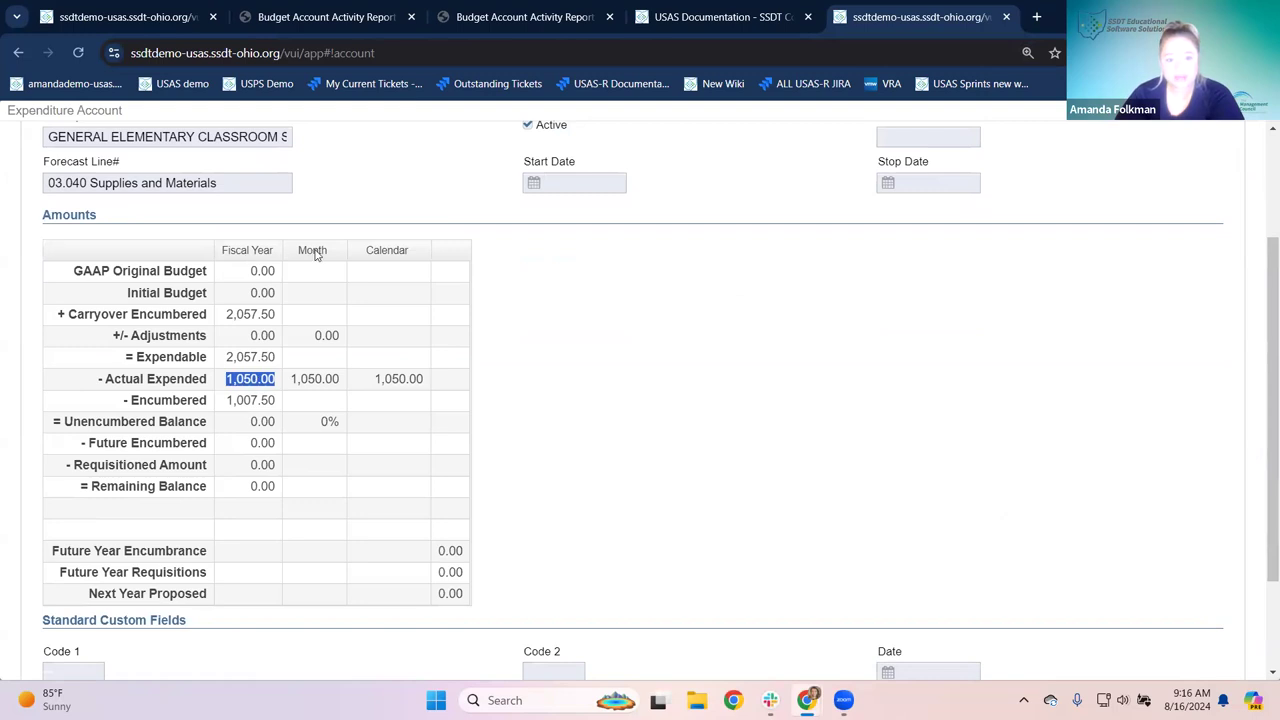
{"action": "scroll", "coordinate": [1078, 161], "scroll_direction": "up", "scroll_amount": 1}
{"action": "scroll", "coordinate": [1078, 161], "scroll_direction": "up", "scroll_amount": 3}
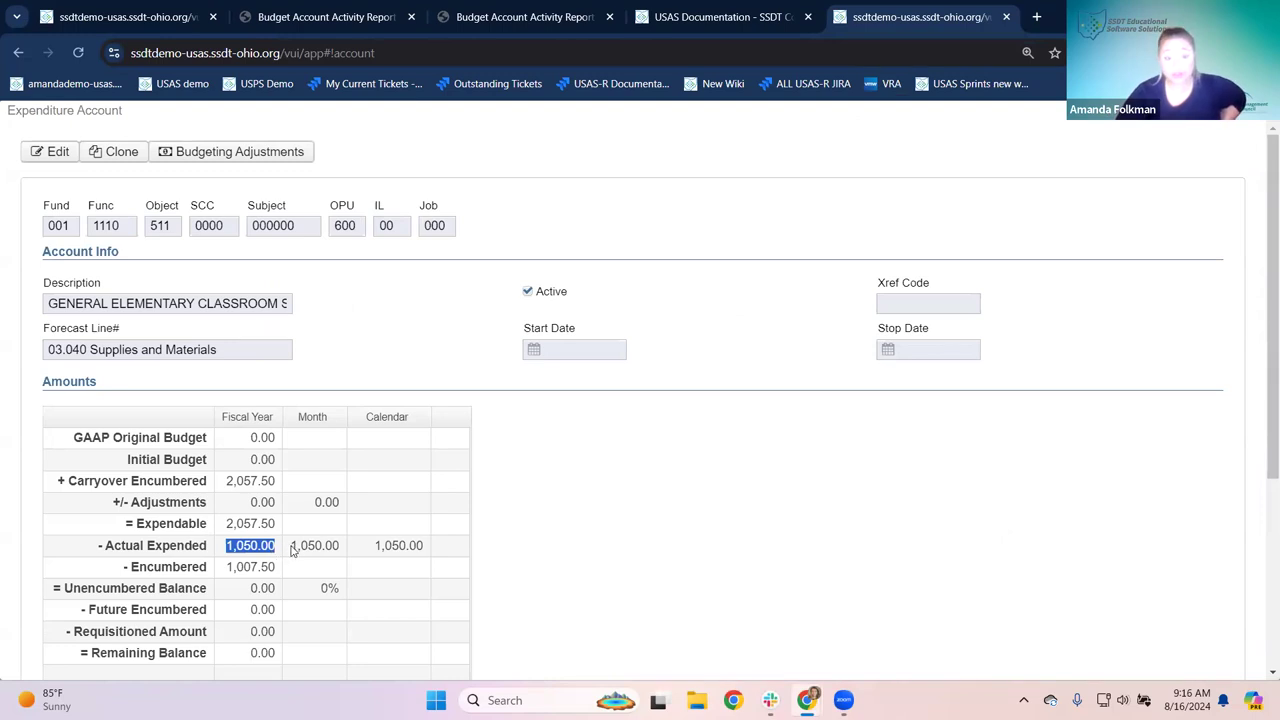
{"action": "left_click_drag", "start_coordinate": [292, 546], "coordinate": [344, 552]}
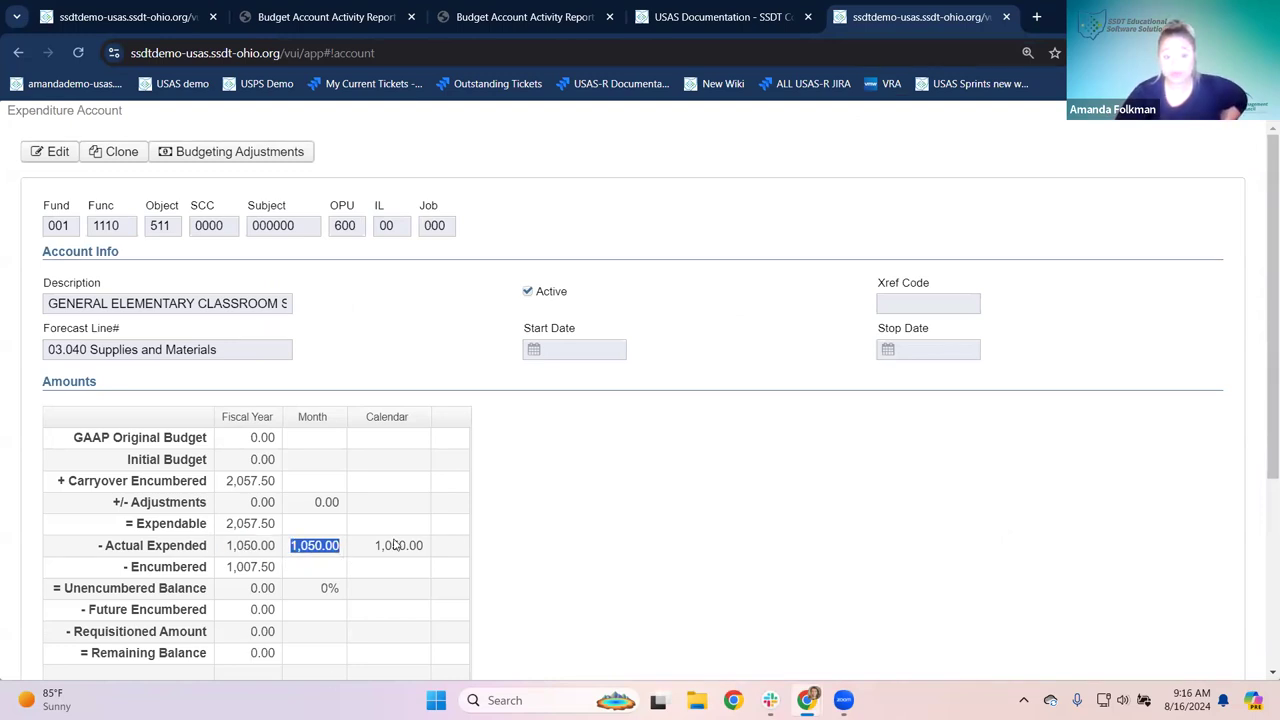
{"action": "left_click", "coordinate": [259, 553]}
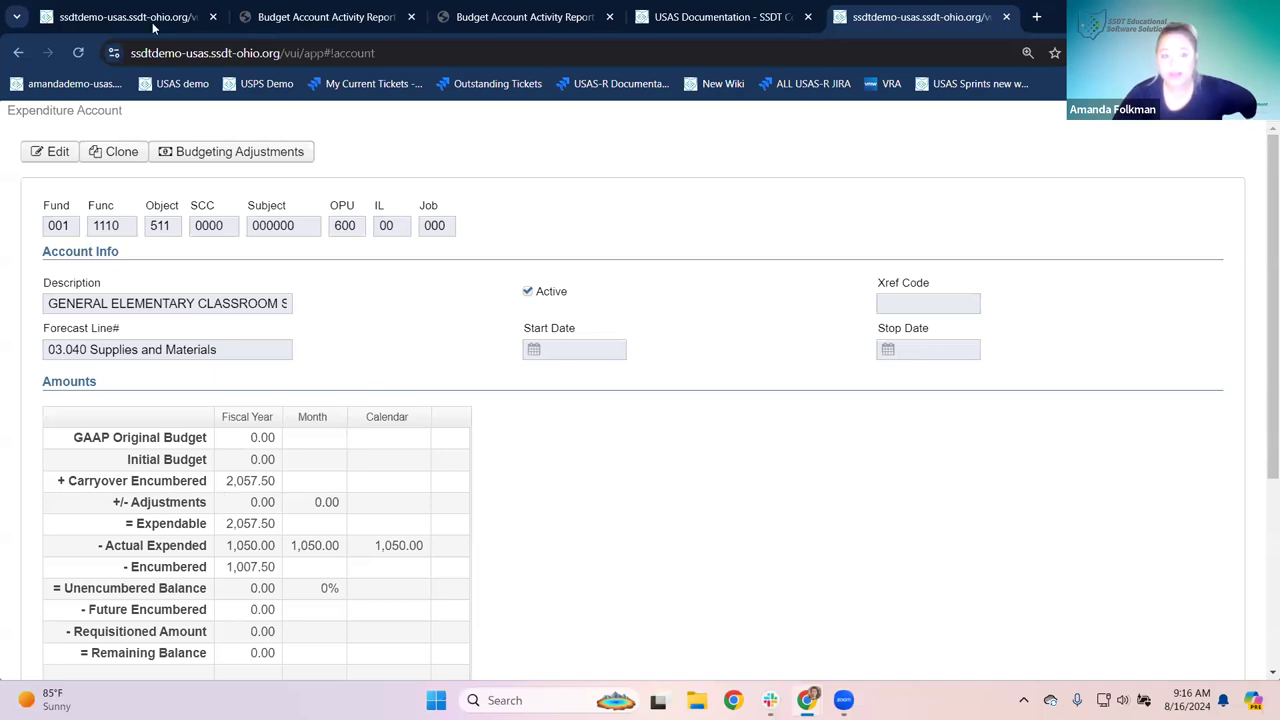
Step: Clear the full account code, filter by fund 006, then generate and open (14).pdf
{"action": "left_click", "coordinate": [105, 22]}
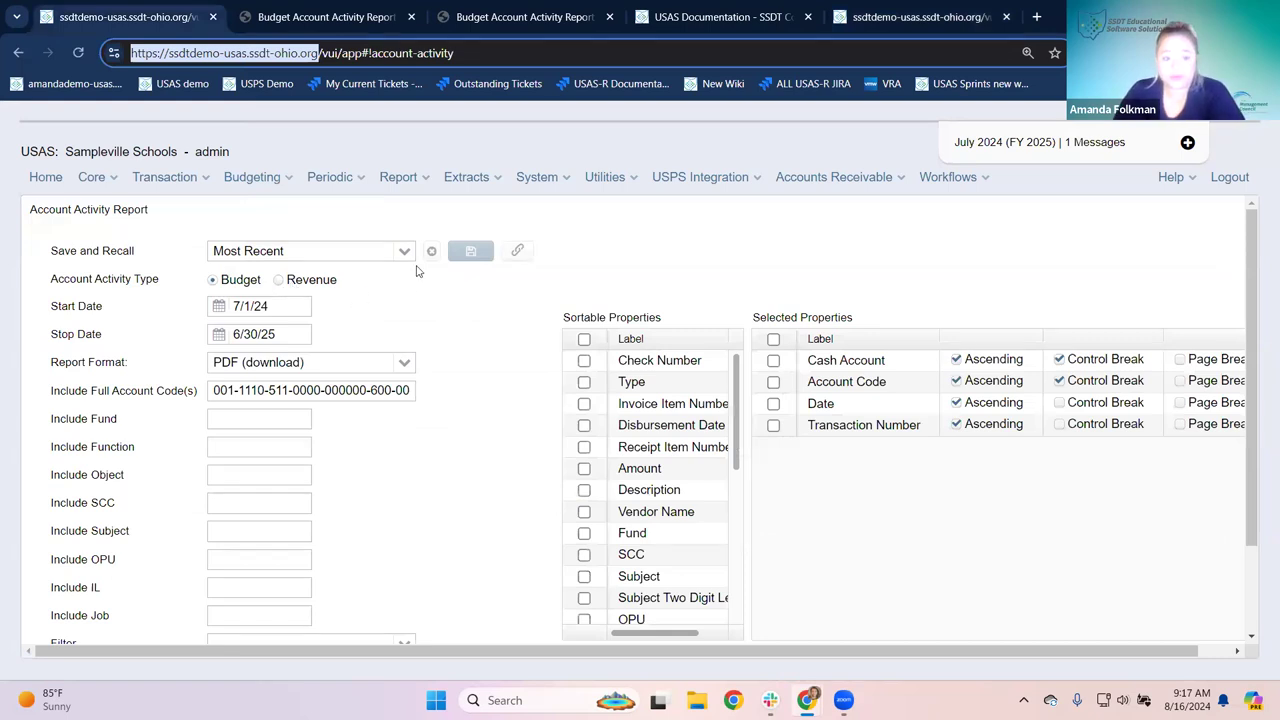
{"action": "triple_click", "coordinate": [220, 392]}
{"action": "key", "text": "BackSpace"}
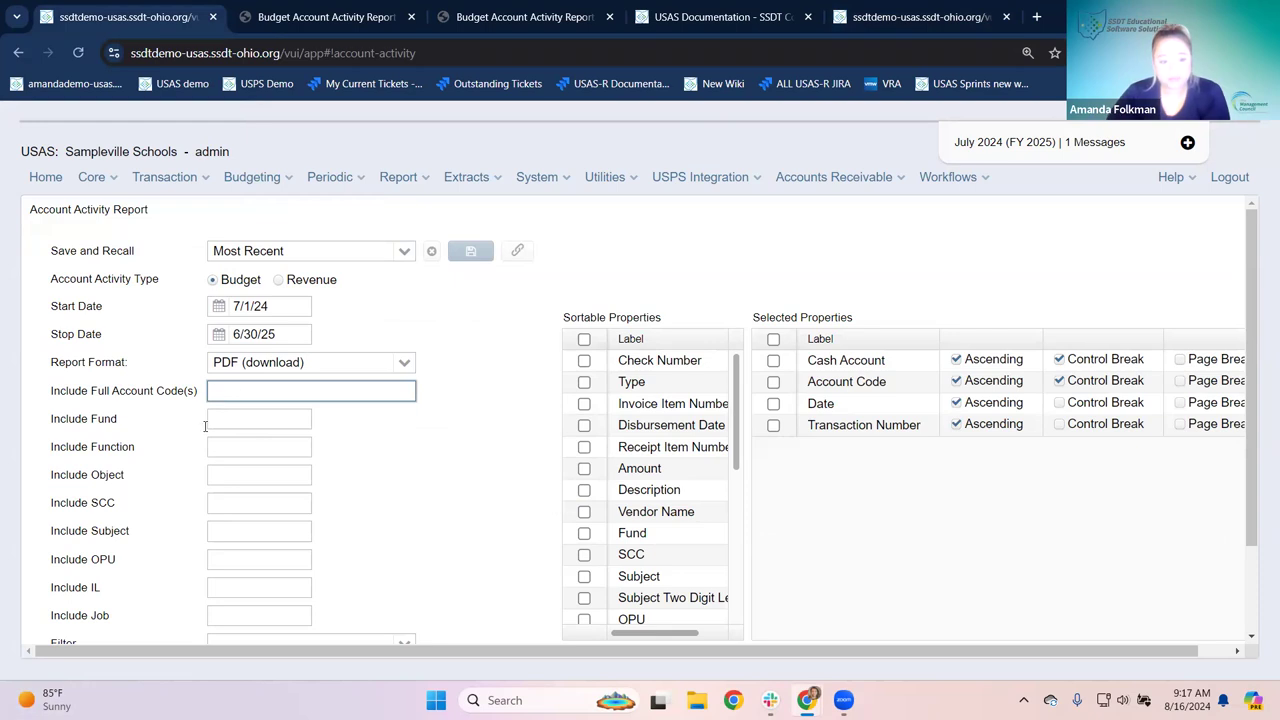
{"action": "scroll", "coordinate": [171, 443], "scroll_direction": "down", "scroll_amount": 1}
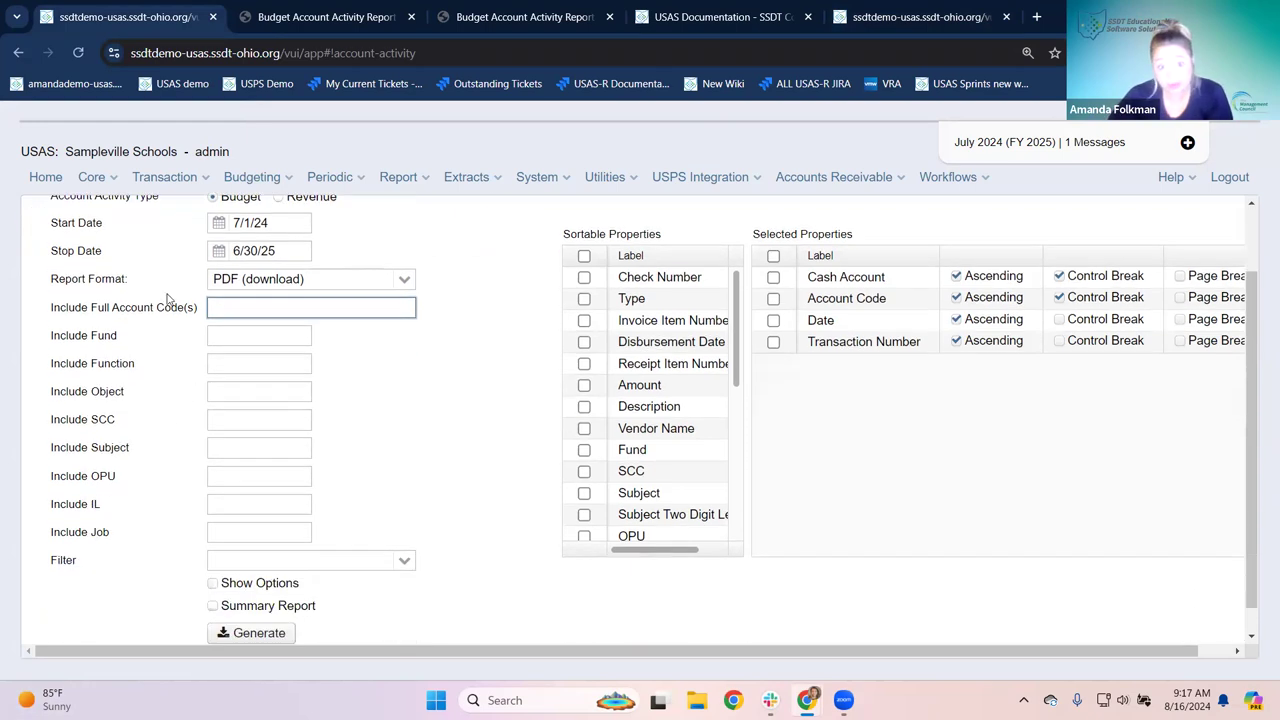
{"action": "left_click", "coordinate": [242, 337]}
{"action": "type", "text": "006"}
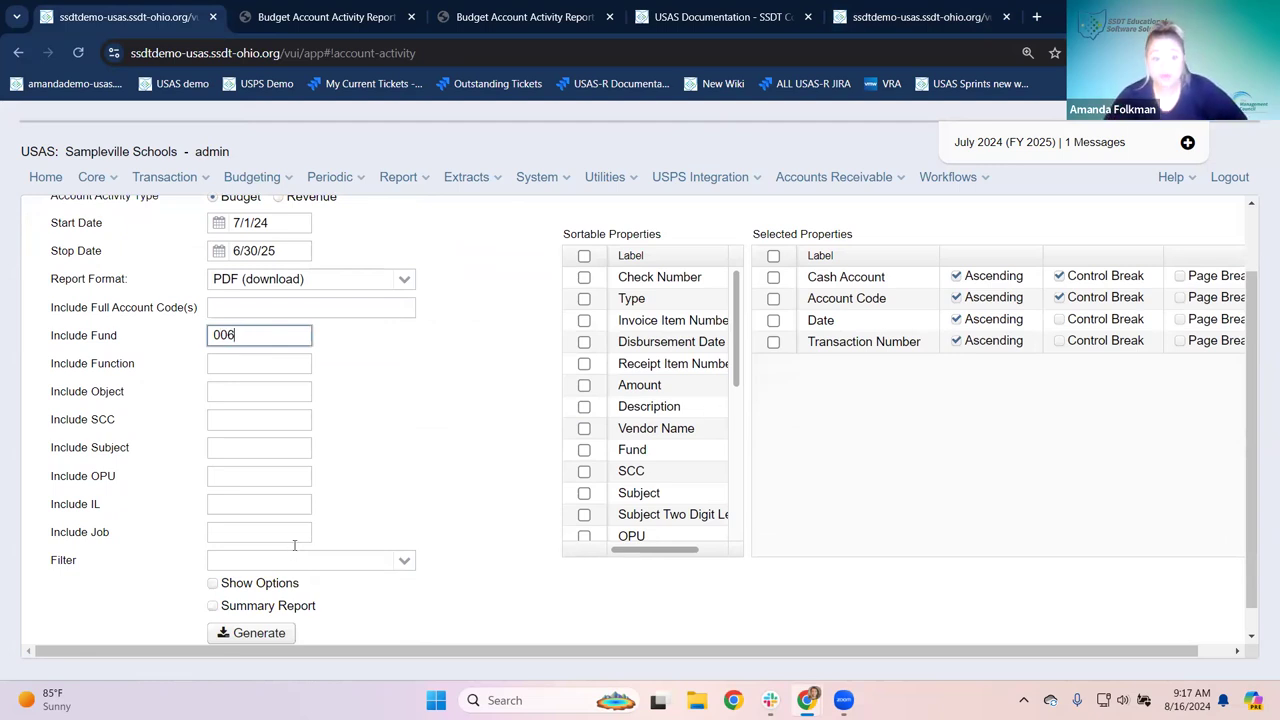
{"action": "left_click", "coordinate": [250, 634]}
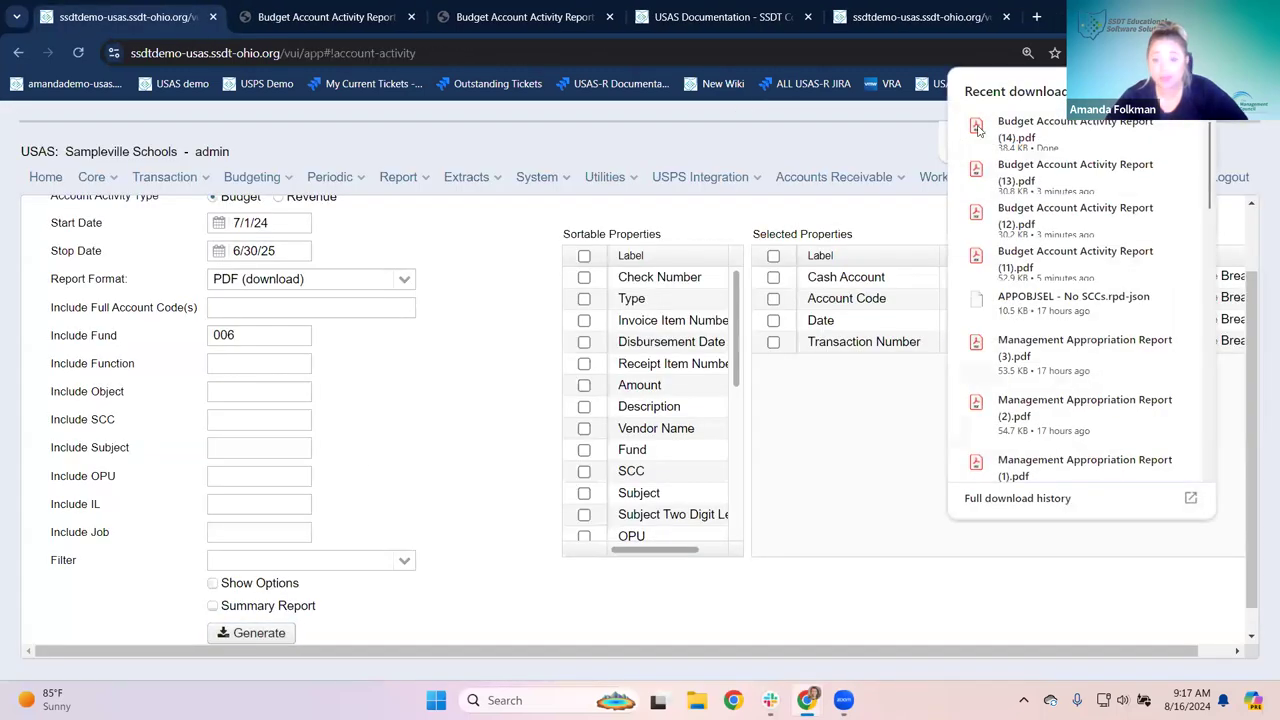
{"action": "left_click", "coordinate": [978, 130]}
{"action": "triple_click", "coordinate": [406, 258]}
Step: Check the 006 fund portion of the account codes in the PDF, then return to the form
{"action": "left_click", "coordinate": [373, 283]}
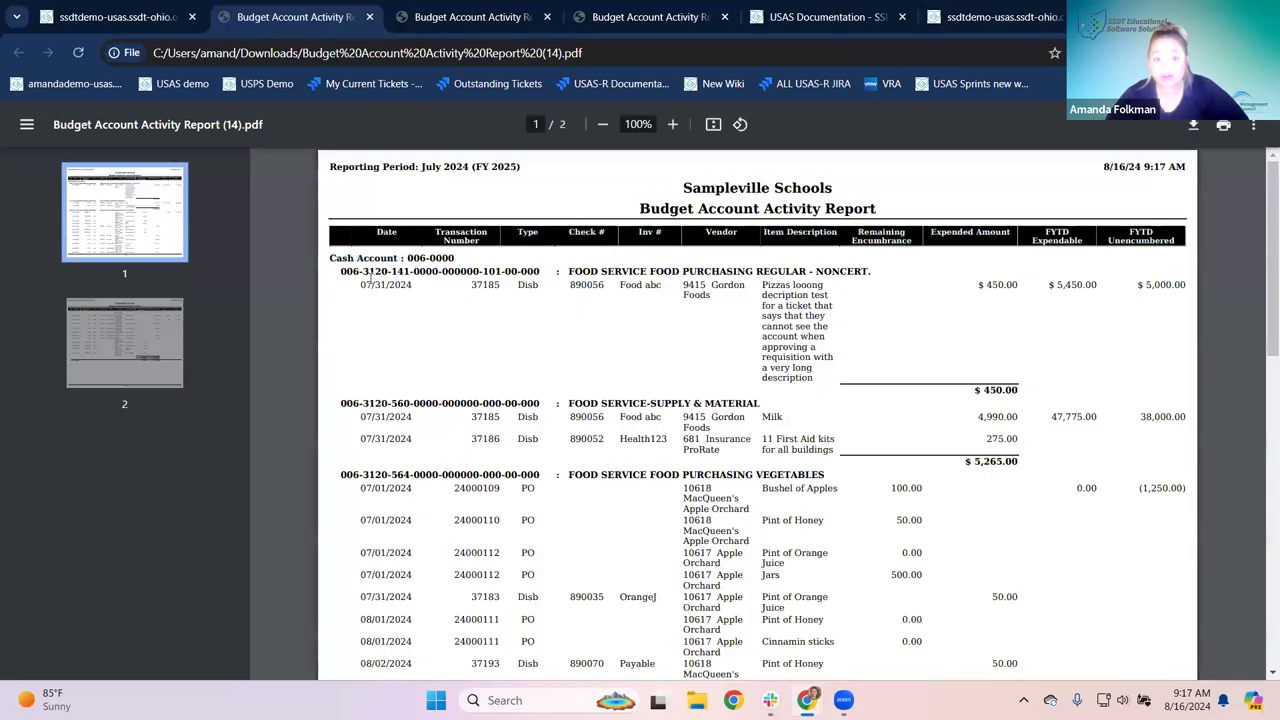
{"action": "left_click_drag", "start_coordinate": [341, 271], "coordinate": [372, 271]}
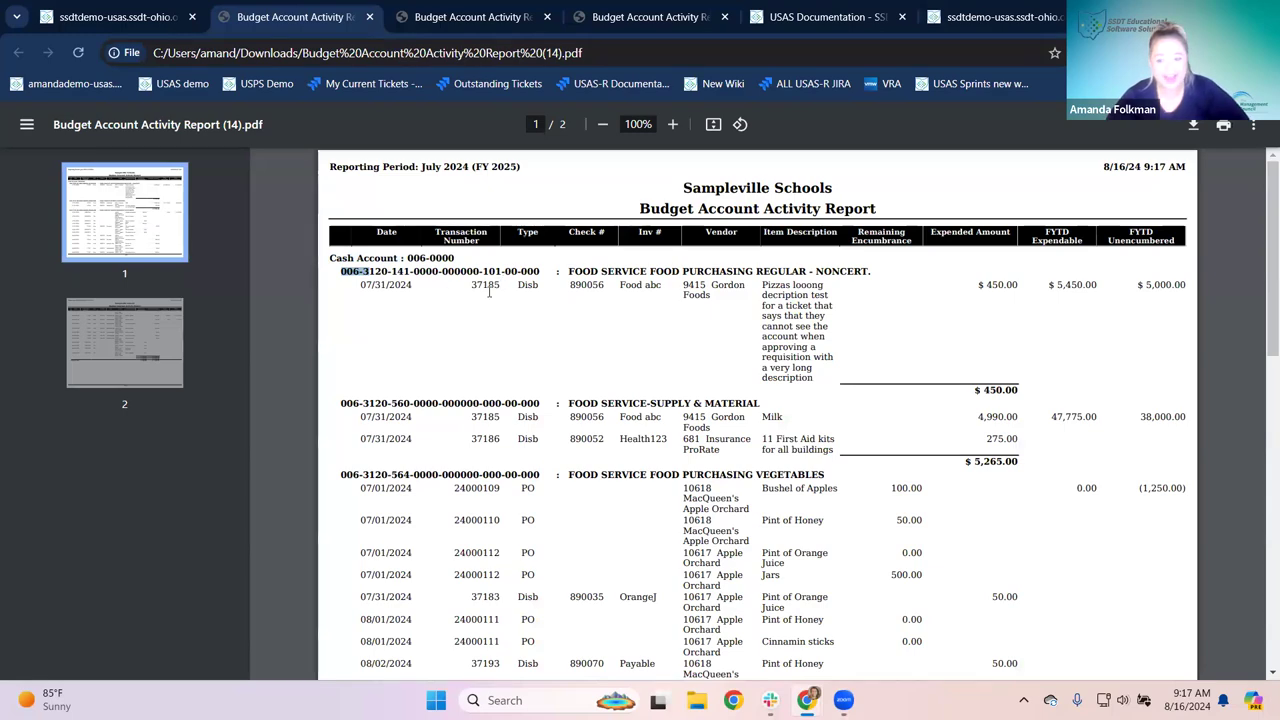
{"action": "scroll", "coordinate": [489, 291], "scroll_direction": "down", "scroll_amount": 15}
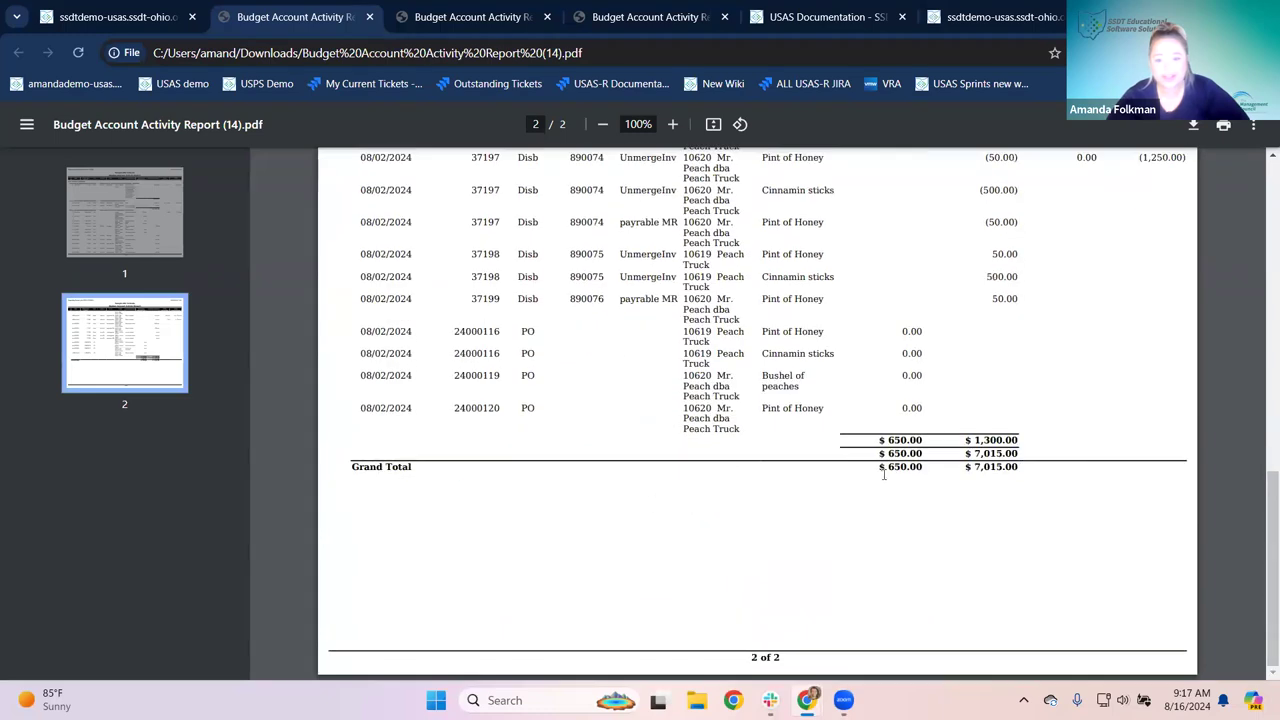
{"action": "scroll", "coordinate": [823, 490], "scroll_direction": "up", "scroll_amount": 8}
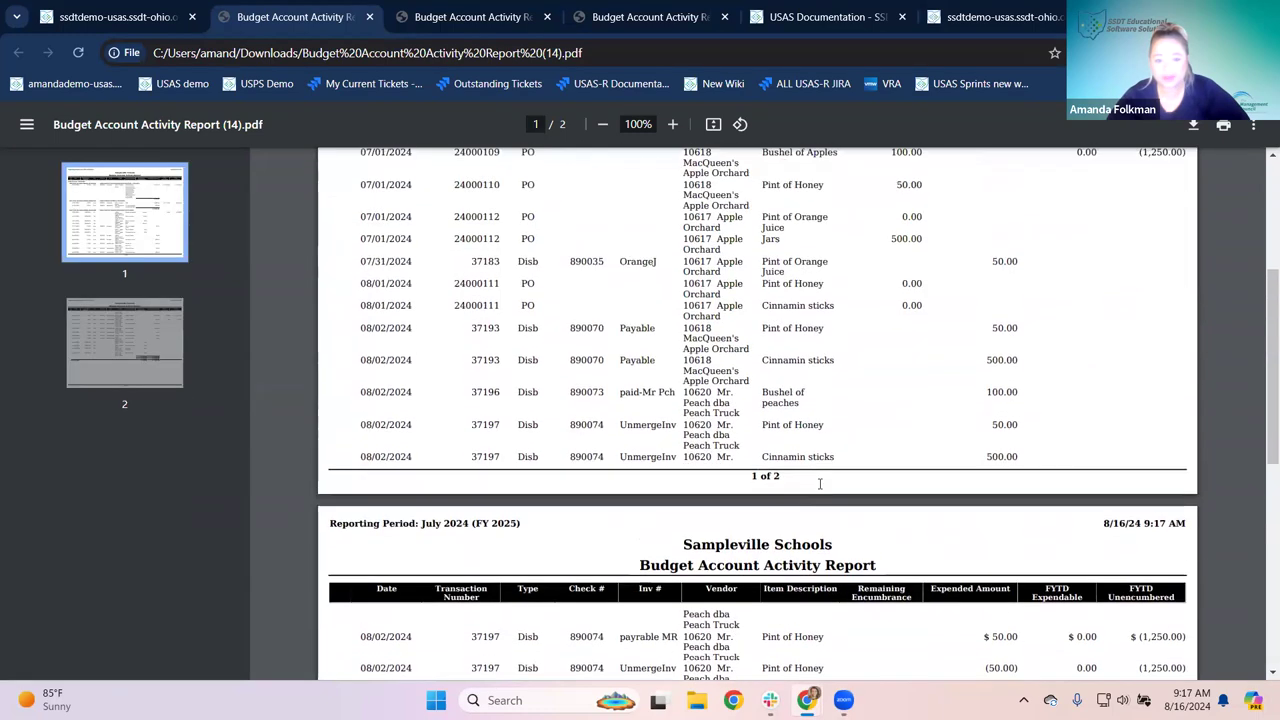
{"action": "scroll", "coordinate": [819, 483], "scroll_direction": "up", "scroll_amount": 3}
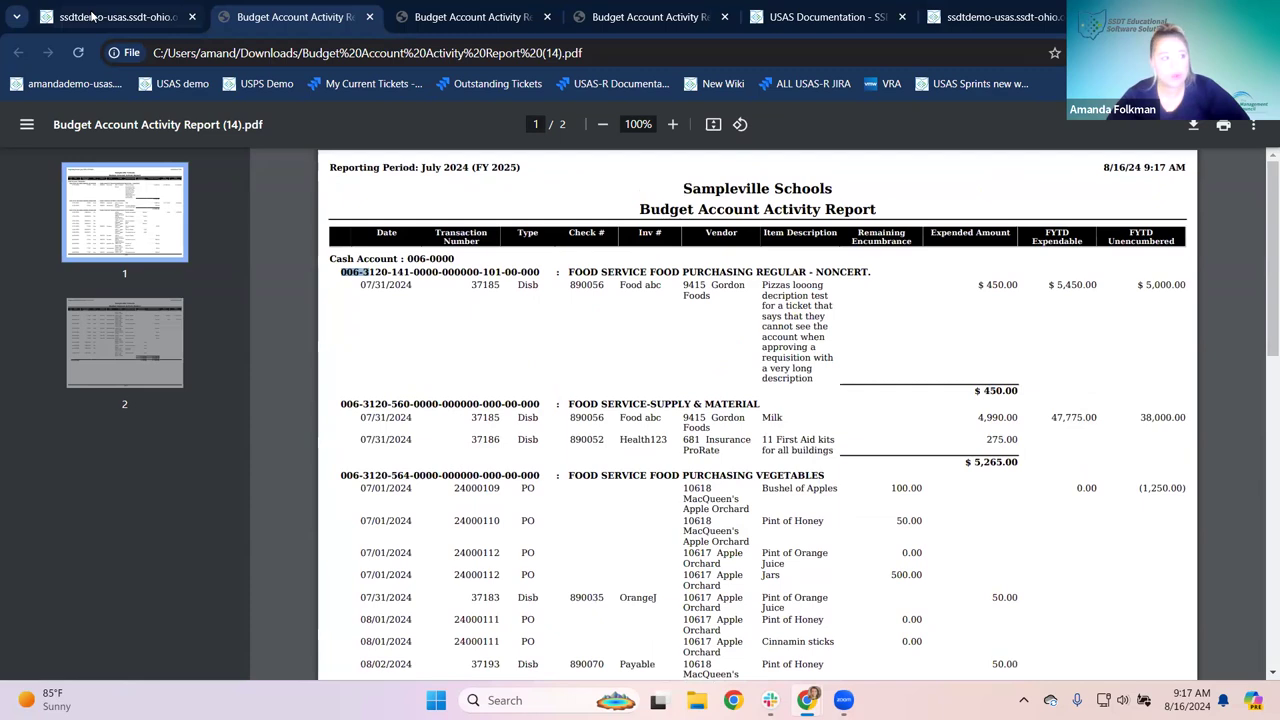
{"action": "left_click", "coordinate": [91, 16]}
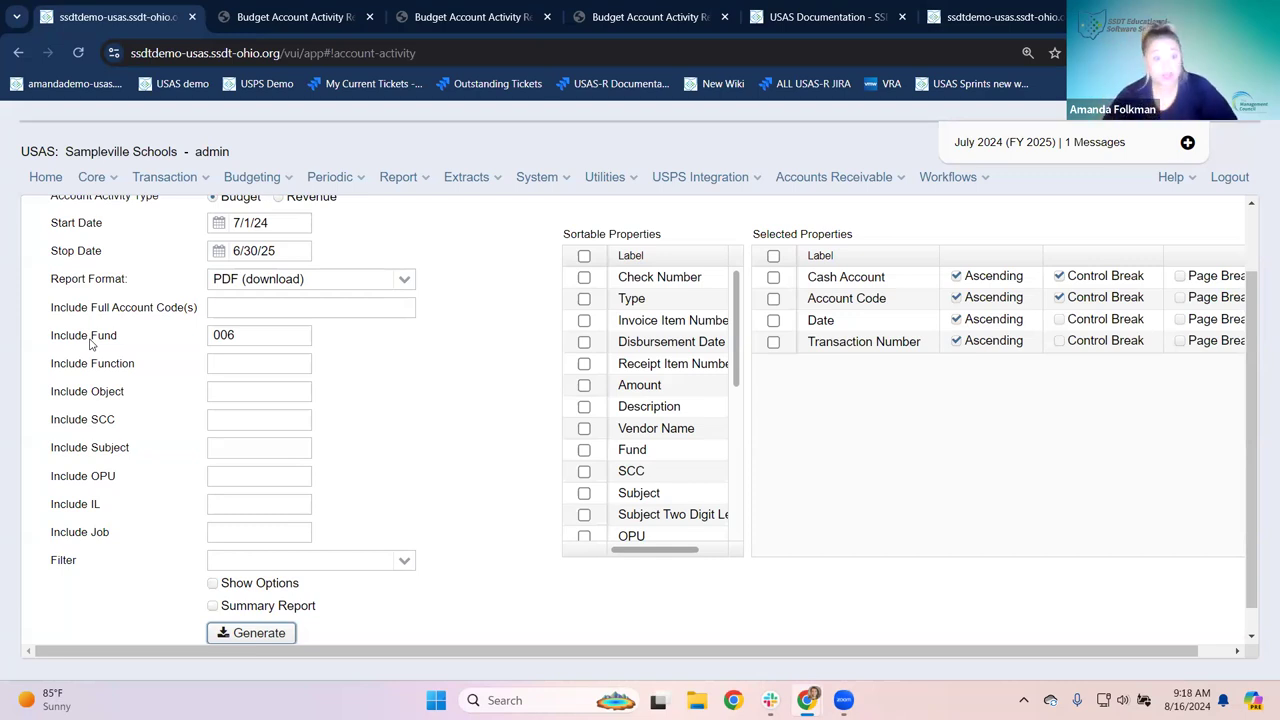
{"action": "left_click_drag", "start_coordinate": [257, 333], "coordinate": [183, 328]}
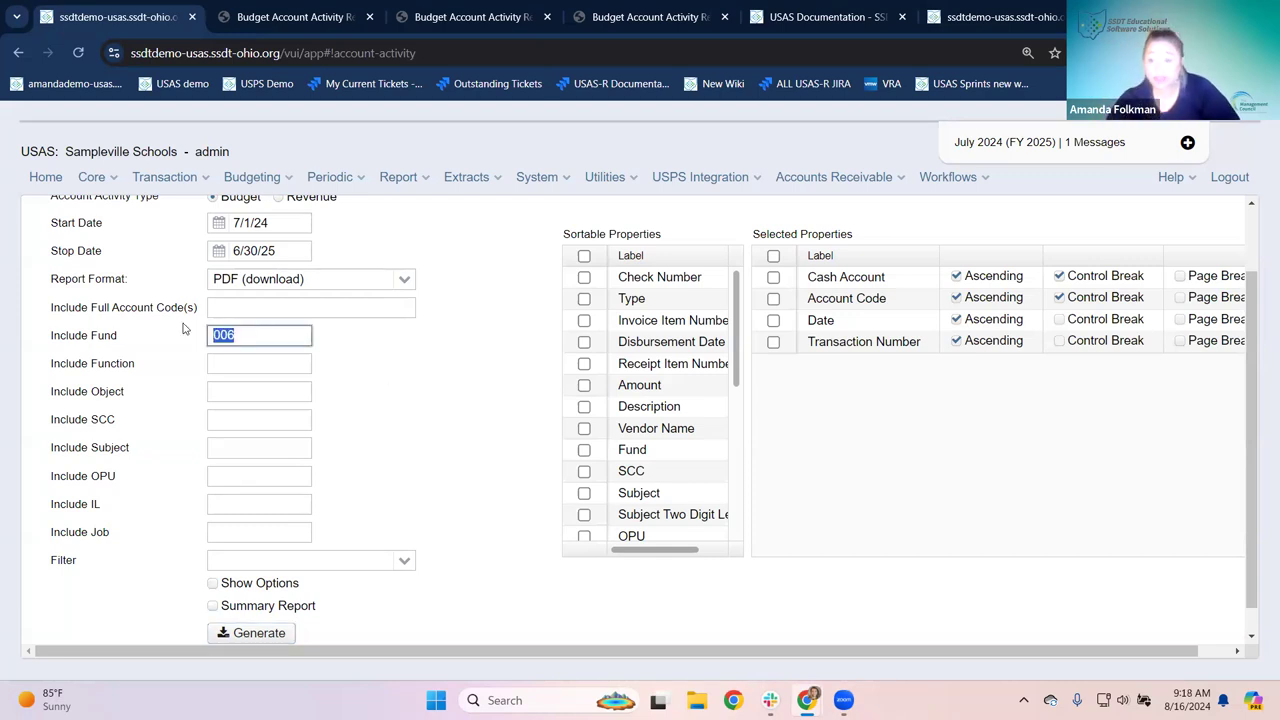
{"action": "left_click", "coordinate": [244, 335]}
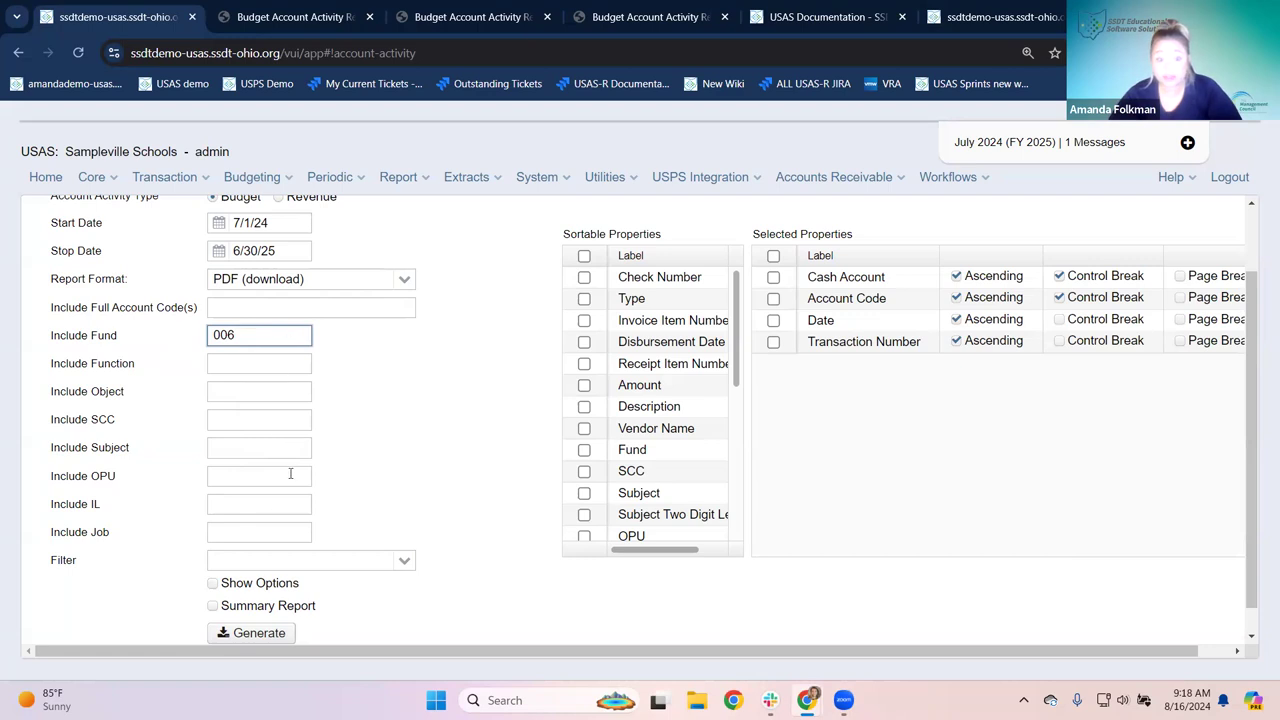
{"action": "left_click", "coordinate": [239, 388]}
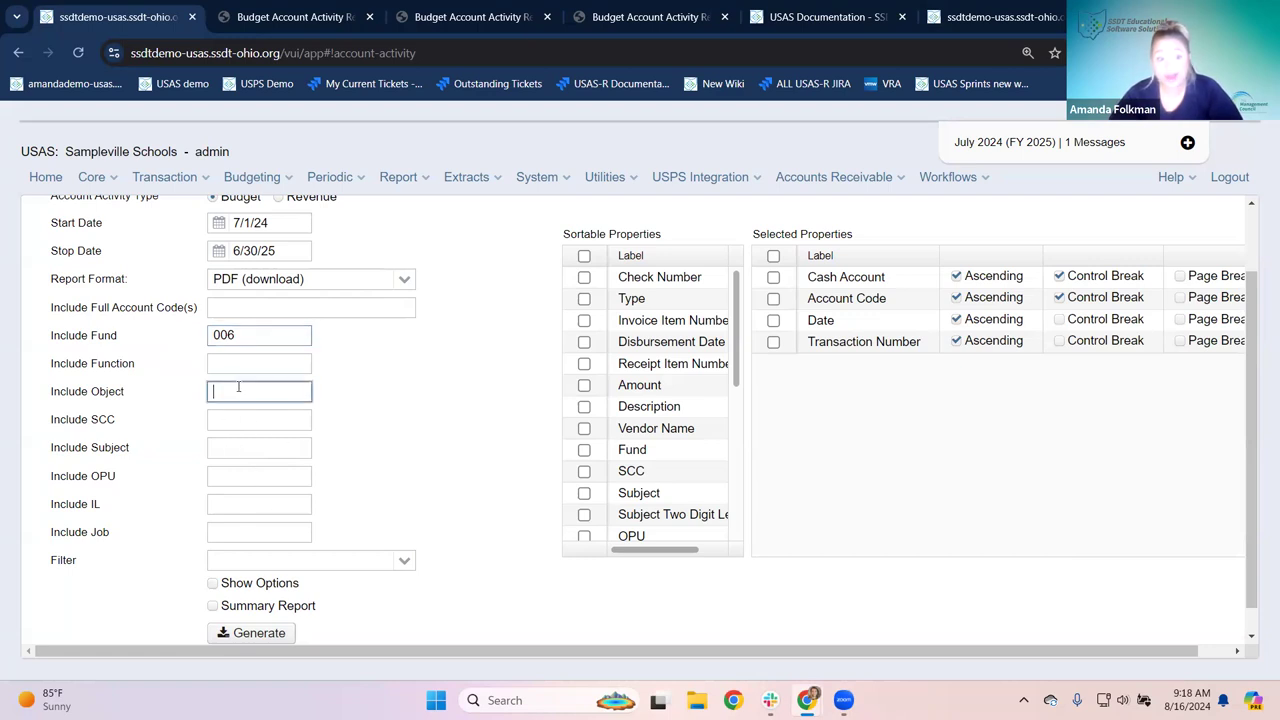
{"action": "left_click", "coordinate": [407, 387]}
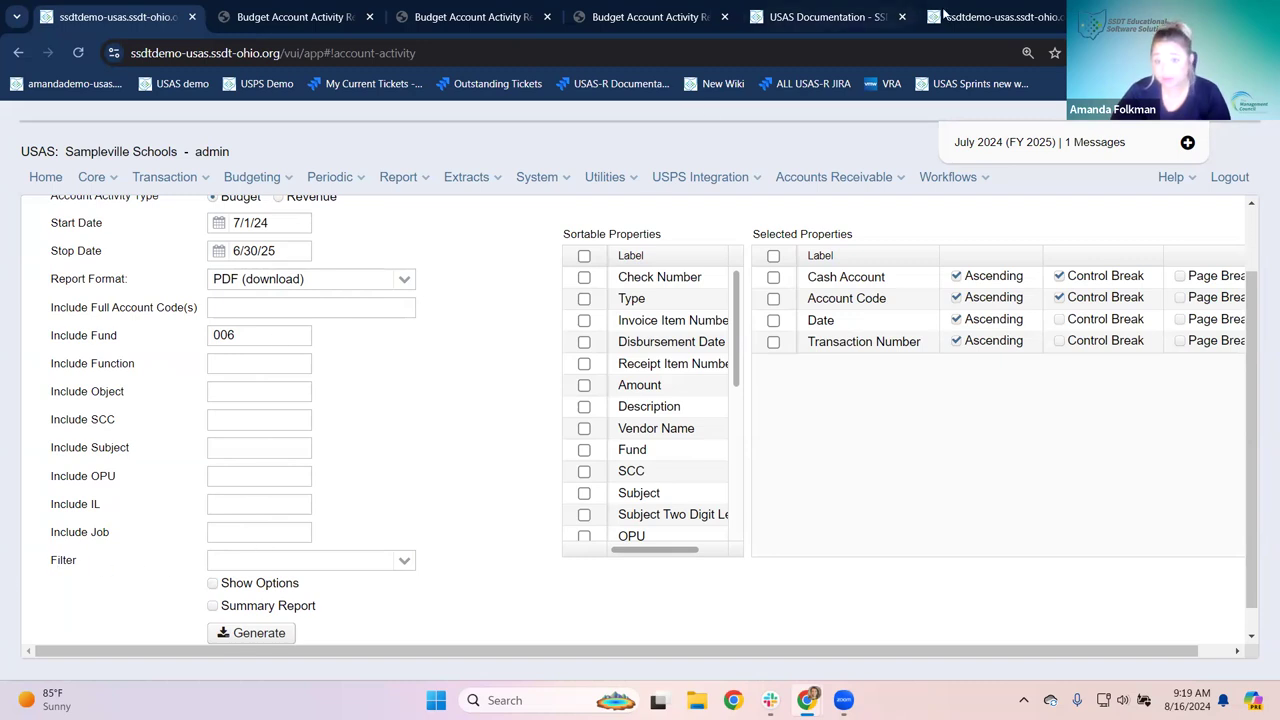
Step: From the expenditure accounts tab, open Utilities > Account Filters and search filter names for 'cafe'
{"action": "left_click", "coordinate": [976, 17]}
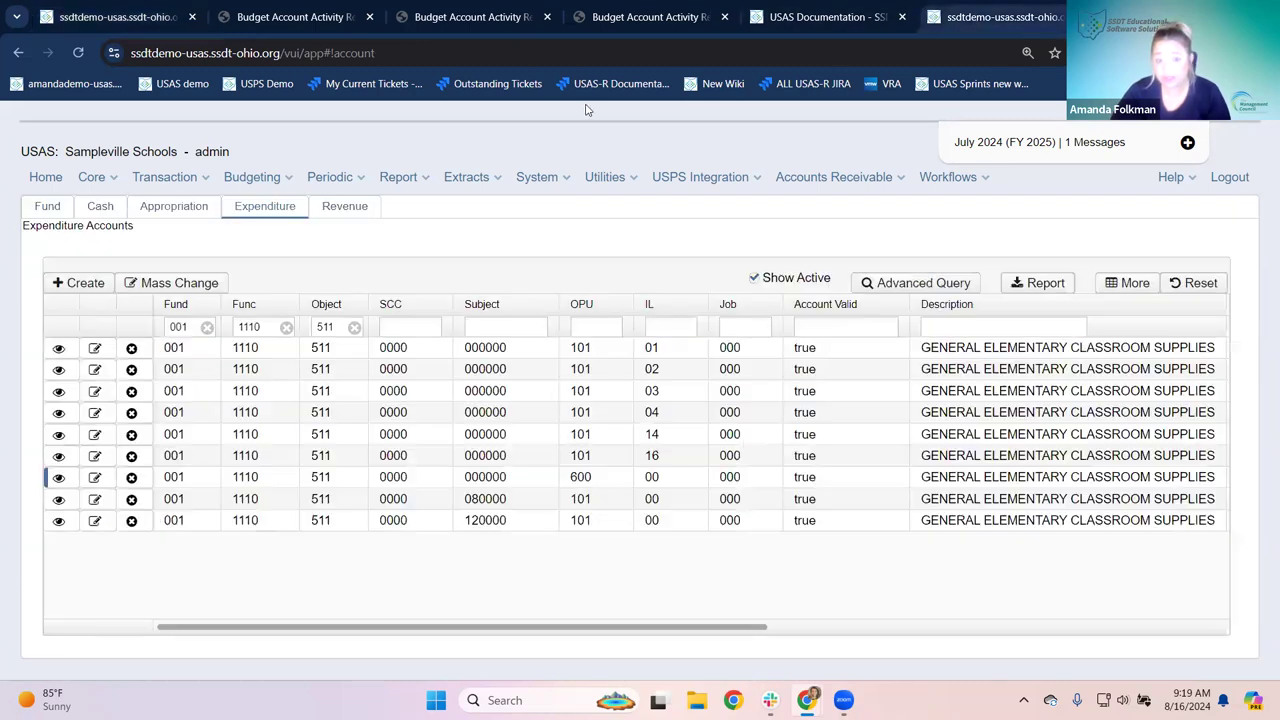
{"action": "left_click", "coordinate": [601, 178]}
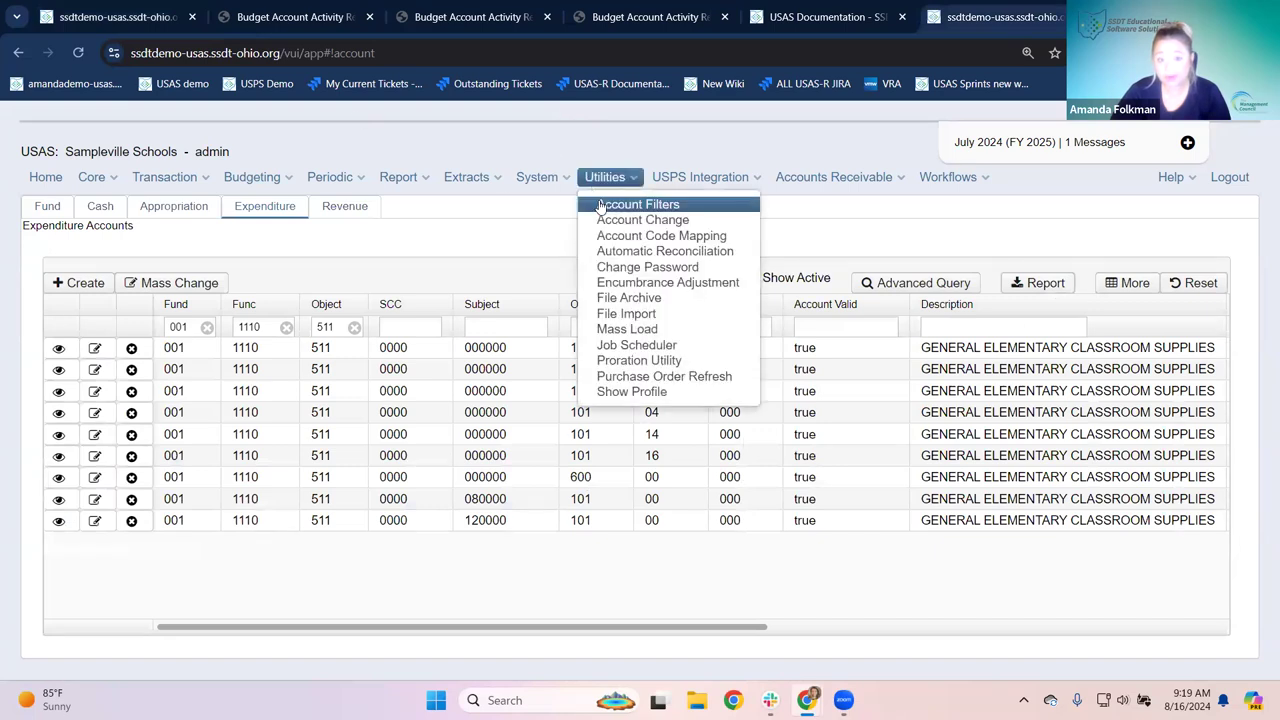
{"action": "left_click", "coordinate": [597, 205]}
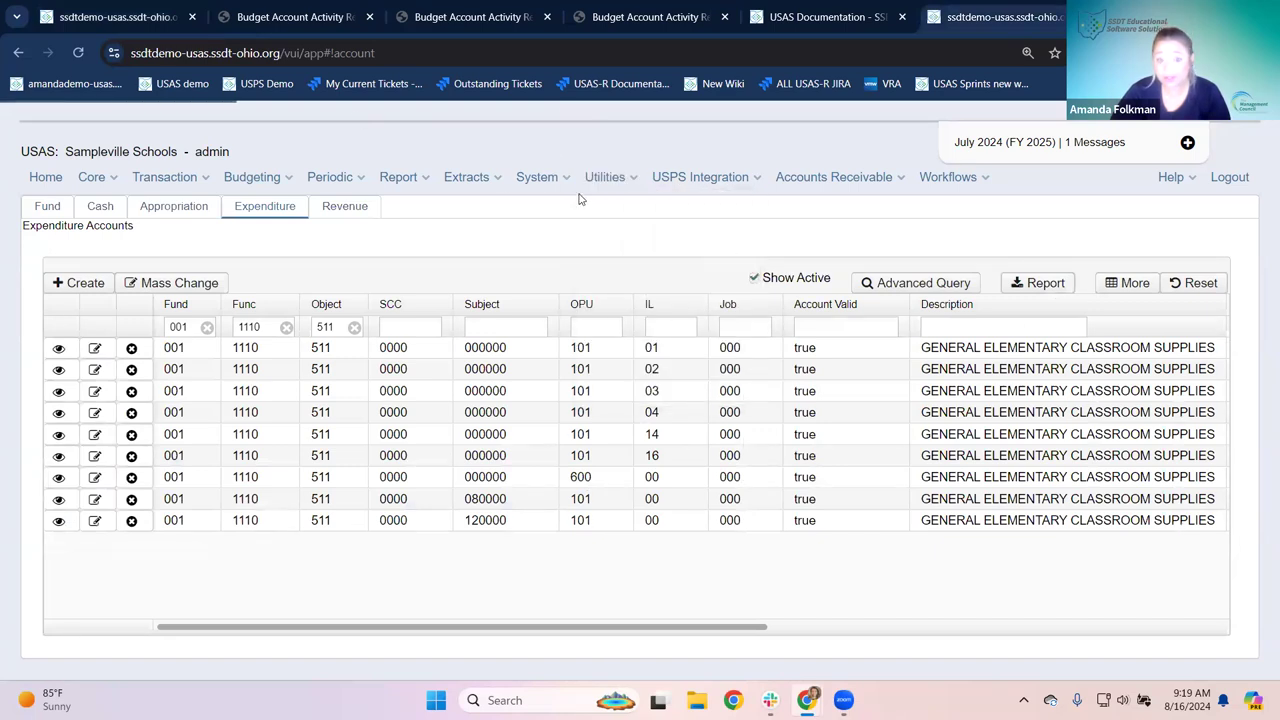
{"action": "left_click", "coordinate": [225, 302]}
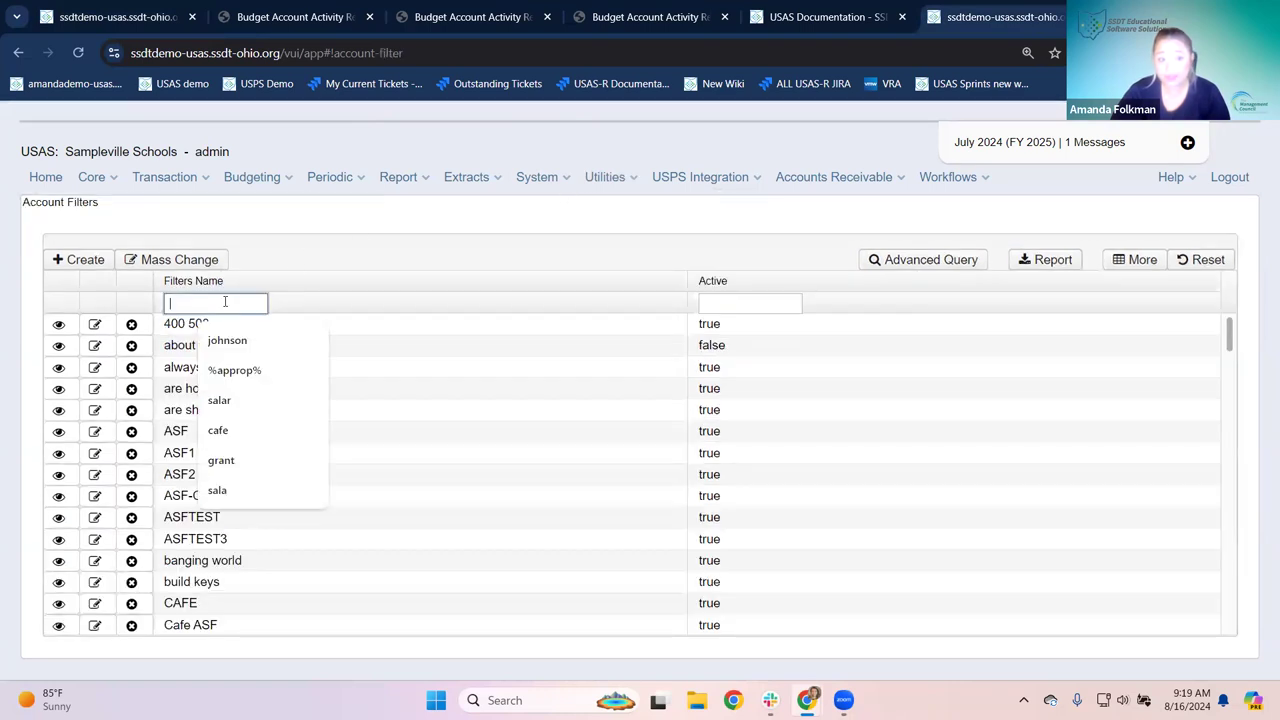
{"action": "type", "text": "cafe"}
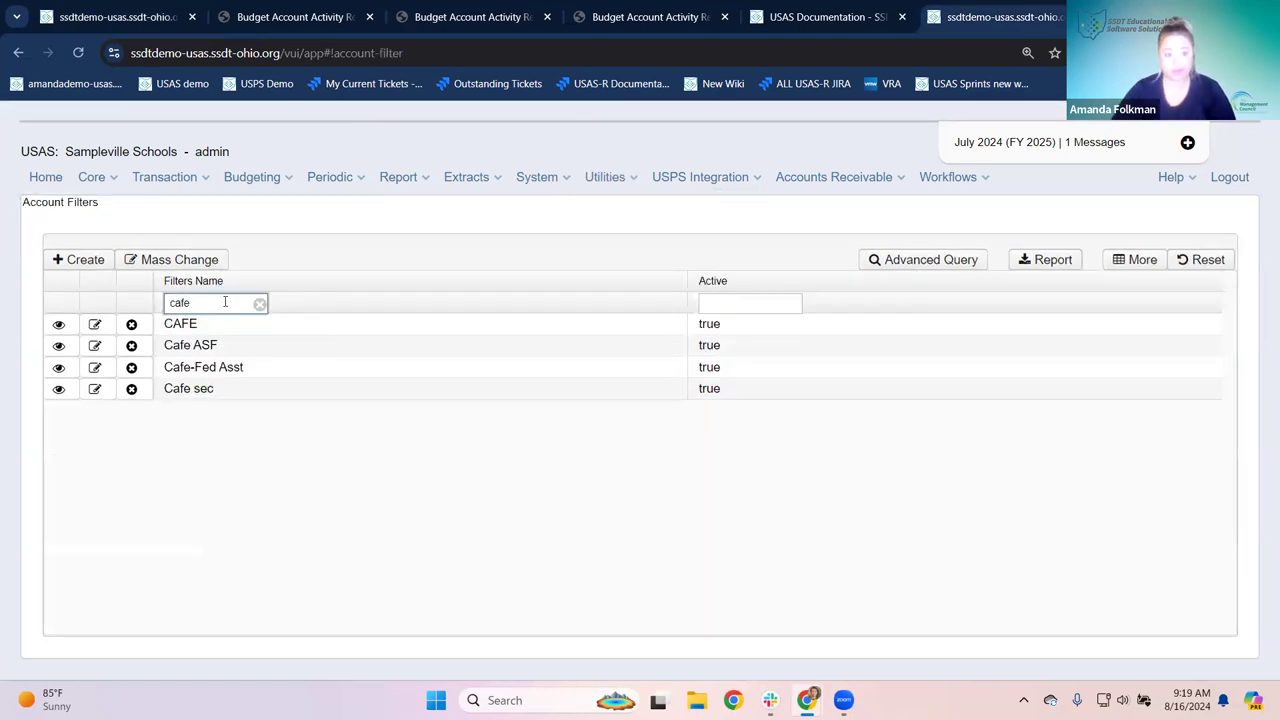
Step: Open the Cafe ASF filter to see its row: TI 02, fund 006, object 5%, SCC 0000
{"action": "left_click", "coordinate": [58, 345]}
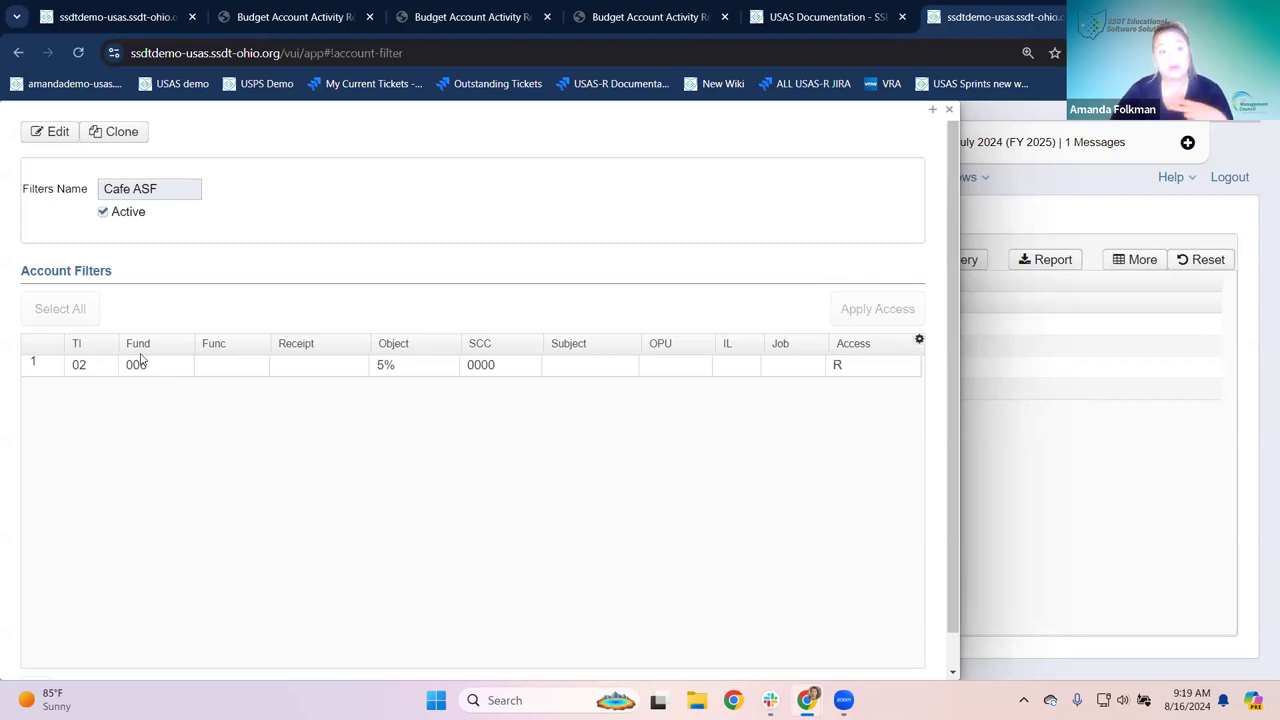
Step: Try an object range of 100..299 on Cafe ASF, then cancel the edit and return to the report form
{"action": "left_click", "coordinate": [52, 131]}
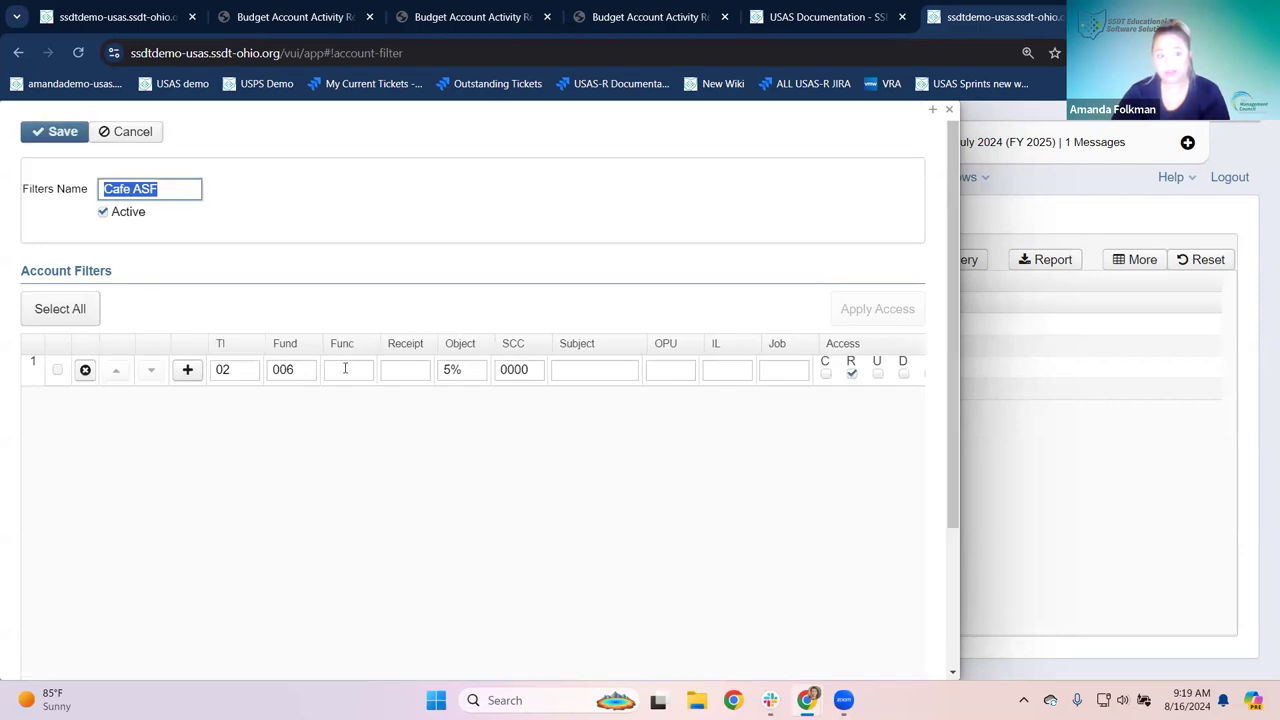
{"action": "left_click", "coordinate": [442, 369]}
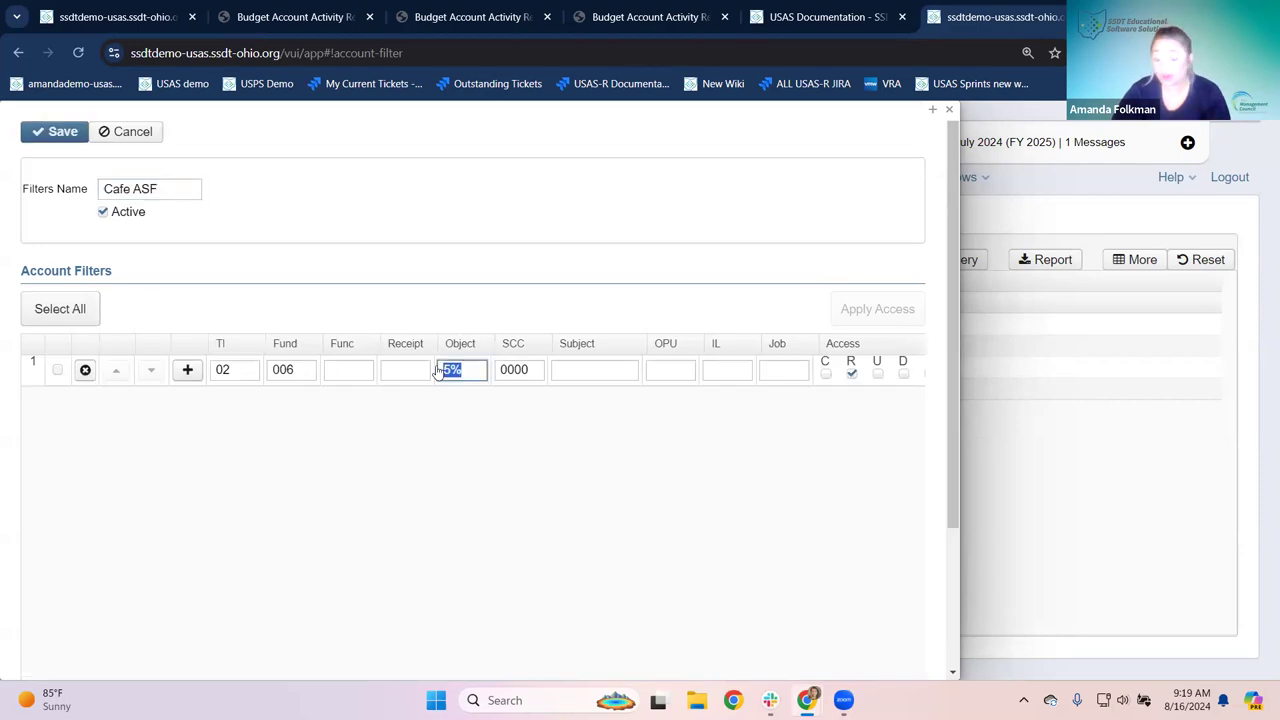
{"action": "type", "text": "110"}
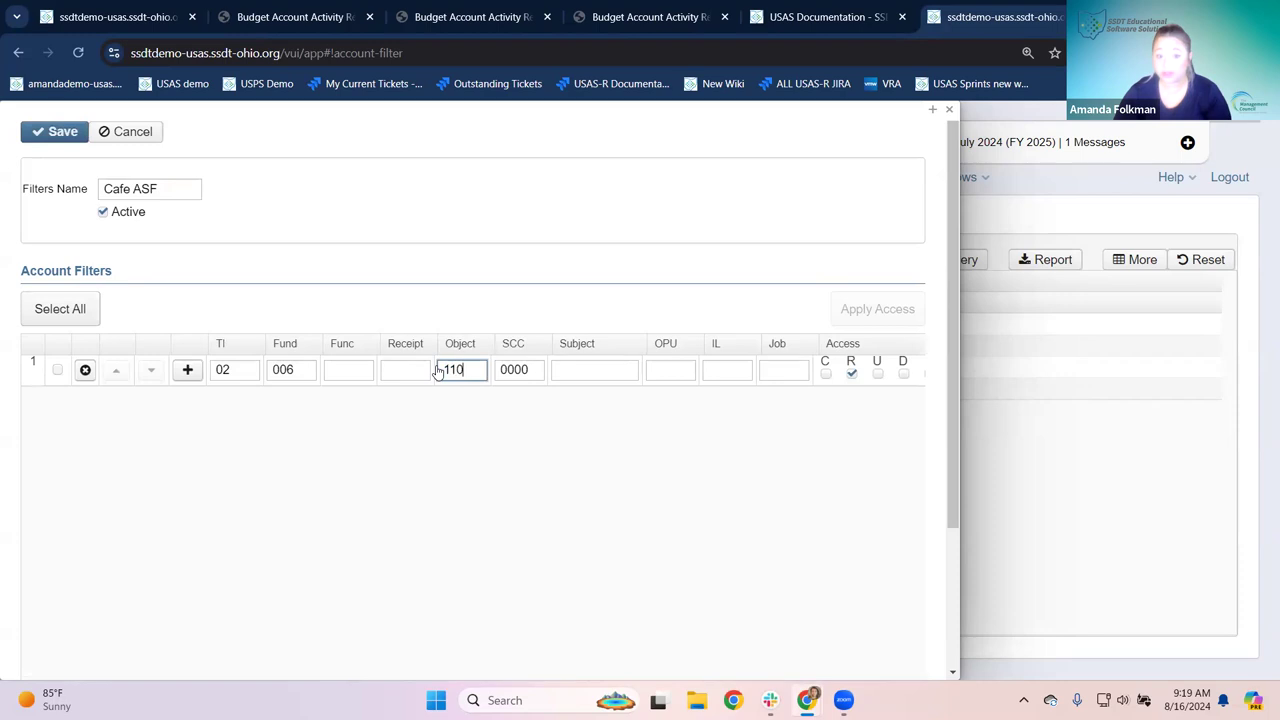
{"action": "key", "text": "BackSpace"}
{"action": "key", "text": "BackSpace"}
{"action": "type", "text": "00"}
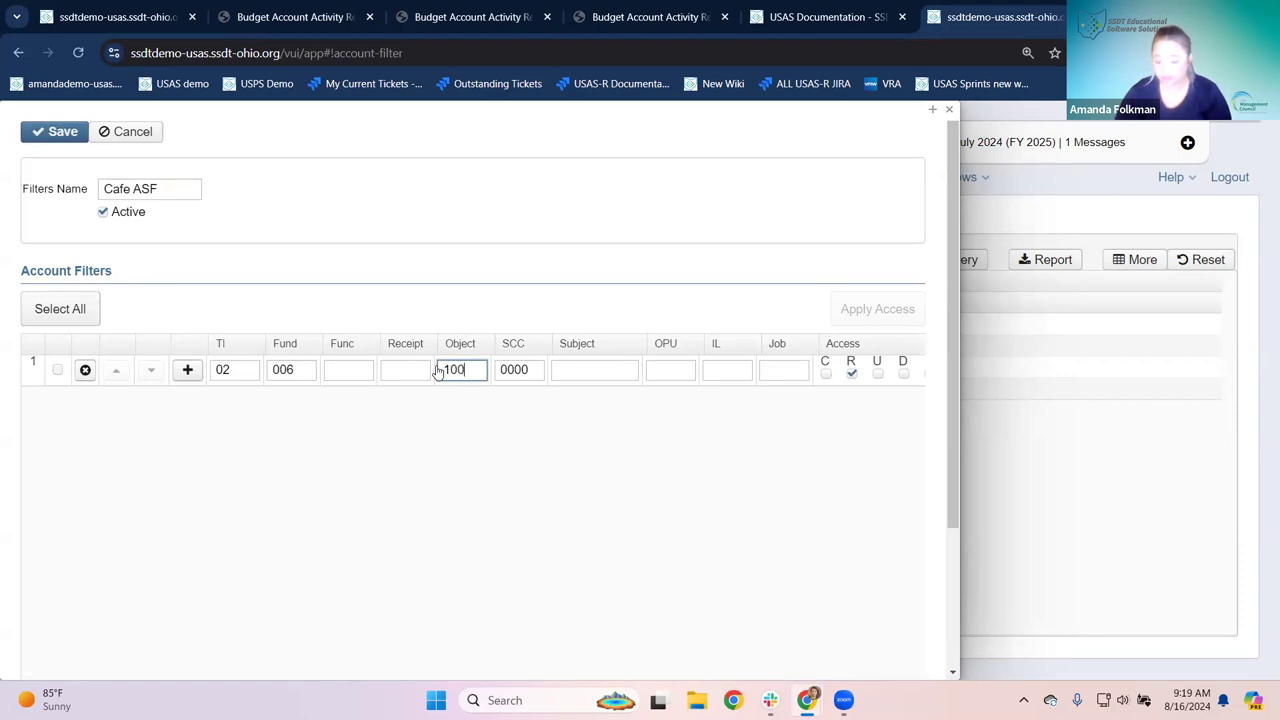
{"action": "type", "text": "."}
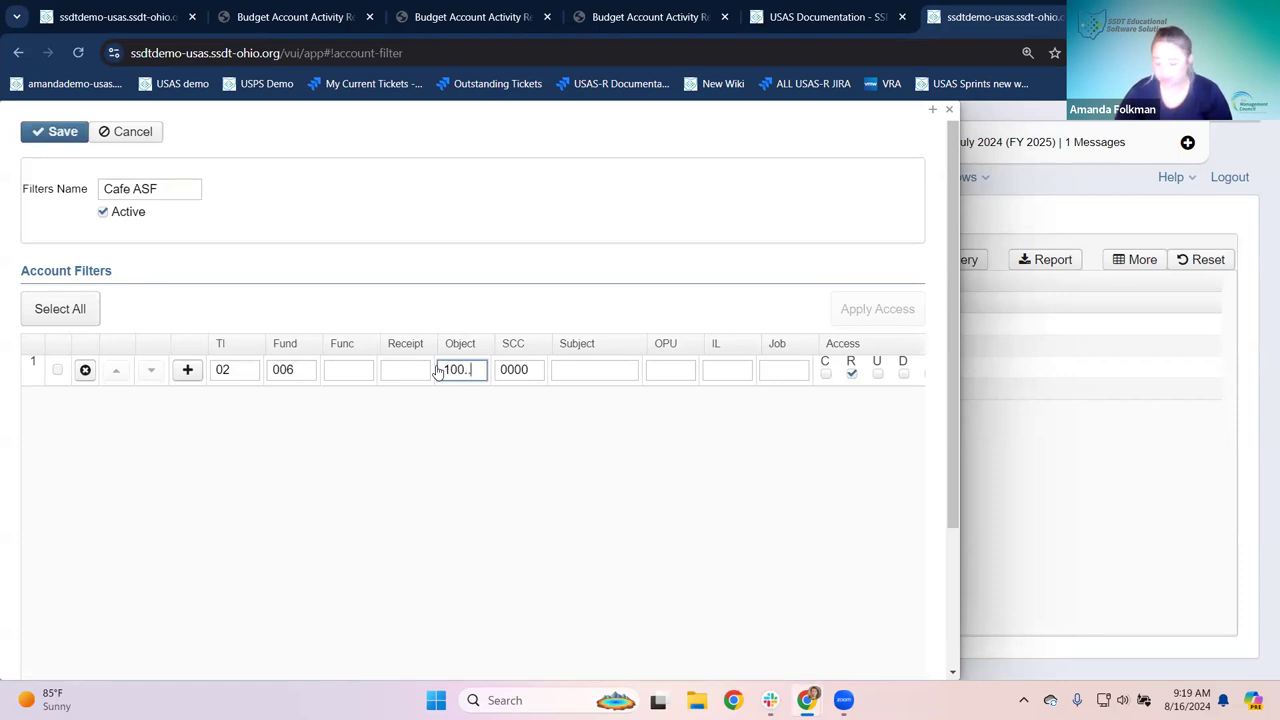
{"action": "type", "text": ".299"}
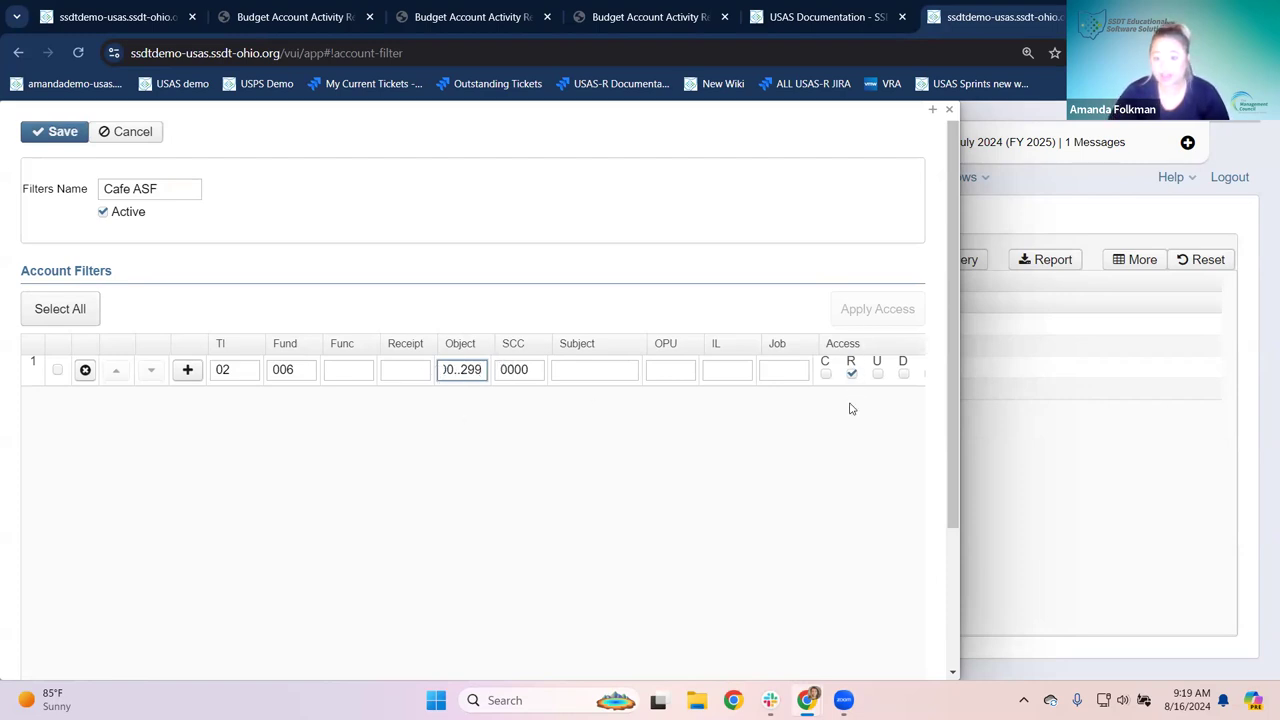
{"action": "left_click", "coordinate": [849, 372]}
{"action": "left_click", "coordinate": [849, 372]}
{"action": "left_click", "coordinate": [139, 140]}
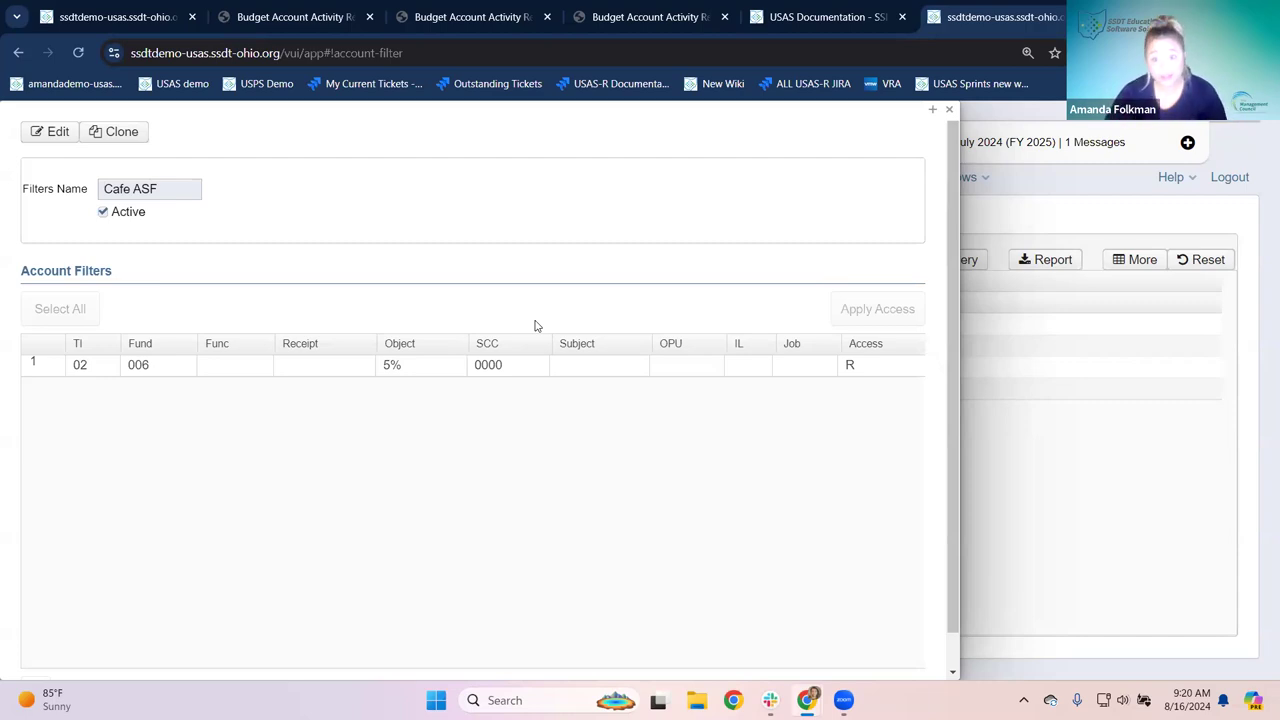
{"action": "left_click", "coordinate": [92, 24]}
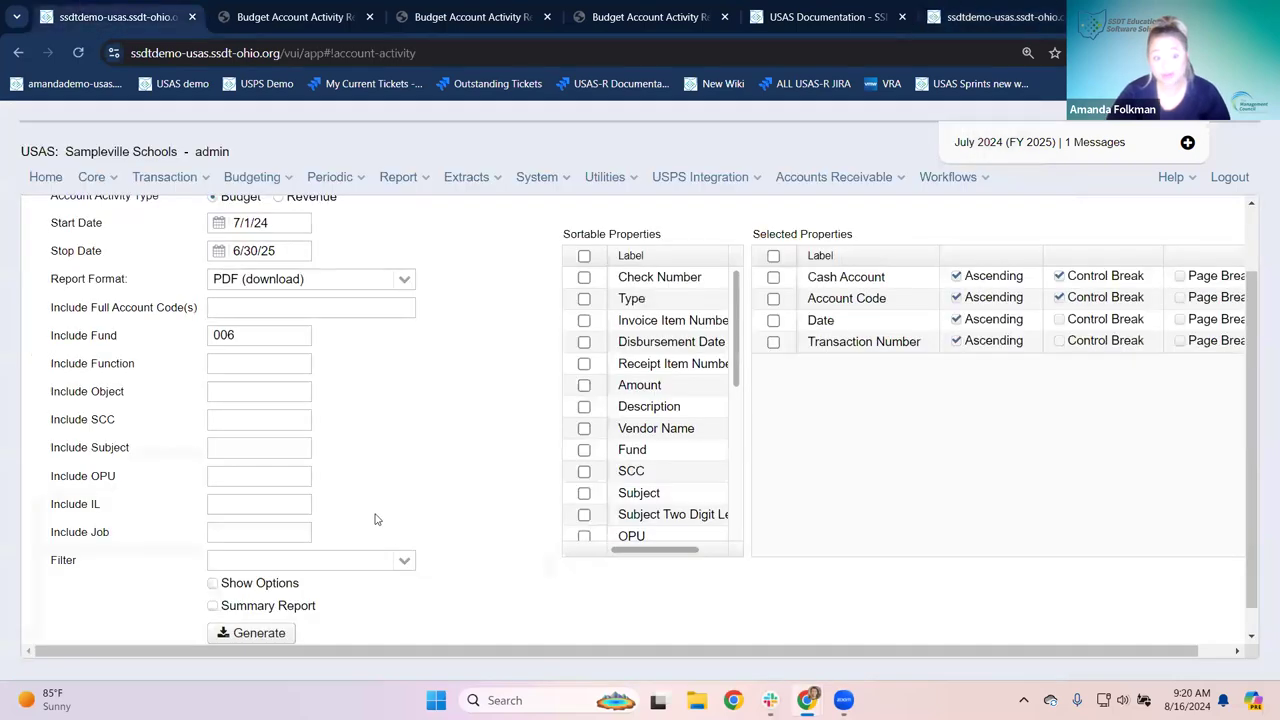
Step: Generate the account activity PDF with filter Cafe ASF and the fund 006 criterion cleared
{"action": "left_click", "coordinate": [365, 564]}
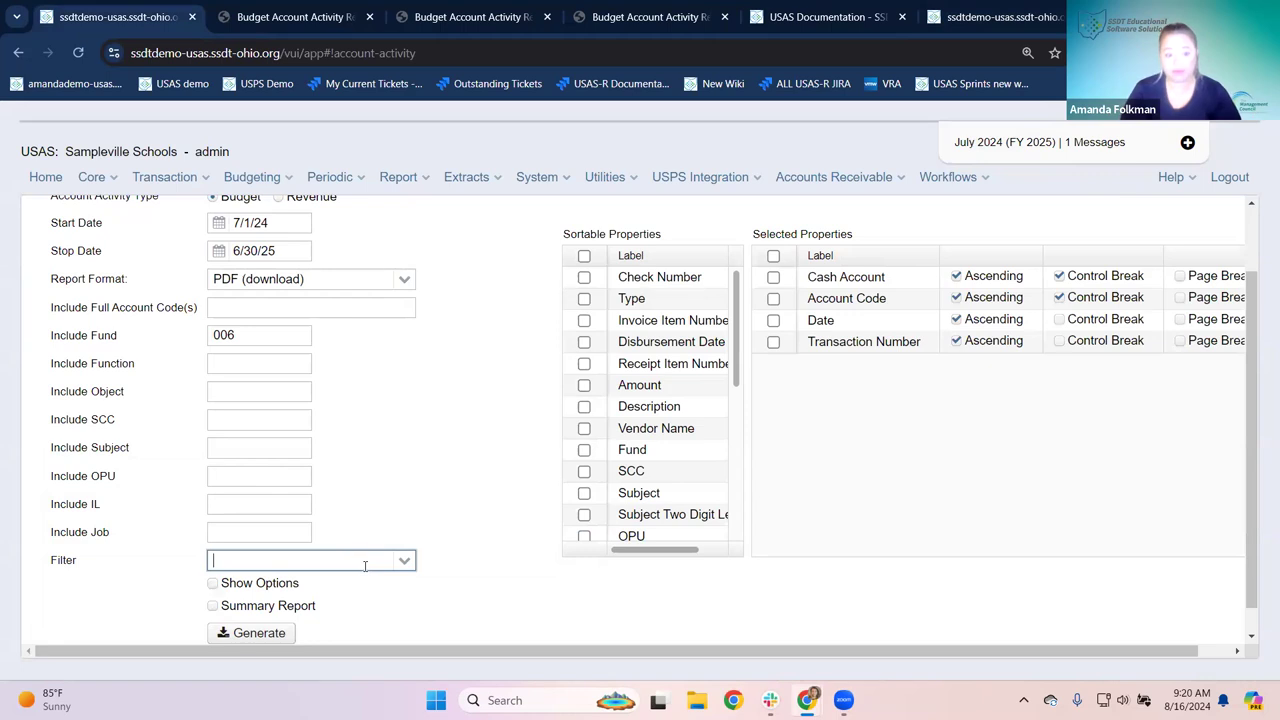
{"action": "type", "text": "cafe"}
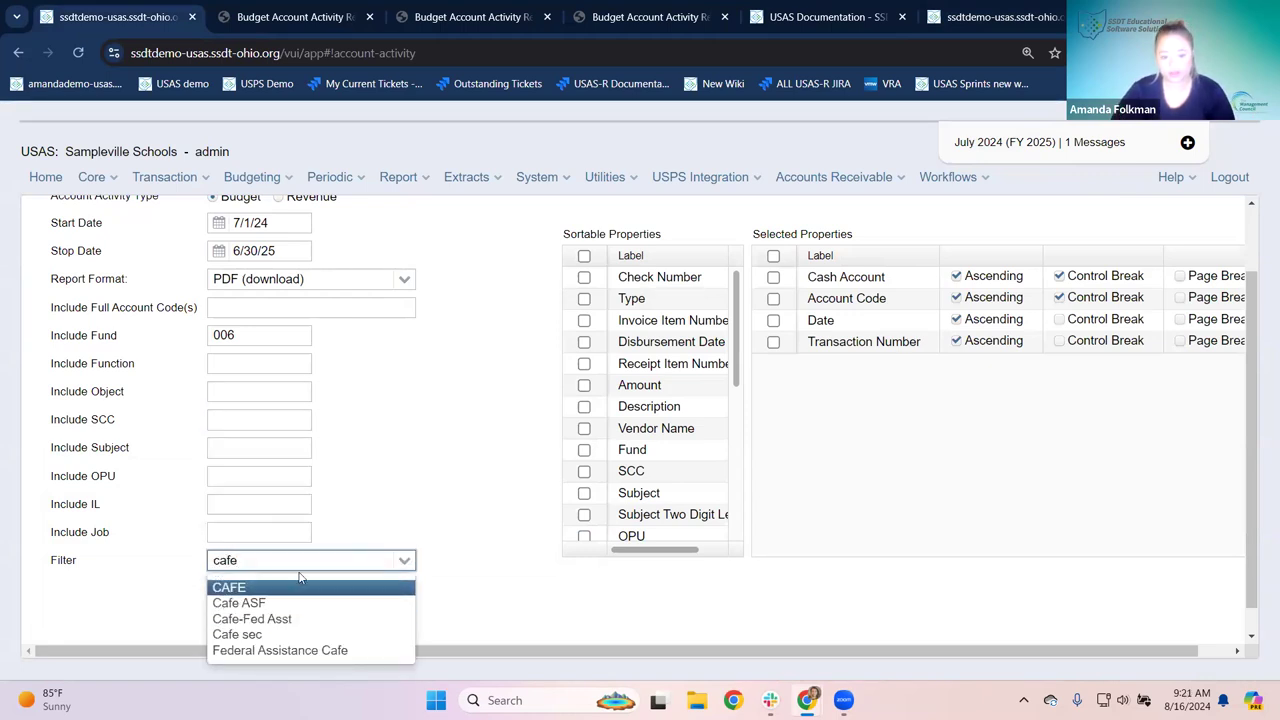
{"action": "left_click", "coordinate": [246, 603]}
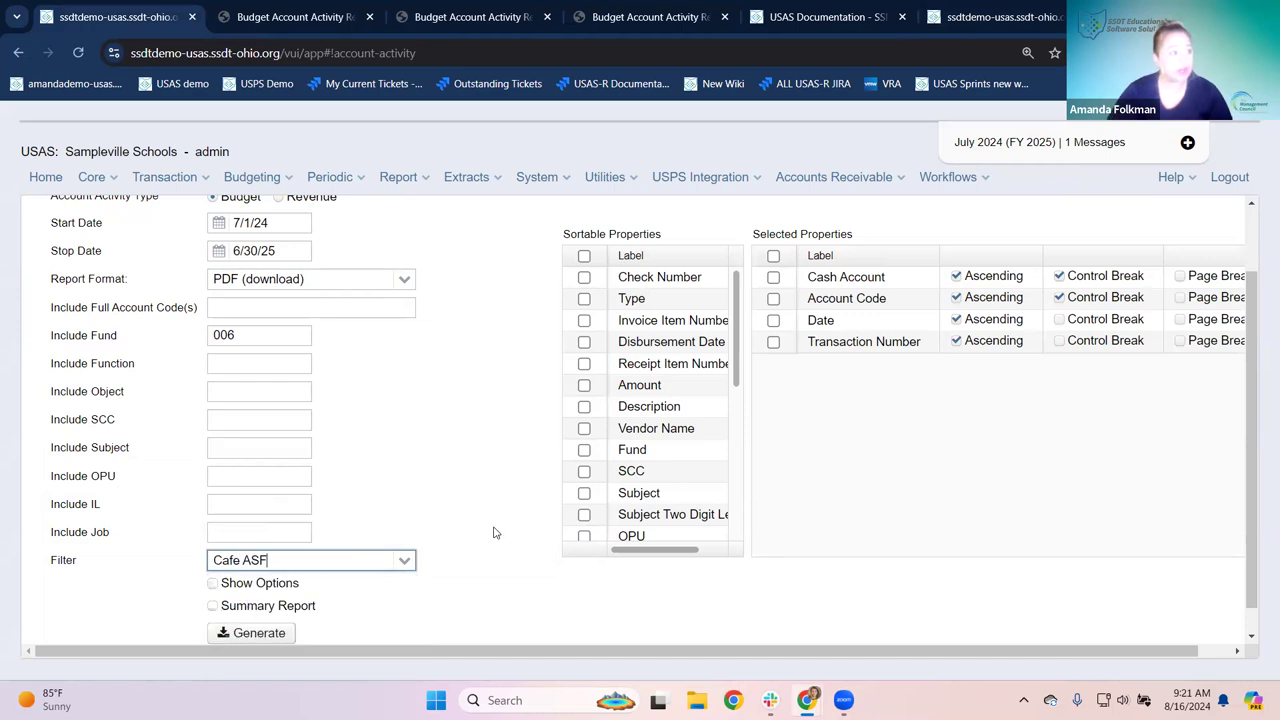
{"action": "double_click", "coordinate": [224, 335]}
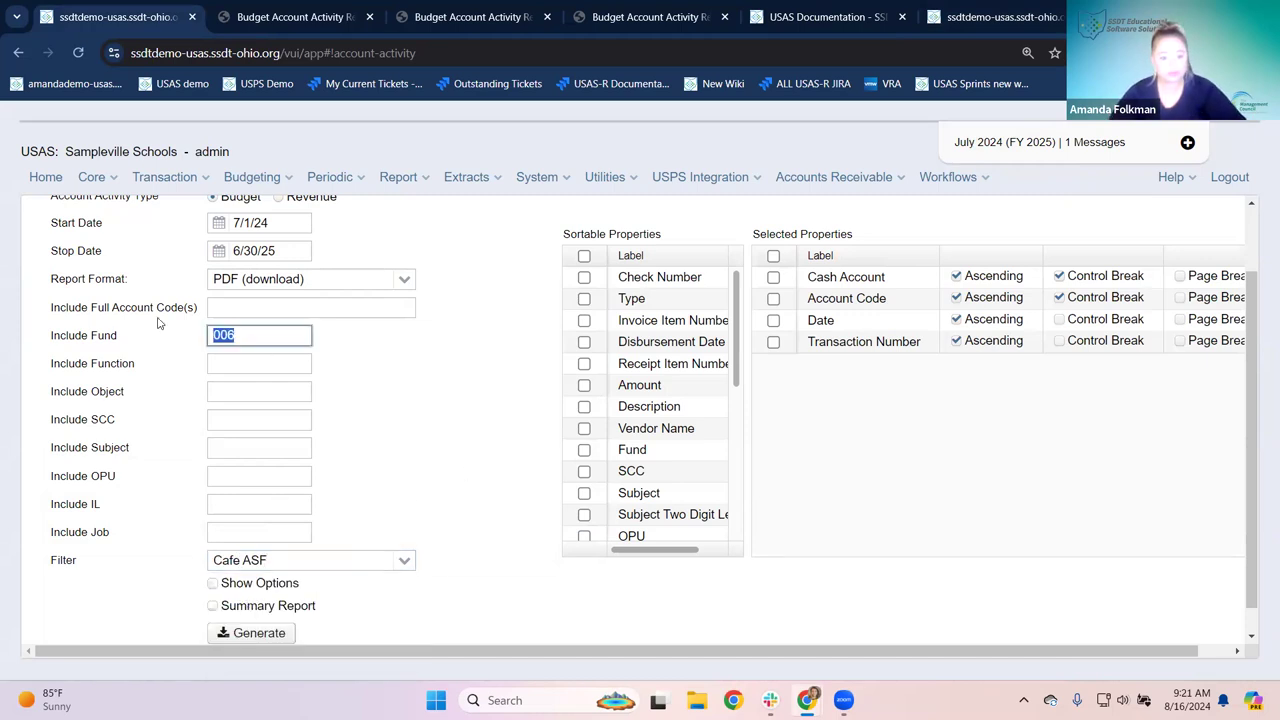
{"action": "key", "text": "BackSpace"}
{"action": "left_click", "coordinate": [400, 434]}
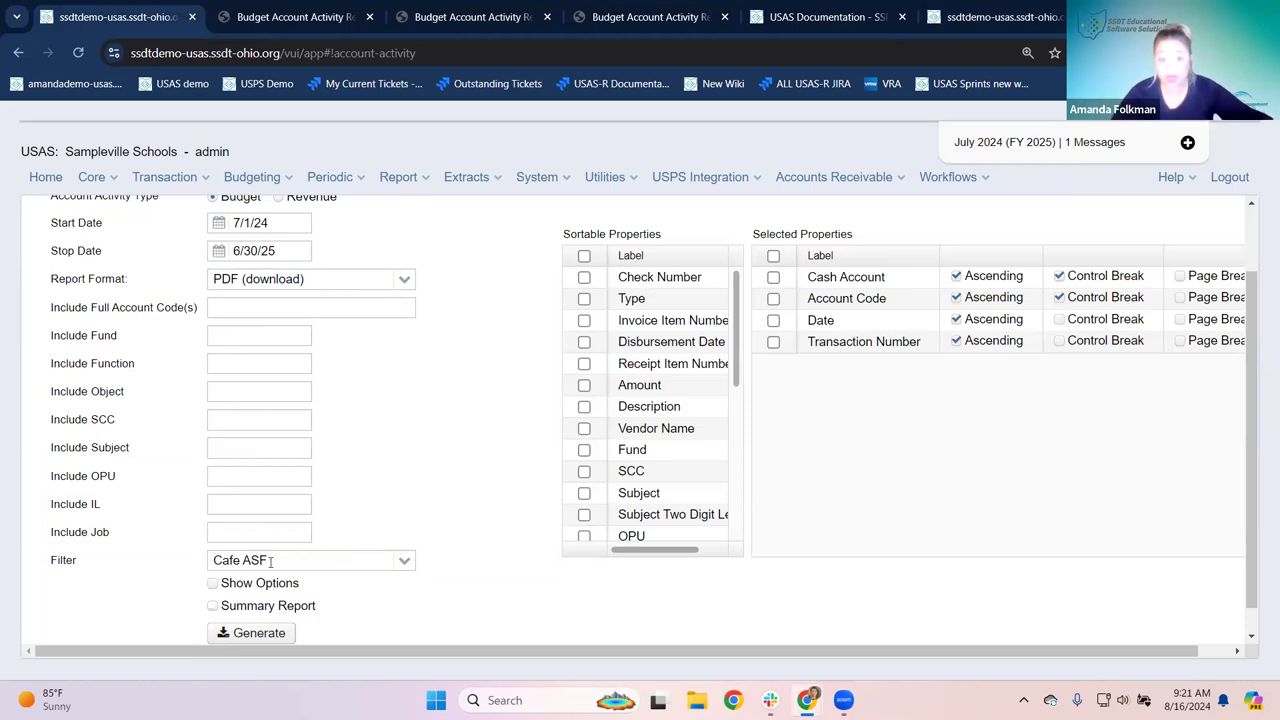
{"action": "left_click", "coordinate": [238, 635]}
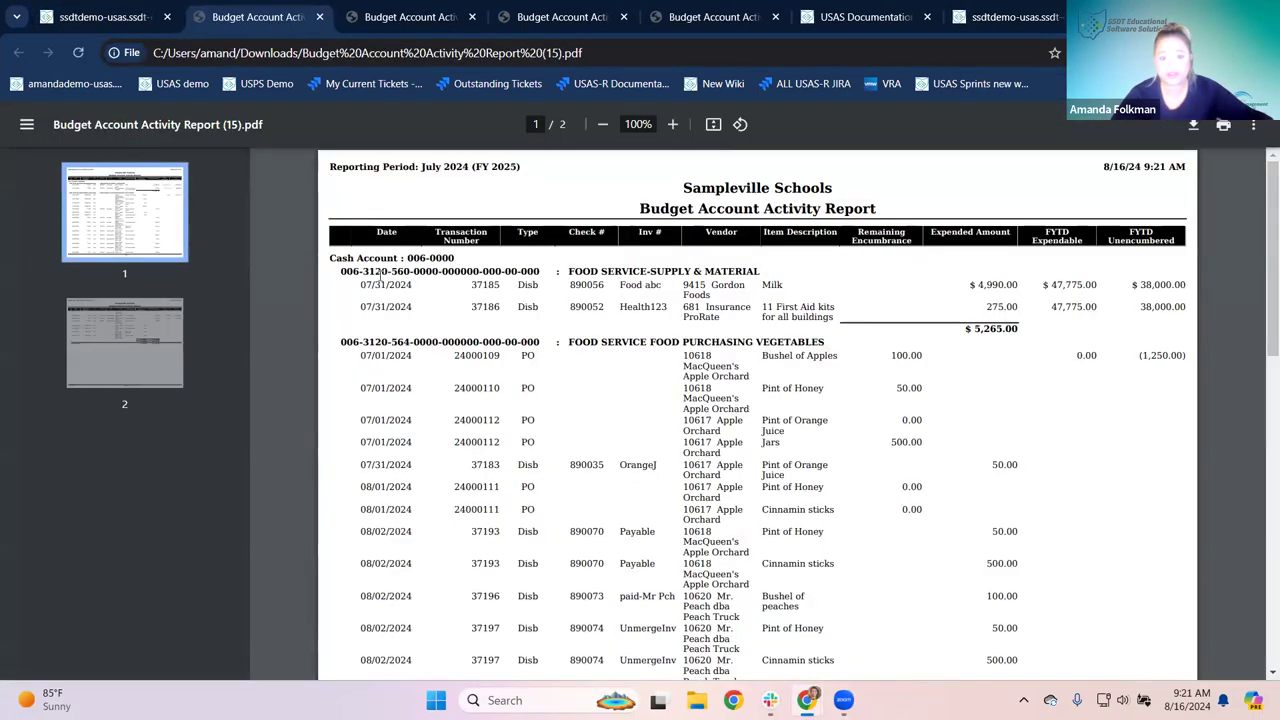
Step: Highlight cash account 006-0000 and the 564 account code part in the PDF, then return to USAS
{"action": "left_click_drag", "start_coordinate": [411, 258], "coordinate": [440, 260]}
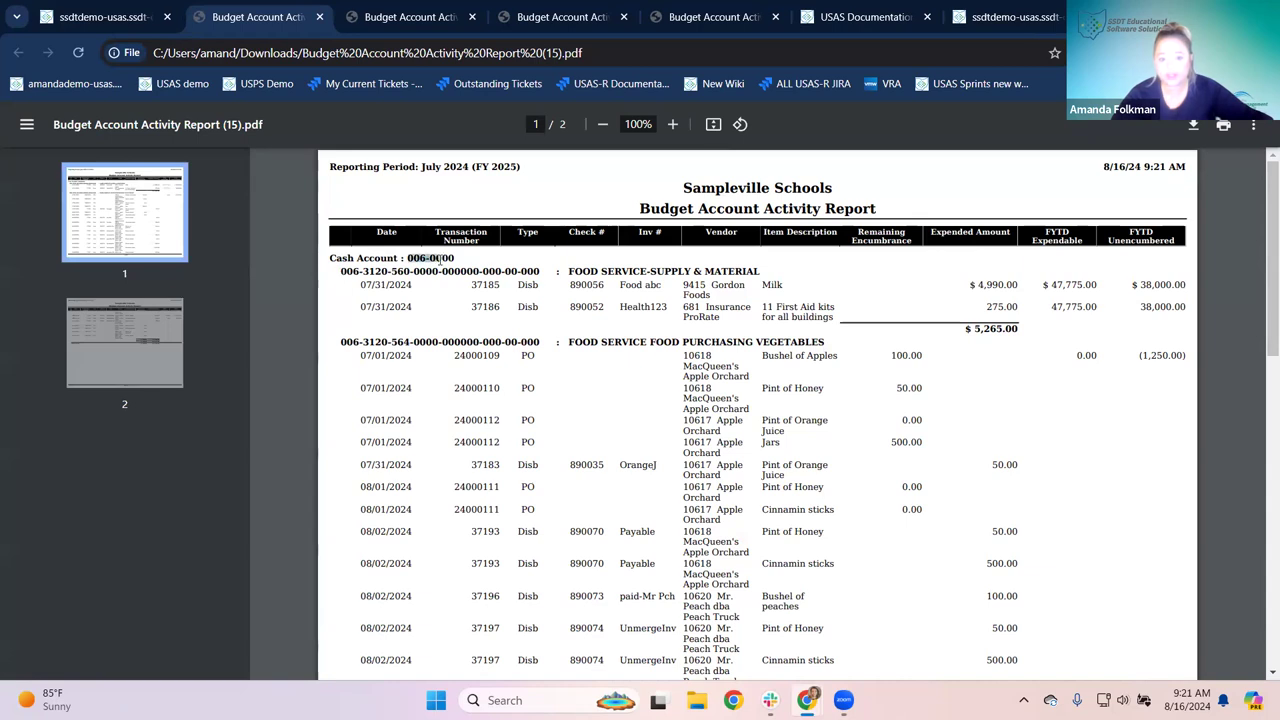
{"action": "left_click", "coordinate": [400, 280]}
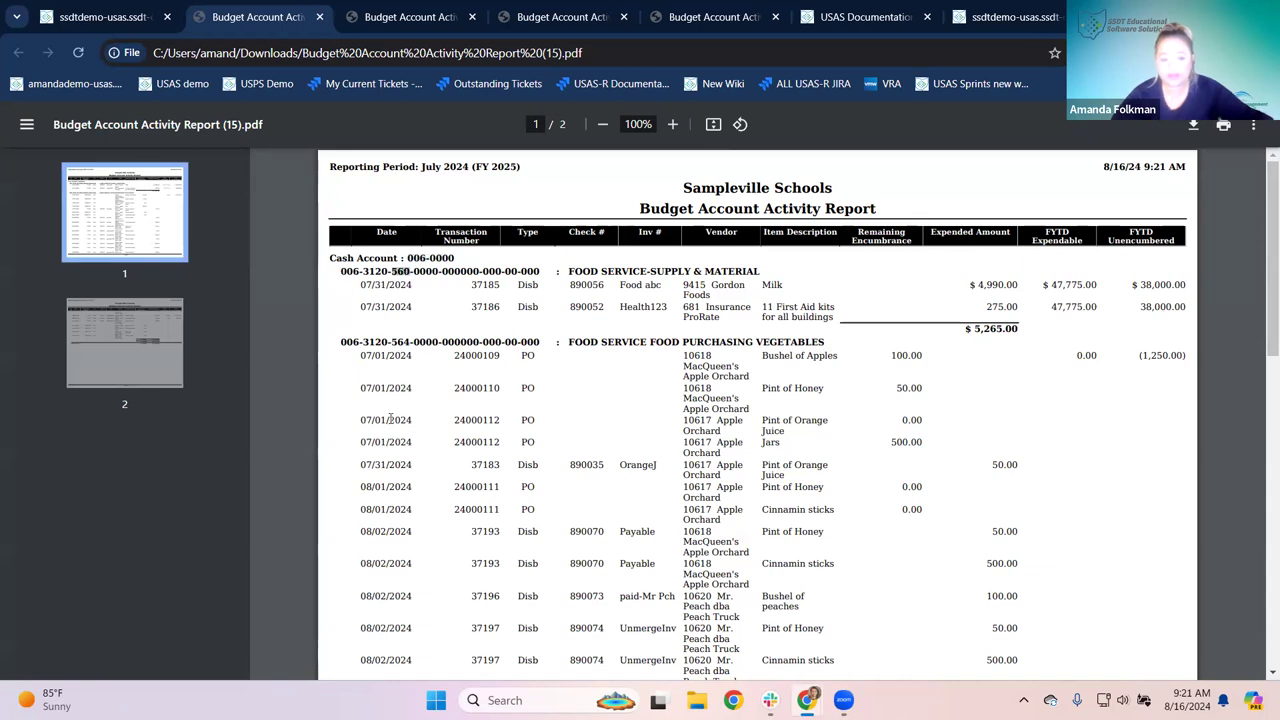
{"action": "double_click", "coordinate": [399, 342]}
{"action": "scroll", "coordinate": [450, 405], "scroll_direction": "down", "scroll_amount": 15}
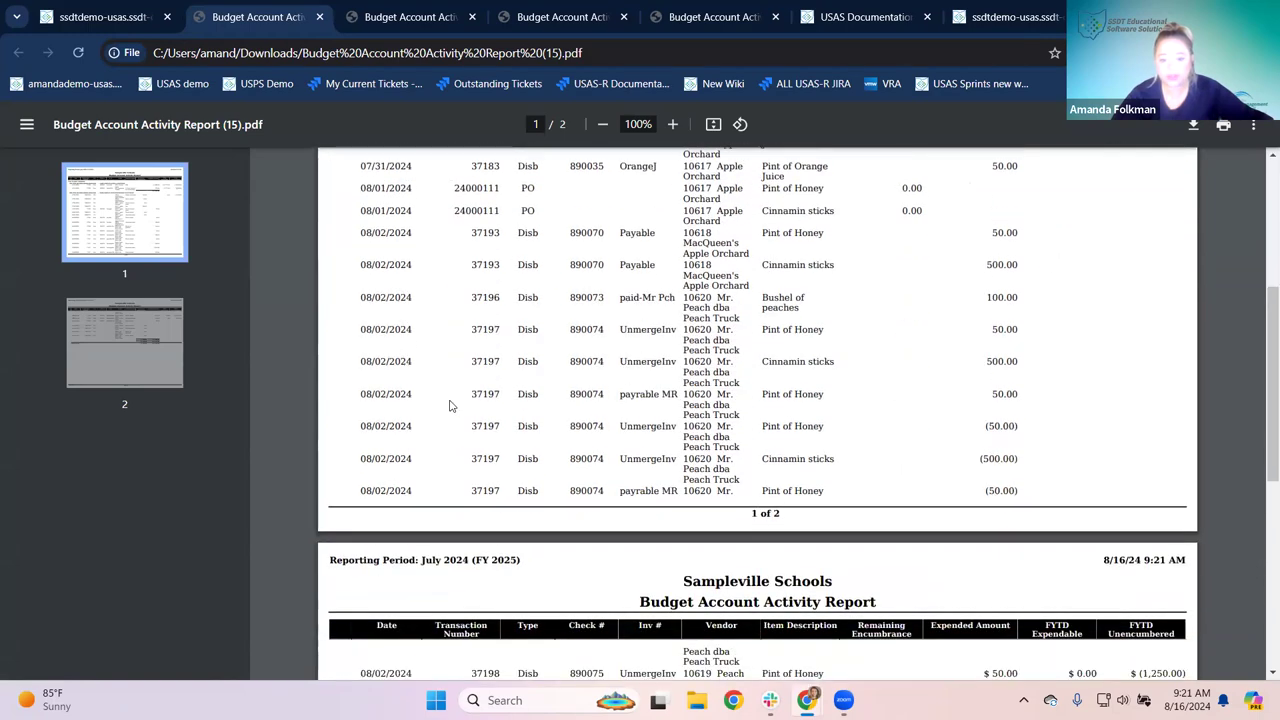
{"action": "scroll", "coordinate": [450, 405], "scroll_direction": "up", "scroll_amount": 15}
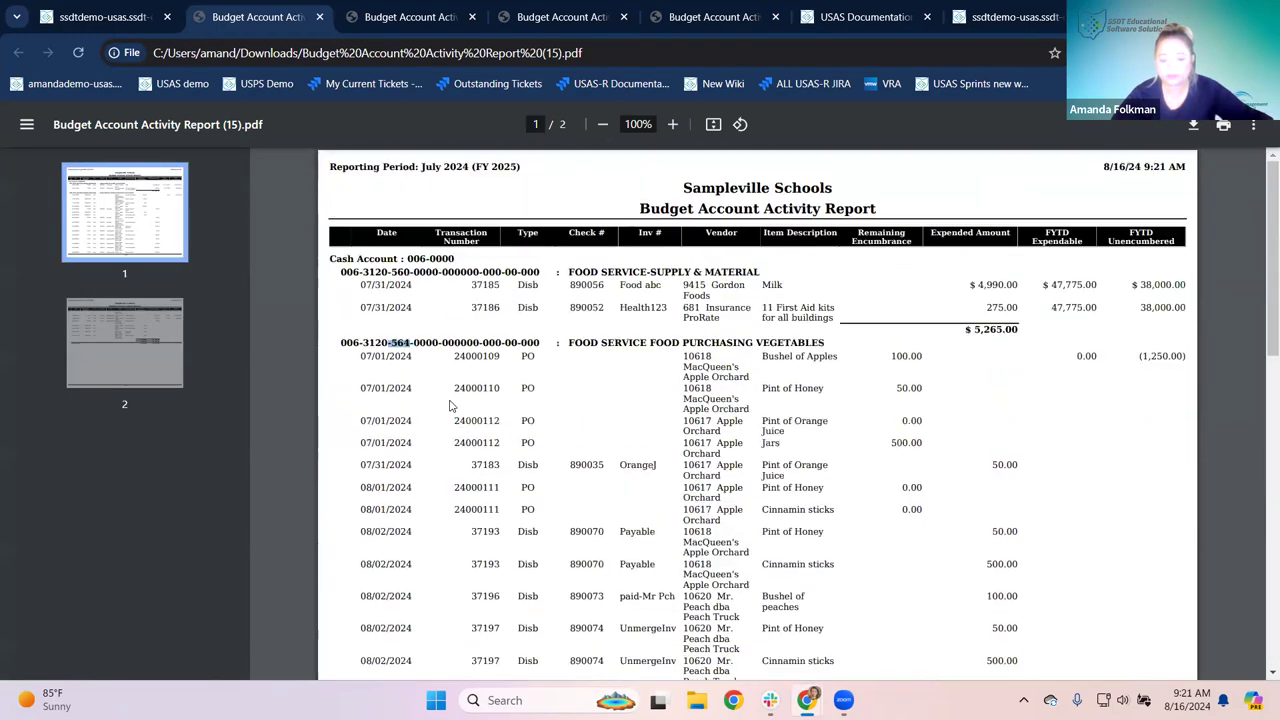
{"action": "left_click", "coordinate": [100, 17]}
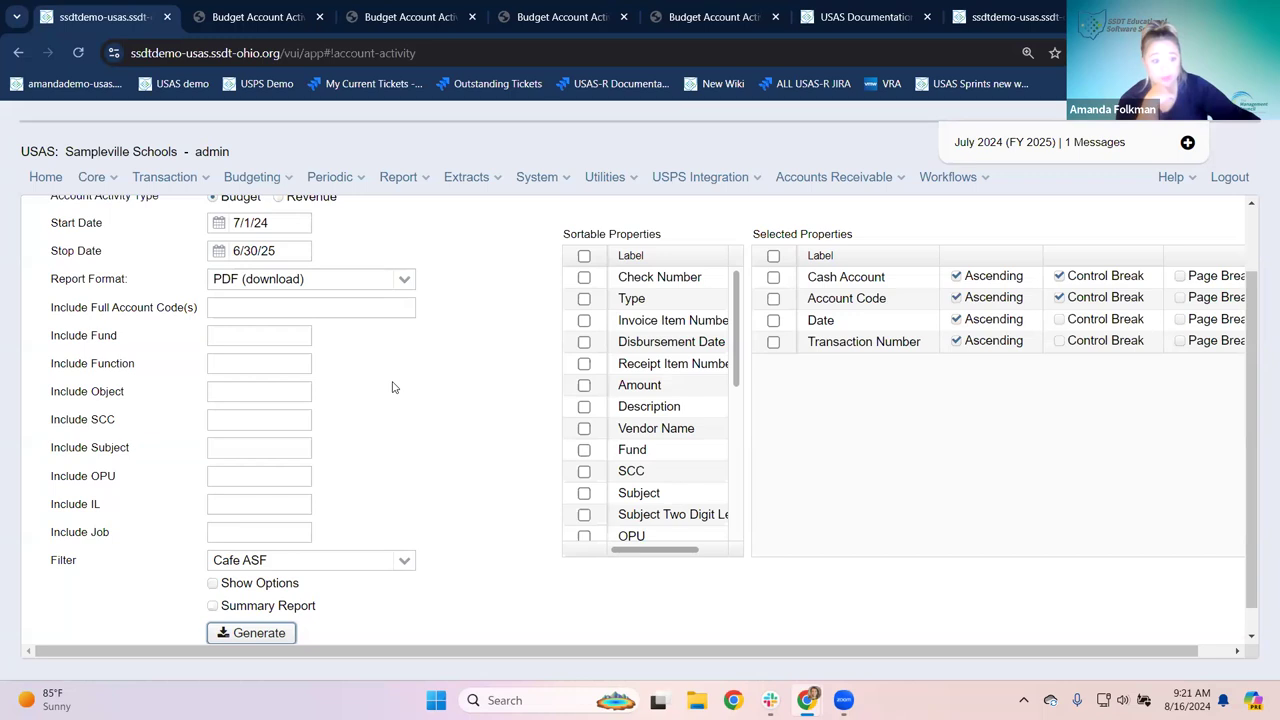
Step: Tick Show Options, generate the Cafe ASF report, and open the downloaded Budget Account Activity Report (16).pdf
{"action": "left_click", "coordinate": [212, 584]}
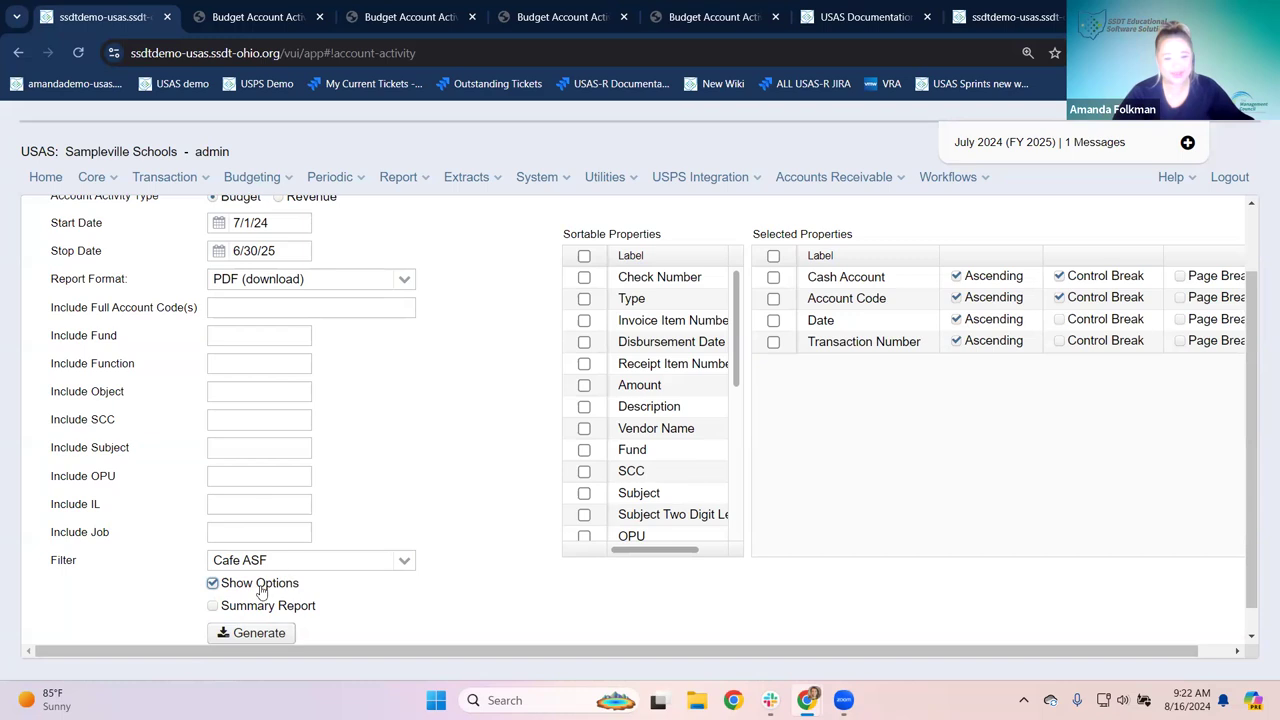
{"action": "left_click", "coordinate": [252, 638]}
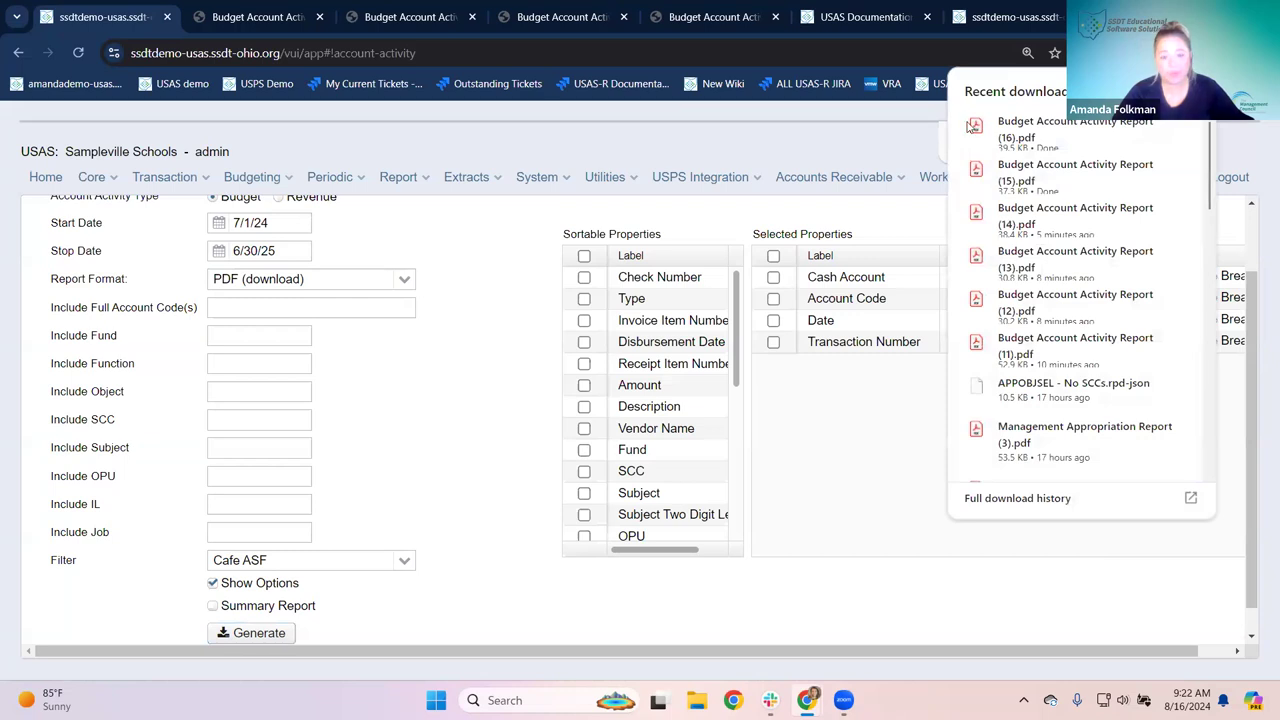
{"action": "left_click", "coordinate": [973, 126]}
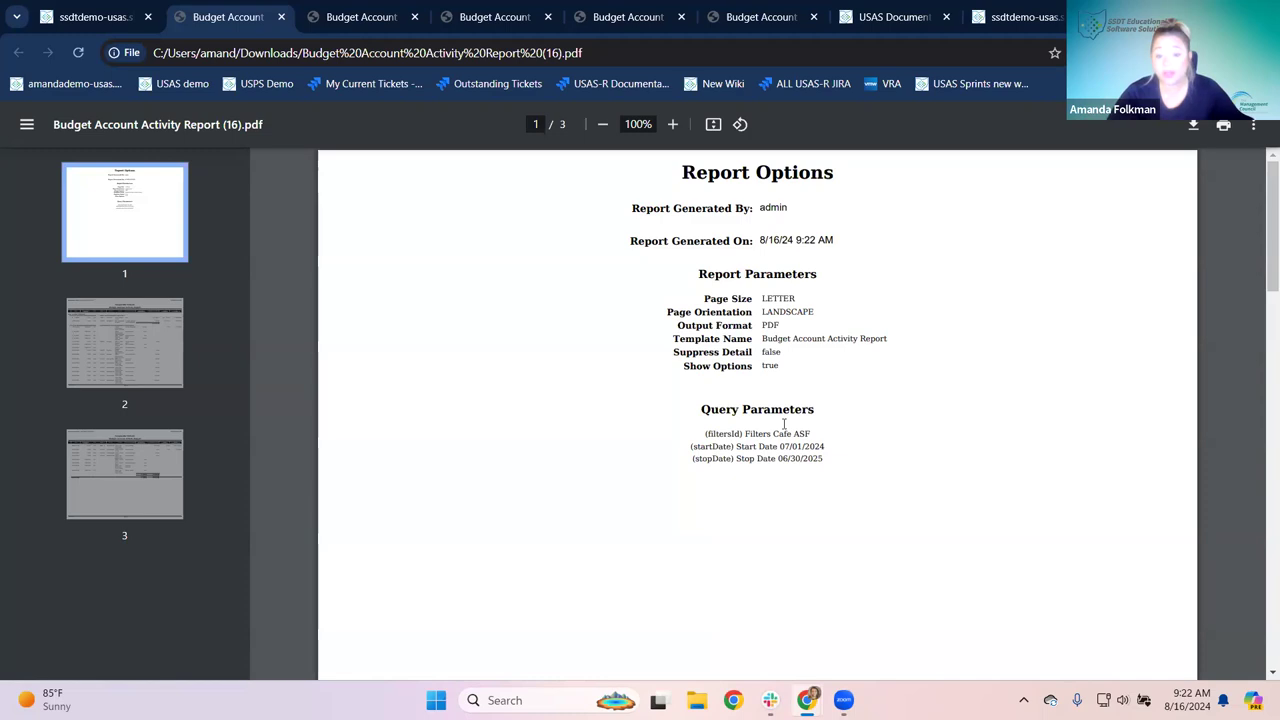
Step: On the Report Options page, highlight the Cafe ASF filter and start date query parameters
{"action": "scroll", "coordinate": [722, 432], "scroll_direction": "up", "scroll_amount": 4}
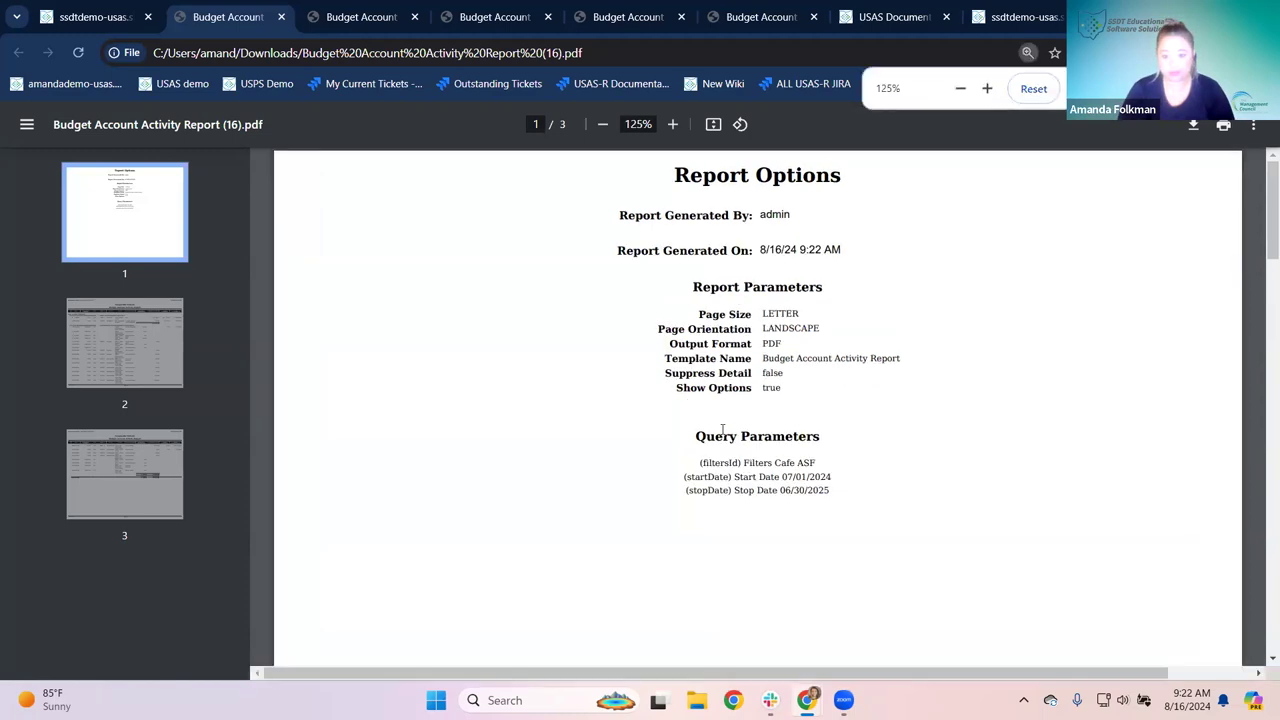
{"action": "scroll", "coordinate": [835, 434], "scroll_direction": "down", "scroll_amount": 3}
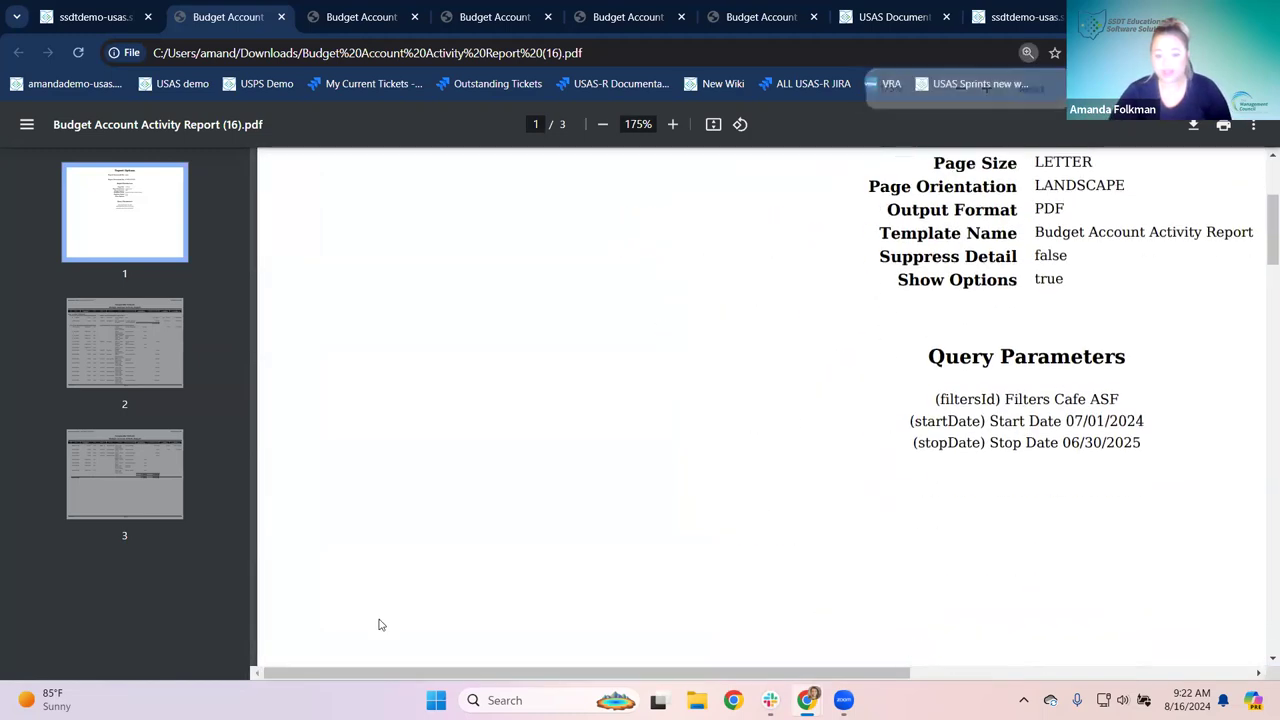
{"action": "left_click_drag", "start_coordinate": [390, 676], "coordinate": [527, 678]}
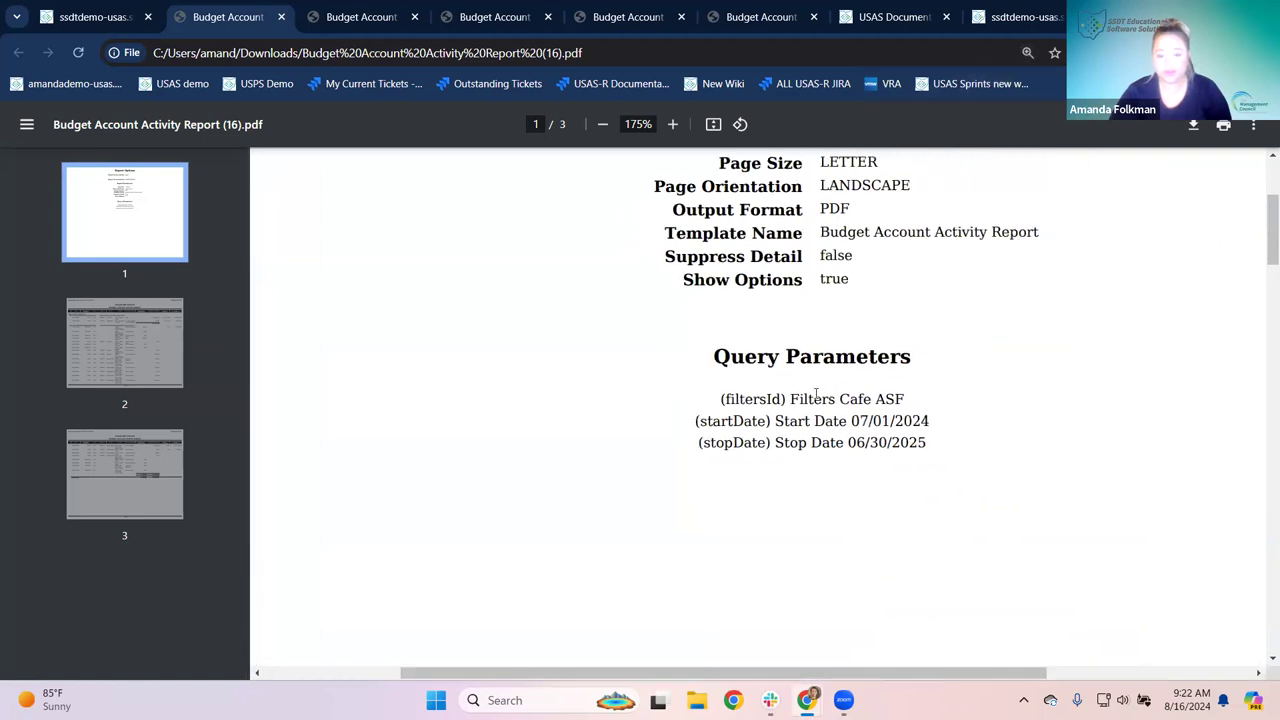
{"action": "left_click_drag", "start_coordinate": [801, 398], "coordinate": [922, 422]}
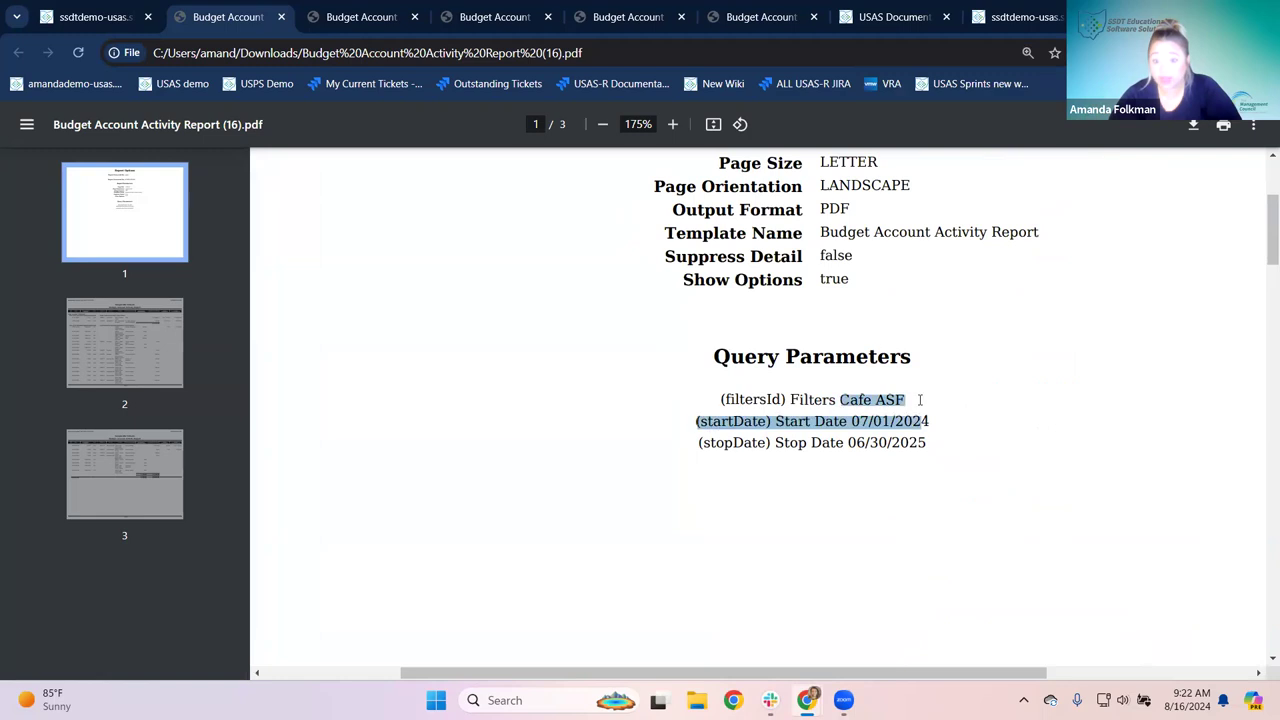
{"action": "left_click", "coordinate": [803, 484]}
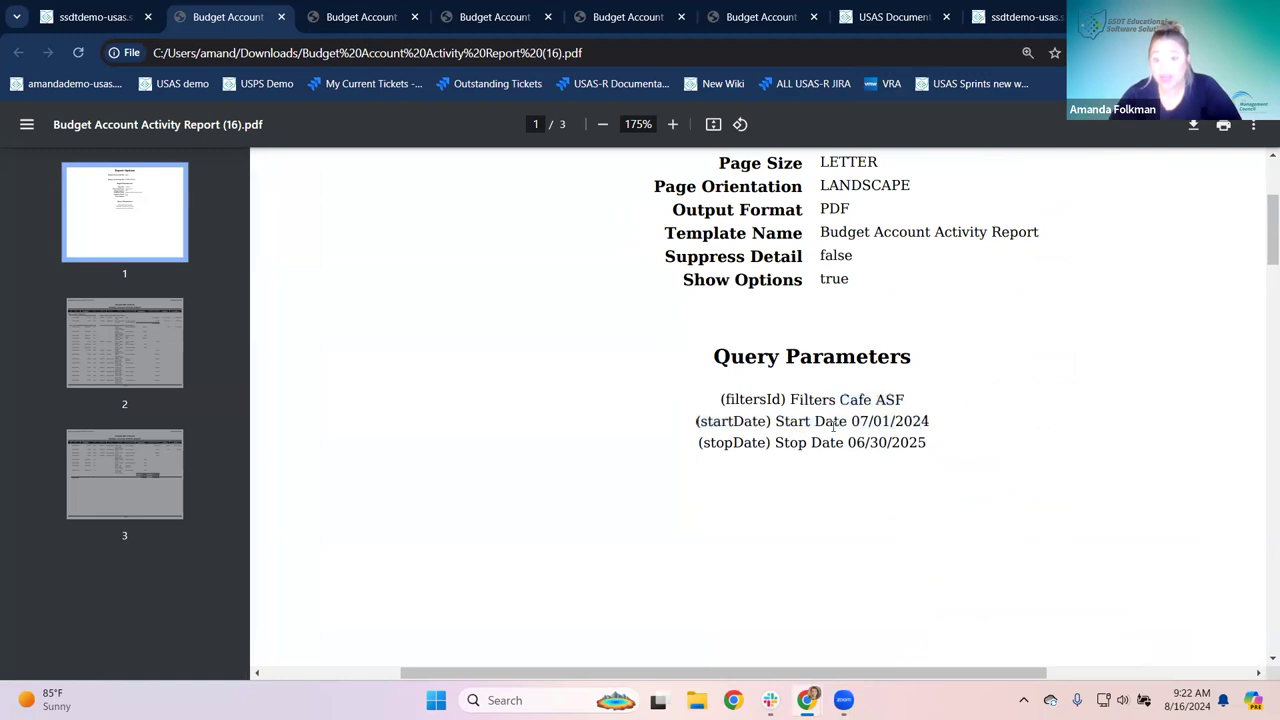
{"action": "left_click_drag", "start_coordinate": [815, 428], "coordinate": [952, 443]}
{"action": "left_click", "coordinate": [950, 458]}
{"action": "scroll", "coordinate": [941, 457], "scroll_direction": "up", "scroll_amount": 3}
{"action": "scroll", "coordinate": [941, 457], "scroll_direction": "down", "scroll_amount": 15}
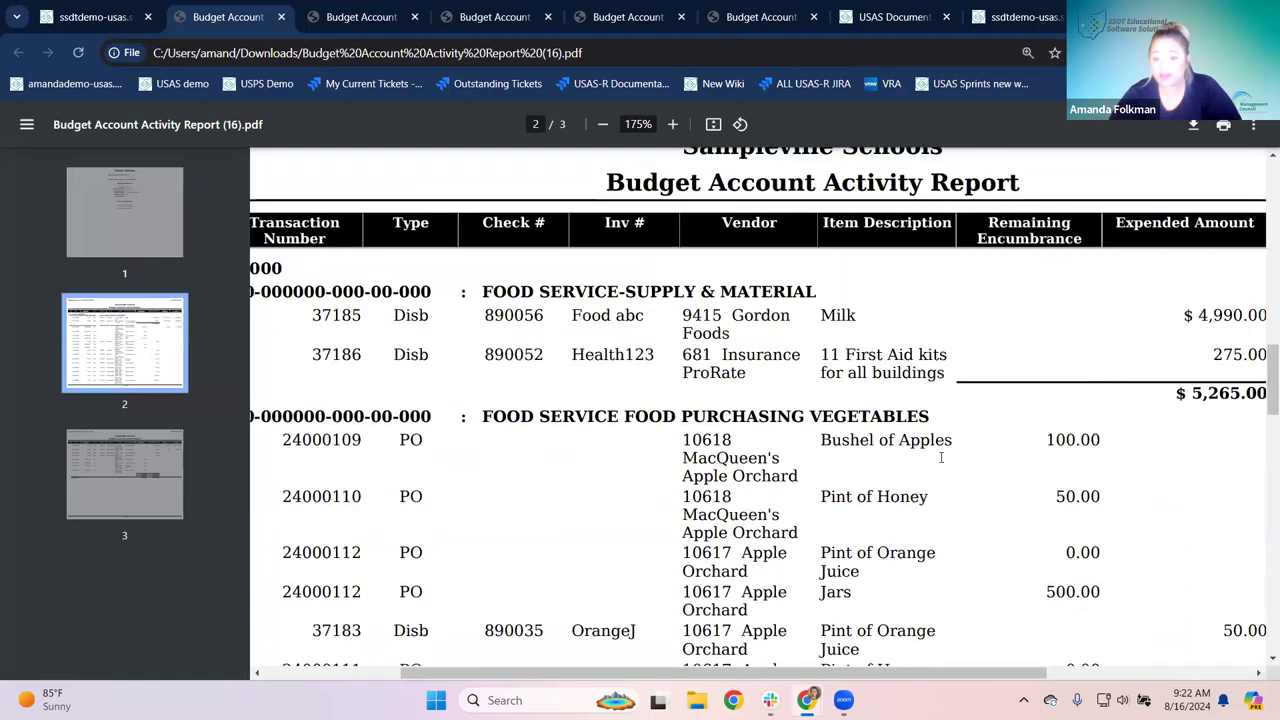
{"action": "scroll", "coordinate": [941, 457], "scroll_direction": "down", "scroll_amount": 10}
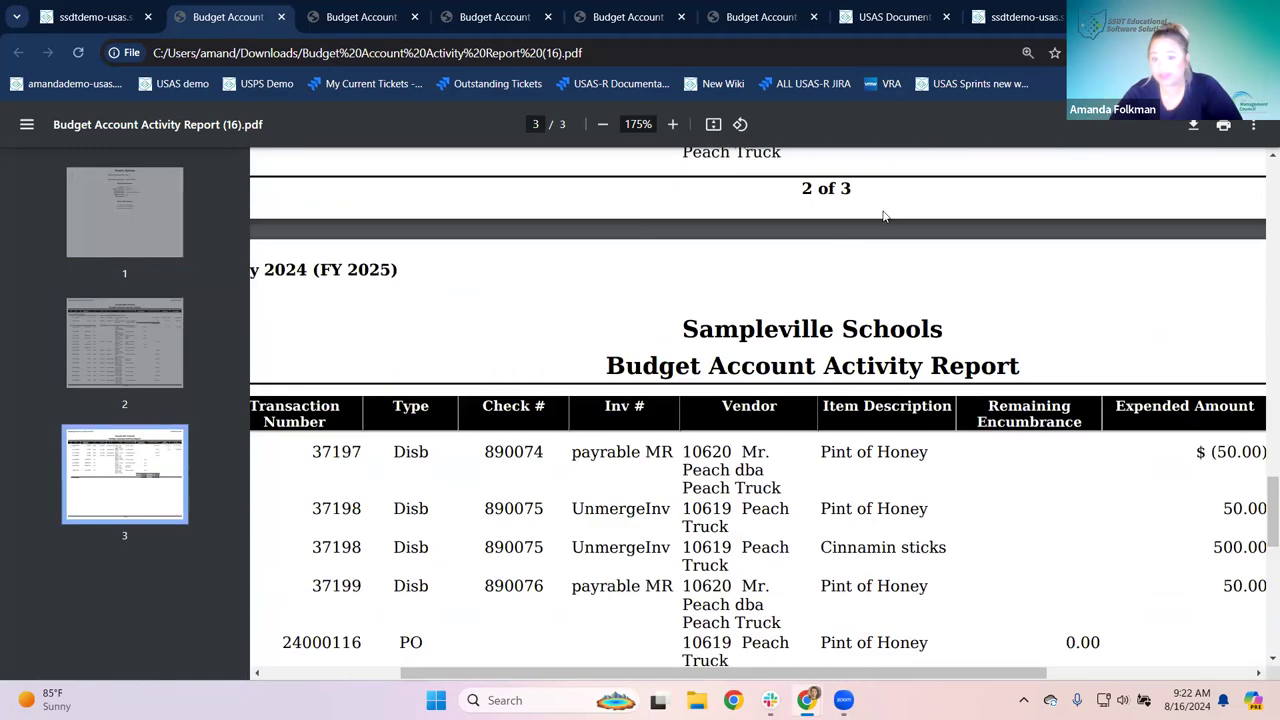
{"action": "scroll", "coordinate": [726, 259], "scroll_direction": "up", "scroll_amount": 10}
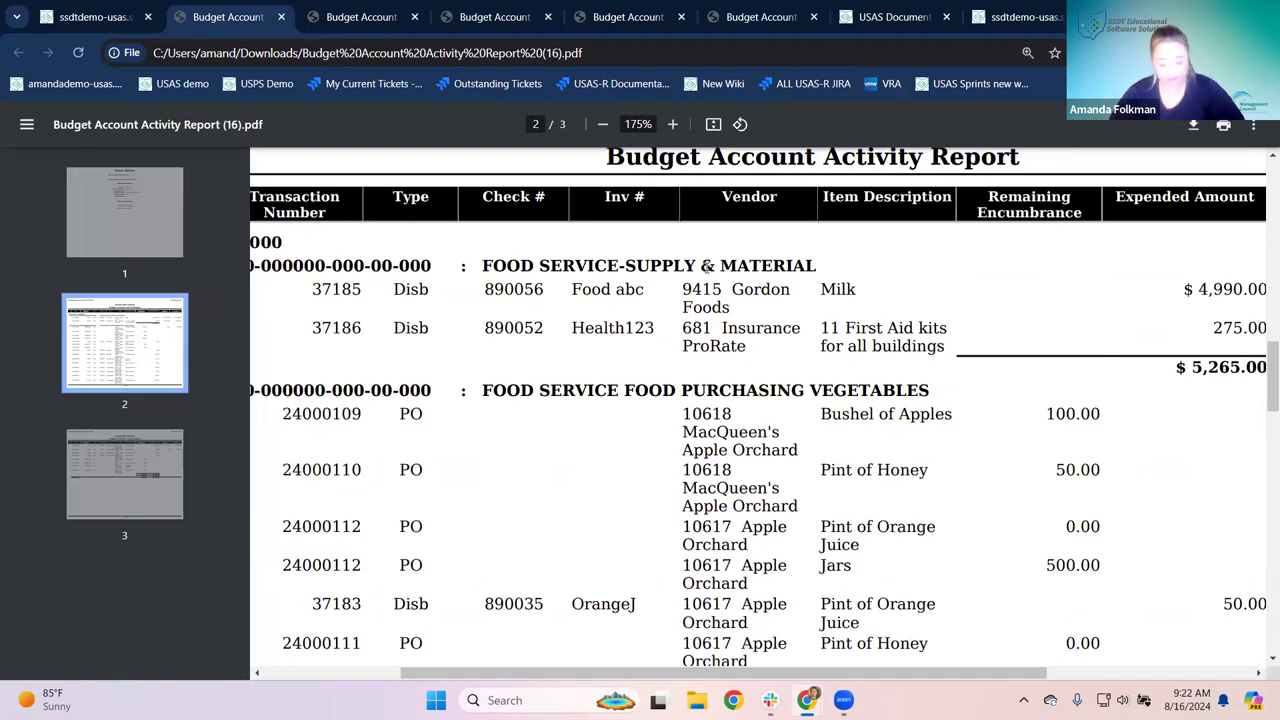
Step: Zoom the PDF to 125%, highlight the Cafe ASF filter line again, and close an older report tab
{"action": "key", "text": "ctrl+minus"}
{"action": "key", "text": "ctrl+minus"}
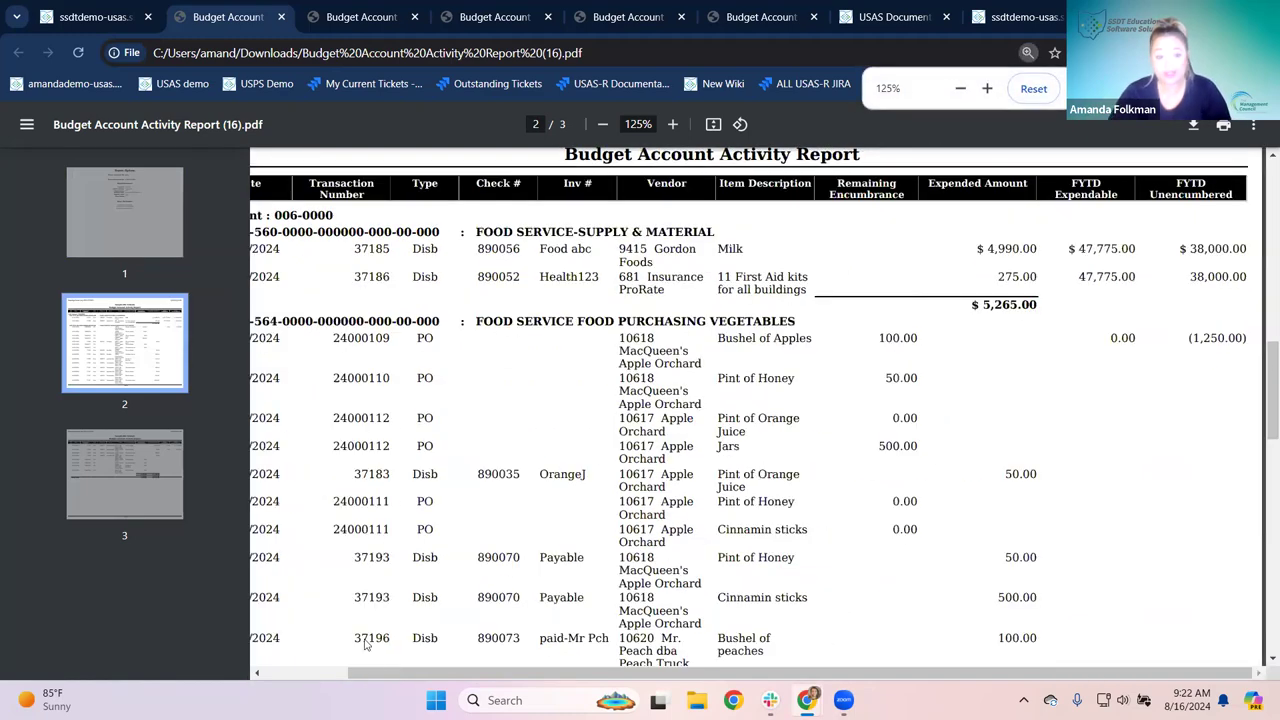
{"action": "left_click_drag", "start_coordinate": [378, 673], "coordinate": [294, 673]}
{"action": "scroll", "coordinate": [408, 556], "scroll_direction": "up", "scroll_amount": 3}
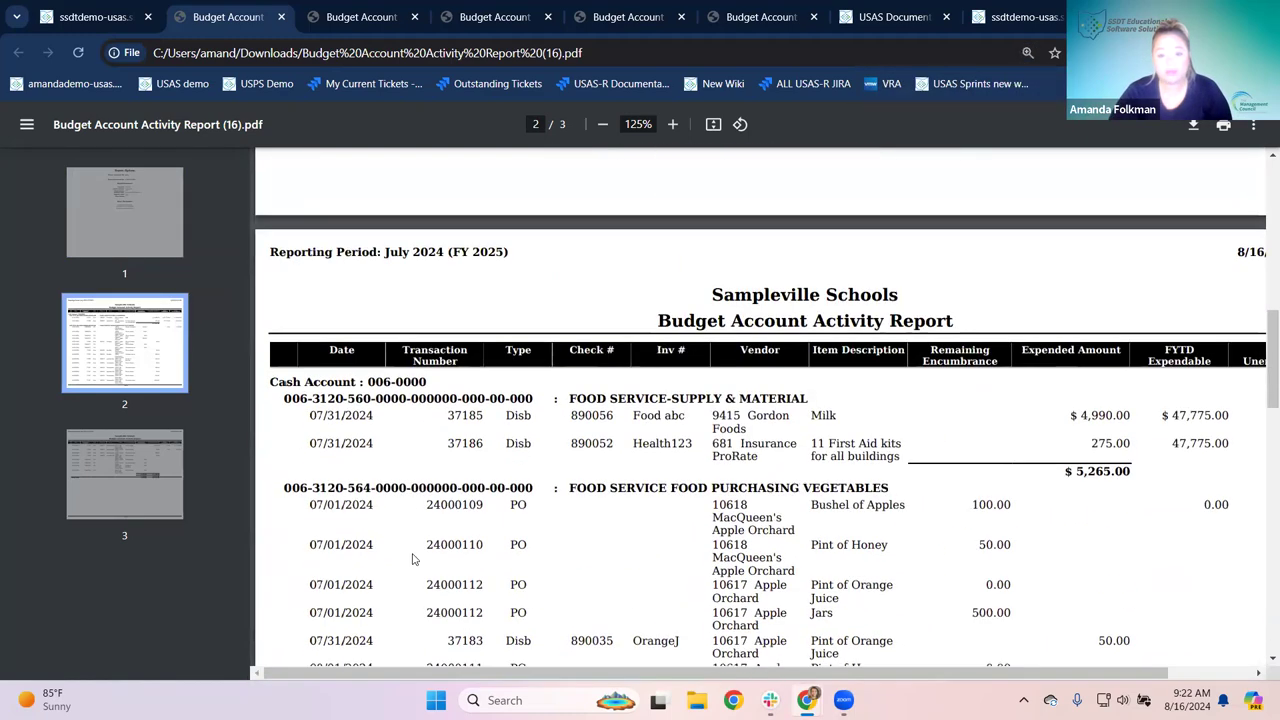
{"action": "scroll", "coordinate": [511, 299], "scroll_direction": "up", "scroll_amount": 5}
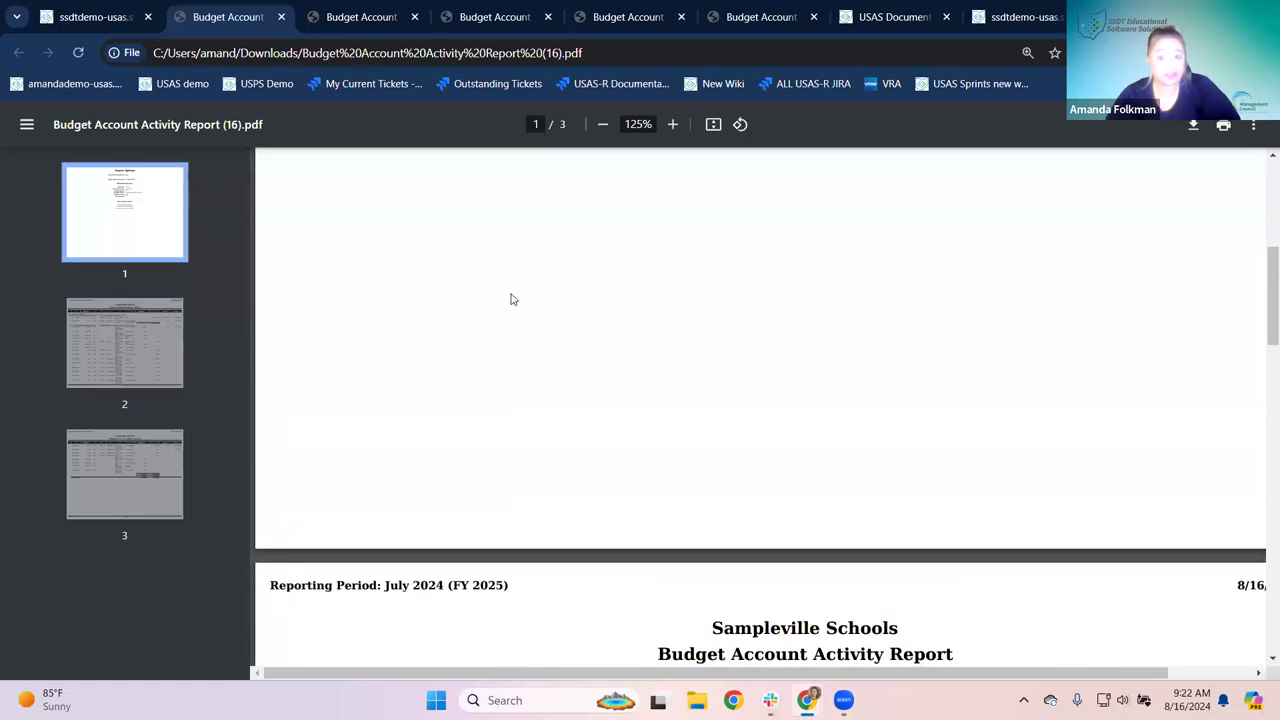
{"action": "scroll", "coordinate": [511, 299], "scroll_direction": "up", "scroll_amount": 1}
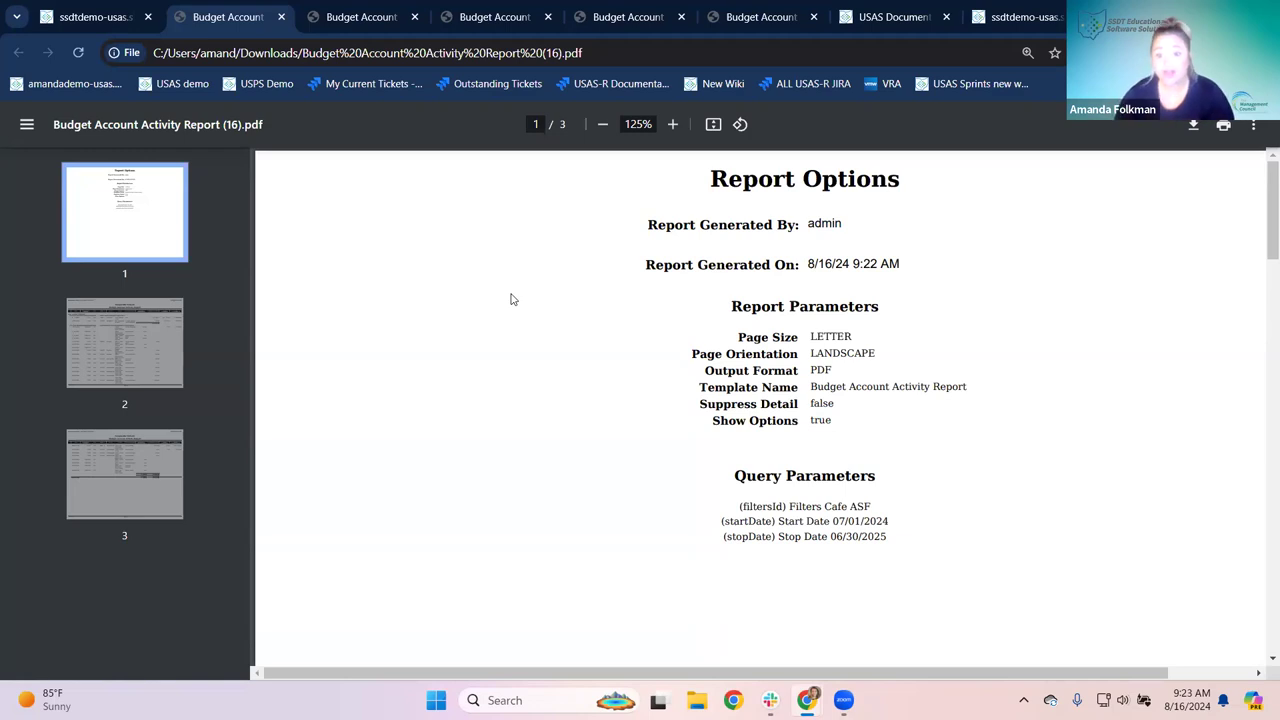
{"action": "scroll", "coordinate": [500, 429], "scroll_direction": "down", "scroll_amount": 6}
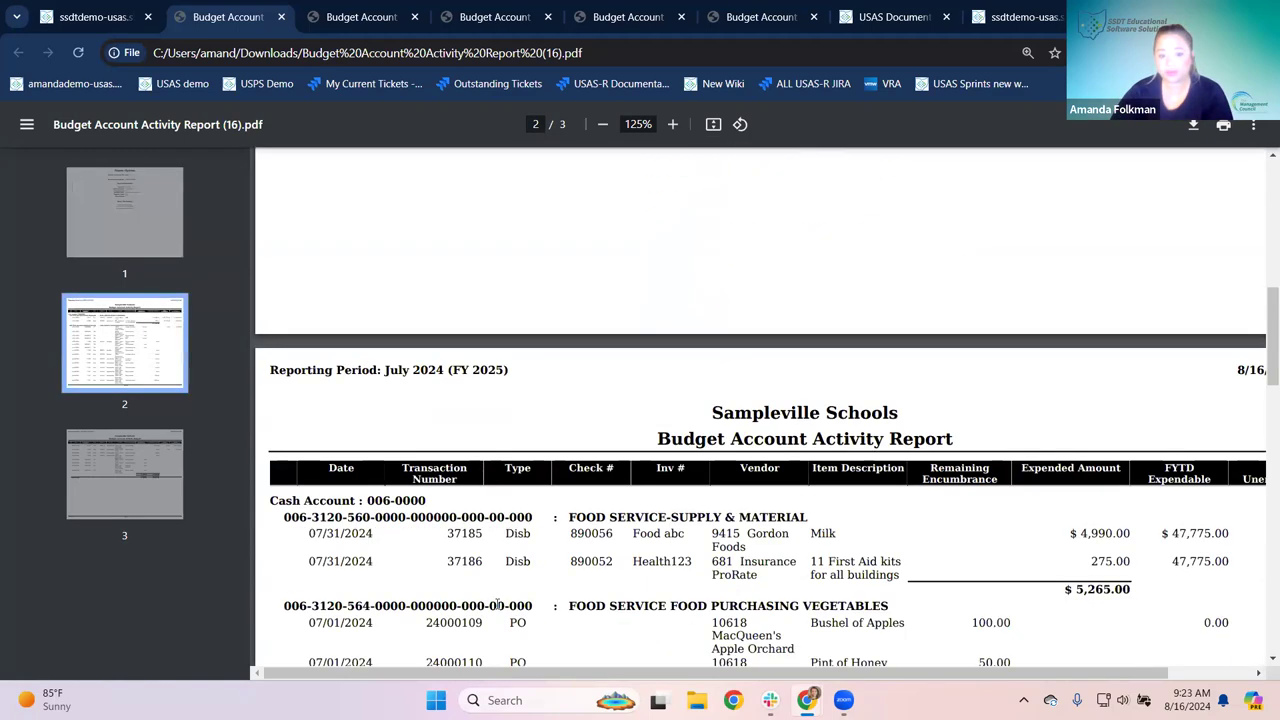
{"action": "scroll", "coordinate": [497, 605], "scroll_direction": "down", "scroll_amount": 3}
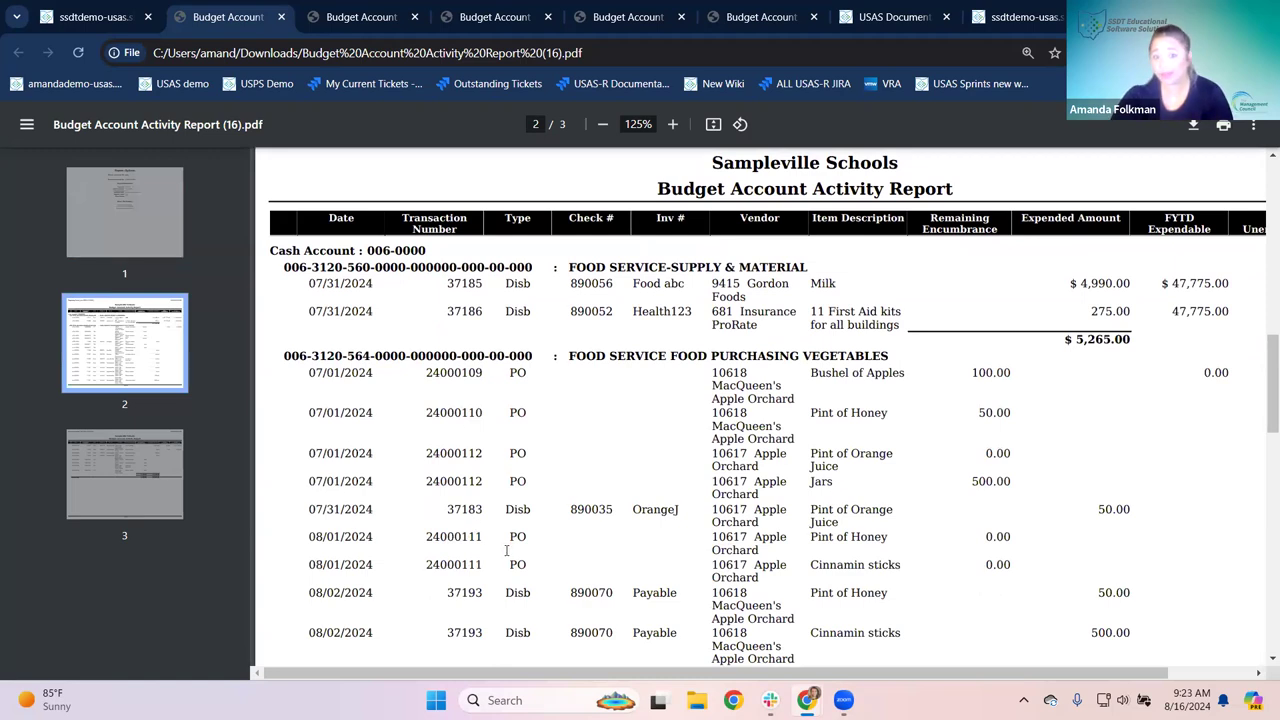
{"action": "scroll", "coordinate": [506, 549], "scroll_direction": "up", "scroll_amount": 10}
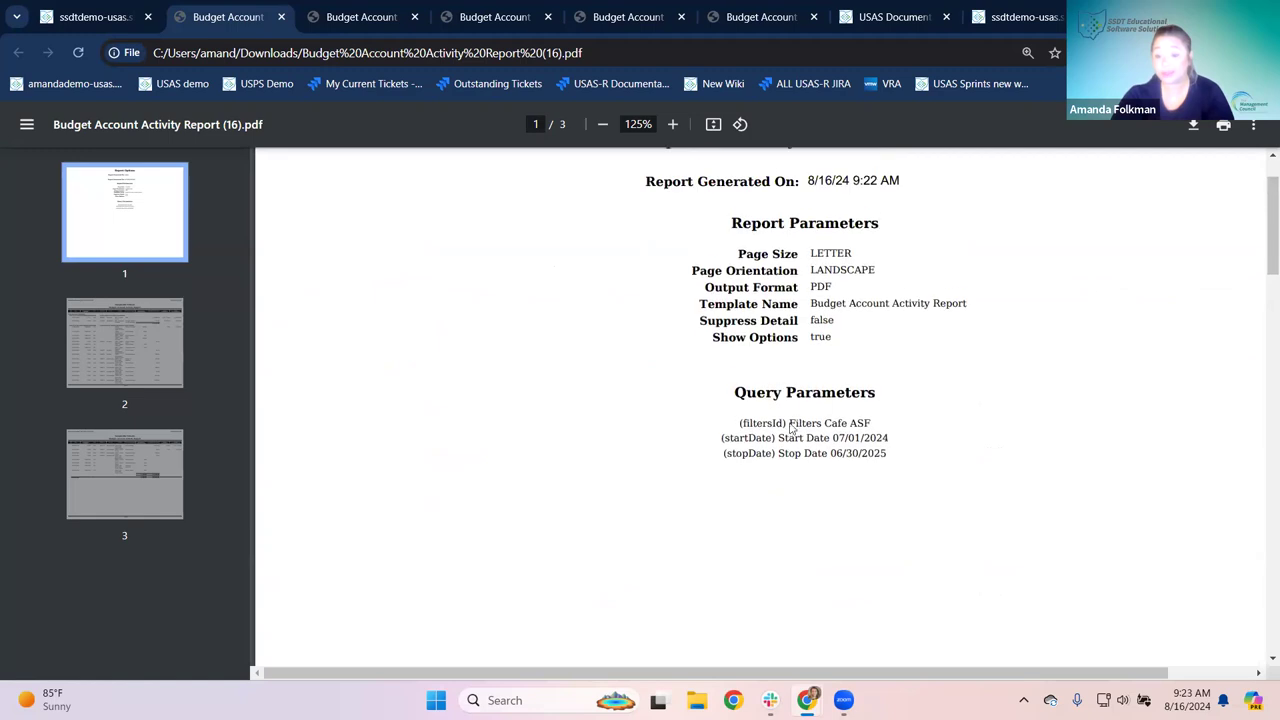
{"action": "left_click_drag", "start_coordinate": [797, 424], "coordinate": [873, 421]}
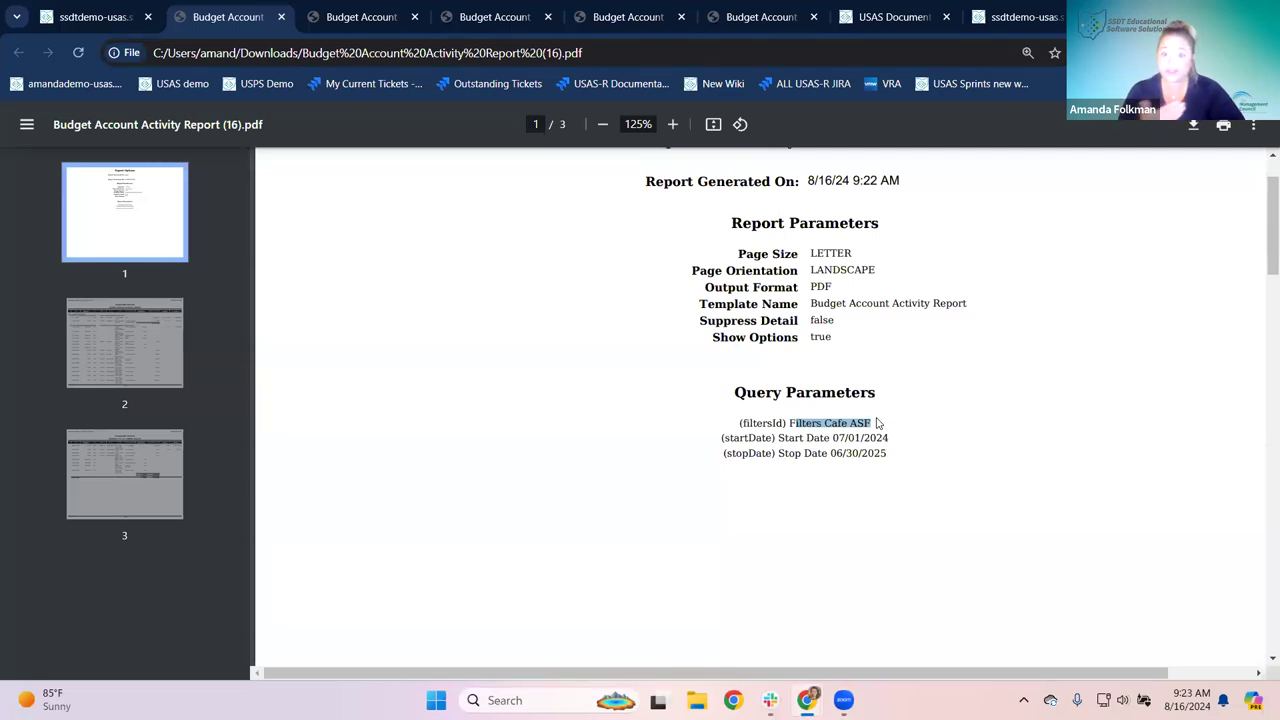
{"action": "left_click", "coordinate": [688, 444]}
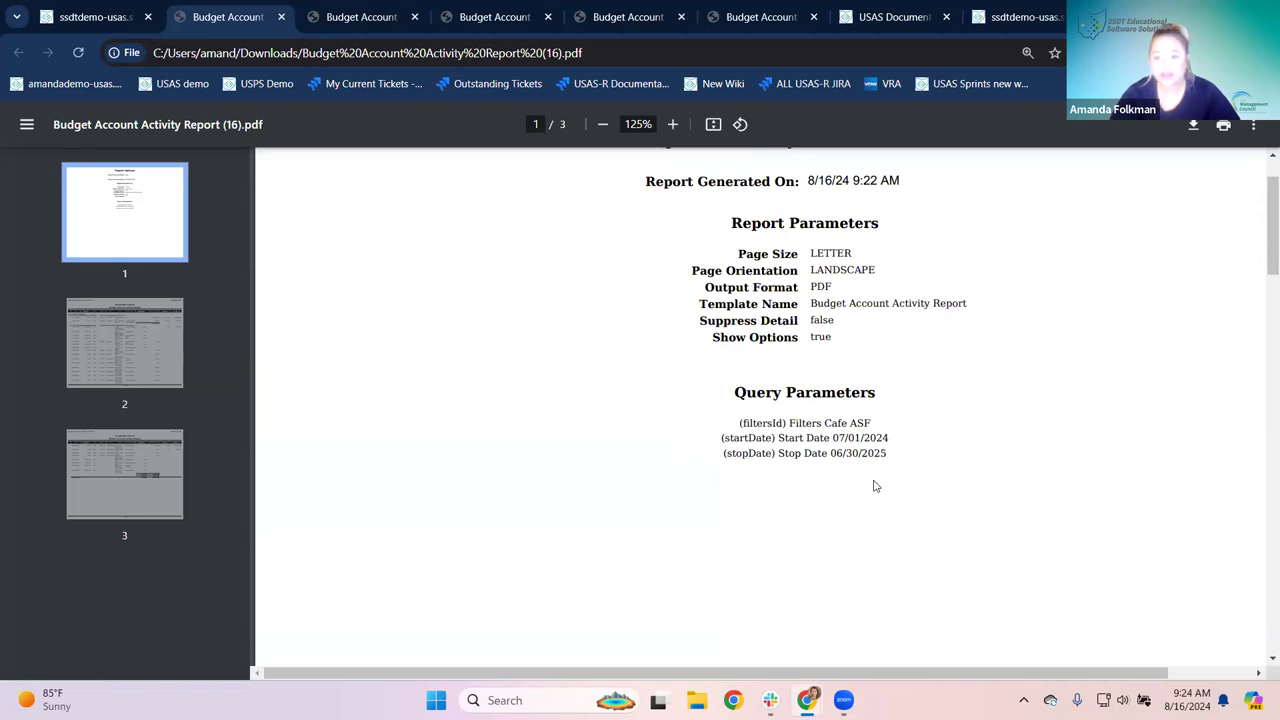
{"action": "scroll", "coordinate": [870, 486], "scroll_direction": "up", "scroll_amount": 1}
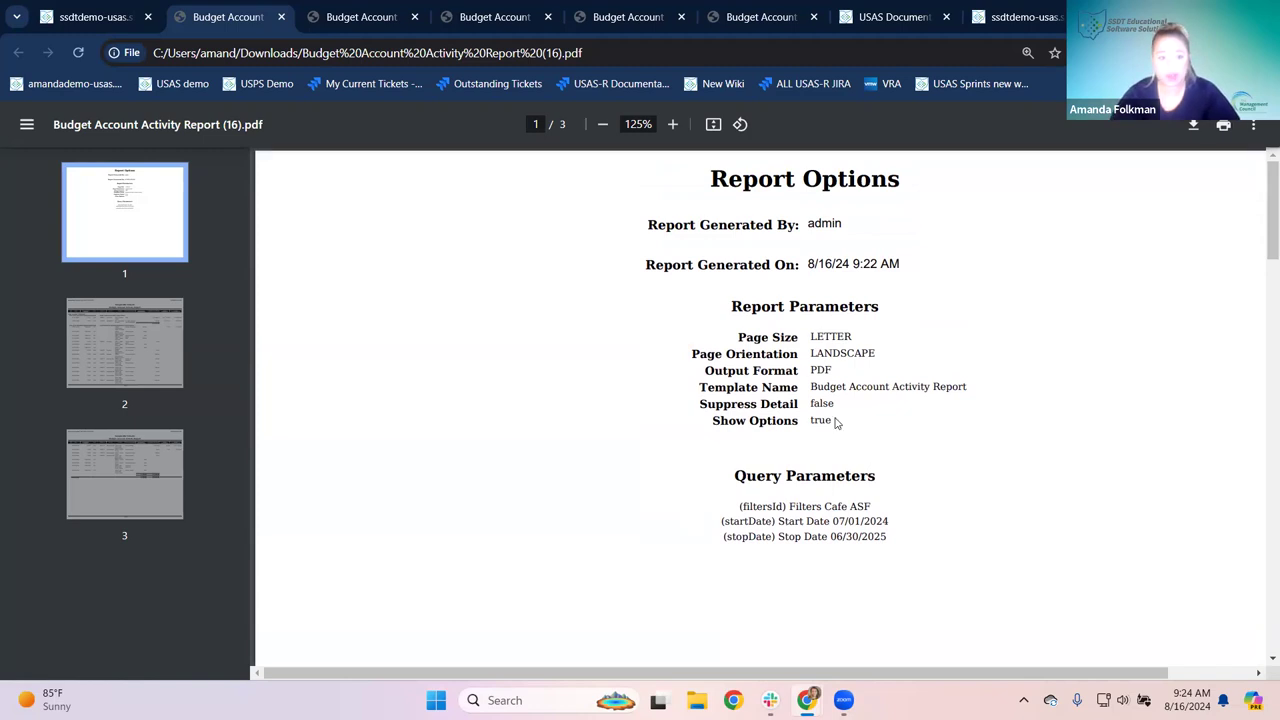
{"action": "left_click", "coordinate": [415, 17]}
Step: Close two more older Budget Account report tabs and go back to the USAS report form
{"action": "left_click", "coordinate": [415, 17]}
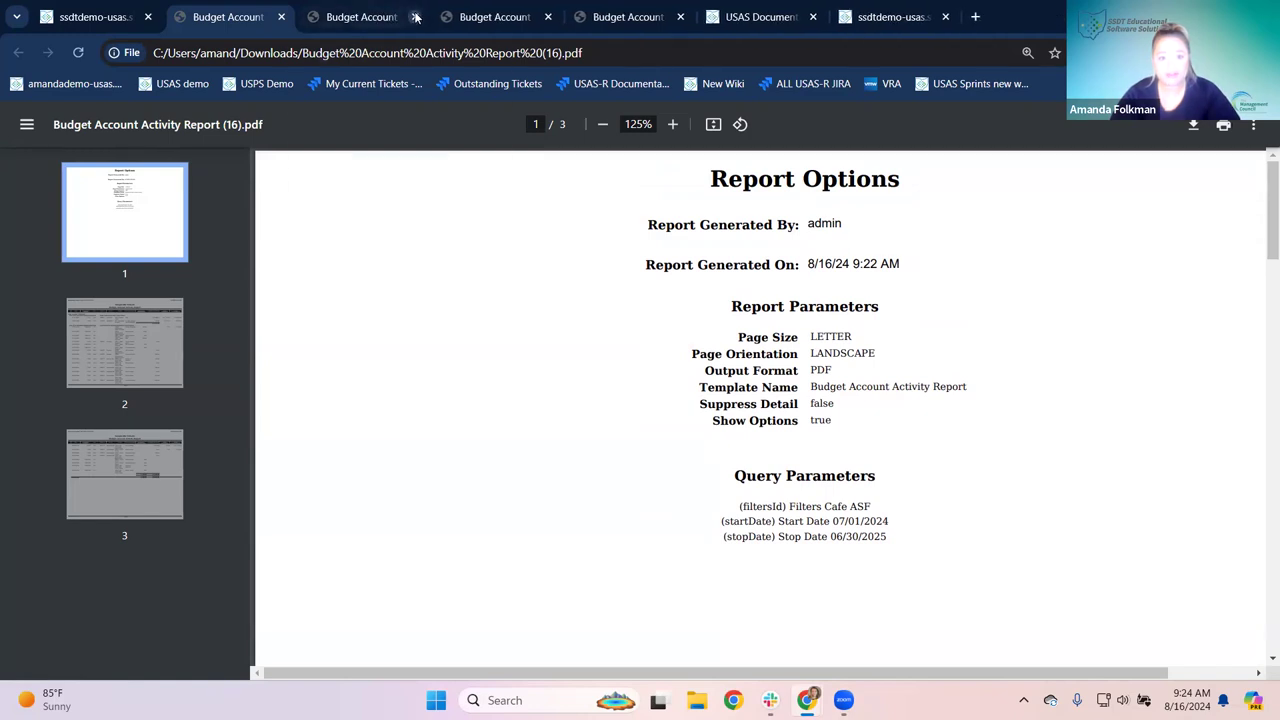
{"action": "left_click", "coordinate": [415, 17]}
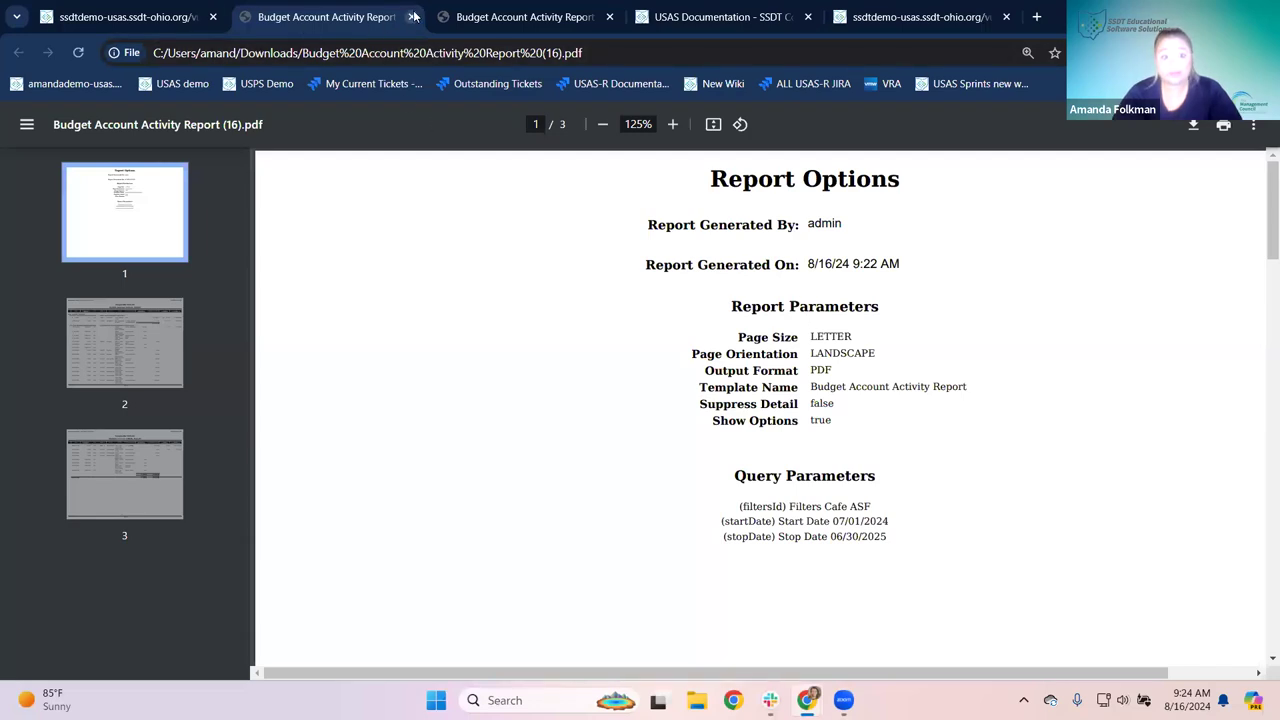
{"action": "left_click", "coordinate": [176, 17]}
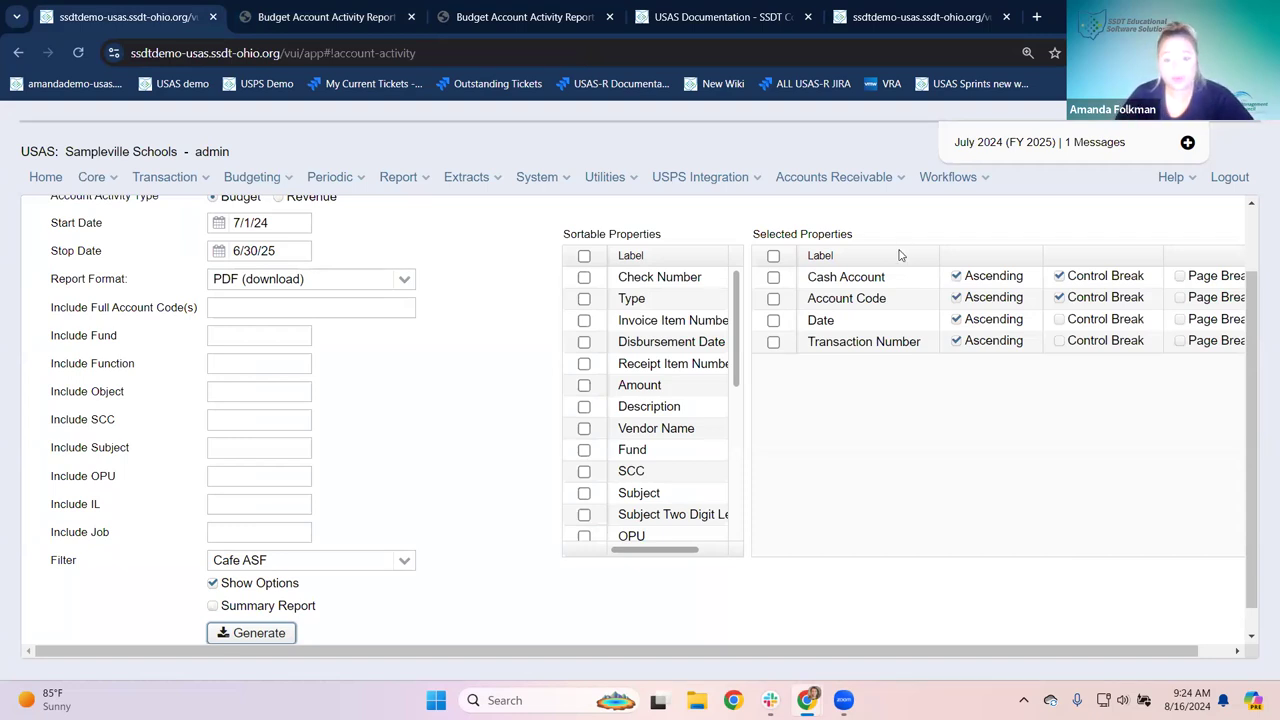
Step: Untick Show Options on the Account Activity form, then switch to the earlier report PDF
{"action": "left_click", "coordinate": [214, 583]}
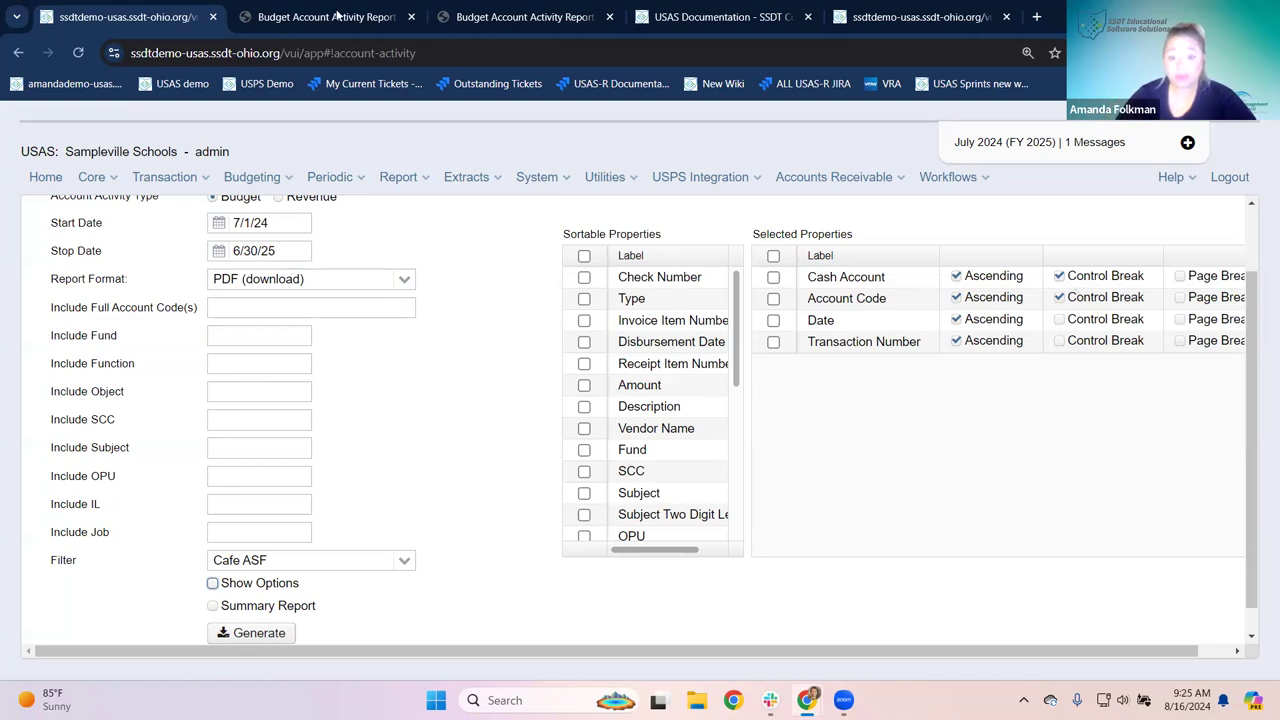
{"action": "left_click", "coordinate": [338, 15]}
{"action": "key", "text": "ctrl+minus"}
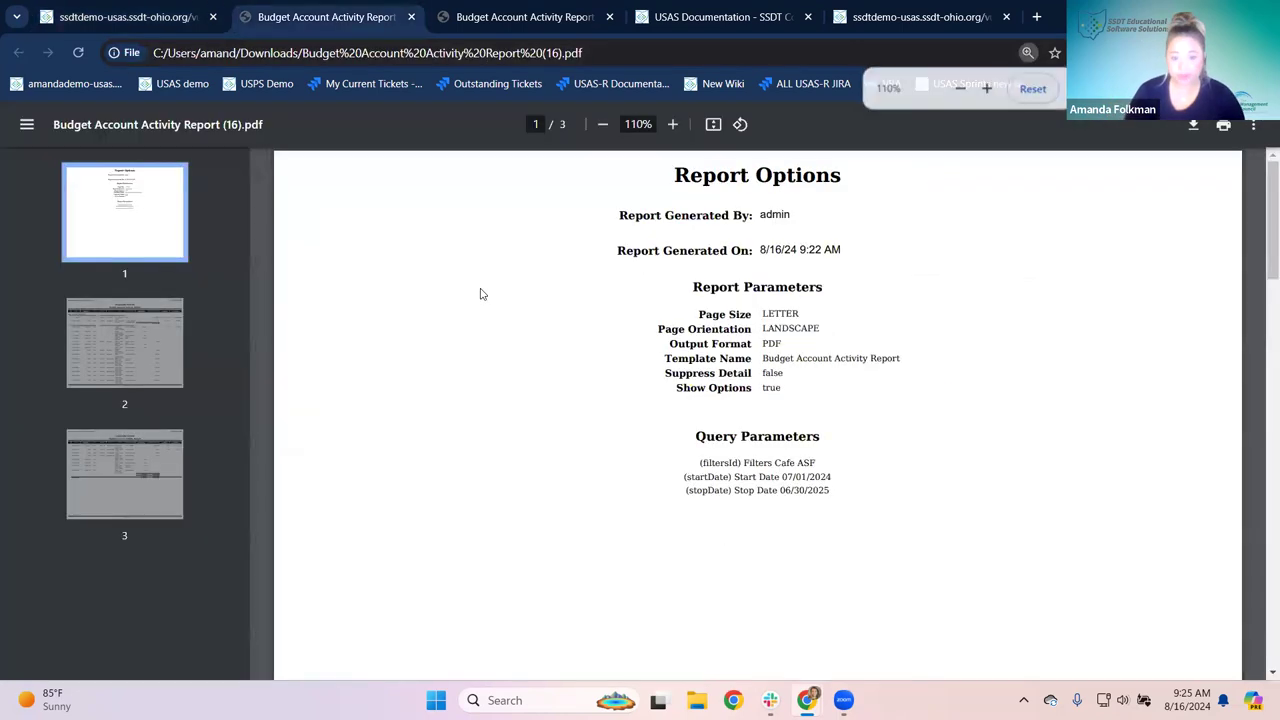
{"action": "scroll", "coordinate": [500, 310], "scroll_direction": "down", "scroll_amount": 5}
{"action": "scroll", "coordinate": [512, 329], "scroll_direction": "down", "scroll_amount": 3}
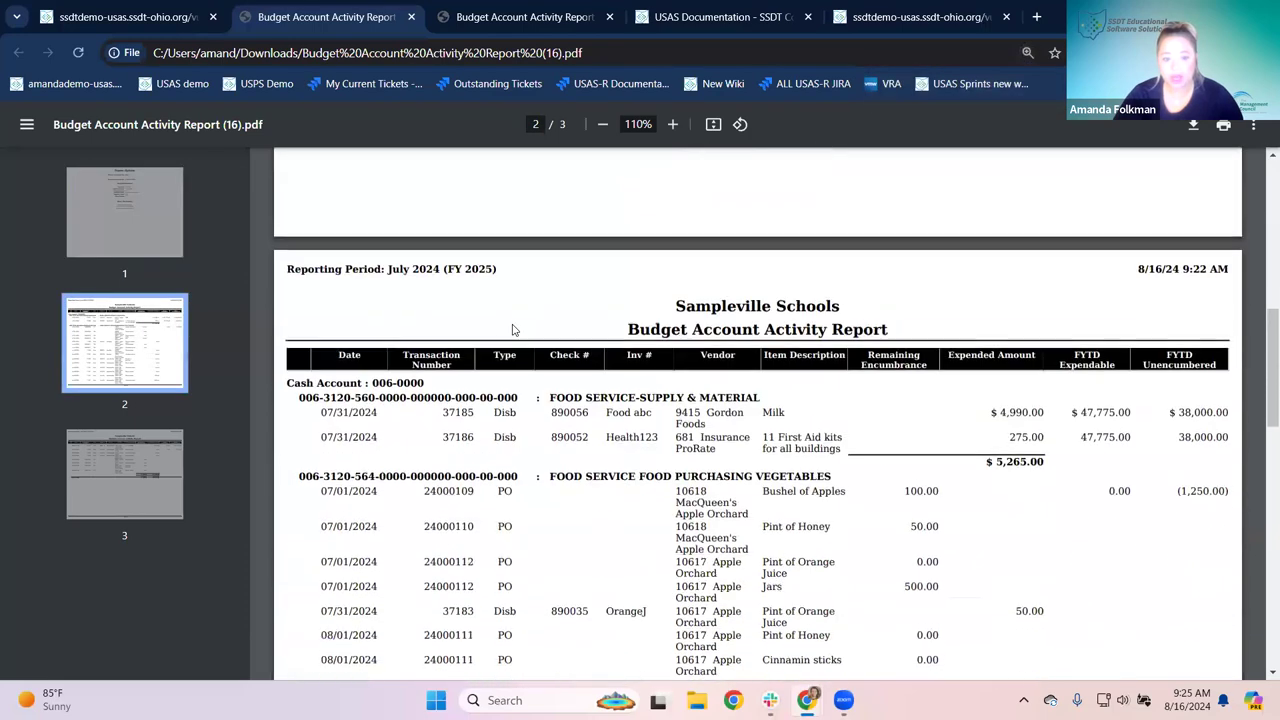
{"action": "left_click_drag", "start_coordinate": [284, 294], "coordinate": [426, 294]}
{"action": "left_click_drag", "start_coordinate": [300, 309], "coordinate": [519, 304]}
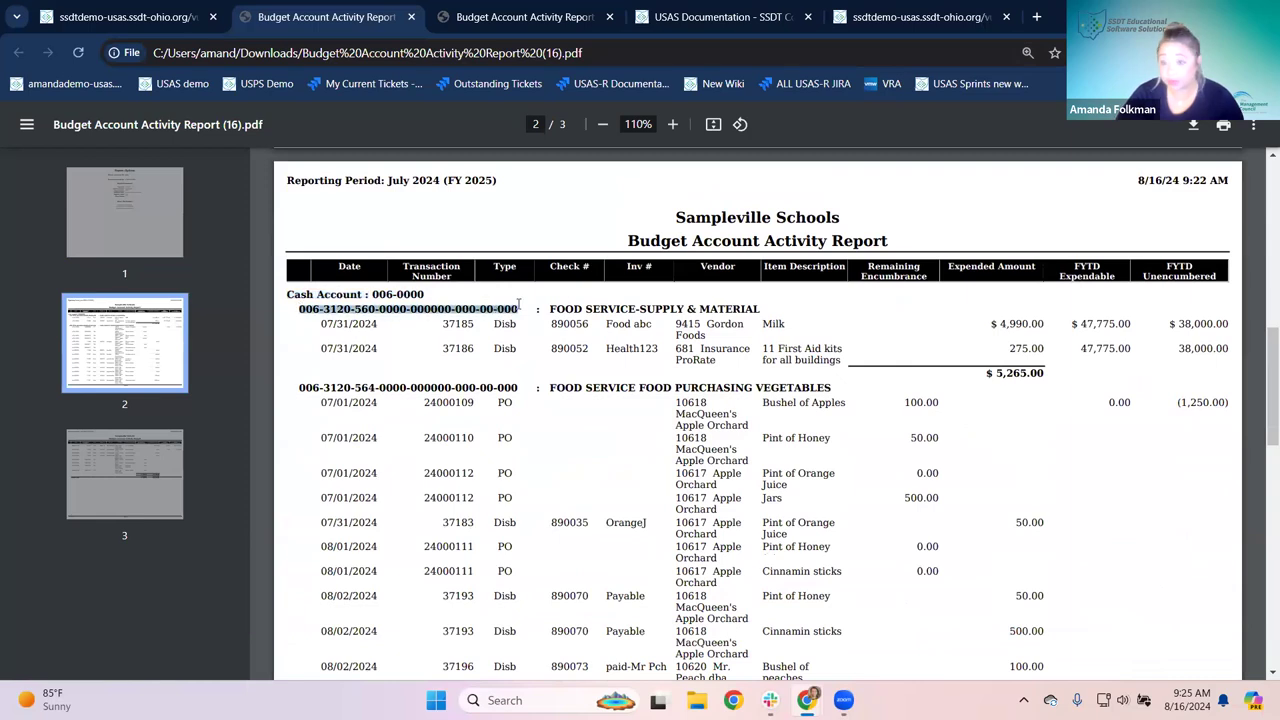
{"action": "left_click_drag", "start_coordinate": [996, 375], "coordinate": [1041, 382]}
{"action": "scroll", "coordinate": [1041, 385], "scroll_direction": "down", "scroll_amount": 15}
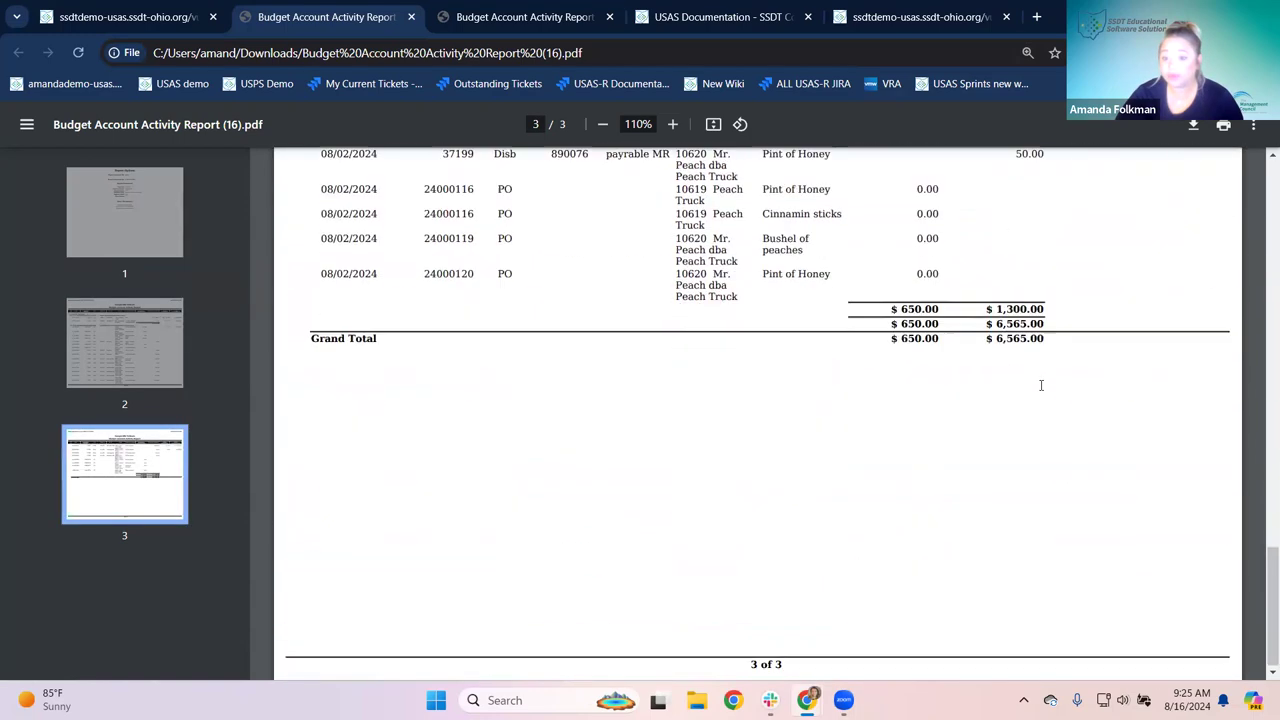
{"action": "left_click_drag", "start_coordinate": [996, 300], "coordinate": [1066, 327]}
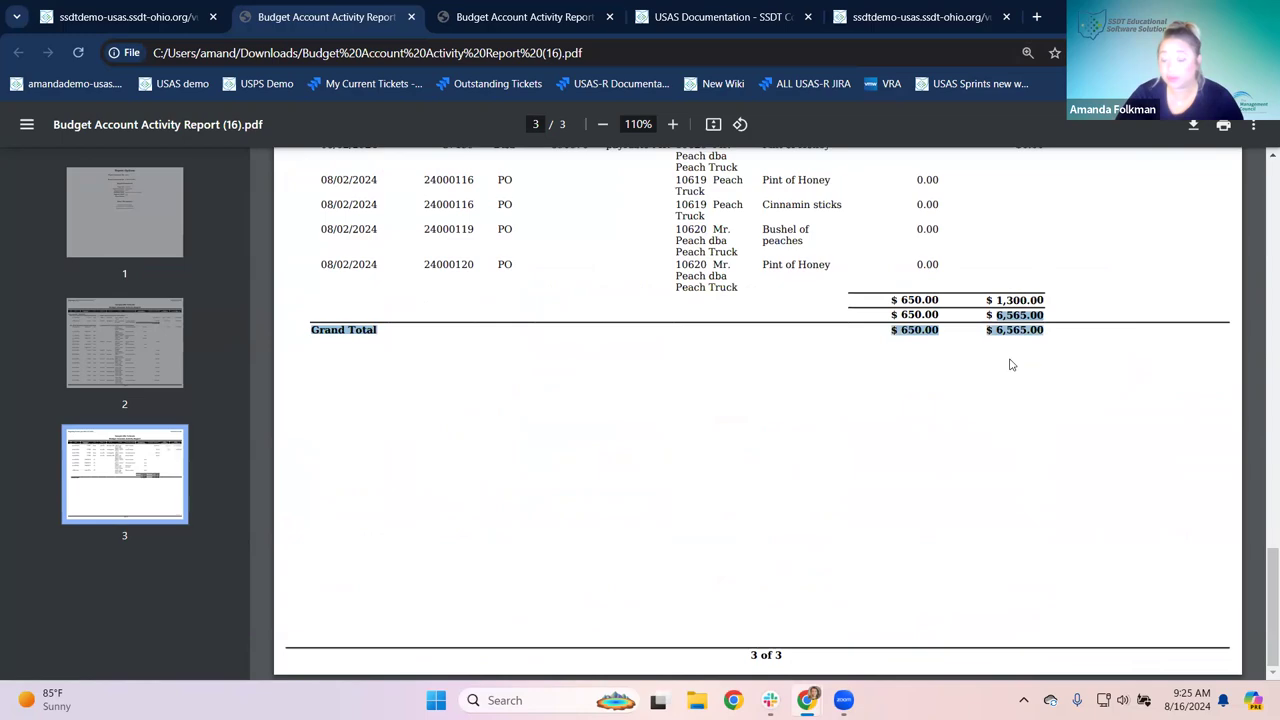
{"action": "scroll", "coordinate": [1010, 362], "scroll_direction": "up", "scroll_amount": 6}
{"action": "scroll", "coordinate": [1013, 362], "scroll_direction": "up", "scroll_amount": 10}
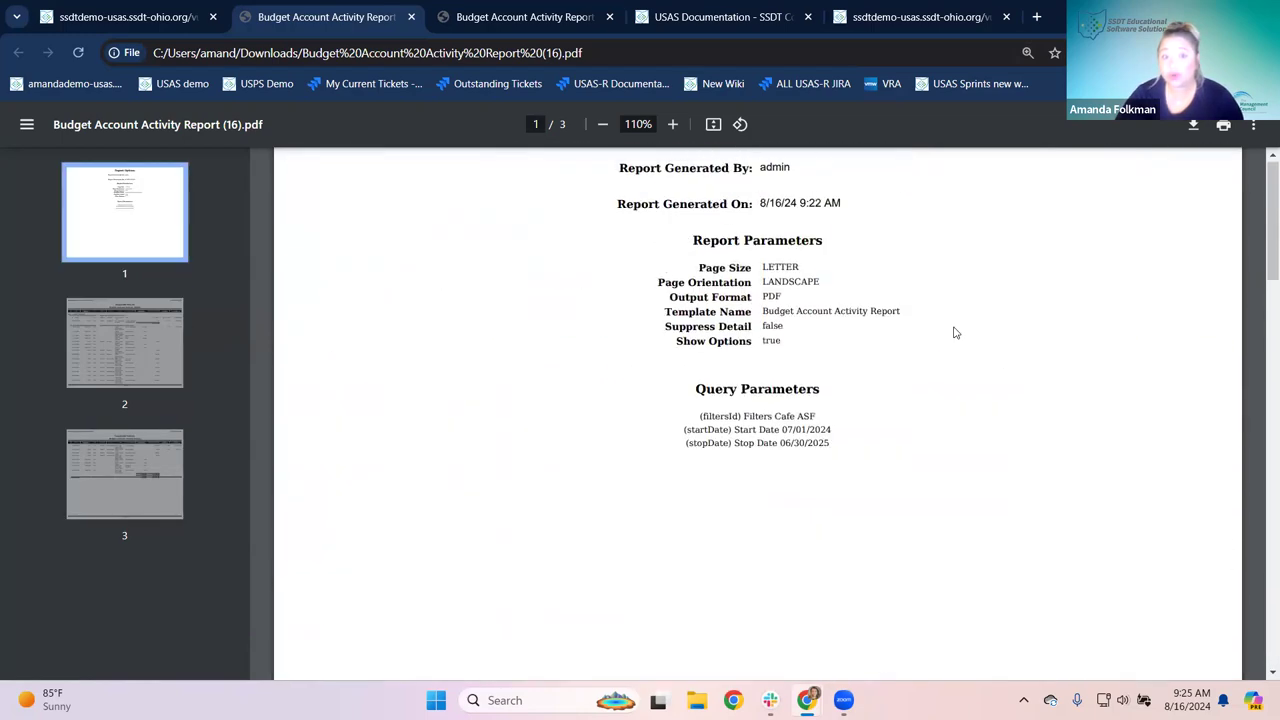
{"action": "key", "text": "ctrl+shift+Tab"}
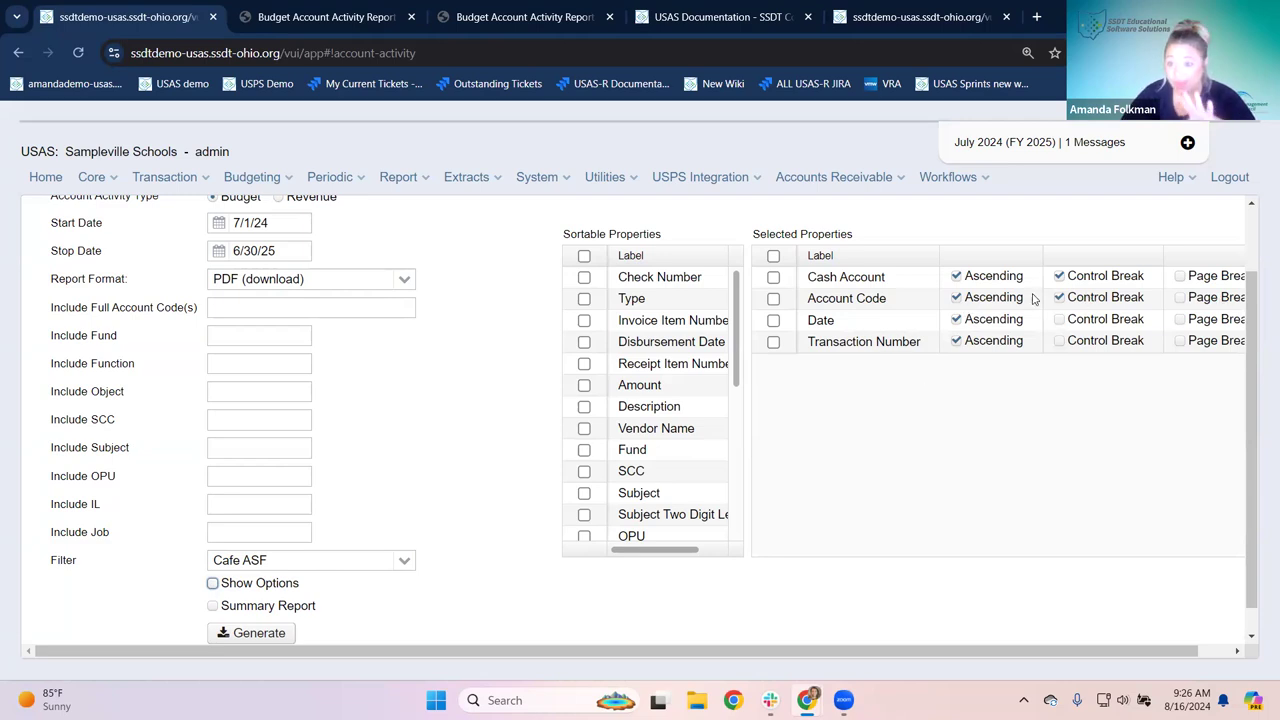
Step: Tick Summary Report and generate the Cafe ASF activity report as a summary-only PDF
{"action": "left_click", "coordinate": [212, 606]}
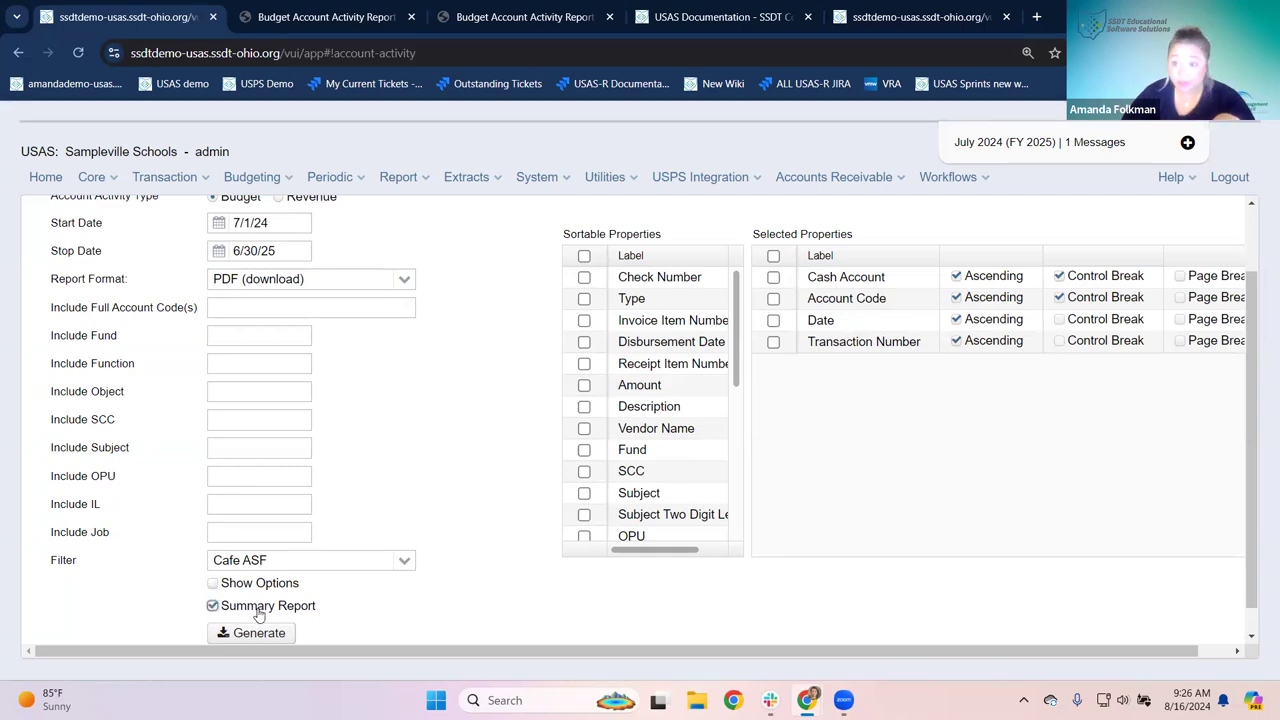
{"action": "left_click", "coordinate": [243, 641]}
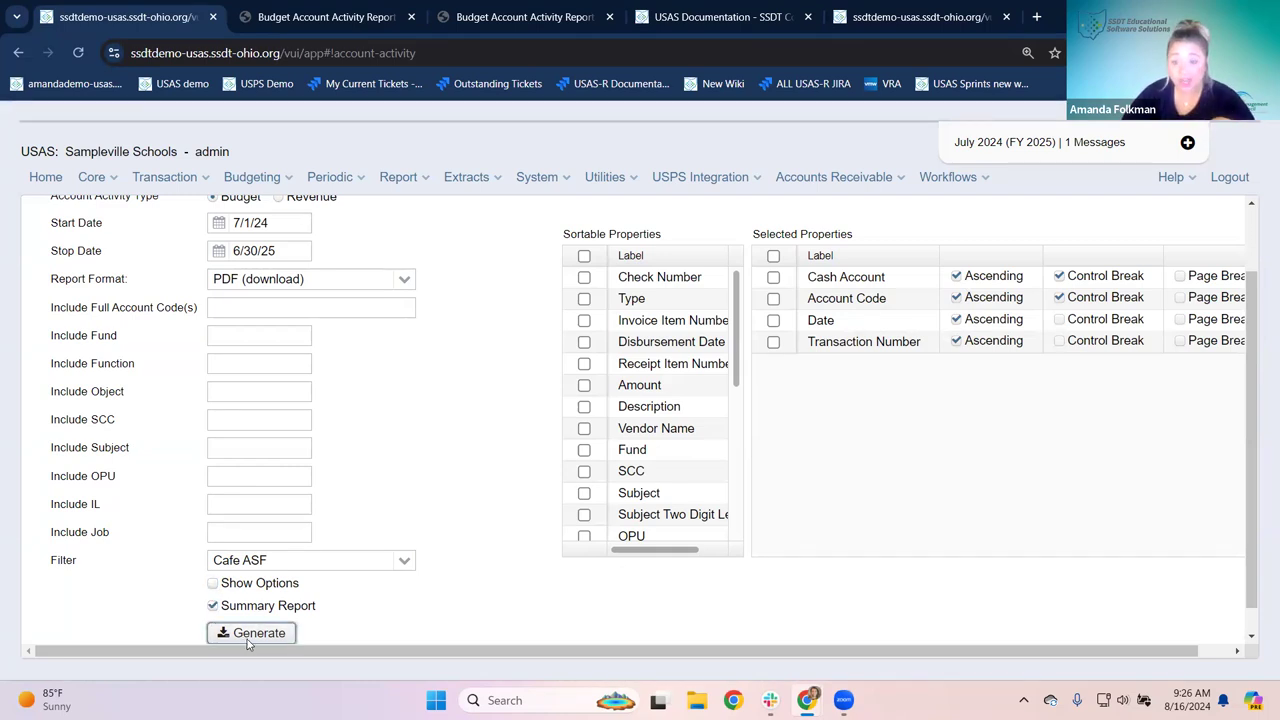
{"action": "left_click", "coordinate": [978, 126]}
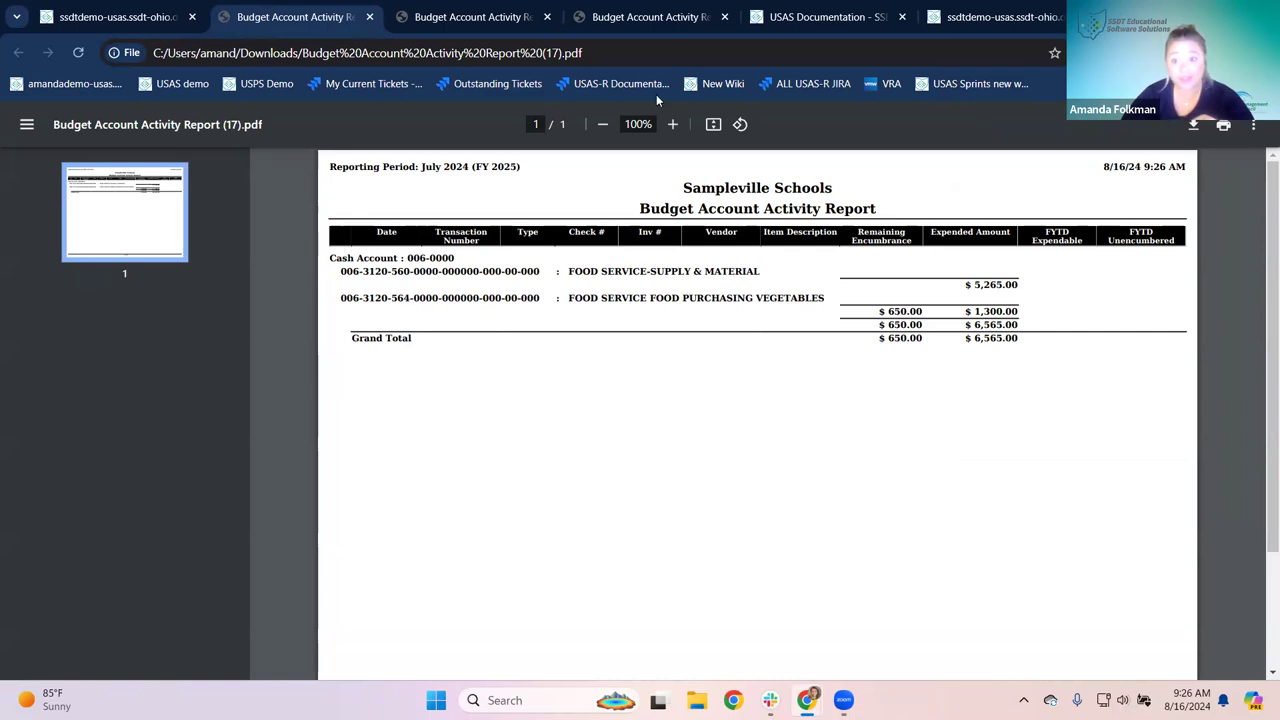
Step: Compare transaction rows in Report (16).pdf against the summary Report (17).pdf, then return to the USAS form
{"action": "left_click", "coordinate": [462, 17]}
{"action": "scroll", "coordinate": [543, 292], "scroll_direction": "down", "scroll_amount": 8}
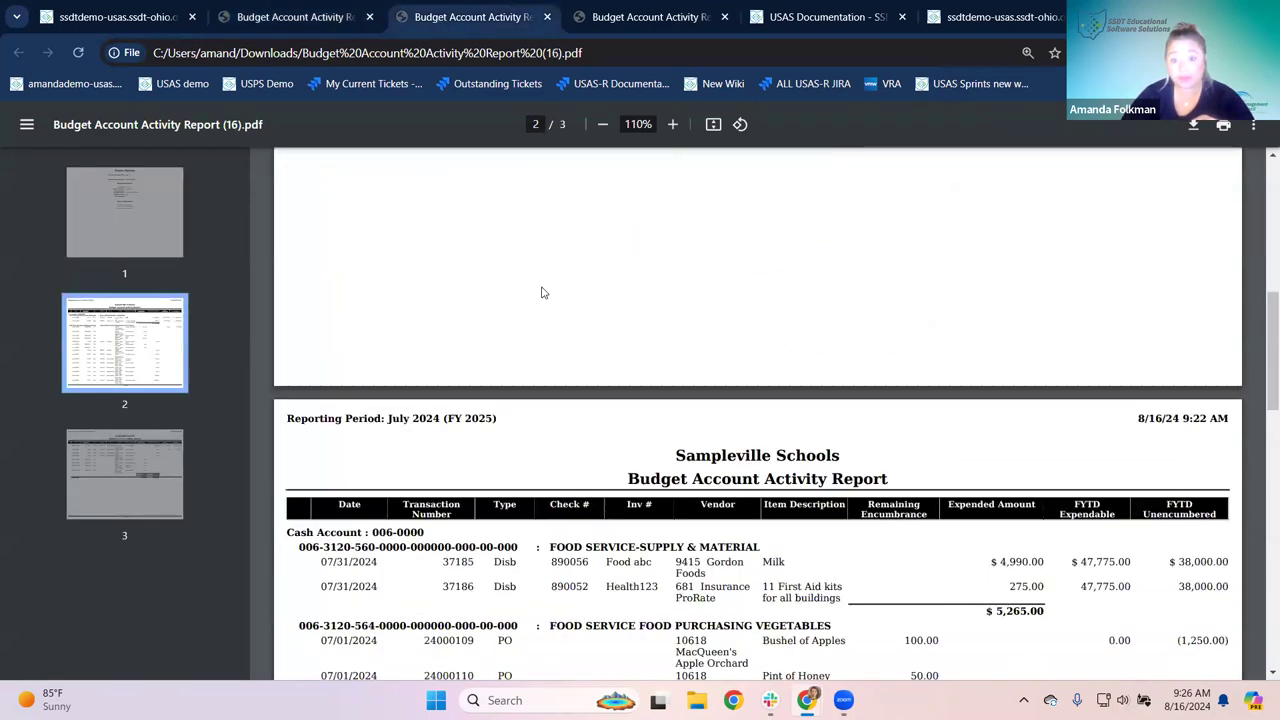
{"action": "scroll", "coordinate": [543, 290], "scroll_direction": "up", "scroll_amount": 1}
{"action": "left_click_drag", "start_coordinate": [309, 293], "coordinate": [521, 351]}
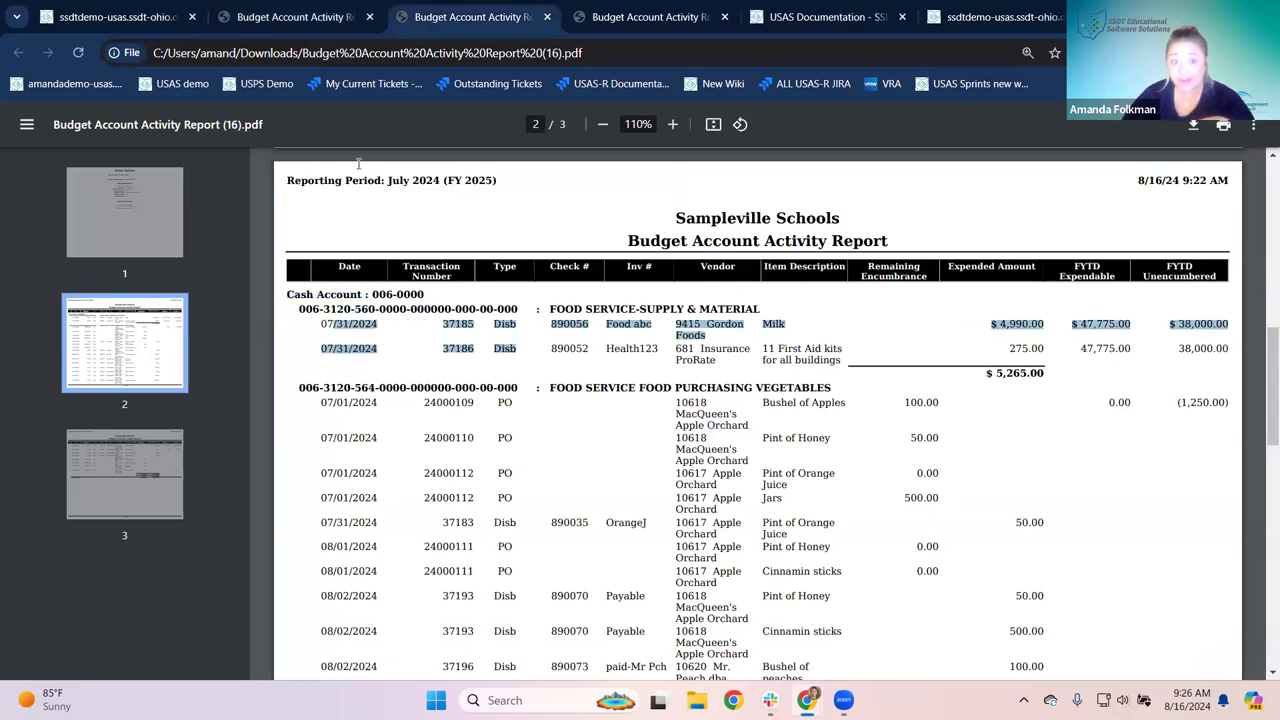
{"action": "left_click", "coordinate": [312, 28]}
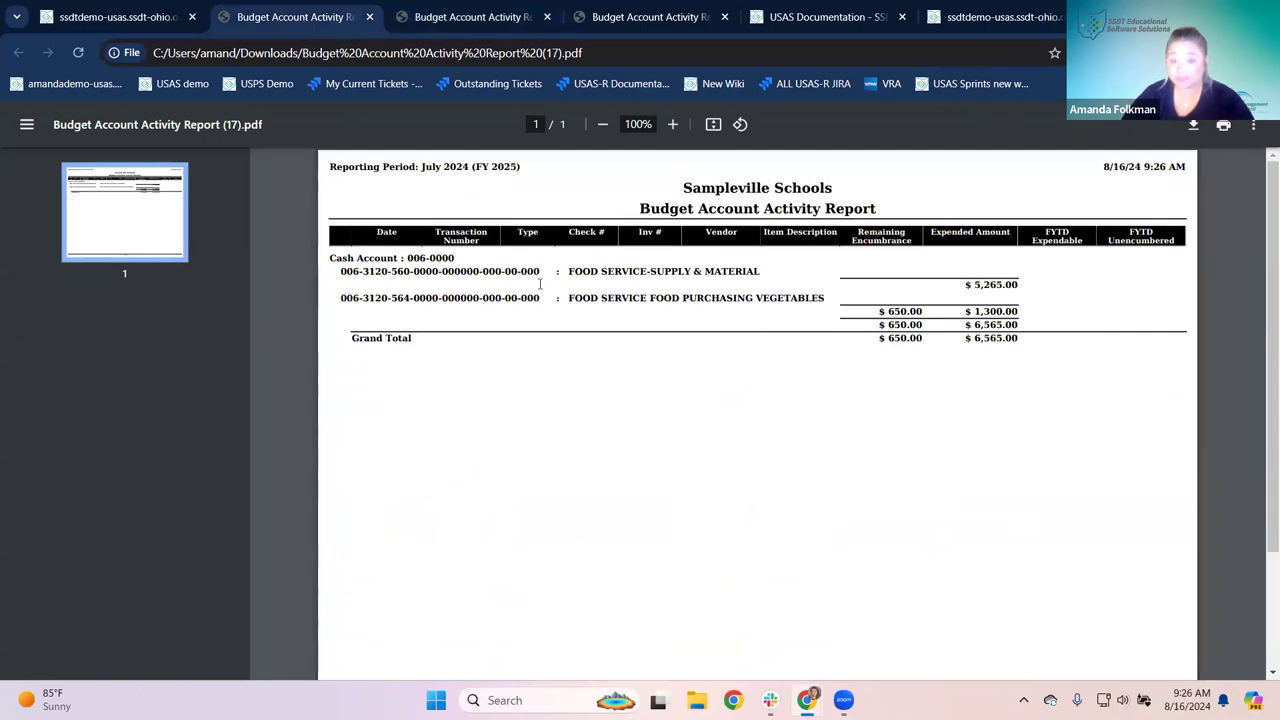
{"action": "left_click", "coordinate": [143, 22]}
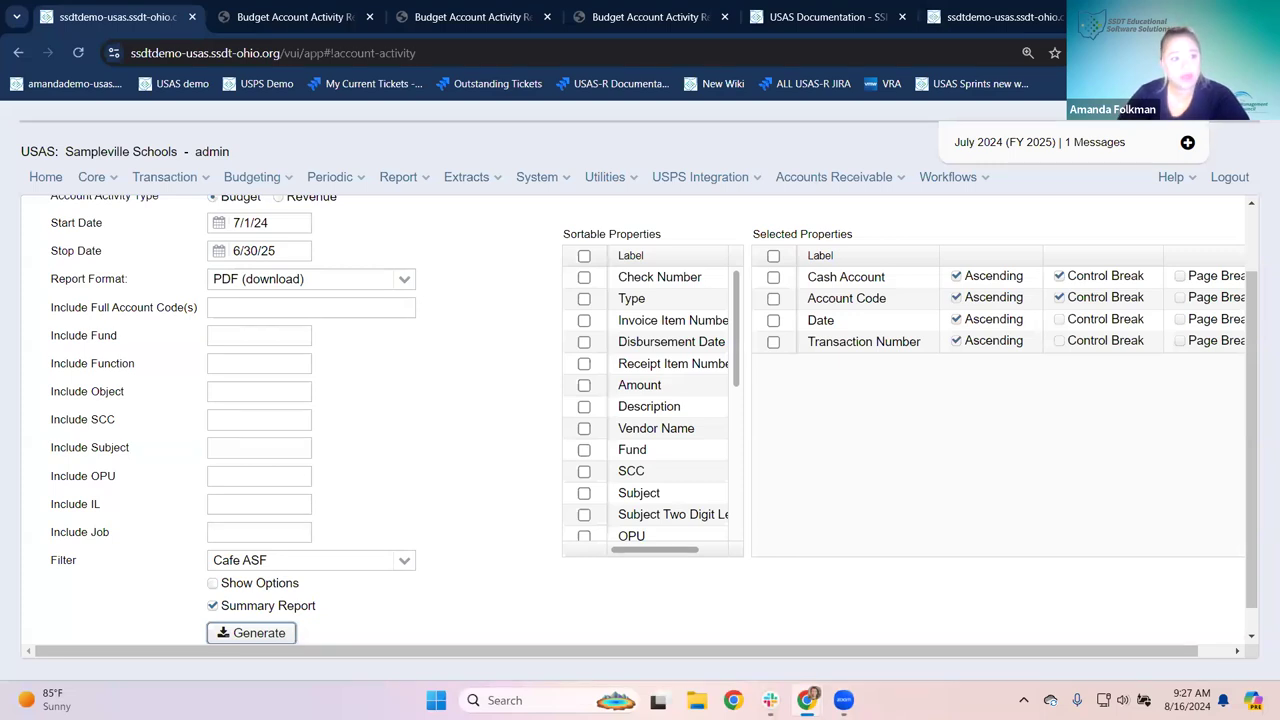
Step: Change the Report Format to Excel-Data
{"action": "scroll", "coordinate": [412, 301], "scroll_direction": "up", "scroll_amount": 1}
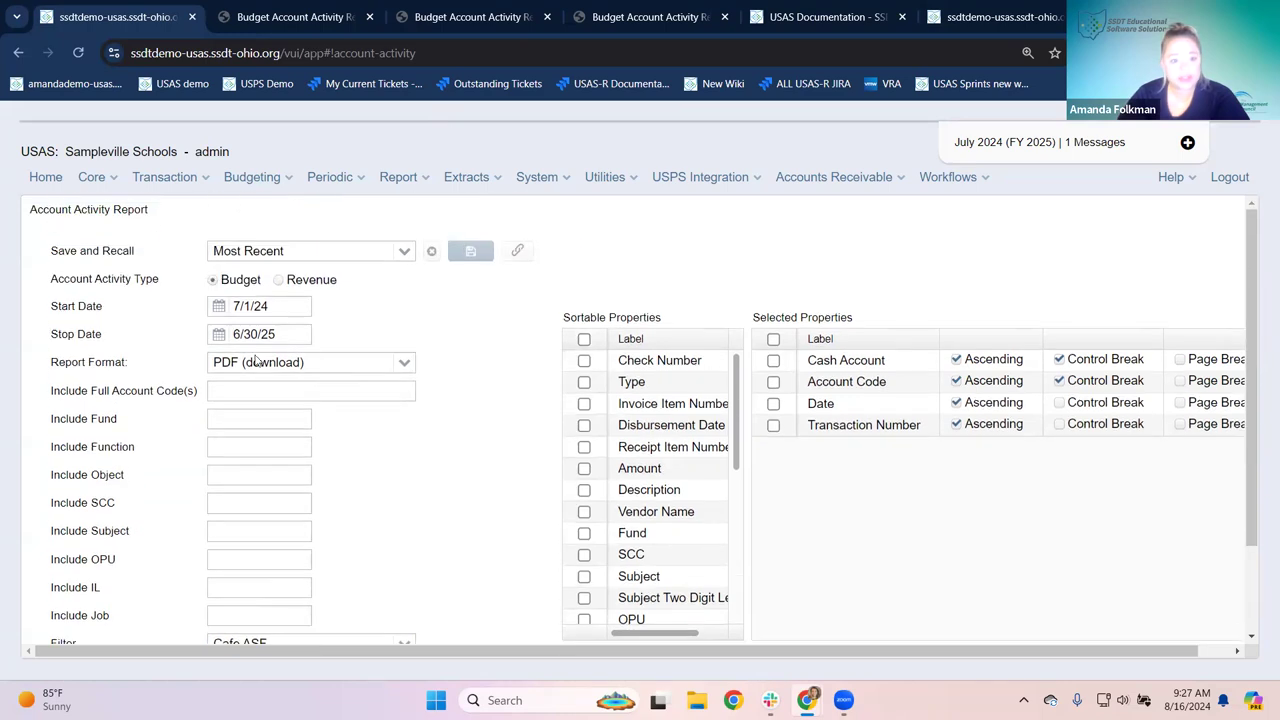
{"action": "left_click", "coordinate": [404, 363]}
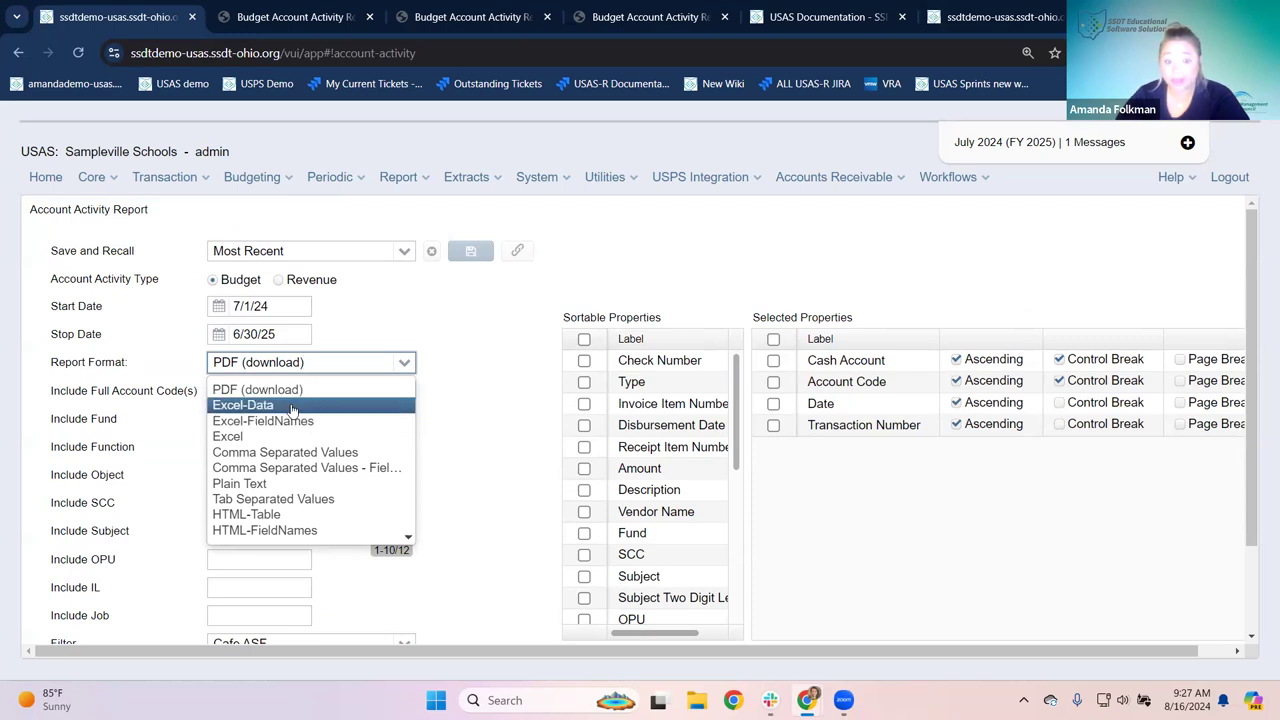
{"action": "left_click", "coordinate": [292, 405]}
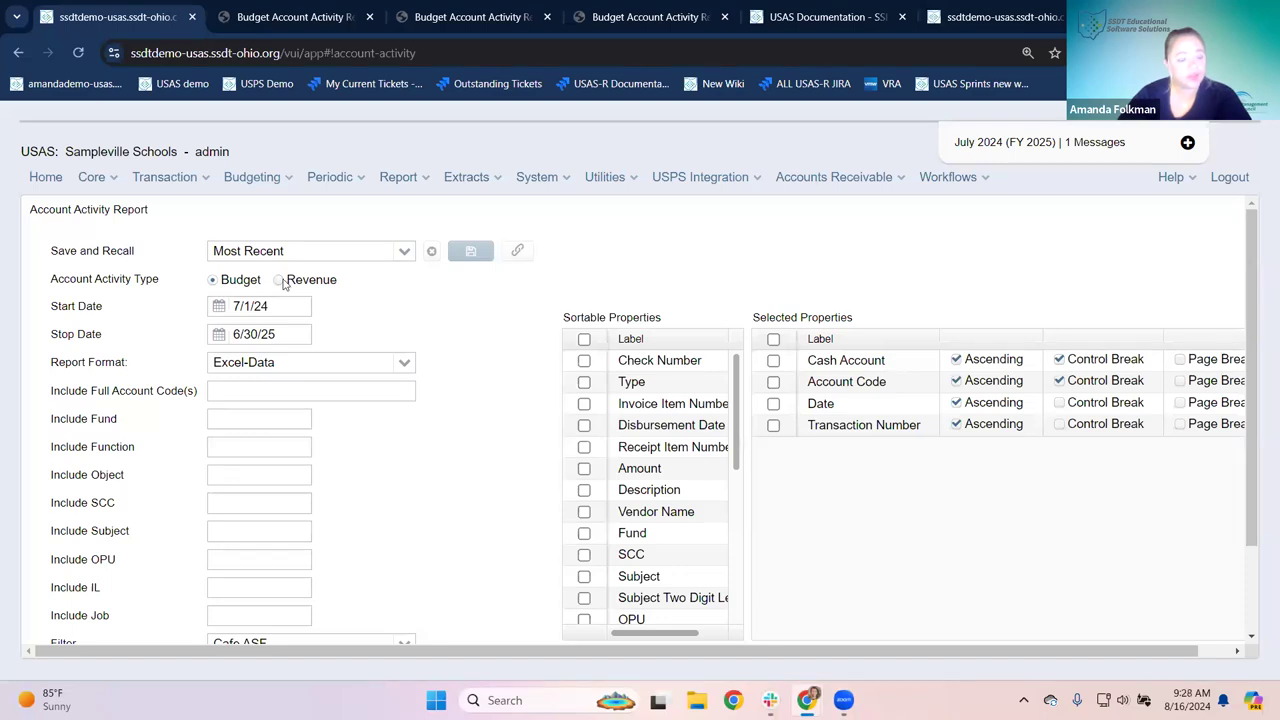
Step: Untick Summary Report and generate the detailed report as an .xlsx download
{"action": "scroll", "coordinate": [443, 446], "scroll_direction": "down", "scroll_amount": 2}
{"action": "left_click", "coordinate": [262, 604]}
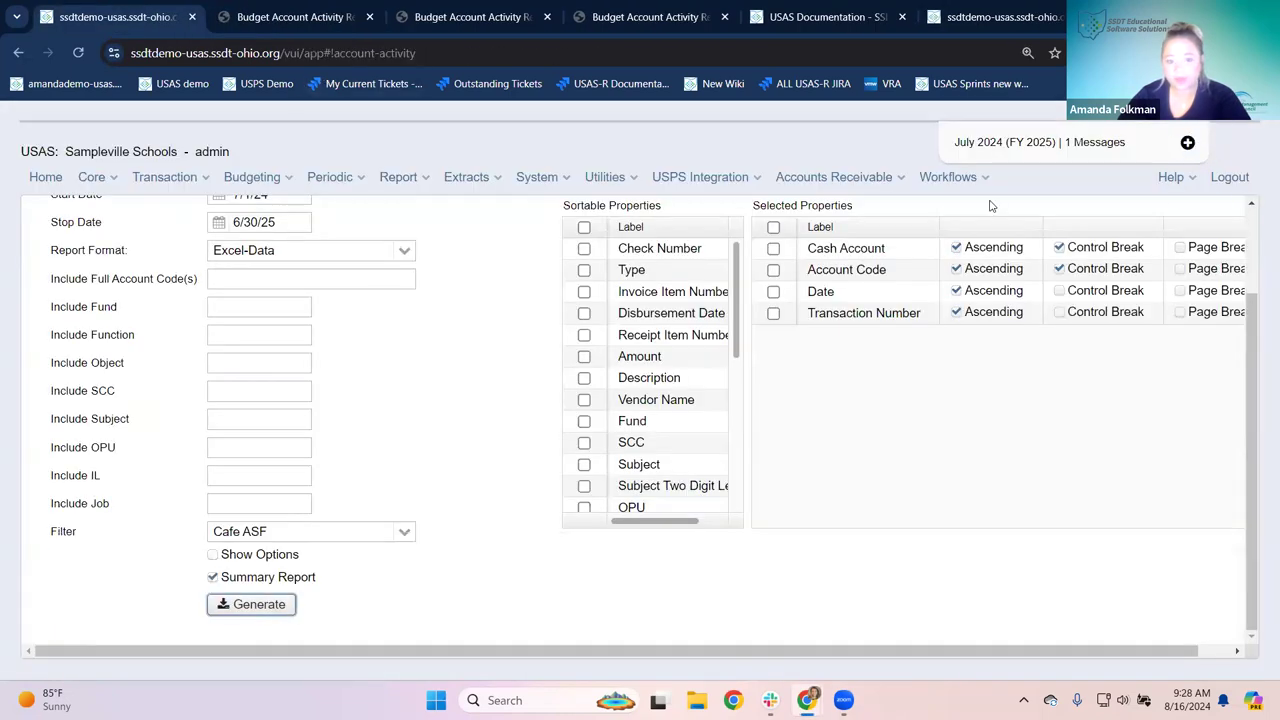
{"action": "left_click", "coordinate": [213, 577]}
{"action": "left_click", "coordinate": [243, 608]}
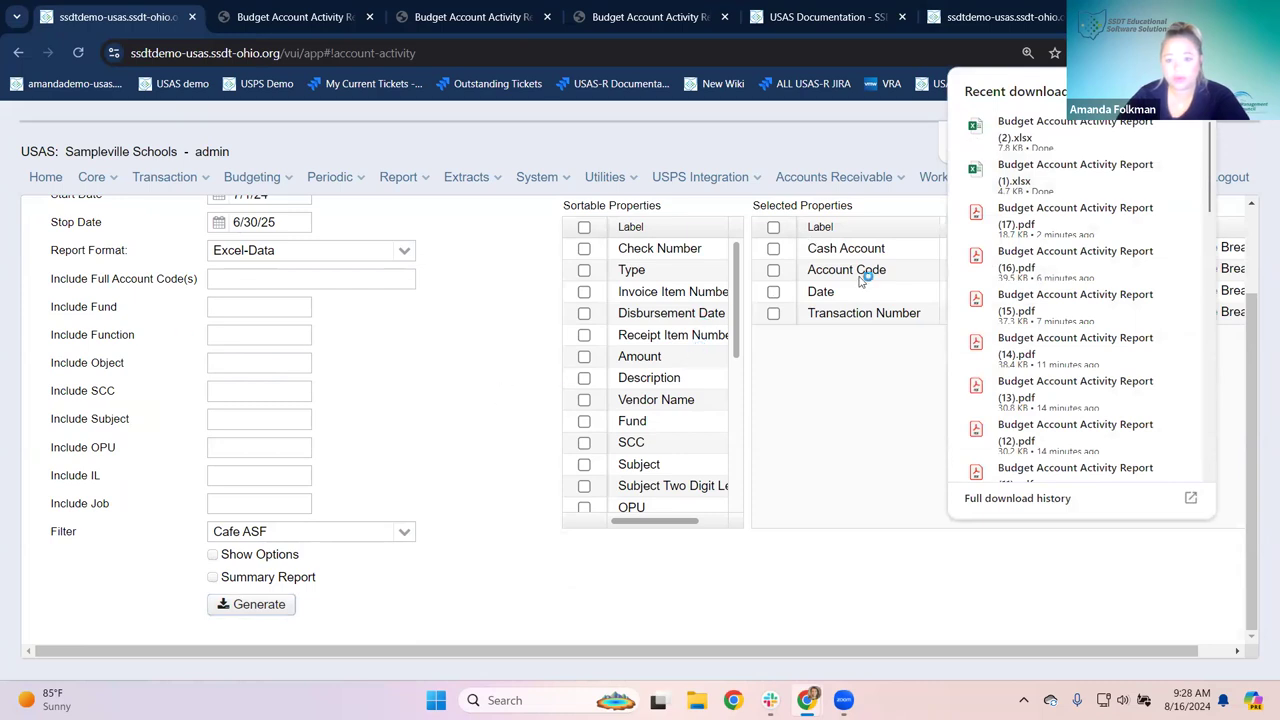
Step: Open Budget Account Activity Report (2).xlsx from Chrome's downloads in Excel
{"action": "left_click", "coordinate": [970, 135]}
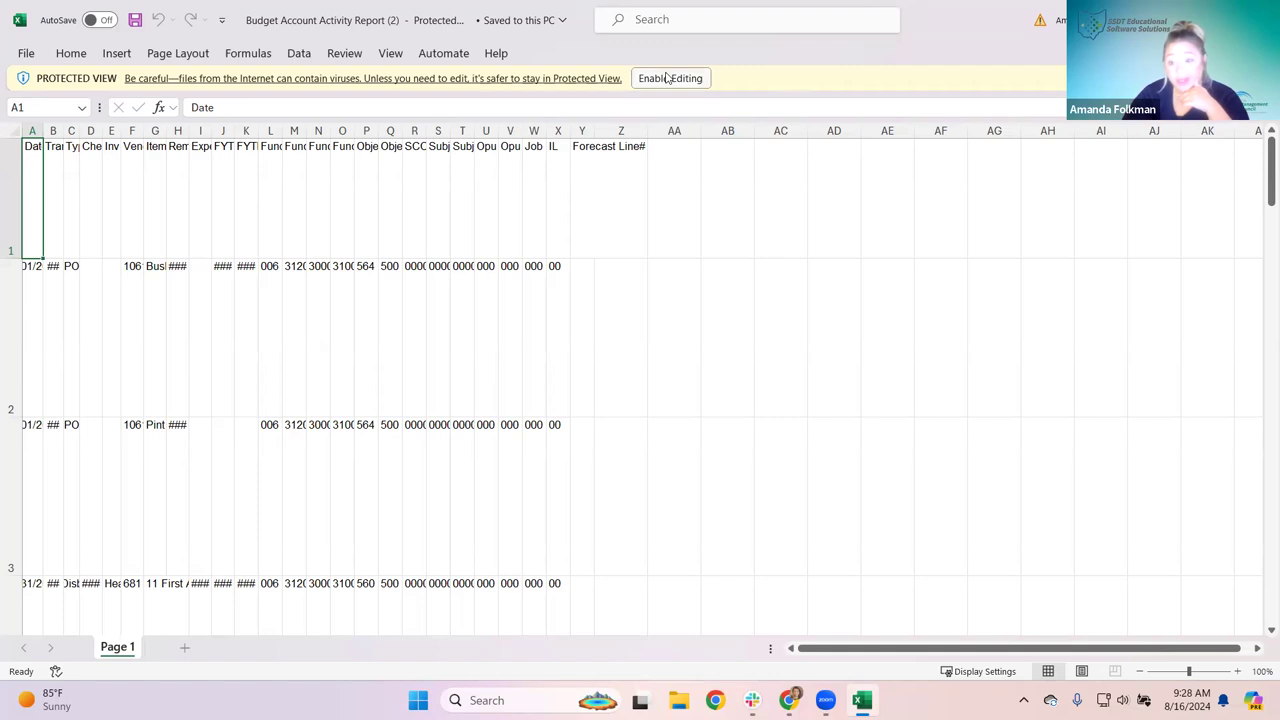
Step: Enable editing, autofit all columns and rows of the sheet, and return to cell A1
{"action": "left_click", "coordinate": [667, 78]}
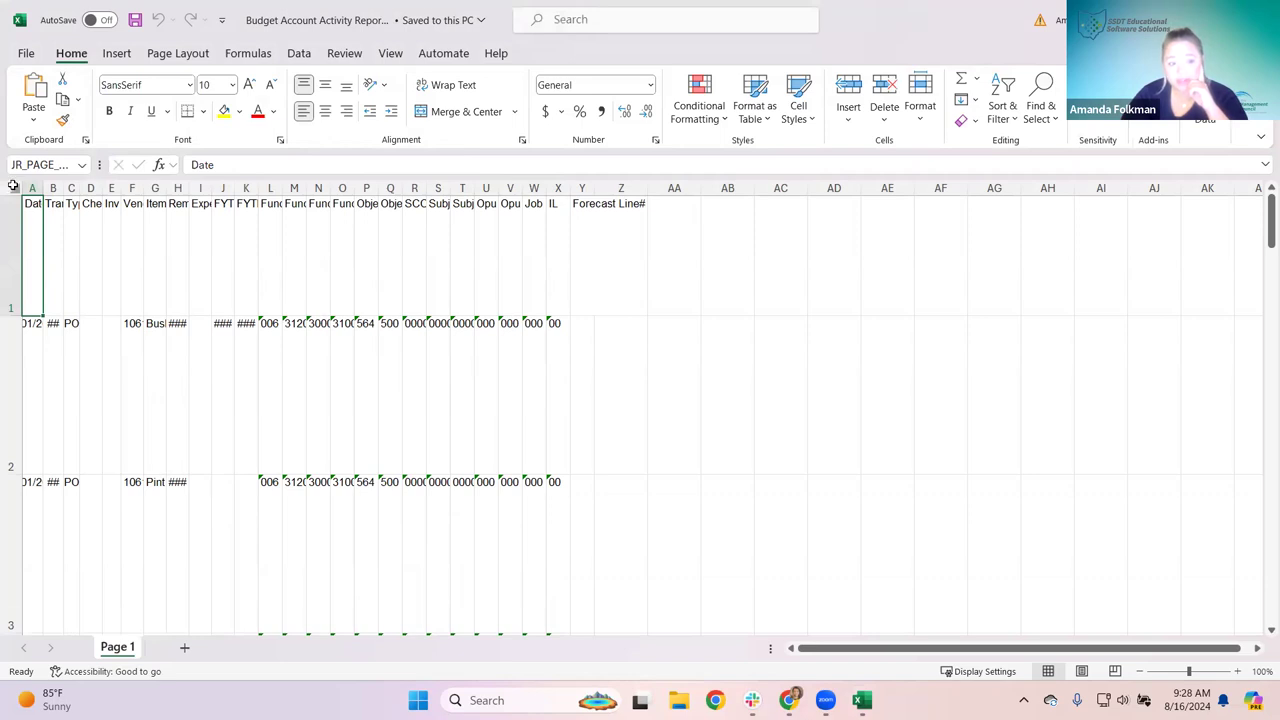
{"action": "left_click", "coordinate": [13, 188]}
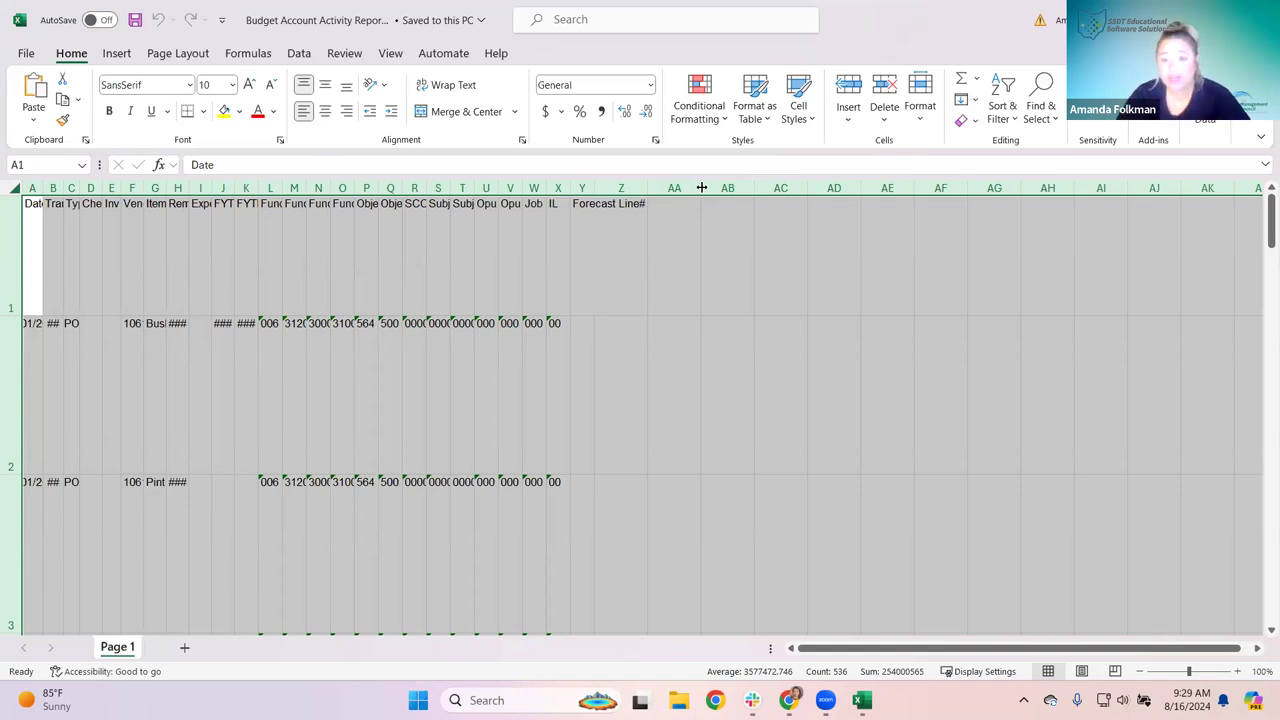
{"action": "double_click", "coordinate": [702, 187]}
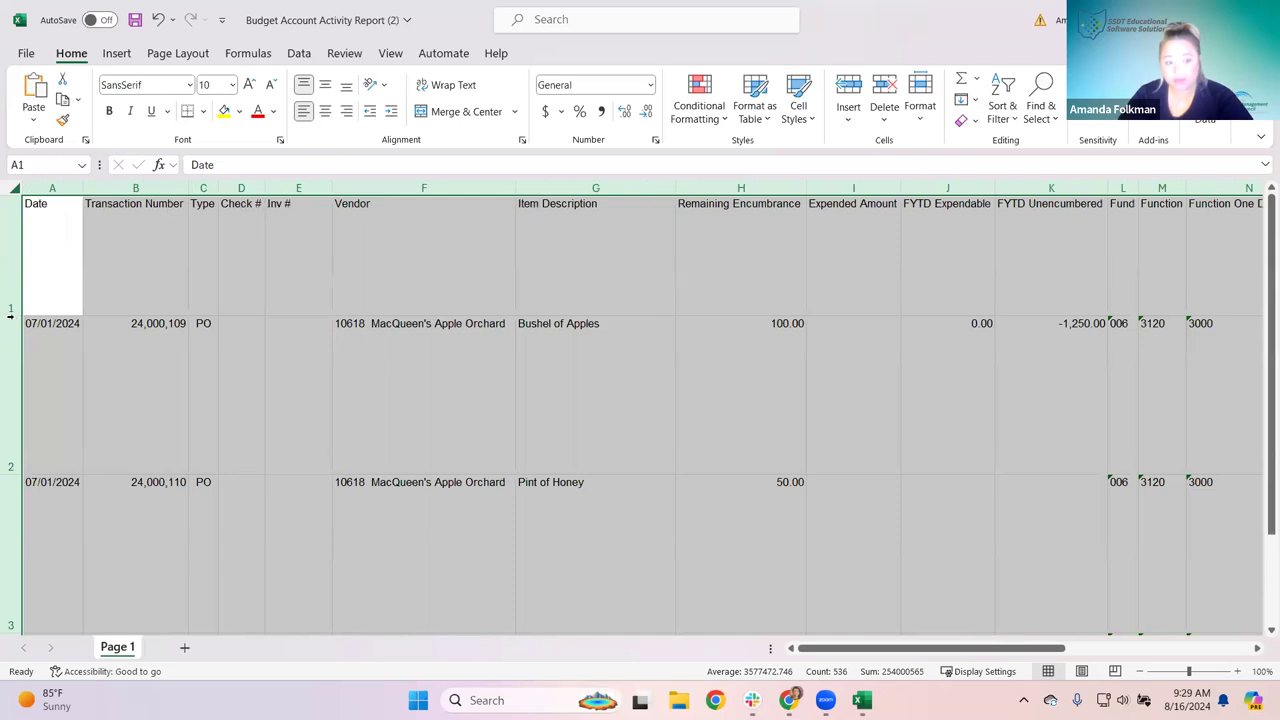
{"action": "double_click", "coordinate": [12, 316]}
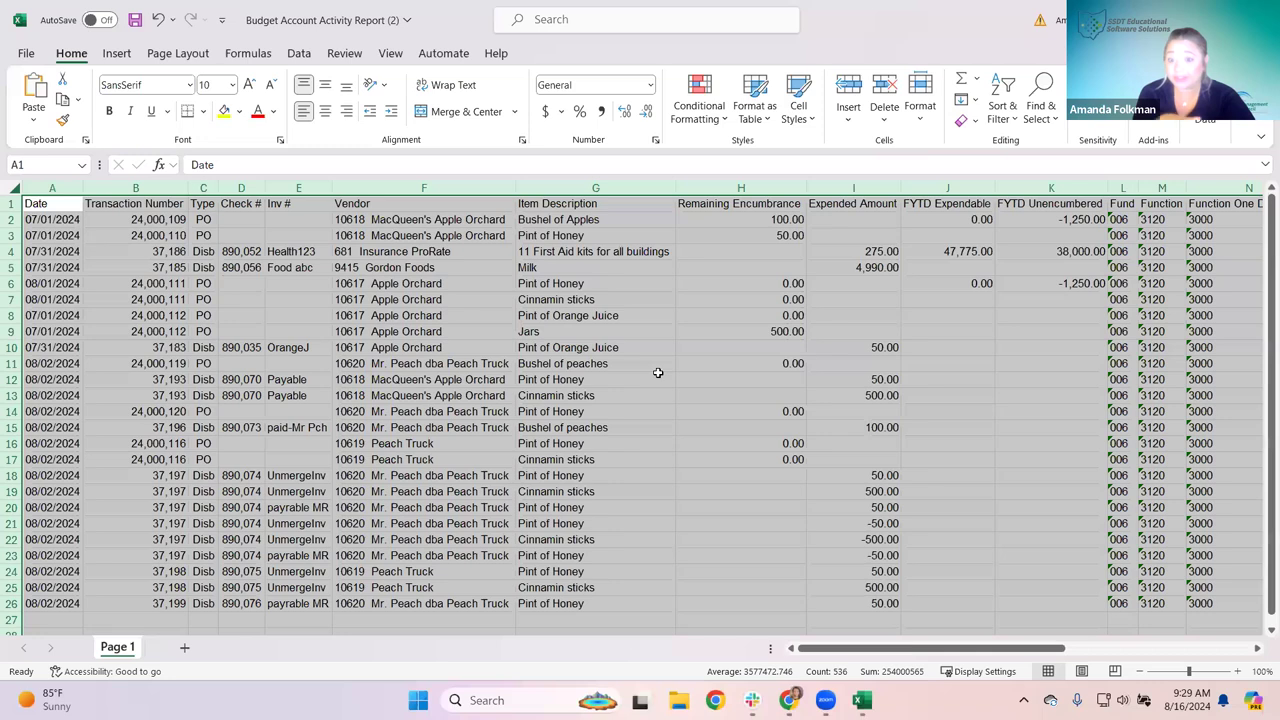
{"action": "left_click", "coordinate": [658, 374]}
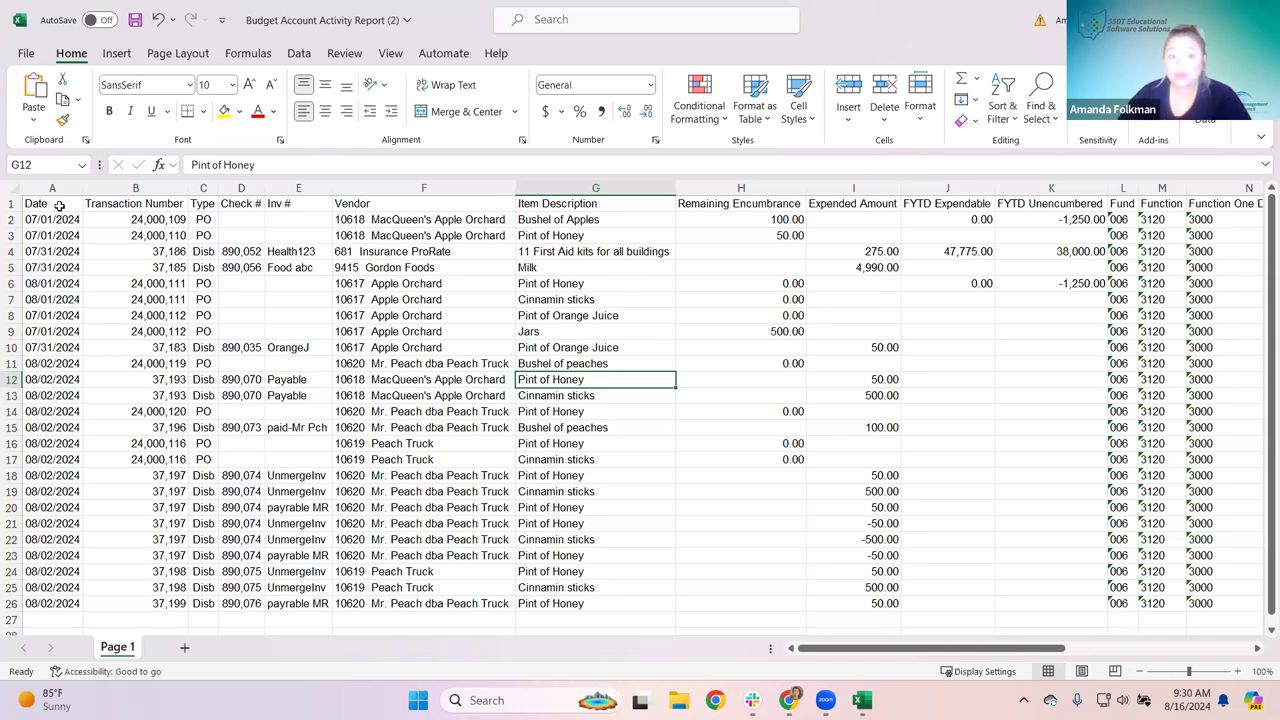
{"action": "key", "text": "ctrl+Home"}
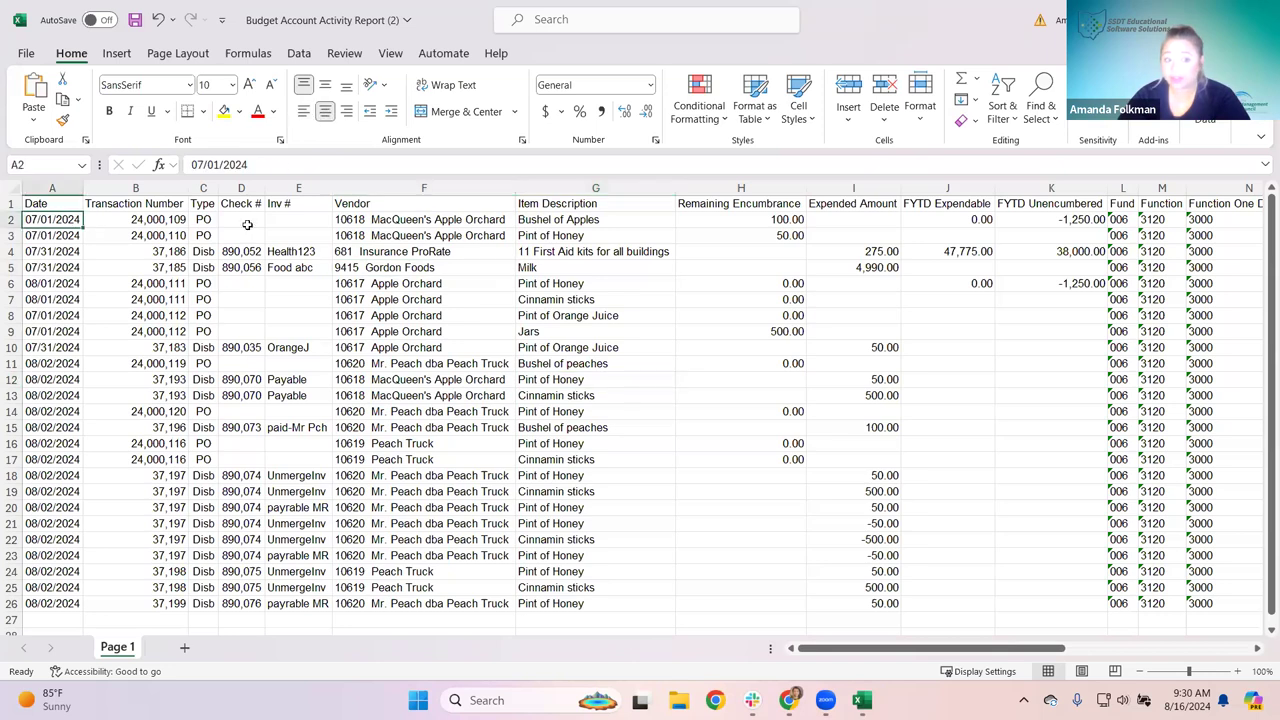
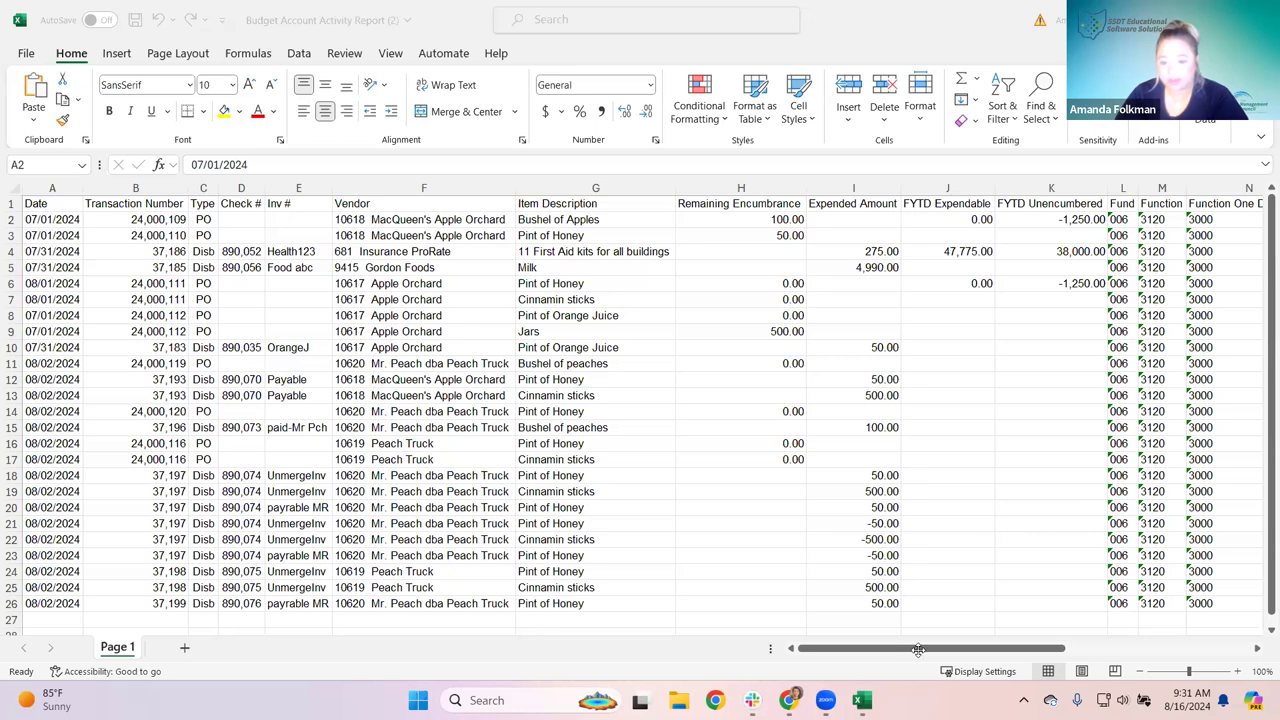
Step: Inspect the Fund through Subject level columns, including Function level 3100, then restore down Excel
{"action": "left_click_drag", "start_coordinate": [984, 655], "coordinate": [1098, 654]}
{"action": "left_click_drag", "start_coordinate": [300, 188], "coordinate": [894, 184]}
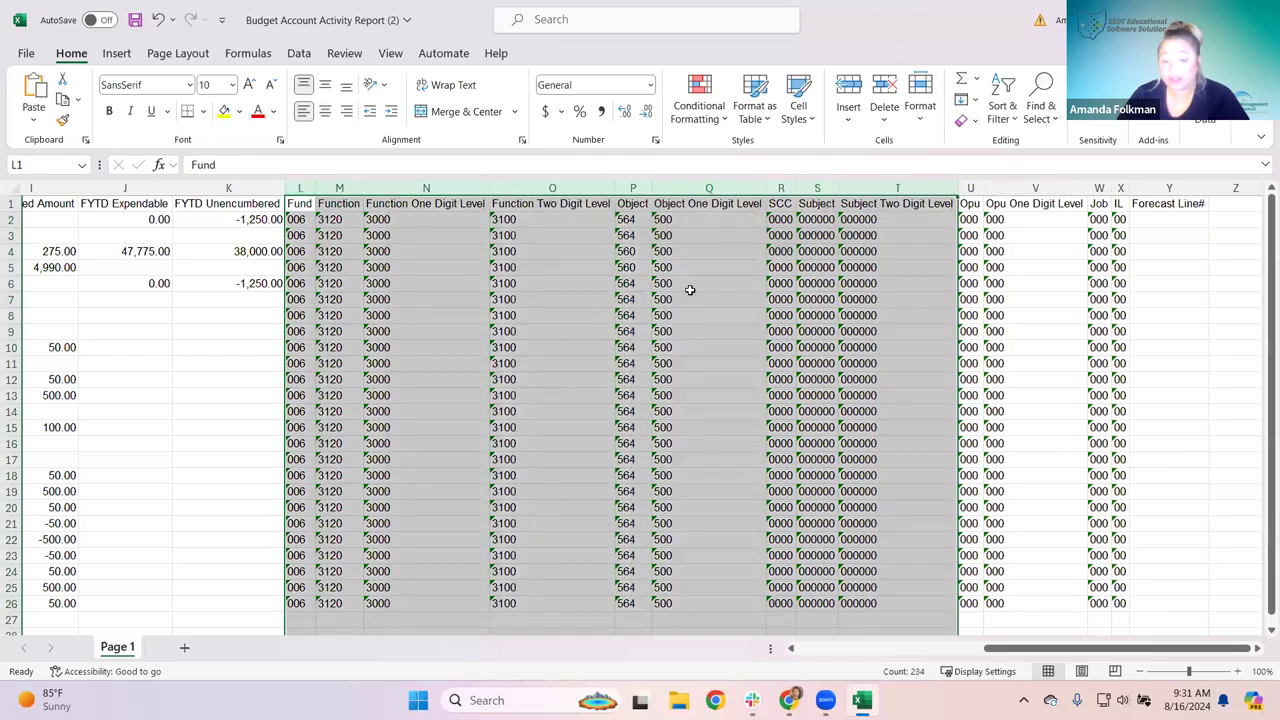
{"action": "left_click", "coordinate": [553, 297]}
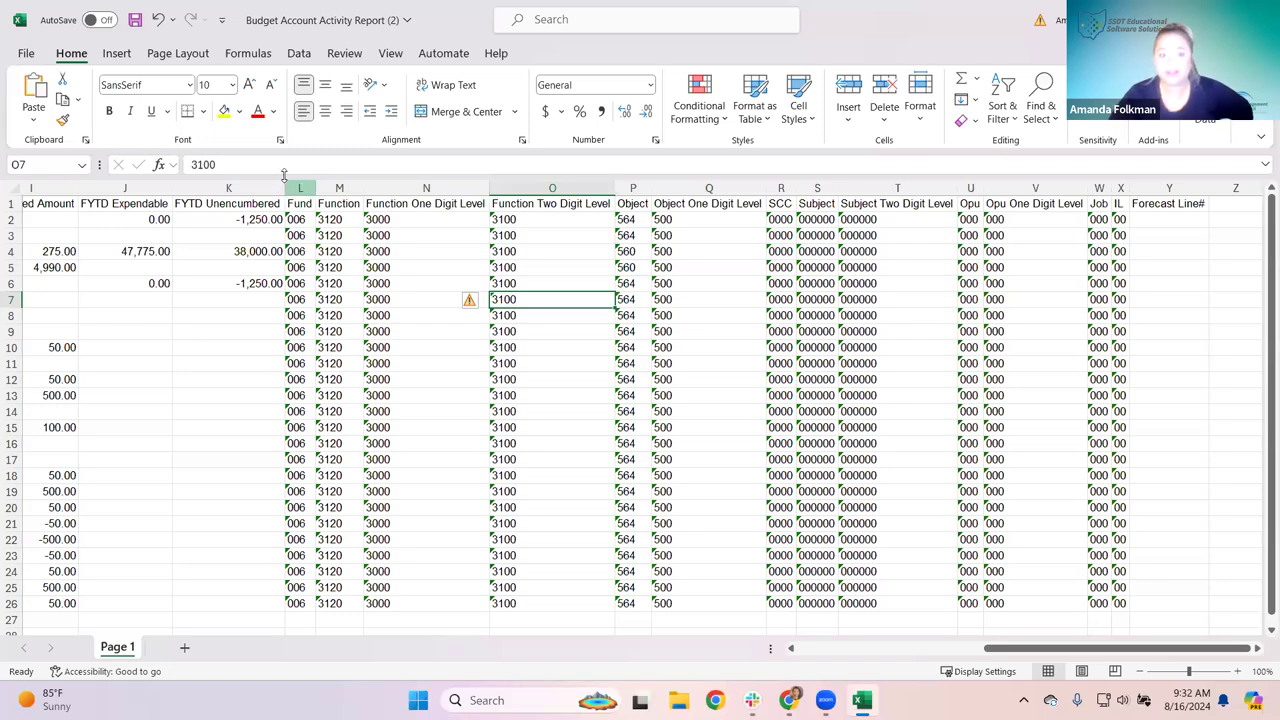
{"action": "left_click_drag", "start_coordinate": [301, 188], "coordinate": [420, 189]}
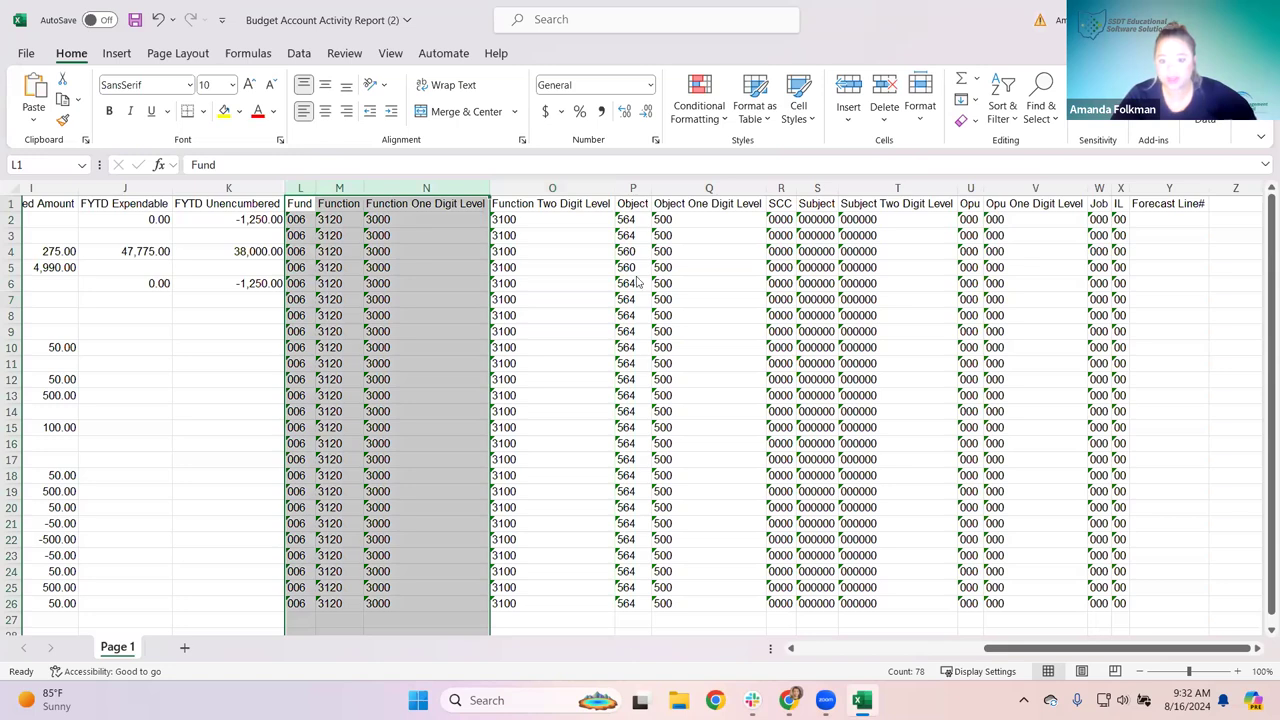
{"action": "key", "text": "super+Down"}
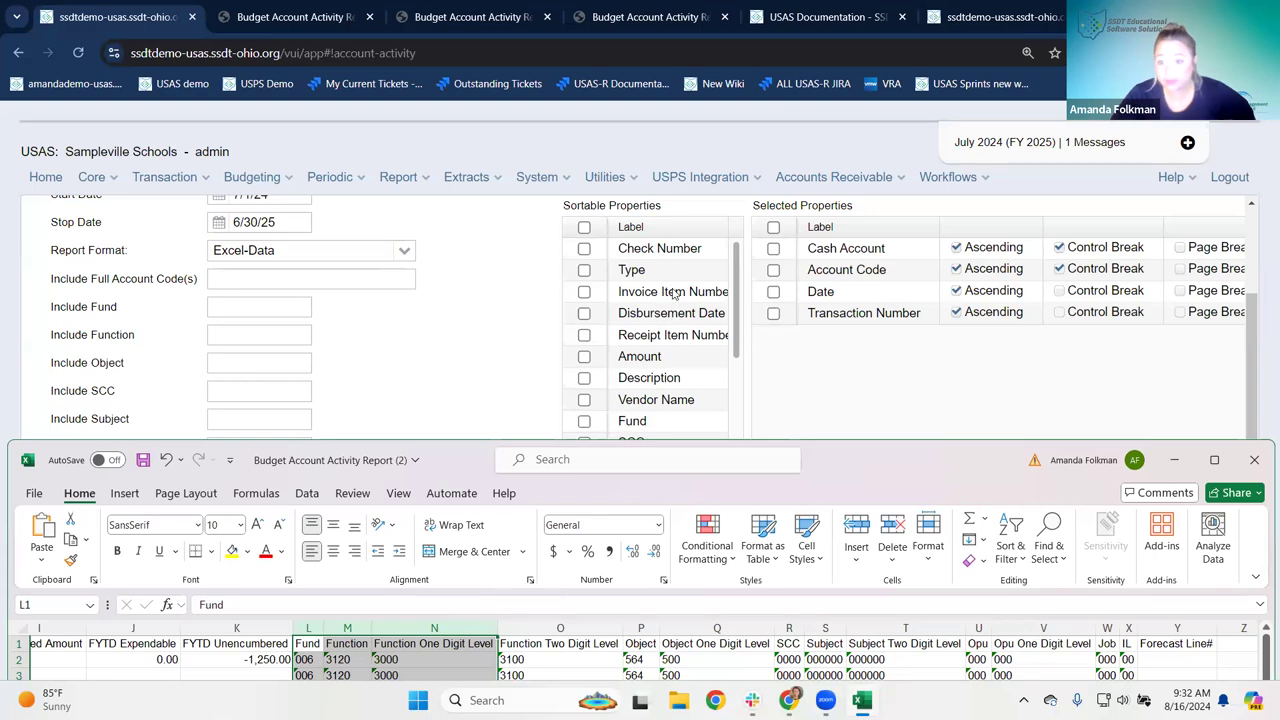
Step: Scroll to the end of Sortable Properties, maximize Excel and check Object One Digit Level 500
{"action": "scroll", "coordinate": [679, 319], "scroll_direction": "down", "scroll_amount": 3}
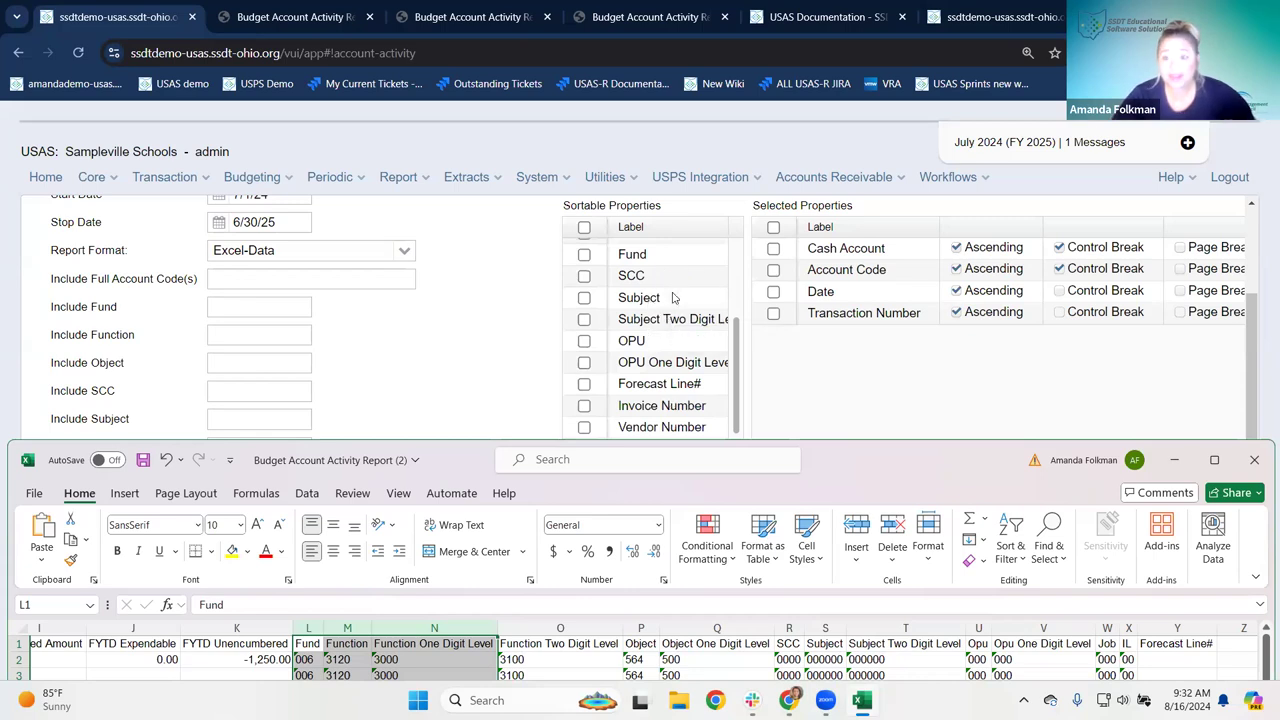
{"action": "double_click", "coordinate": [838, 463]}
{"action": "left_click", "coordinate": [698, 318]}
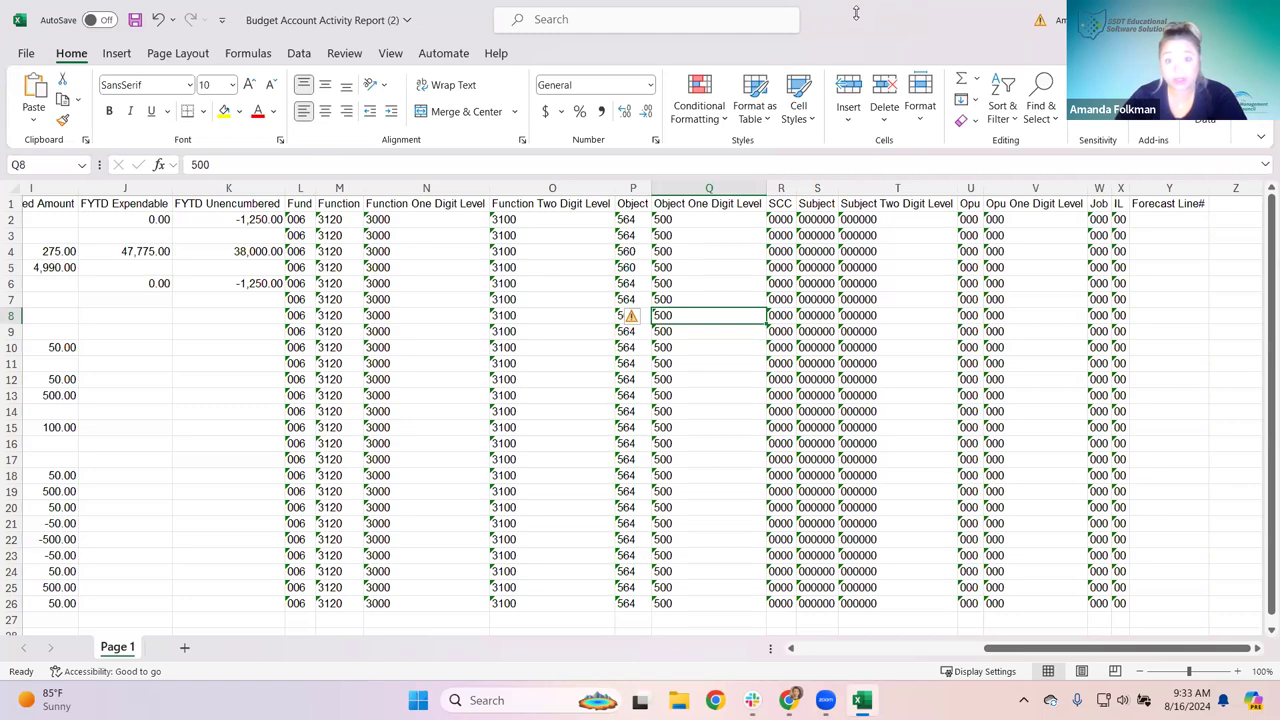
Step: Check Function 3120 in M8, scroll across the sheet, then close Excel with Alt+F4
{"action": "left_click", "coordinate": [357, 321]}
{"action": "left_click_drag", "start_coordinate": [993, 648], "coordinate": [860, 648]}
{"action": "left_click_drag", "start_coordinate": [611, 598], "coordinate": [166, 332]}
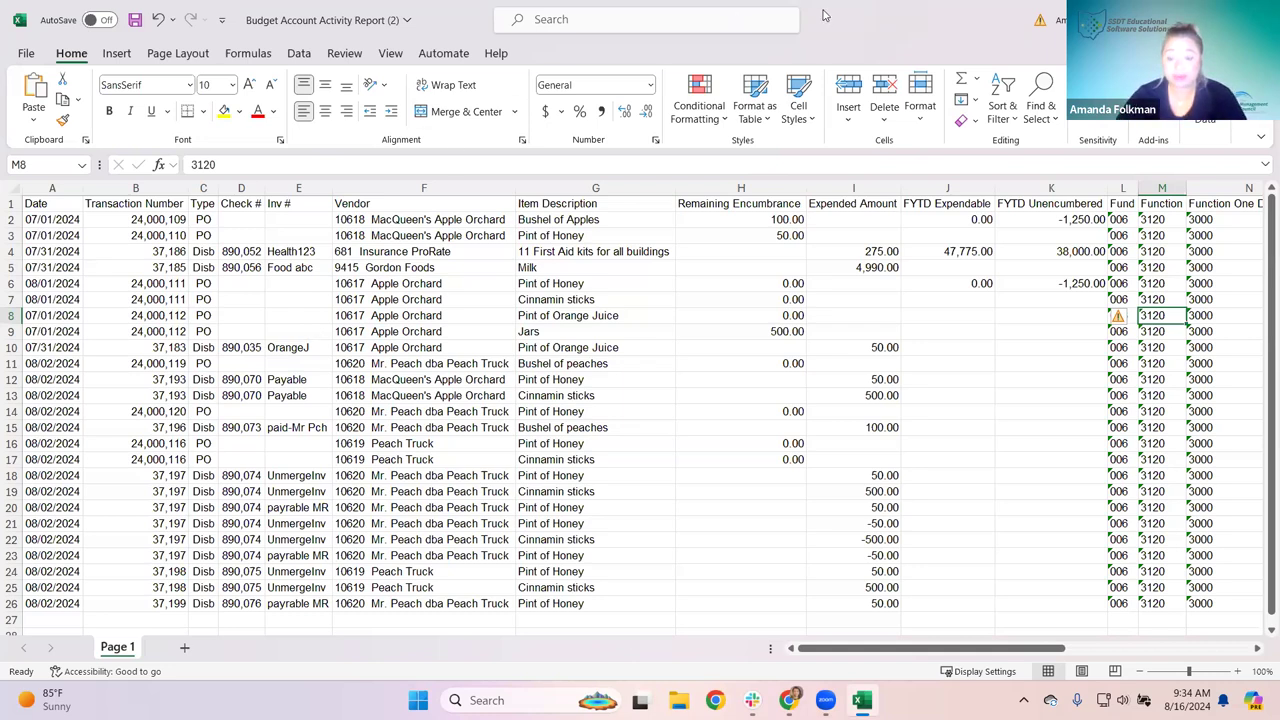
{"action": "left_click_drag", "start_coordinate": [827, 651], "coordinate": [757, 276]}
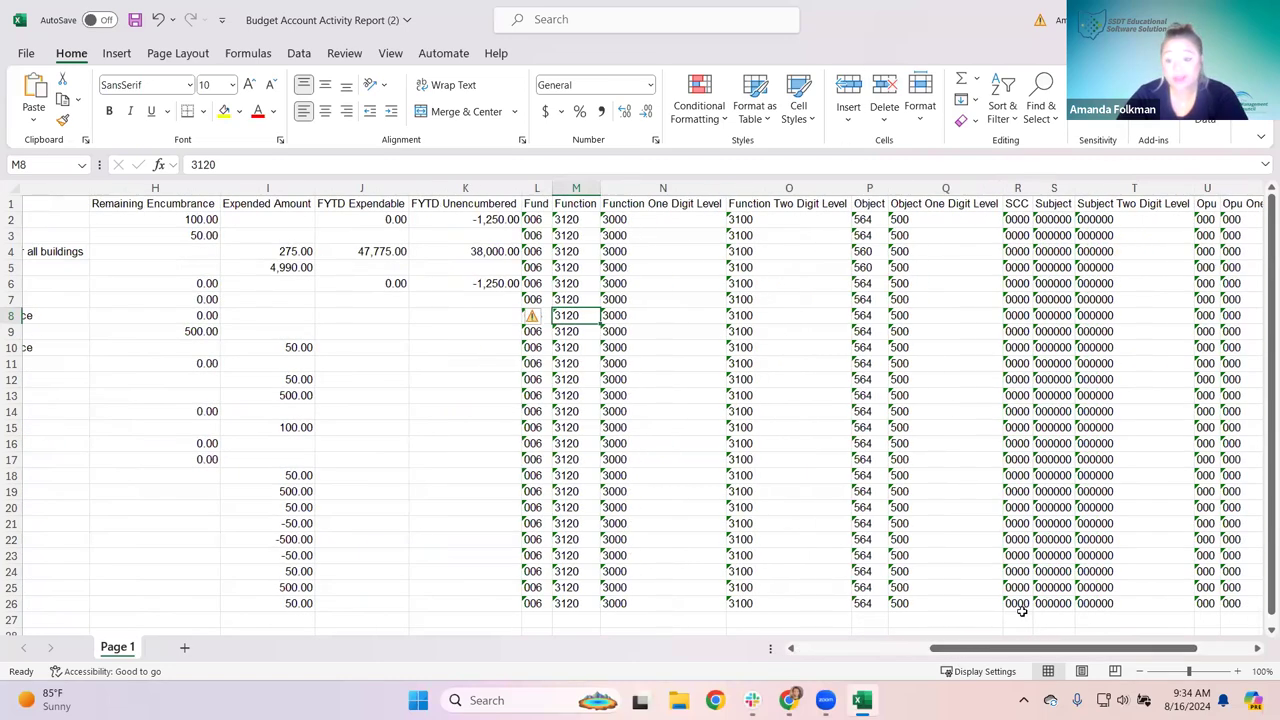
{"action": "left_click_drag", "start_coordinate": [1012, 652], "coordinate": [703, 652]}
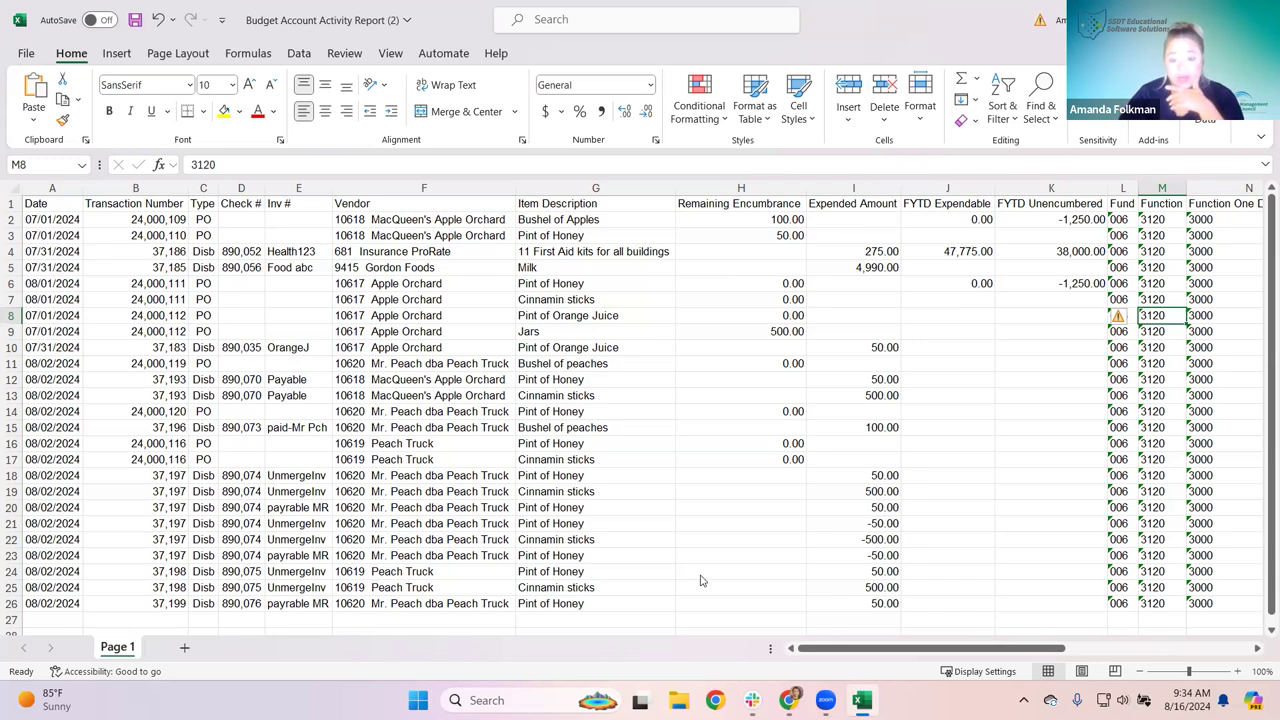
{"action": "key", "text": "alt+F4"}
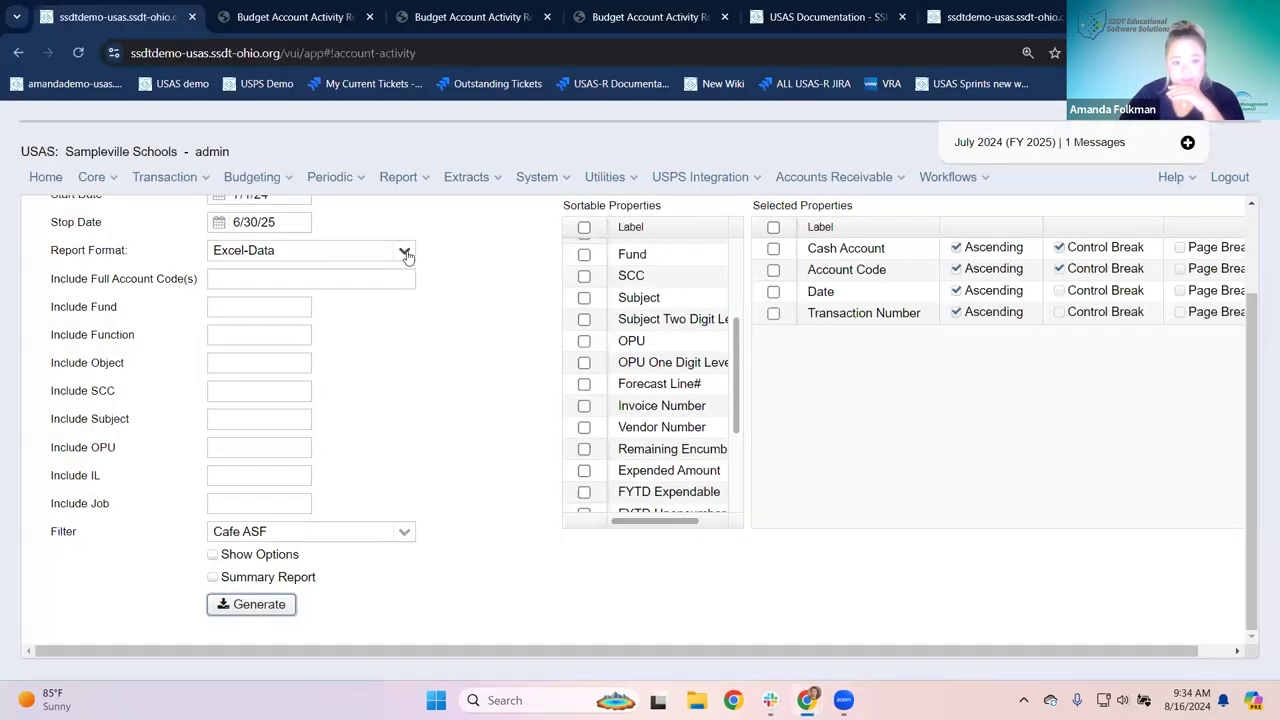
Step: Generate the report as Comma Separated Values and open the downloaded .csv file
{"action": "left_click", "coordinate": [406, 256]}
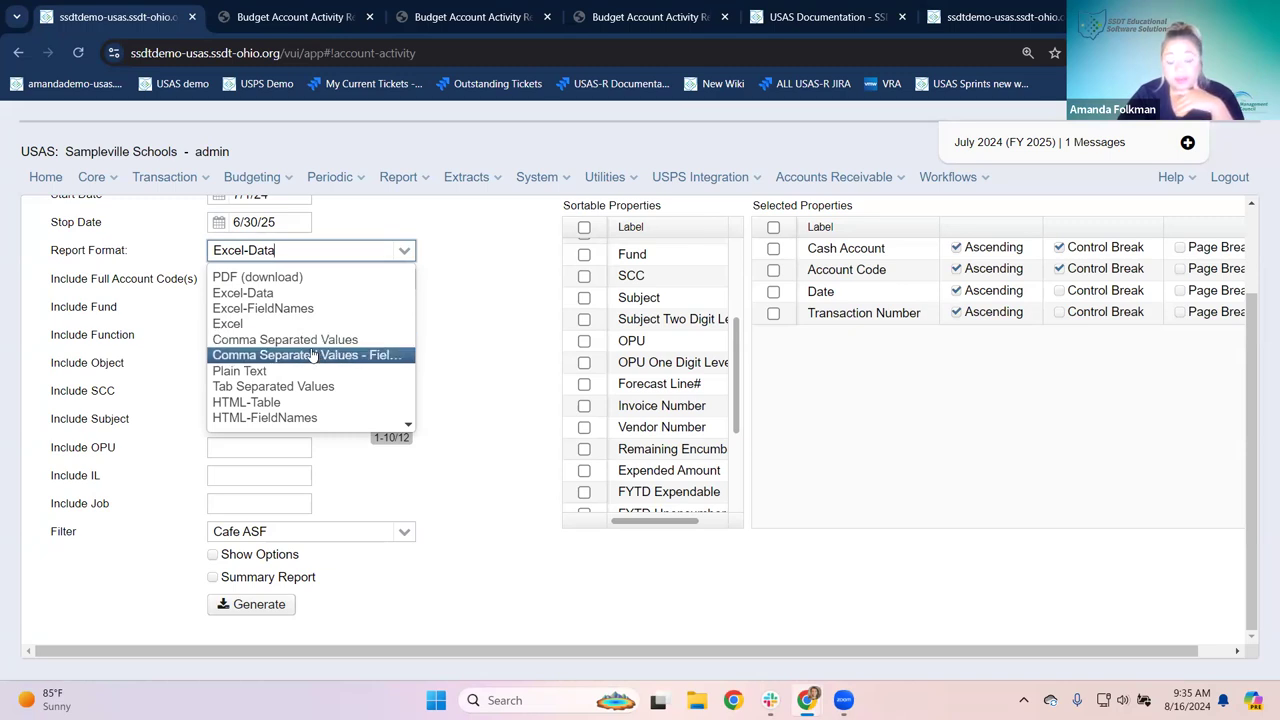
{"action": "left_click", "coordinate": [309, 339]}
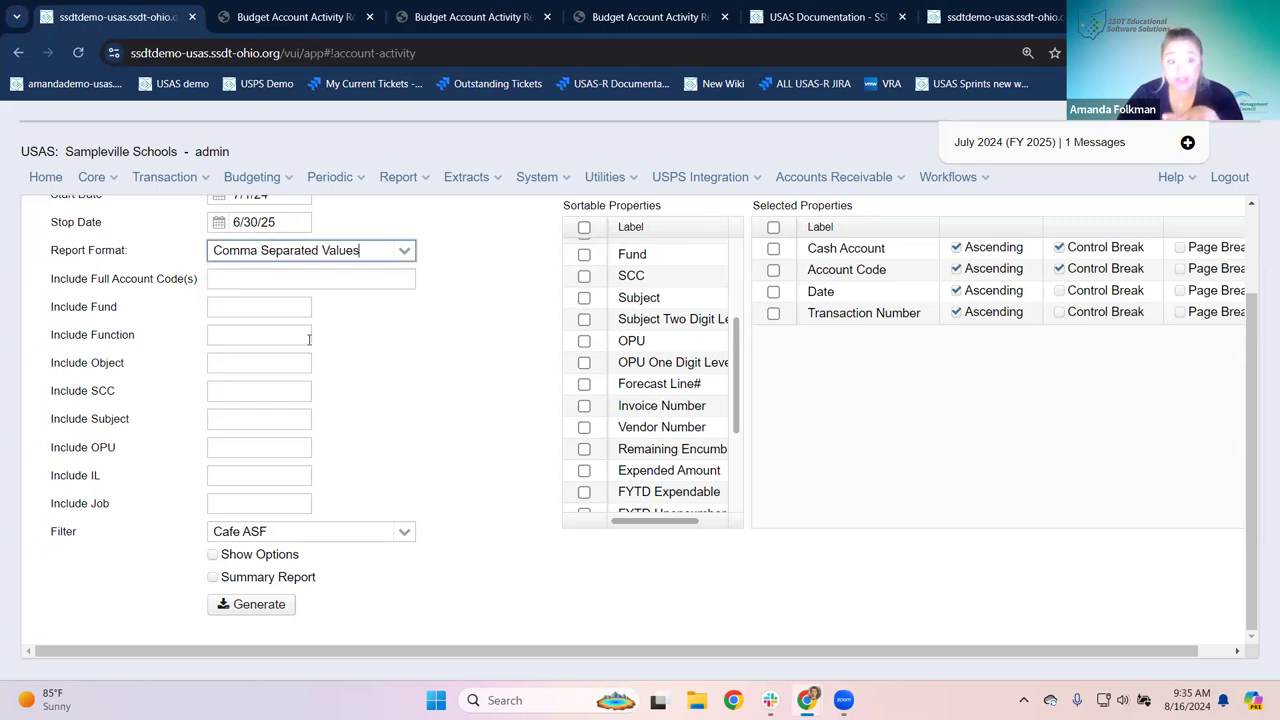
{"action": "left_click", "coordinate": [245, 605]}
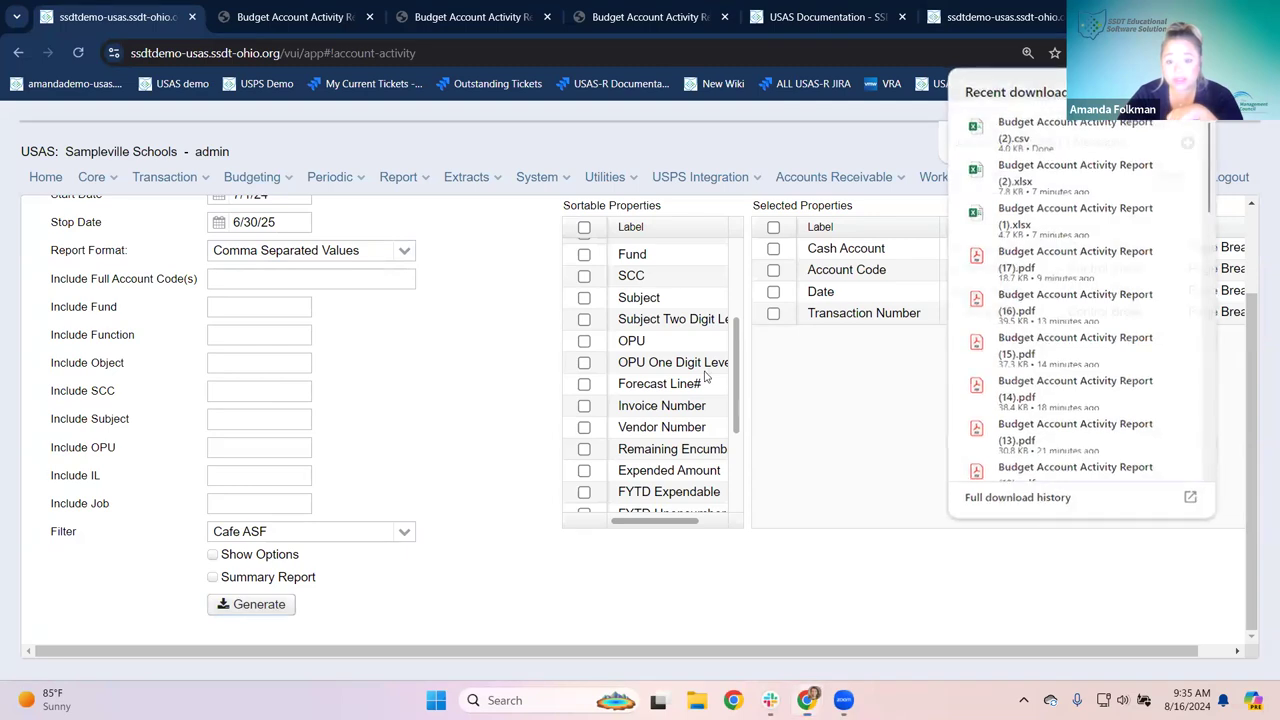
{"action": "left_click", "coordinate": [970, 130]}
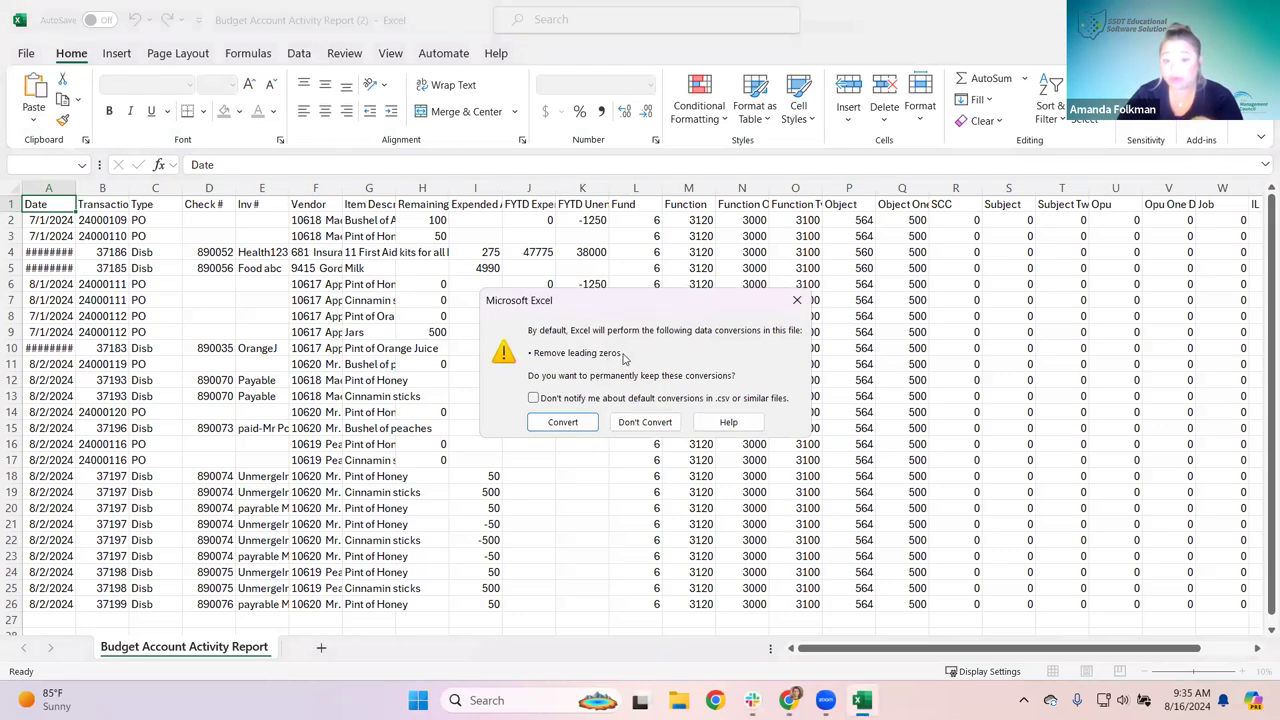
Step: Choose Don't Convert so the CSV keeps leading zeros like Fund 006
{"action": "left_click", "coordinate": [644, 422]}
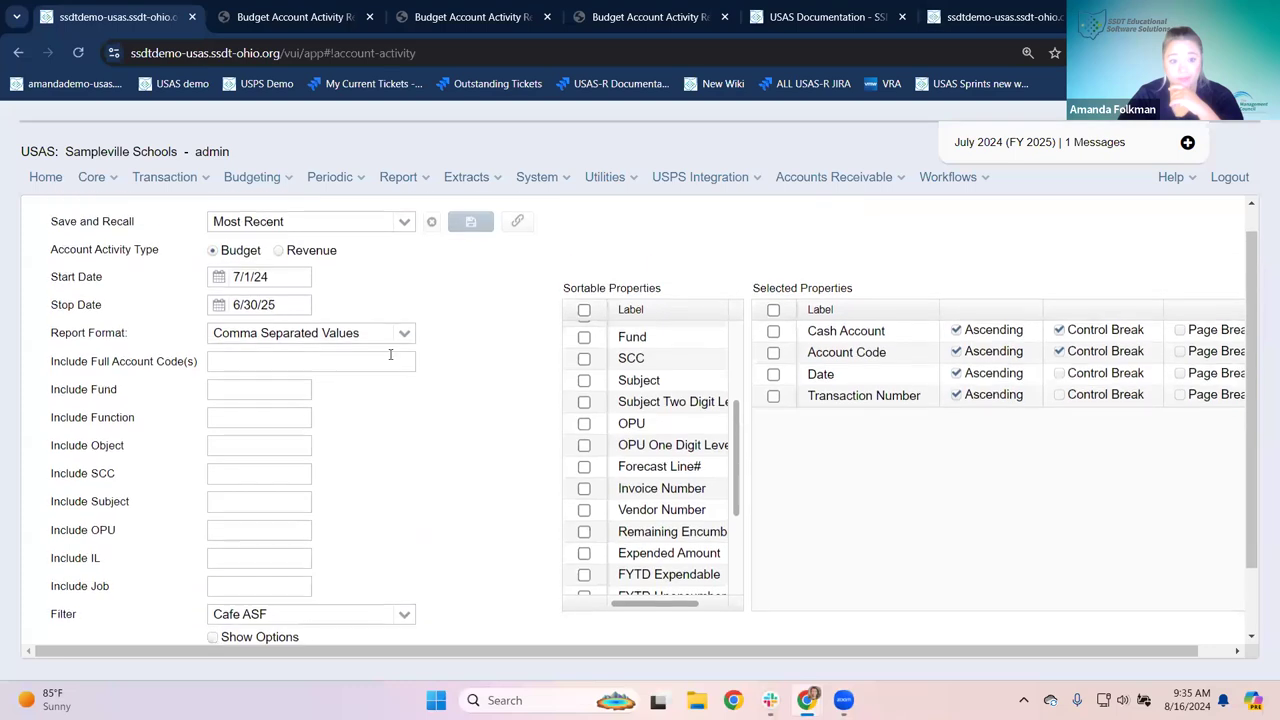
Step: Switch Report Format to Excel, generate the report and open the downloaded .xls
{"action": "left_click", "coordinate": [404, 333]}
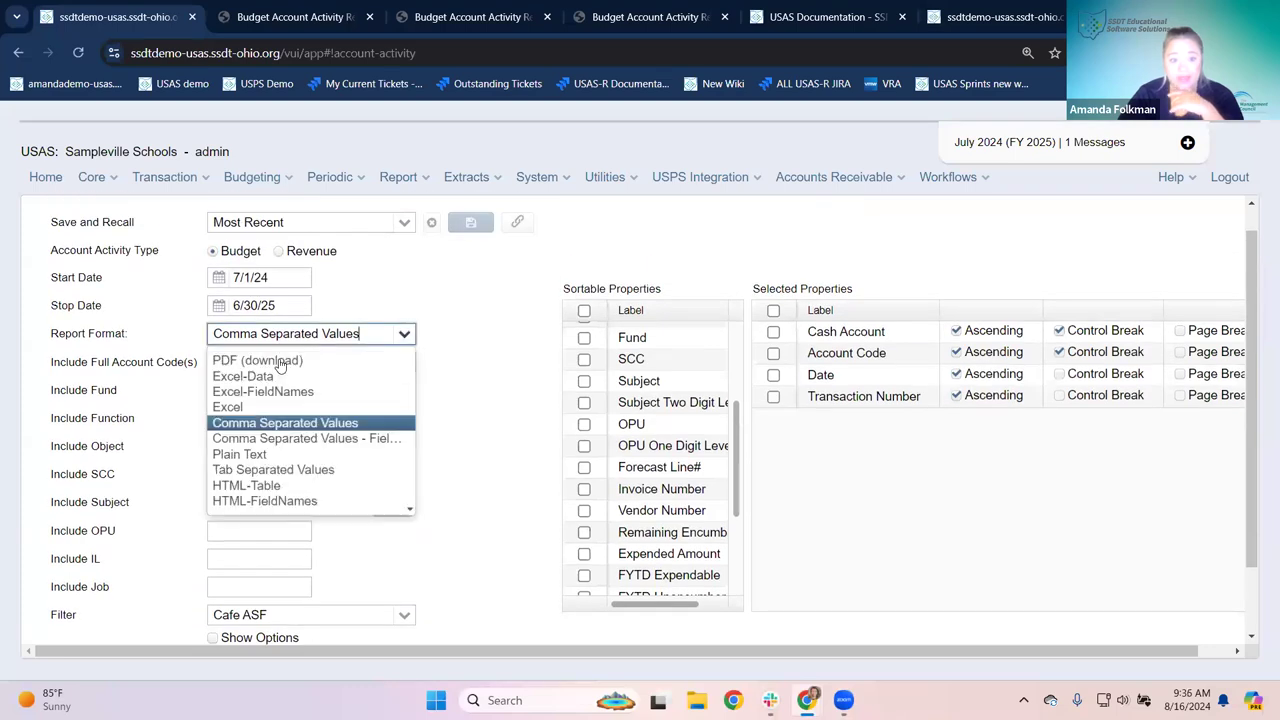
{"action": "left_click", "coordinate": [247, 409]}
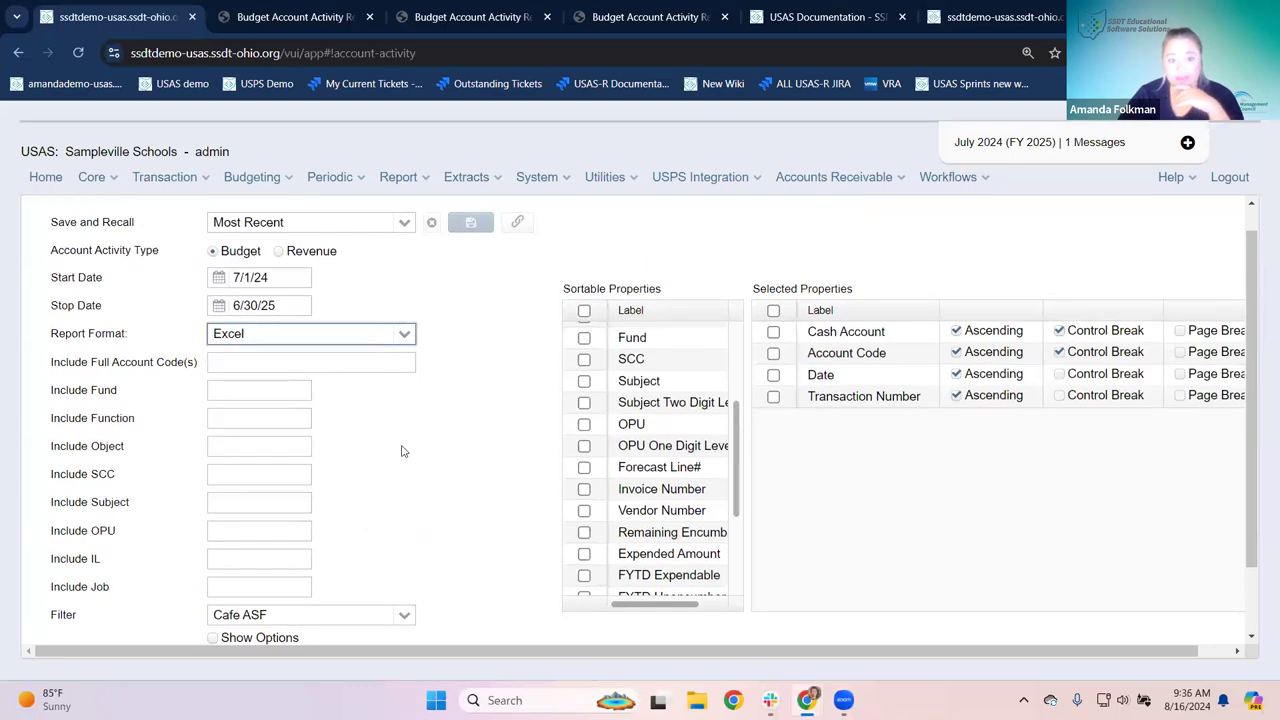
{"action": "scroll", "coordinate": [401, 451], "scroll_direction": "down", "scroll_amount": 2}
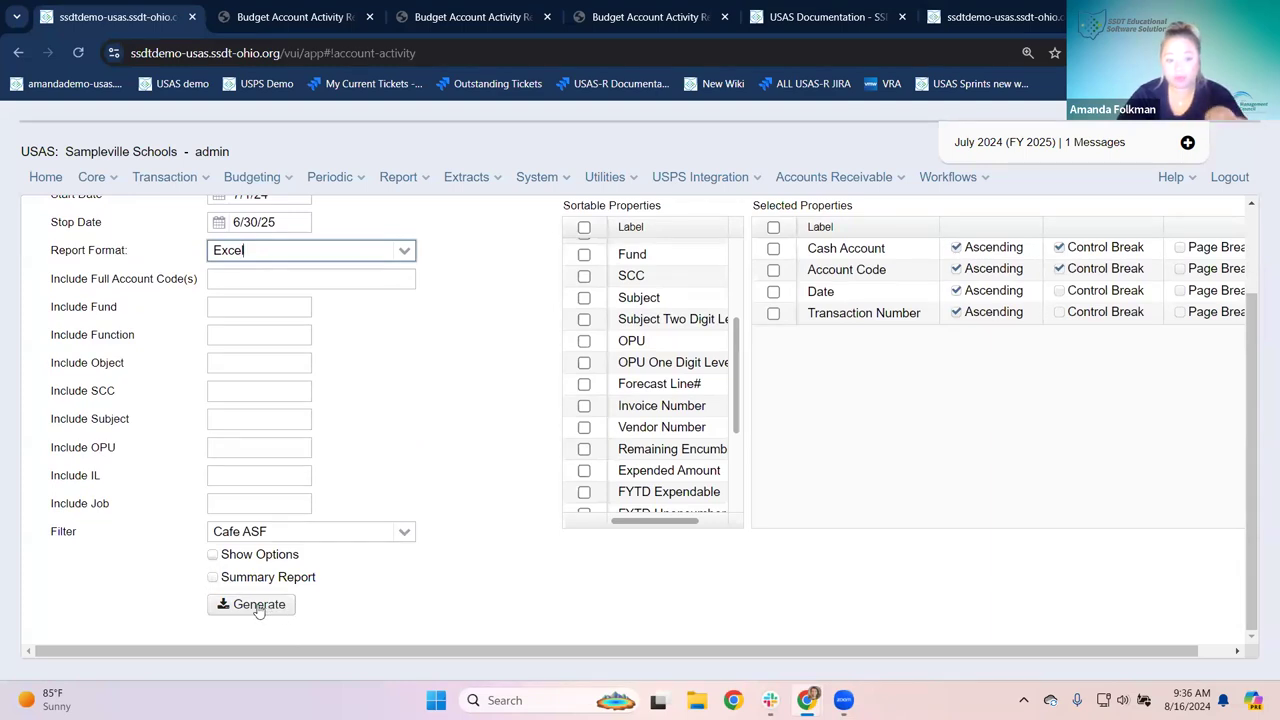
{"action": "left_click", "coordinate": [258, 604]}
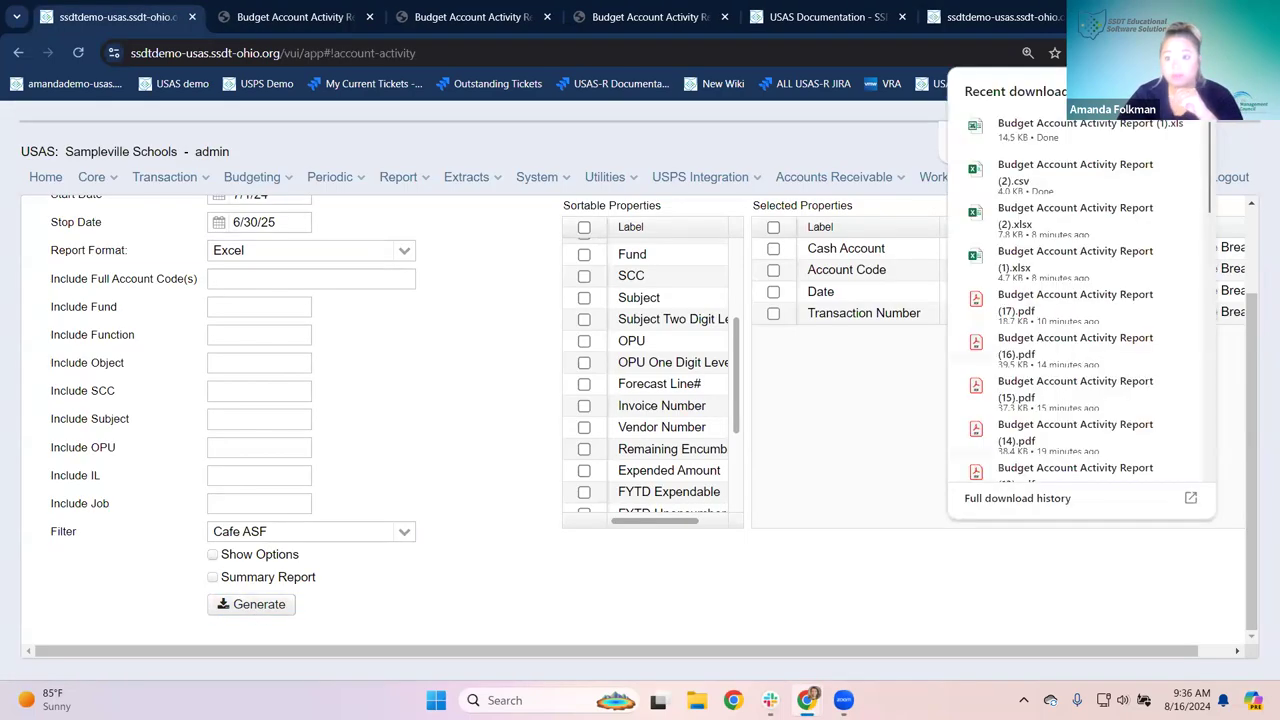
{"action": "left_click", "coordinate": [968, 124]}
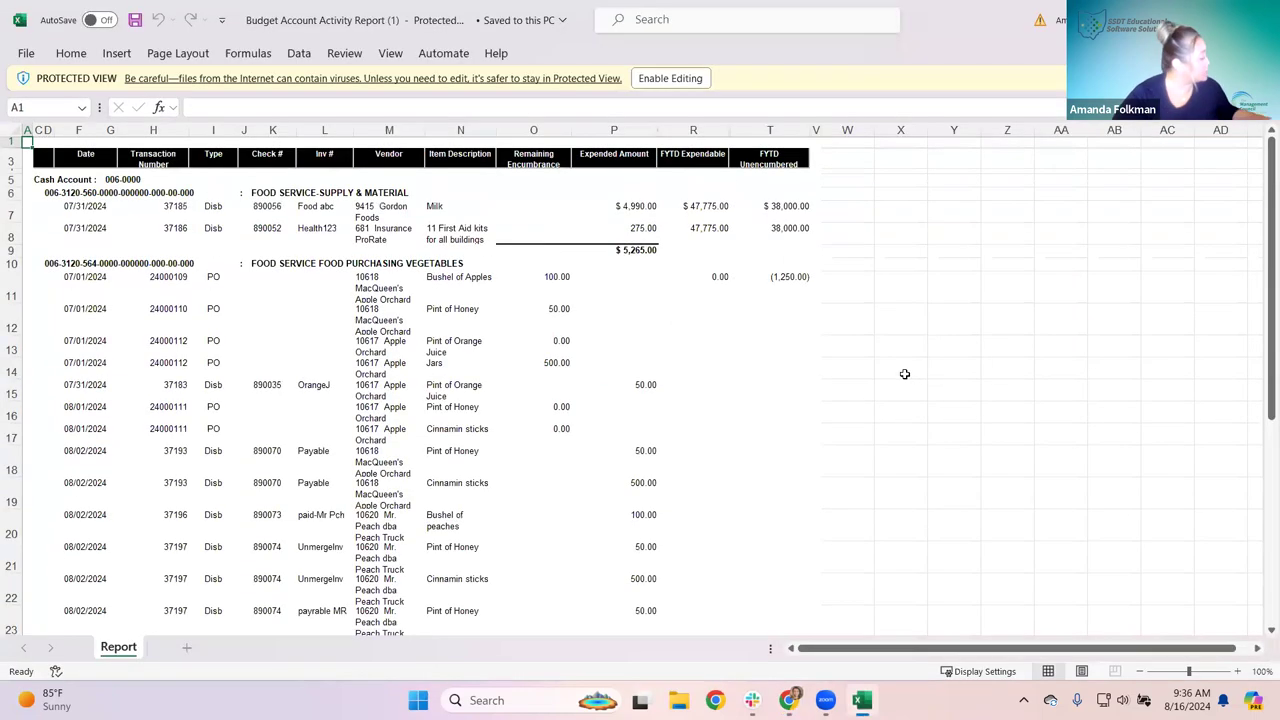
{"action": "left_click", "coordinate": [659, 78]}
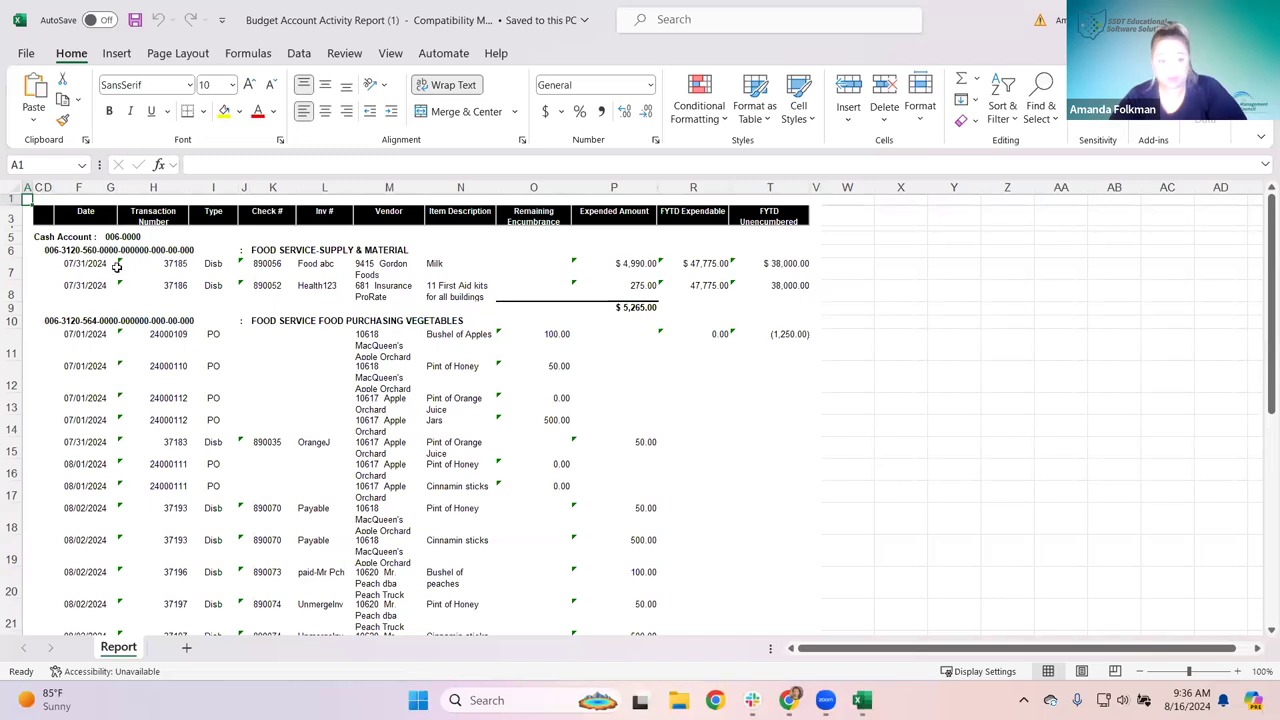
{"action": "left_click", "coordinate": [47, 233]}
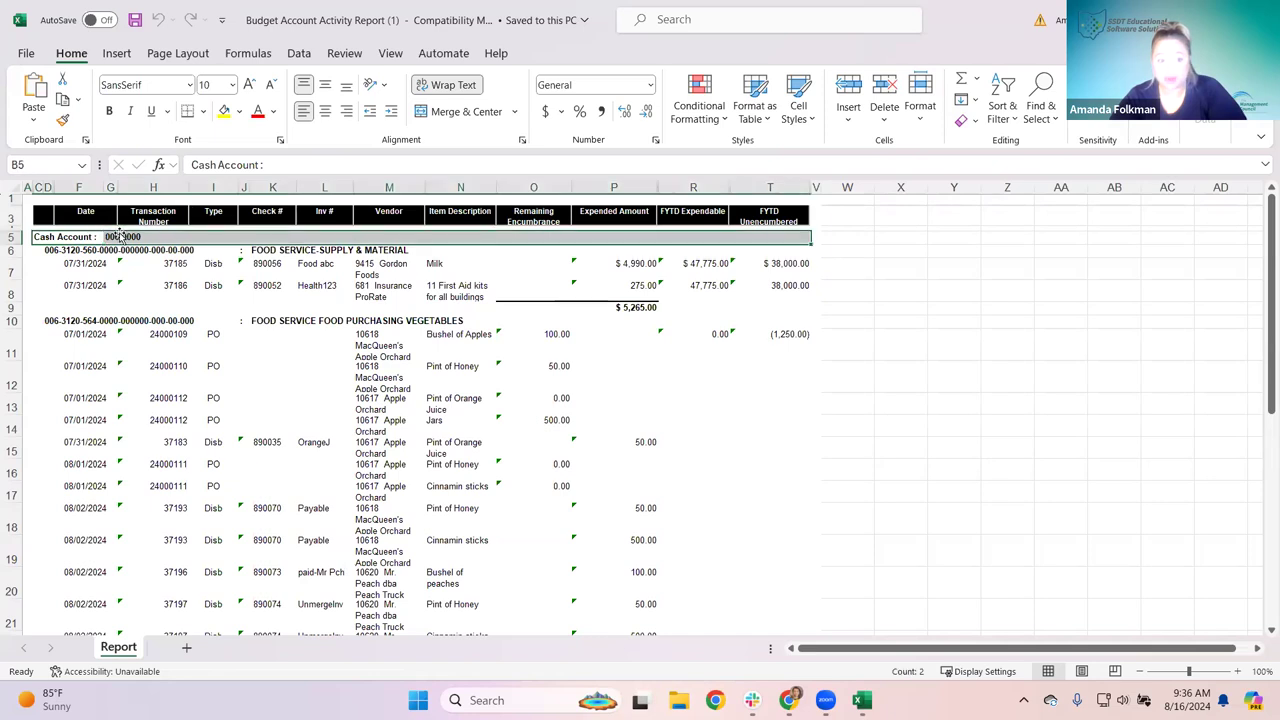
{"action": "left_click", "coordinate": [87, 250]}
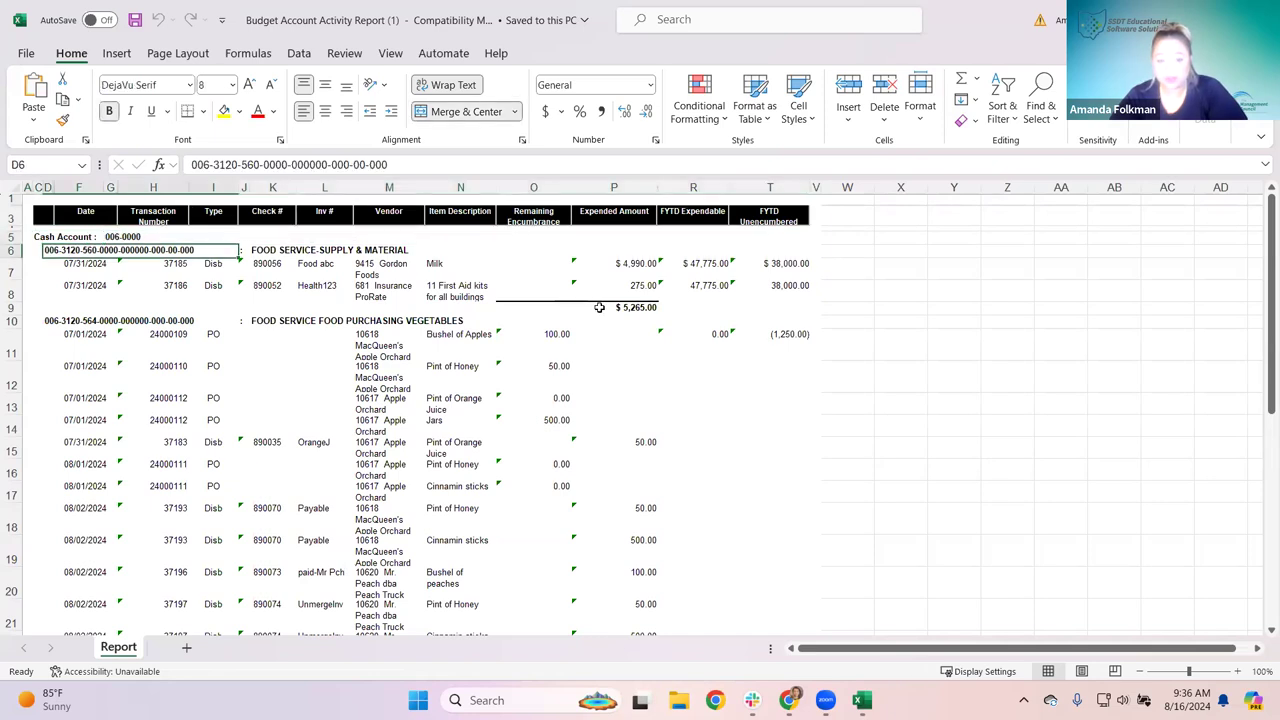
{"action": "left_click", "coordinate": [632, 310]}
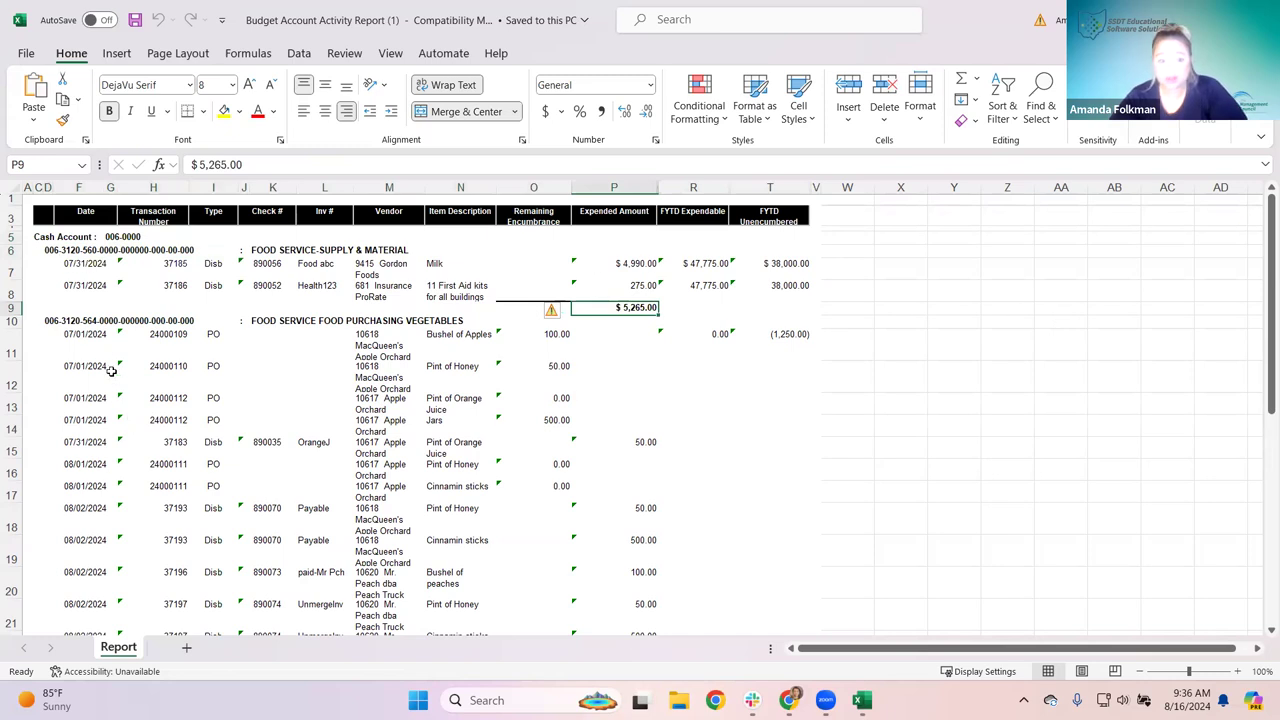
{"action": "left_click_drag", "start_coordinate": [80, 336], "coordinate": [655, 385]}
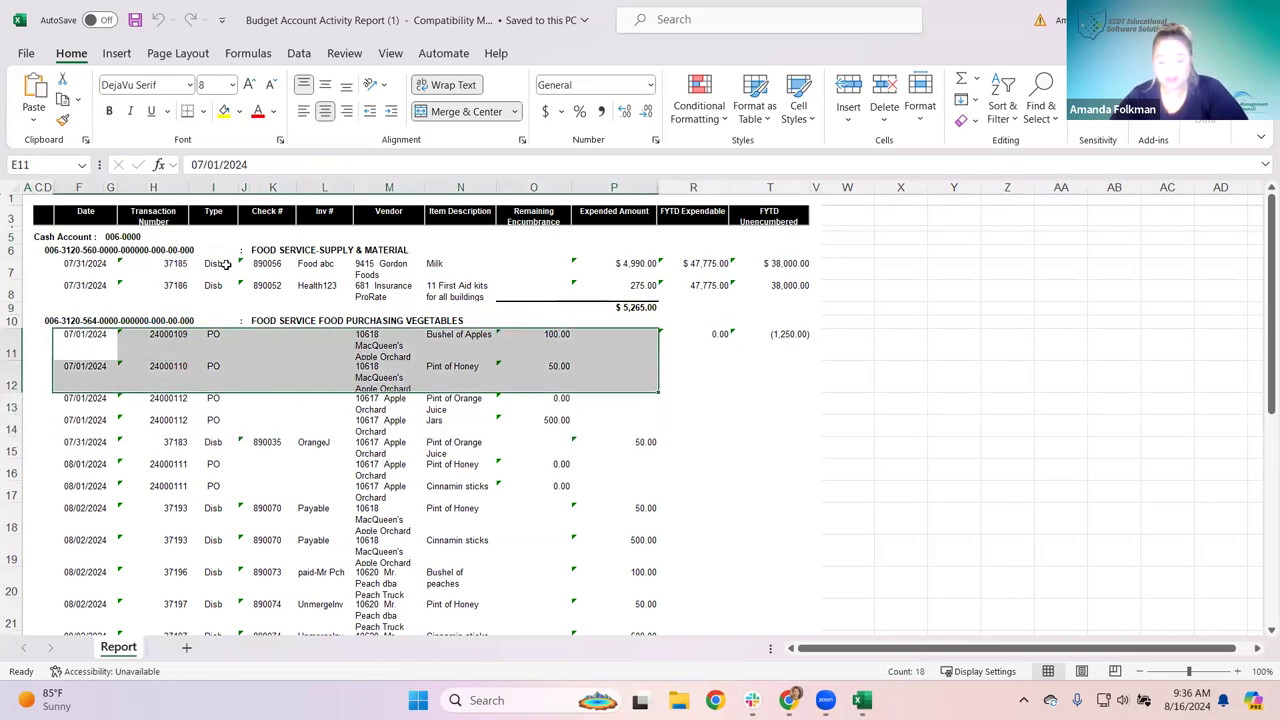
{"action": "left_click", "coordinate": [1038, 366]}
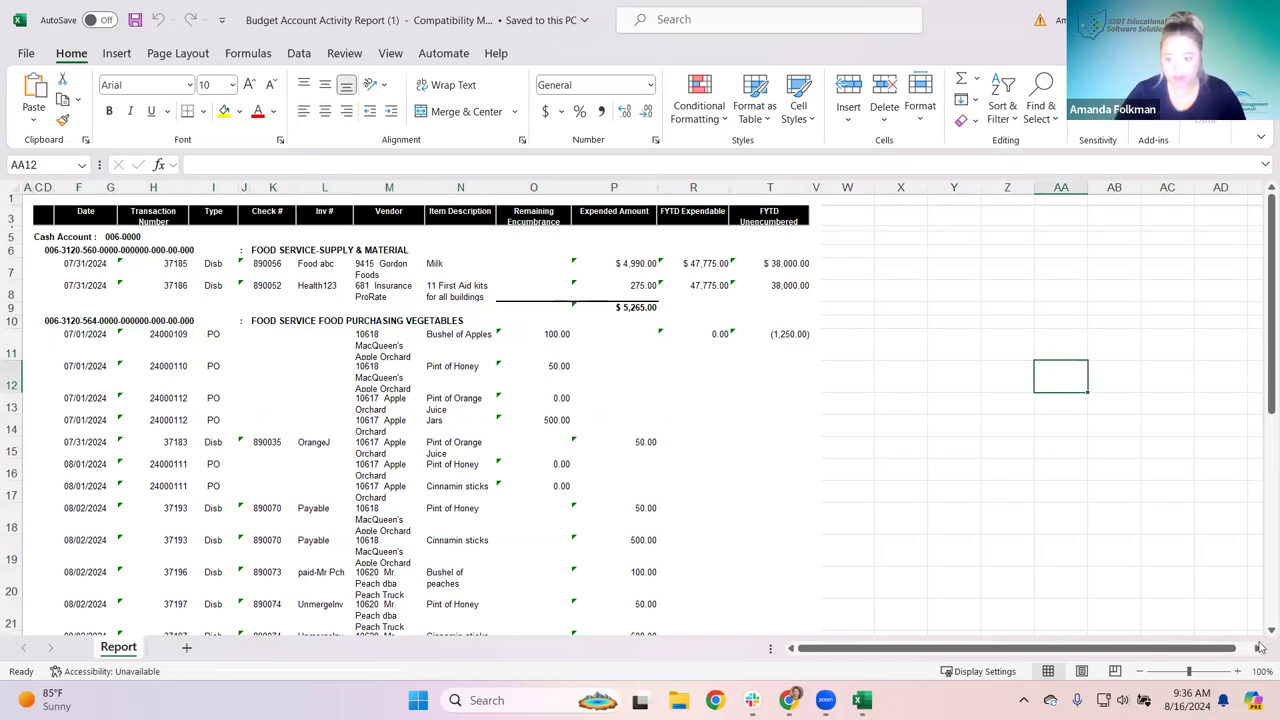
{"action": "left_click", "coordinate": [1238, 671]}
{"action": "left_click", "coordinate": [1239, 671]}
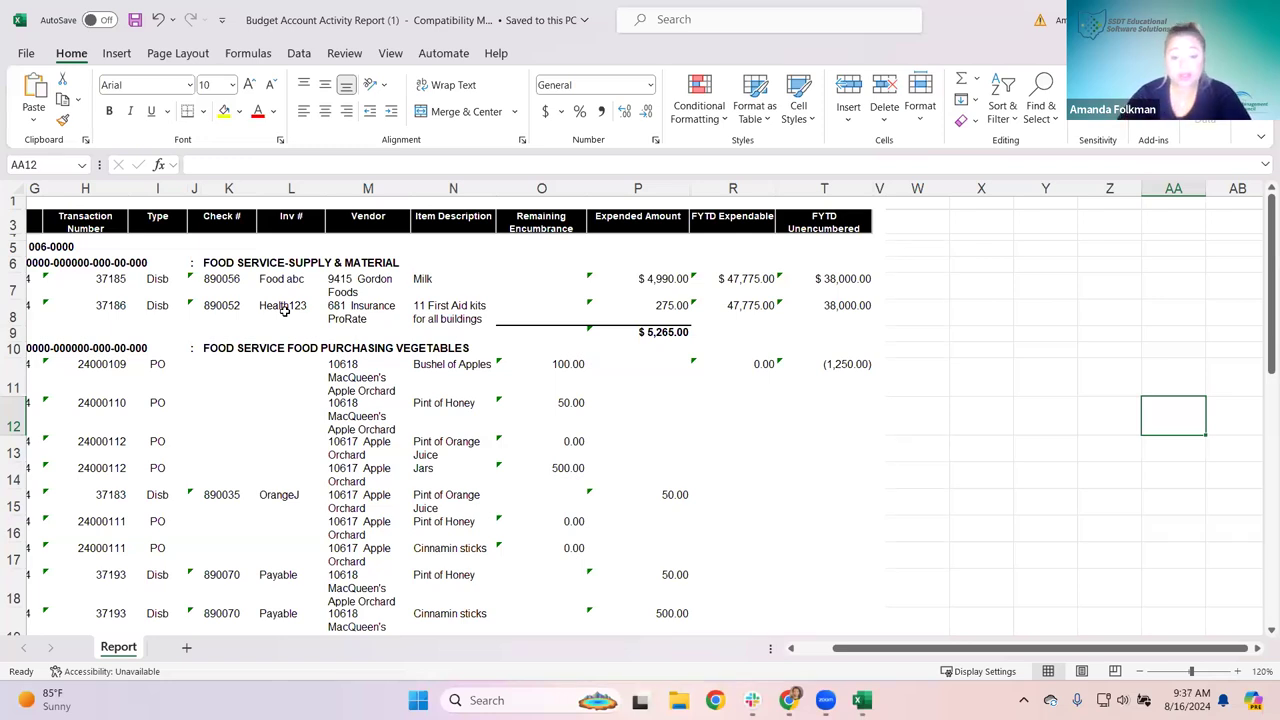
{"action": "left_click_drag", "start_coordinate": [946, 650], "coordinate": [760, 595]}
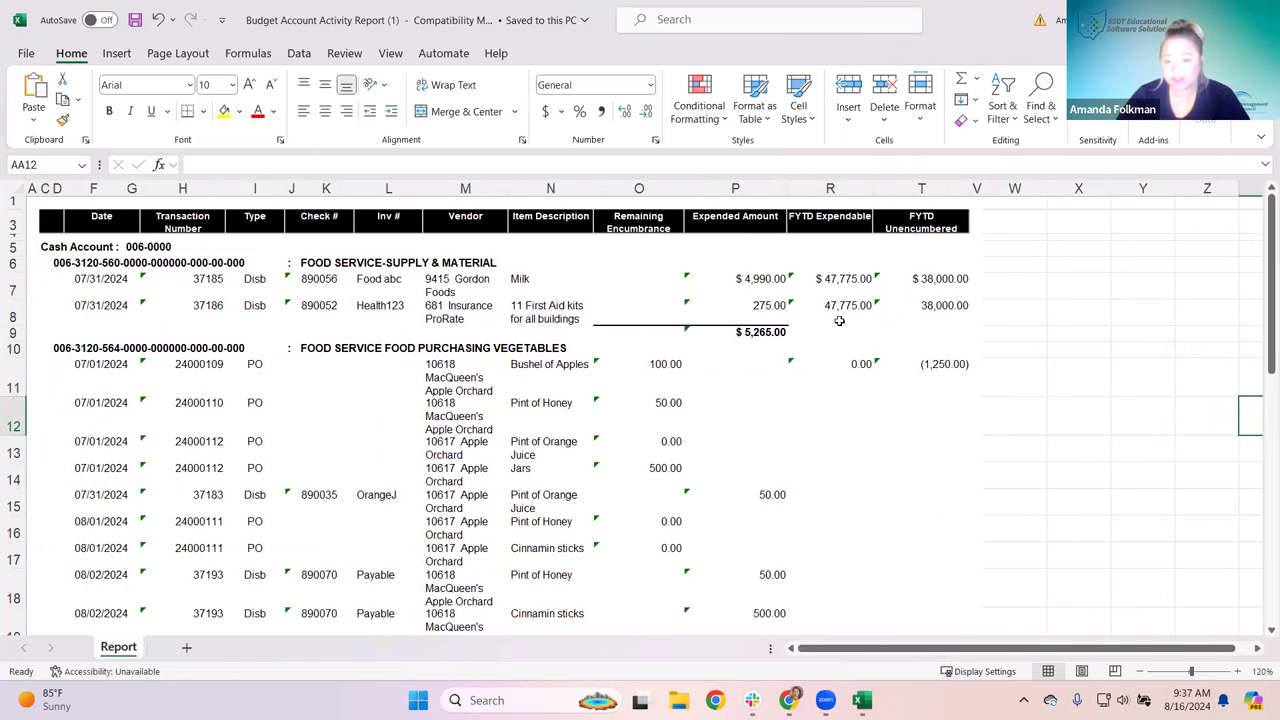
{"action": "left_click", "coordinate": [839, 320]}
{"action": "left_click", "coordinate": [840, 279]}
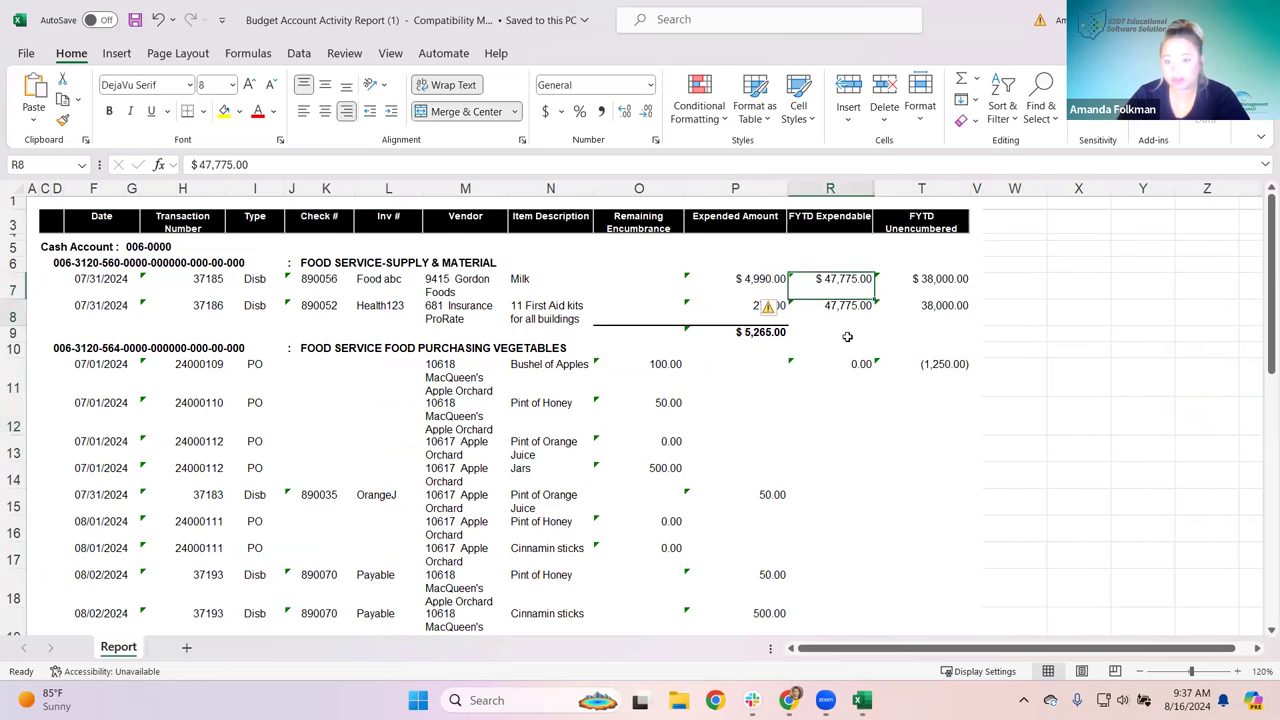
{"action": "left_click", "coordinate": [847, 337]}
{"action": "type", "text": "="}
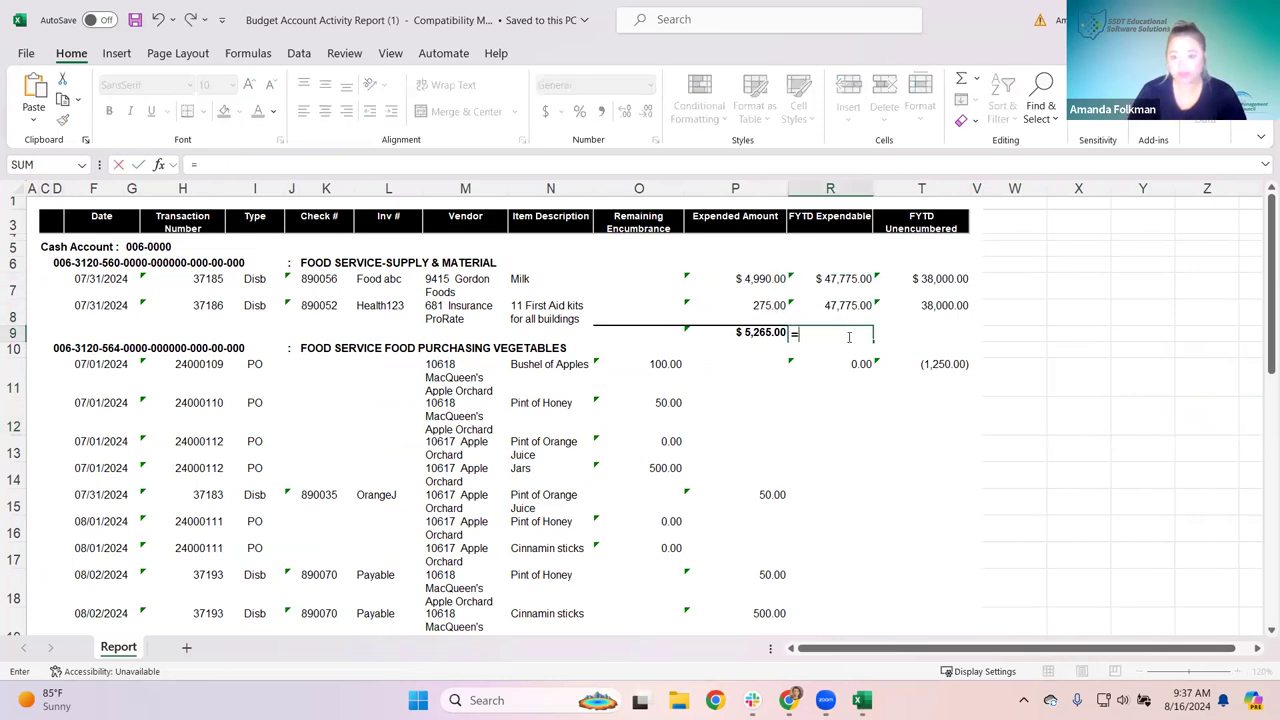
{"action": "left_click", "coordinate": [840, 279]}
{"action": "type", "text": "+"}
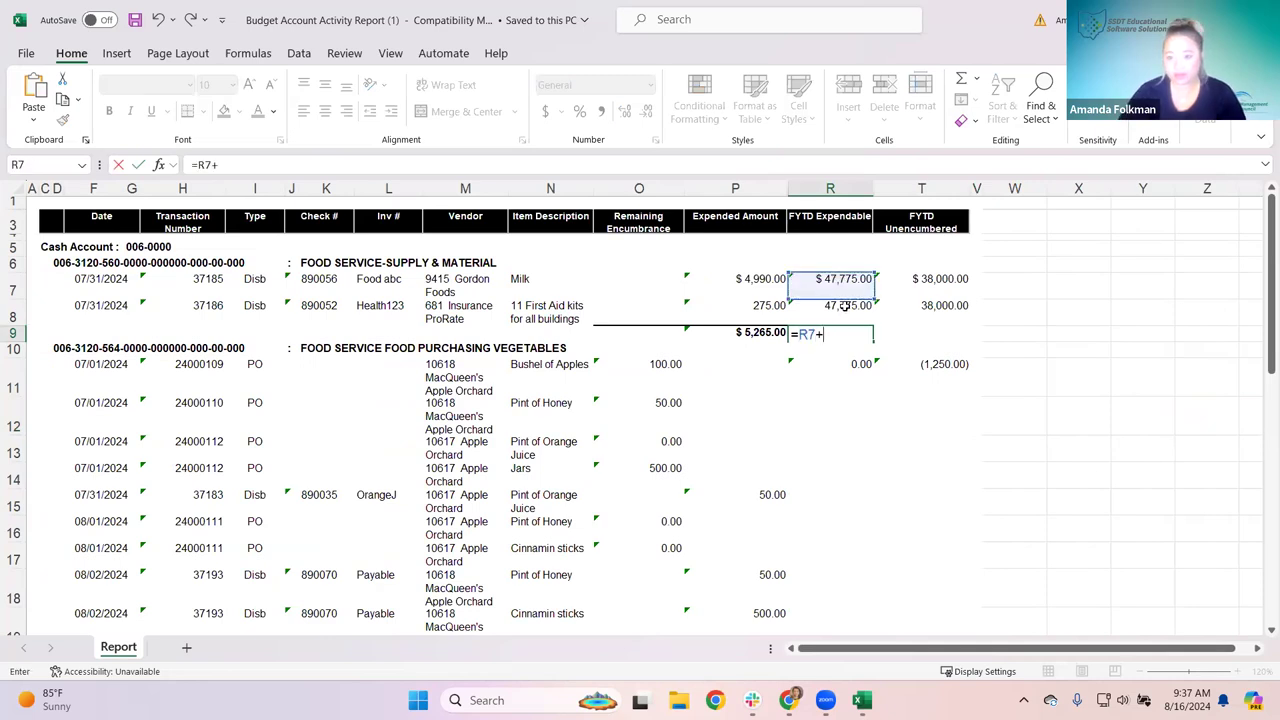
{"action": "left_click", "coordinate": [845, 312]}
{"action": "key", "text": "Return"}
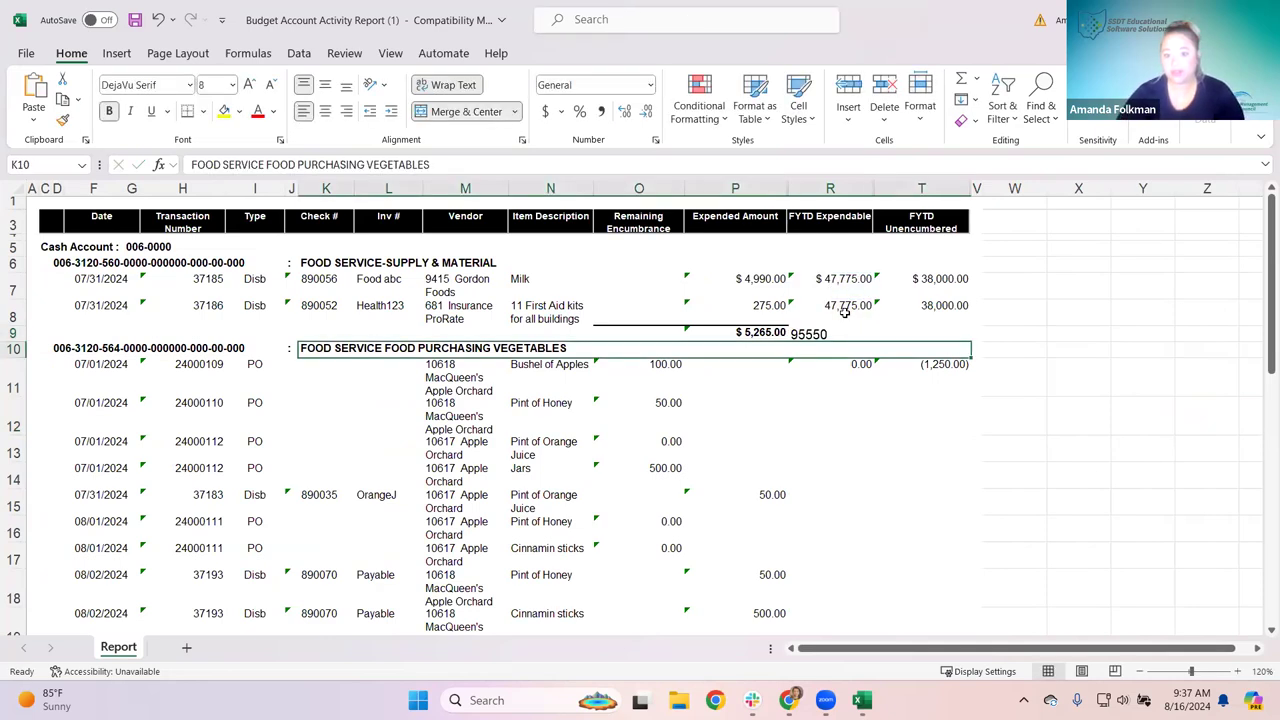
{"action": "left_click", "coordinate": [857, 336]}
{"action": "key", "text": "Delete"}
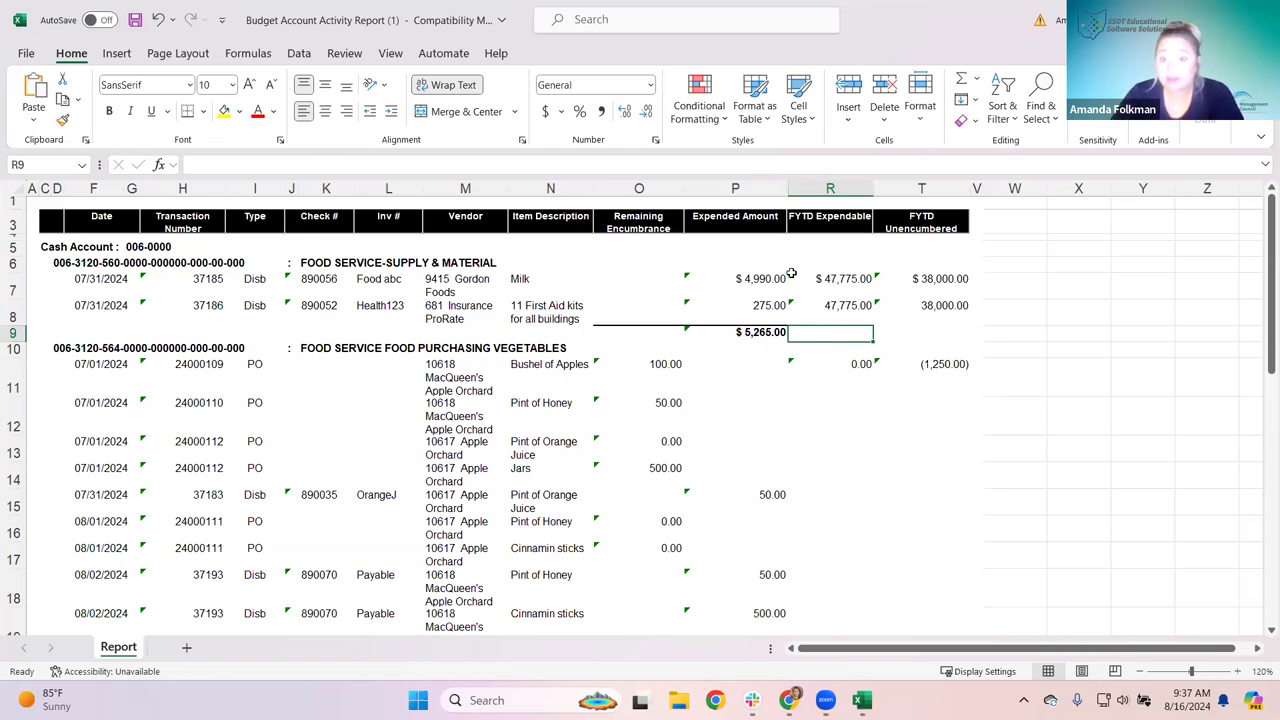
Step: Convert the text amounts starting at 4,990.00 in P7 to numbers
{"action": "left_click", "coordinate": [714, 279]}
{"action": "left_click", "coordinate": [805, 302], "text": "shift"}
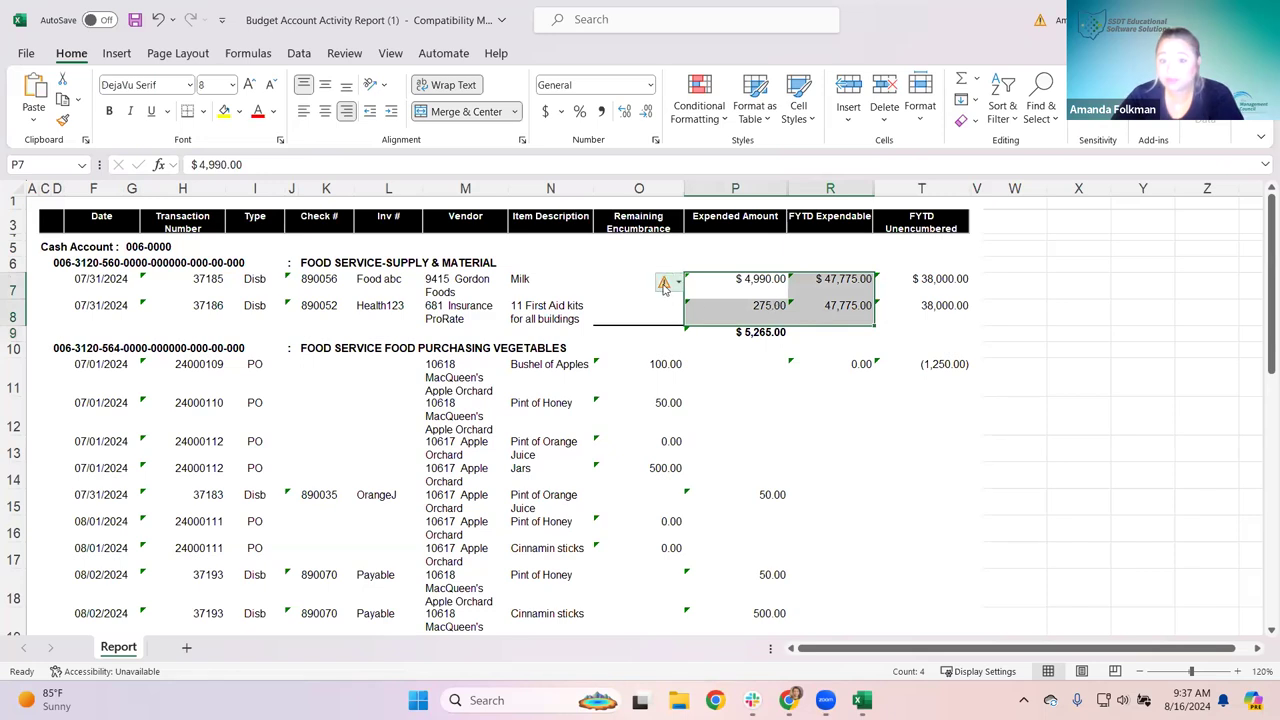
{"action": "mouse_move", "coordinate": [670, 290]}
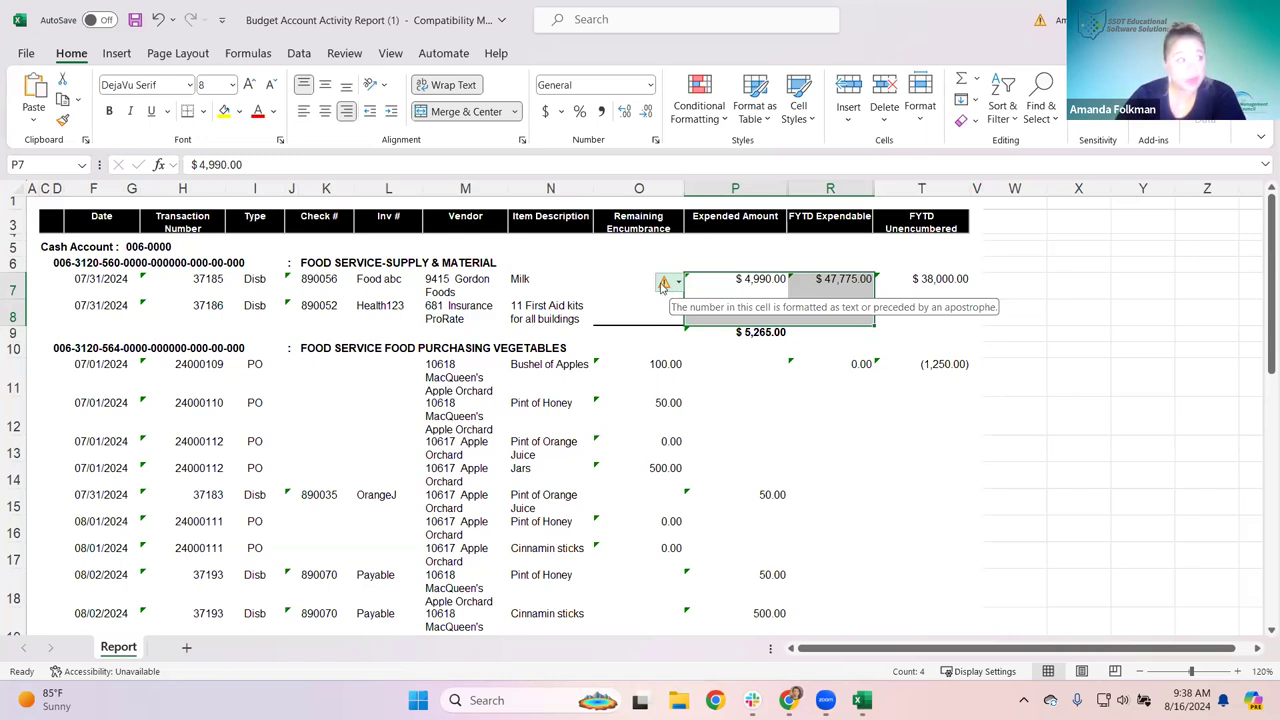
{"action": "left_click", "coordinate": [664, 284]}
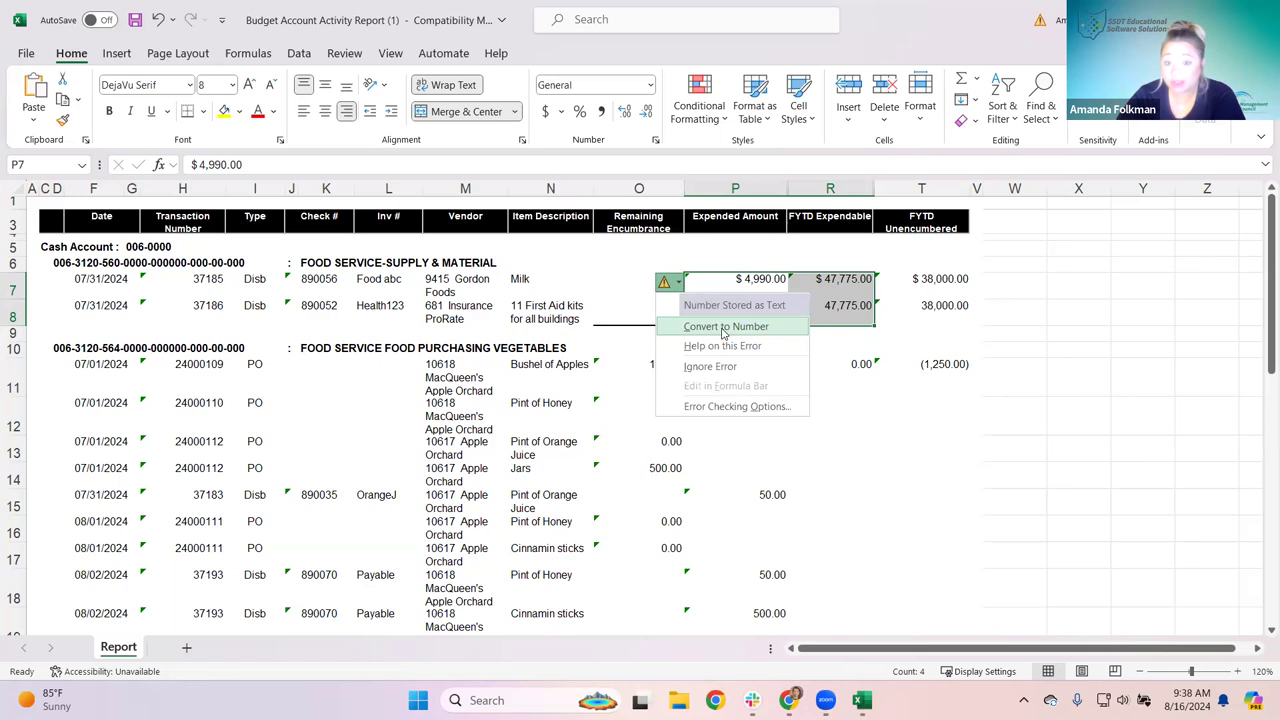
{"action": "left_click", "coordinate": [724, 333]}
{"action": "left_click", "coordinate": [870, 386]}
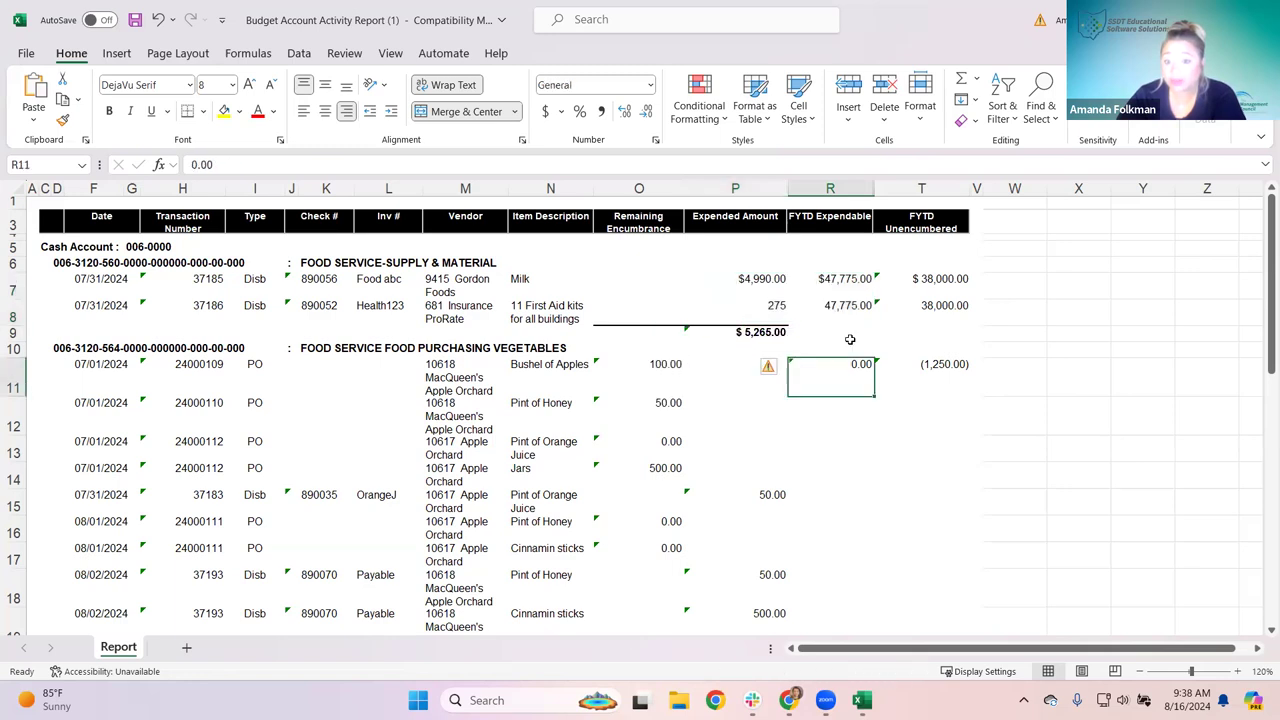
{"action": "left_click", "coordinate": [848, 335]}
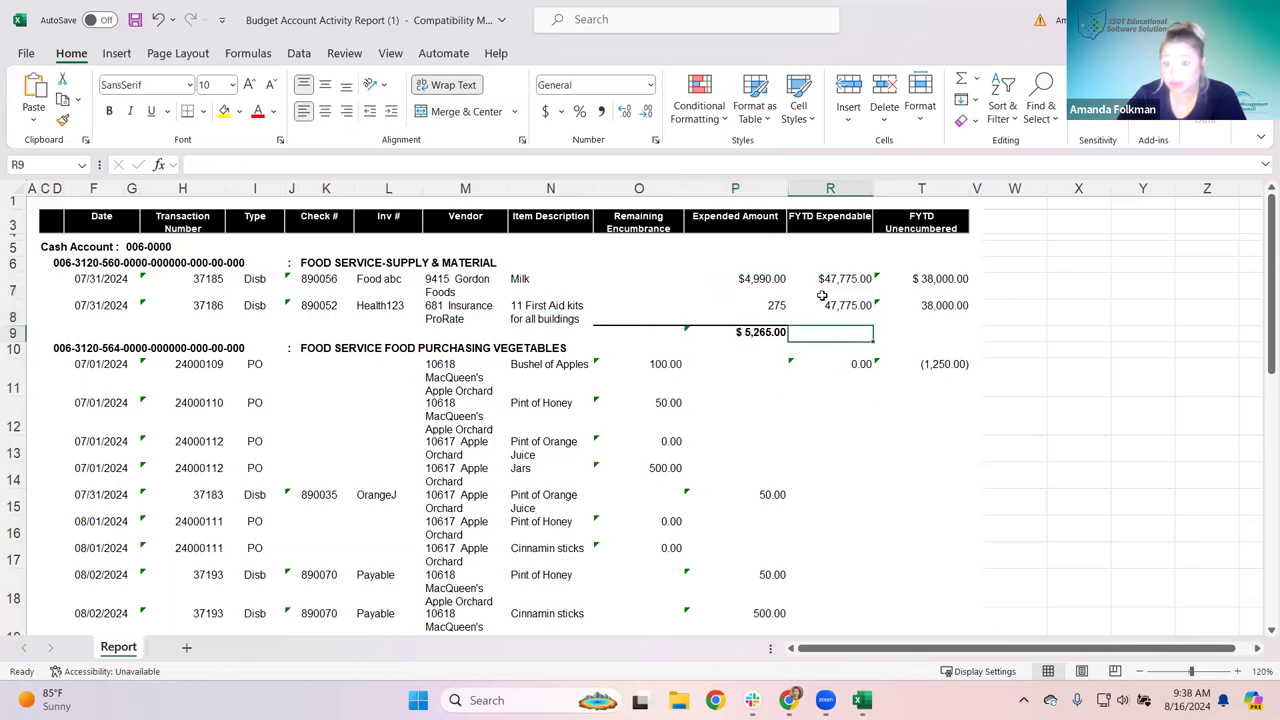
Step: Convert the vegetables section's encumbrance and expended amounts to numbers
{"action": "left_click_drag", "start_coordinate": [629, 364], "coordinate": [700, 545]}
{"action": "mouse_move", "coordinate": [572, 208]}
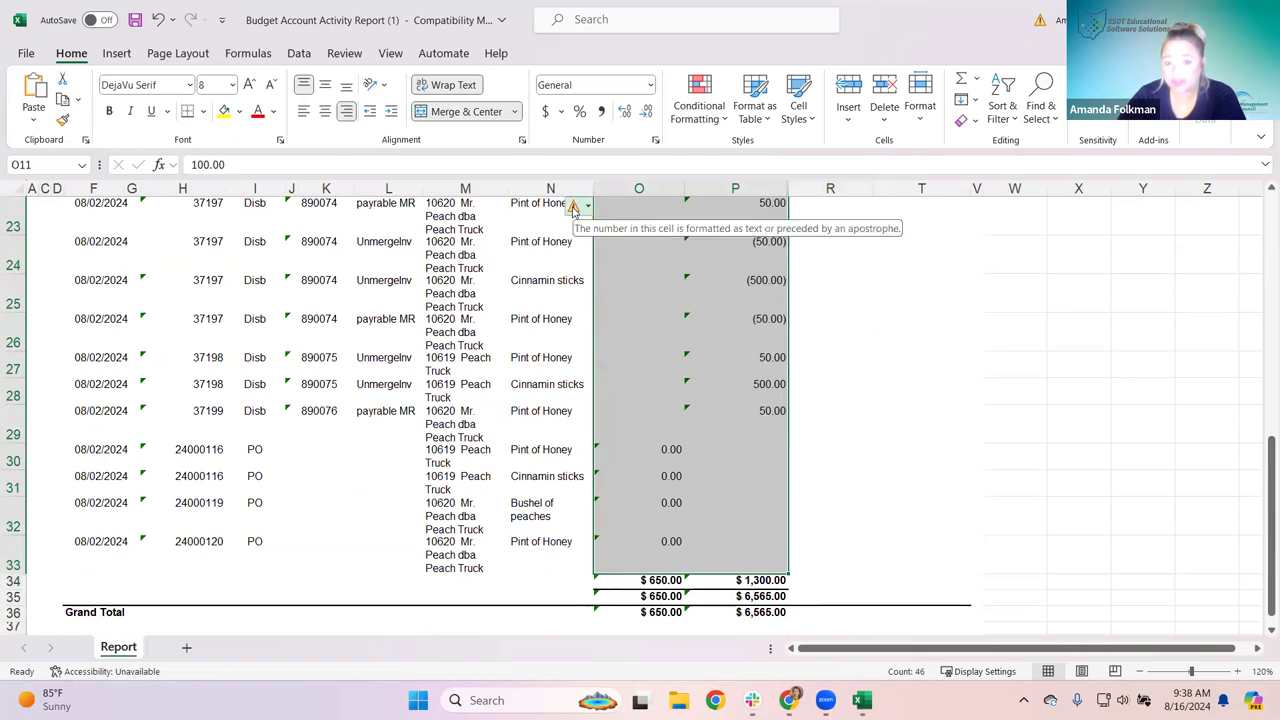
{"action": "left_click", "coordinate": [573, 206]}
{"action": "left_click", "coordinate": [607, 251]}
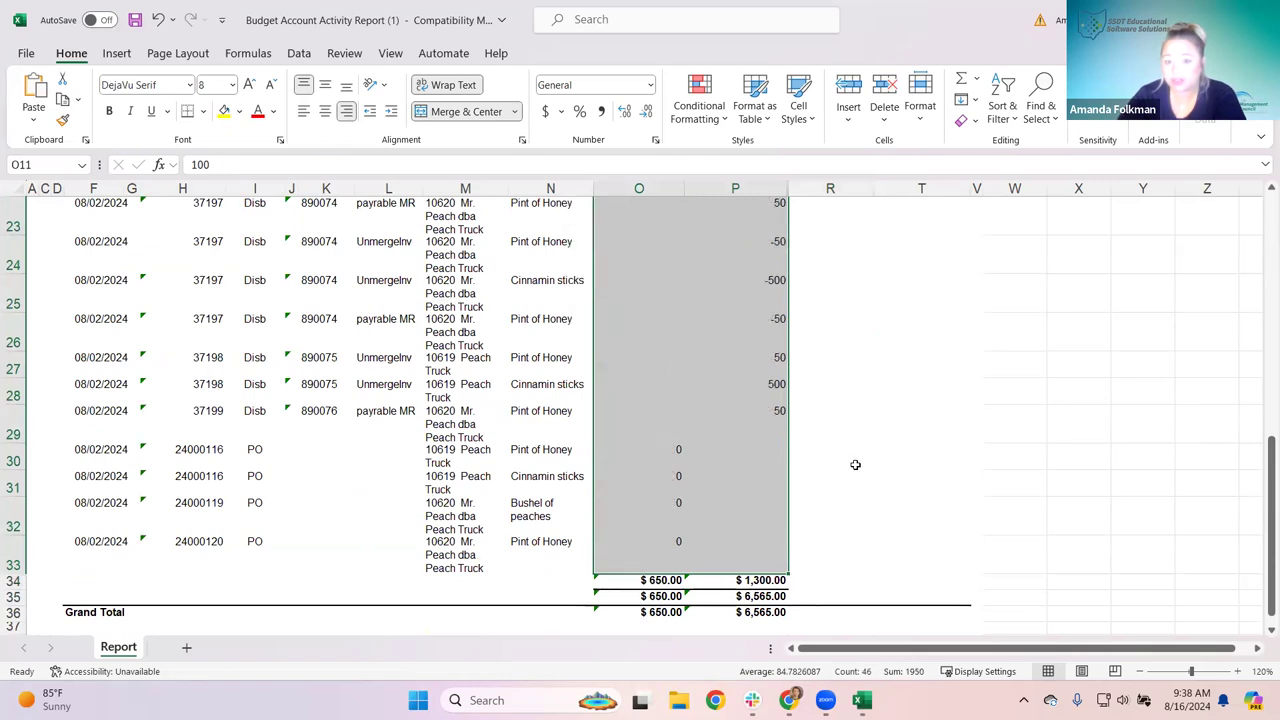
{"action": "scroll", "coordinate": [855, 464], "scroll_direction": "up", "scroll_amount": 6}
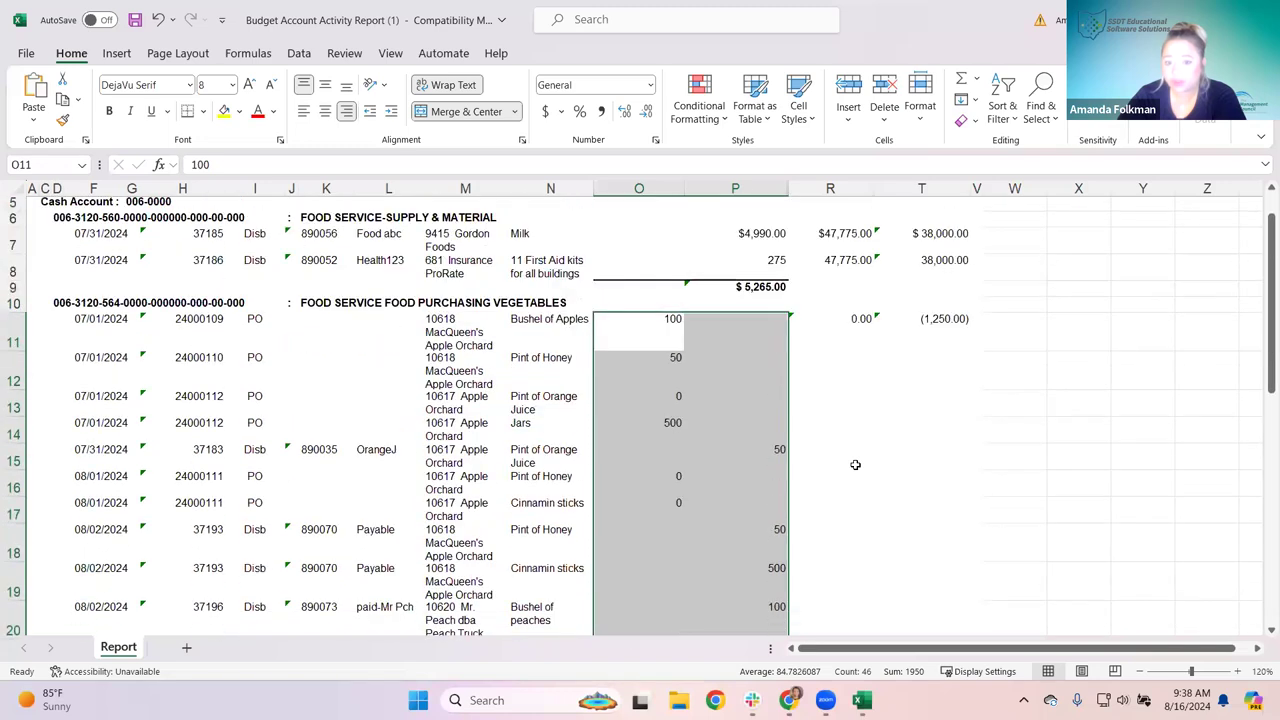
{"action": "scroll", "coordinate": [855, 464], "scroll_direction": "up", "scroll_amount": 1}
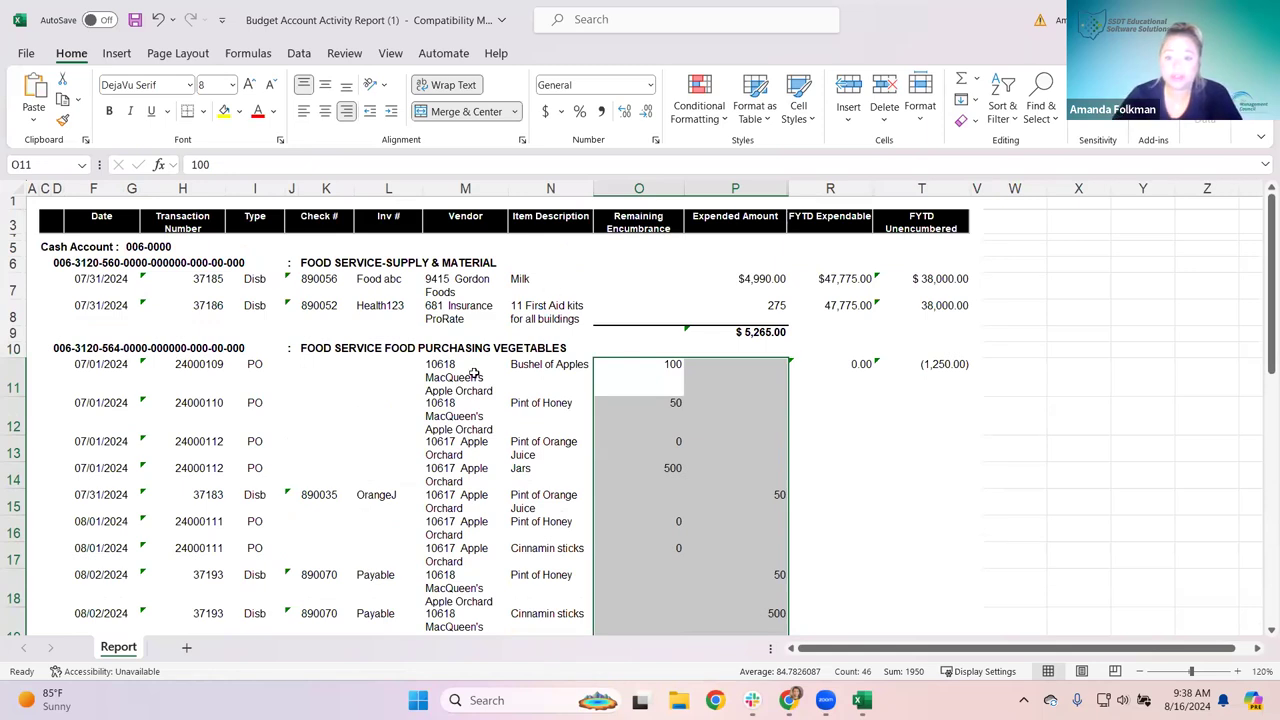
{"action": "left_click", "coordinate": [688, 404]}
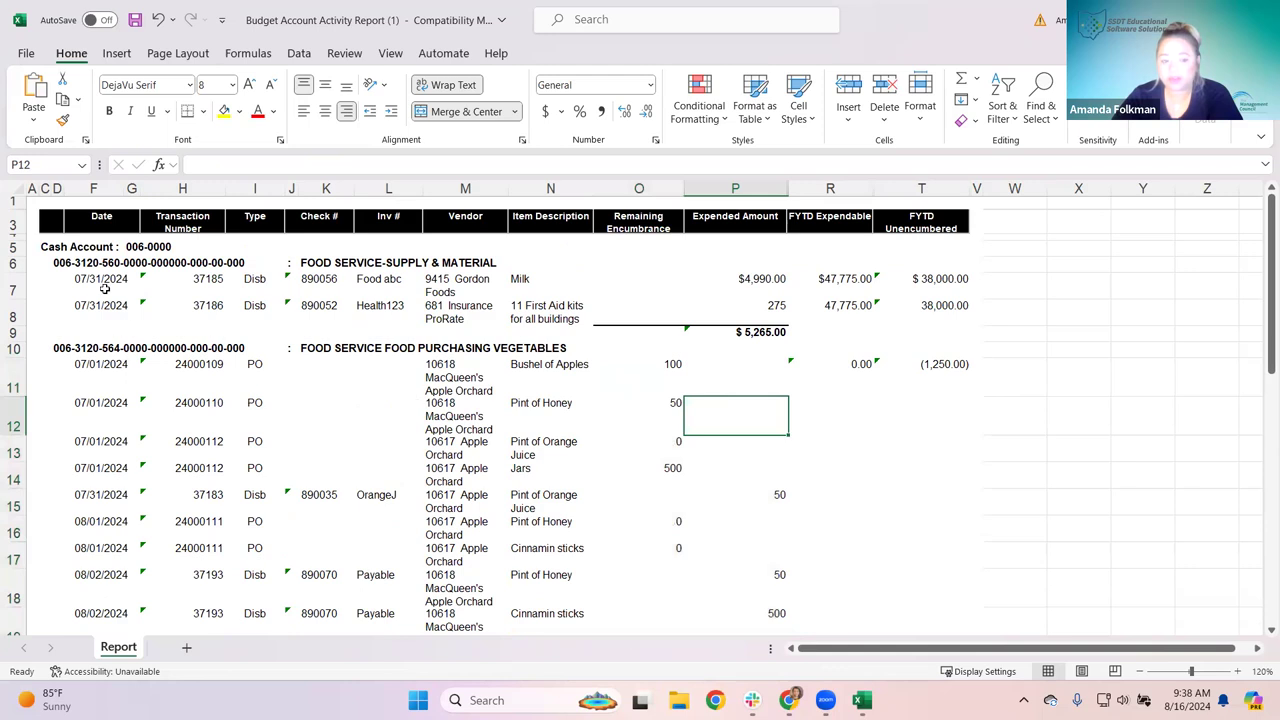
{"action": "scroll", "coordinate": [110, 280], "scroll_direction": "down", "scroll_amount": 1}
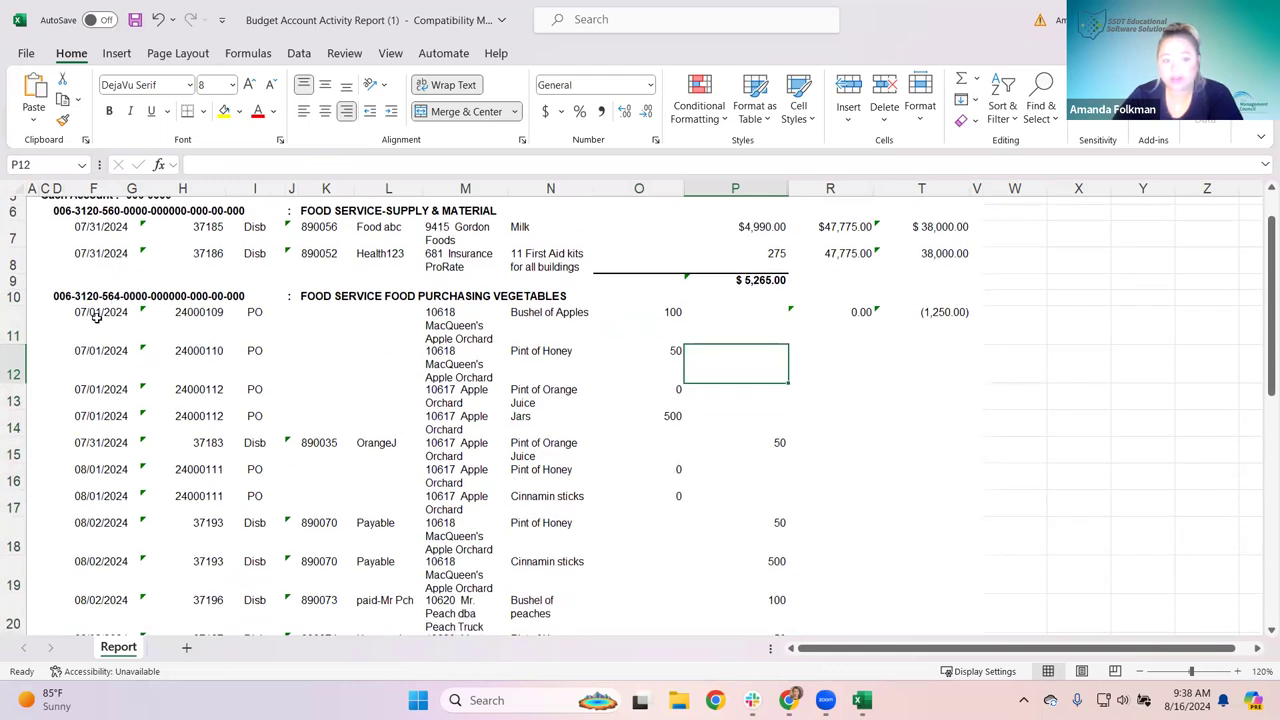
Step: Copy F11:T19, paste as values into A1 of new Sheet1, then return to the Report sheet
{"action": "mouse_move", "coordinate": [97, 316]}
{"action": "left_mouse_down"}
{"action": "mouse_move", "coordinate": [740, 385]}
{"action": "mouse_move", "coordinate": [903, 457]}
{"action": "mouse_move", "coordinate": [931, 575]}
{"action": "left_mouse_up"}
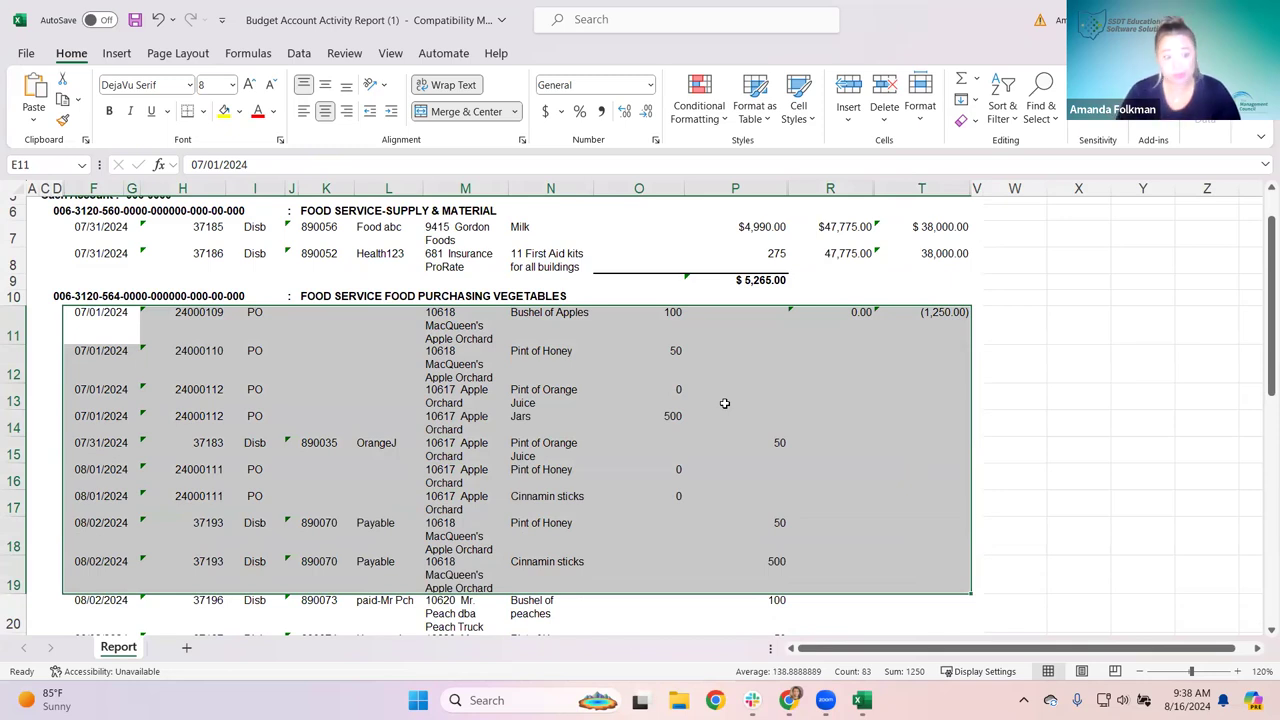
{"action": "key", "text": "ctrl+c"}
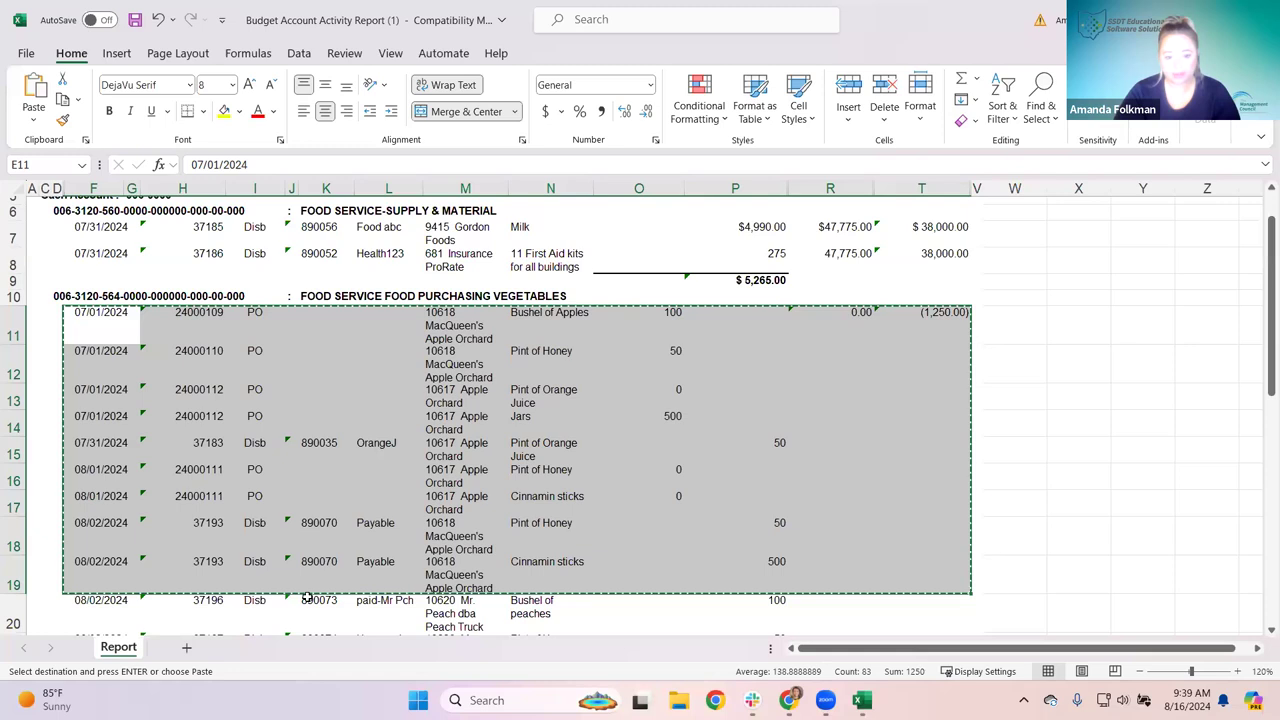
{"action": "left_click", "coordinate": [188, 651]}
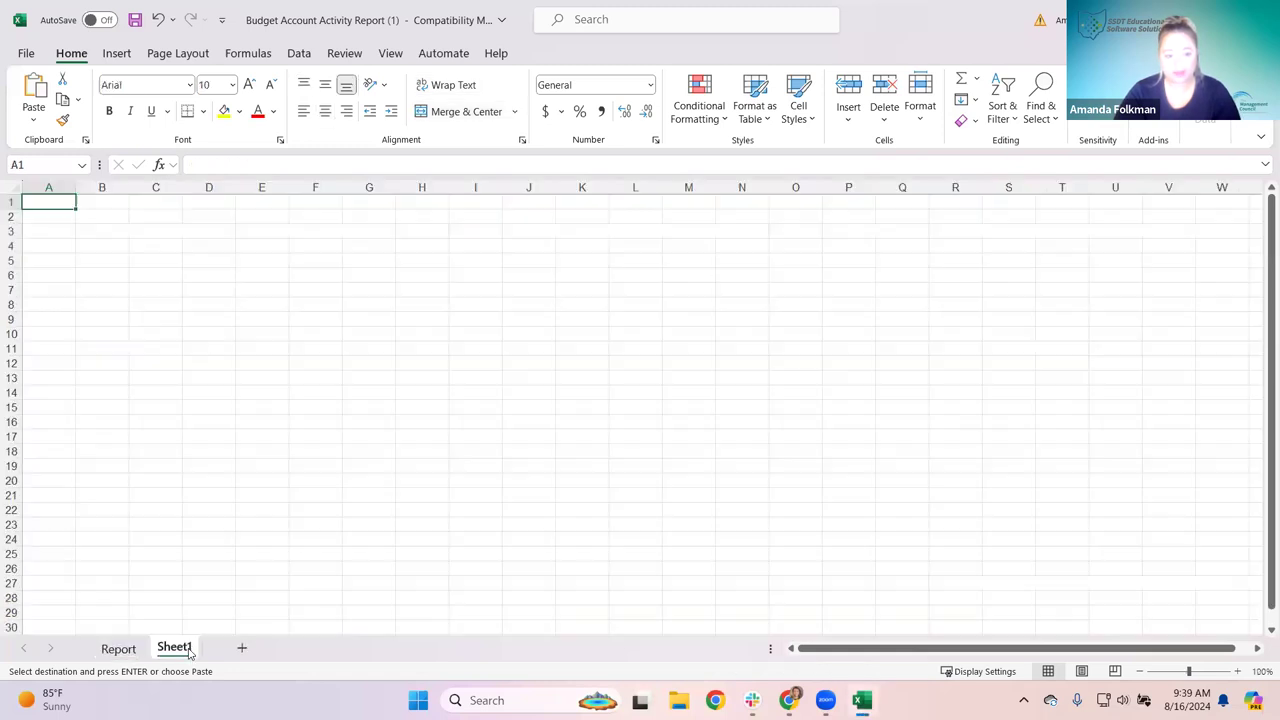
{"action": "right_click", "coordinate": [58, 201]}
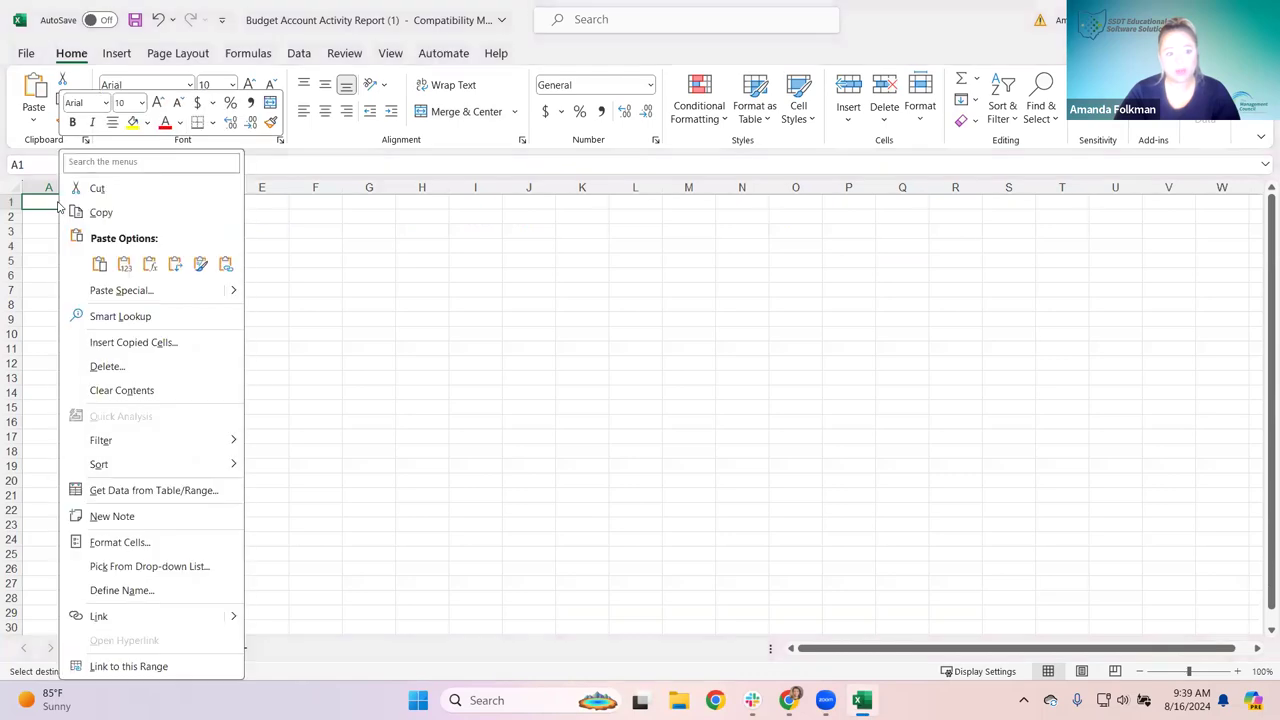
{"action": "left_click", "coordinate": [100, 264]}
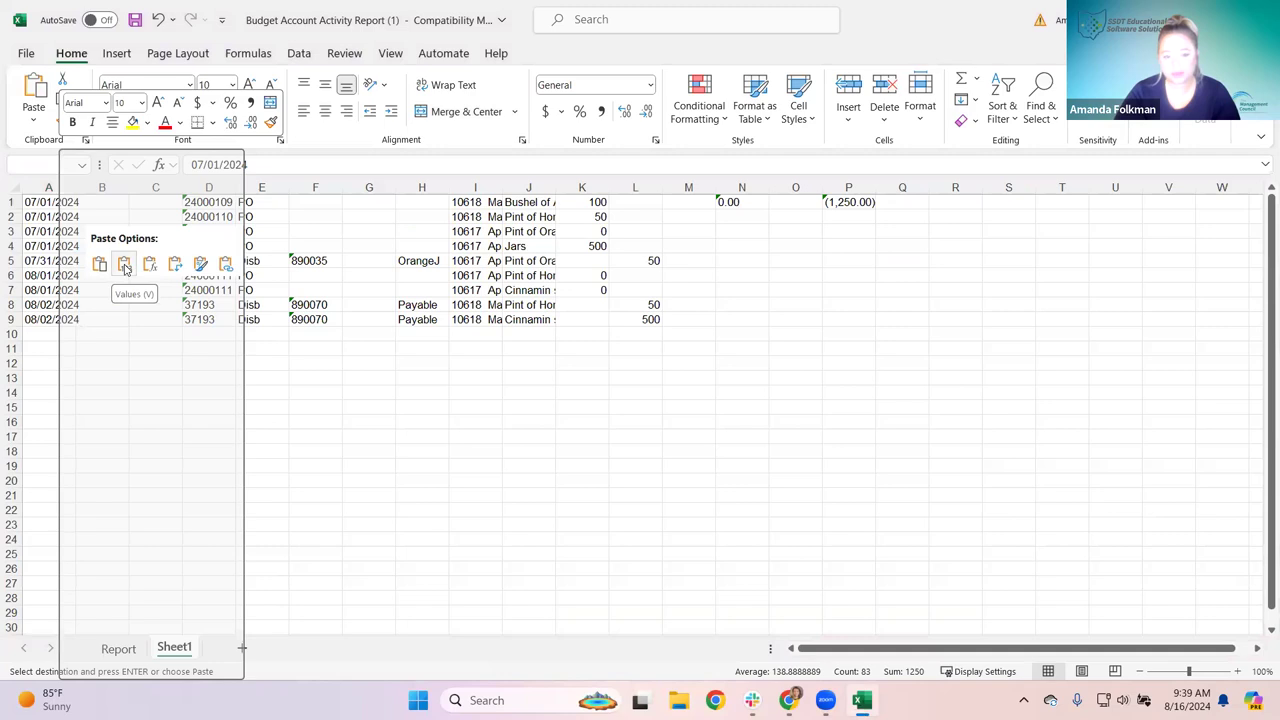
{"action": "left_click", "coordinate": [124, 266]}
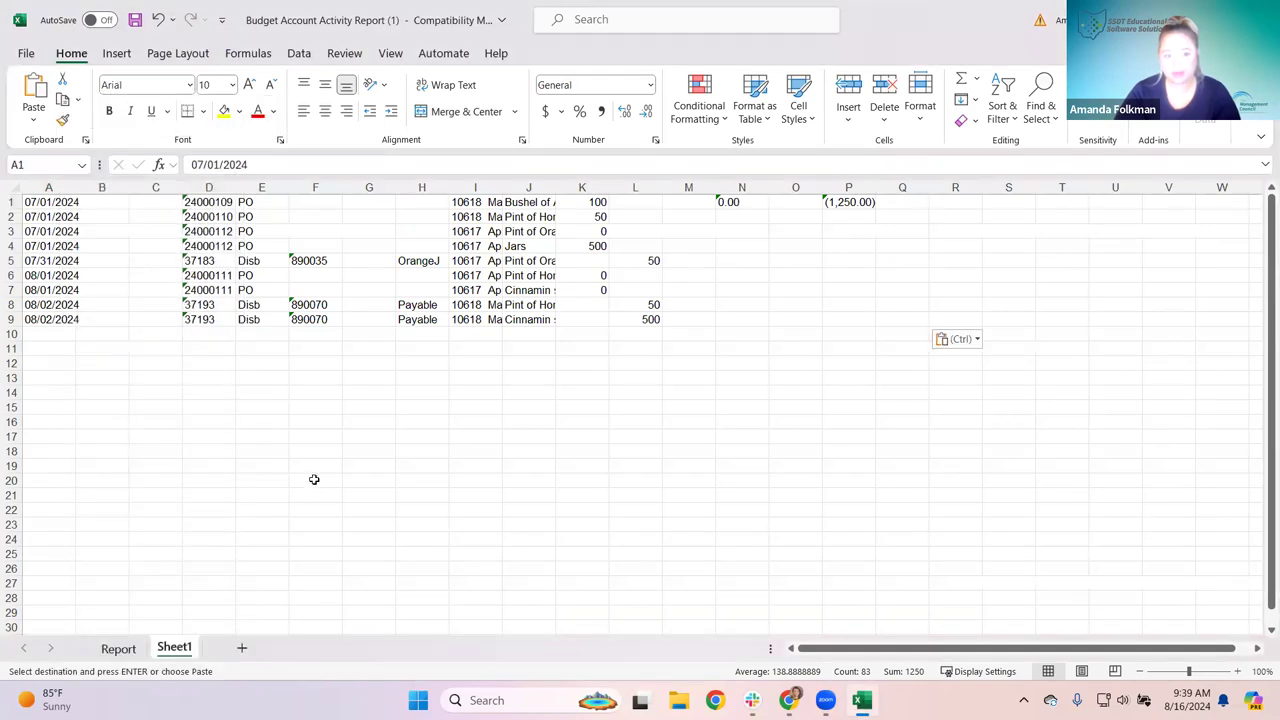
{"action": "left_click", "coordinate": [257, 412]}
{"action": "left_click_drag", "start_coordinate": [89, 204], "coordinate": [745, 335]}
{"action": "left_click", "coordinate": [512, 416]}
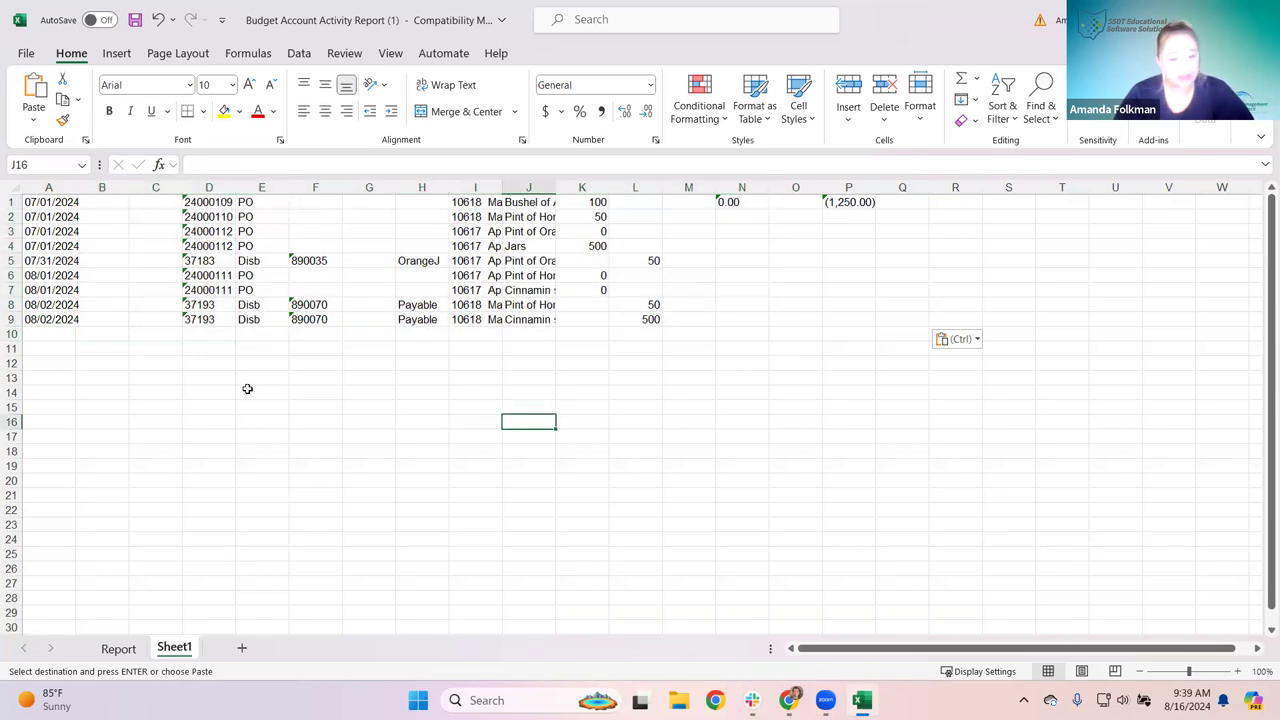
{"action": "left_click", "coordinate": [126, 652]}
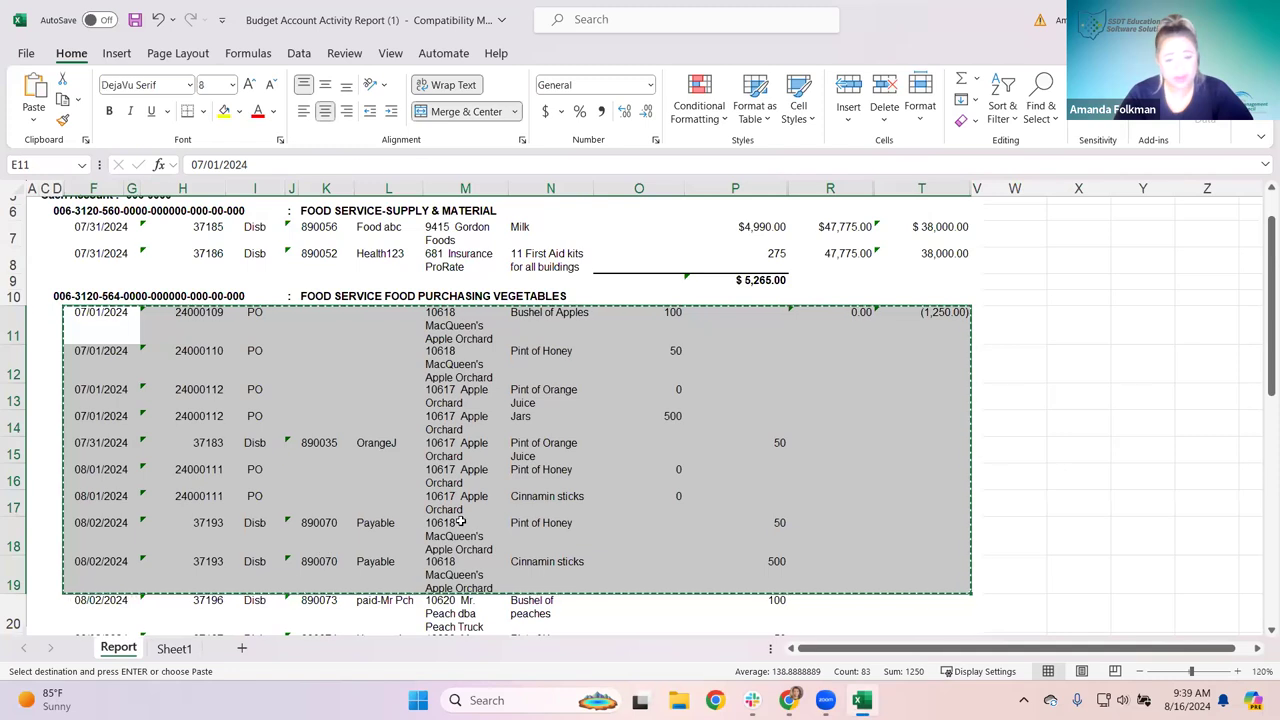
{"action": "left_click", "coordinate": [461, 521]}
{"action": "key", "text": "Escape"}
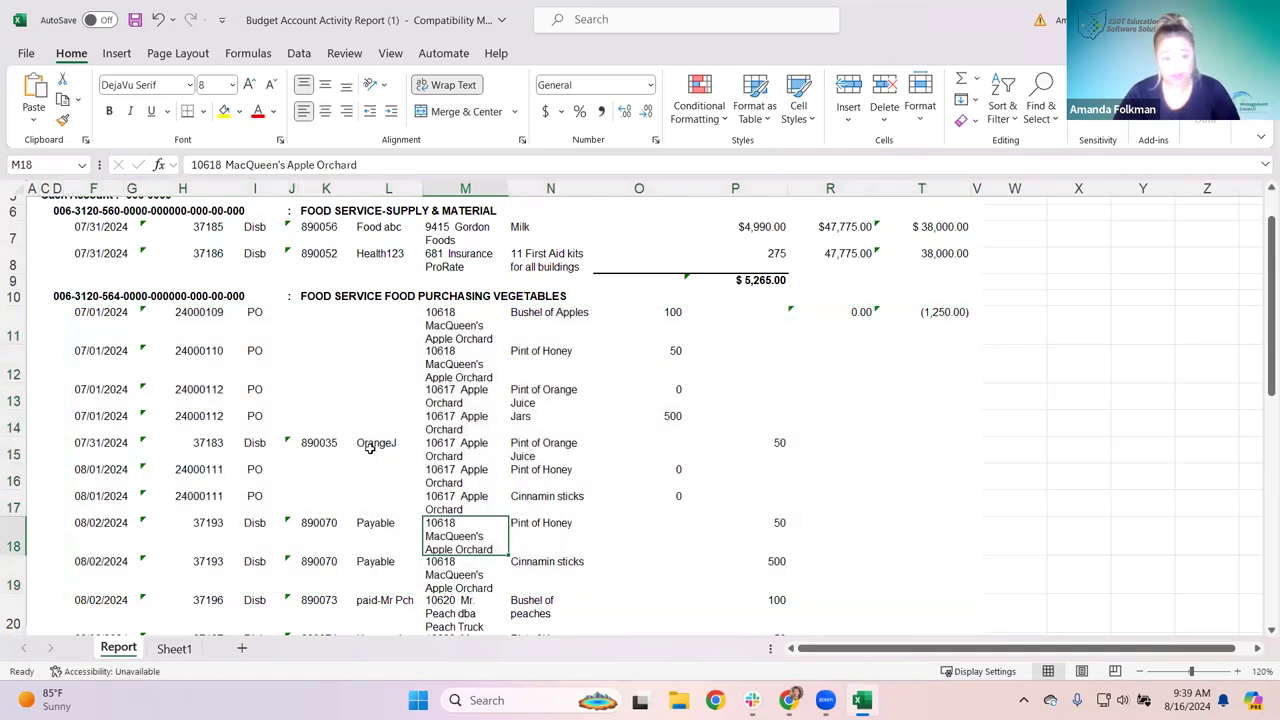
{"action": "scroll", "coordinate": [365, 452], "scroll_direction": "up", "scroll_amount": 2}
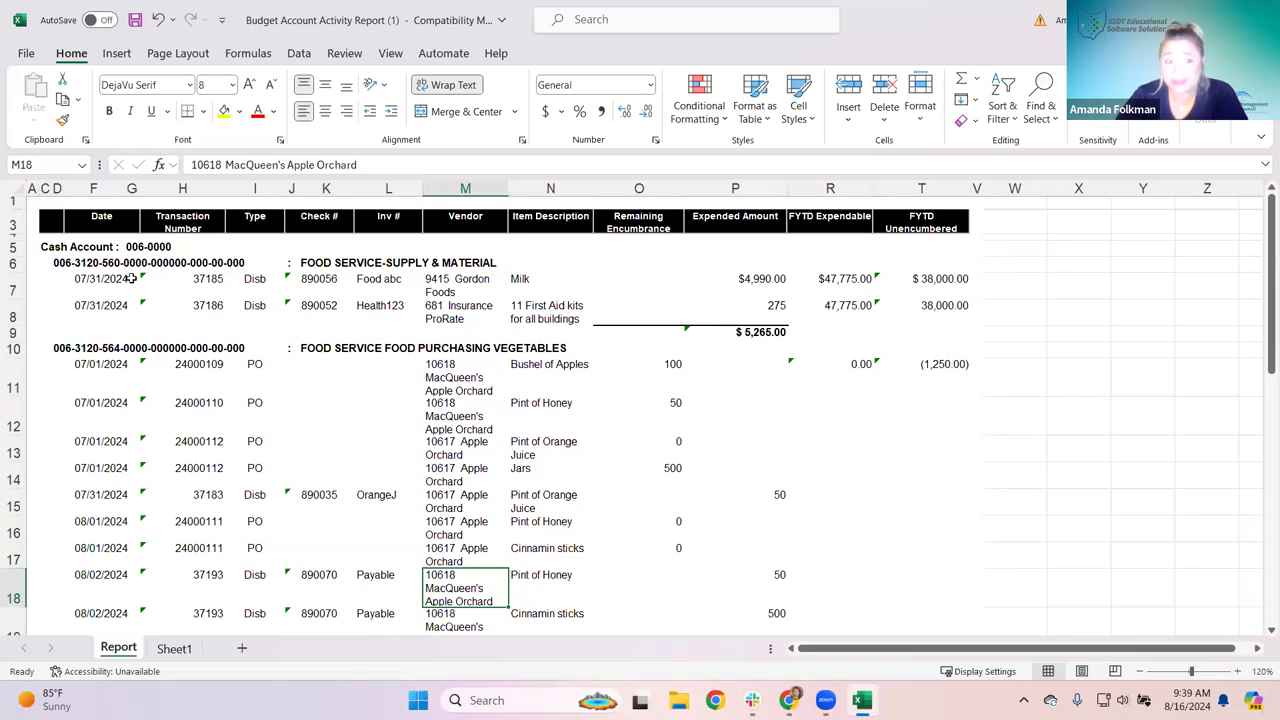
{"action": "left_click", "coordinate": [27, 54]}
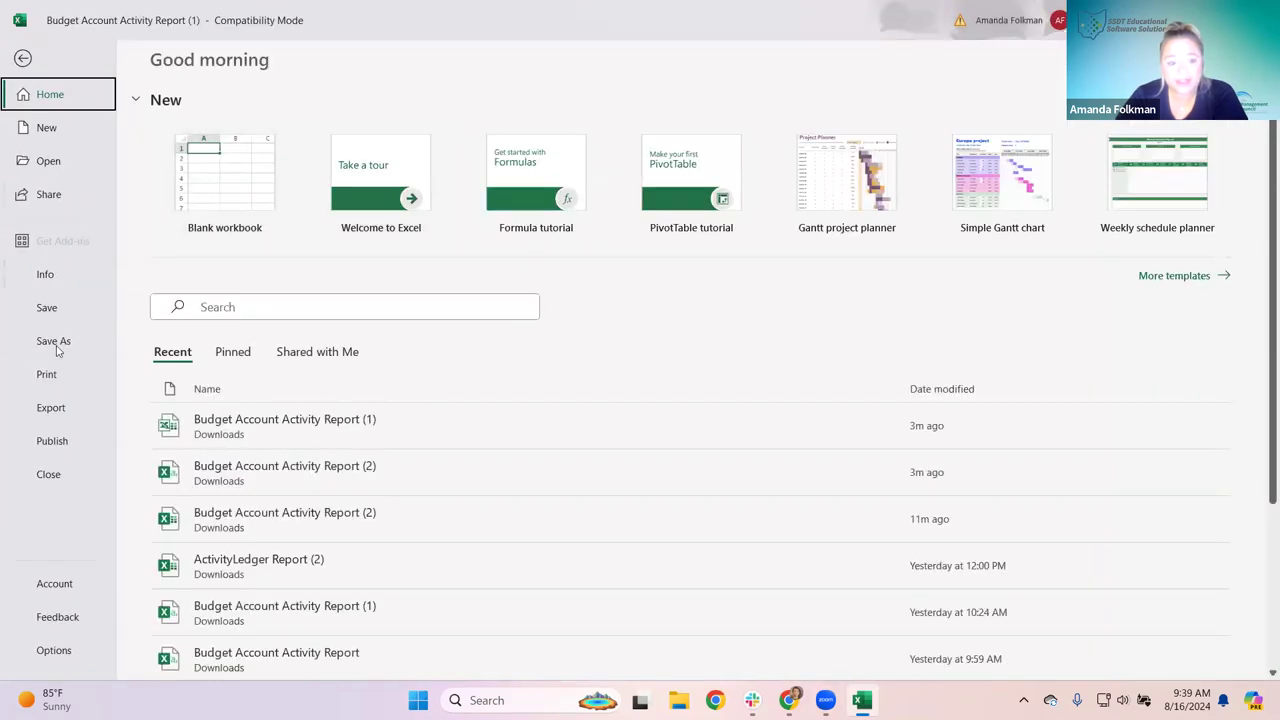
{"action": "left_click", "coordinate": [48, 375]}
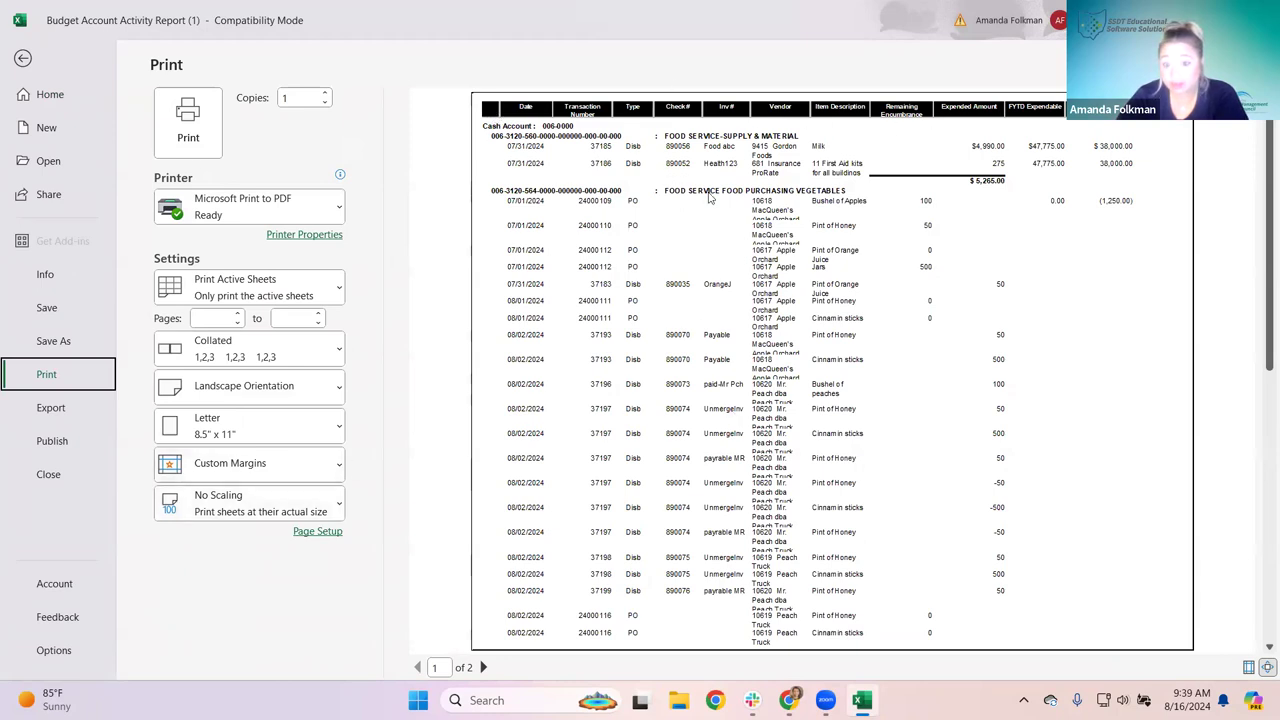
{"action": "left_click", "coordinate": [23, 59]}
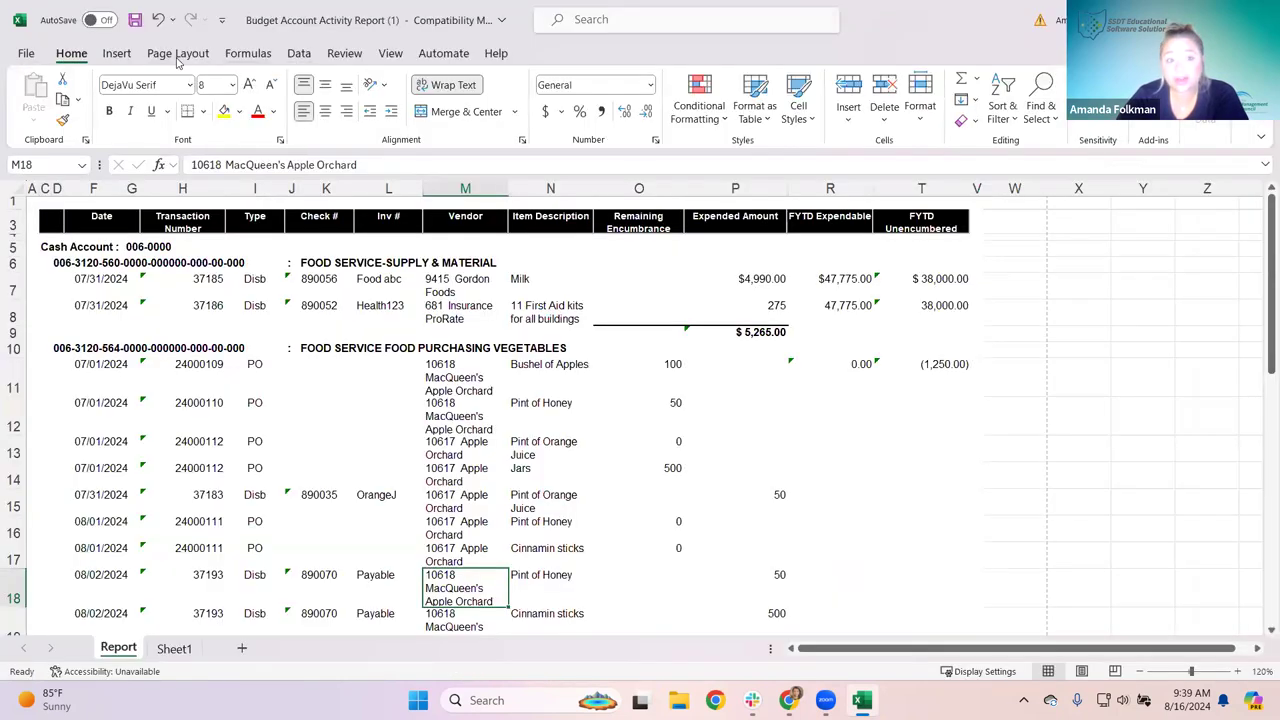
{"action": "left_click", "coordinate": [120, 55]}
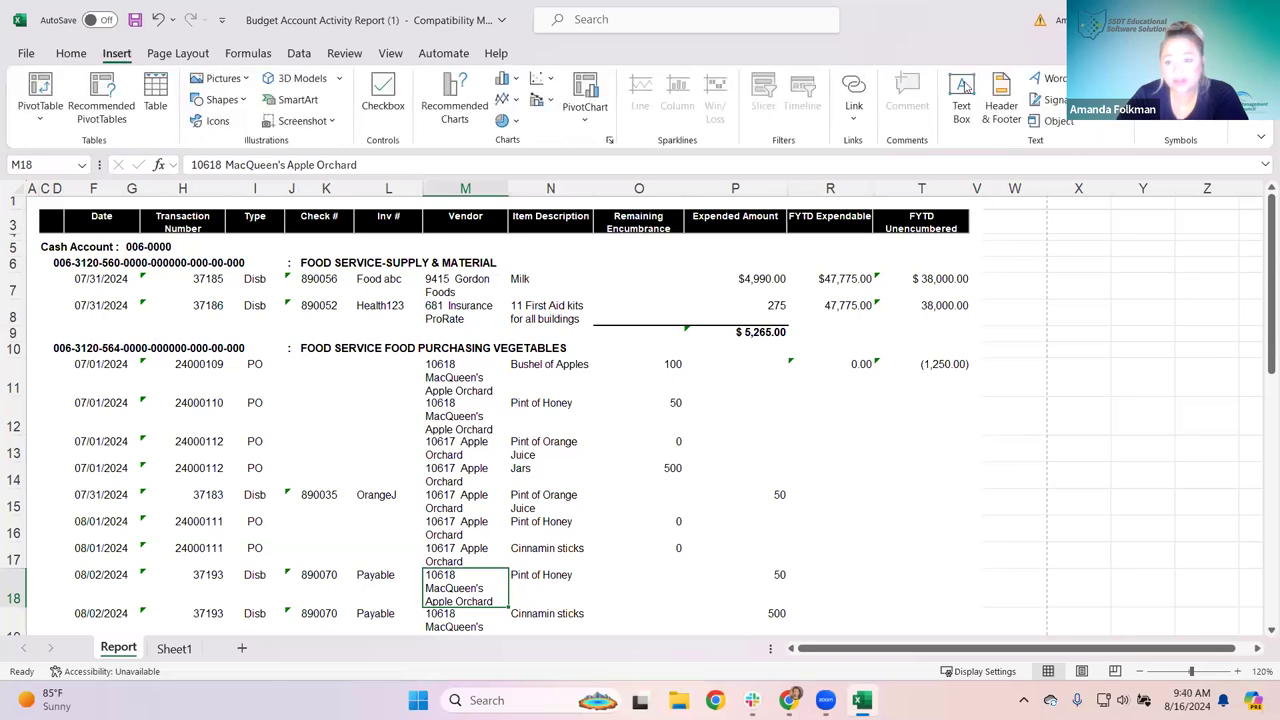
{"action": "left_click", "coordinate": [1008, 106]}
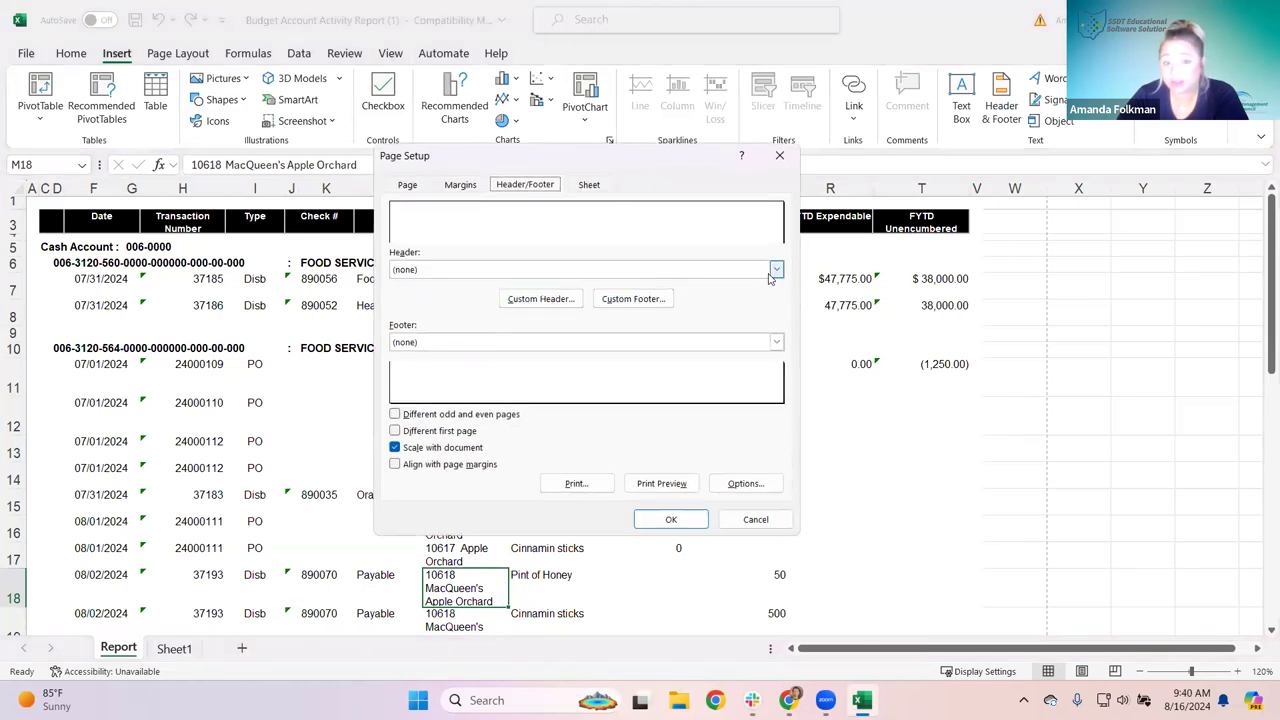
{"action": "left_click", "coordinate": [771, 276]}
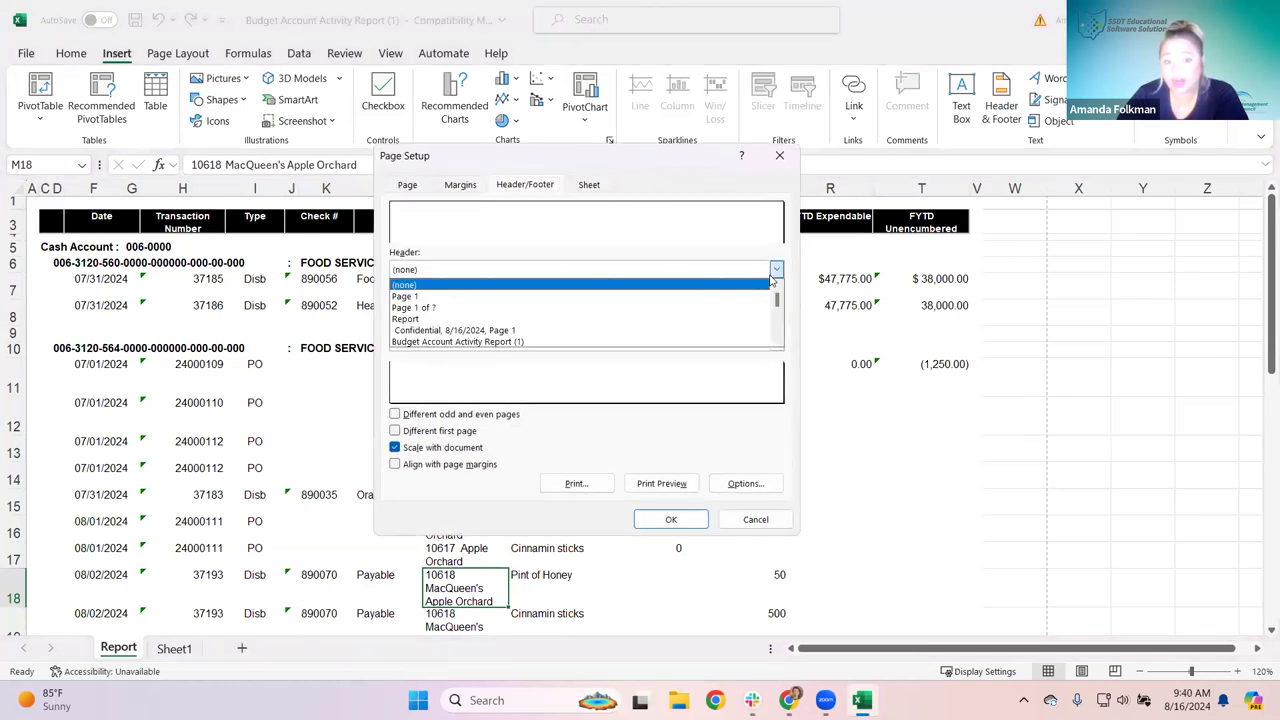
{"action": "left_click", "coordinate": [452, 319]}
{"action": "left_click", "coordinate": [775, 271]}
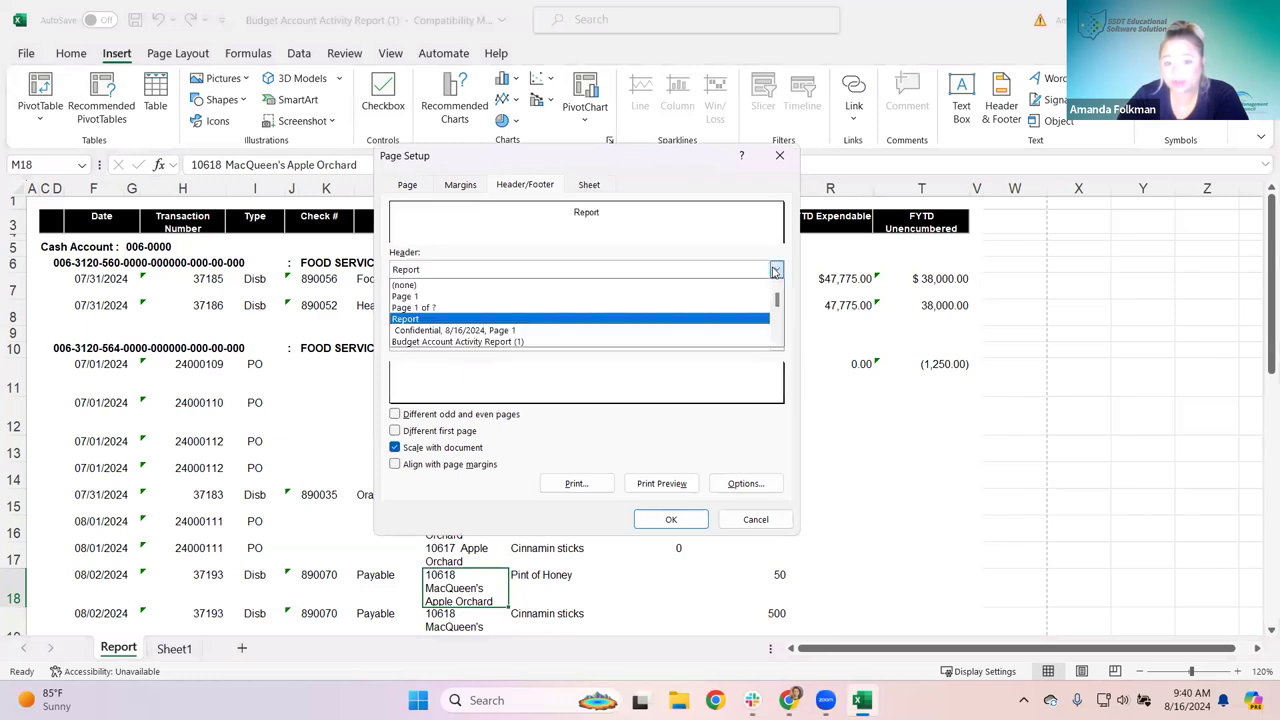
{"action": "left_click", "coordinate": [521, 342]}
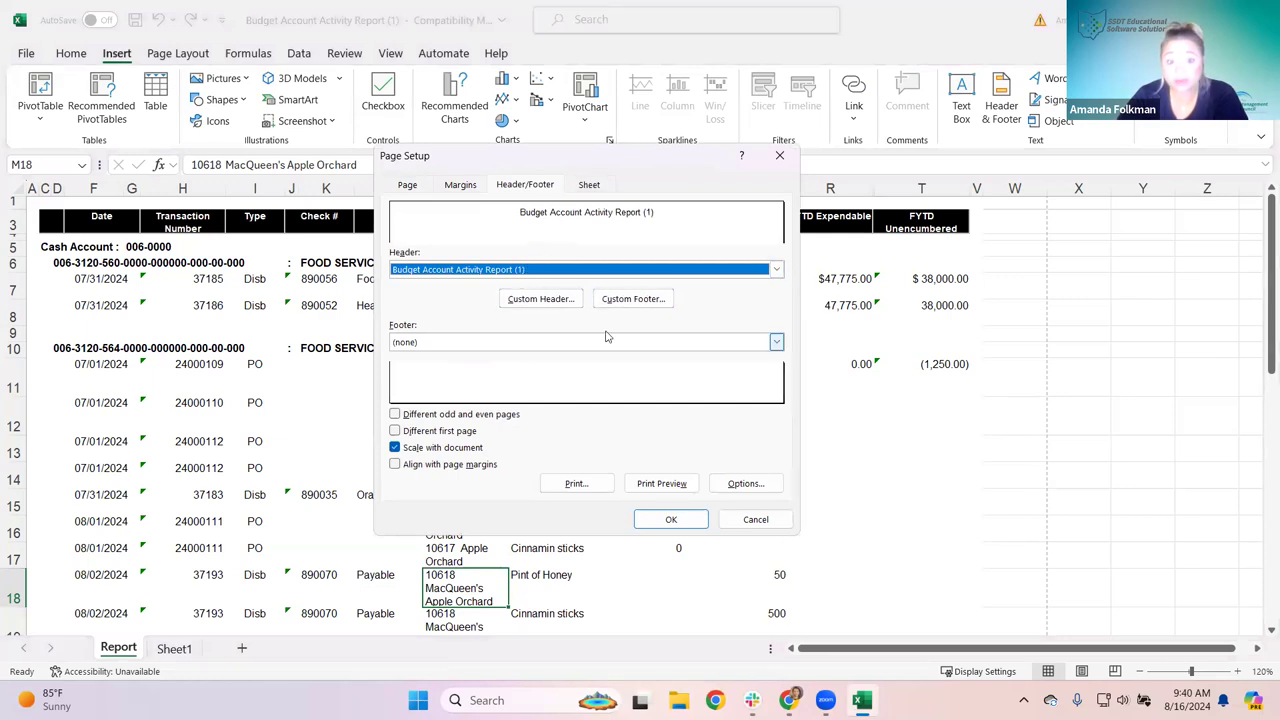
{"action": "left_click", "coordinate": [748, 521]}
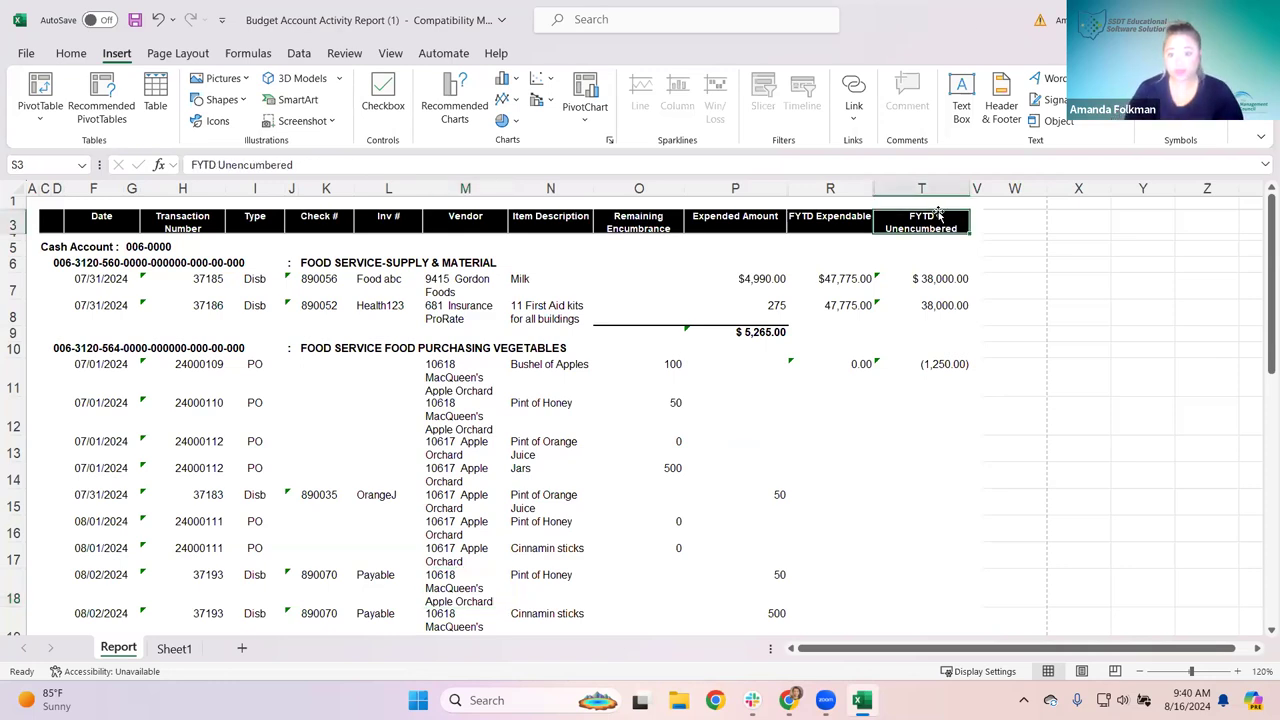
Step: Delete the values $38,000.00, 38,000.00 and (1,250.00) from T7, T8 and T11
{"action": "left_click", "coordinate": [929, 278]}
{"action": "left_click_drag", "start_coordinate": [933, 258], "coordinate": [929, 380]}
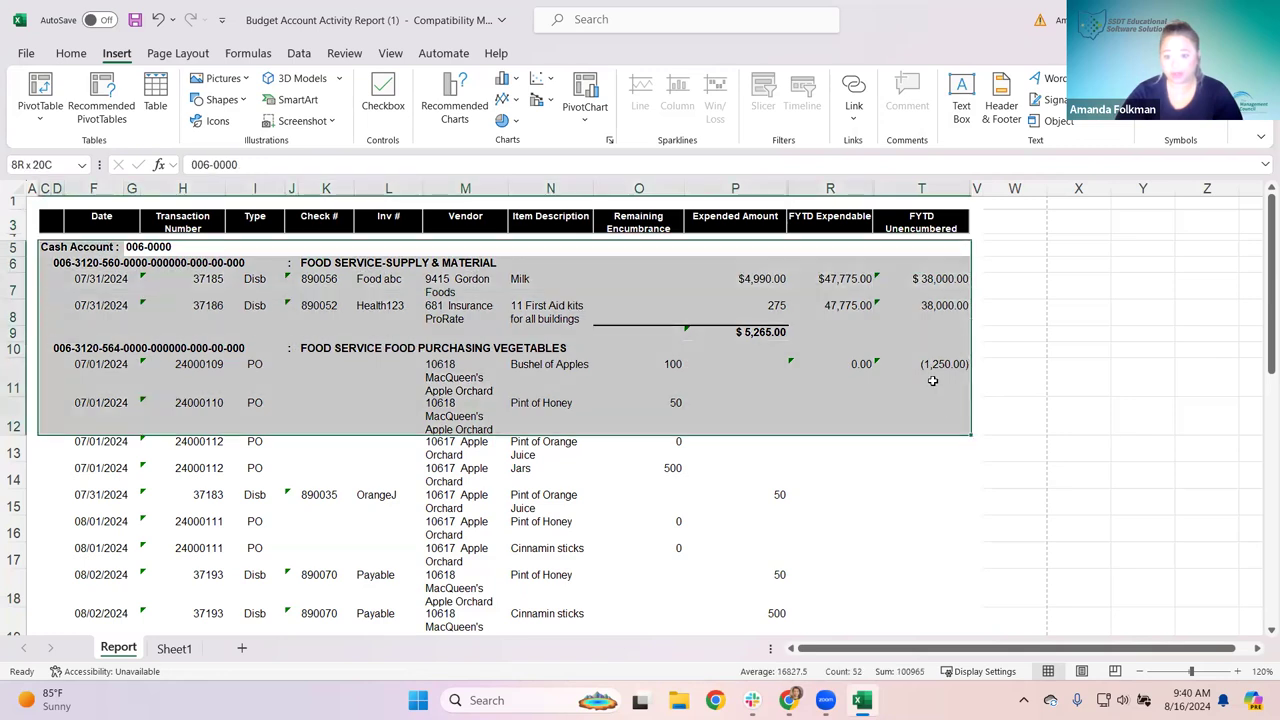
{"action": "left_click", "coordinate": [929, 380]}
{"action": "left_click_drag", "start_coordinate": [929, 262], "coordinate": [929, 390]}
{"action": "left_click", "coordinate": [927, 280]}
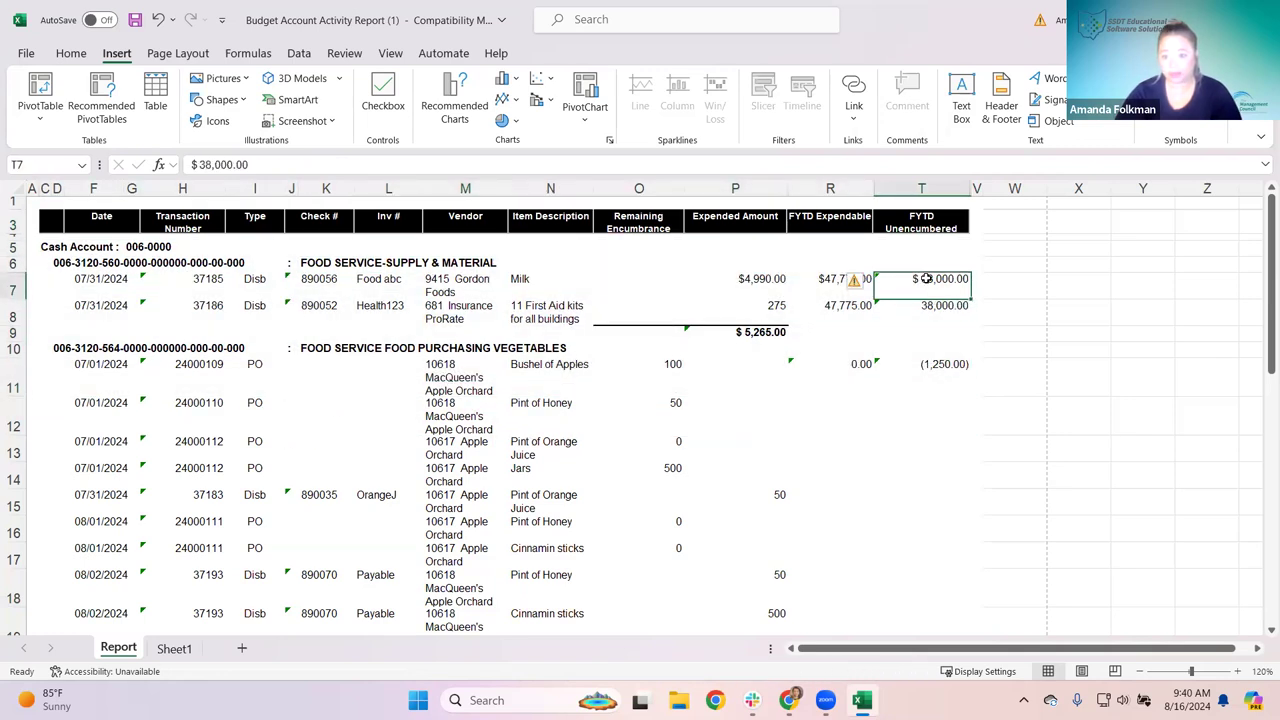
{"action": "key", "text": "Delete"}
{"action": "left_click", "coordinate": [935, 315]}
{"action": "key", "text": "Delete"}
{"action": "left_click", "coordinate": [925, 378]}
{"action": "key", "text": "Delete"}
Step: Retitle the column Notes and enter 'reason for disbursements' in T7 and 'xyz more info' in T12
{"action": "left_click", "coordinate": [930, 210]}
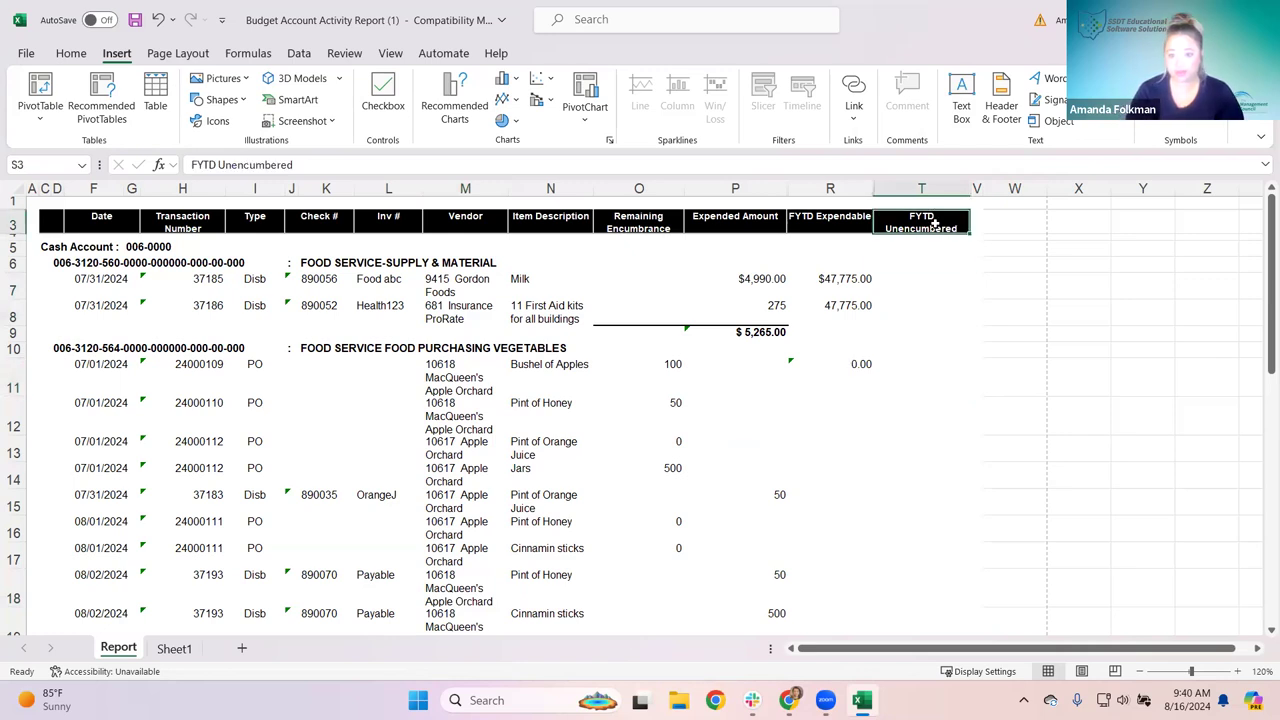
{"action": "key", "text": "BackSpace"}
{"action": "type", "text": "Notes"}
{"action": "left_click", "coordinate": [947, 287]}
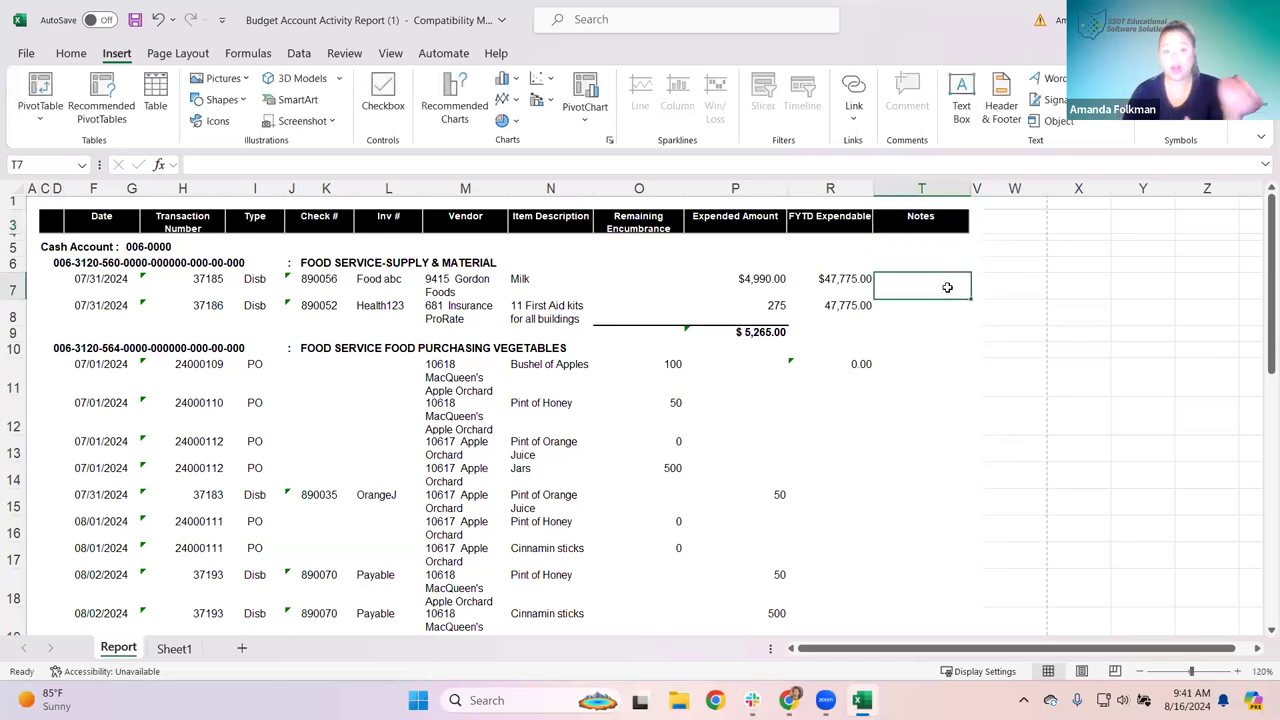
{"action": "type", "text": "re"}
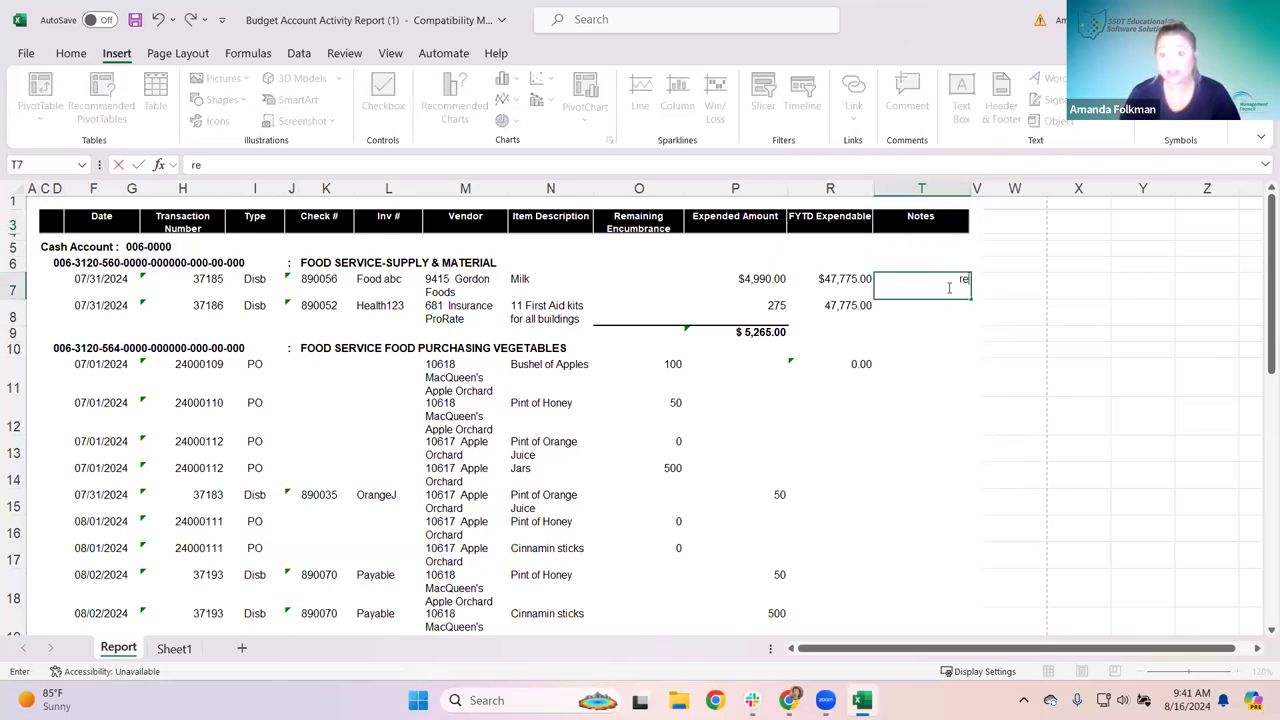
{"action": "type", "text": "ason fo"}
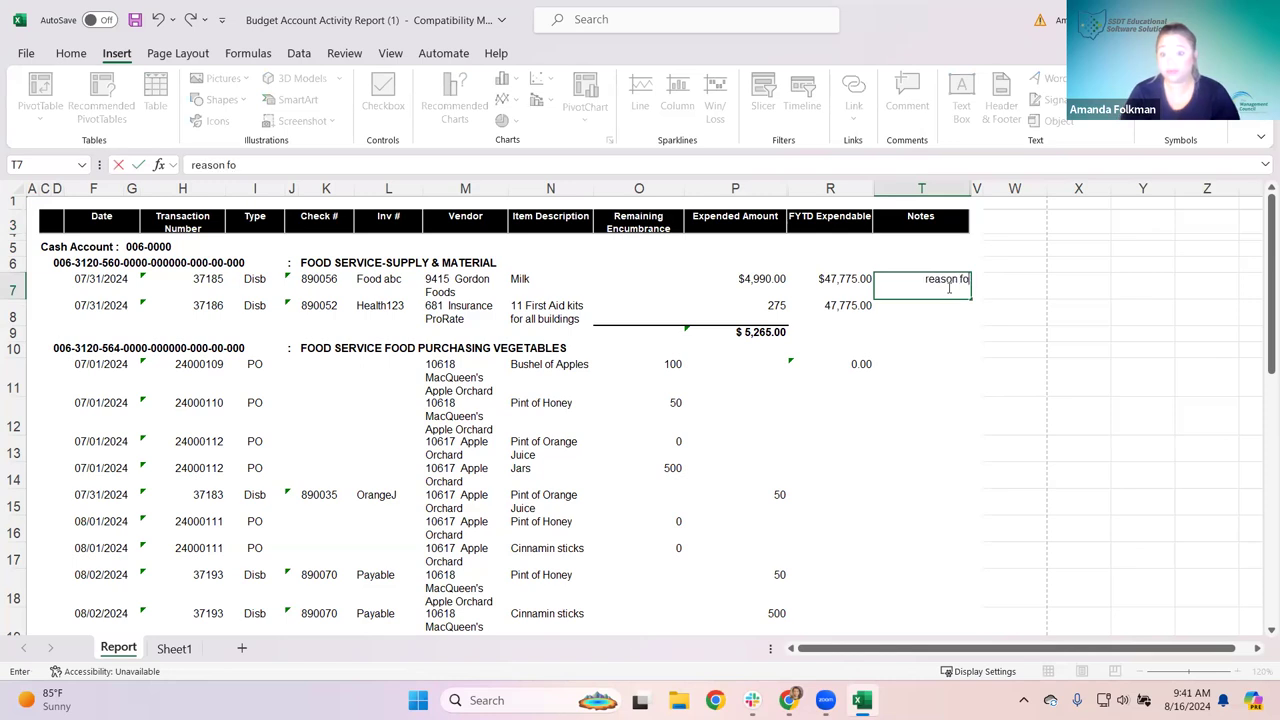
{"action": "type", "text": "r disbursements"}
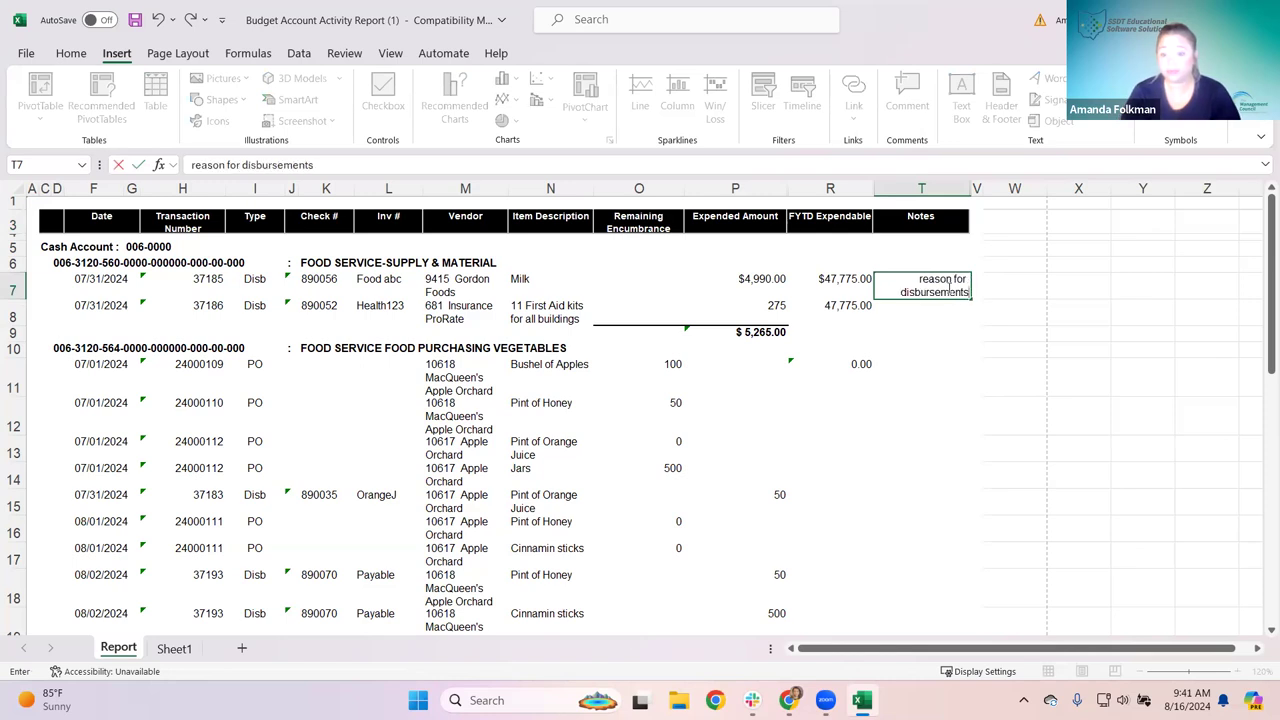
{"action": "left_click", "coordinate": [918, 425]}
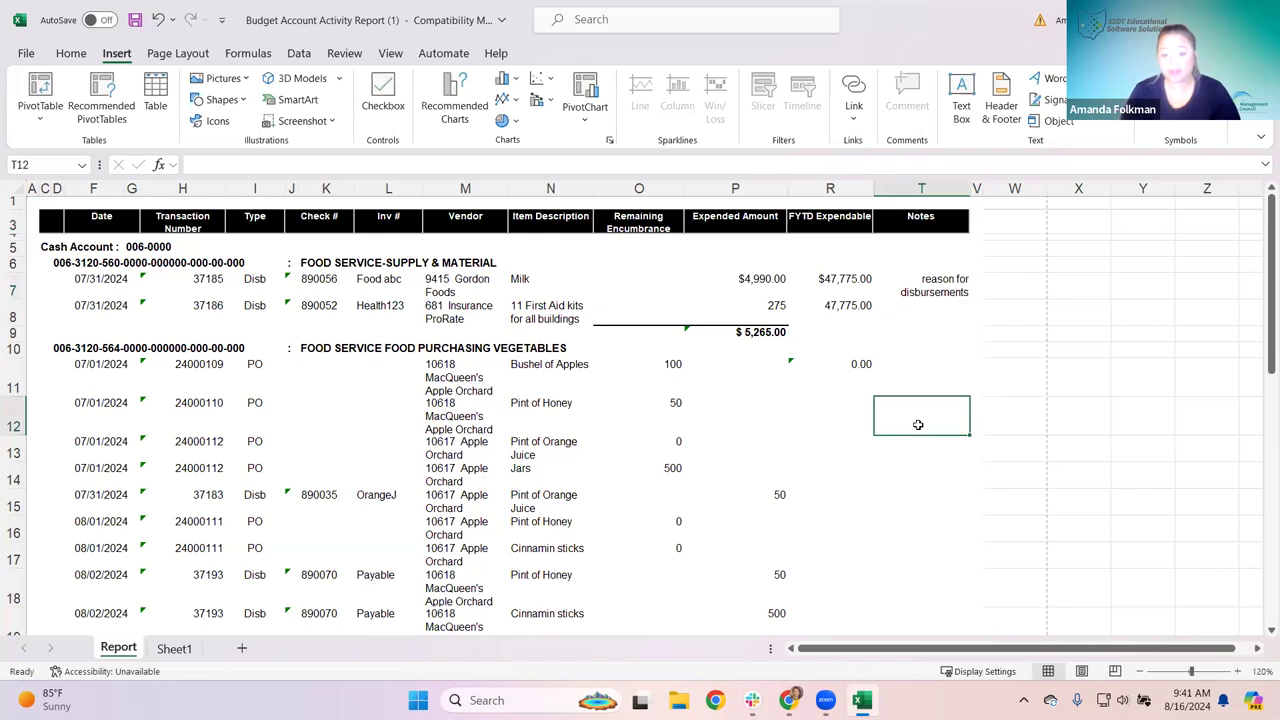
{"action": "type", "text": "the"}
{"action": "key", "text": "BackSpace"}
{"action": "key", "text": "BackSpace"}
{"action": "key", "text": "BackSpace"}
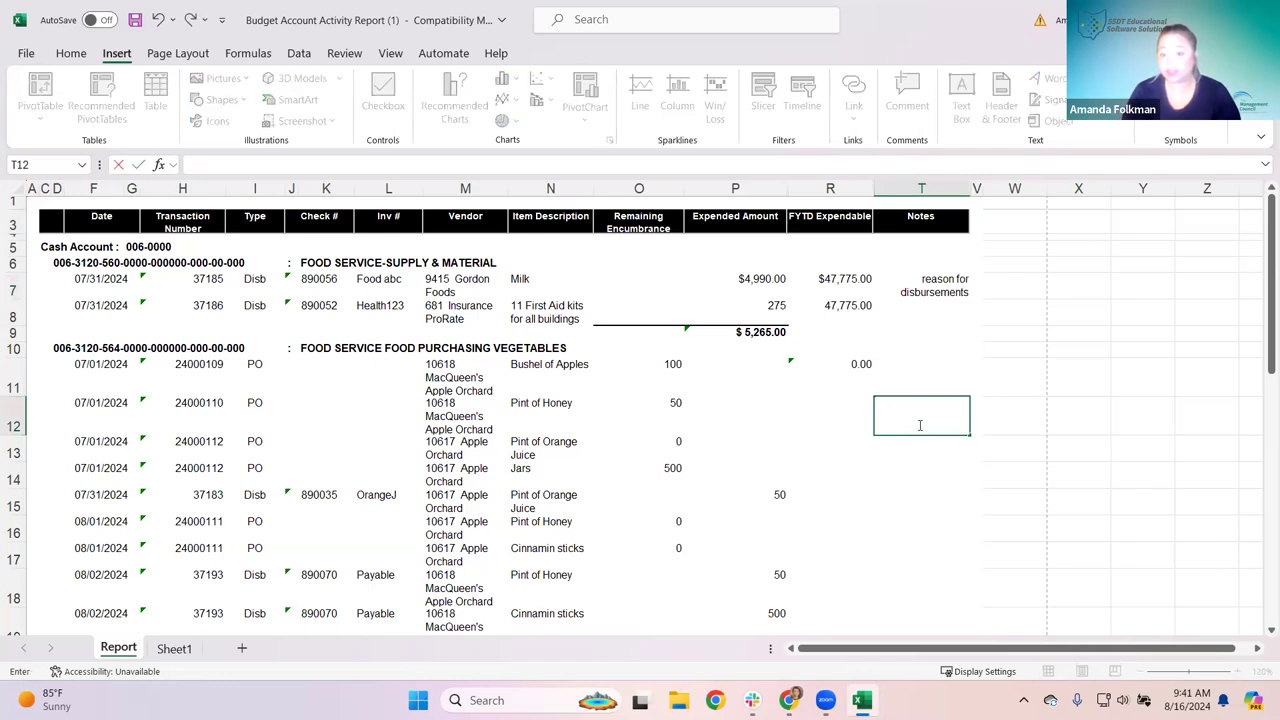
{"action": "type", "text": "xyz "}
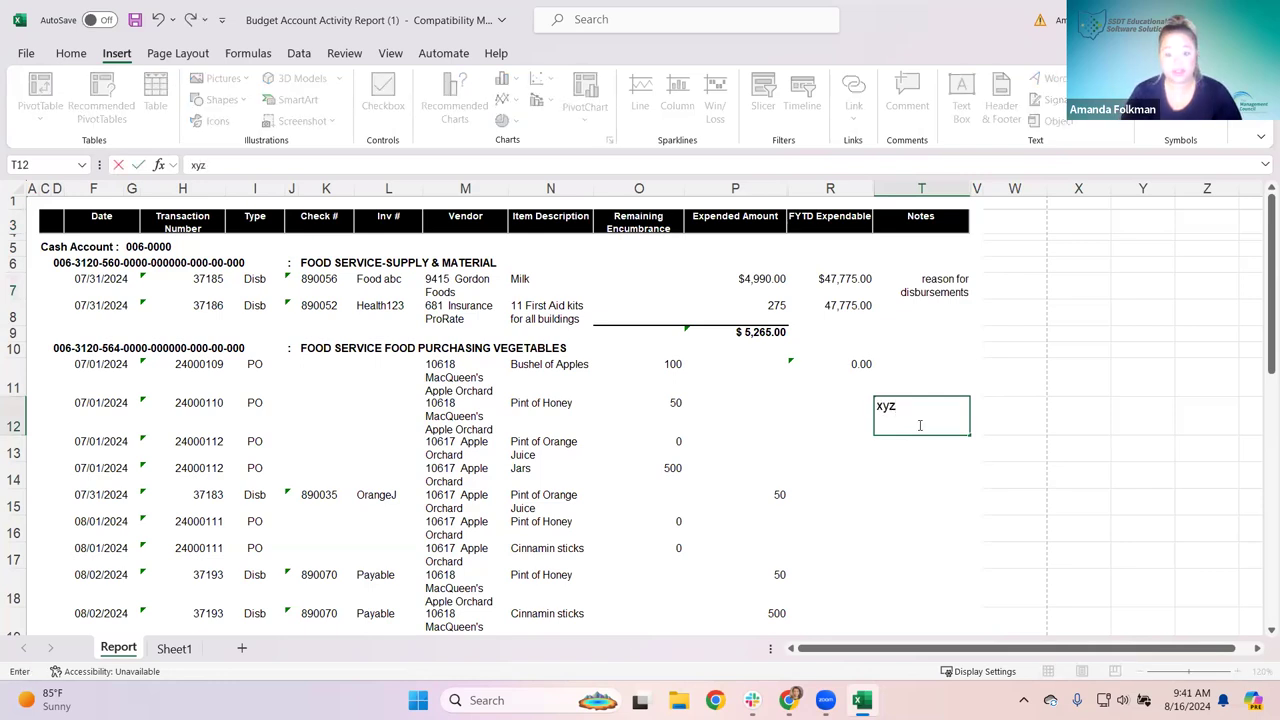
{"action": "type", "text": "mor"}
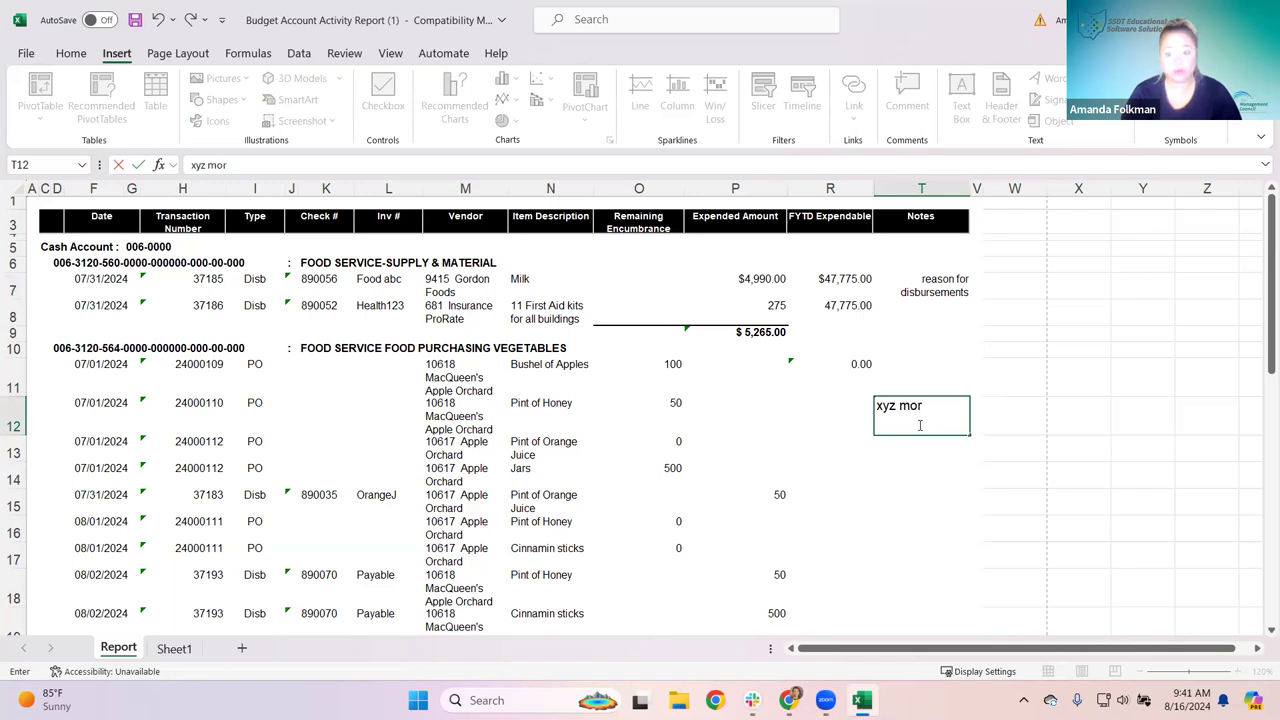
{"action": "type", "text": "e info"}
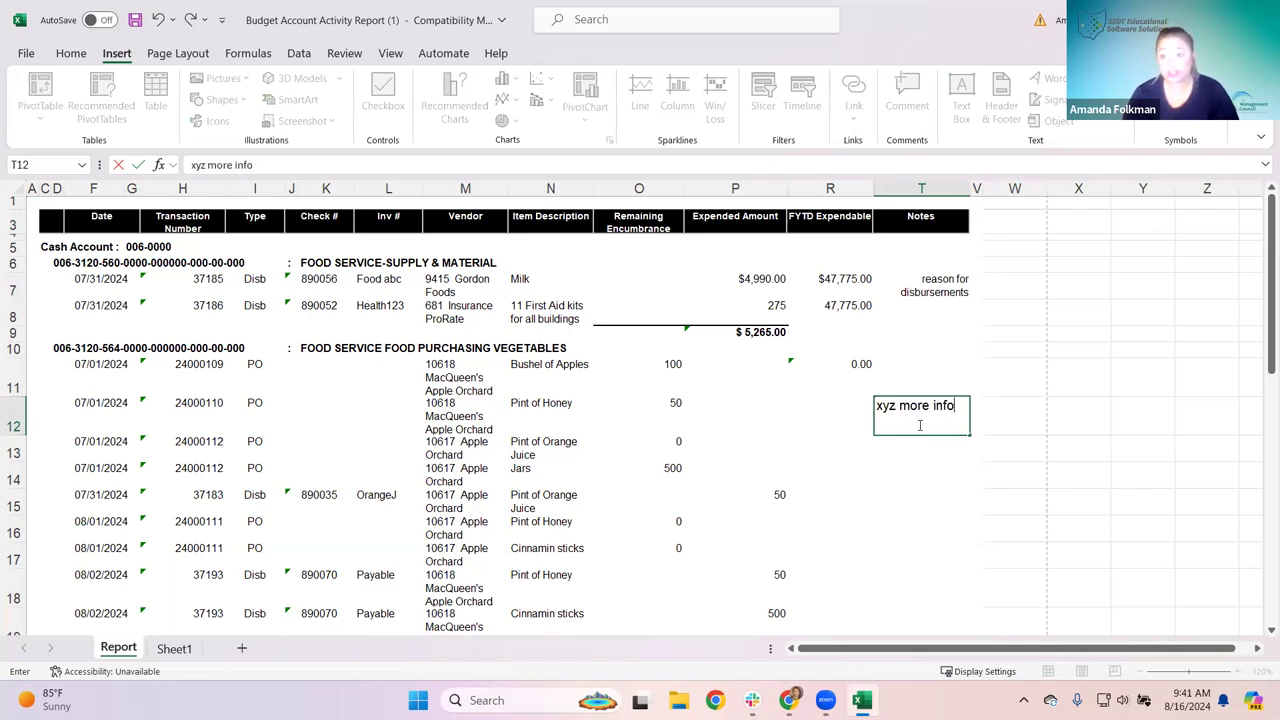
{"action": "left_click", "coordinate": [928, 487]}
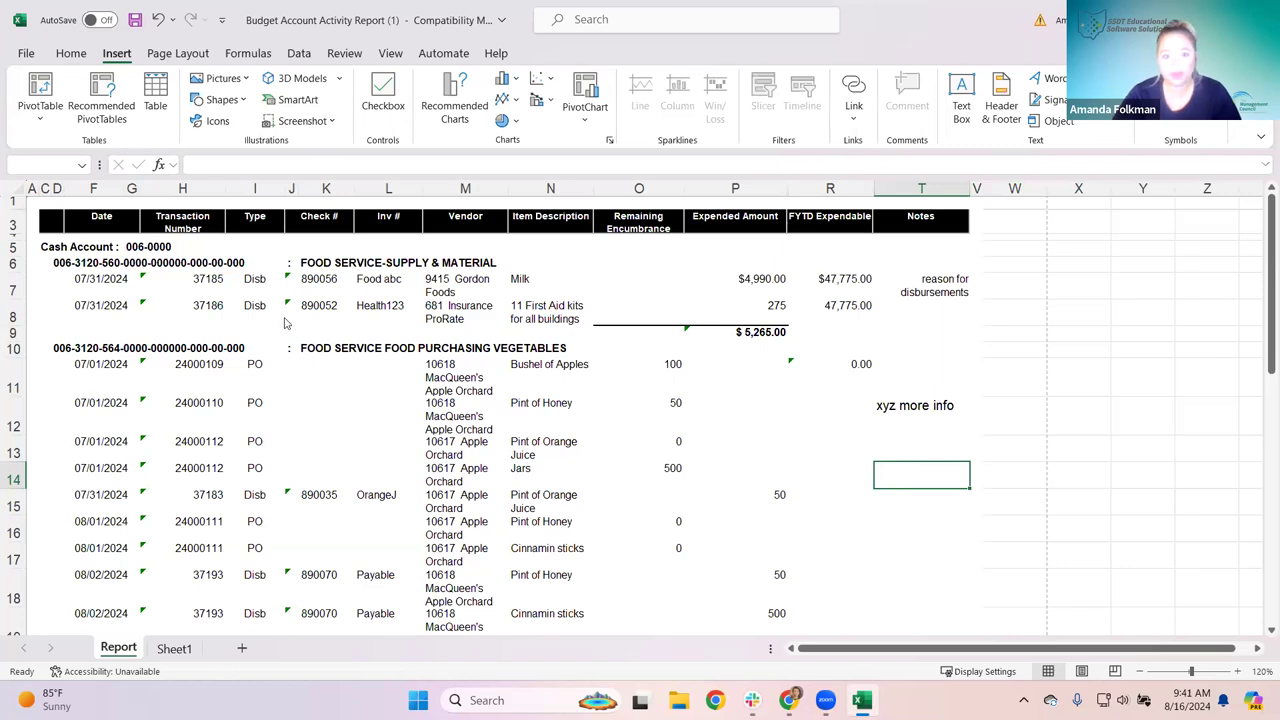
Step: Close the Excel workbook without saving and return to the report's saved-settings list
{"action": "left_click", "coordinate": [700, 571]}
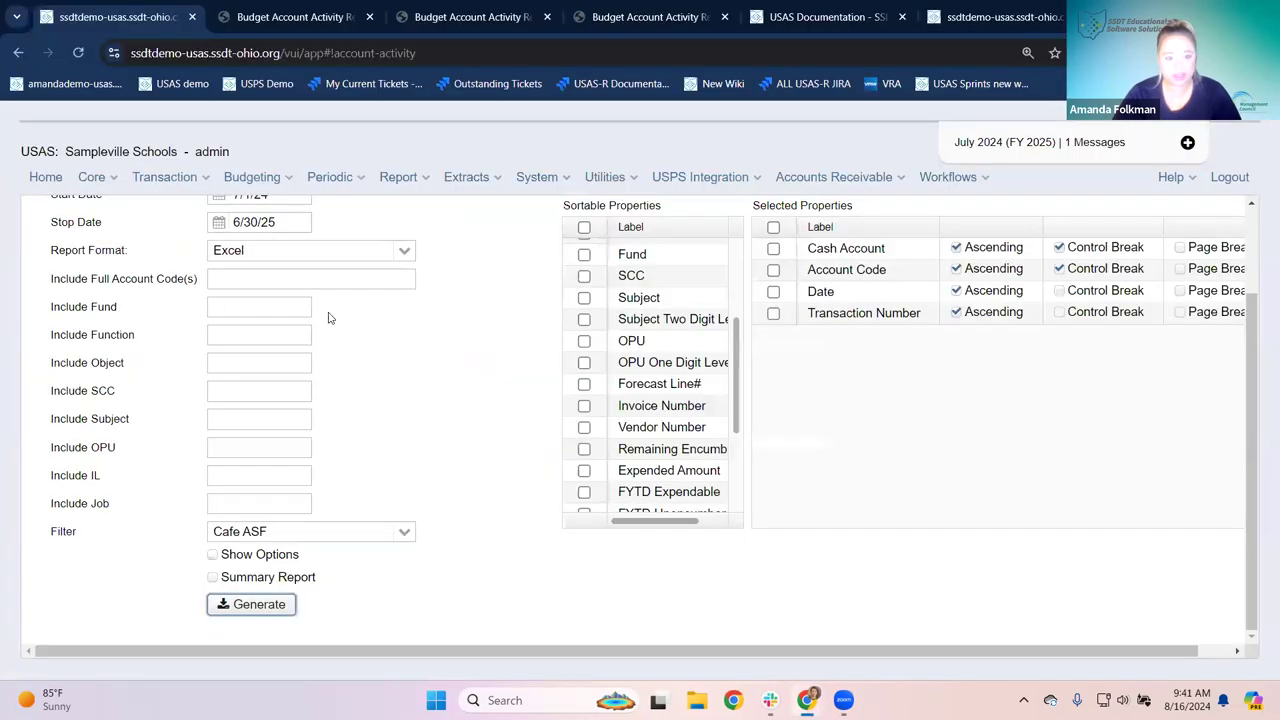
{"action": "scroll", "coordinate": [391, 415], "scroll_direction": "up", "scroll_amount": 3}
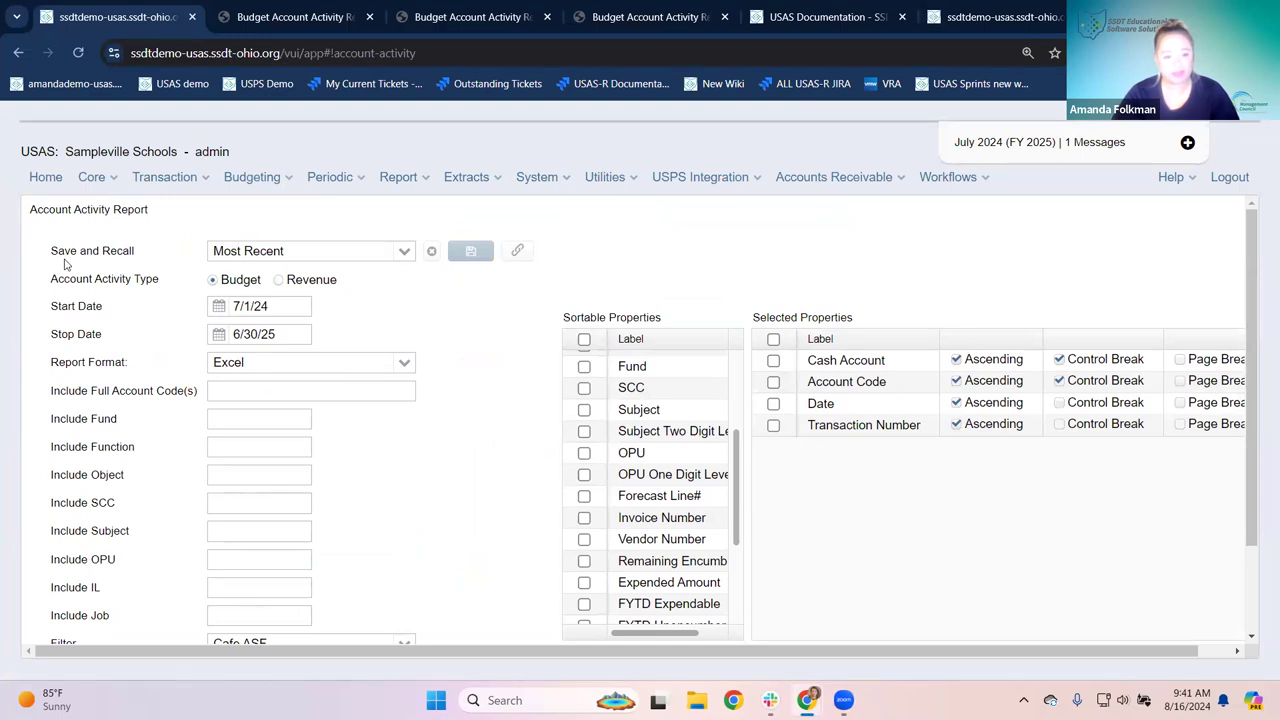
{"action": "left_click", "coordinate": [404, 252]}
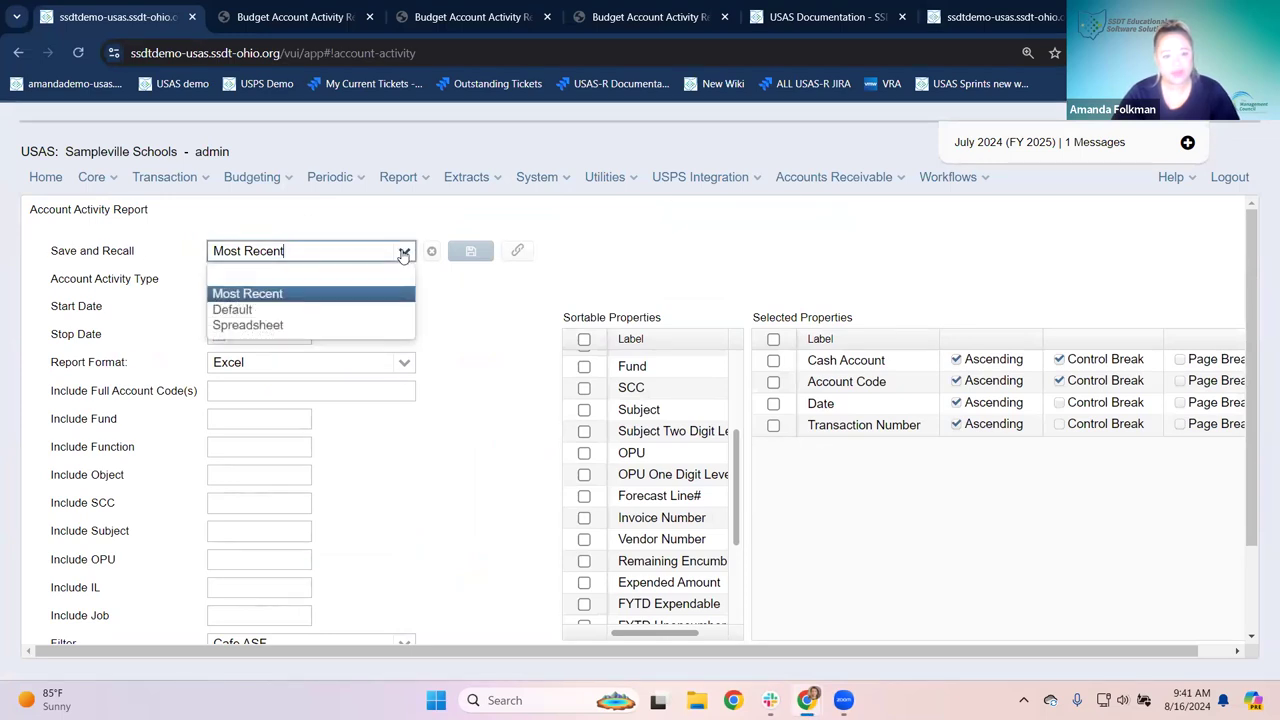
{"action": "left_click", "coordinate": [462, 341]}
{"action": "scroll", "coordinate": [357, 300], "scroll_direction": "down", "scroll_amount": 2}
{"action": "scroll", "coordinate": [330, 330], "scroll_direction": "up", "scroll_amount": 2}
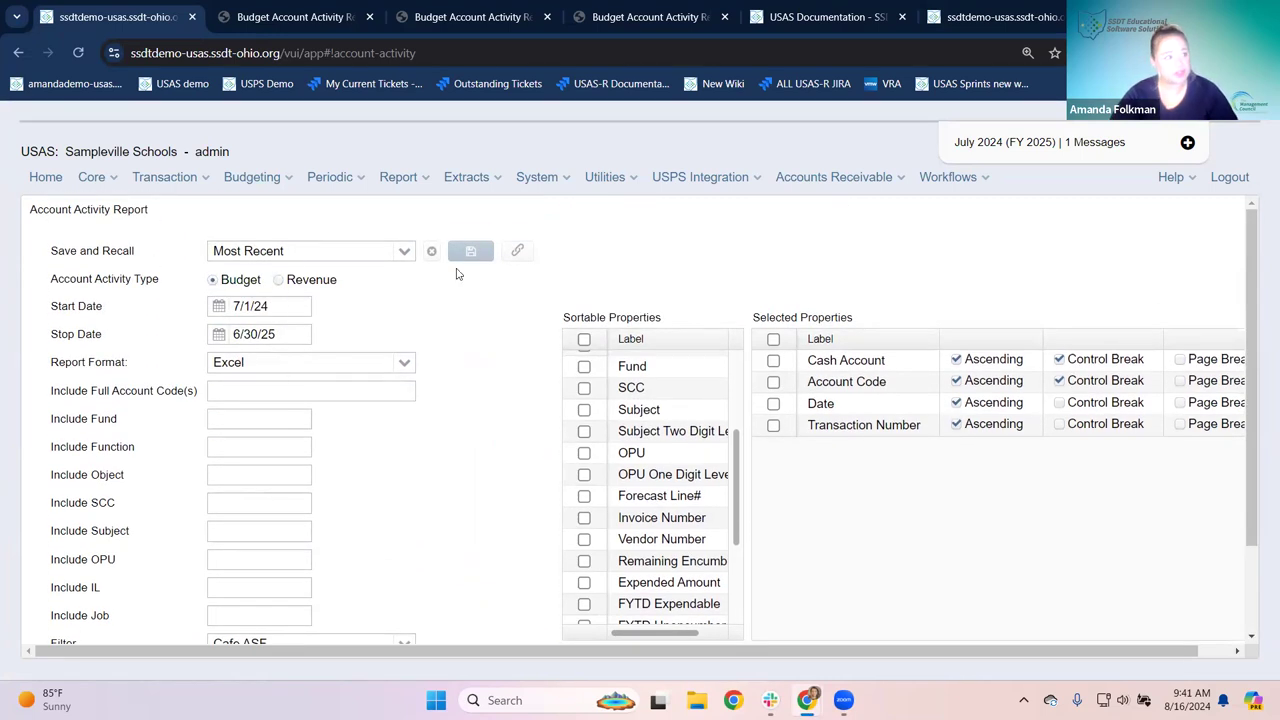
{"action": "scroll", "coordinate": [257, 497], "scroll_direction": "down", "scroll_amount": 2}
{"action": "scroll", "coordinate": [310, 450], "scroll_direction": "up", "scroll_amount": 2}
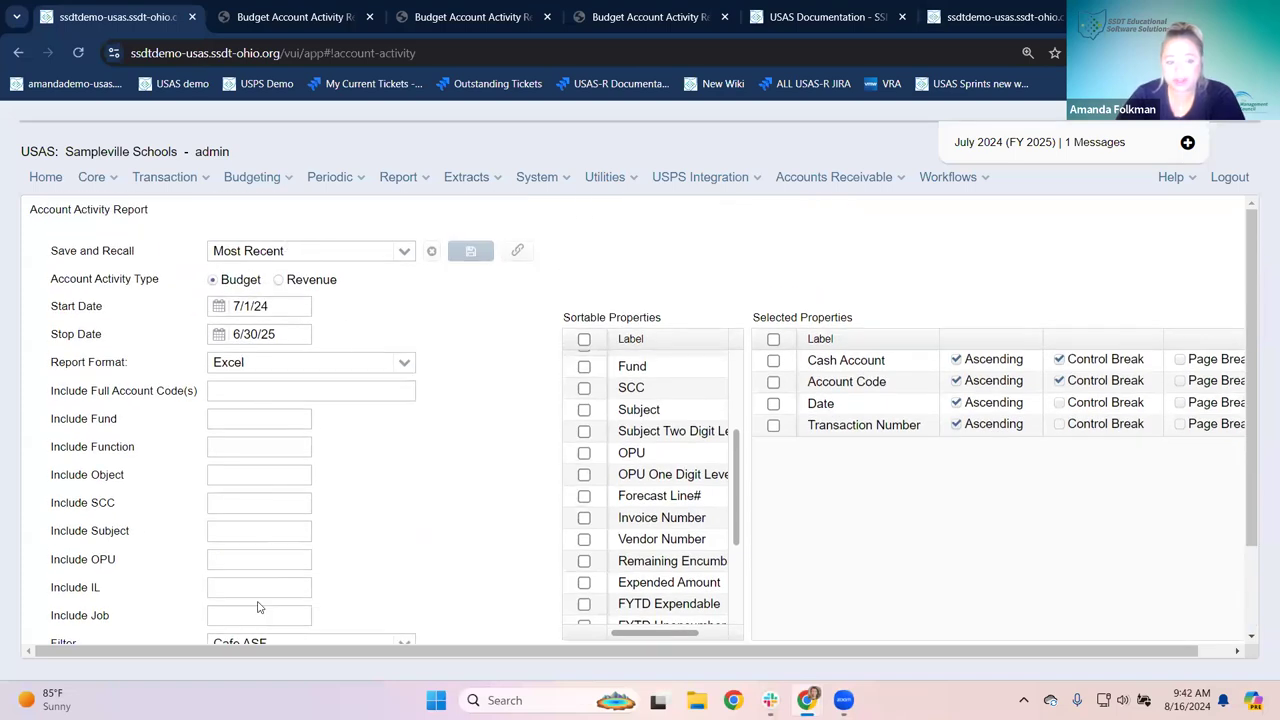
{"action": "scroll", "coordinate": [323, 440], "scroll_direction": "down", "scroll_amount": 2}
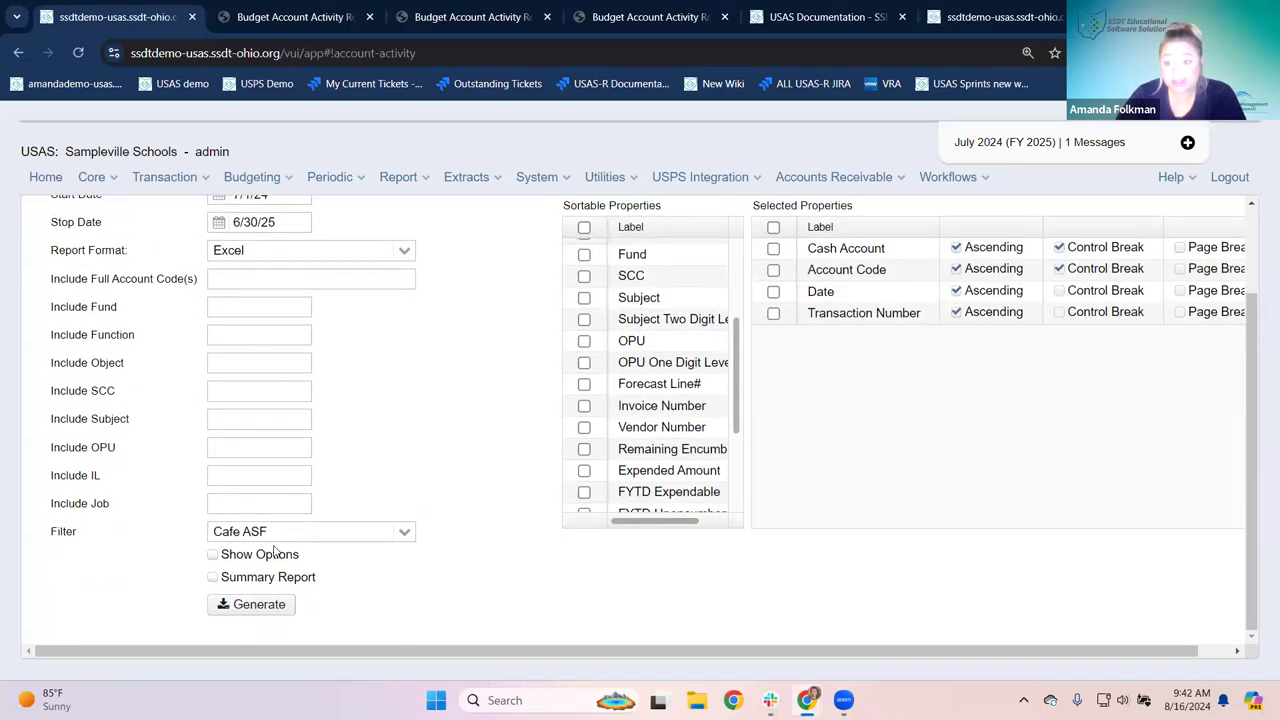
{"action": "scroll", "coordinate": [354, 423], "scroll_direction": "up", "scroll_amount": 2}
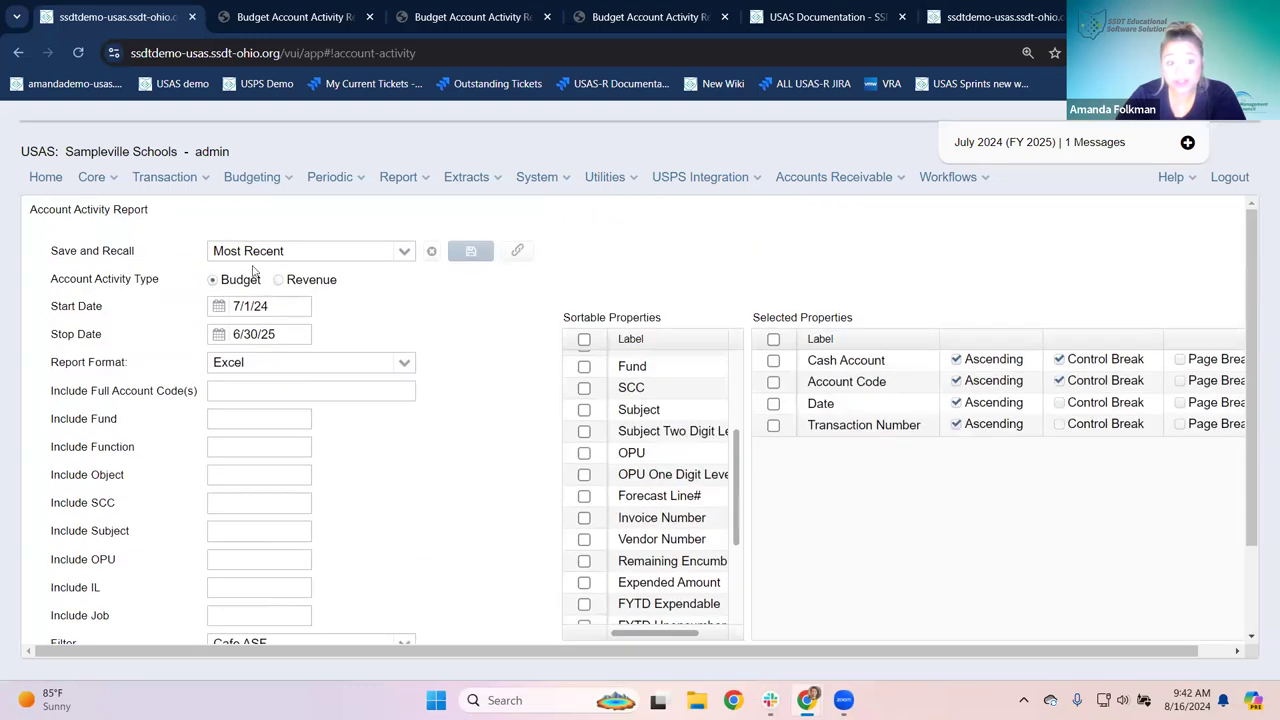
{"action": "left_click", "coordinate": [404, 251]}
Step: Save the current report settings under the name 'Cafe Activity'
{"action": "left_click", "coordinate": [262, 279]}
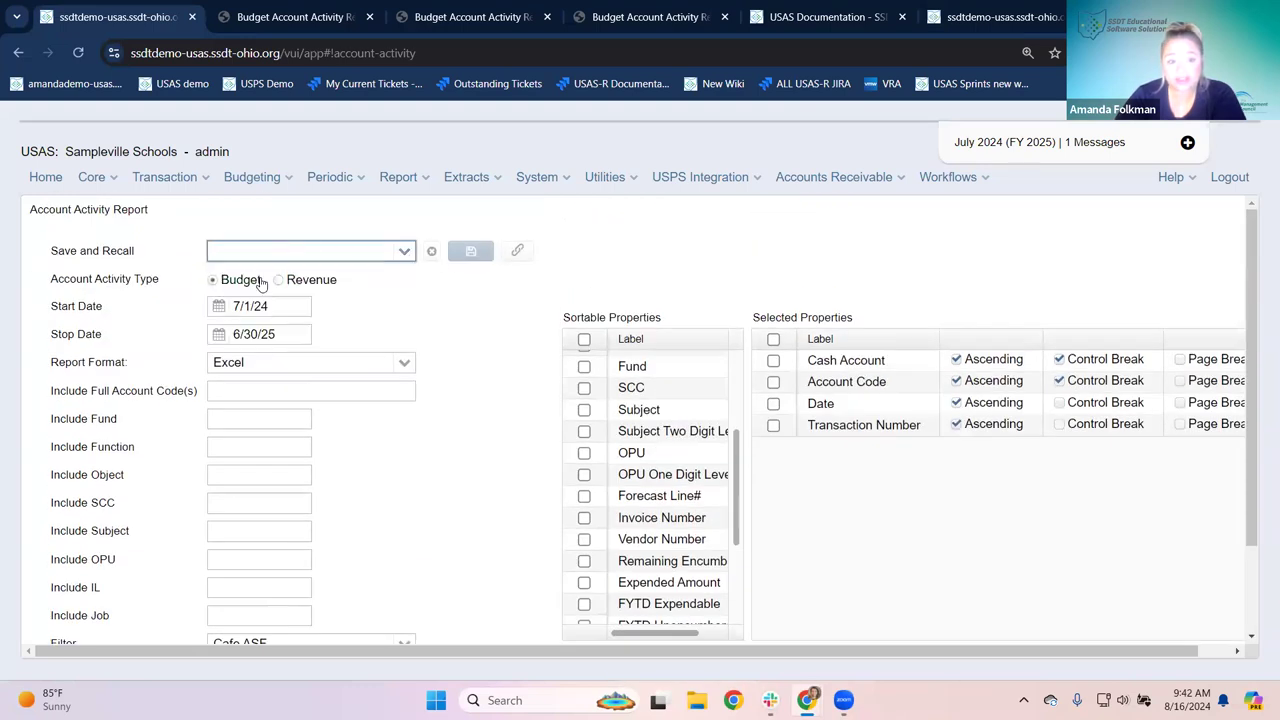
{"action": "type", "text": "Cafe "}
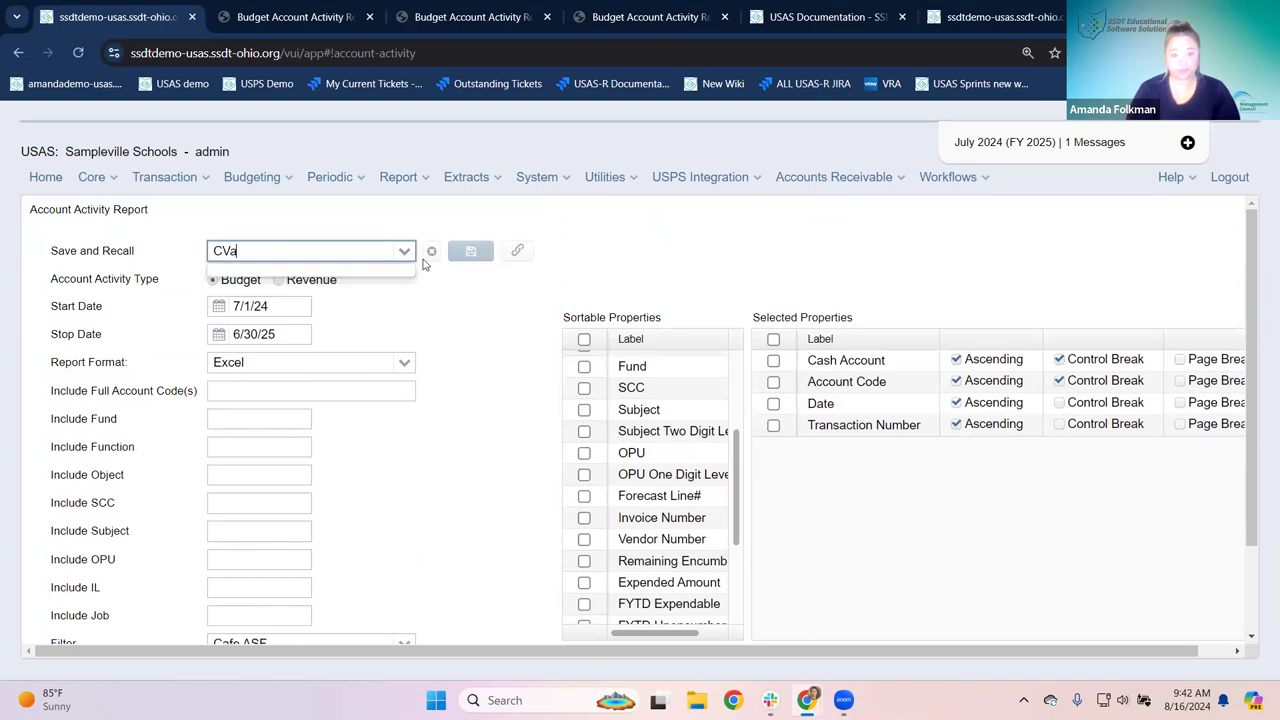
{"action": "type", "text": "Activity"}
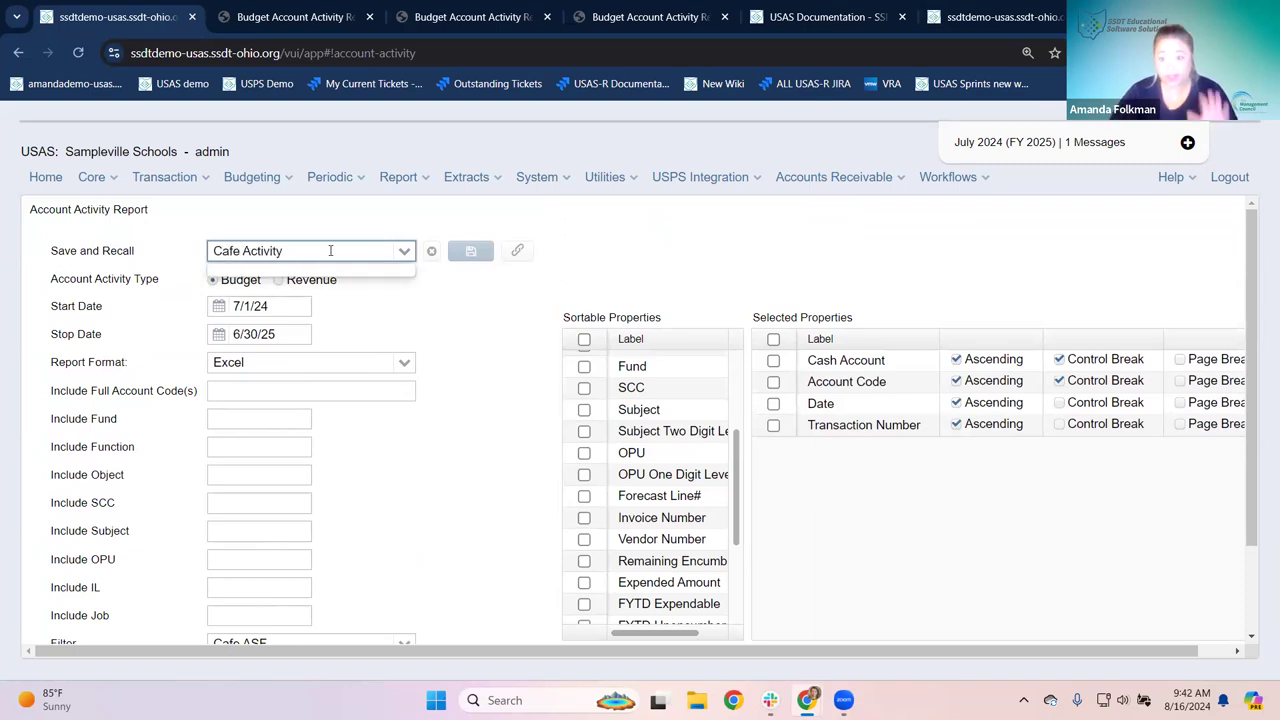
{"action": "left_click", "coordinate": [292, 288]}
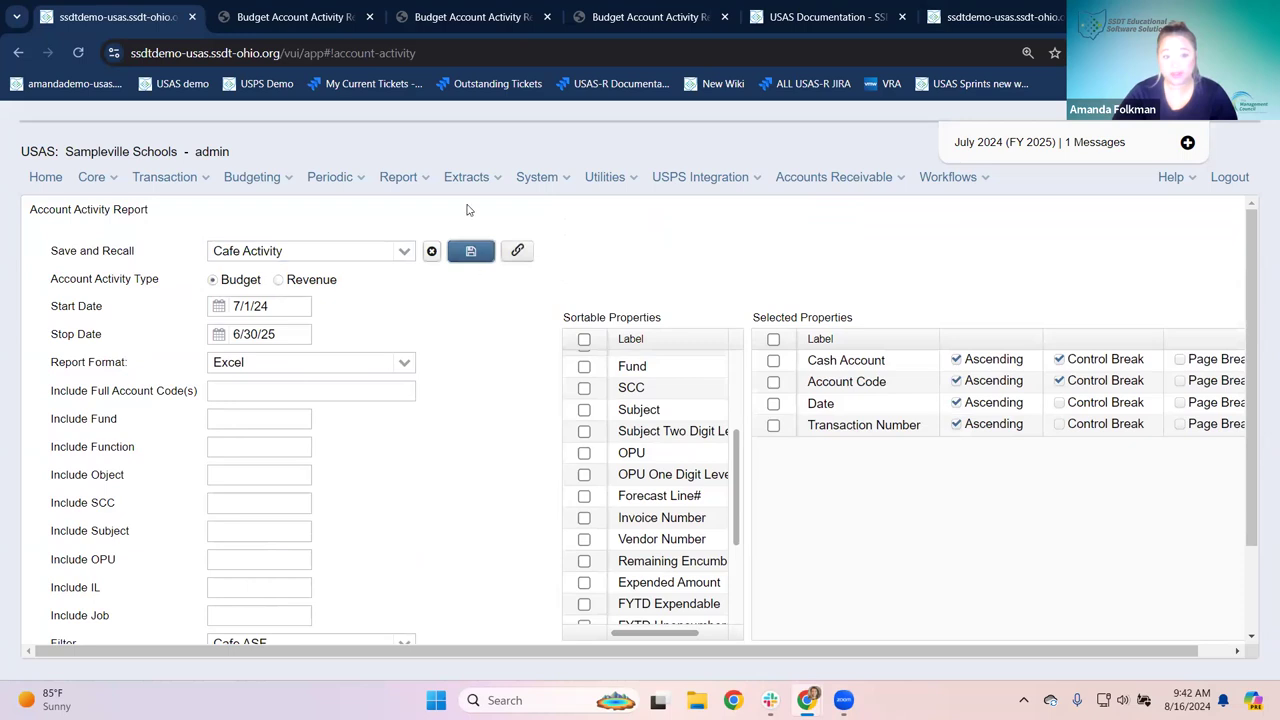
Step: Recall the Cafe Activity saved settings from the Save and Recall list
{"action": "left_click", "coordinate": [405, 252]}
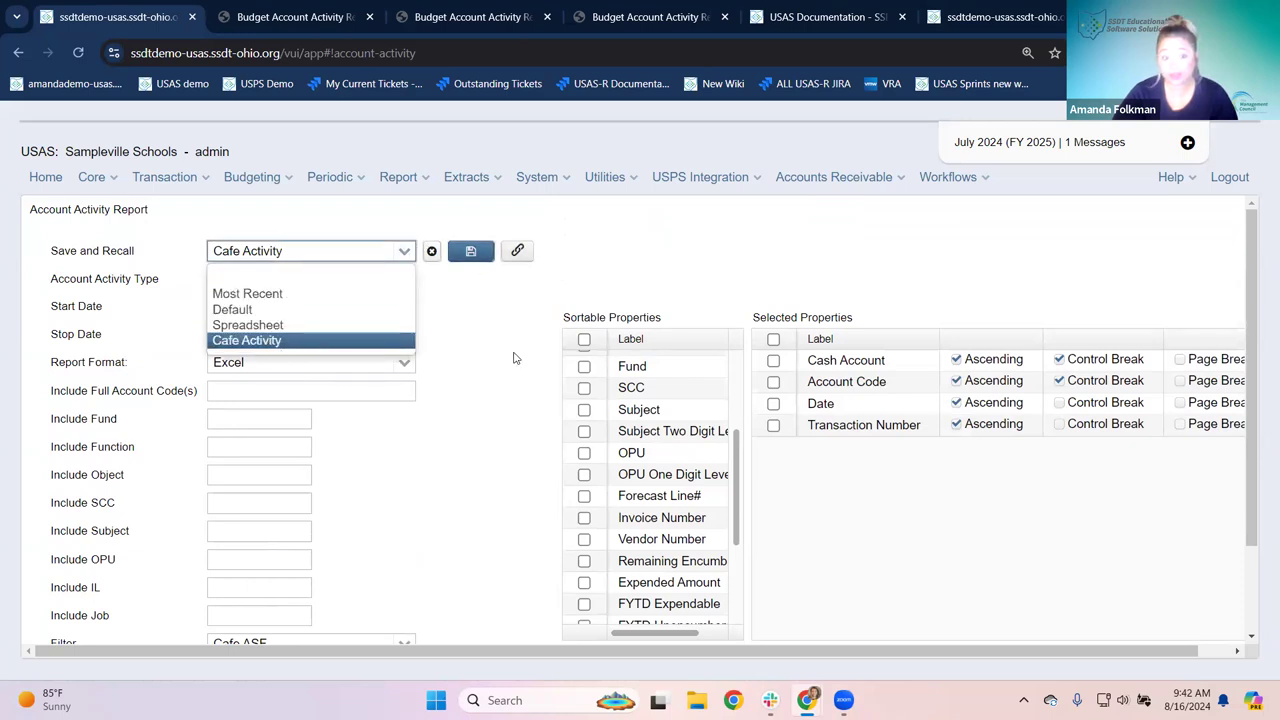
{"action": "key", "text": "Up"}
{"action": "key", "text": "Down"}
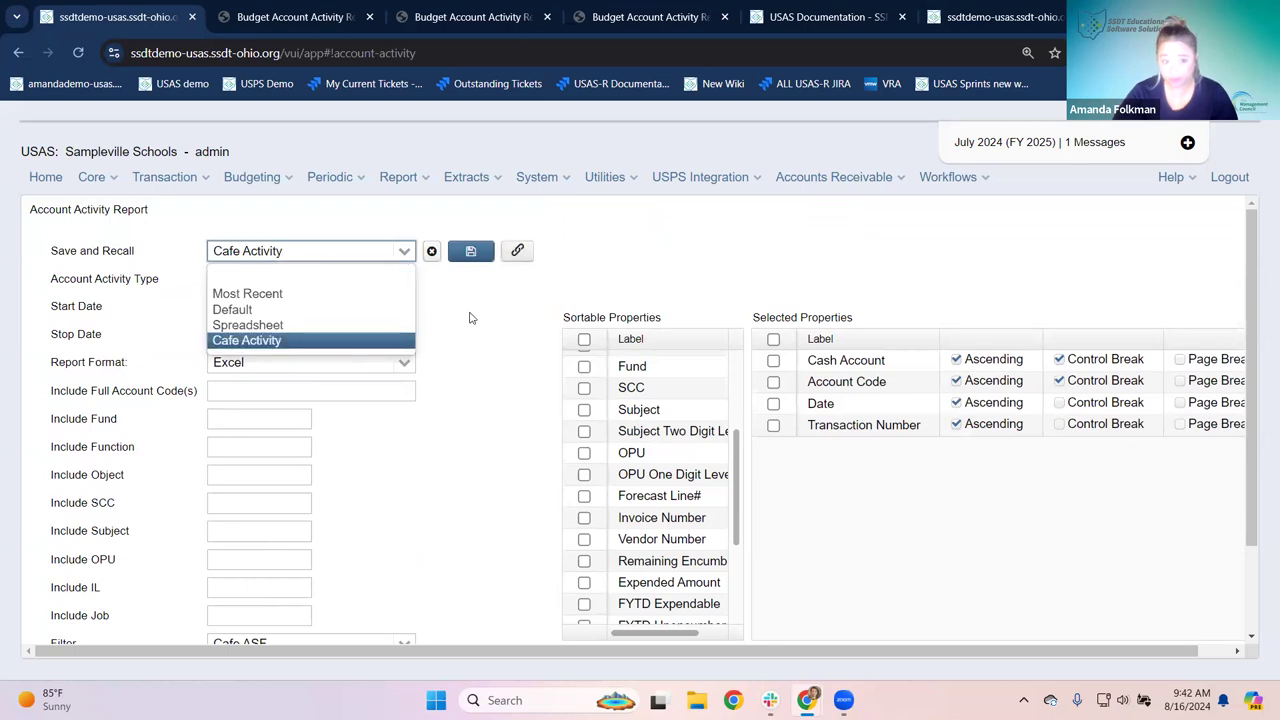
{"action": "key", "text": "Return"}
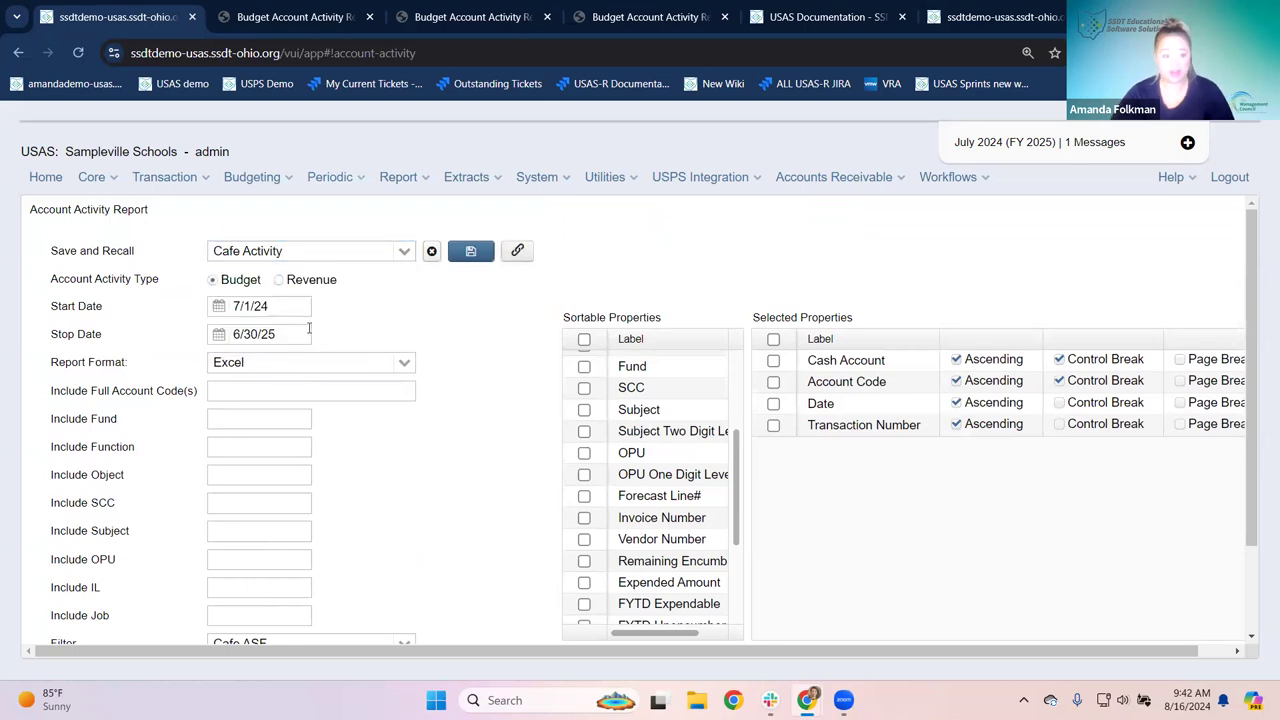
{"action": "scroll", "coordinate": [270, 400], "scroll_direction": "down", "scroll_amount": 2}
{"action": "scroll", "coordinate": [240, 493], "scroll_direction": "up", "scroll_amount": 2}
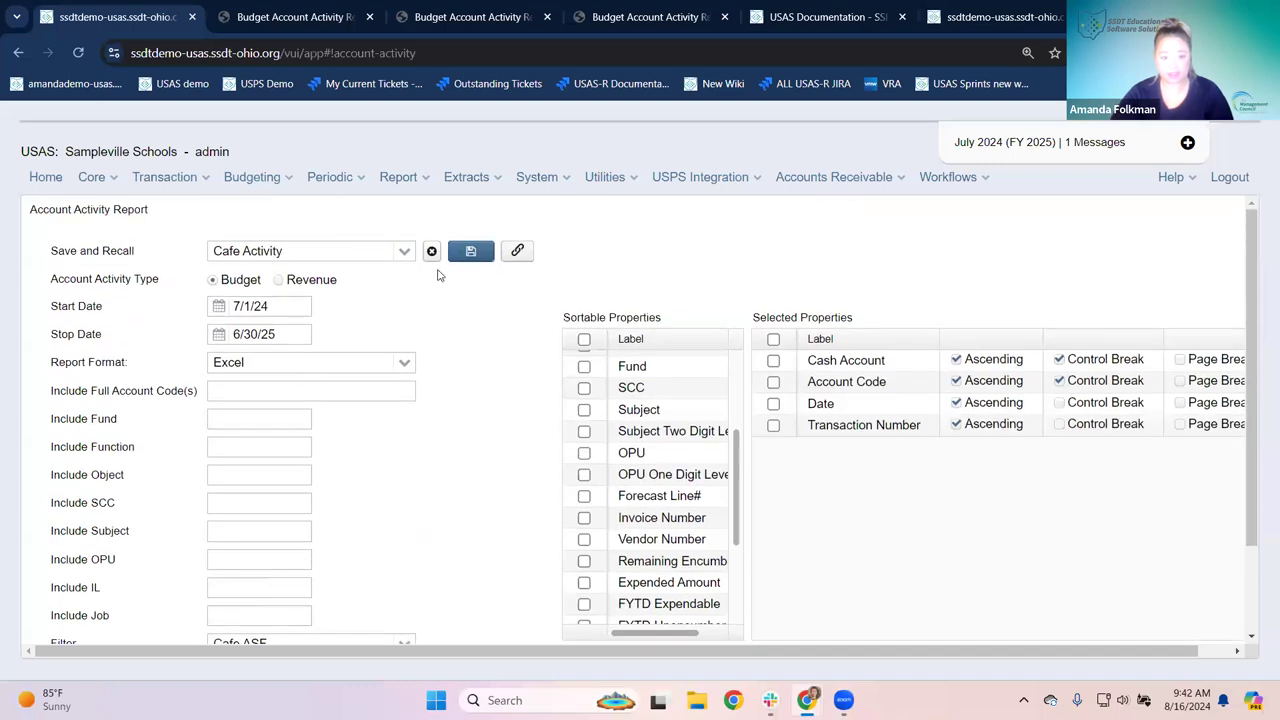
Step: Recall the Most Recent report settings
{"action": "left_click", "coordinate": [404, 251]}
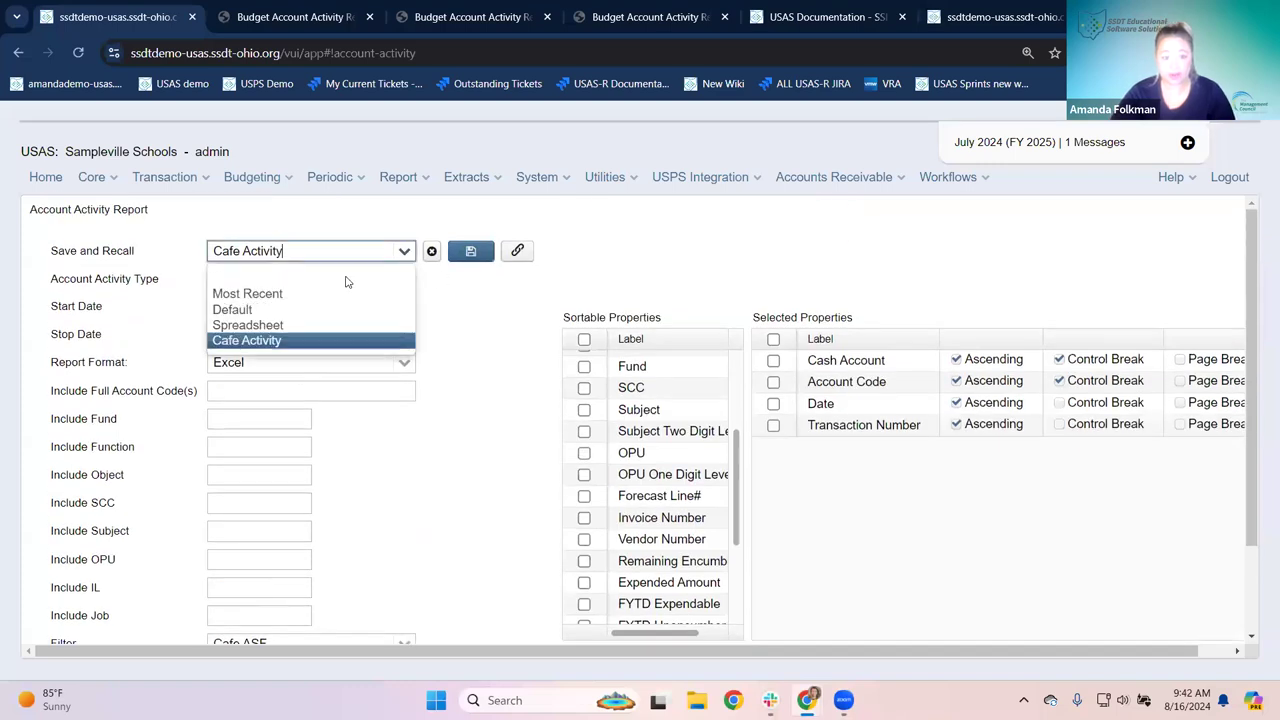
{"action": "left_click", "coordinate": [257, 296]}
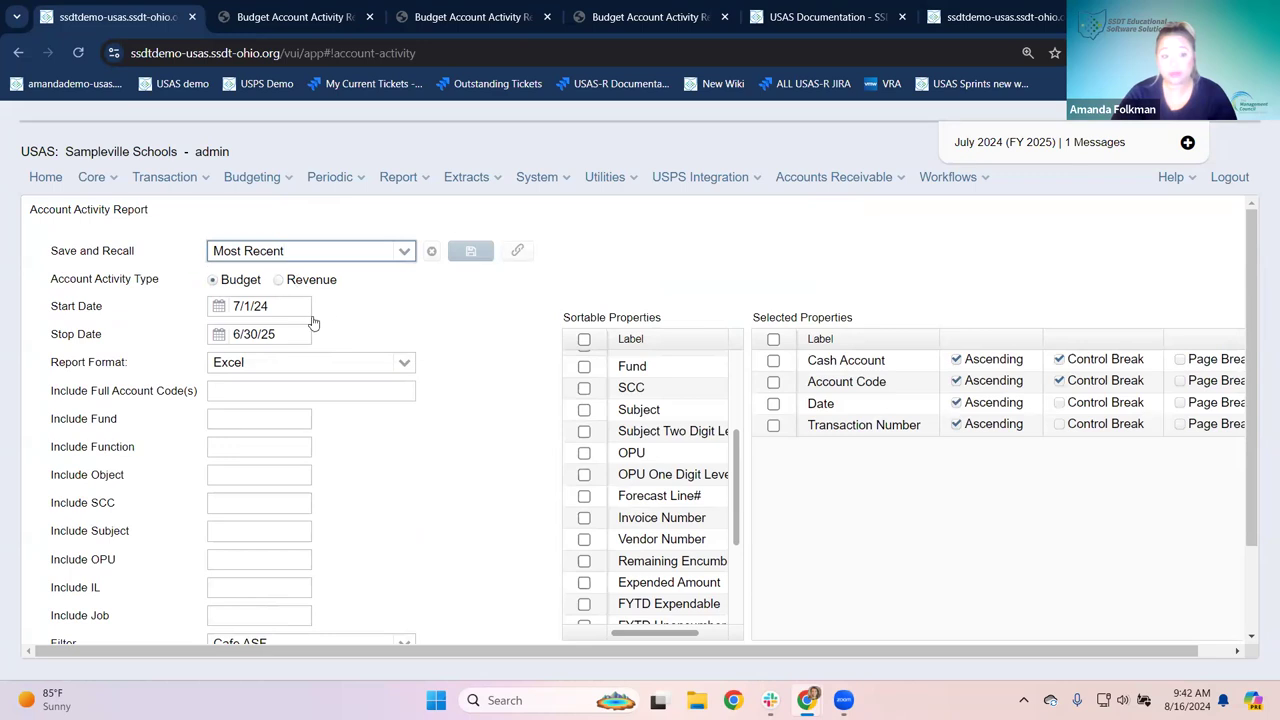
{"action": "scroll", "coordinate": [312, 322], "scroll_direction": "down", "scroll_amount": 1}
{"action": "scroll", "coordinate": [312, 322], "scroll_direction": "up", "scroll_amount": 1}
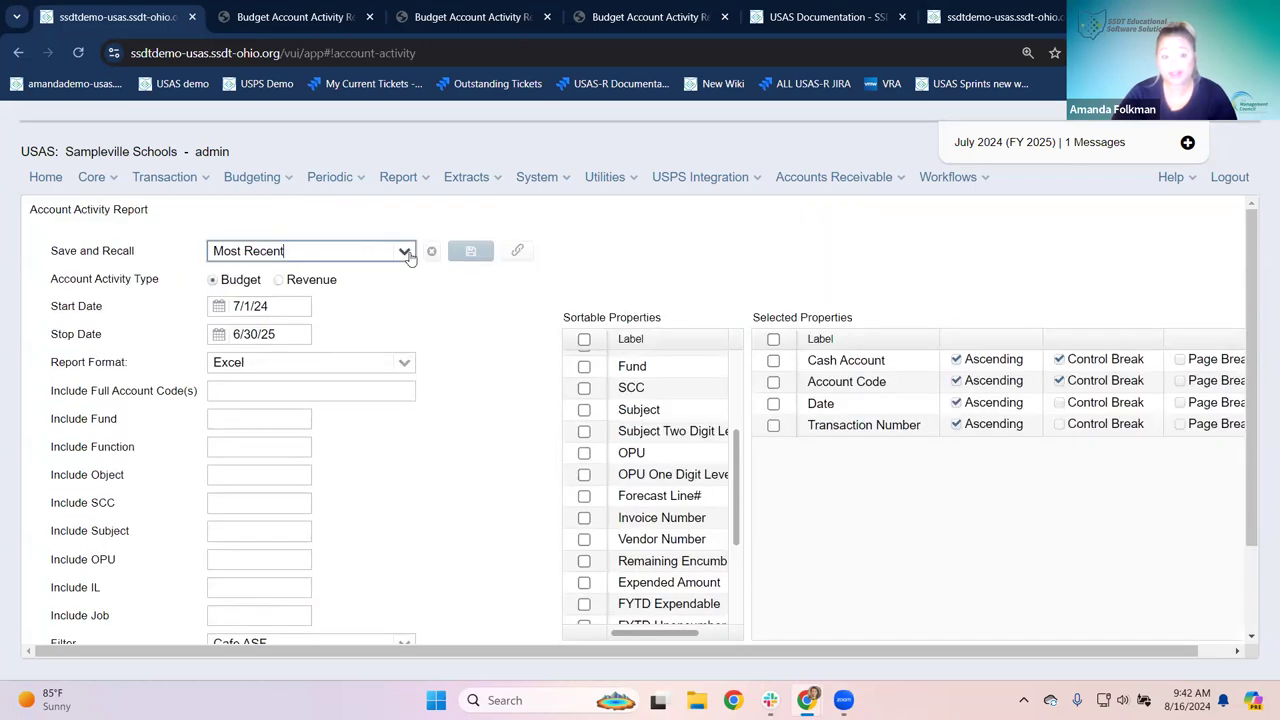
Step: Reset the form to the Default settings, then go back to the USAS welcome page
{"action": "left_click", "coordinate": [405, 251]}
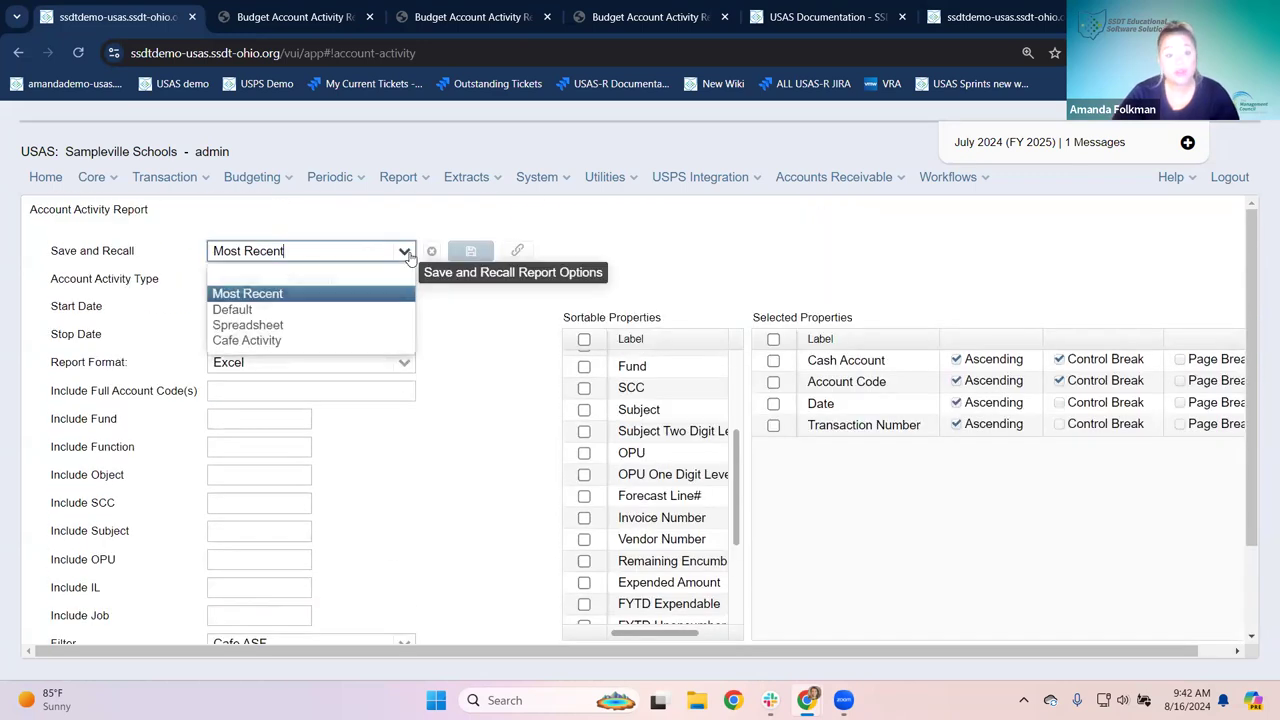
{"action": "left_click", "coordinate": [240, 306]}
{"action": "scroll", "coordinate": [280, 300], "scroll_direction": "down", "scroll_amount": 1}
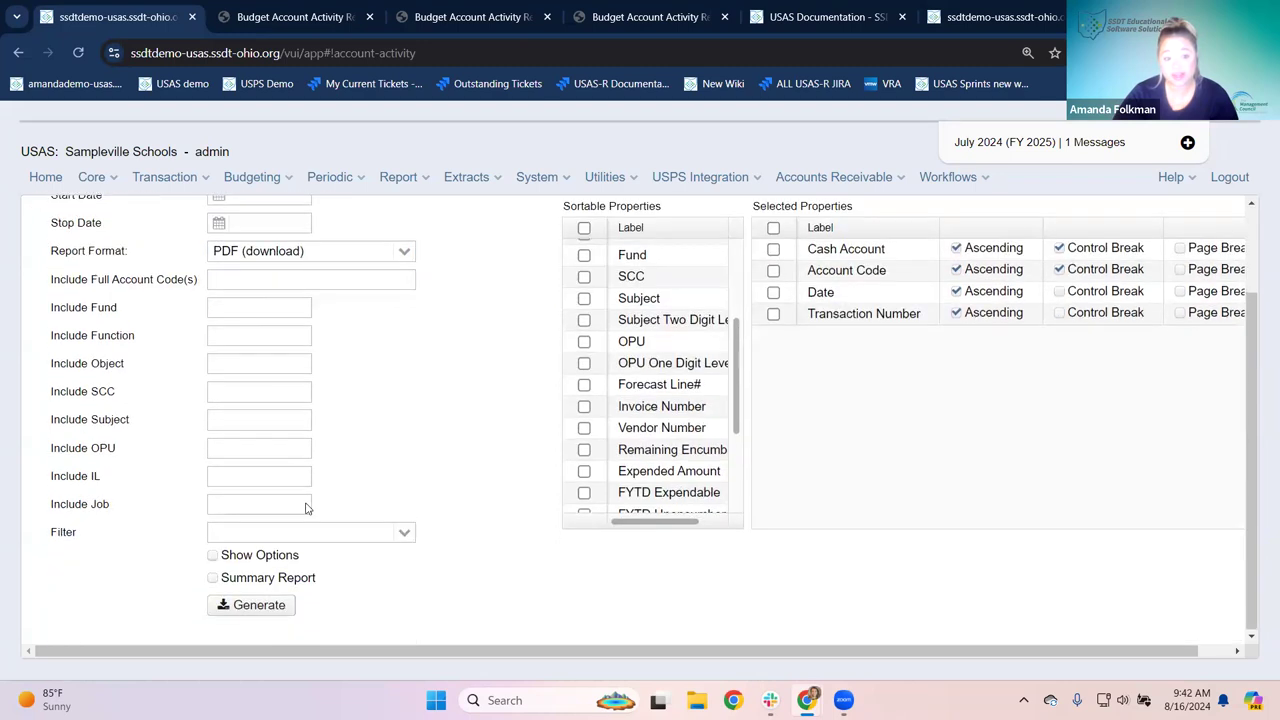
{"action": "scroll", "coordinate": [290, 430], "scroll_direction": "up", "scroll_amount": 1}
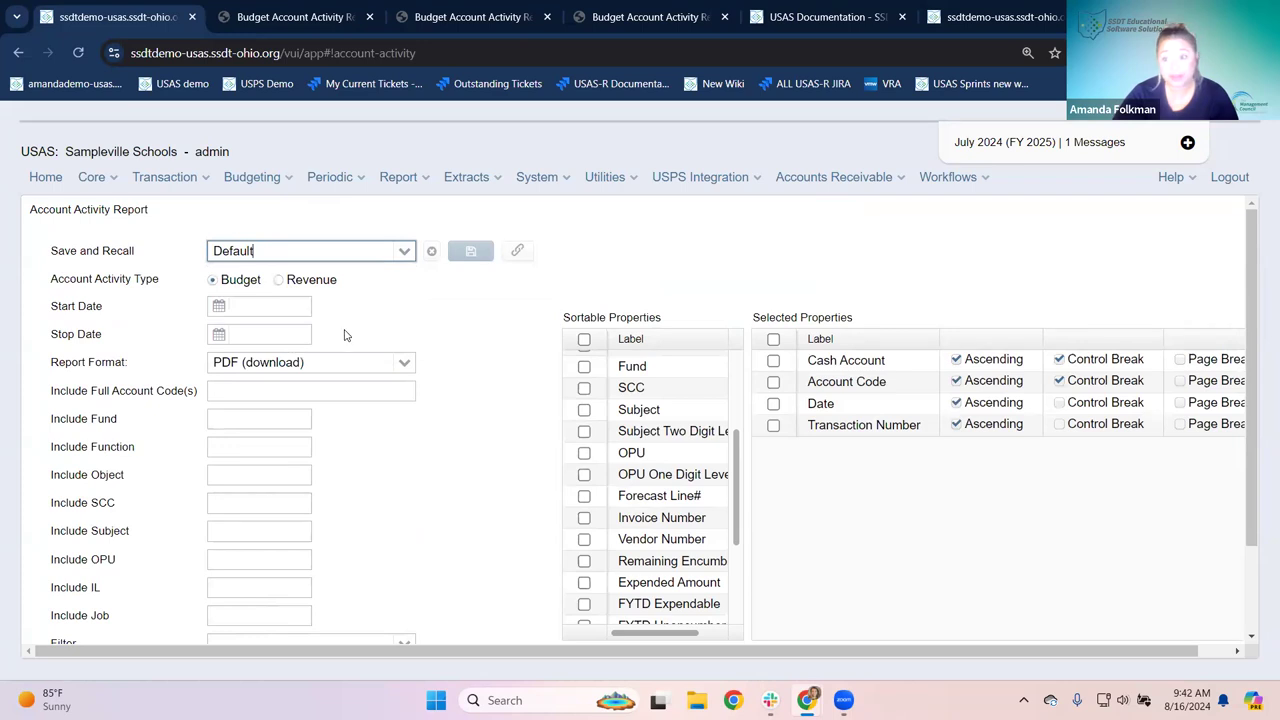
{"action": "scroll", "coordinate": [302, 420], "scroll_direction": "down", "scroll_amount": 1}
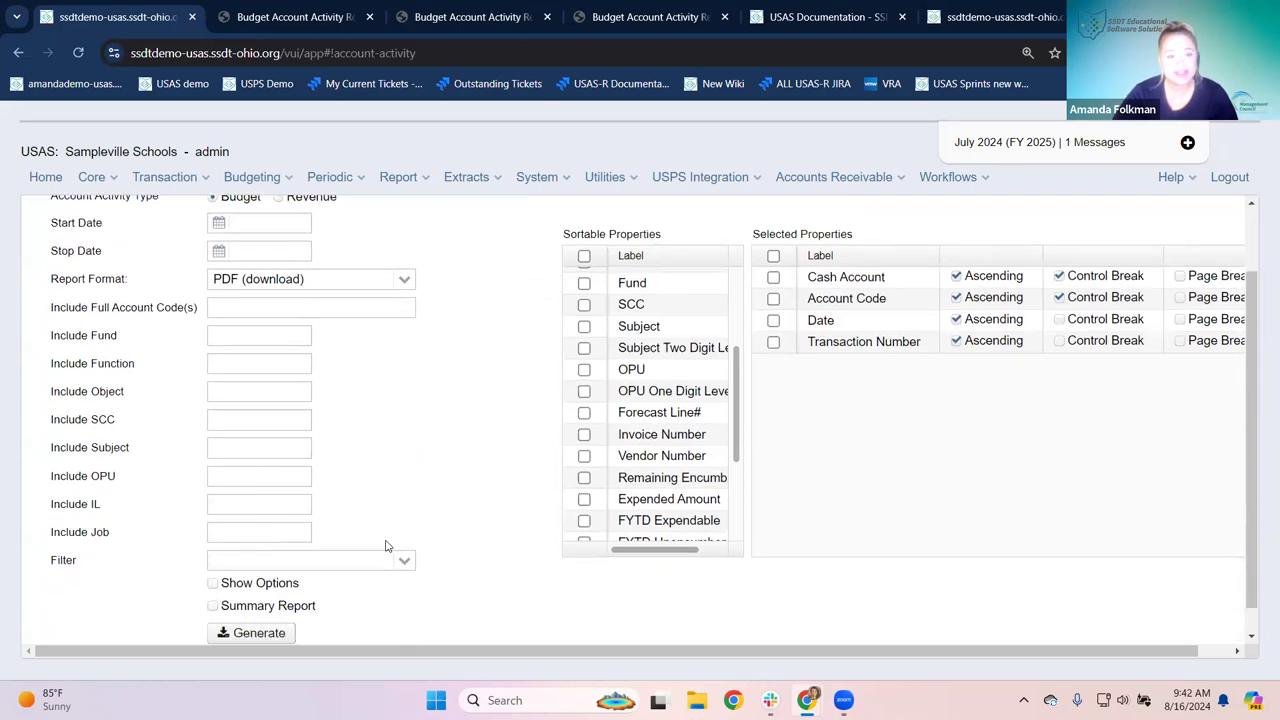
{"action": "scroll", "coordinate": [366, 528], "scroll_direction": "up", "scroll_amount": 1}
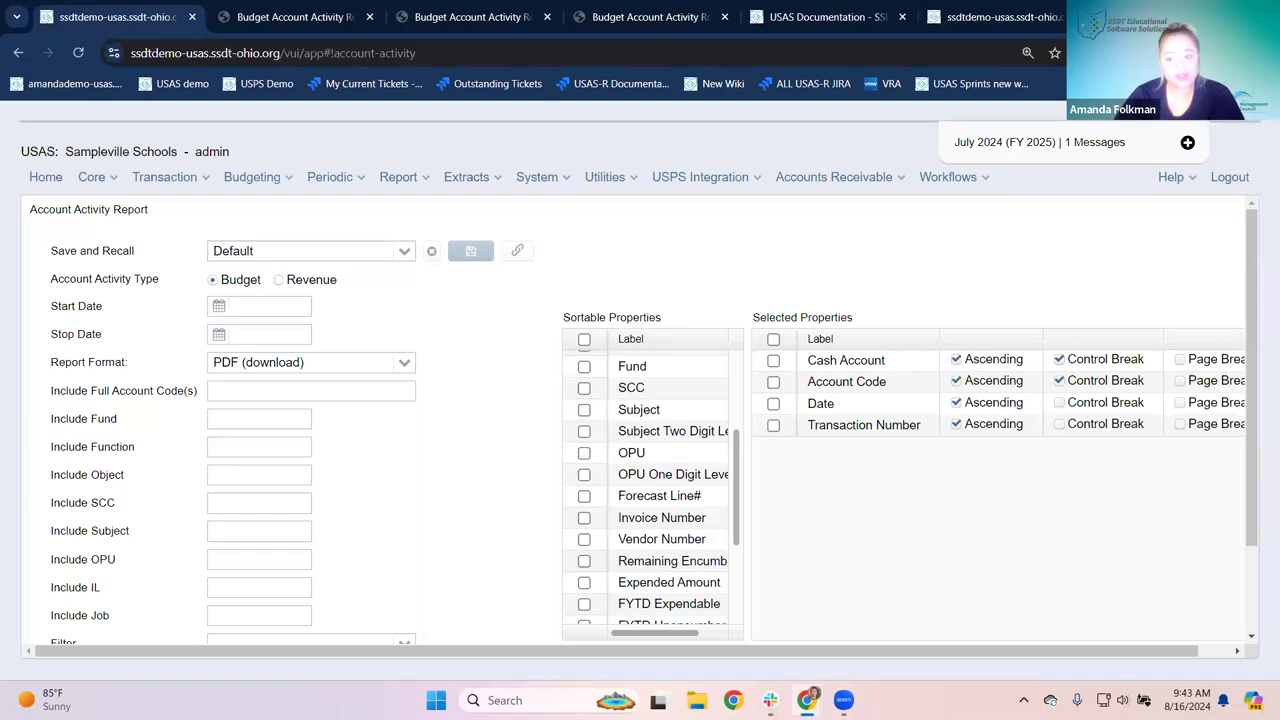
{"action": "left_click", "coordinate": [47, 180]}
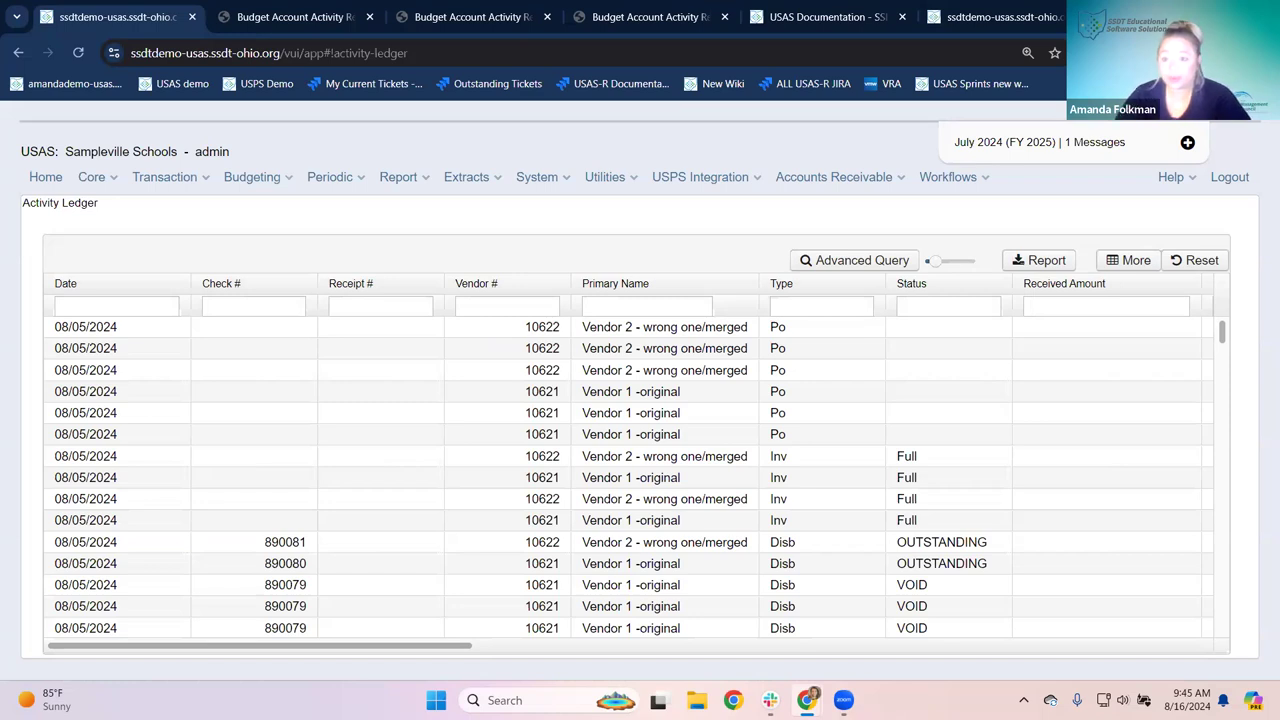
{"action": "left_click", "coordinate": [290, 17]}
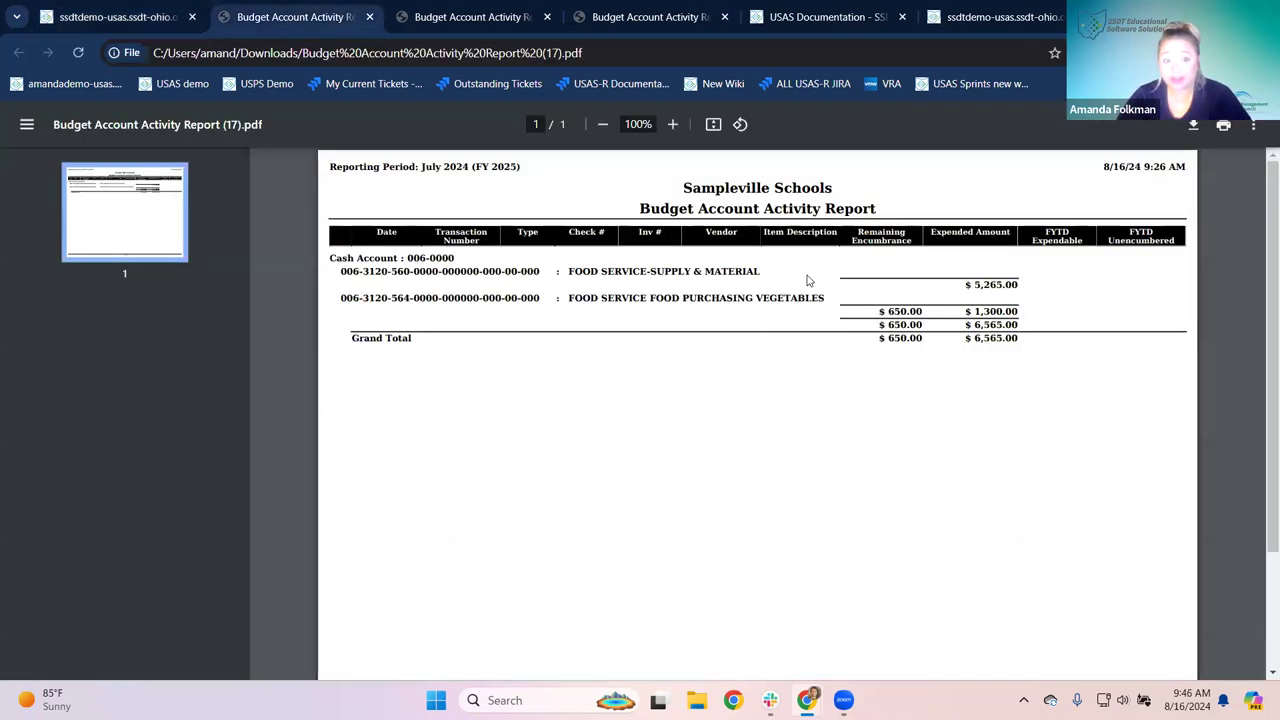
{"action": "left_click", "coordinate": [486, 17]}
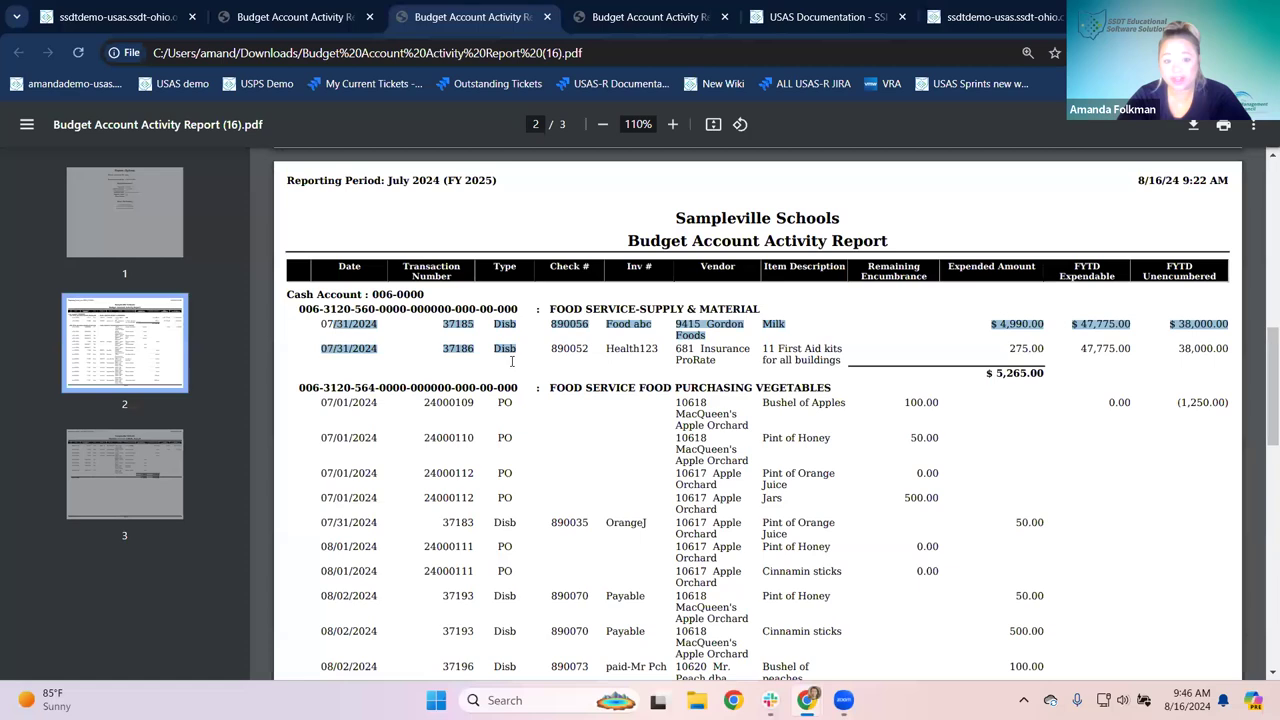
{"action": "double_click", "coordinate": [504, 325]}
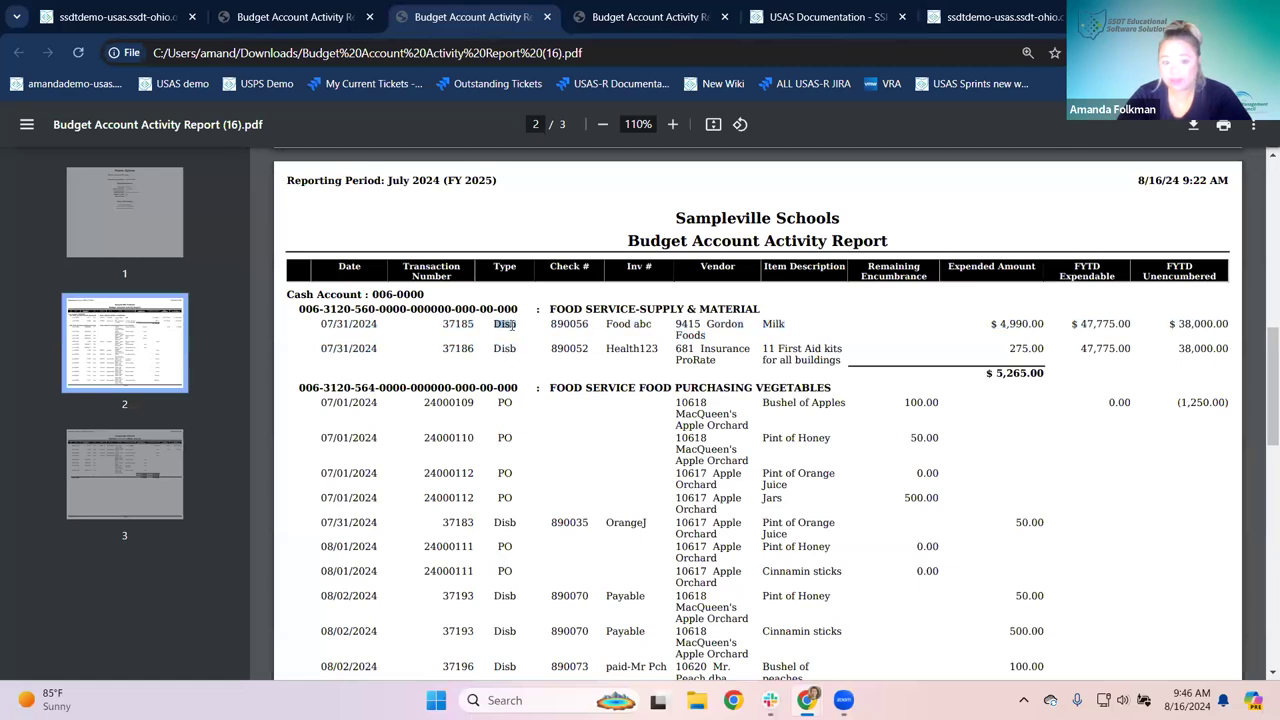
{"action": "left_click", "coordinate": [505, 404]}
{"action": "double_click", "coordinate": [504, 523]}
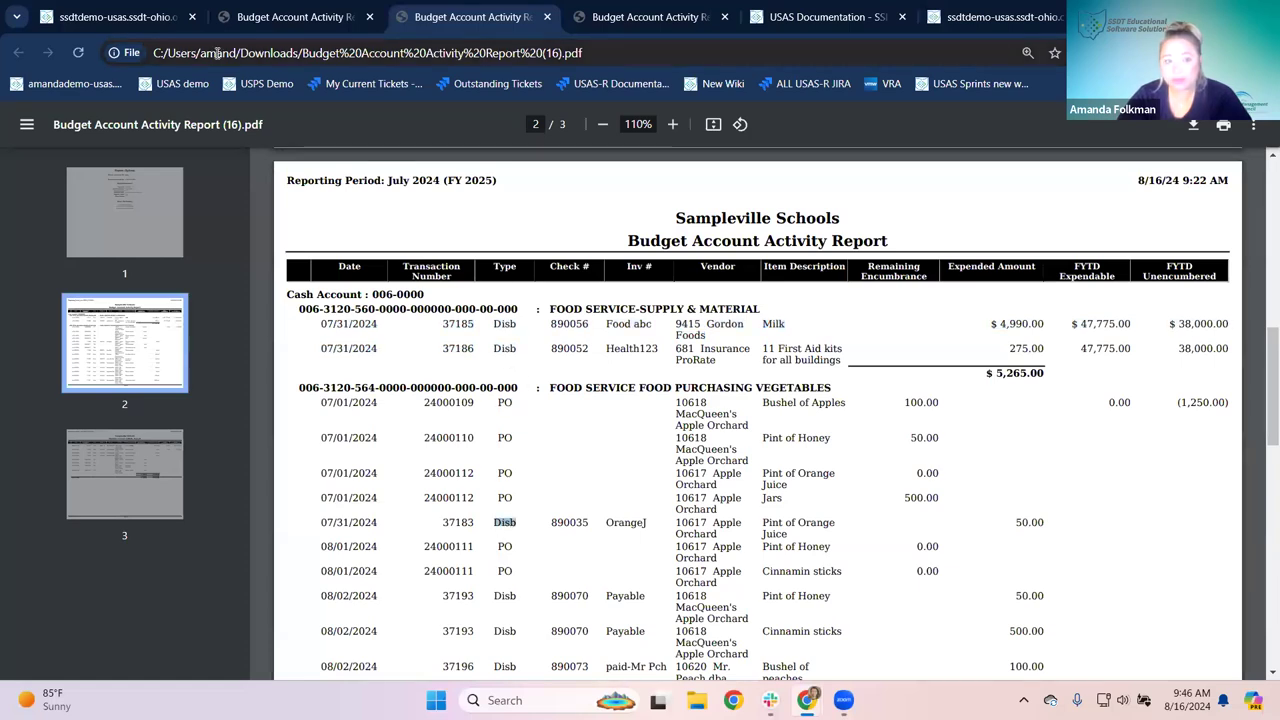
{"action": "left_click", "coordinate": [115, 17]}
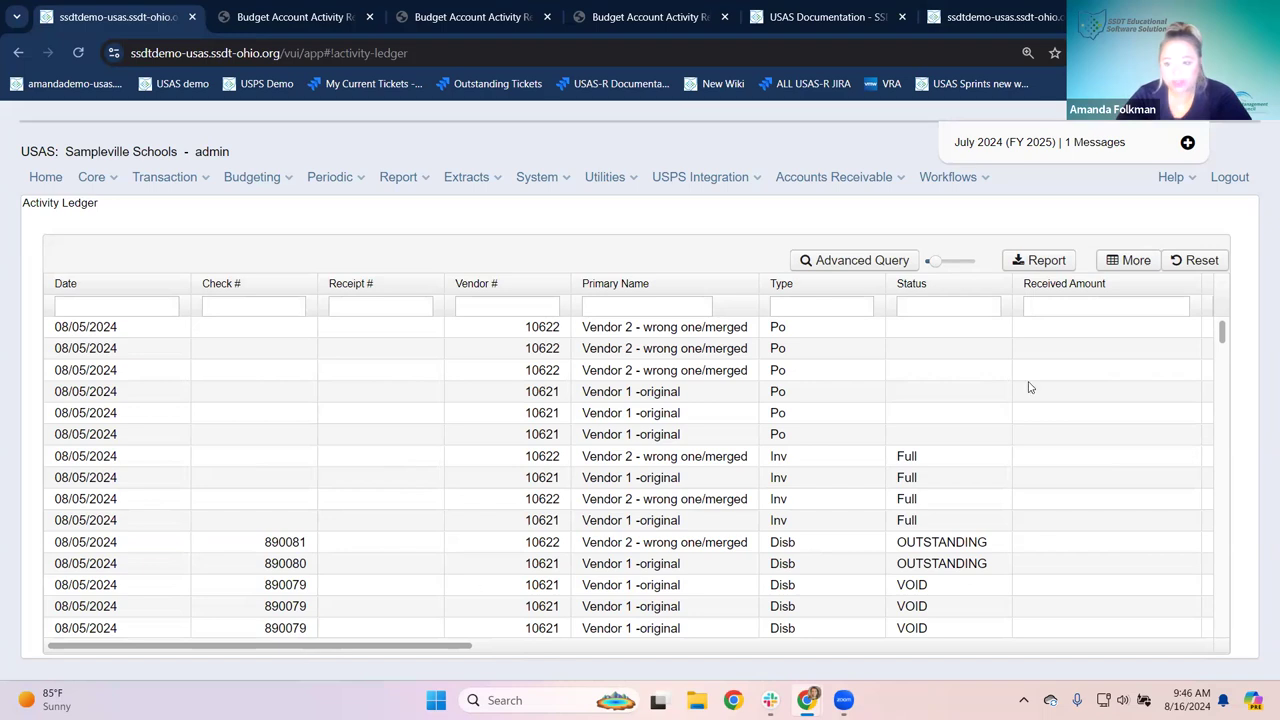
Step: Open Column Selection, enlarge the dialog, and add the PO # column
{"action": "left_click", "coordinate": [1120, 268]}
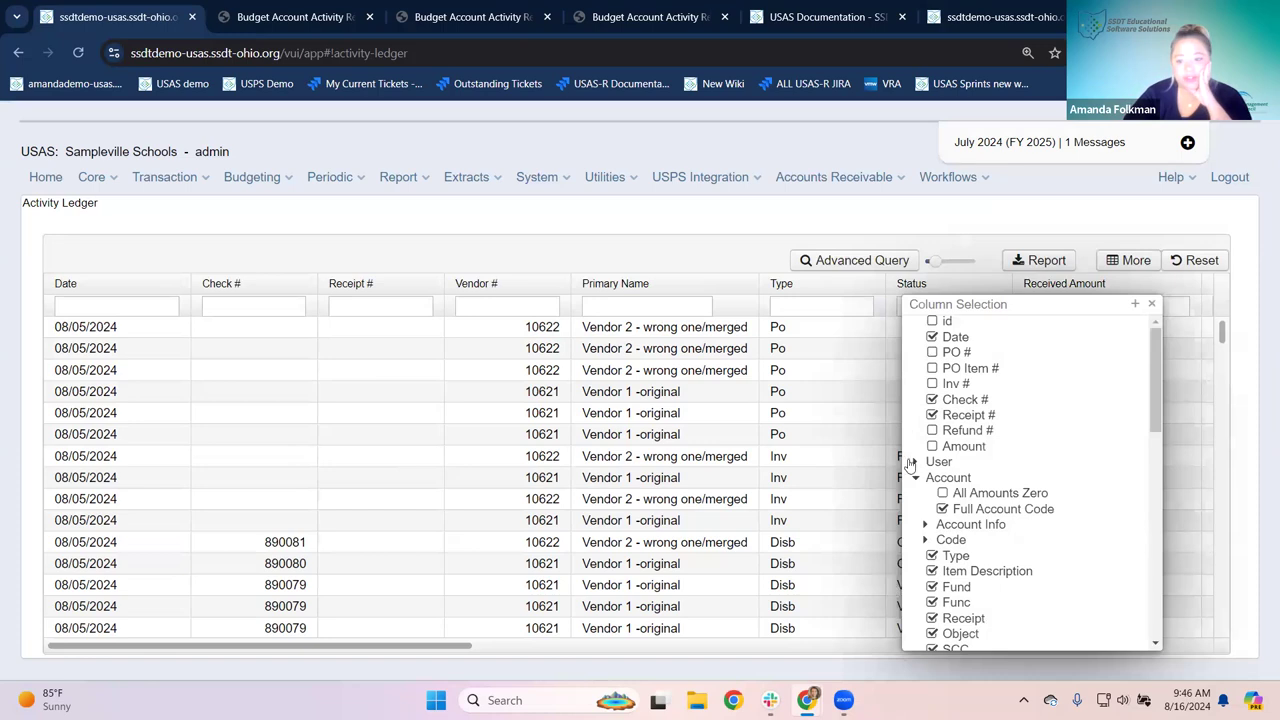
{"action": "left_click_drag", "start_coordinate": [958, 306], "coordinate": [726, 133]}
{"action": "left_click_drag", "start_coordinate": [925, 478], "coordinate": [990, 626]}
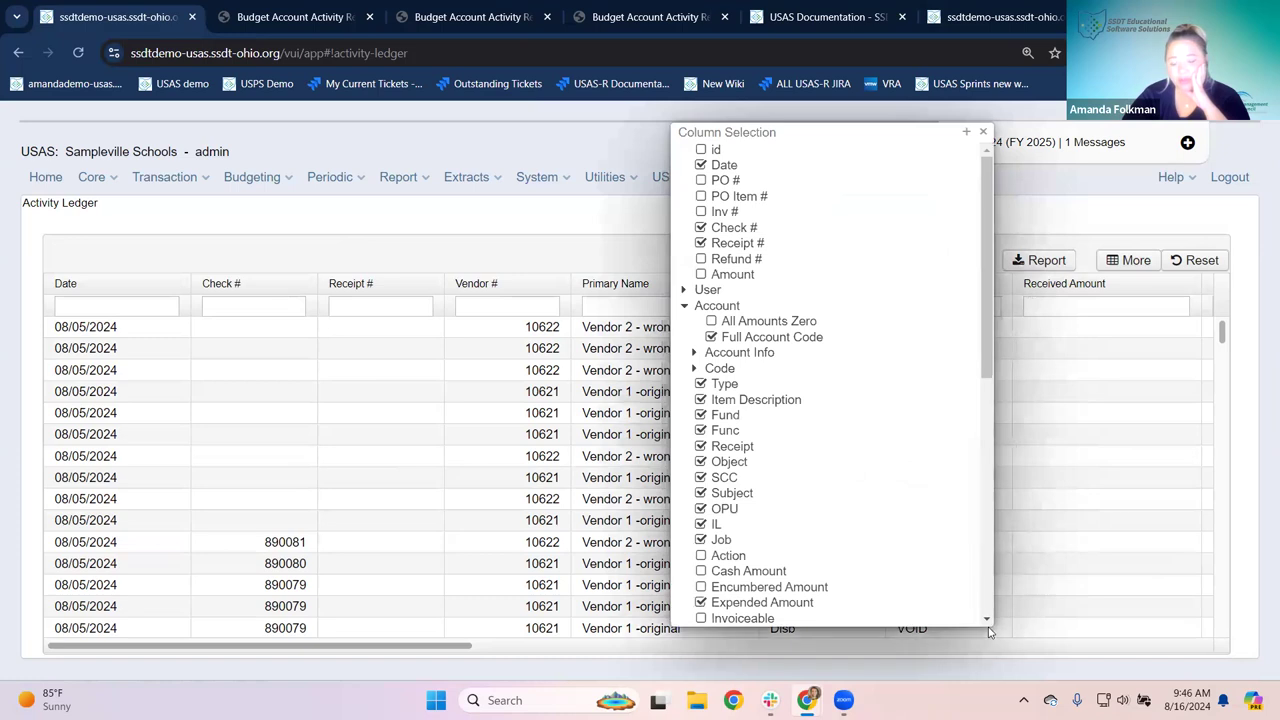
{"action": "left_click", "coordinate": [702, 181]}
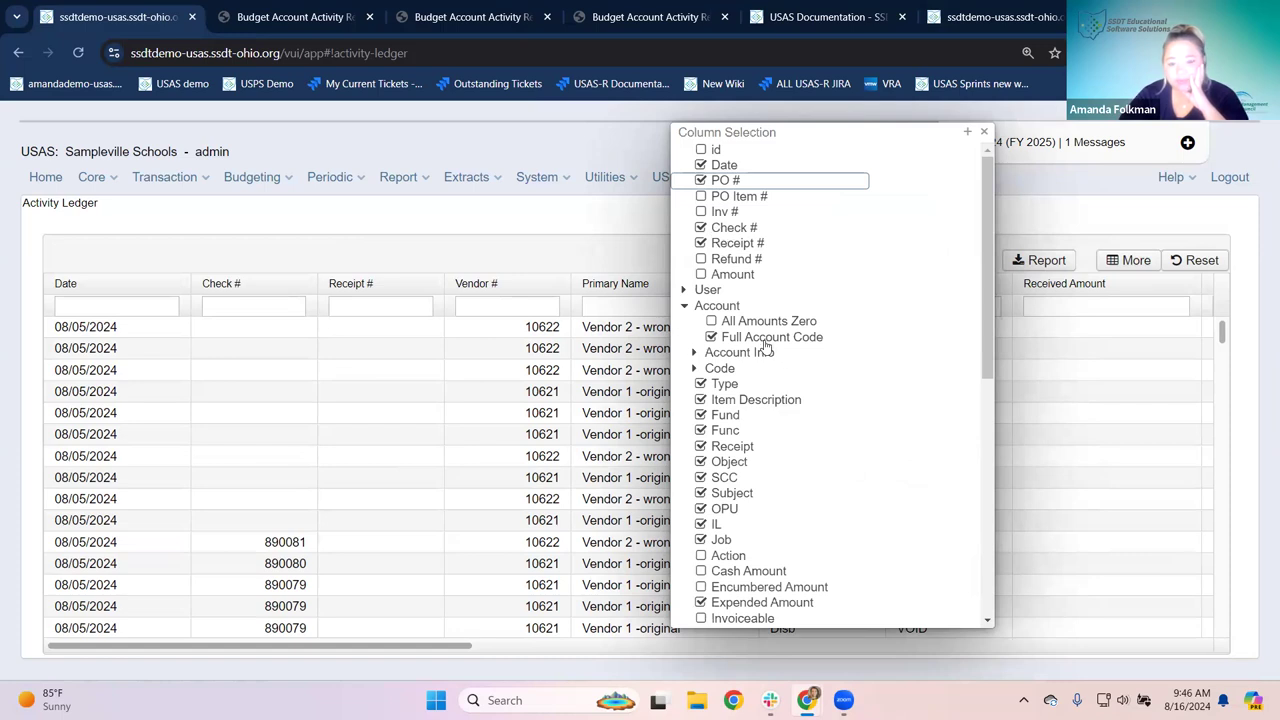
{"action": "left_click", "coordinate": [686, 306]}
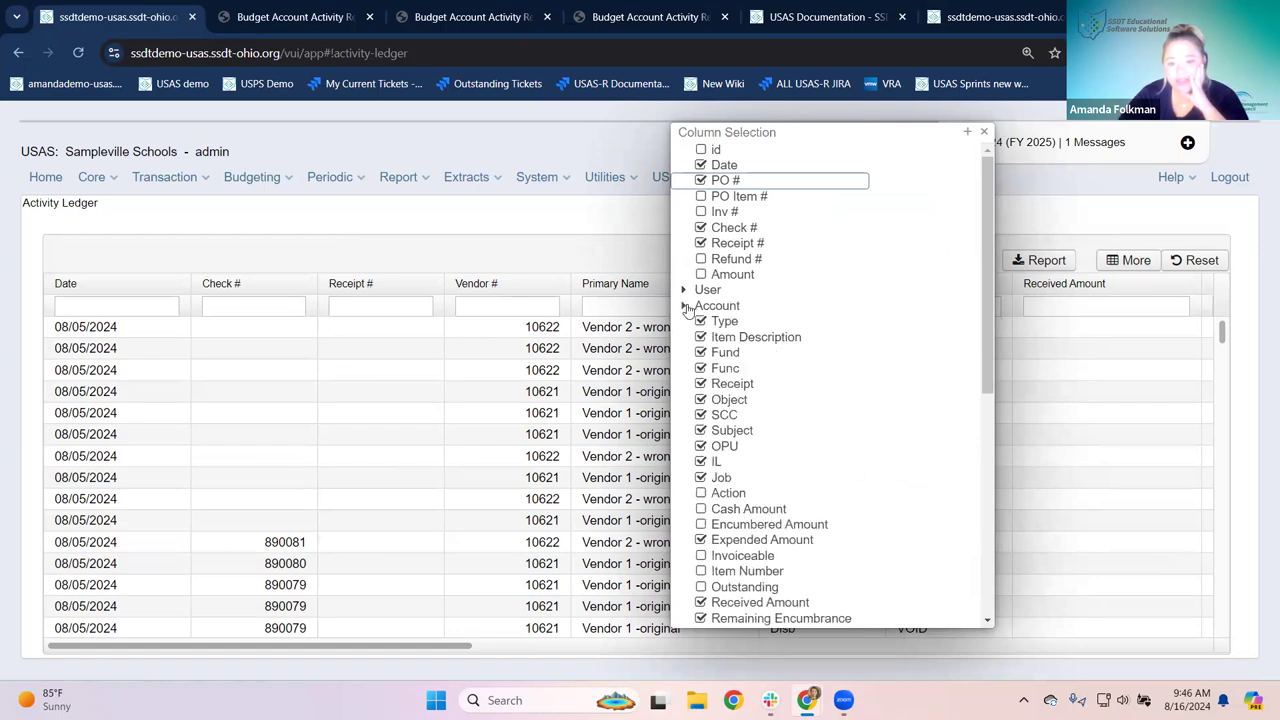
{"action": "left_click", "coordinate": [686, 306]}
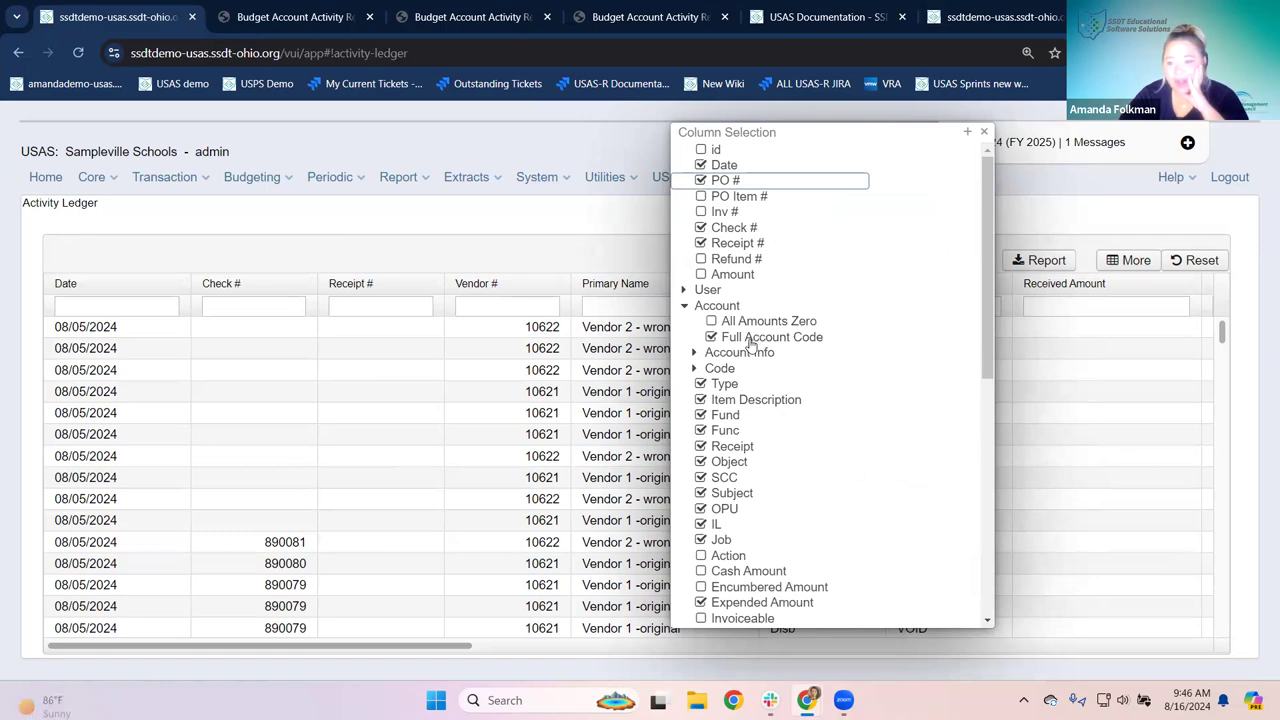
{"action": "scroll", "coordinate": [706, 335], "scroll_direction": "down", "scroll_amount": 1}
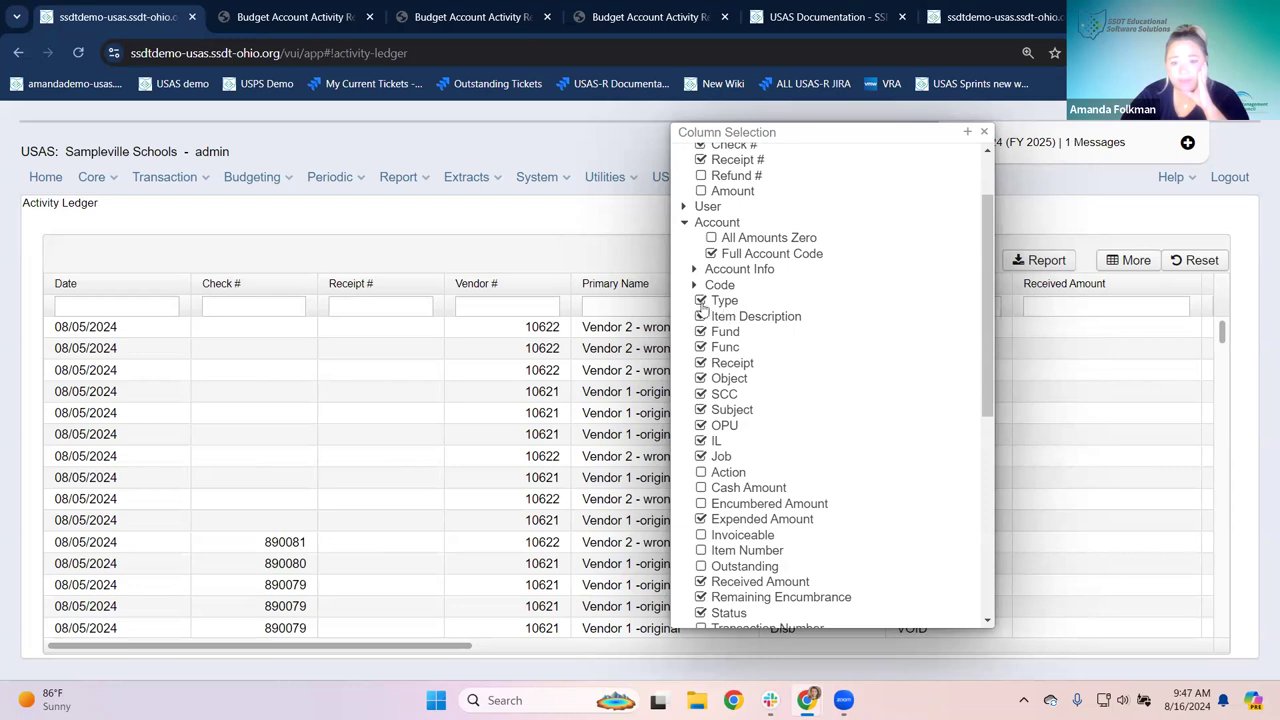
Step: Reposition the column list and scroll down to the Type and Status columns
{"action": "left_click_drag", "start_coordinate": [811, 131], "coordinate": [533, 131]}
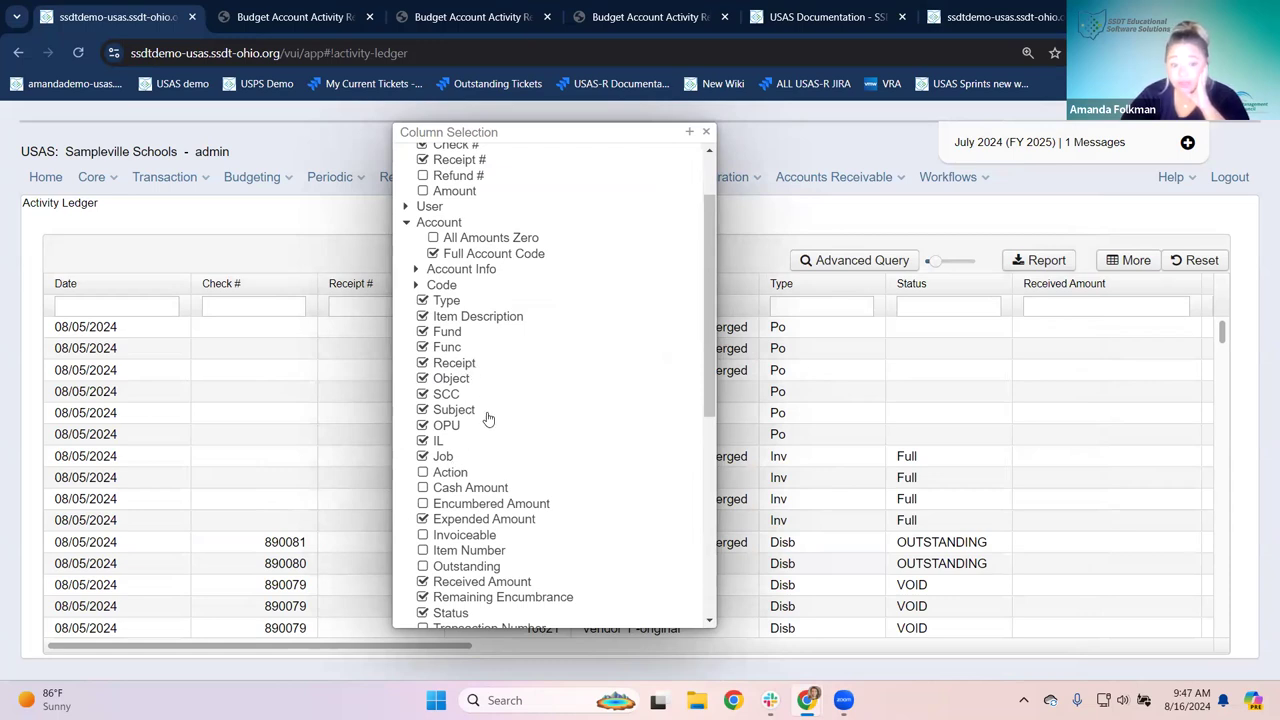
{"action": "scroll", "coordinate": [500, 520], "scroll_direction": "down", "scroll_amount": 3}
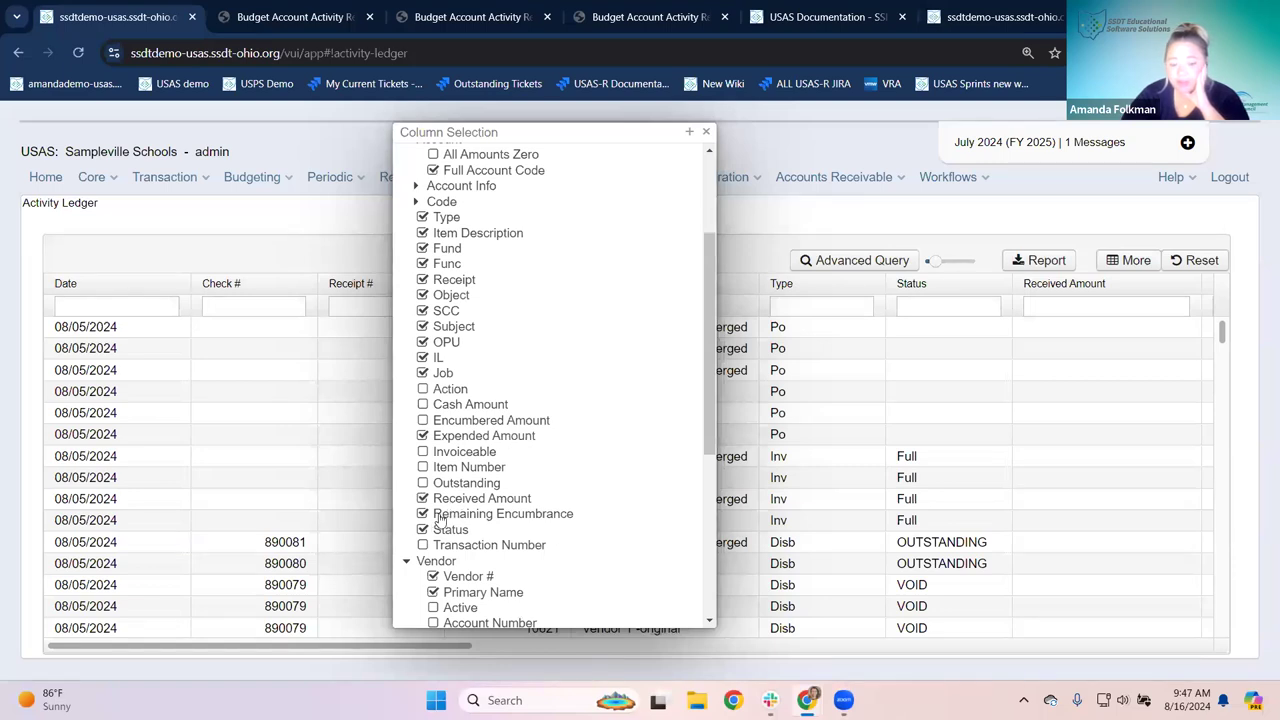
{"action": "left_click_drag", "start_coordinate": [551, 132], "coordinate": [640, 152]}
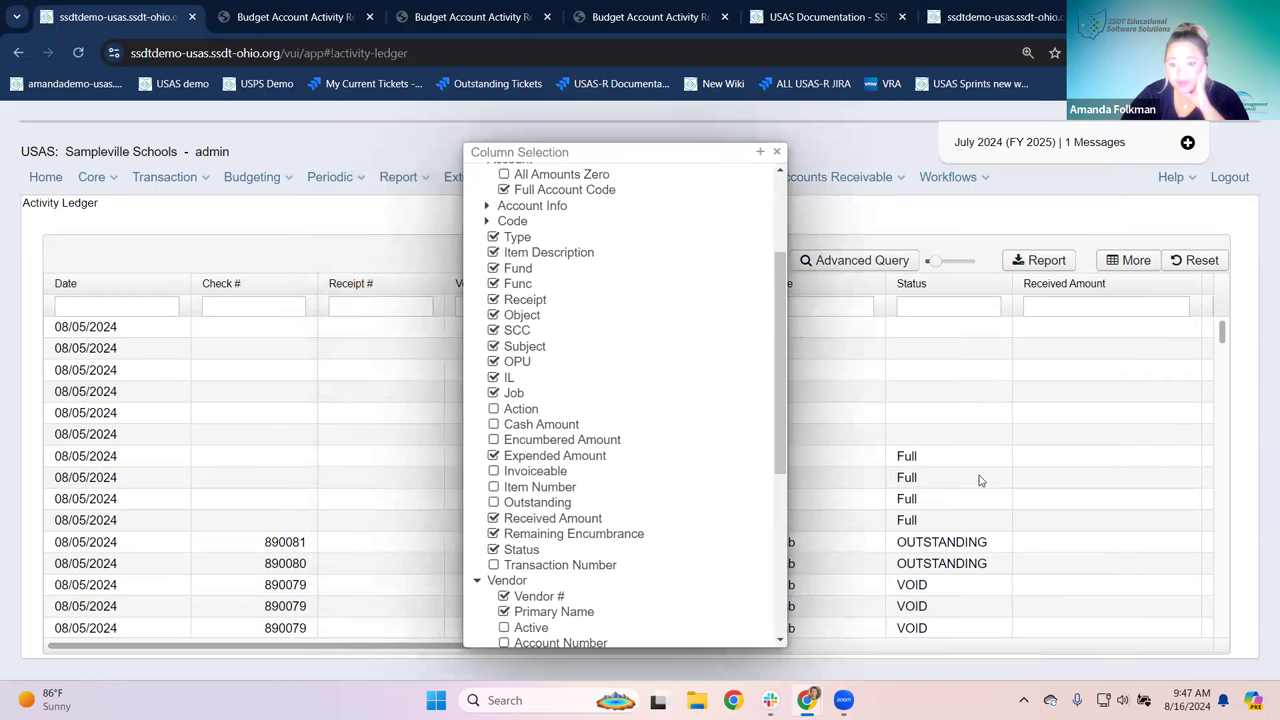
{"action": "scroll", "coordinate": [952, 467], "scroll_direction": "down", "scroll_amount": 1}
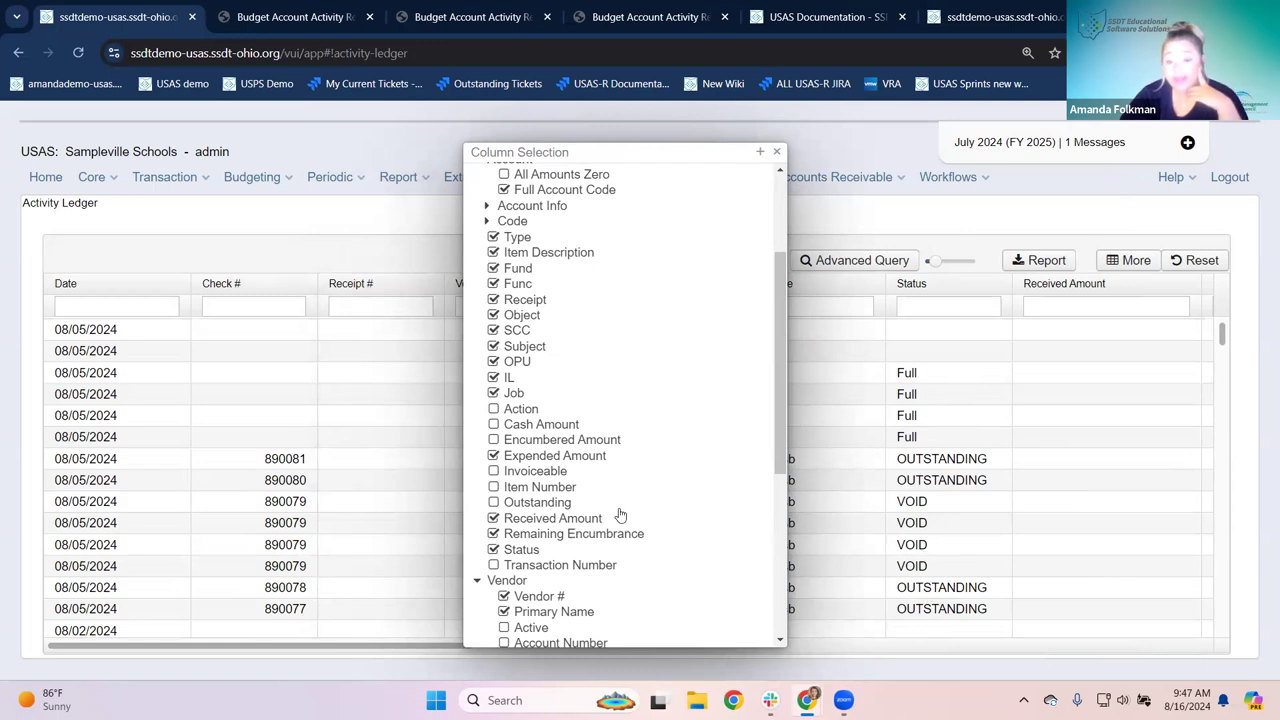
{"action": "scroll", "coordinate": [612, 528], "scroll_direction": "down", "scroll_amount": 1}
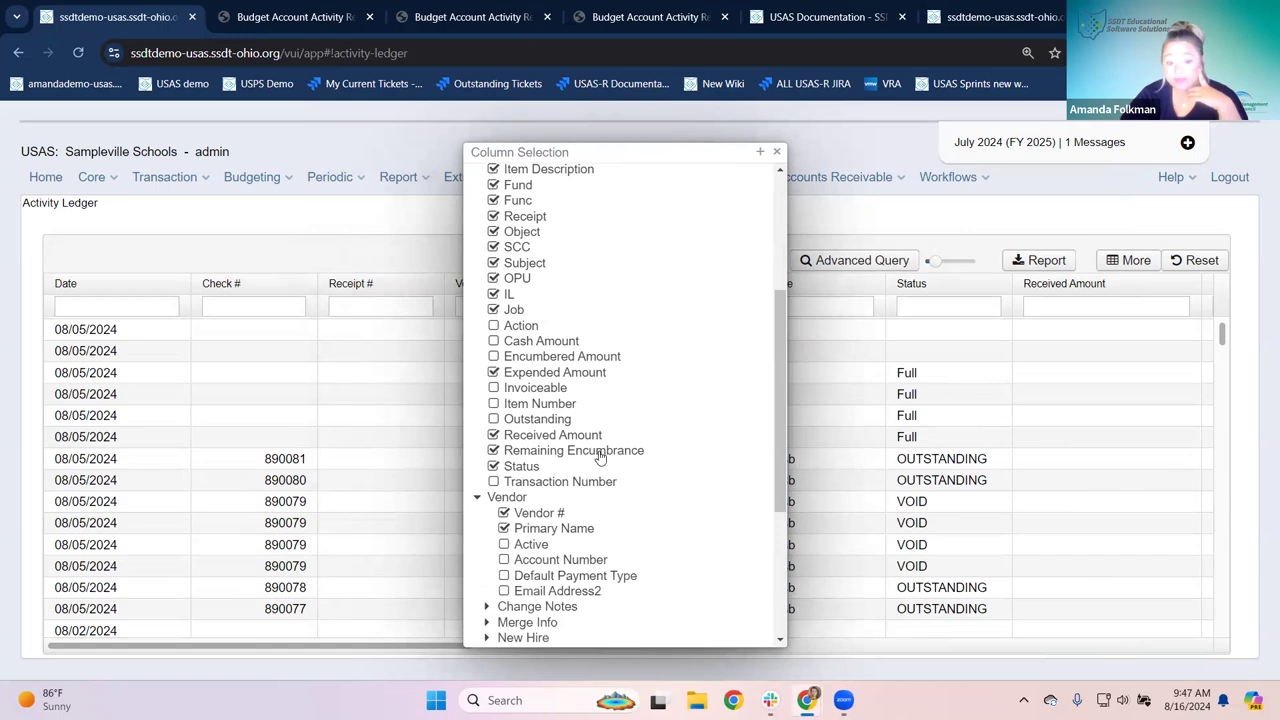
{"action": "scroll", "coordinate": [597, 454], "scroll_direction": "down", "scroll_amount": 1}
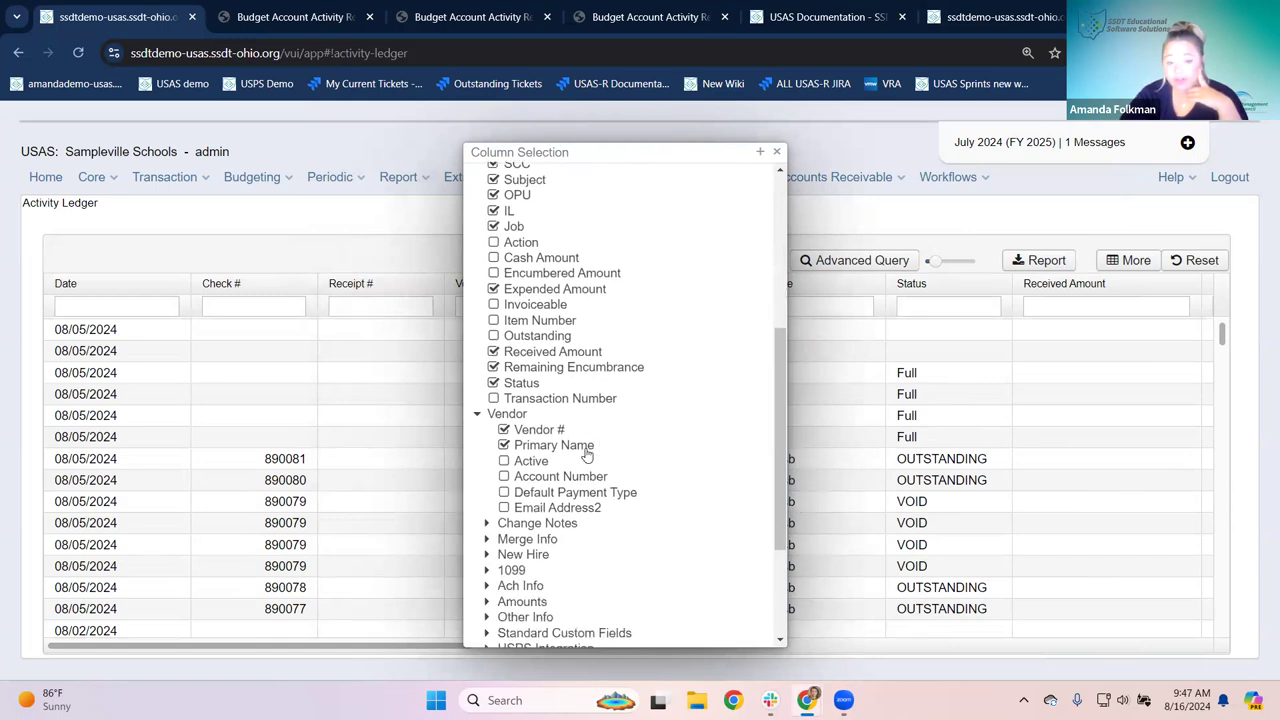
{"action": "scroll", "coordinate": [637, 523], "scroll_direction": "down", "scroll_amount": 2}
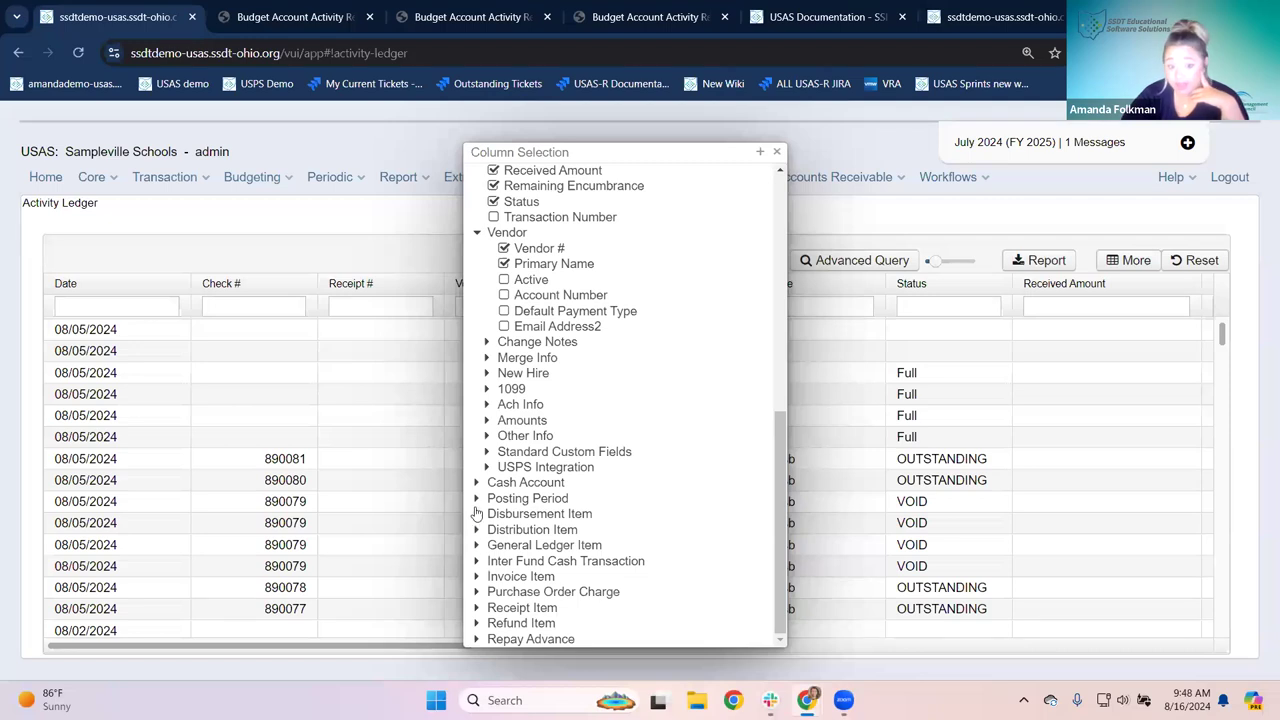
Step: Expand the Disbursement Item fields to review them, then collapse the group
{"action": "left_click", "coordinate": [476, 530]}
{"action": "left_click", "coordinate": [476, 530]}
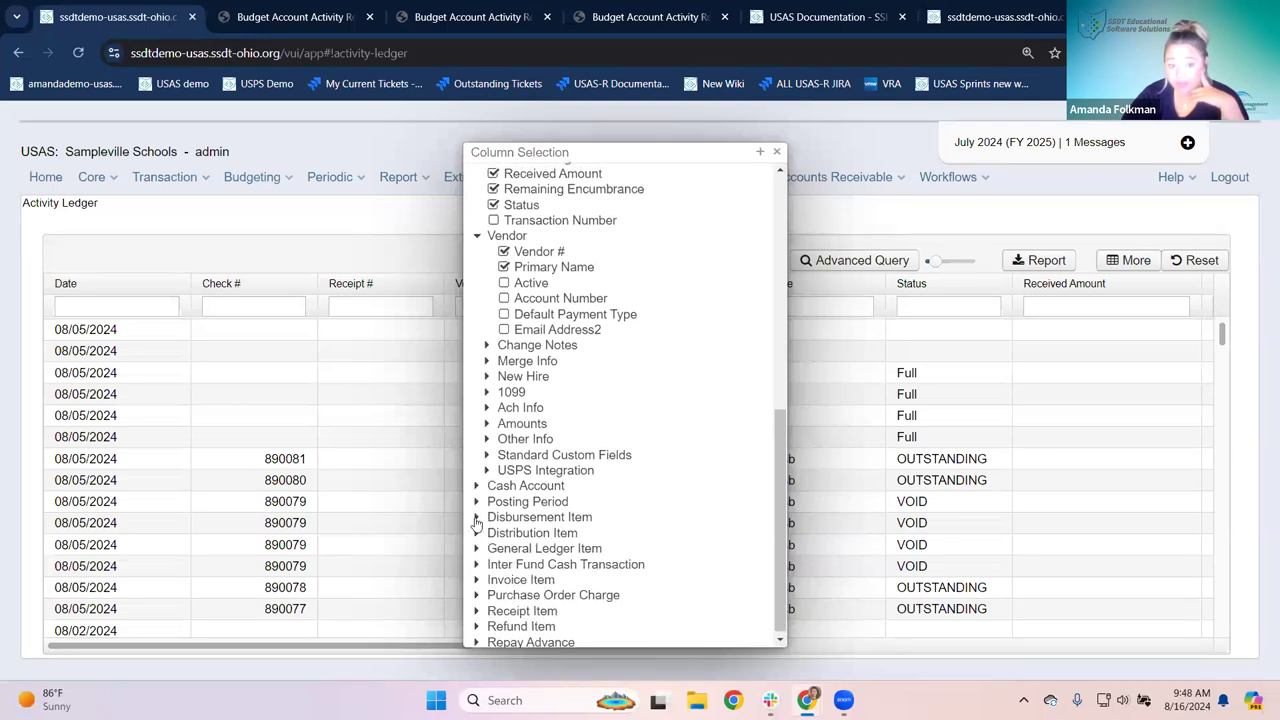
{"action": "left_click", "coordinate": [477, 514]}
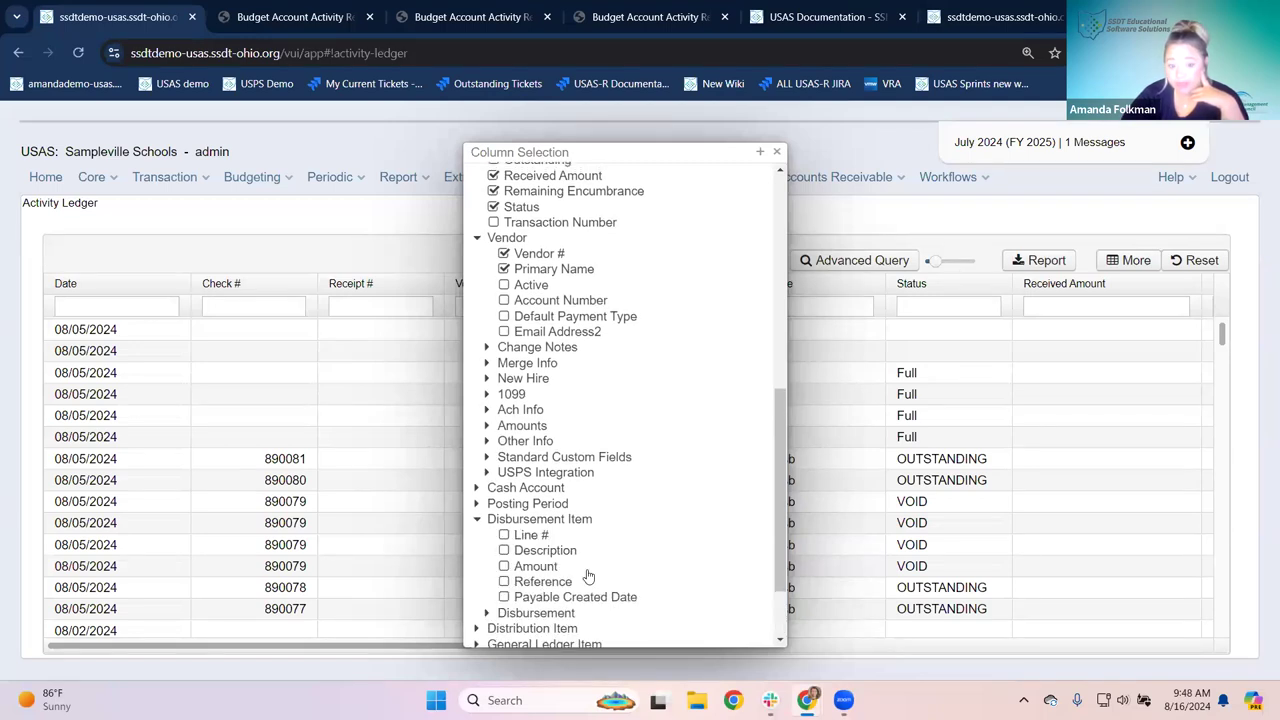
{"action": "left_click", "coordinate": [487, 612]}
{"action": "scroll", "coordinate": [548, 590], "scroll_direction": "down", "scroll_amount": 2}
{"action": "scroll", "coordinate": [540, 533], "scroll_direction": "down", "scroll_amount": 2}
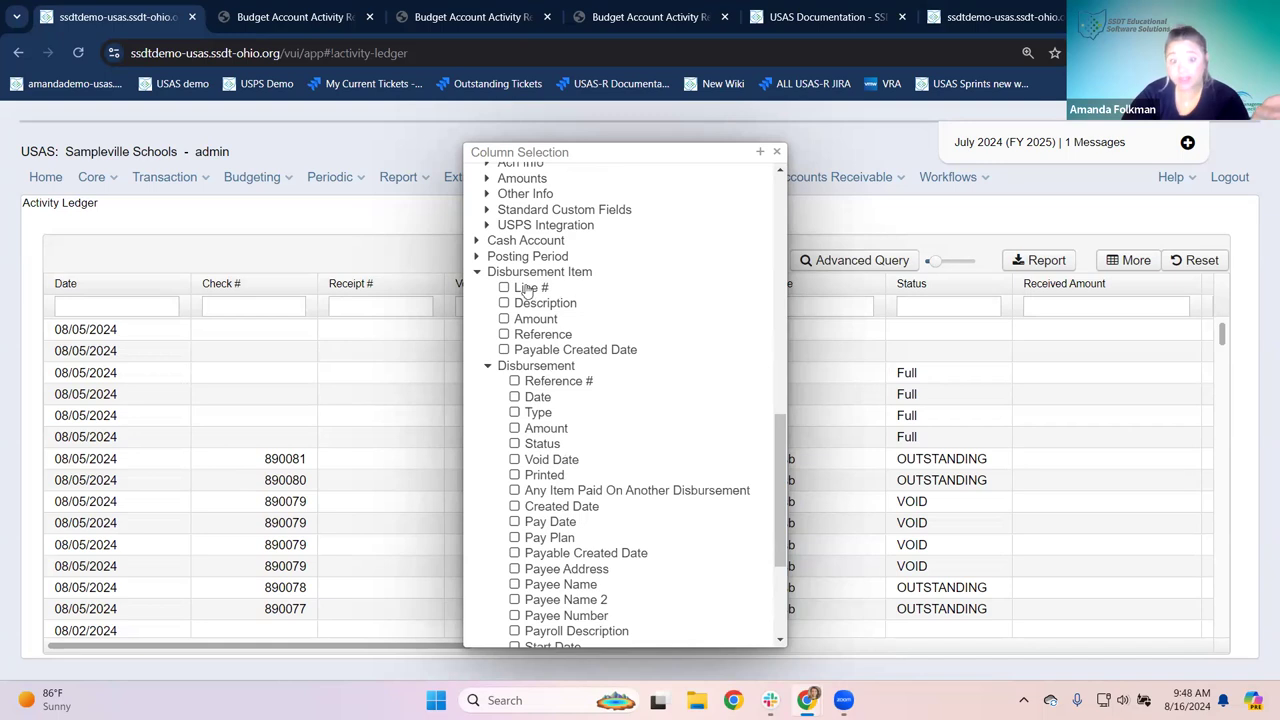
{"action": "left_click", "coordinate": [478, 275]}
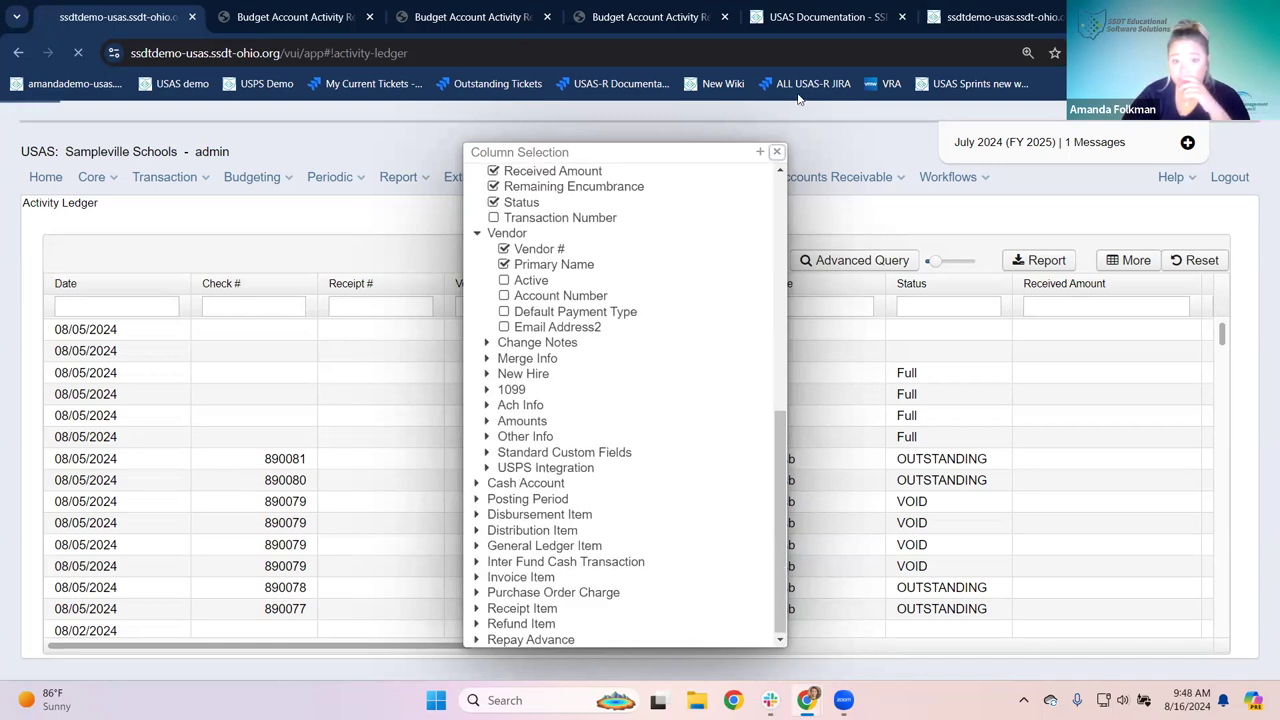
Step: Apply the chosen columns and narrow the Check # and Receipt # columns
{"action": "left_click", "coordinate": [776, 152]}
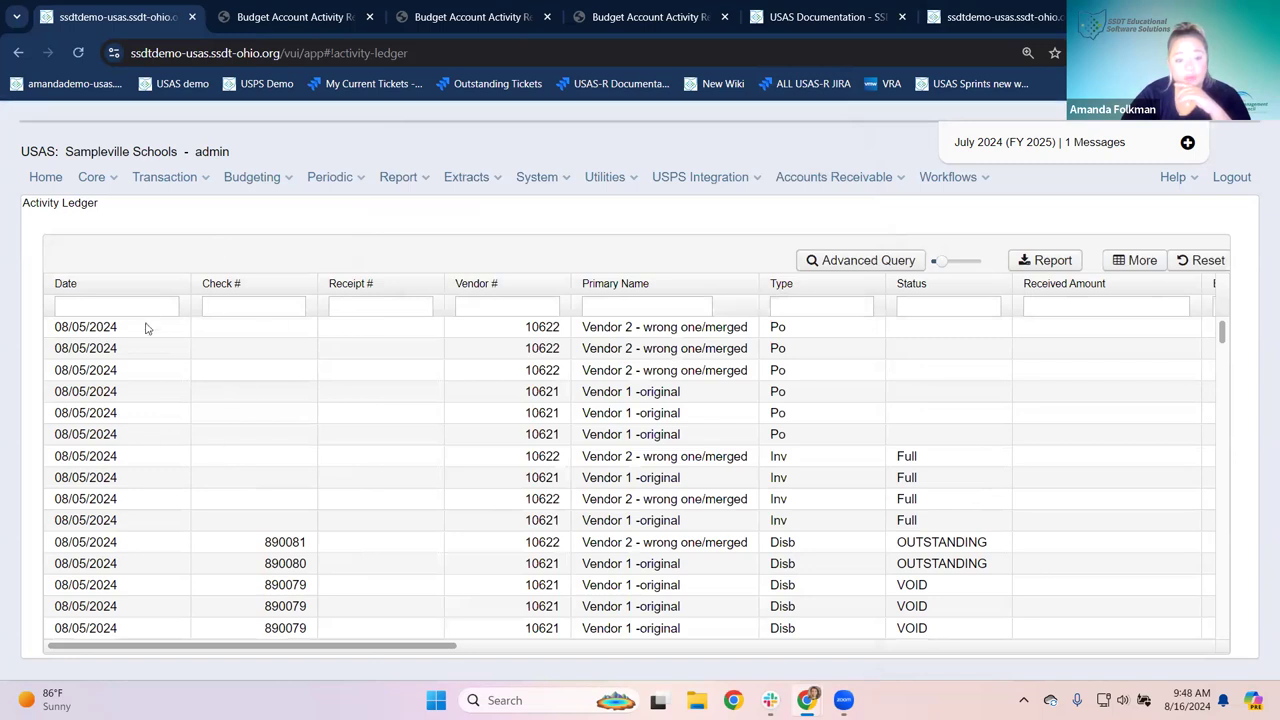
{"action": "left_click_drag", "start_coordinate": [314, 283], "coordinate": [258, 283]}
{"action": "left_click_drag", "start_coordinate": [389, 283], "coordinate": [325, 283]}
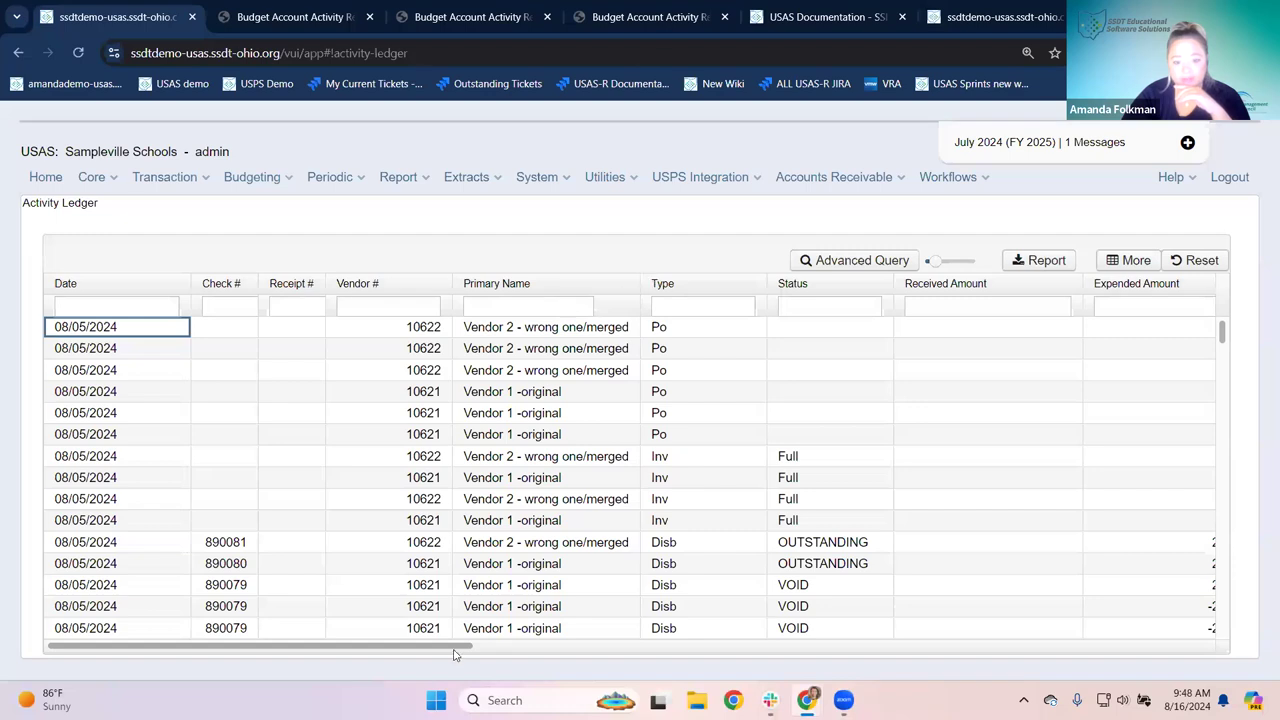
Step: Narrow the Fund, Func, Object, SCC and Subject columns
{"action": "left_click_drag", "start_coordinate": [475, 647], "coordinate": [518, 647]}
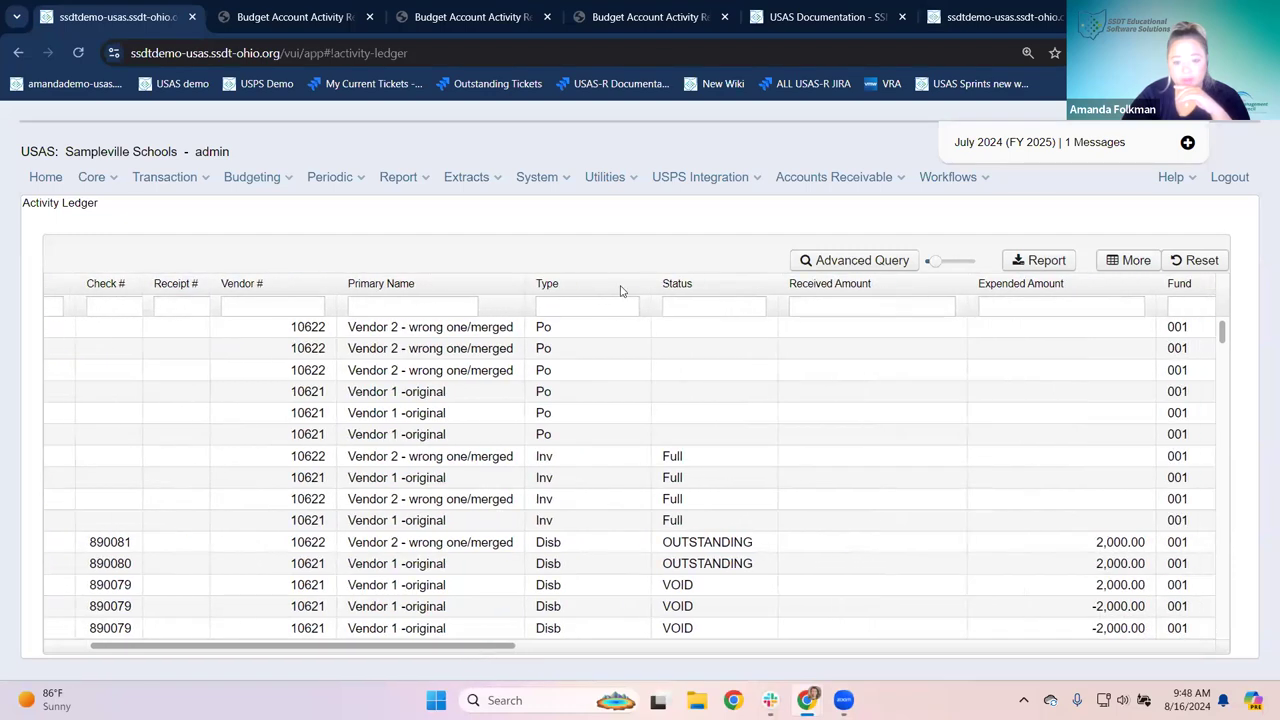
{"action": "left_click_drag", "start_coordinate": [423, 647], "coordinate": [540, 647]}
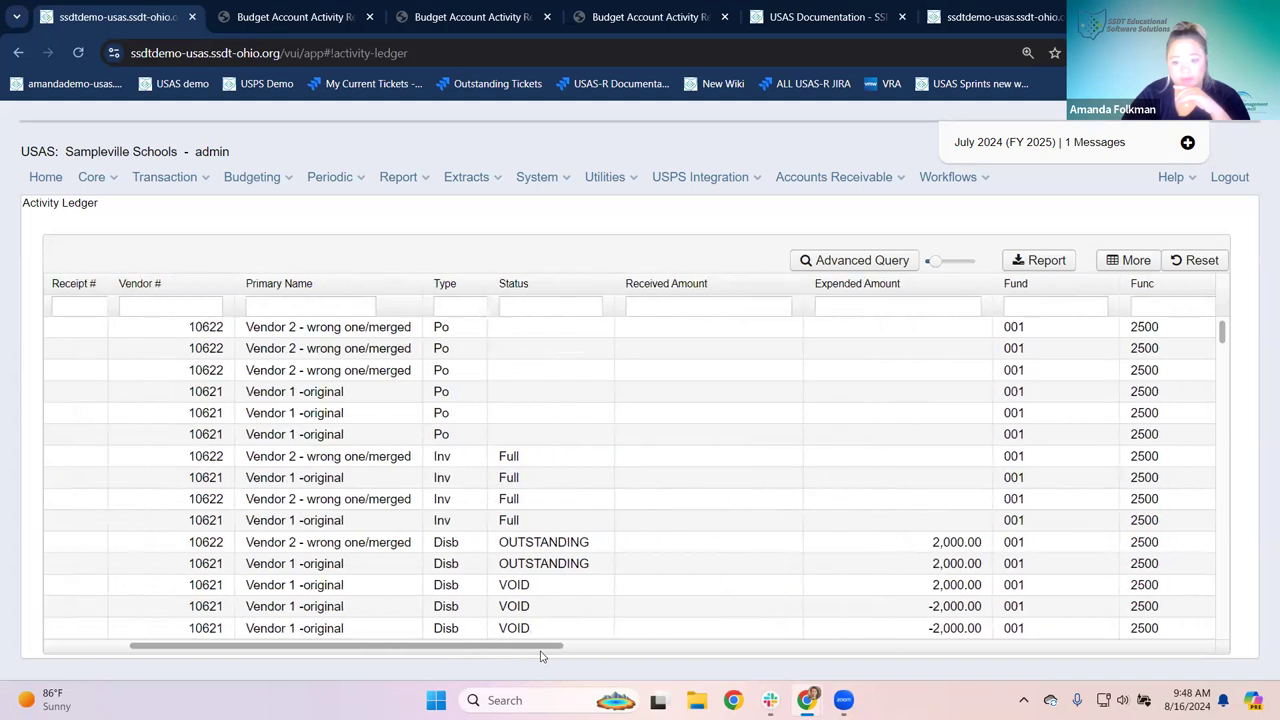
{"action": "scroll", "coordinate": [586, 660], "scroll_direction": "right", "scroll_amount": 5}
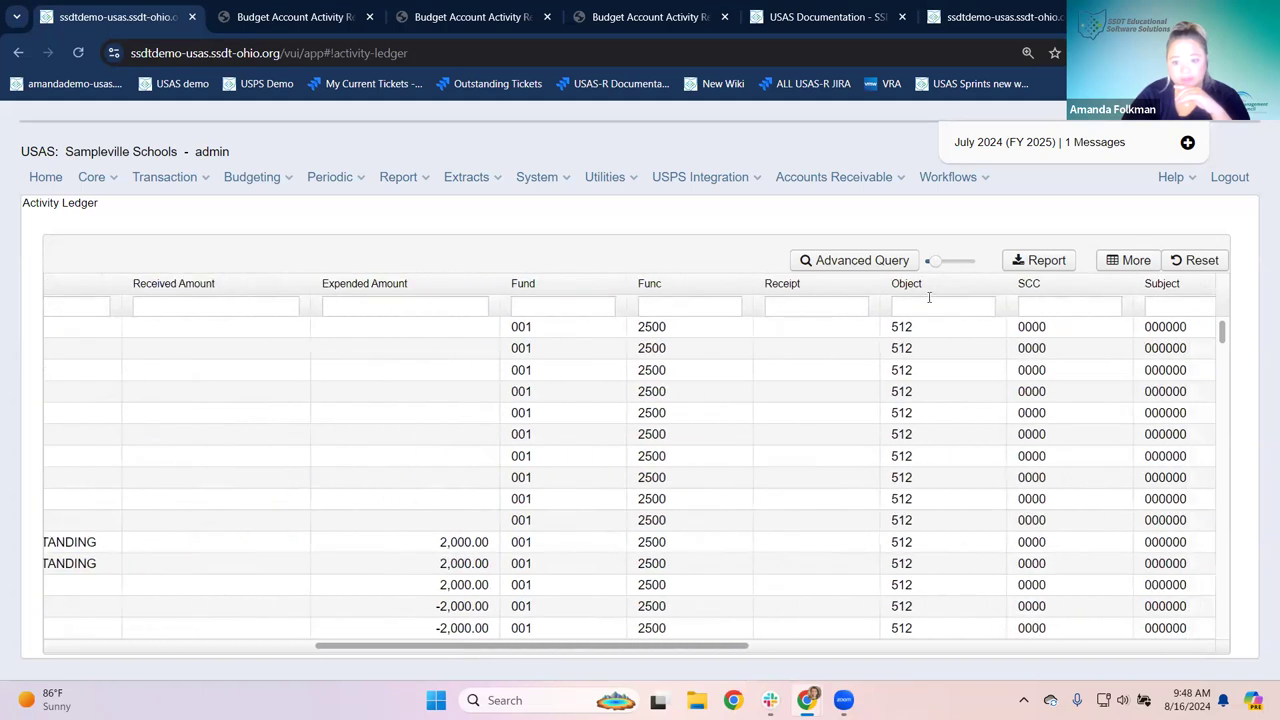
{"action": "left_click_drag", "start_coordinate": [1005, 284], "coordinate": [950, 280]}
{"action": "left_click_drag", "start_coordinate": [760, 287], "coordinate": [566, 278]}
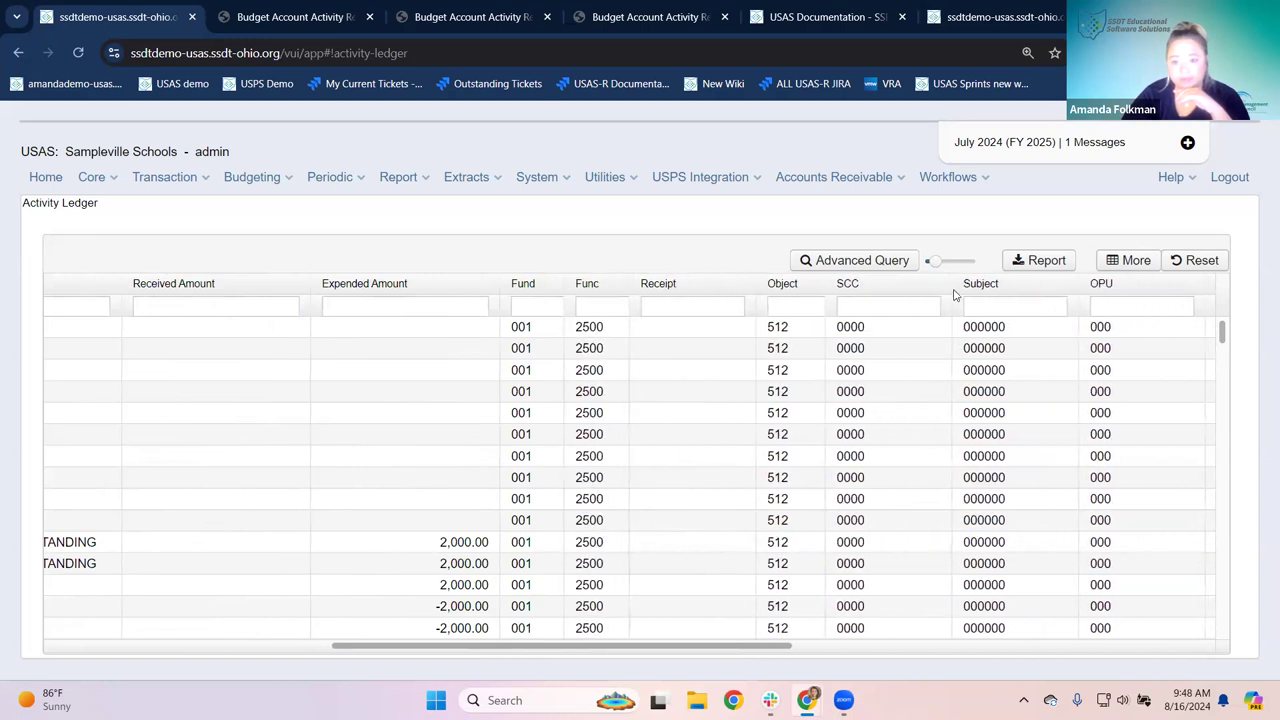
{"action": "left_click_drag", "start_coordinate": [952, 290], "coordinate": [883, 286]}
{"action": "left_click_drag", "start_coordinate": [1058, 286], "coordinate": [1022, 287]}
Step: Filter the ledger to Fund 006 and Object 5, then scroll the grid back left
{"action": "left_click", "coordinate": [534, 304]}
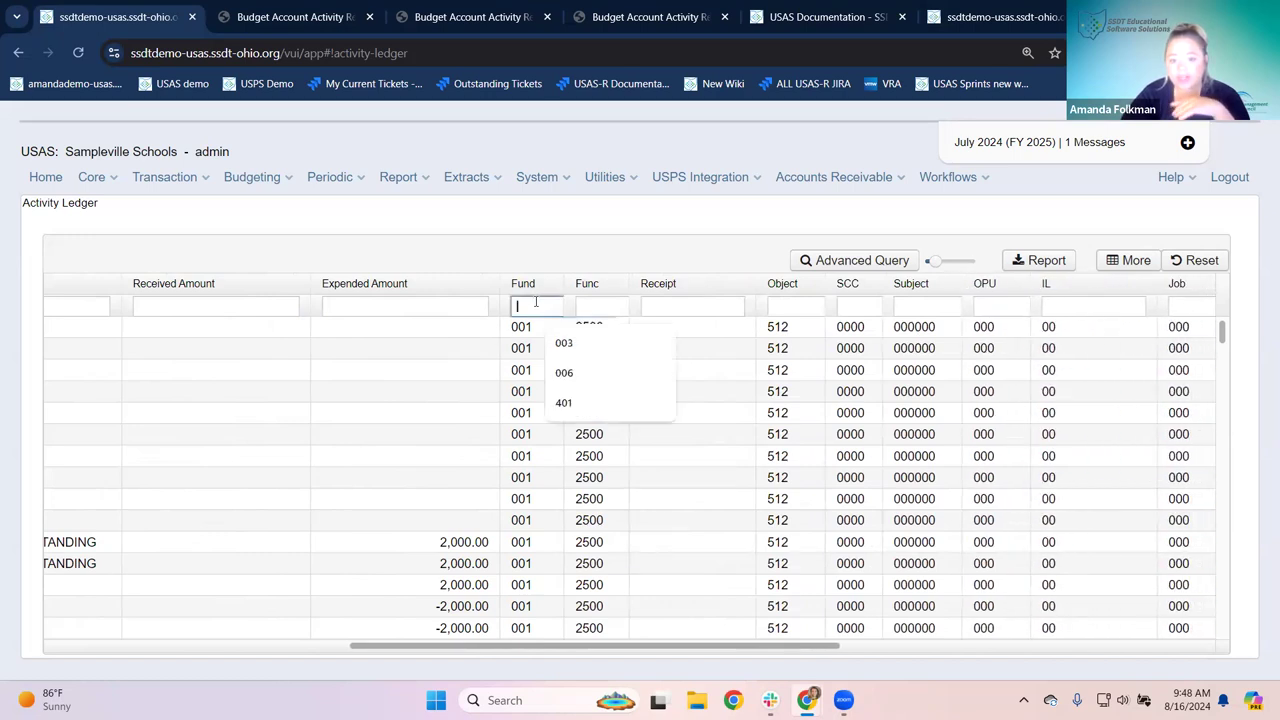
{"action": "type", "text": "006"}
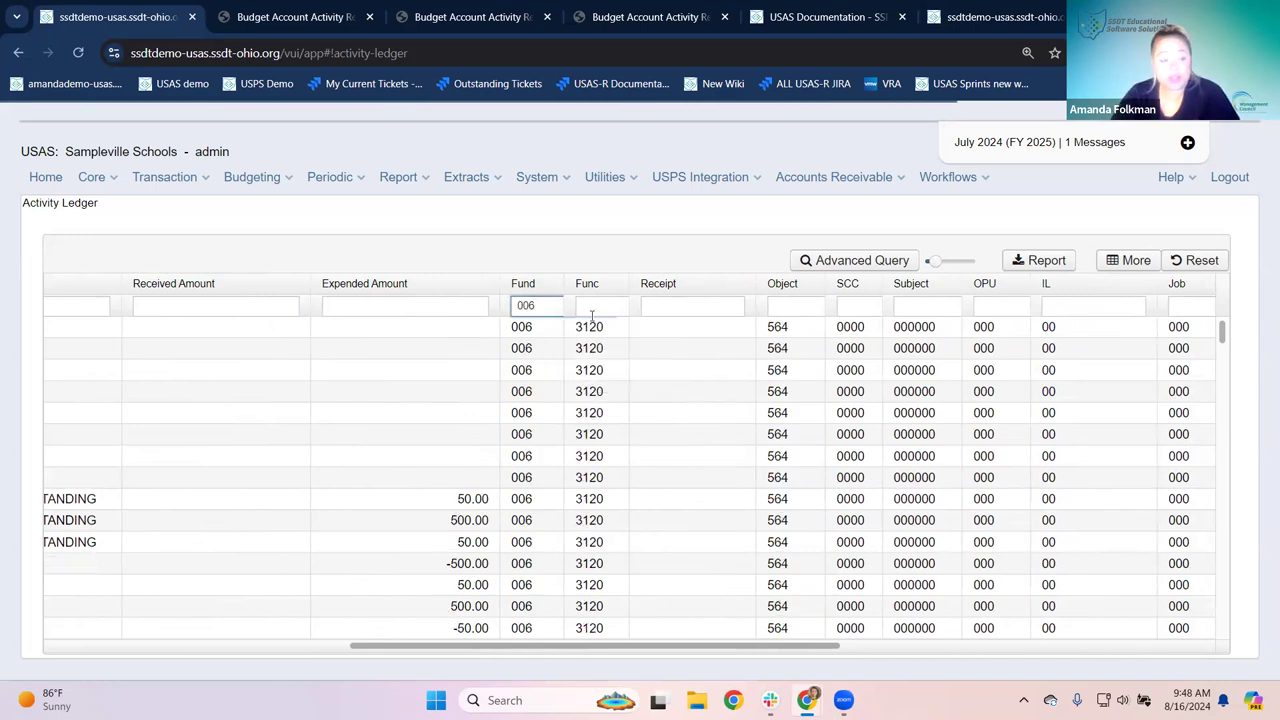
{"action": "left_click", "coordinate": [791, 309]}
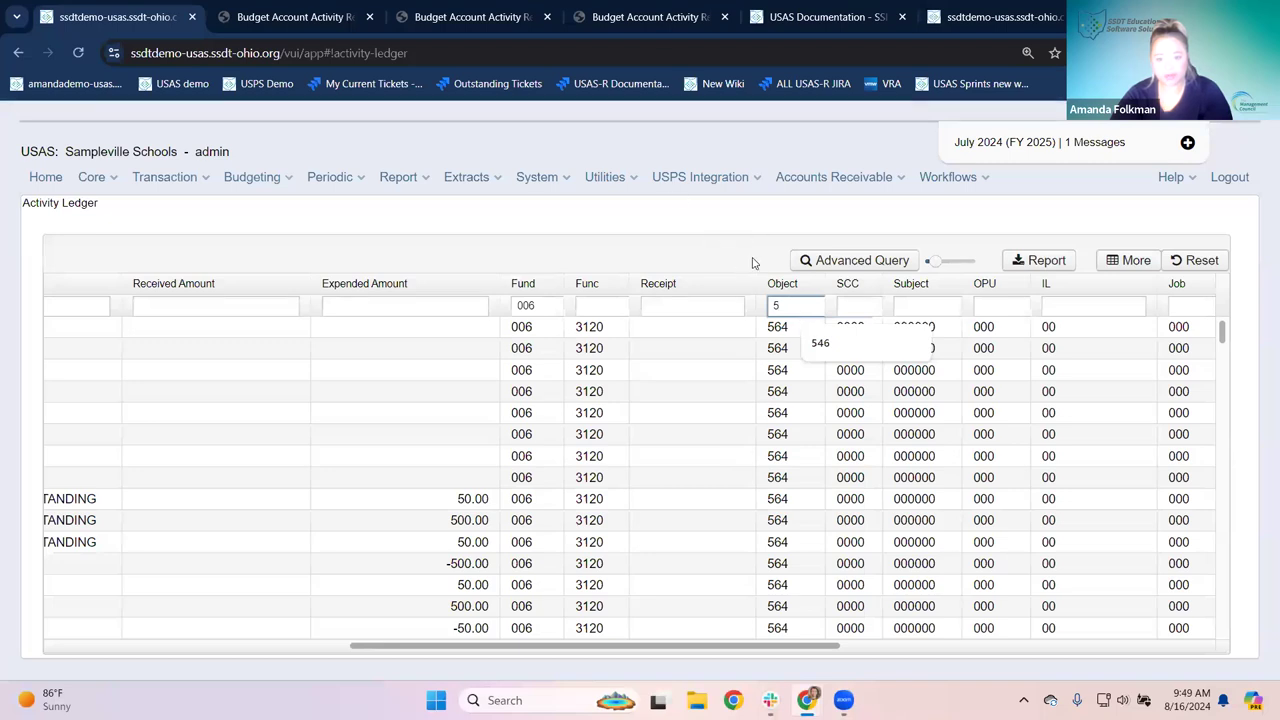
{"action": "scroll", "coordinate": [709, 451], "scroll_direction": "down", "scroll_amount": 10}
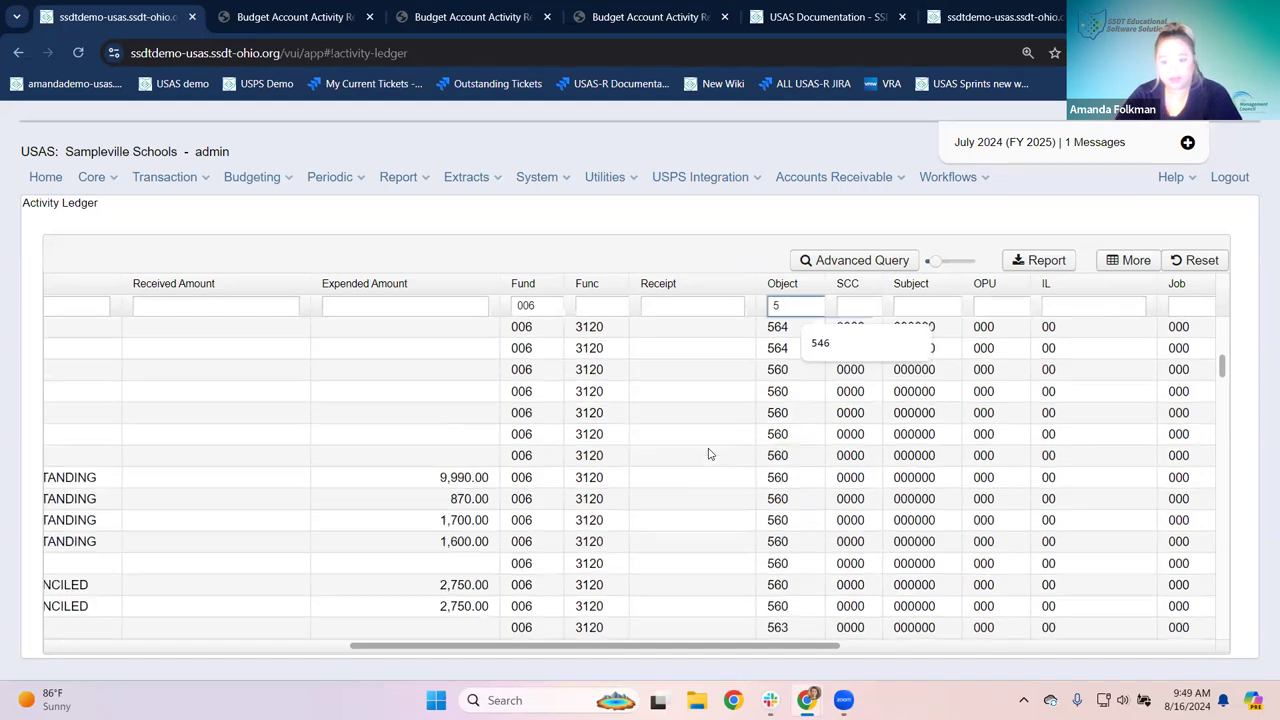
{"action": "scroll", "coordinate": [715, 420], "scroll_direction": "up", "scroll_amount": 8}
{"action": "left_click", "coordinate": [744, 227]}
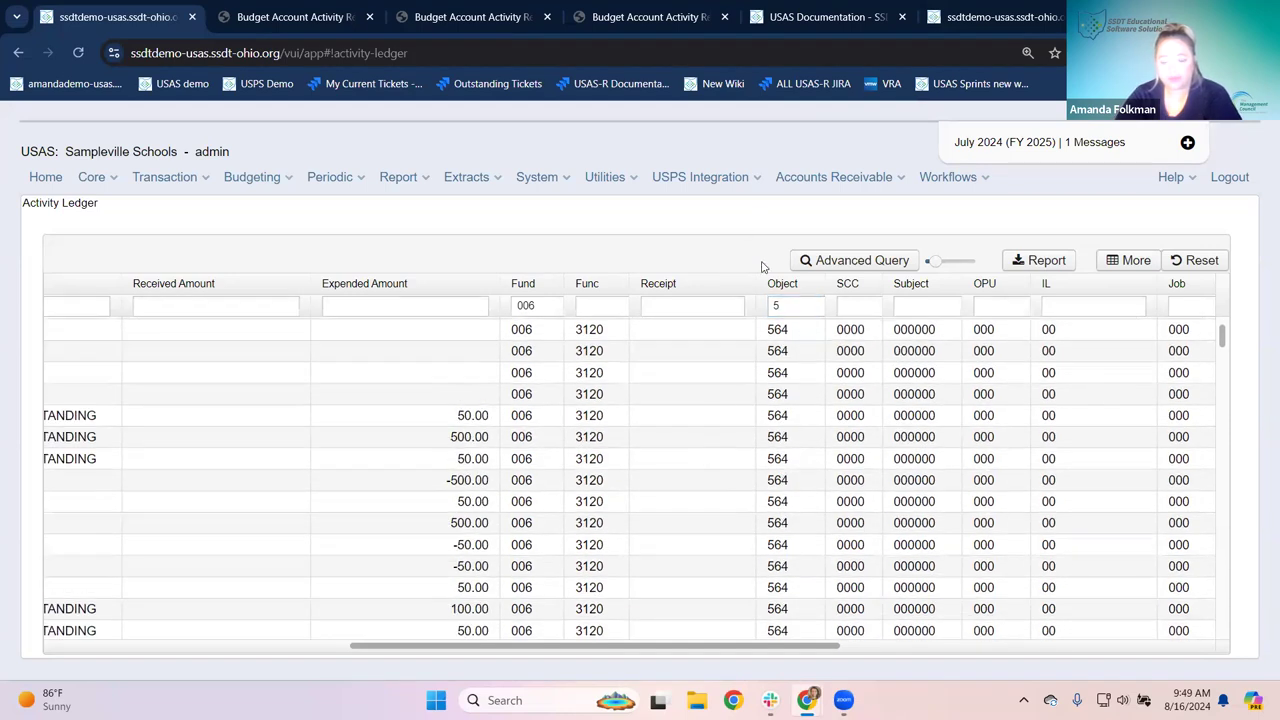
{"action": "scroll", "coordinate": [793, 422], "scroll_direction": "up", "scroll_amount": 1}
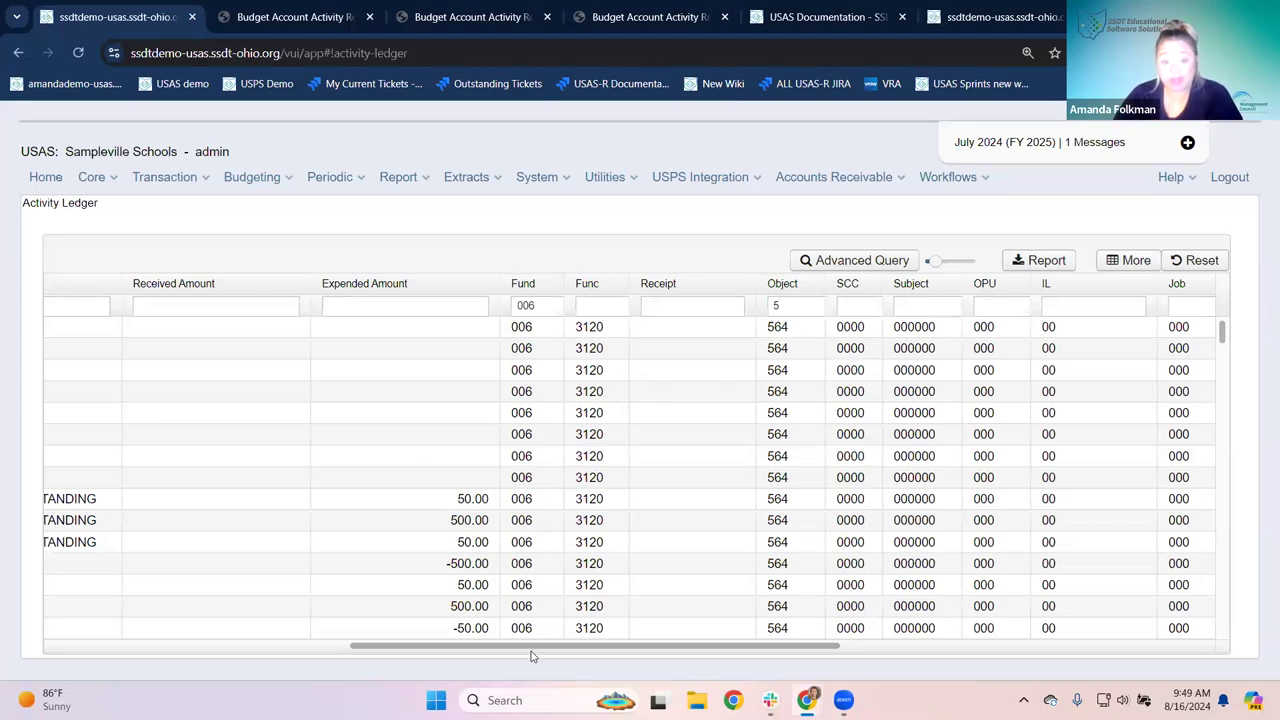
{"action": "left_click_drag", "start_coordinate": [521, 649], "coordinate": [223, 649]}
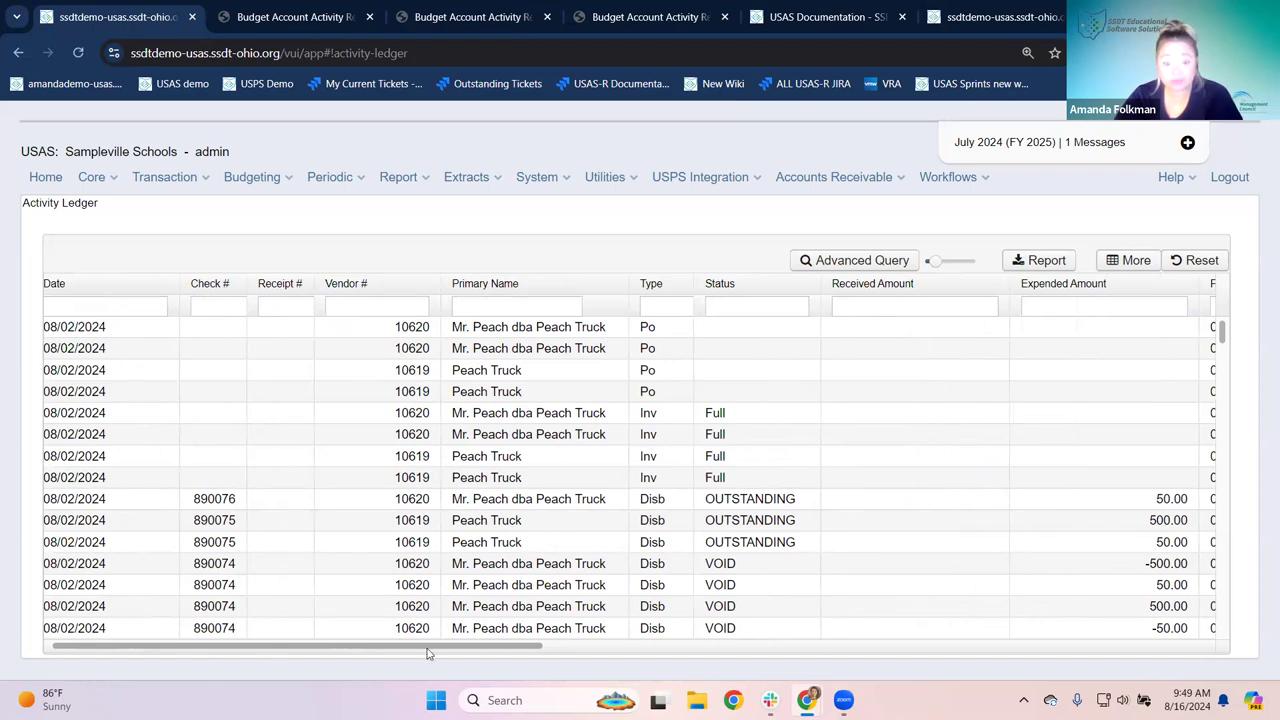
{"action": "left_click_drag", "start_coordinate": [449, 651], "coordinate": [254, 603]}
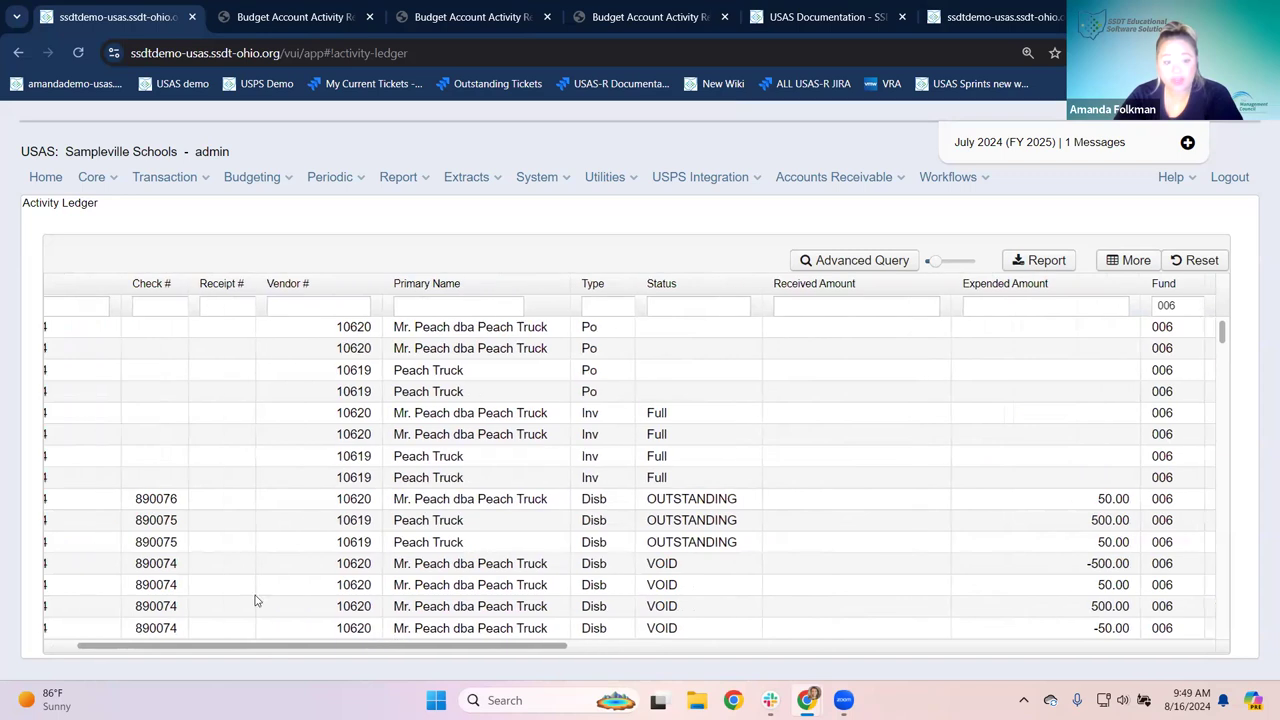
Step: Add a 7/1/24 Date filter and scroll through the filtered rows and columns
{"action": "left_click", "coordinate": [89, 305]}
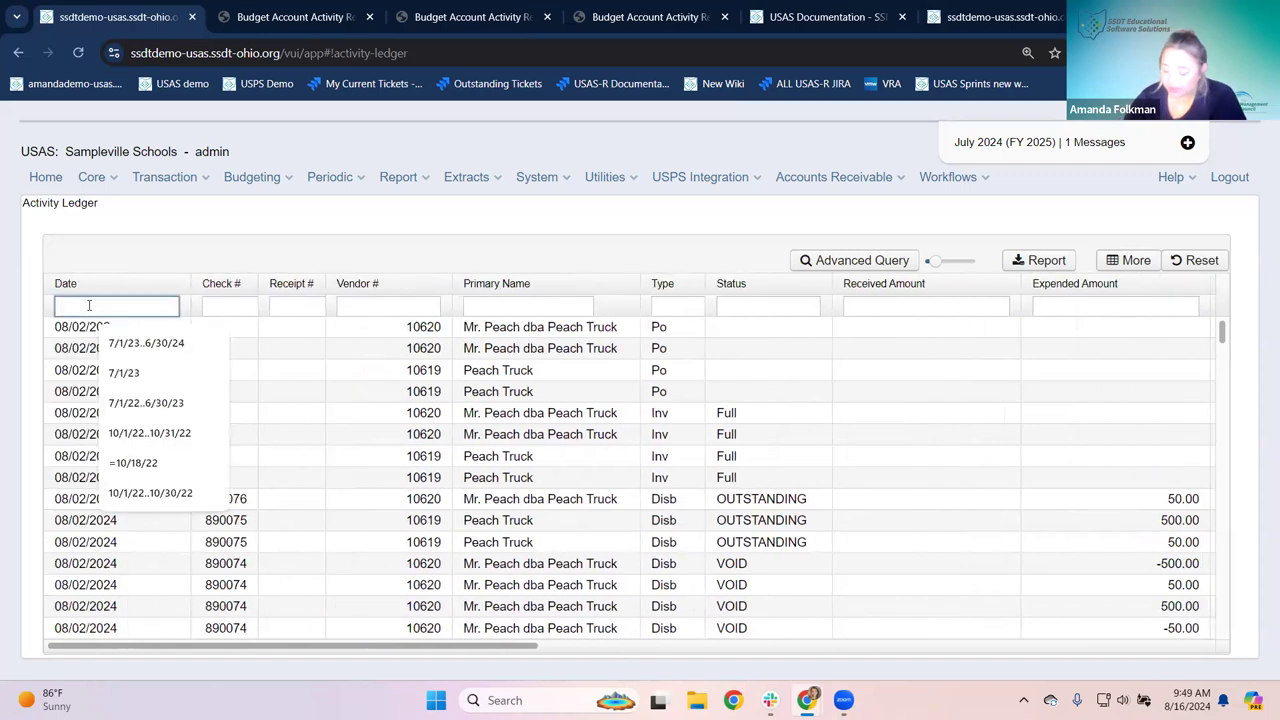
{"action": "type", "text": "7/1/24"}
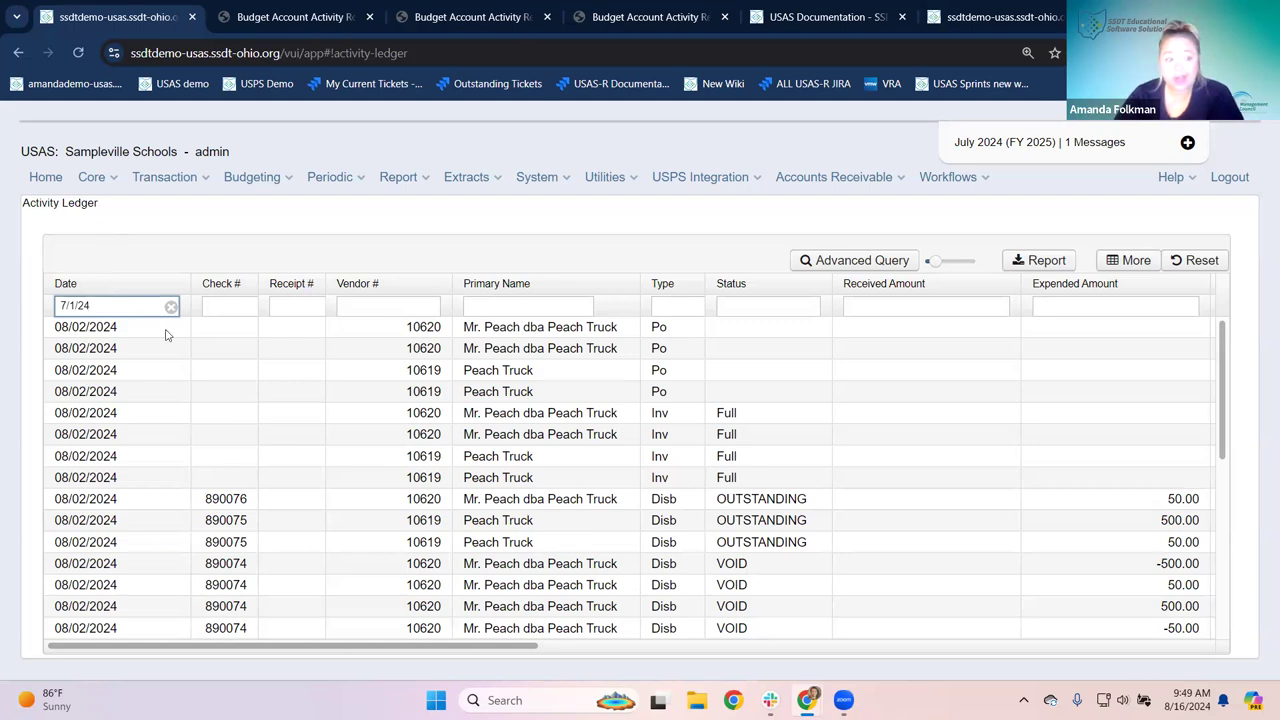
{"action": "scroll", "coordinate": [110, 391], "scroll_direction": "down", "scroll_amount": 5}
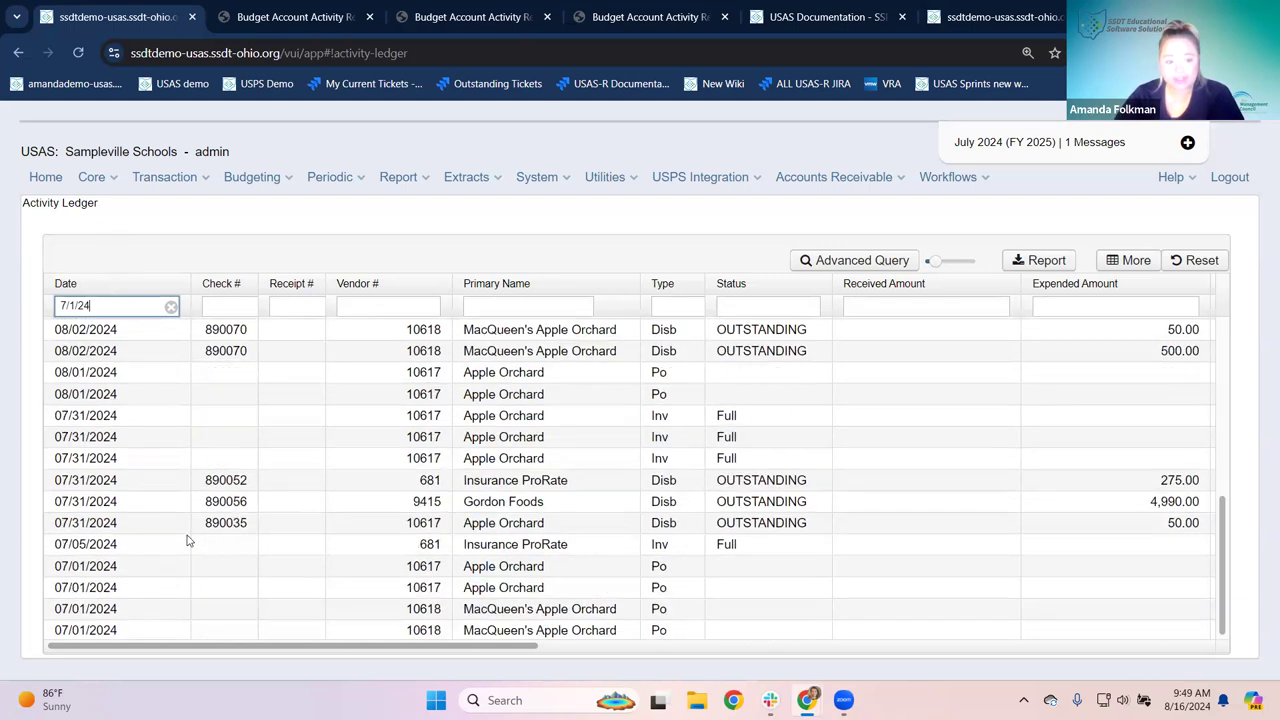
{"action": "scroll", "coordinate": [185, 525], "scroll_direction": "up", "scroll_amount": 5}
{"action": "left_click_drag", "start_coordinate": [291, 648], "coordinate": [583, 638]}
{"action": "scroll", "coordinate": [576, 645], "scroll_direction": "right", "scroll_amount": 1}
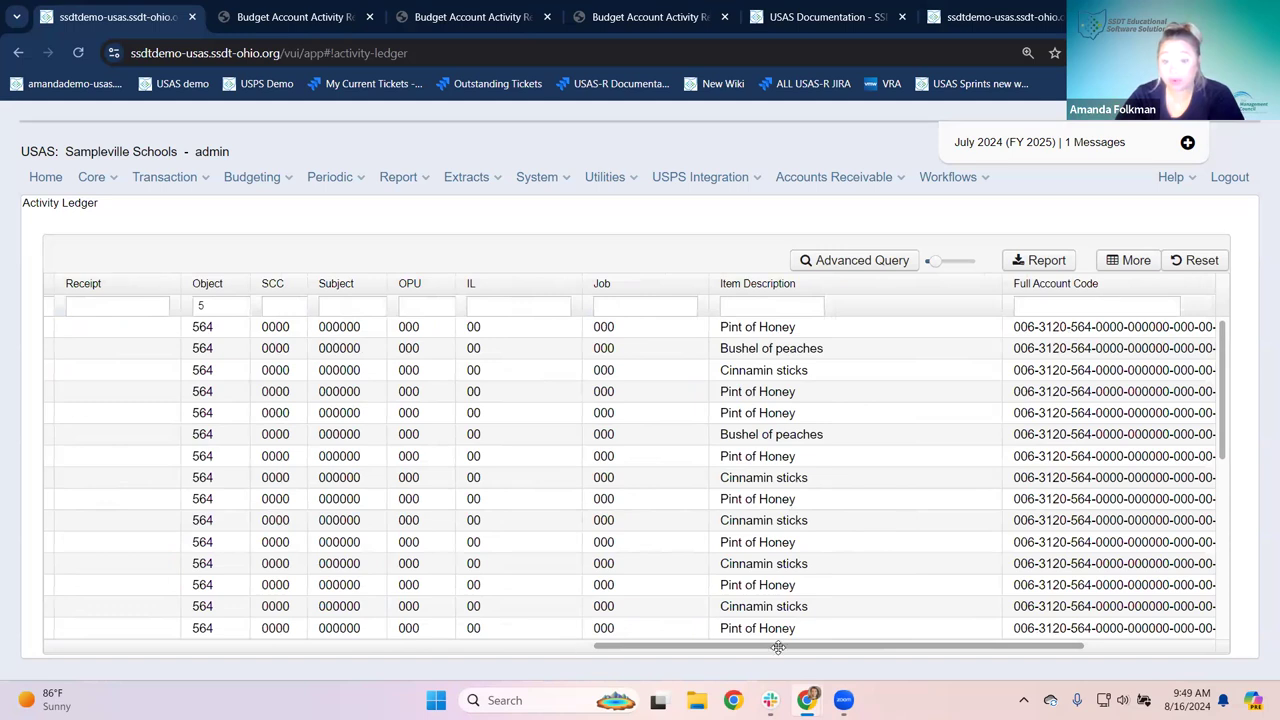
{"action": "left_click_drag", "start_coordinate": [778, 648], "coordinate": [232, 648]}
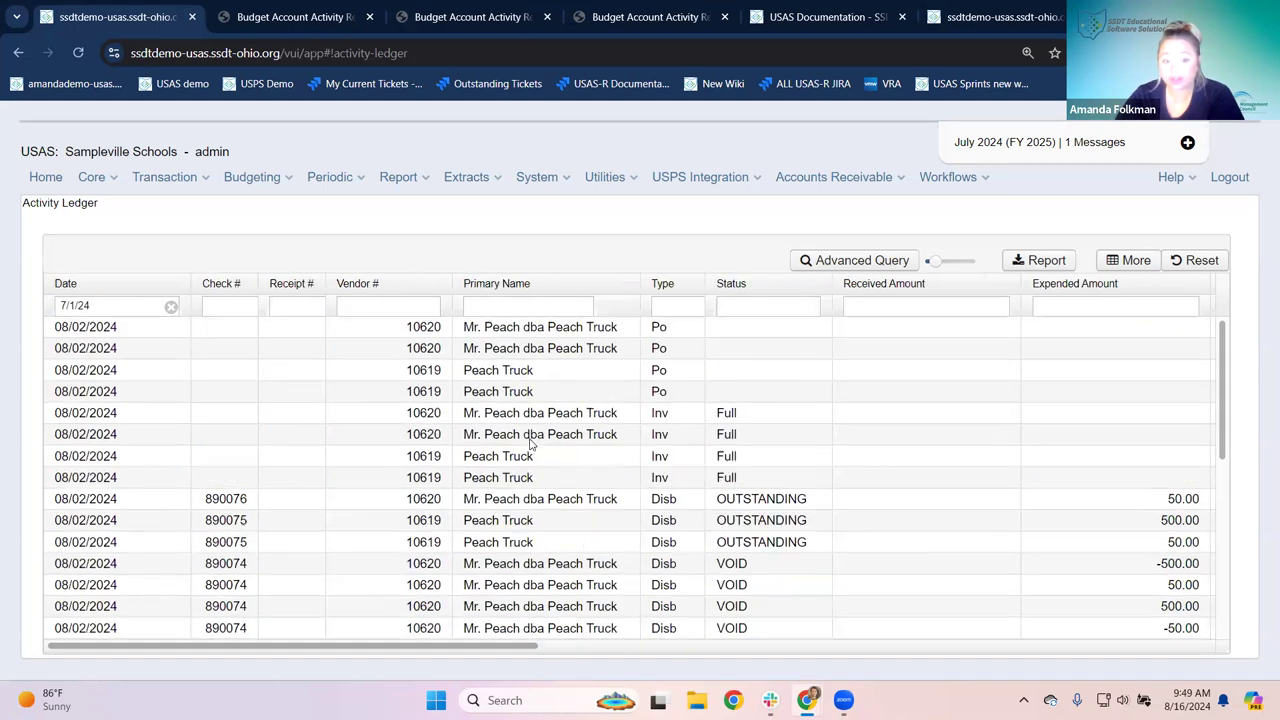
{"action": "scroll", "coordinate": [688, 648], "scroll_direction": "right", "scroll_amount": 10}
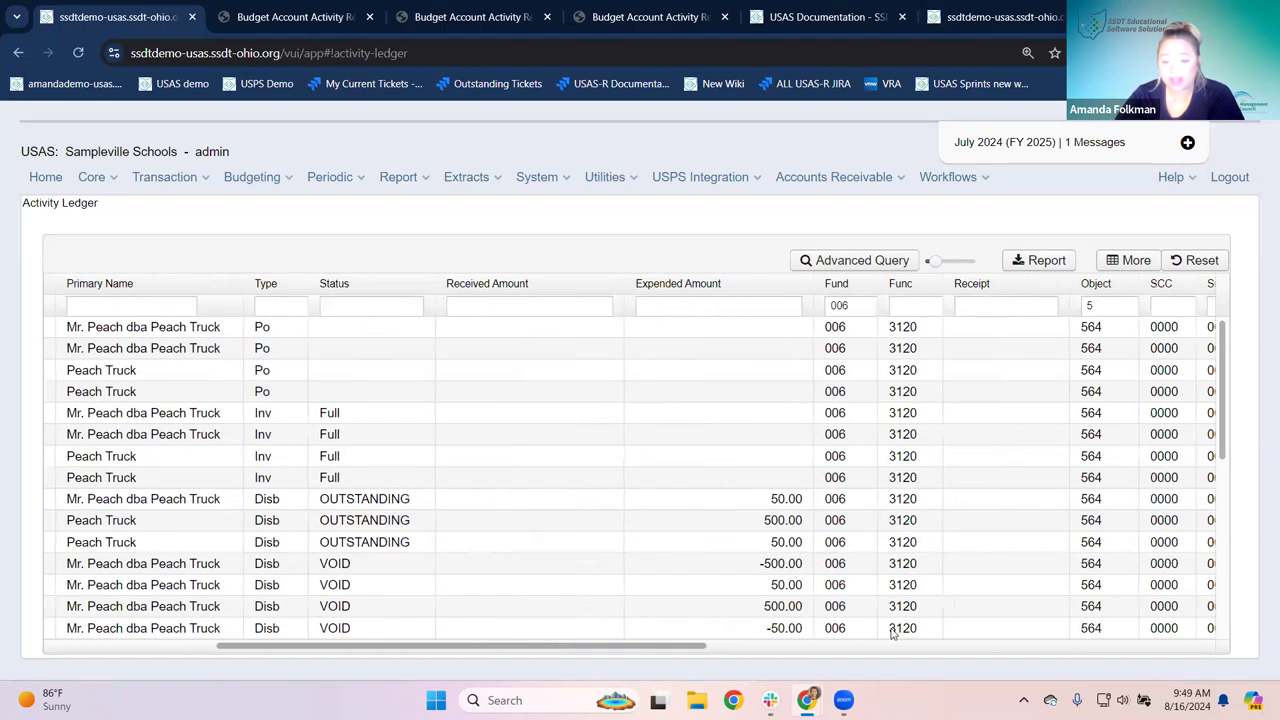
{"action": "left_click", "coordinate": [690, 304]}
{"action": "type", "text": "%honey%"}
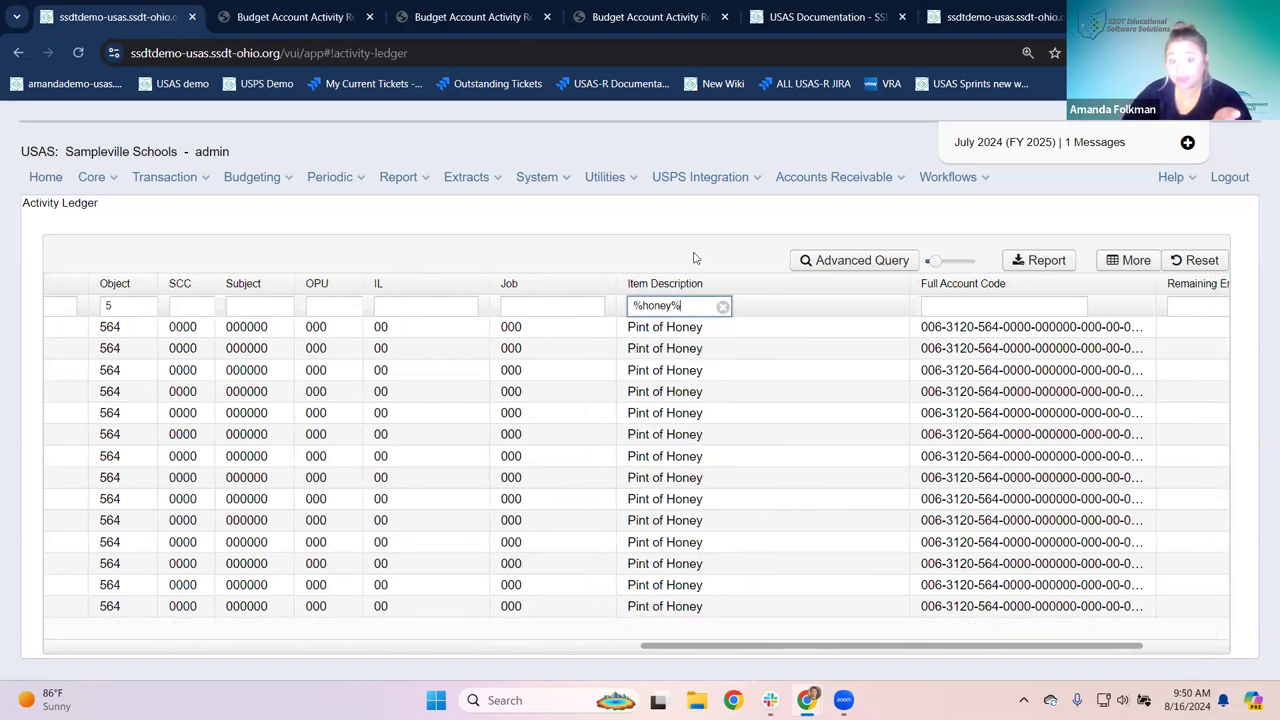
{"action": "left_click_drag", "start_coordinate": [672, 647], "coordinate": [668, 648]}
{"action": "scroll", "coordinate": [528, 651], "scroll_direction": "left", "scroll_amount": 10}
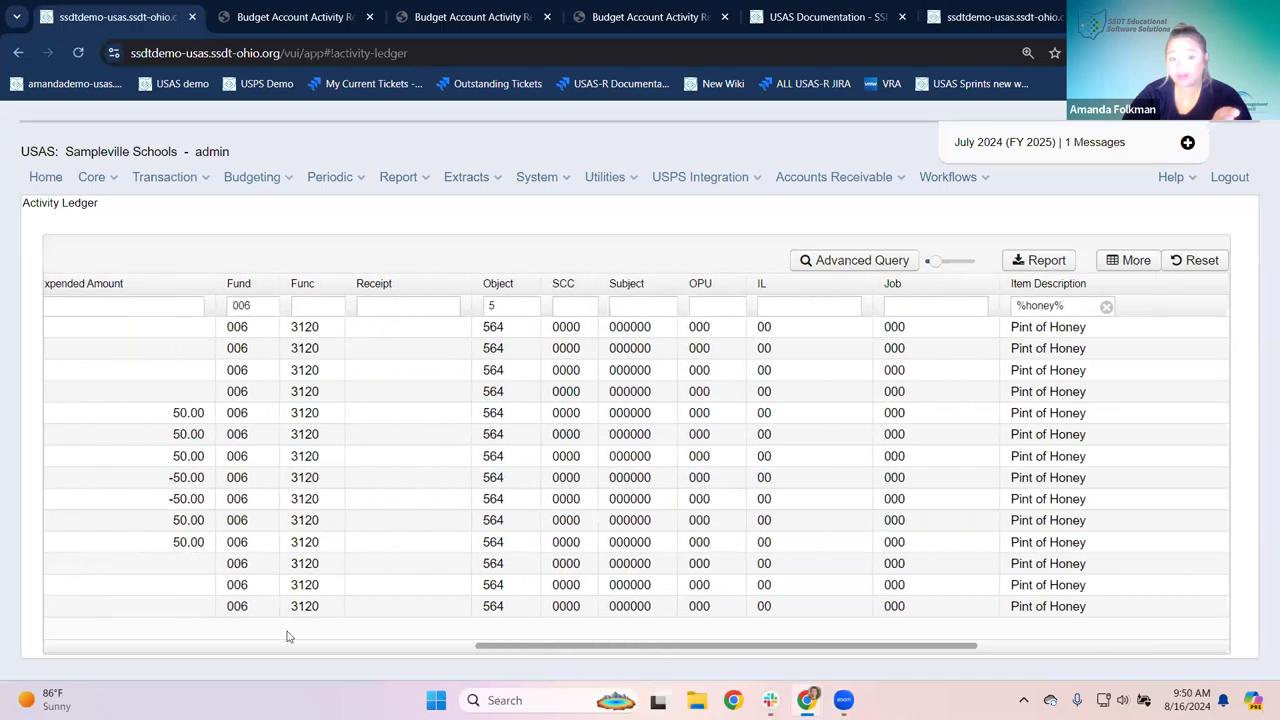
{"action": "scroll", "coordinate": [480, 643], "scroll_direction": "right", "scroll_amount": 10}
{"action": "left_click_drag", "start_coordinate": [685, 648], "coordinate": [240, 650]}
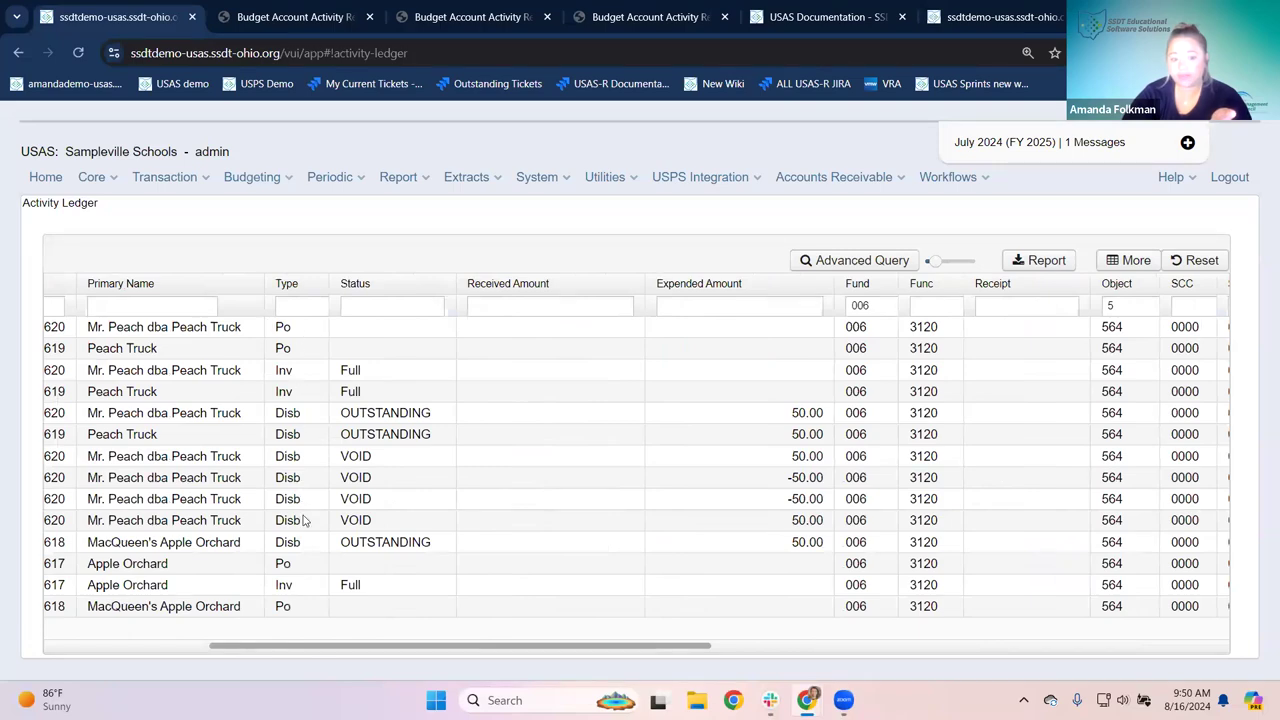
{"action": "left_click_drag", "start_coordinate": [318, 648], "coordinate": [829, 640]}
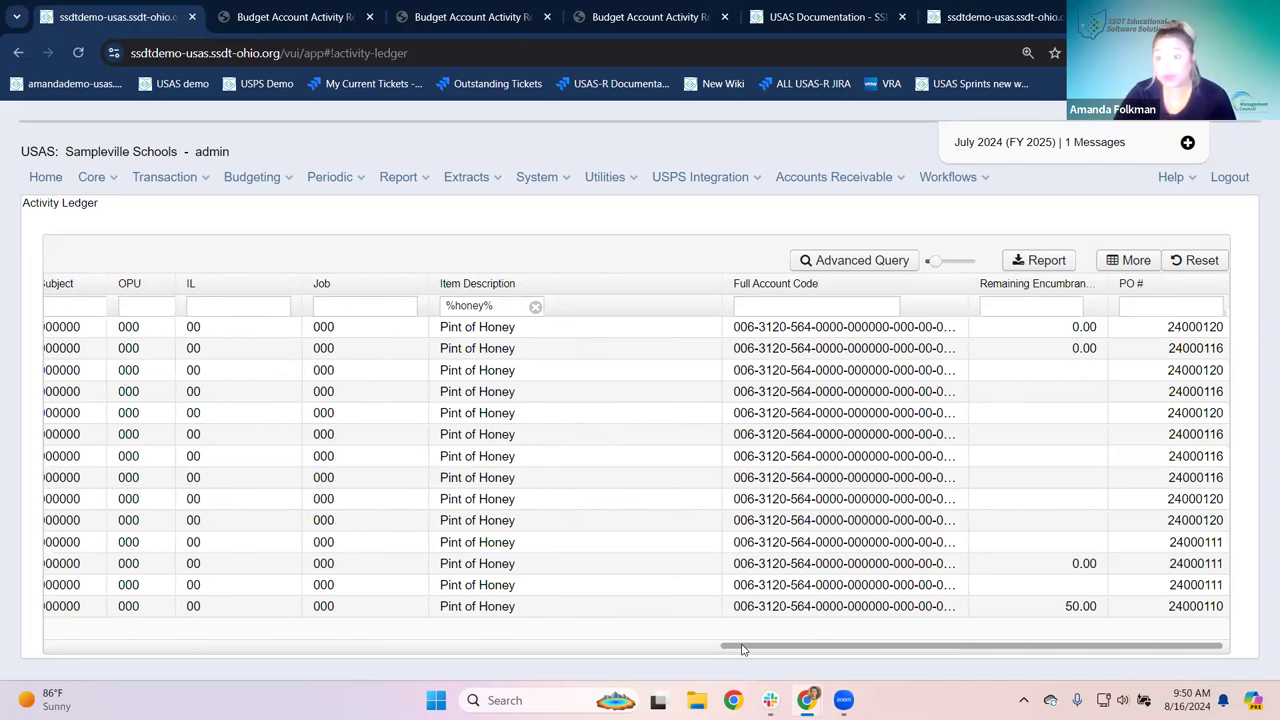
{"action": "left_click_drag", "start_coordinate": [769, 648], "coordinate": [100, 600]}
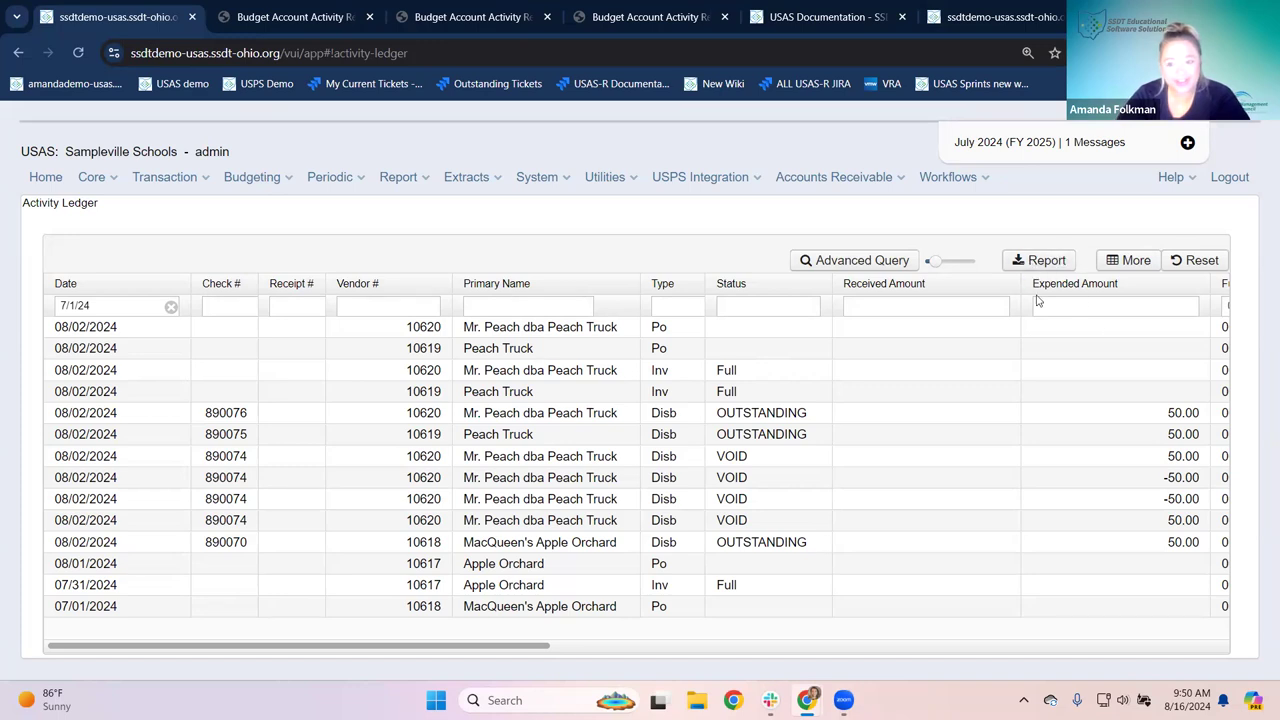
Step: Generate the filtered ledger as a PDF (download) report, view it, and return to USAS
{"action": "left_click", "coordinate": [1058, 266]}
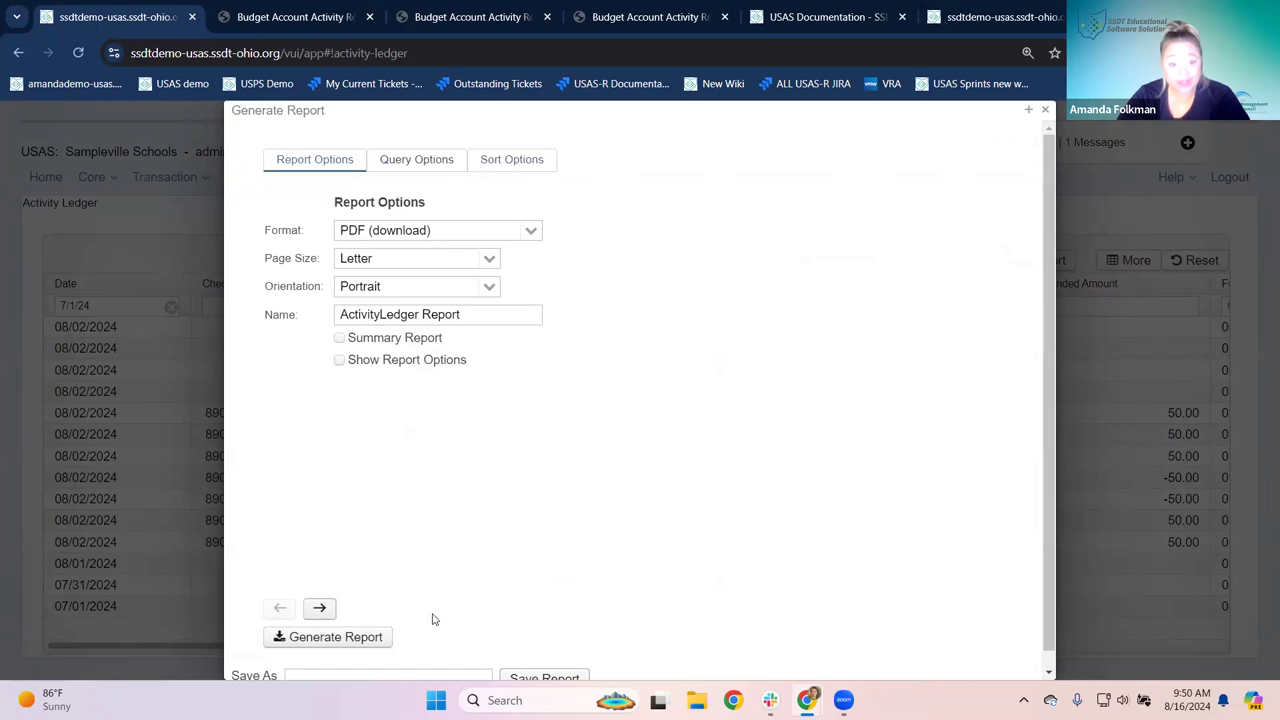
{"action": "left_click", "coordinate": [318, 638]}
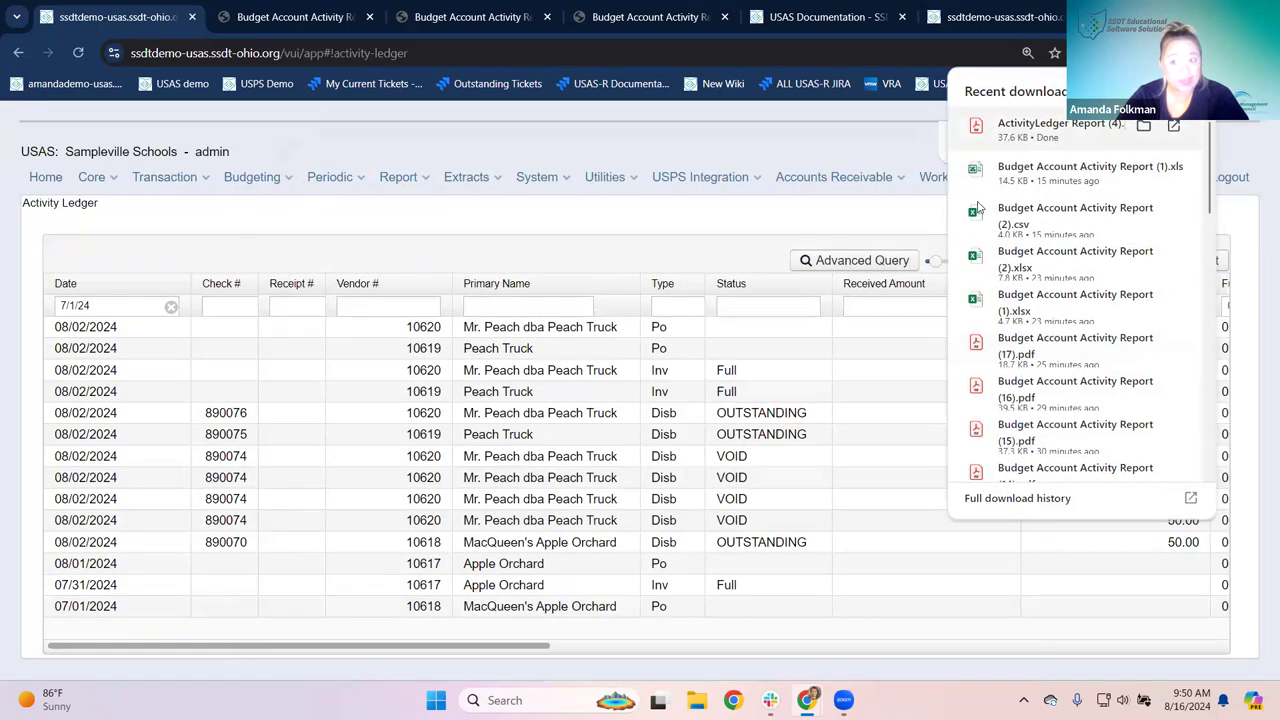
{"action": "left_click", "coordinate": [1050, 128]}
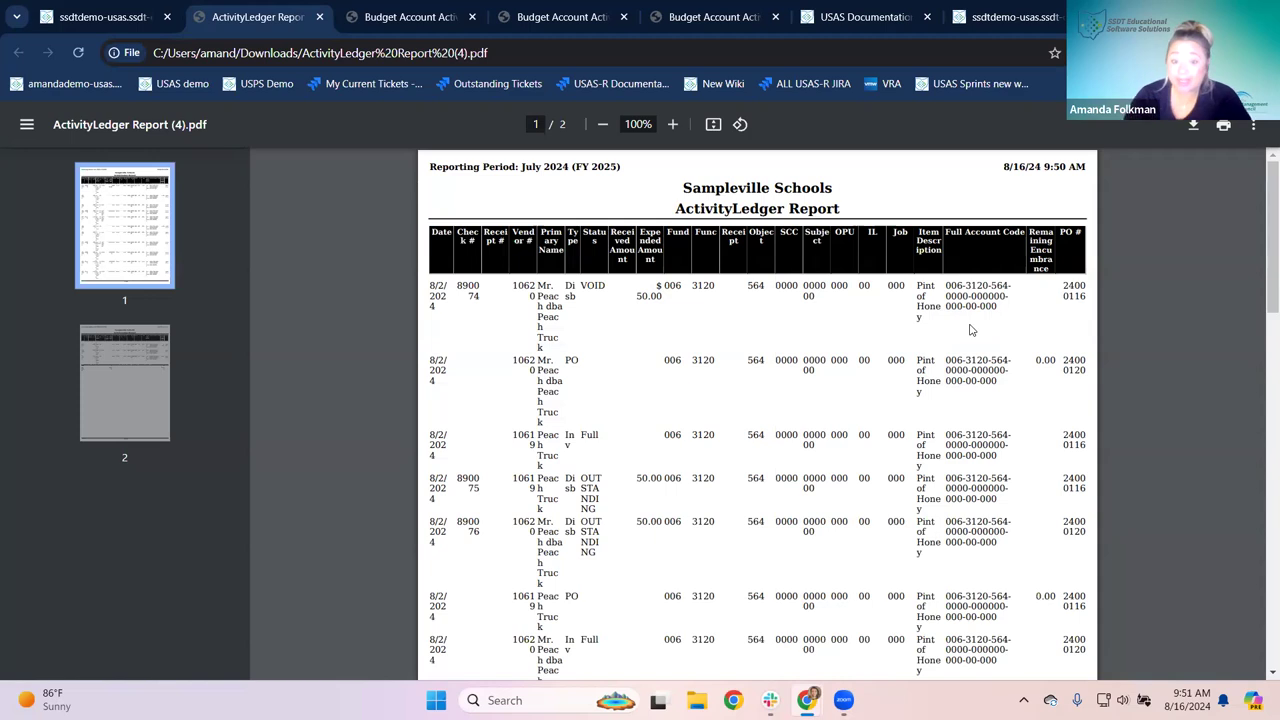
{"action": "left_click", "coordinate": [95, 17]}
Step: Generate the ledger in Excel-Data format and open ActivityLedger Report (3).xlsx
{"action": "left_click", "coordinate": [1040, 268]}
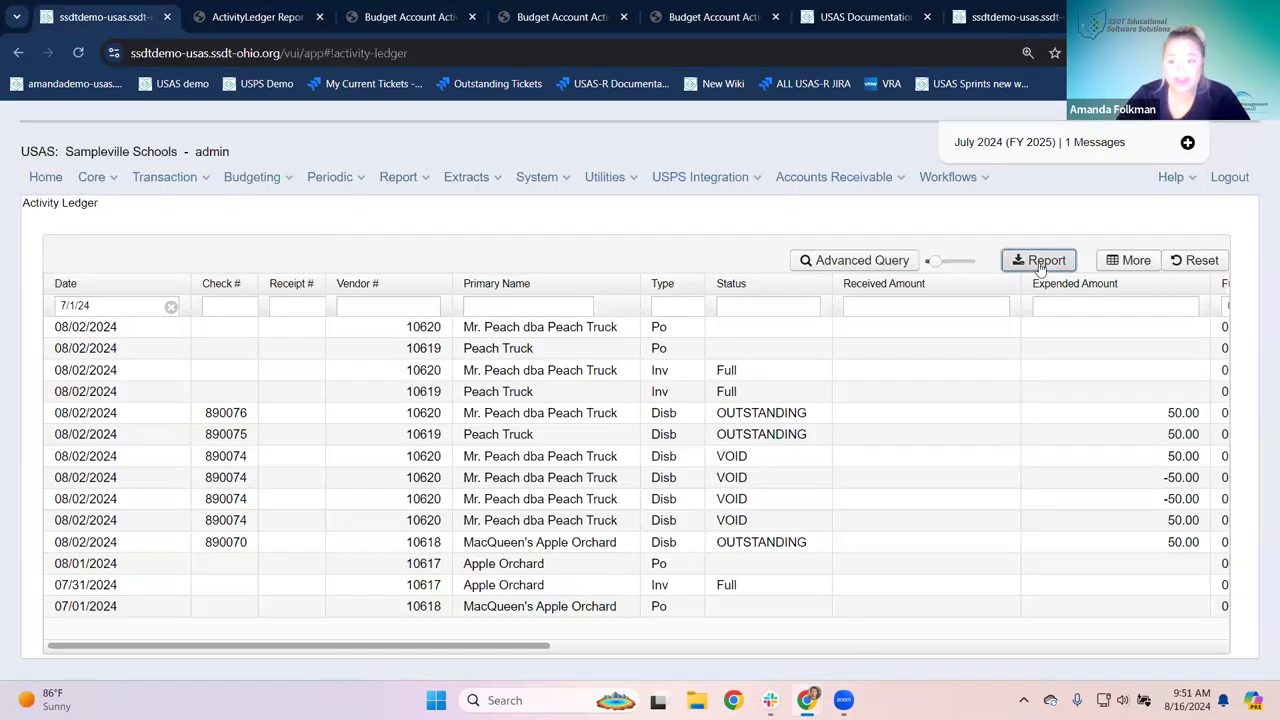
{"action": "left_click", "coordinate": [533, 230]}
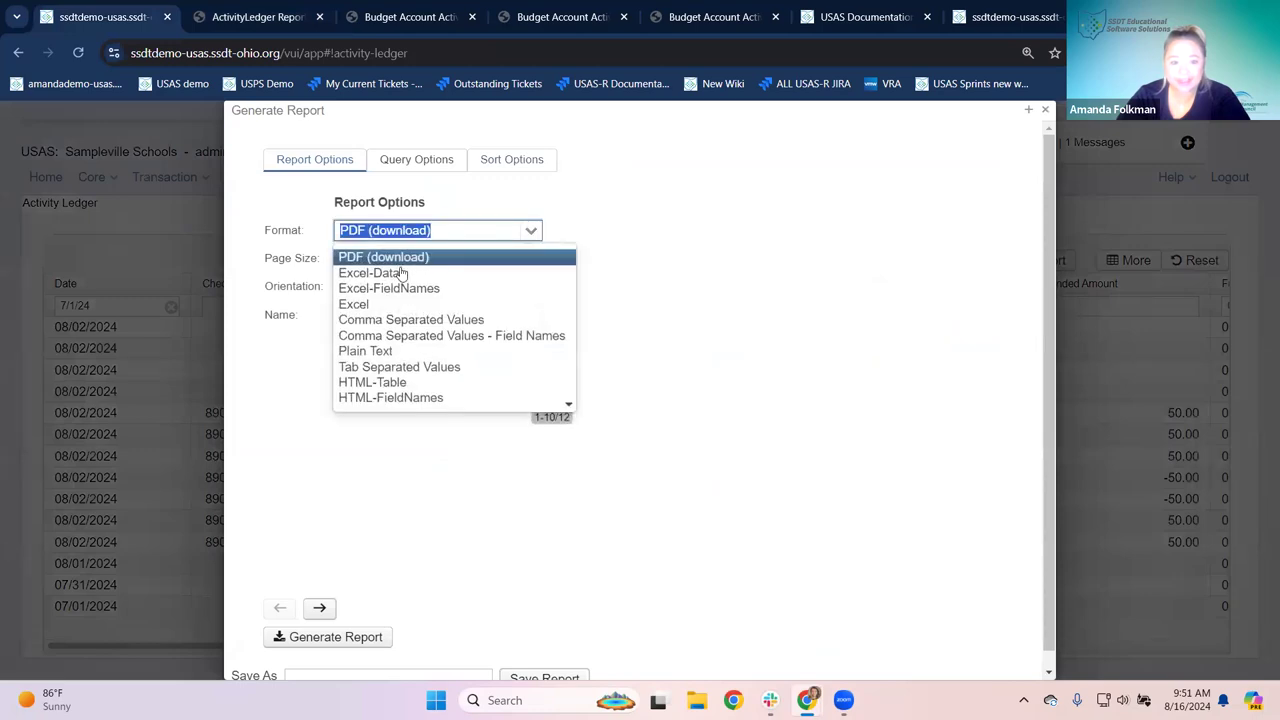
{"action": "left_click", "coordinate": [400, 270]}
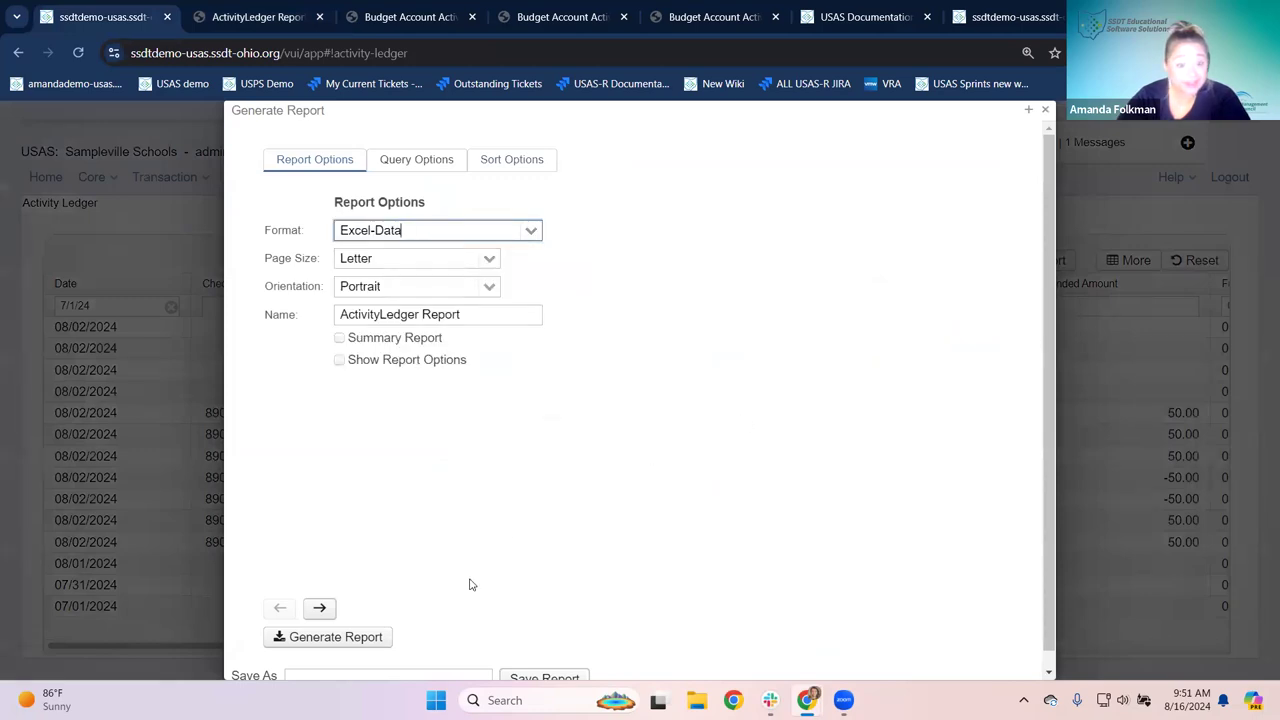
{"action": "left_click", "coordinate": [371, 643]}
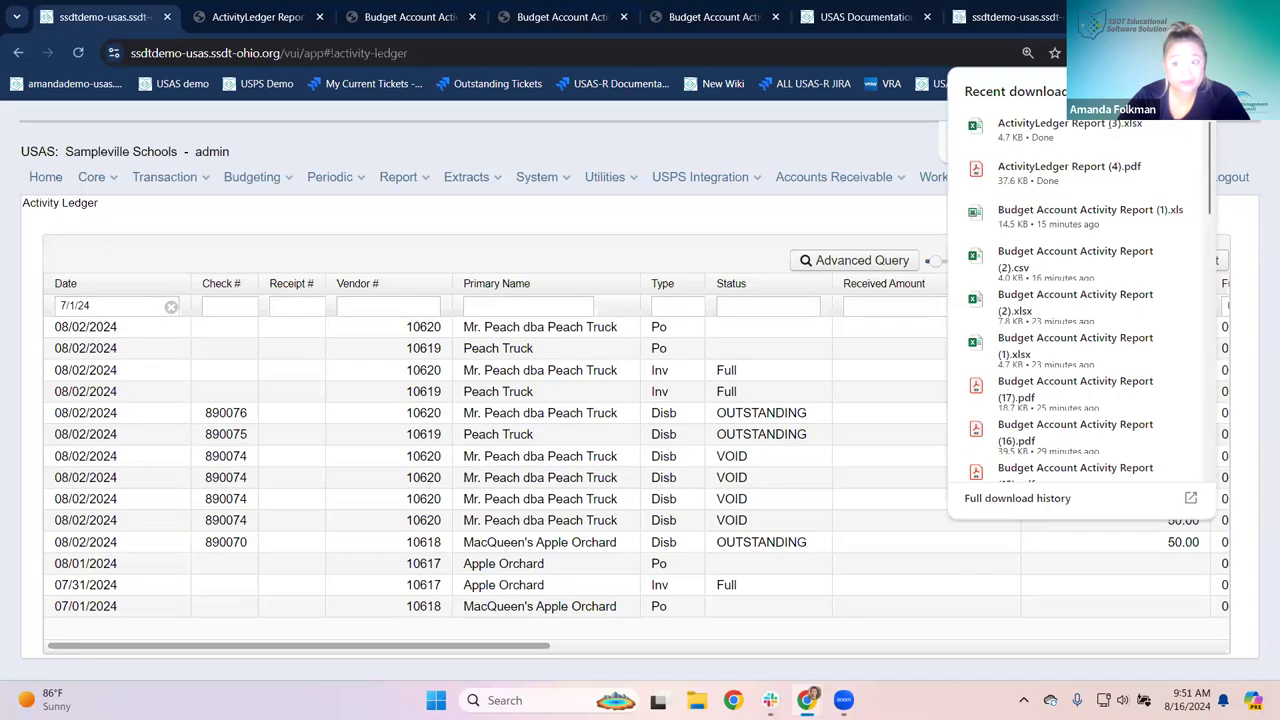
{"action": "left_click", "coordinate": [1075, 131]}
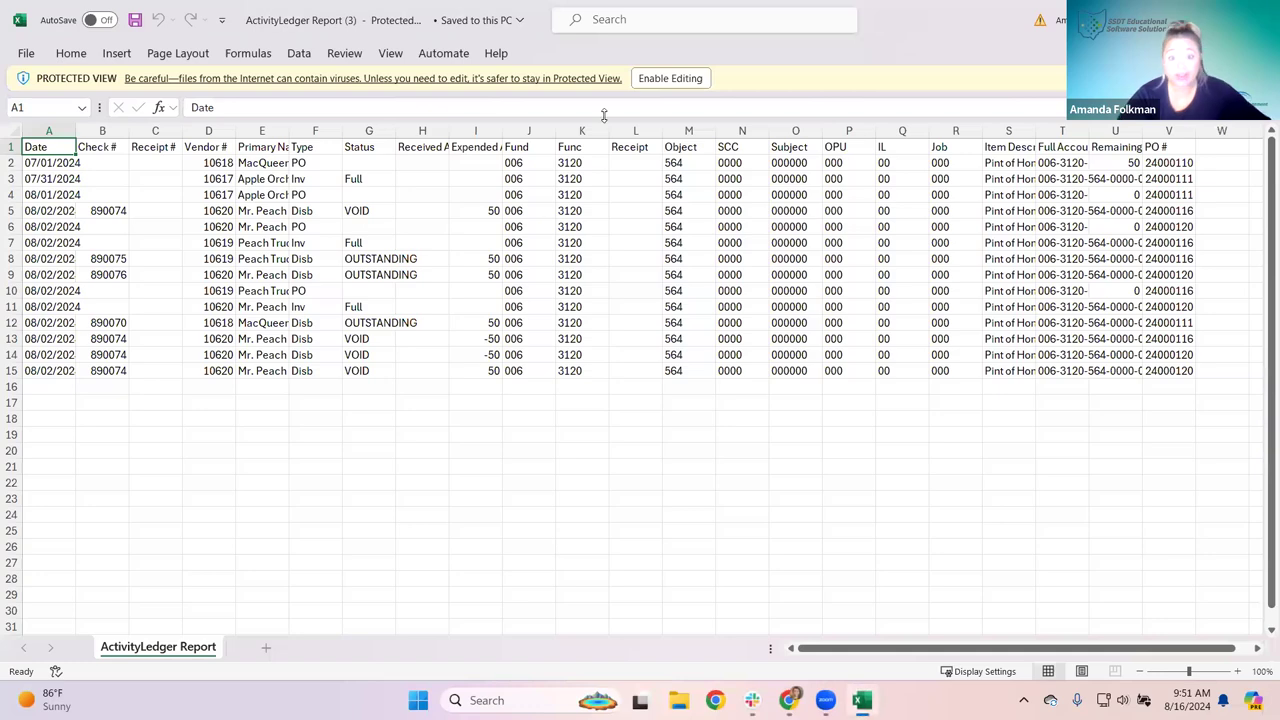
Step: Enable editing, confirm the Expended Amount column sums to 150, and close Excel
{"action": "left_click", "coordinate": [670, 78]}
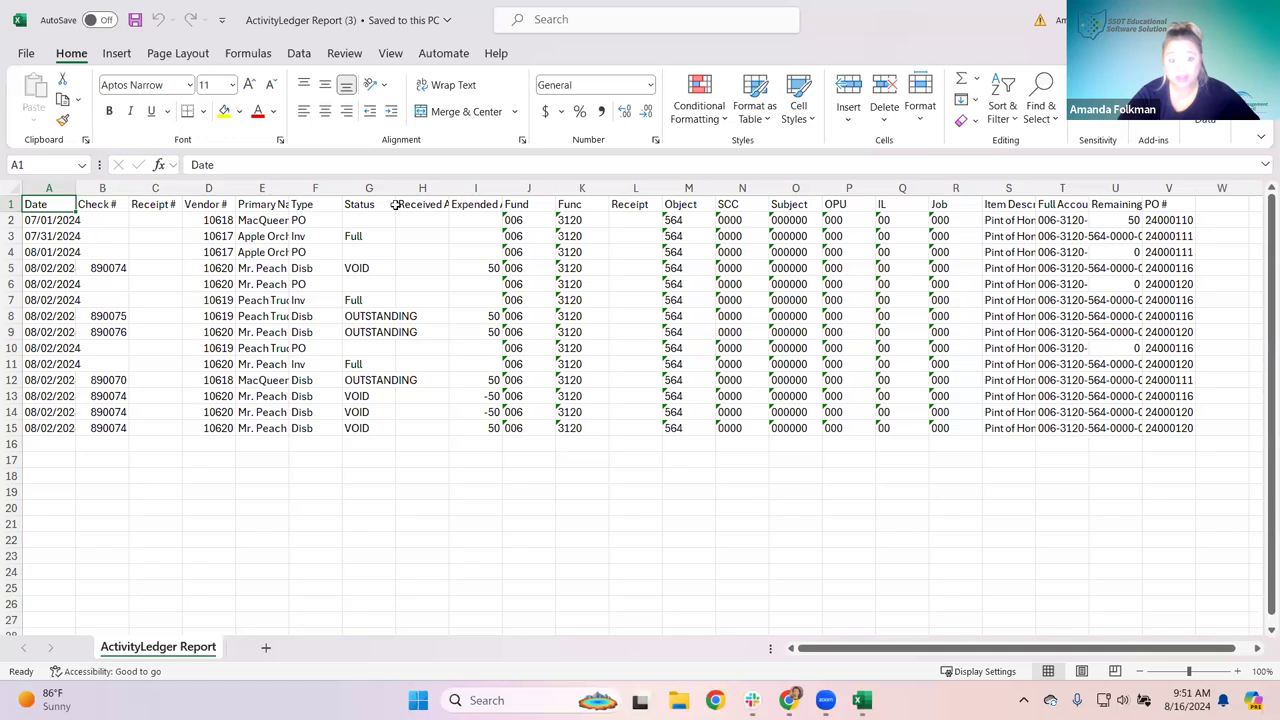
{"action": "left_click", "coordinate": [315, 189]}
{"action": "left_click", "coordinate": [318, 219]}
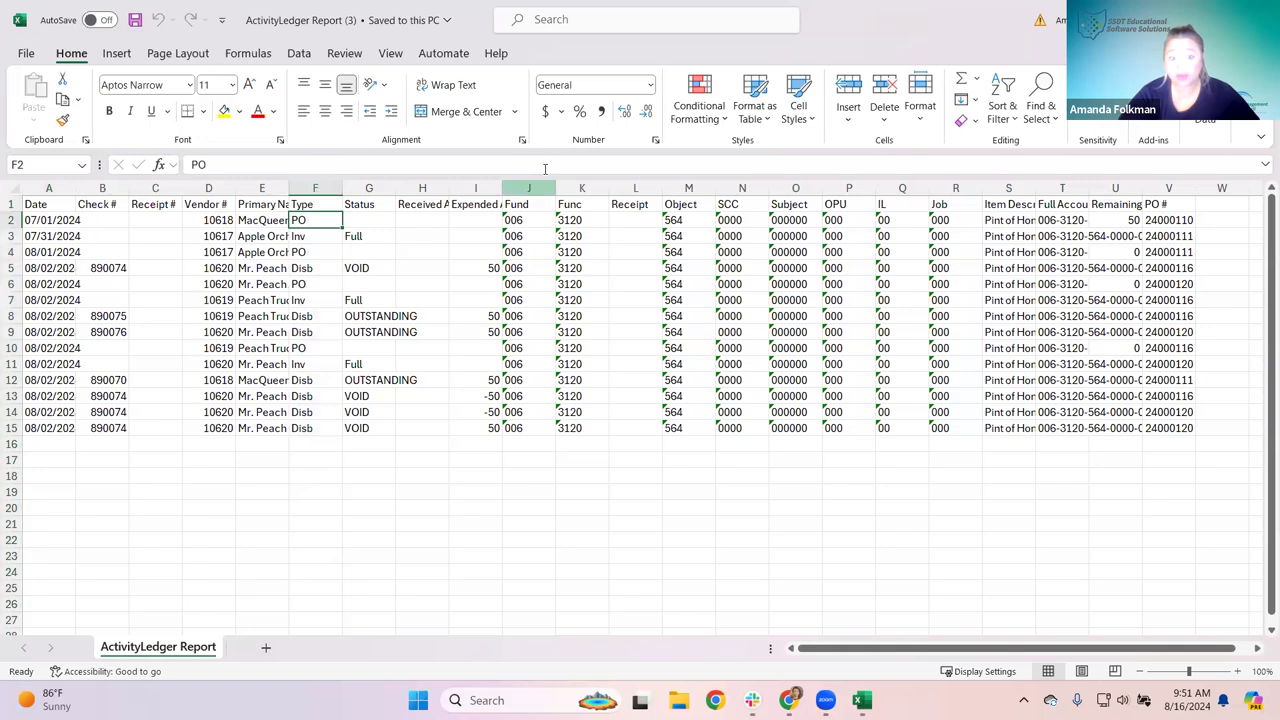
{"action": "left_click", "coordinate": [458, 188]}
{"action": "left_click", "coordinate": [452, 252]}
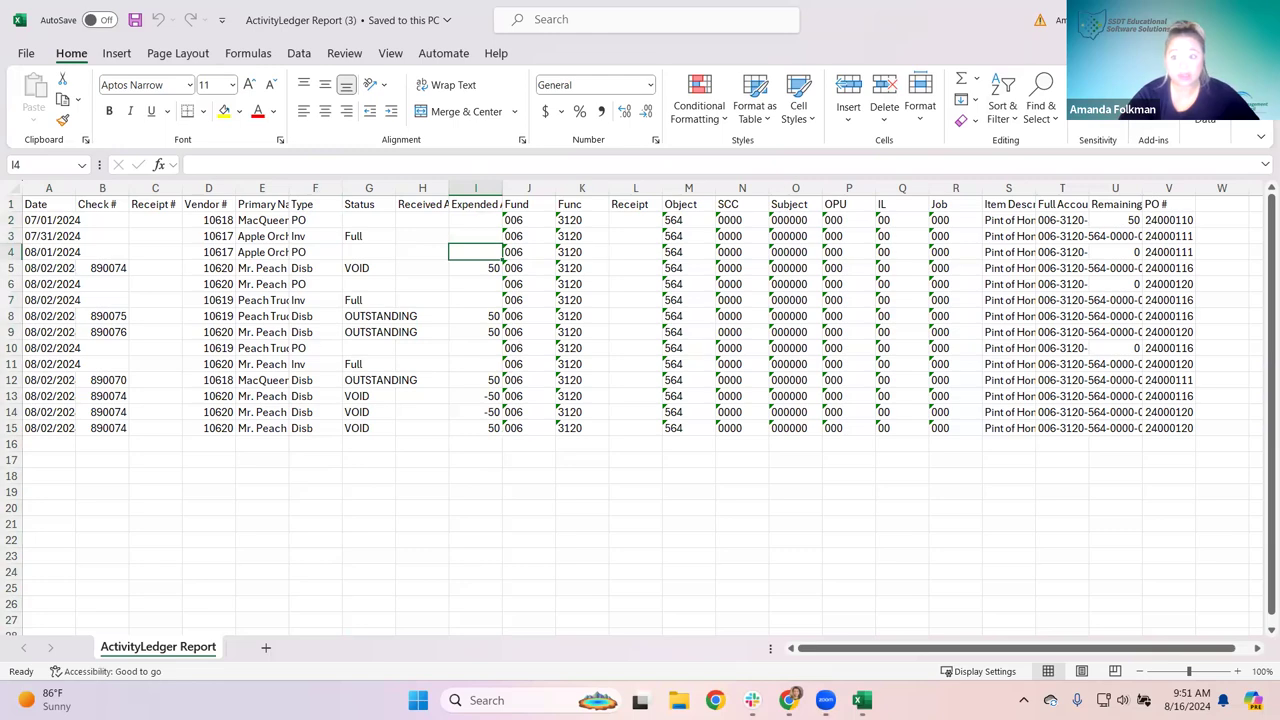
{"action": "key", "text": "alt+F4"}
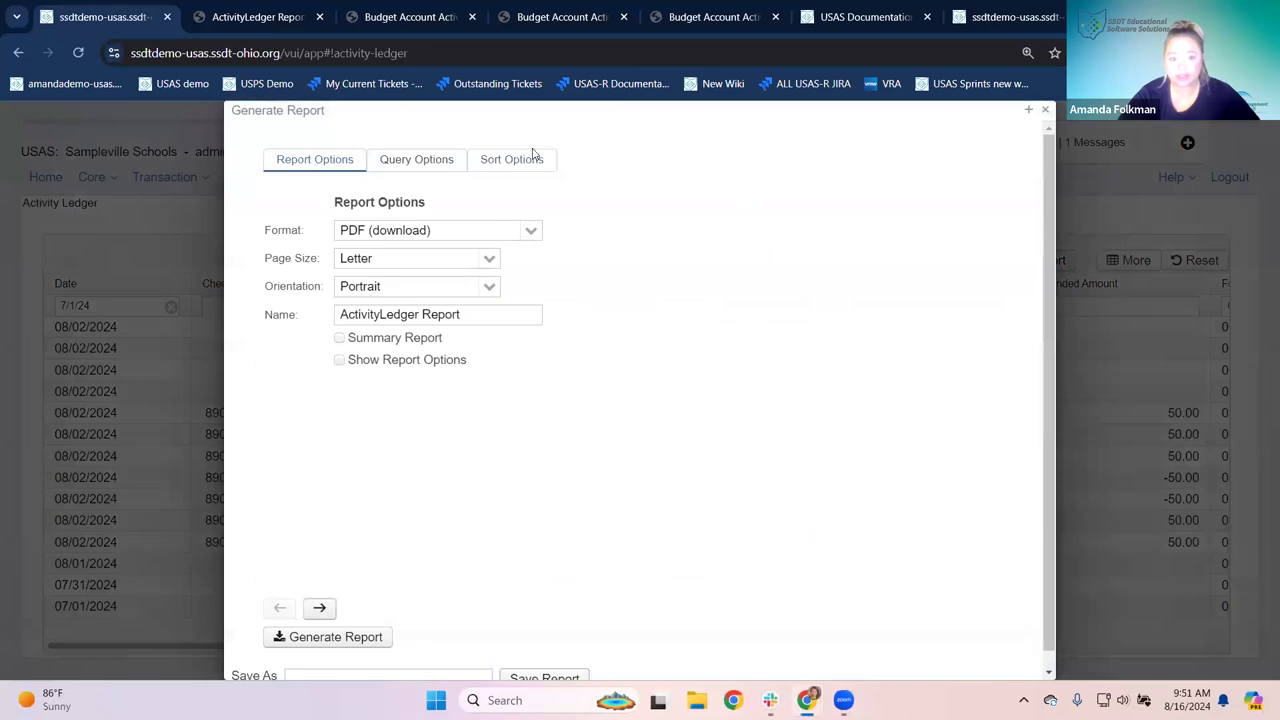
Step: Name the Activity Ledger report setup 'Cafe Info' in the Save As field and save it
{"action": "scroll", "coordinate": [720, 310], "scroll_direction": "down", "scroll_amount": 1}
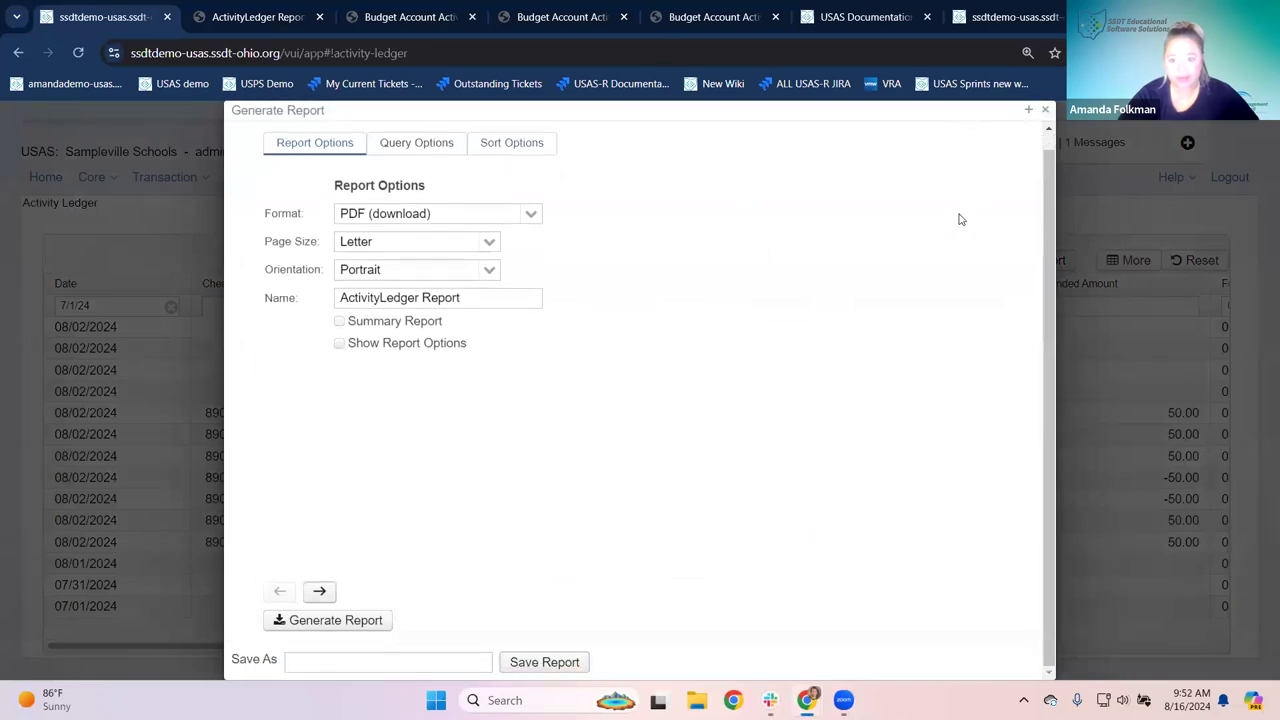
{"action": "left_click", "coordinate": [1028, 109]}
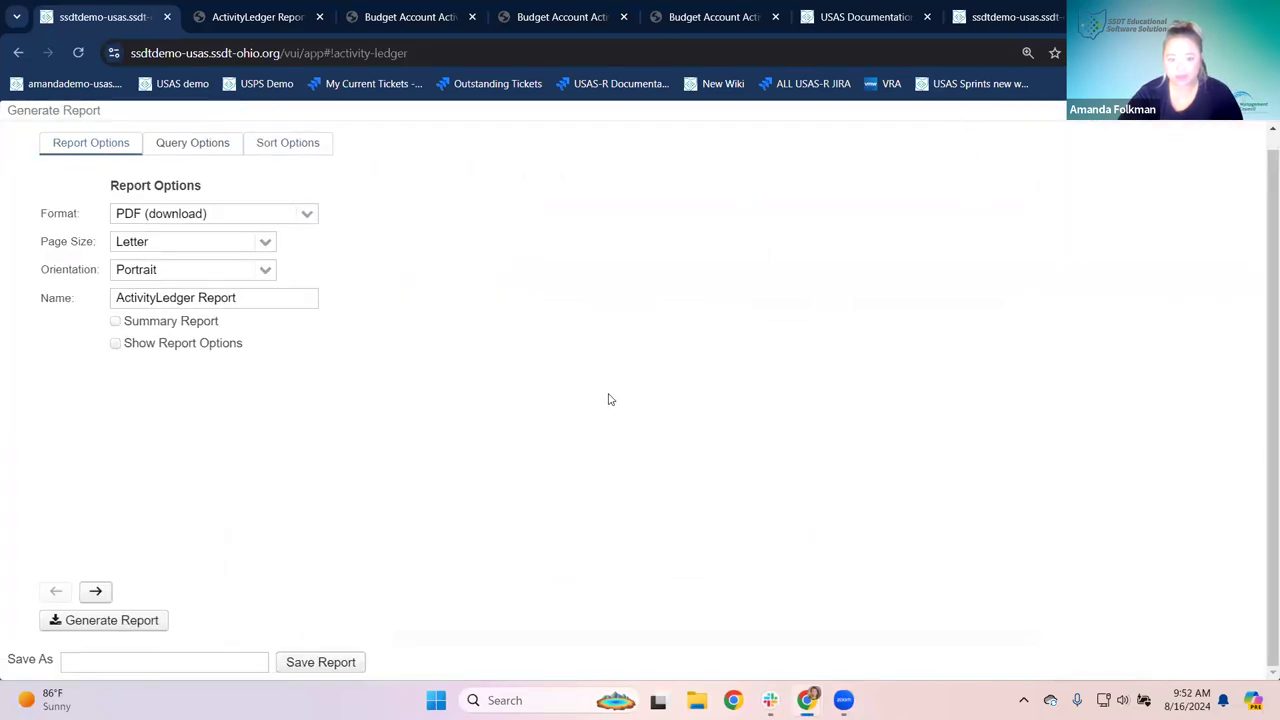
{"action": "scroll", "coordinate": [905, 320], "scroll_direction": "up", "scroll_amount": 1}
{"action": "left_click", "coordinate": [1245, 110]}
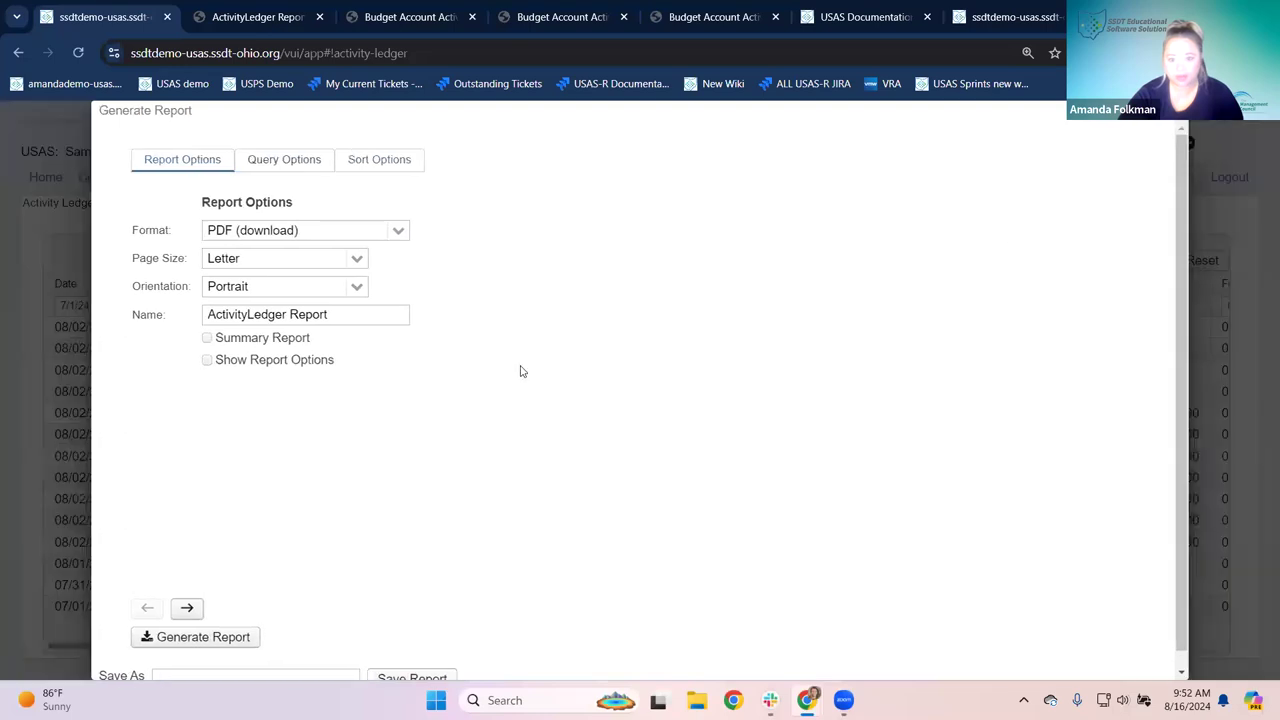
{"action": "key", "text": "ctrl+minus"}
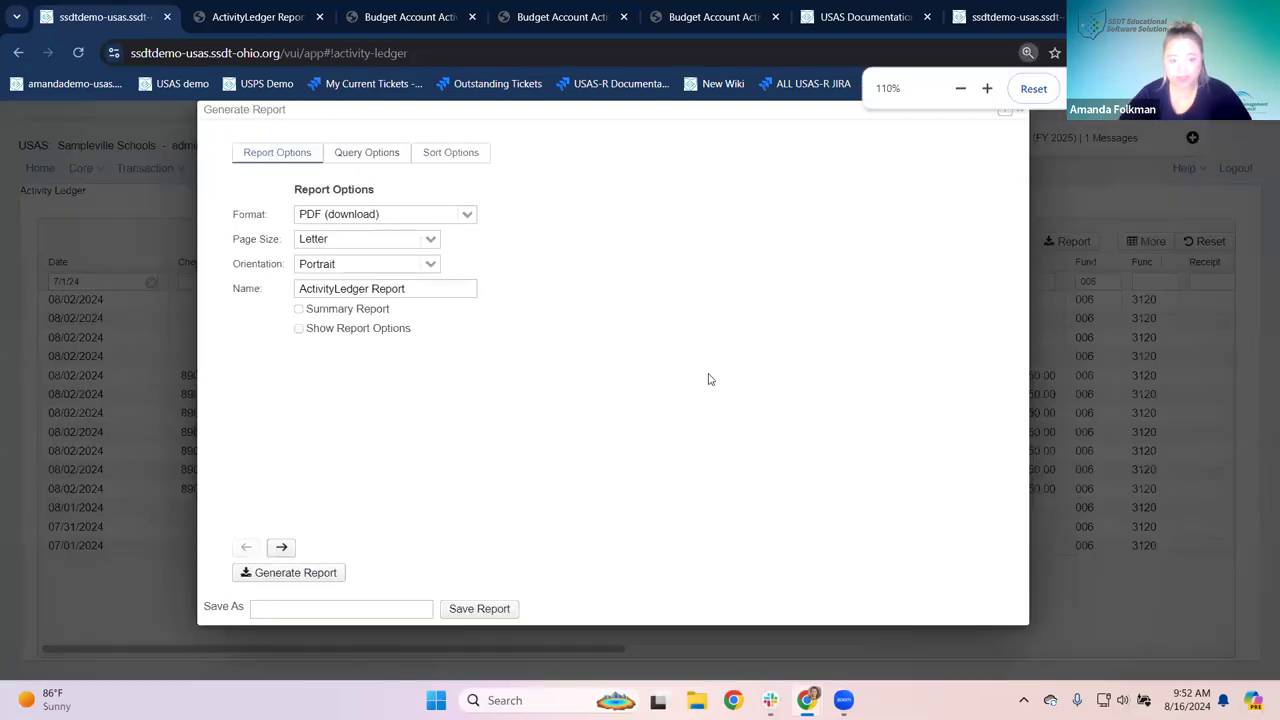
{"action": "left_click_drag", "start_coordinate": [205, 607], "coordinate": [246, 610]}
{"action": "left_click", "coordinate": [269, 608]}
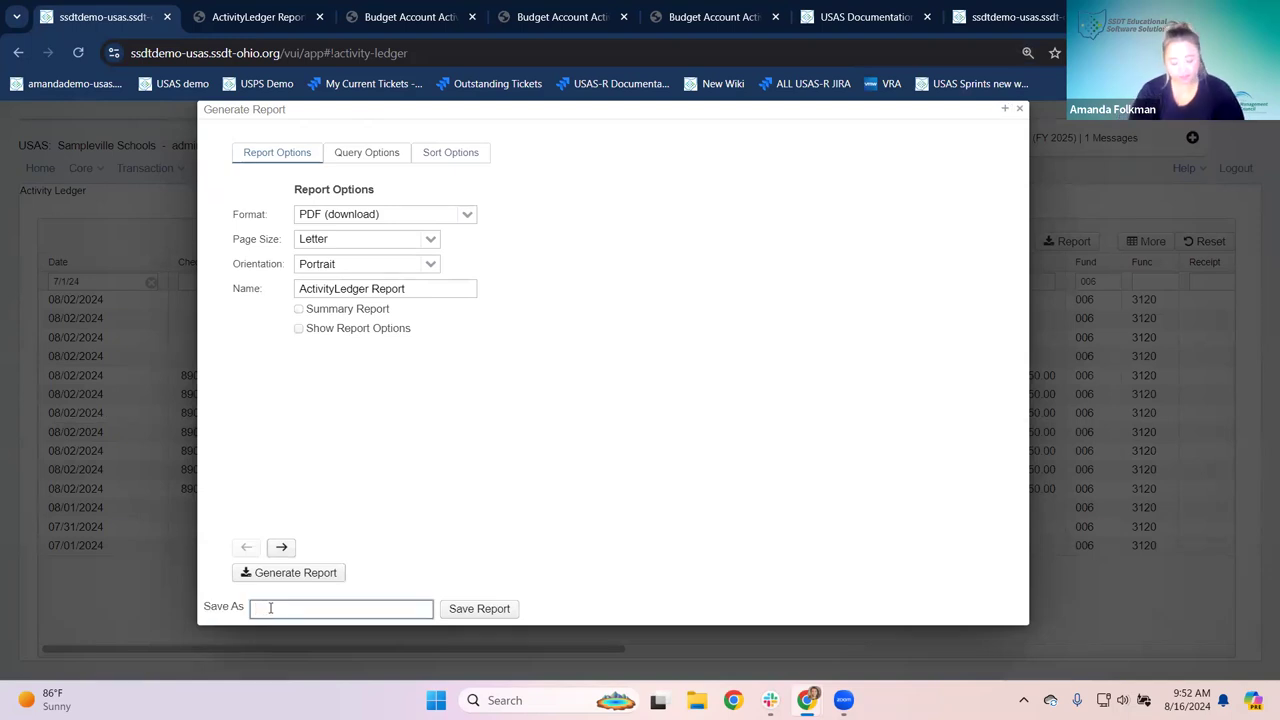
{"action": "type", "text": "Cale Wo"}
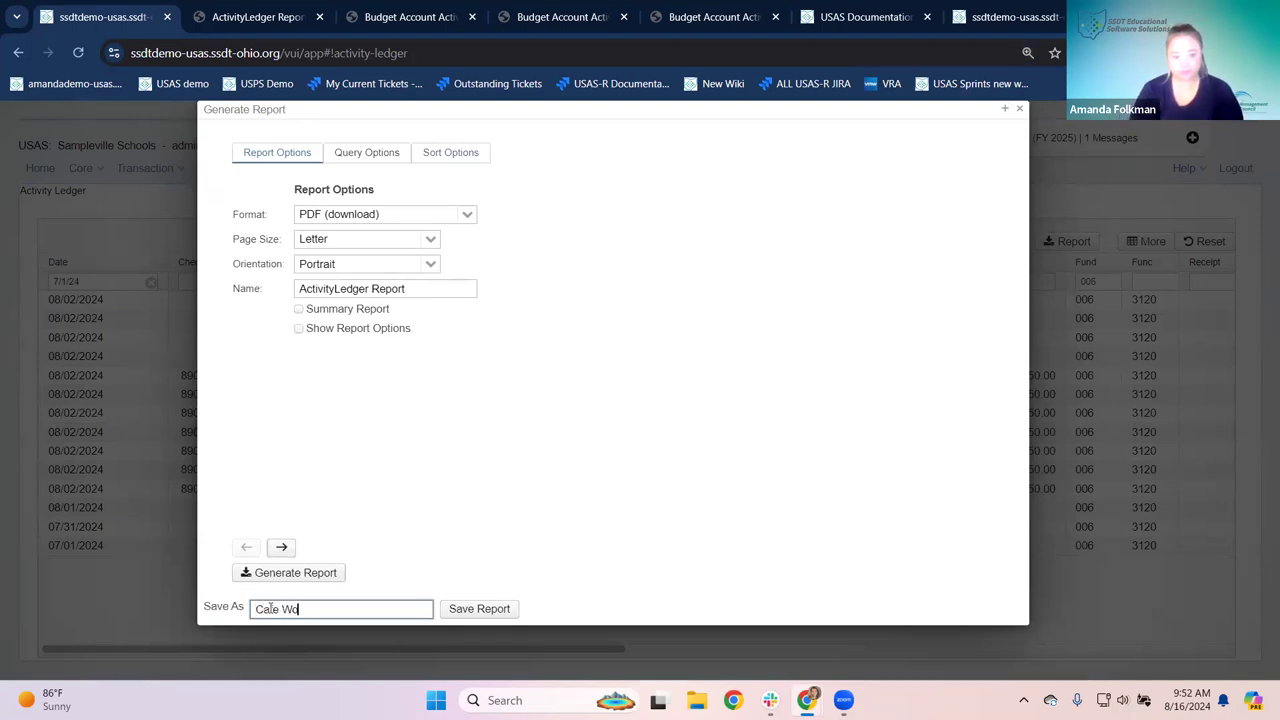
{"action": "key", "text": "BackSpace"}
{"action": "key", "text": "BackSpace"}
{"action": "type", "text": "Info"}
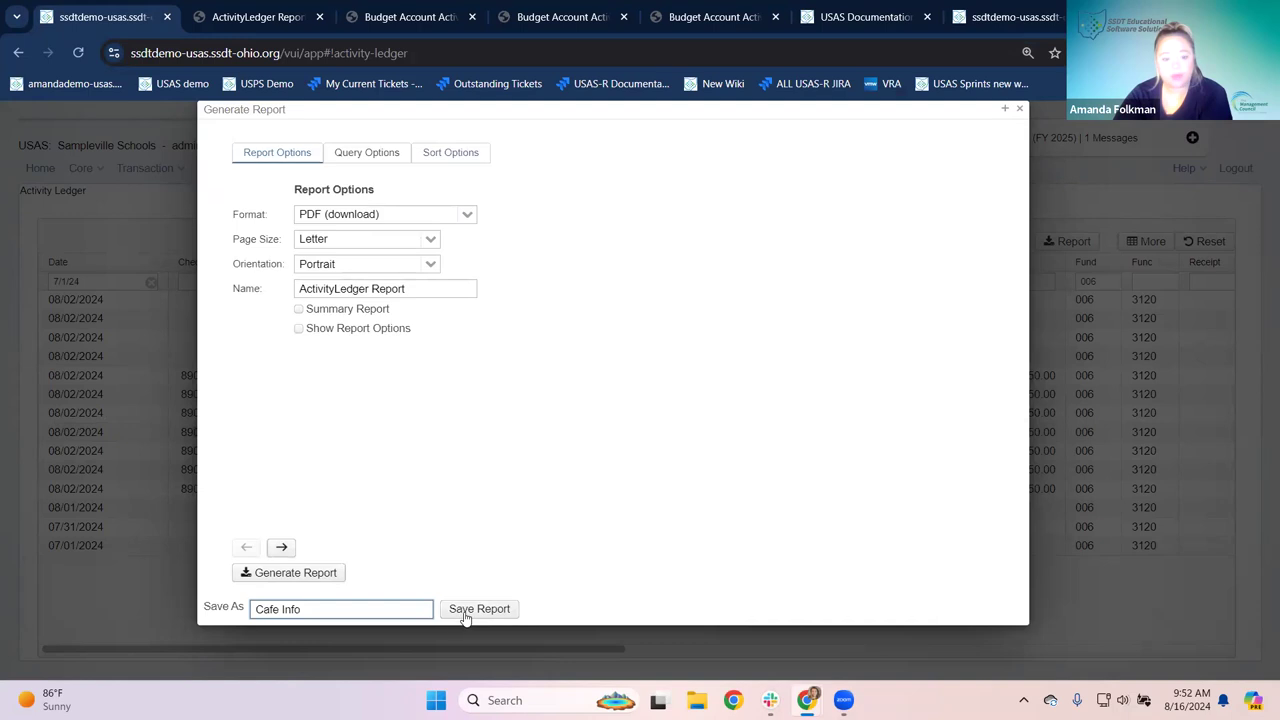
{"action": "left_click", "coordinate": [479, 610]}
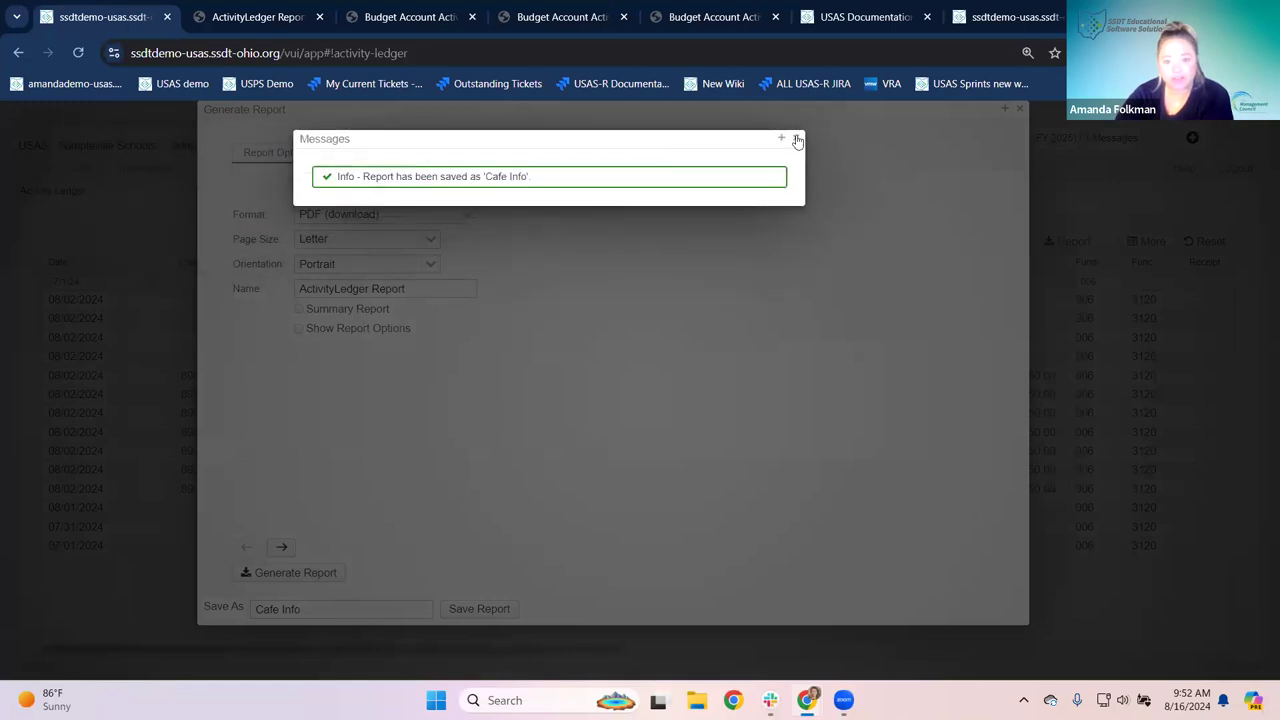
Step: Dismiss the save confirmation, close the generation dialog, and go to the Report Manager
{"action": "left_click", "coordinate": [796, 137]}
{"action": "left_click", "coordinate": [1021, 109]}
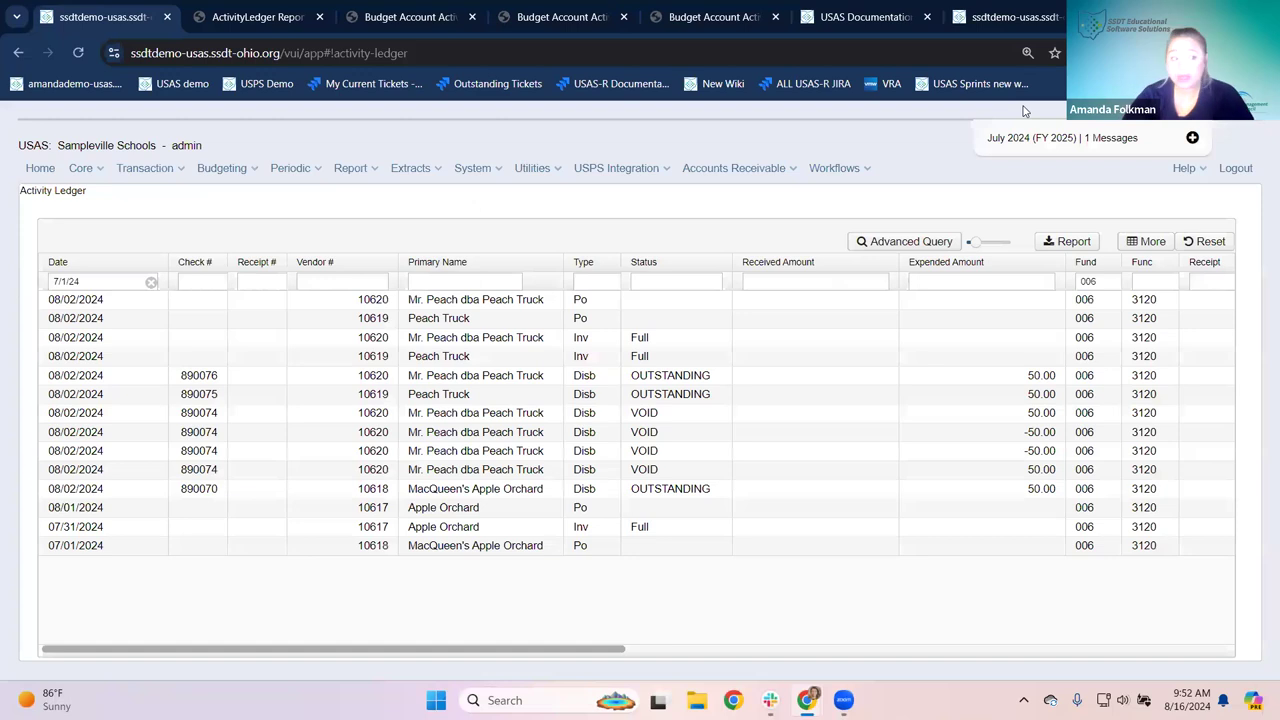
{"action": "left_click", "coordinate": [348, 168]}
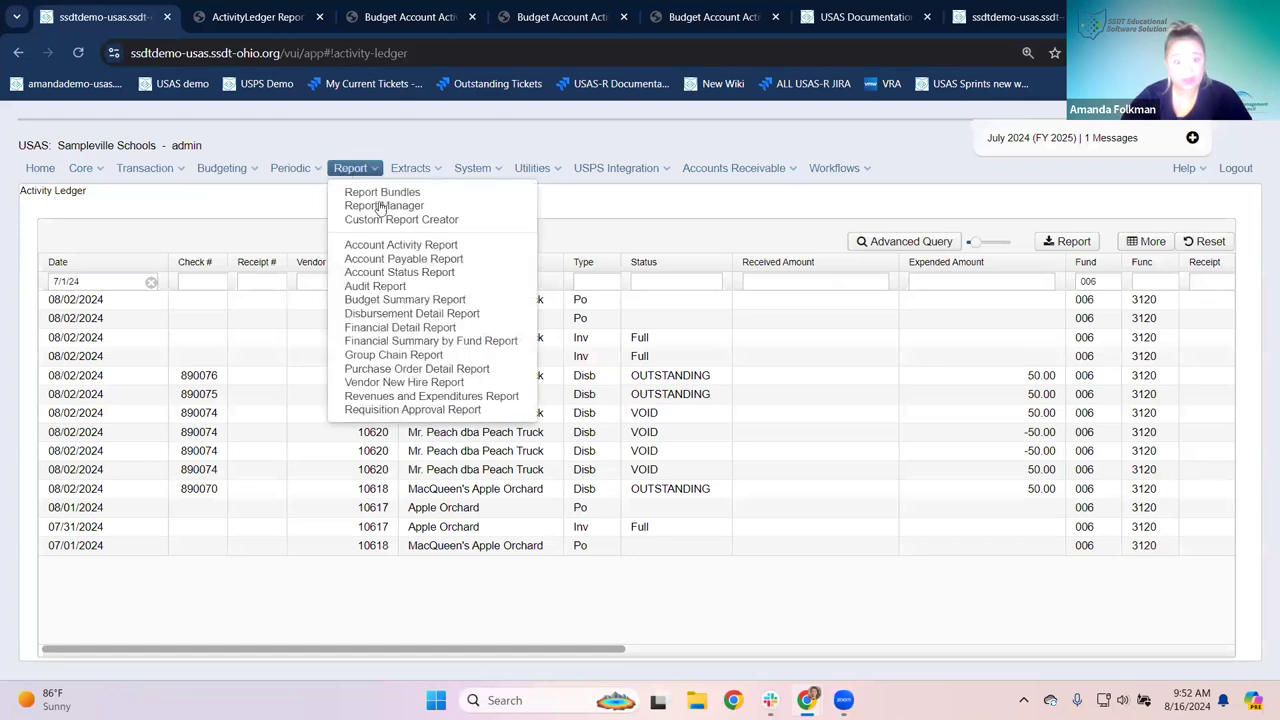
{"action": "left_click", "coordinate": [374, 206]}
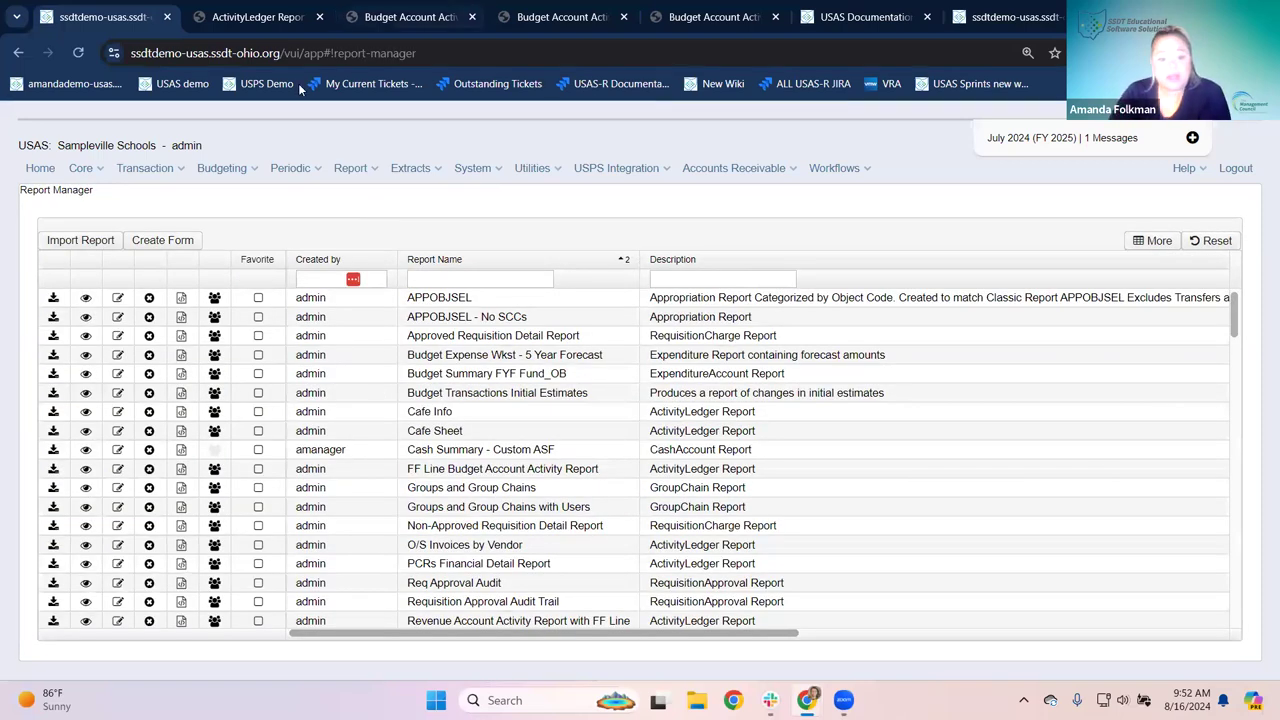
Step: Open the saved Cafe Info report definition from the Report Manager
{"action": "left_click", "coordinate": [53, 411]}
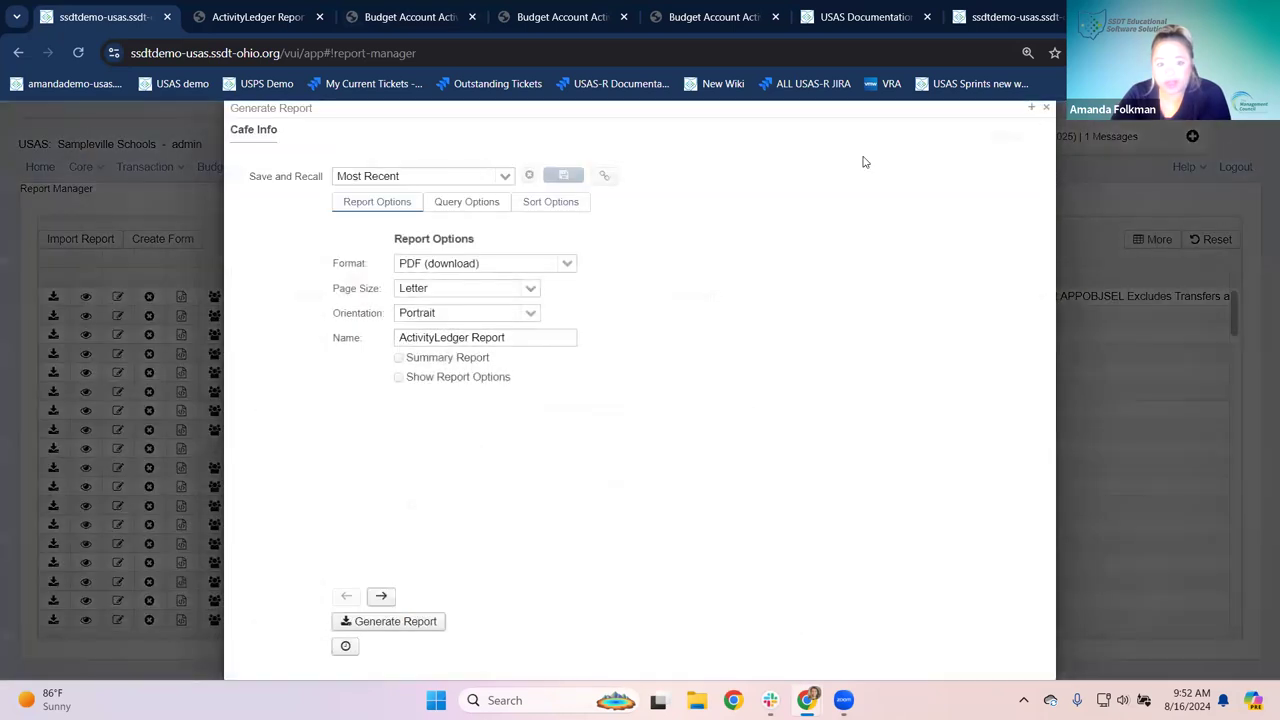
{"action": "left_click", "coordinate": [1047, 110]}
{"action": "left_click", "coordinate": [86, 412]}
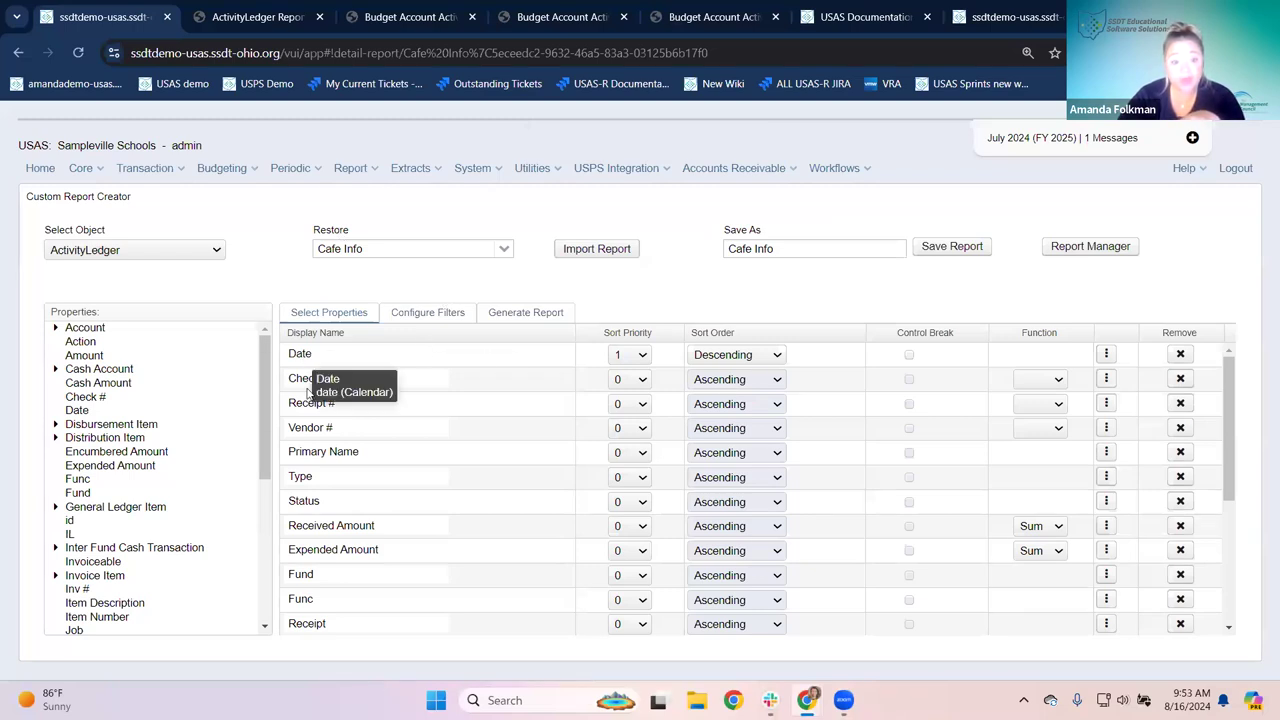
Step: Review the Cafe Info properties grid, then bring up its Configure Filters settings
{"action": "scroll", "coordinate": [1121, 429], "scroll_direction": "down", "scroll_amount": 2}
{"action": "scroll", "coordinate": [1121, 429], "scroll_direction": "down", "scroll_amount": 1}
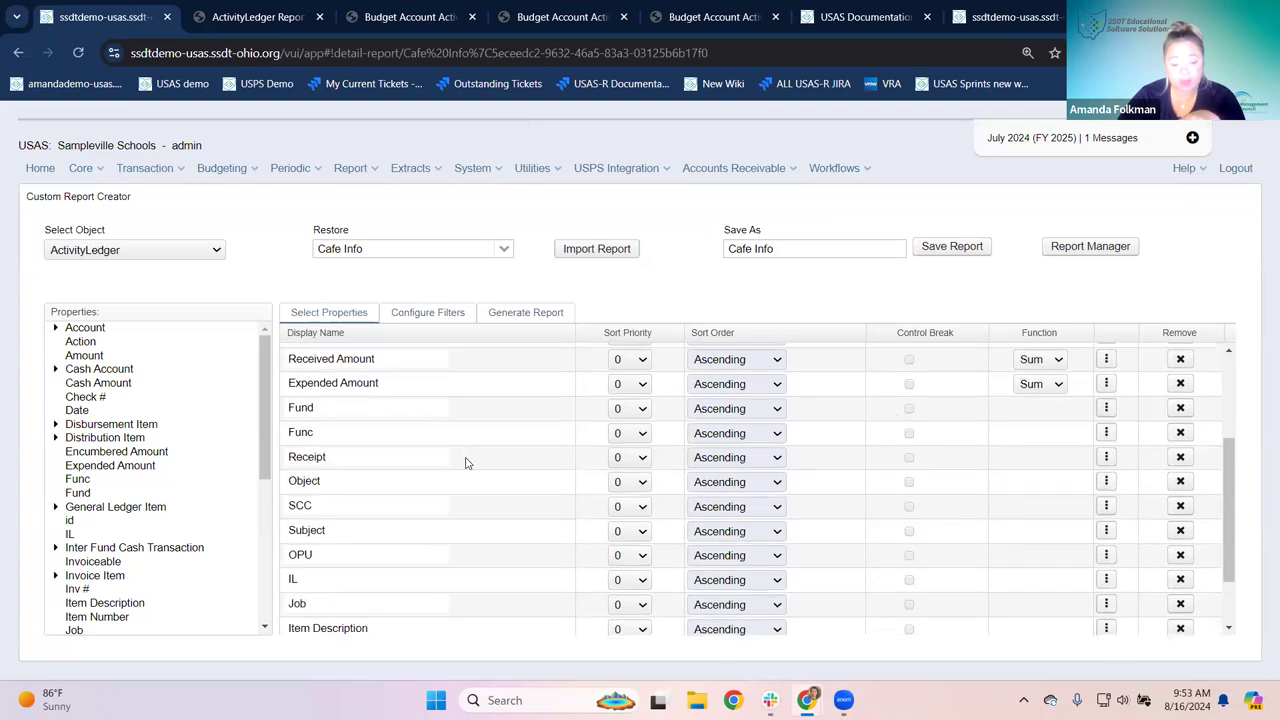
{"action": "scroll", "coordinate": [463, 457], "scroll_direction": "up", "scroll_amount": 3}
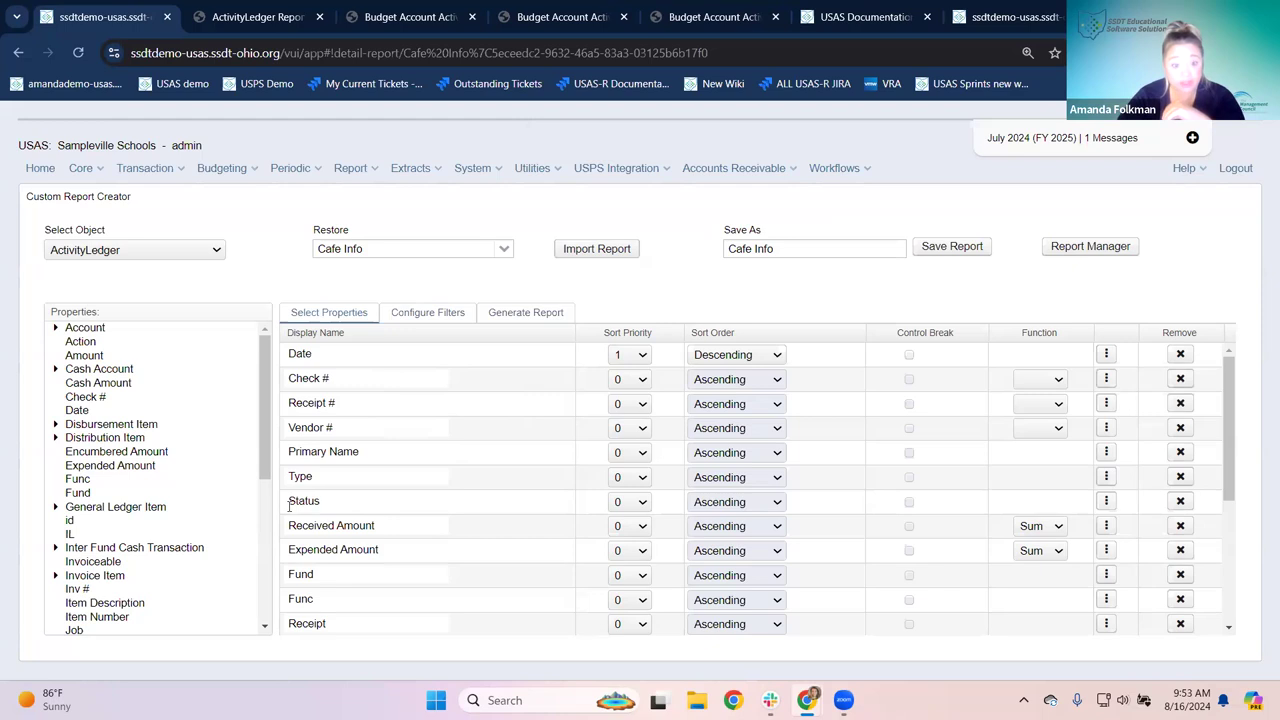
{"action": "scroll", "coordinate": [341, 524], "scroll_direction": "down", "scroll_amount": 3}
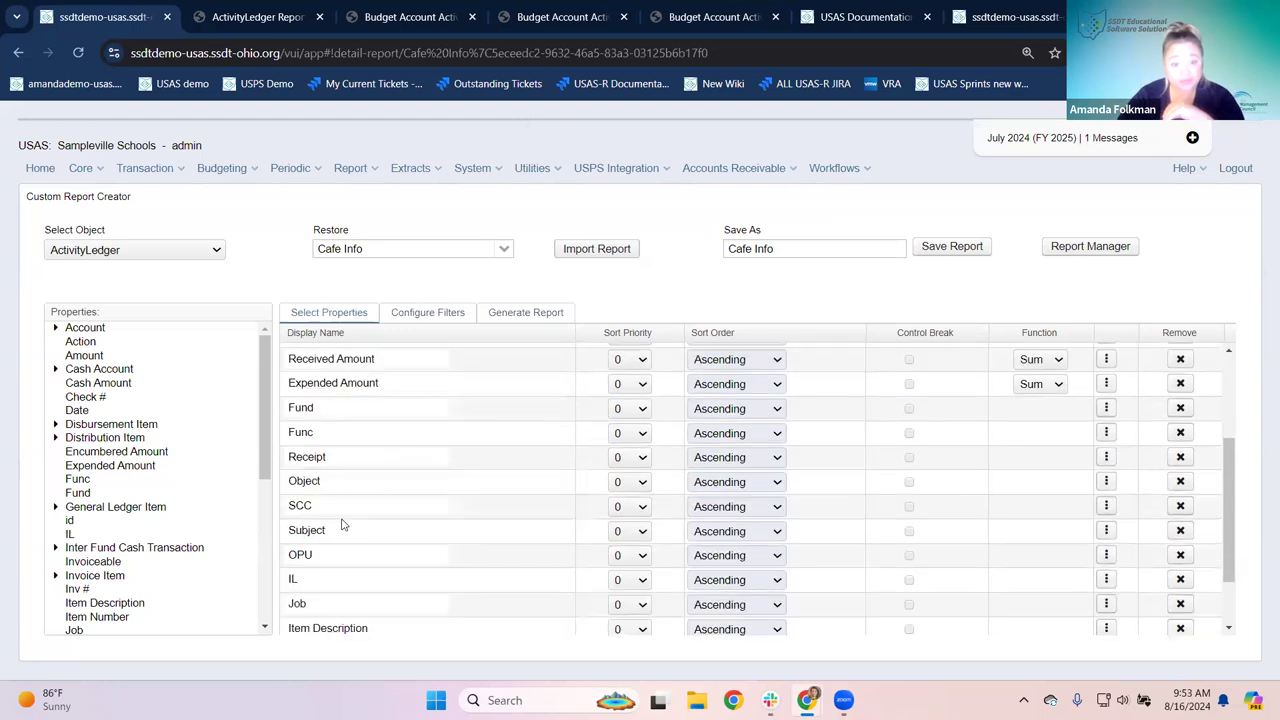
{"action": "scroll", "coordinate": [389, 482], "scroll_direction": "down", "scroll_amount": 2}
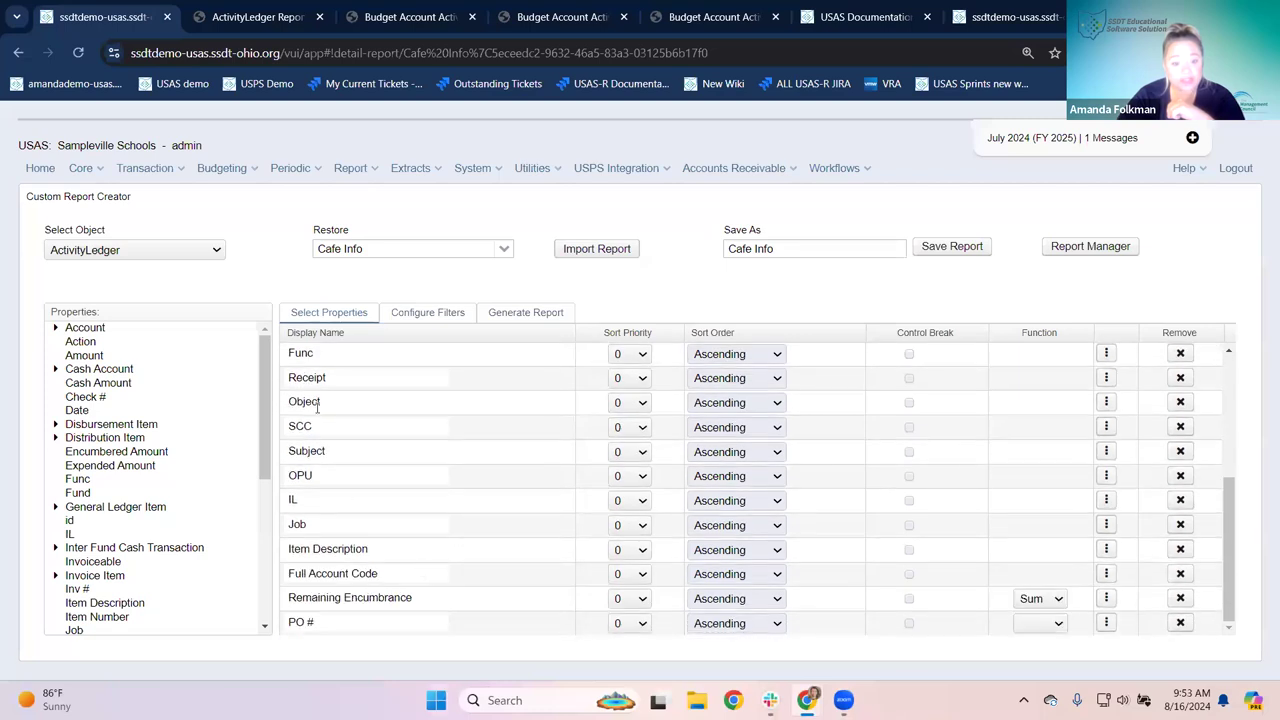
{"action": "scroll", "coordinate": [445, 482], "scroll_direction": "up", "scroll_amount": 5}
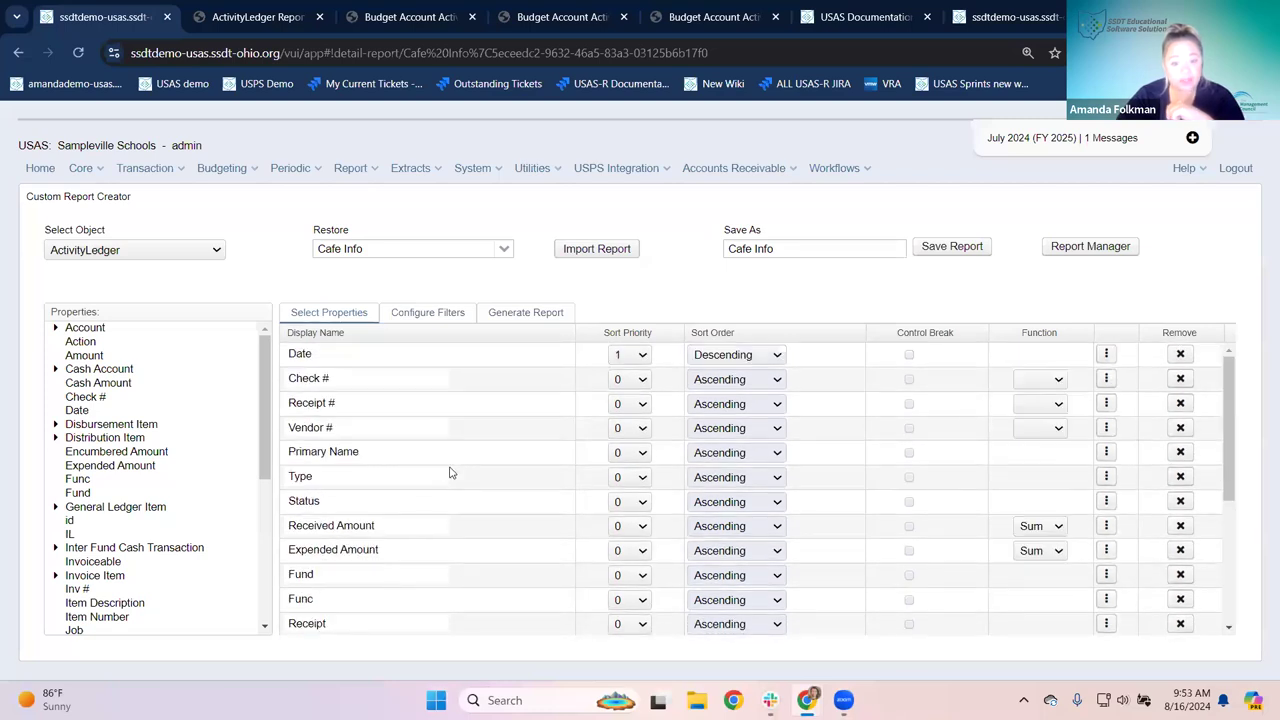
{"action": "left_click", "coordinate": [429, 318]}
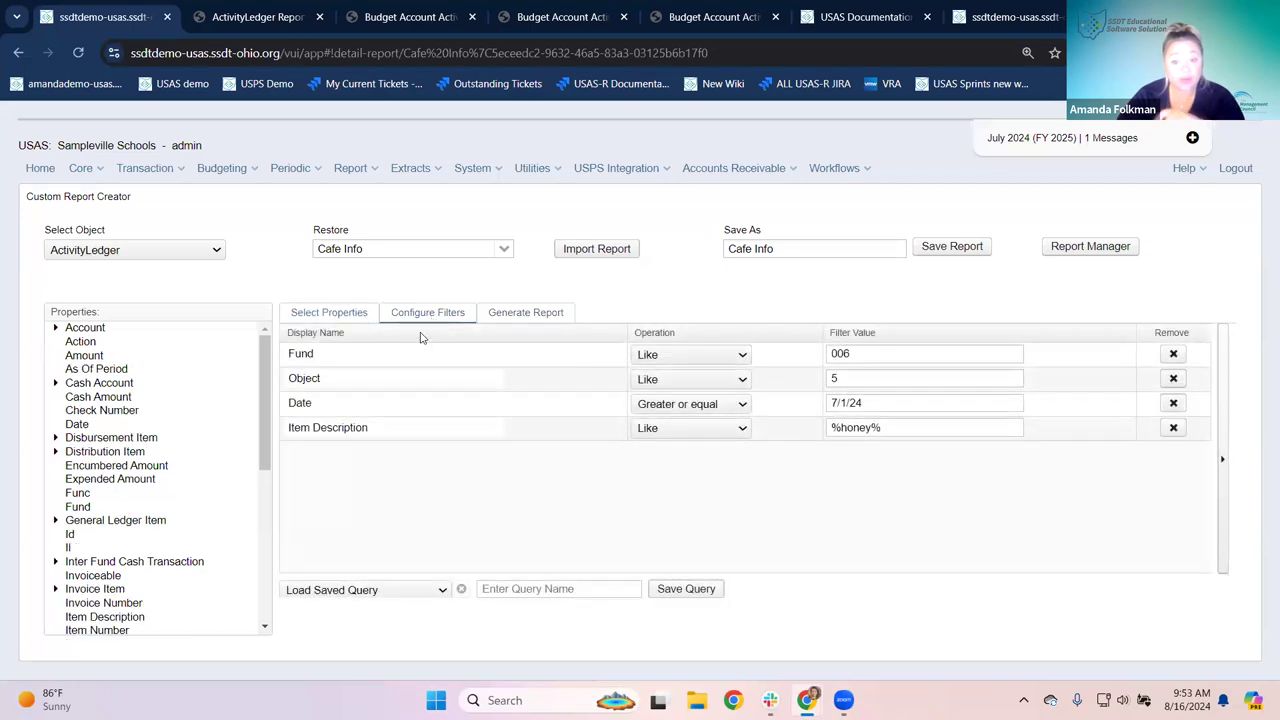
Step: Remove the Object filter, keeping Fund 006, Item Description and Date, and return to Select Properties
{"action": "triple_click", "coordinate": [898, 428]}
{"action": "left_click", "coordinate": [851, 353]}
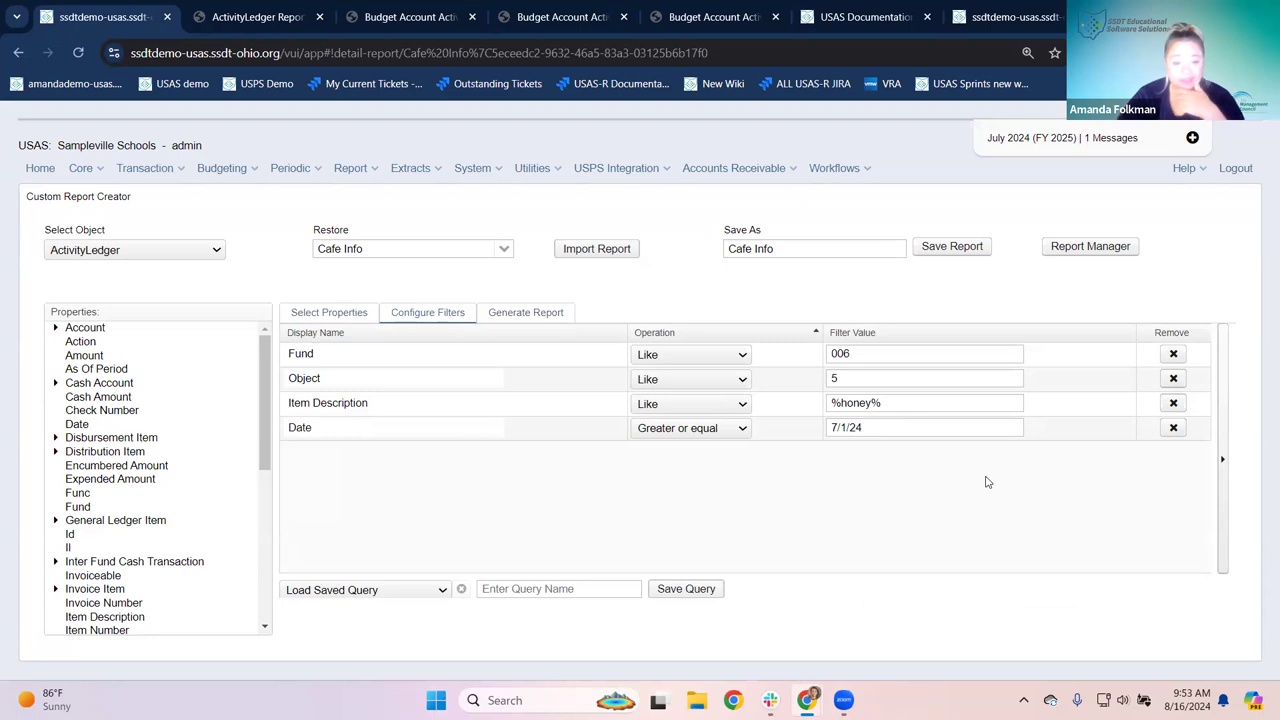
{"action": "left_click", "coordinate": [1173, 378]}
{"action": "left_click", "coordinate": [314, 312]}
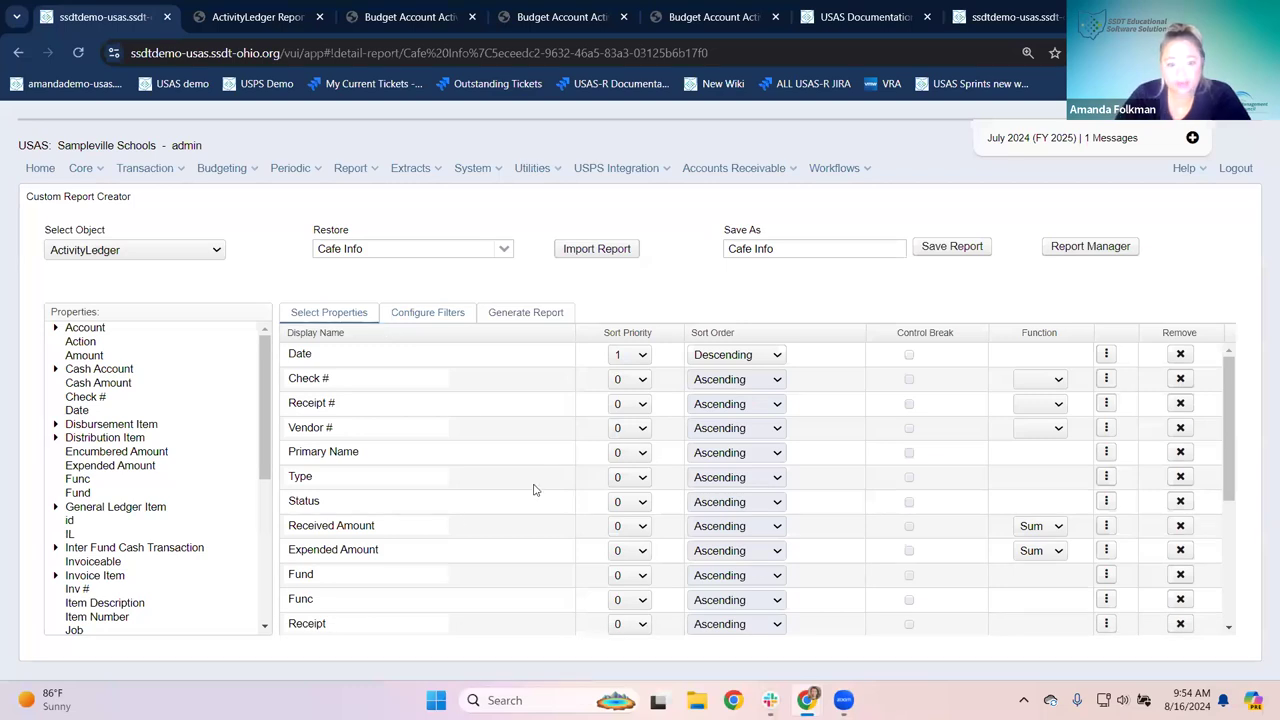
Step: Remove the Fund, Func, Receipt, Object, SCC, OPU, Subject, IL and Job columns
{"action": "scroll", "coordinate": [534, 490], "scroll_direction": "down", "scroll_amount": 2}
{"action": "scroll", "coordinate": [534, 490], "scroll_direction": "down", "scroll_amount": 2}
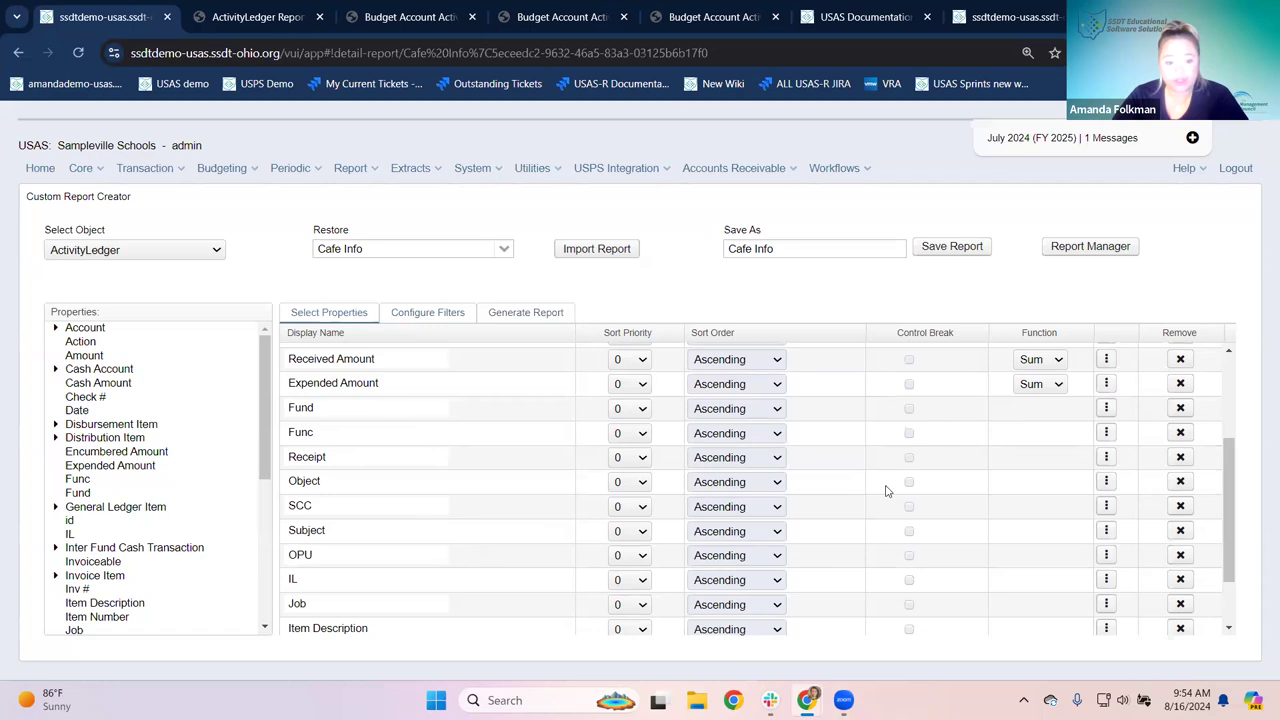
{"action": "left_click", "coordinate": [1179, 408]}
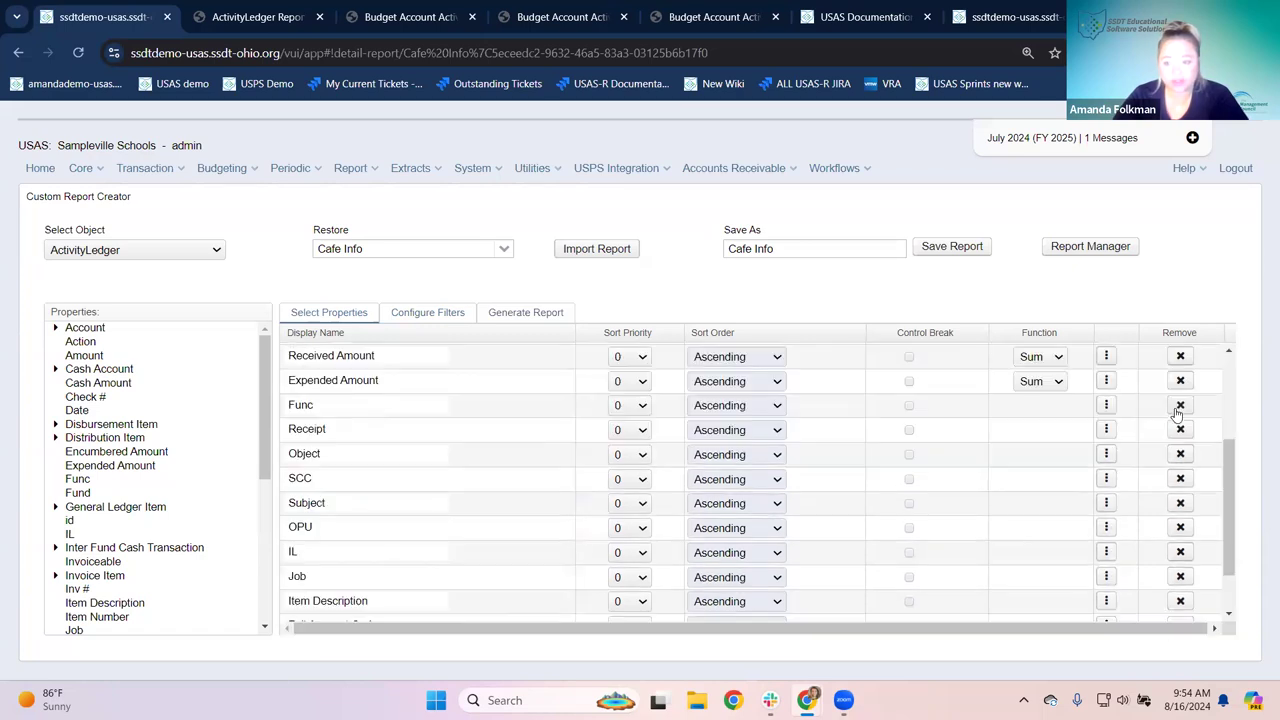
{"action": "left_click", "coordinate": [1179, 408]}
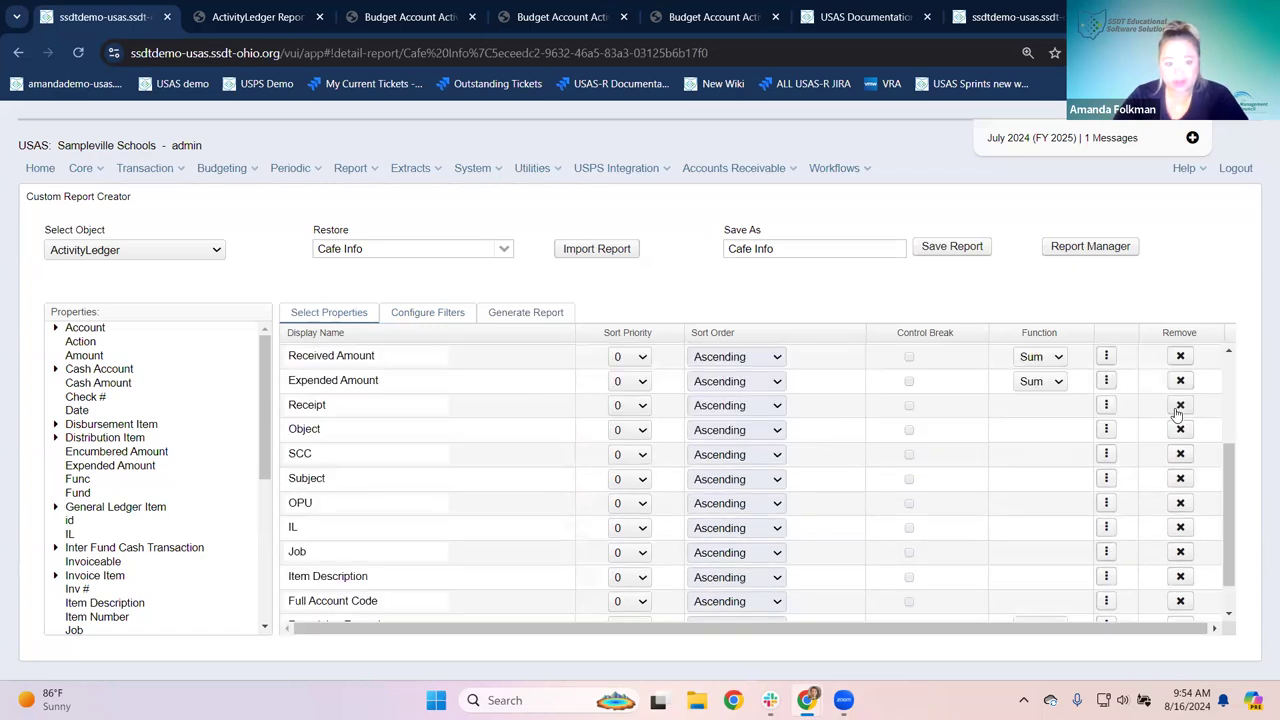
{"action": "left_click", "coordinate": [1179, 406]}
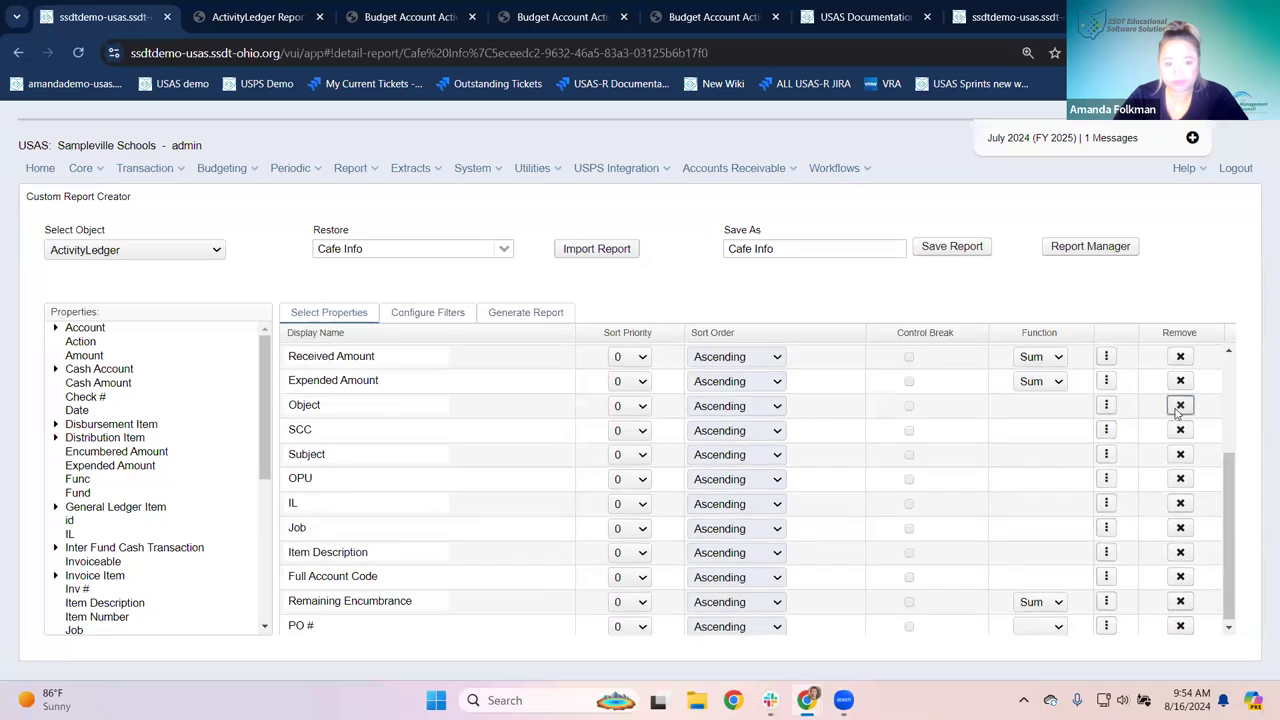
{"action": "left_click", "coordinate": [1179, 405]}
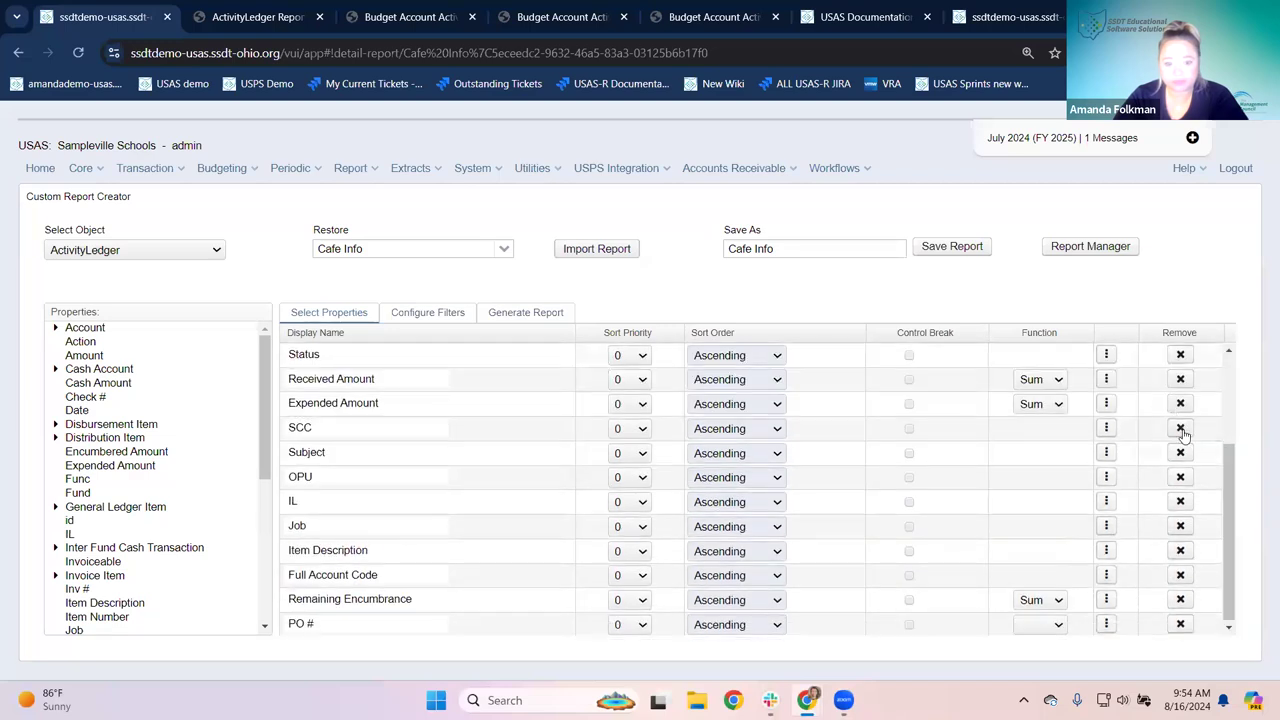
{"action": "left_click", "coordinate": [1181, 429]}
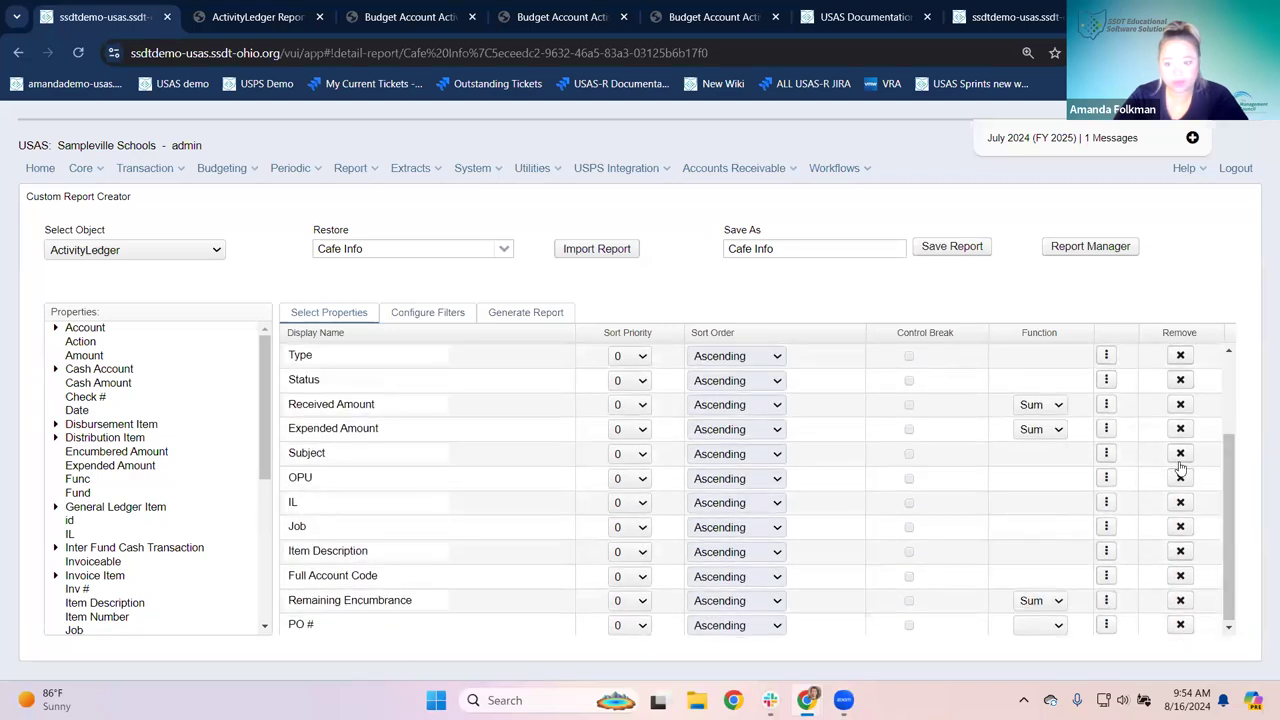
{"action": "left_click", "coordinate": [1180, 477]}
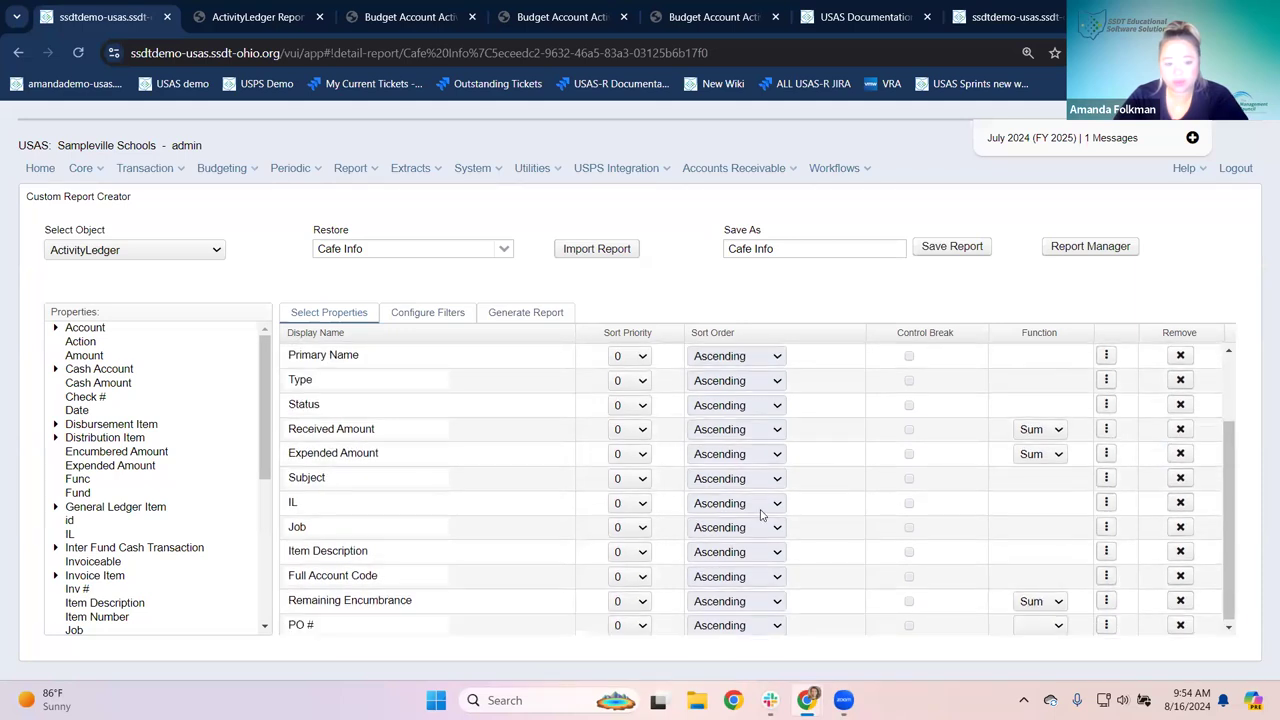
{"action": "left_click", "coordinate": [1180, 478]}
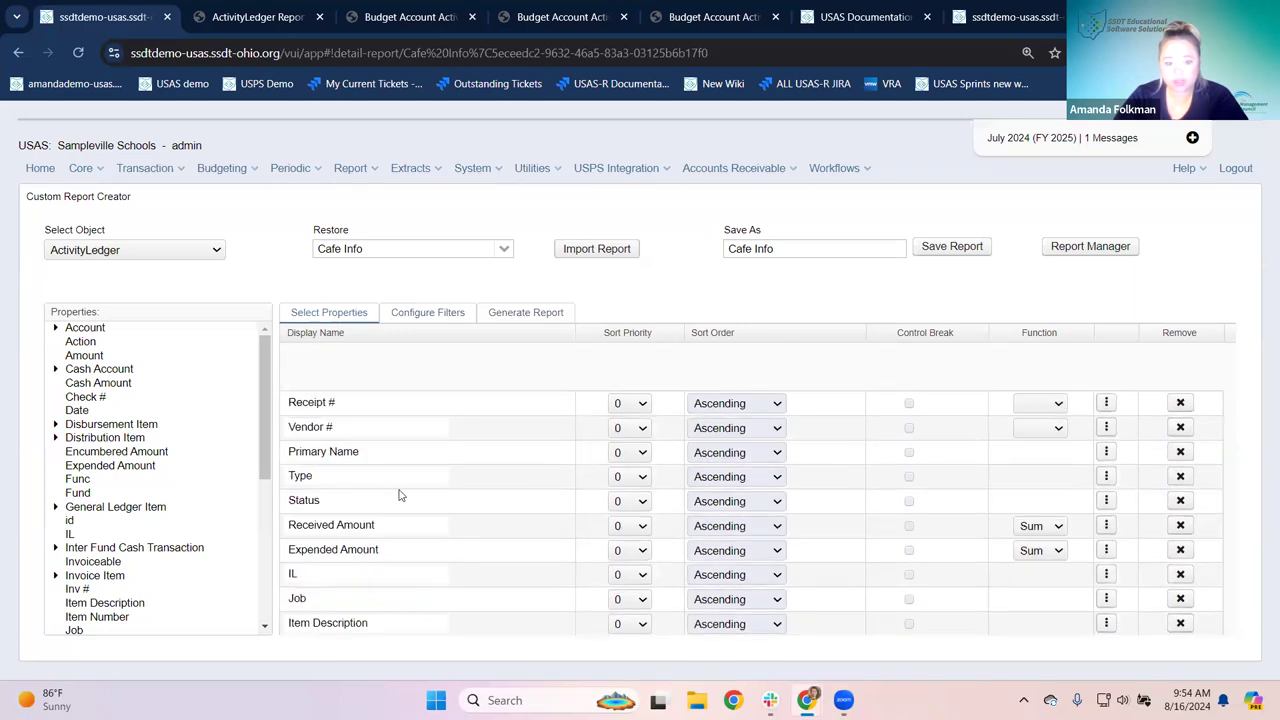
{"action": "left_click", "coordinate": [1180, 500]}
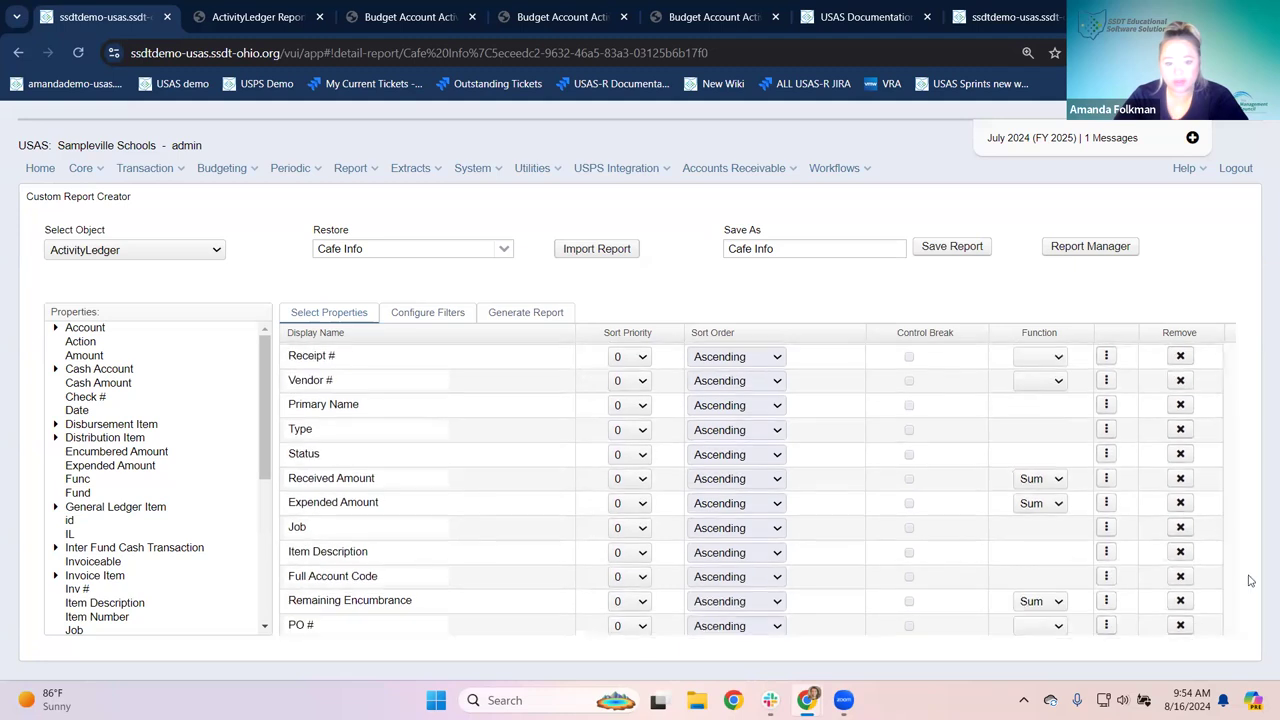
{"action": "left_click", "coordinate": [1180, 527]}
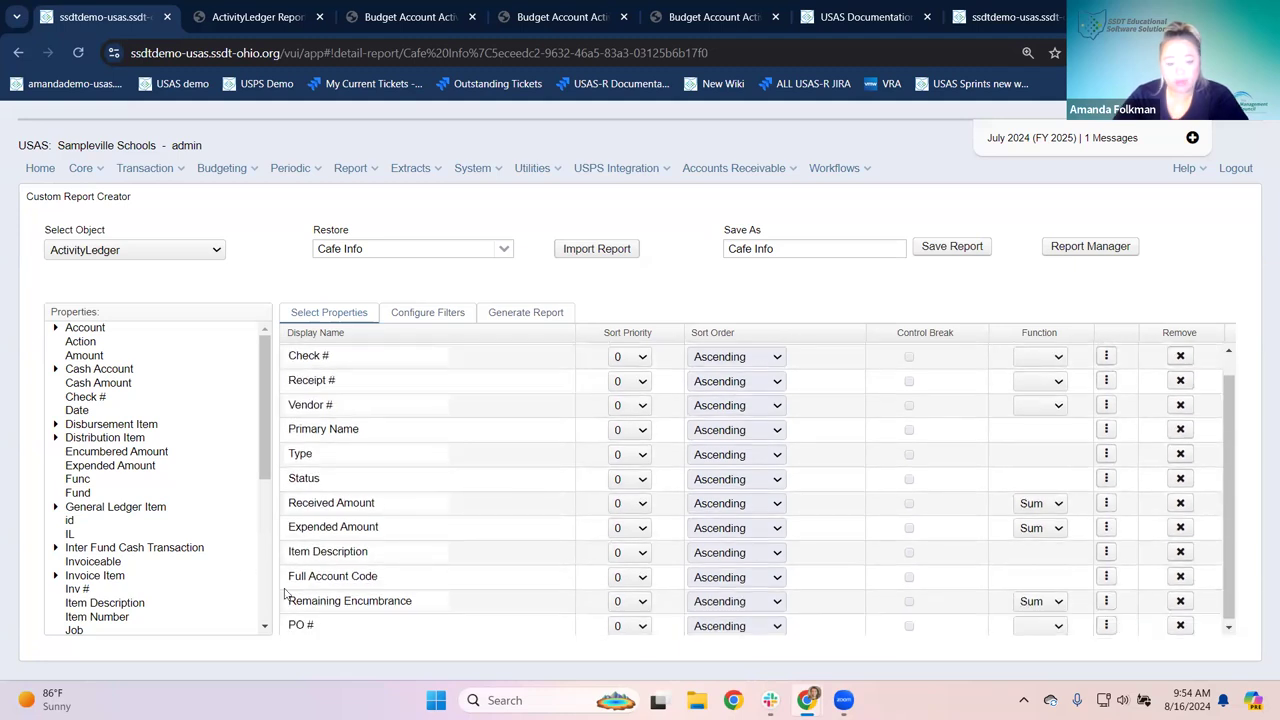
Step: Move Full Account Code up, drop Status, and move PO # between Check # and Receipt #
{"action": "left_click_drag", "start_coordinate": [343, 577], "coordinate": [356, 495]}
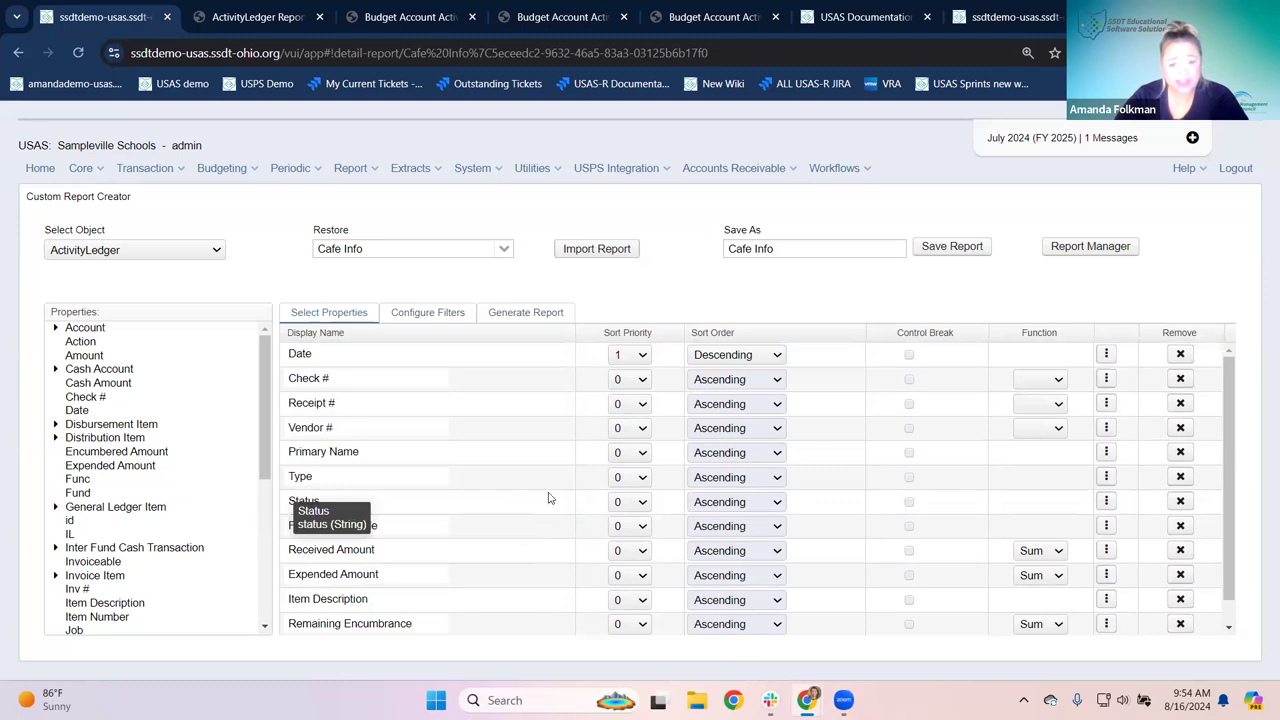
{"action": "left_click", "coordinate": [1180, 502]}
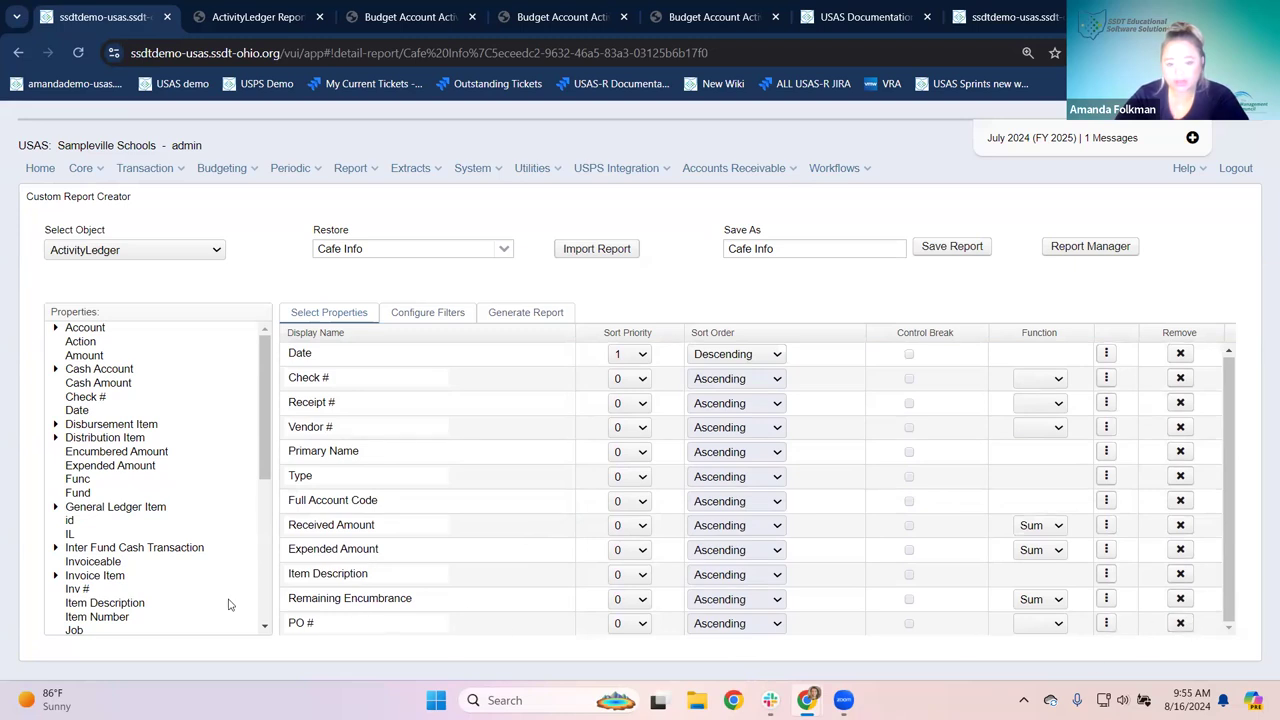
{"action": "left_click_drag", "start_coordinate": [378, 627], "coordinate": [401, 392]}
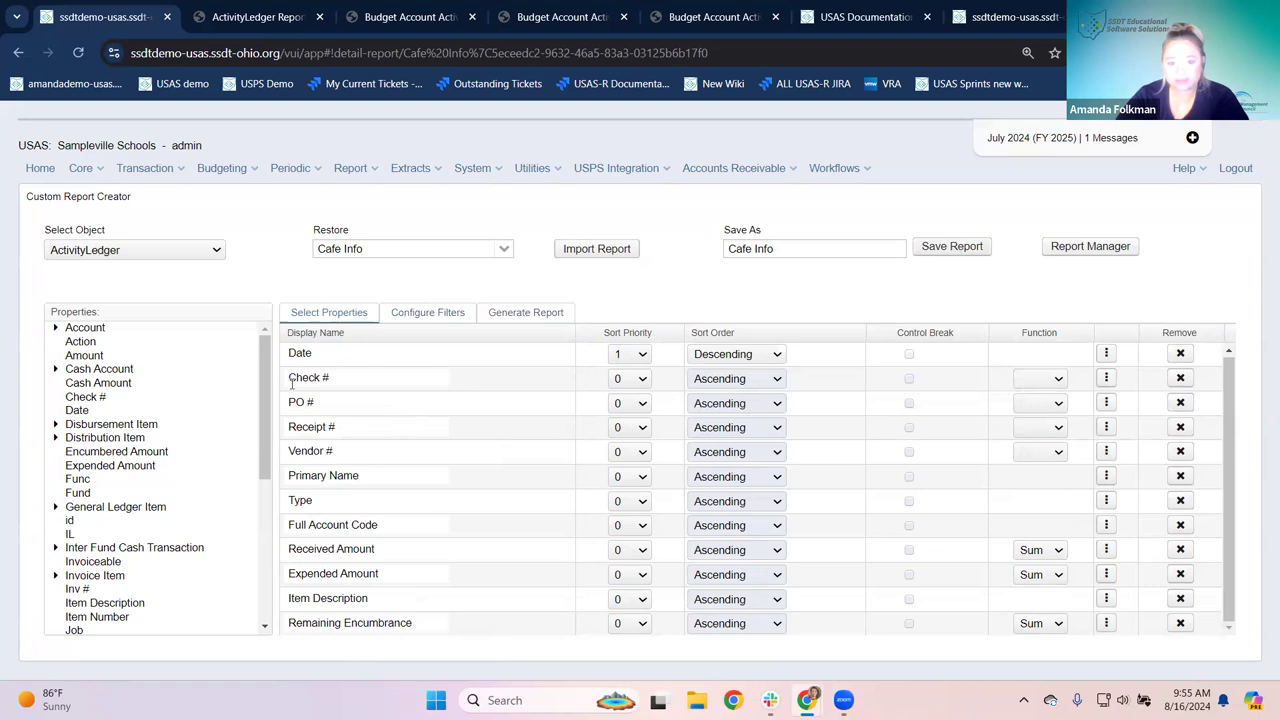
Step: Save the Cafe Info report and generate it as a PDF
{"action": "left_click", "coordinate": [508, 312]}
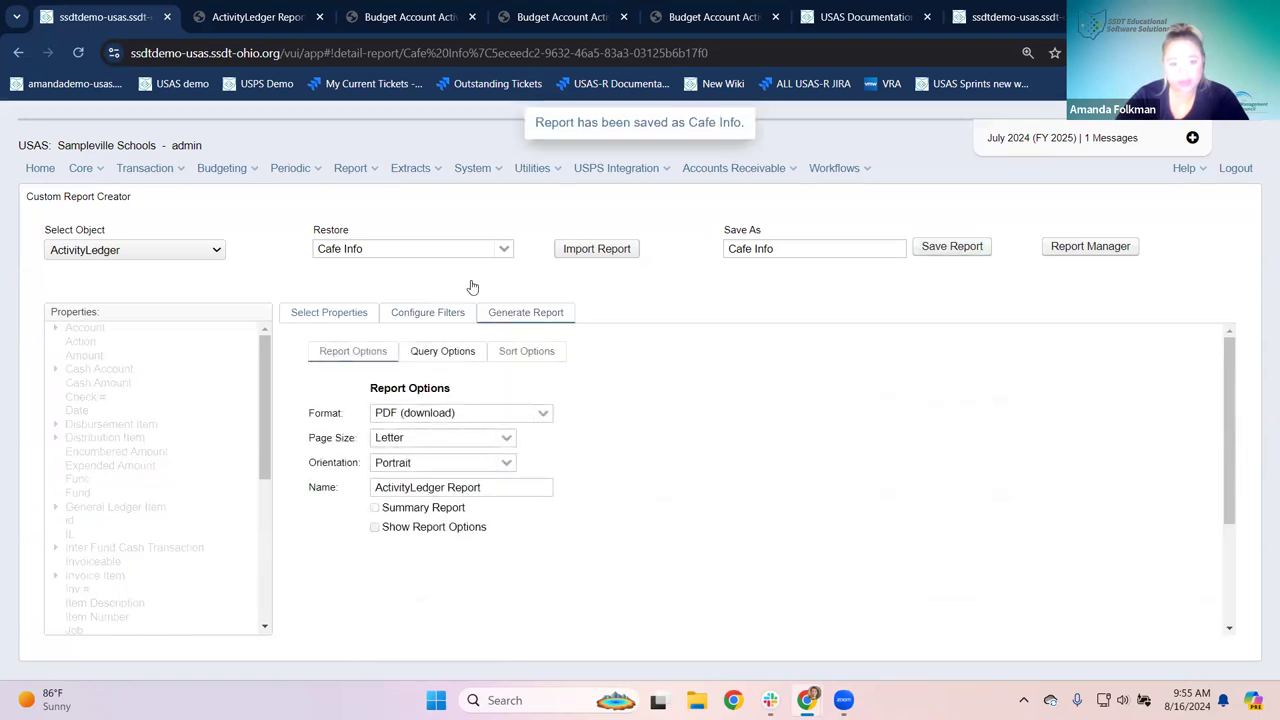
{"action": "scroll", "coordinate": [497, 489], "scroll_direction": "down", "scroll_amount": 3}
{"action": "left_click", "coordinate": [400, 618]}
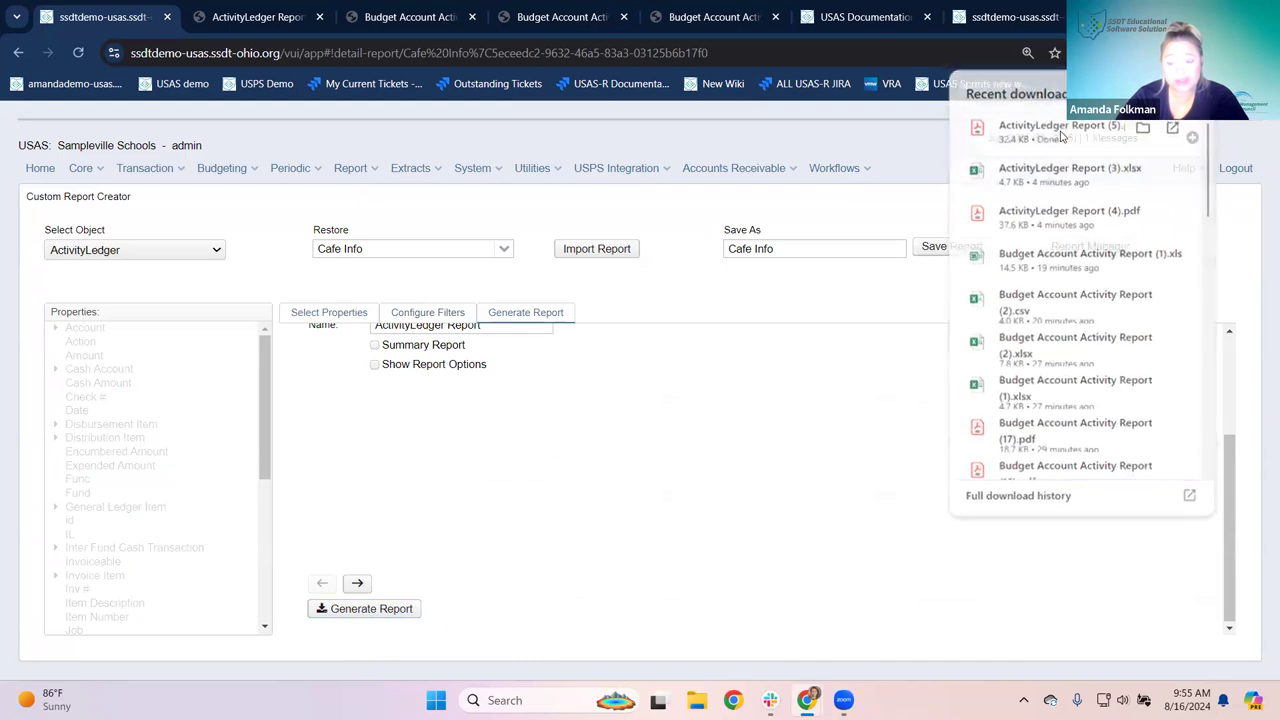
Step: Review ActivityLedger Report (5).pdf and its $150.00 expended Grand Total, then return to USAS
{"action": "left_click", "coordinate": [1040, 128]}
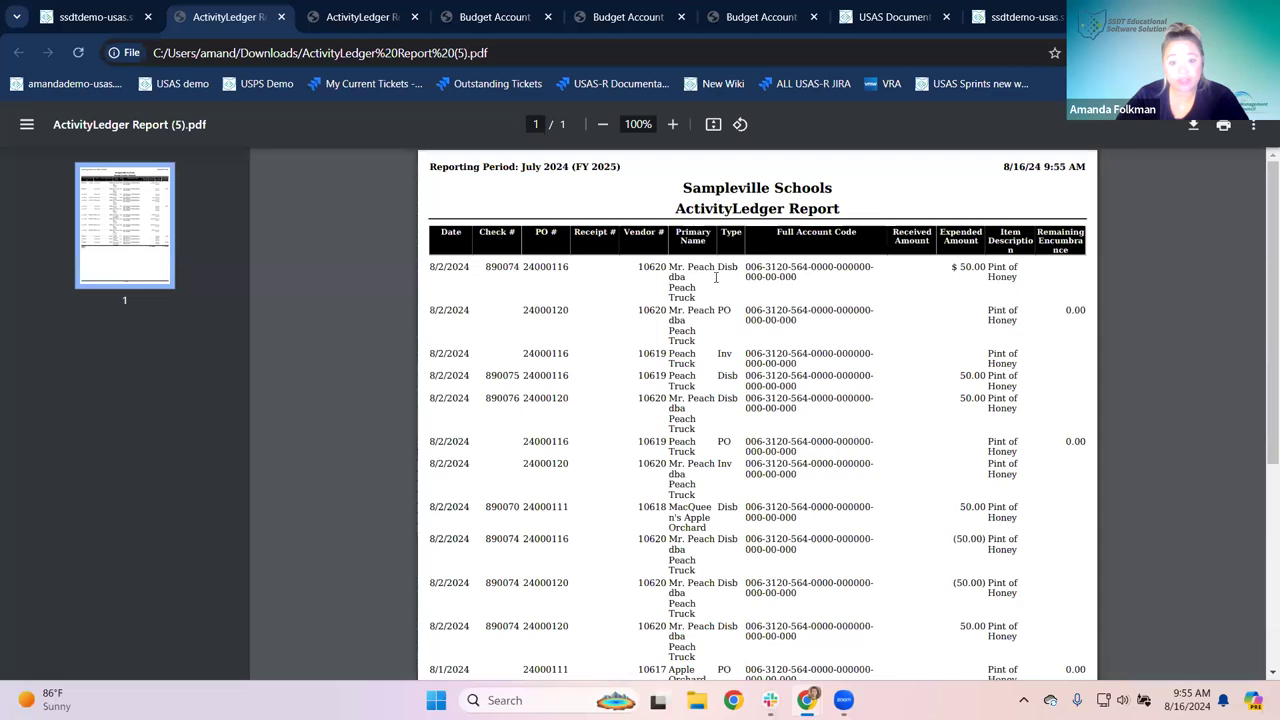
{"action": "scroll", "coordinate": [1071, 275], "scroll_direction": "down", "scroll_amount": 3}
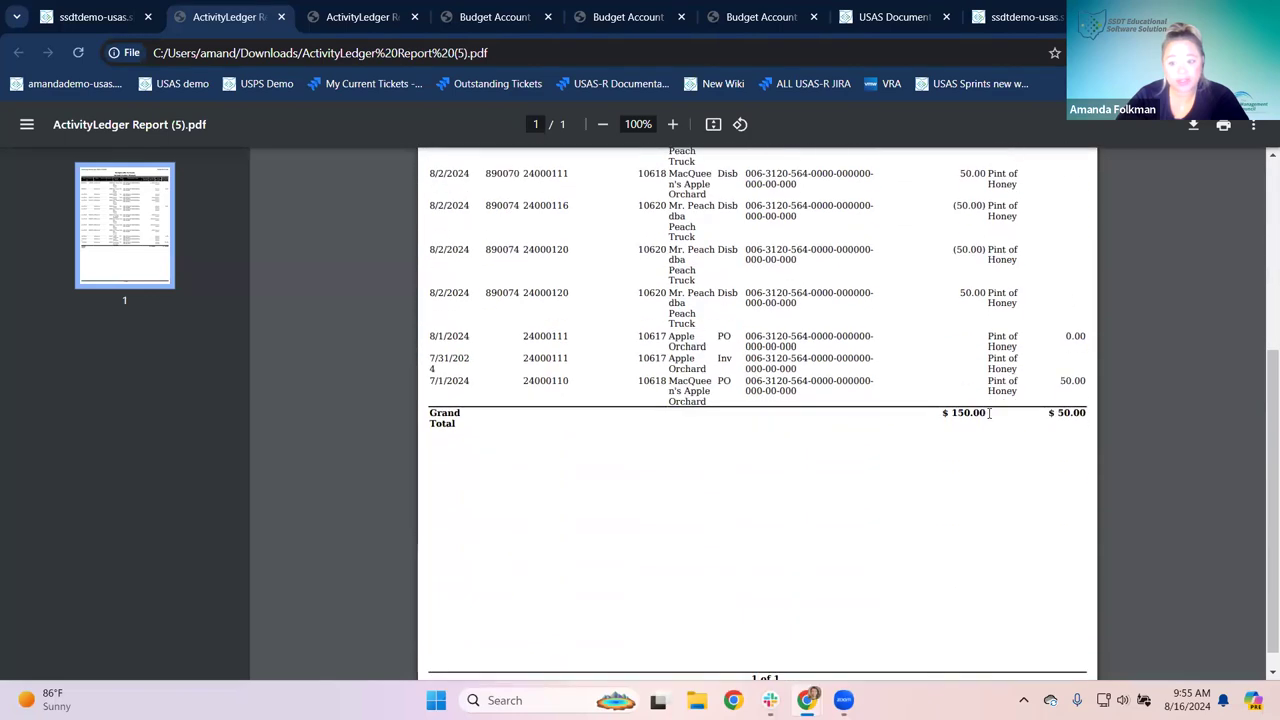
{"action": "scroll", "coordinate": [989, 412], "scroll_direction": "up", "scroll_amount": 2}
{"action": "scroll", "coordinate": [962, 349], "scroll_direction": "up", "scroll_amount": 2}
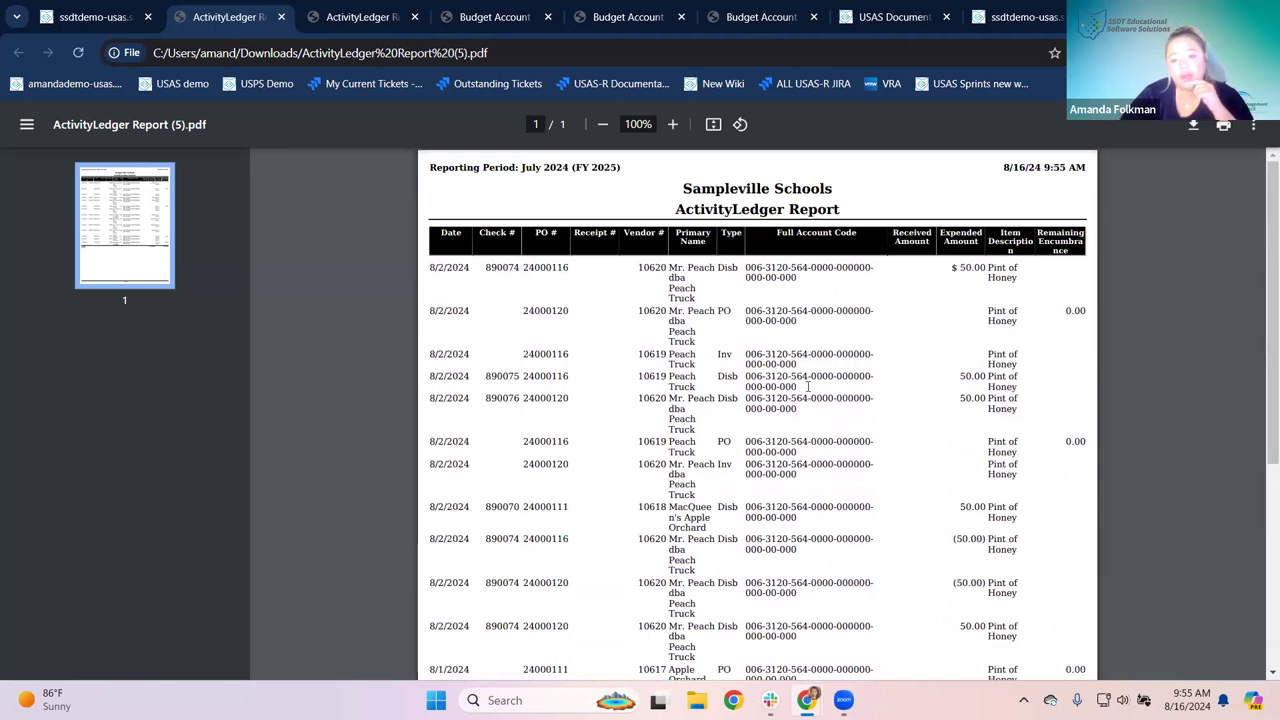
{"action": "scroll", "coordinate": [800, 380], "scroll_direction": "down", "scroll_amount": 2}
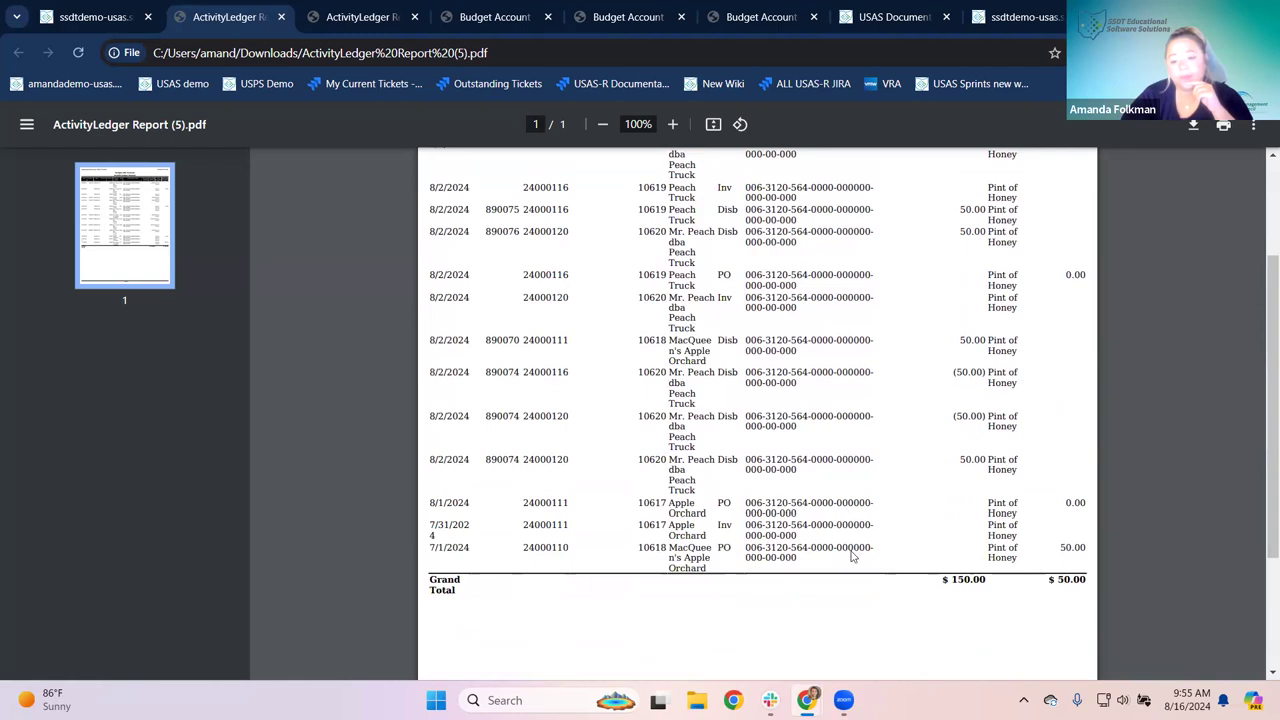
{"action": "scroll", "coordinate": [850, 558], "scroll_direction": "up", "scroll_amount": 2}
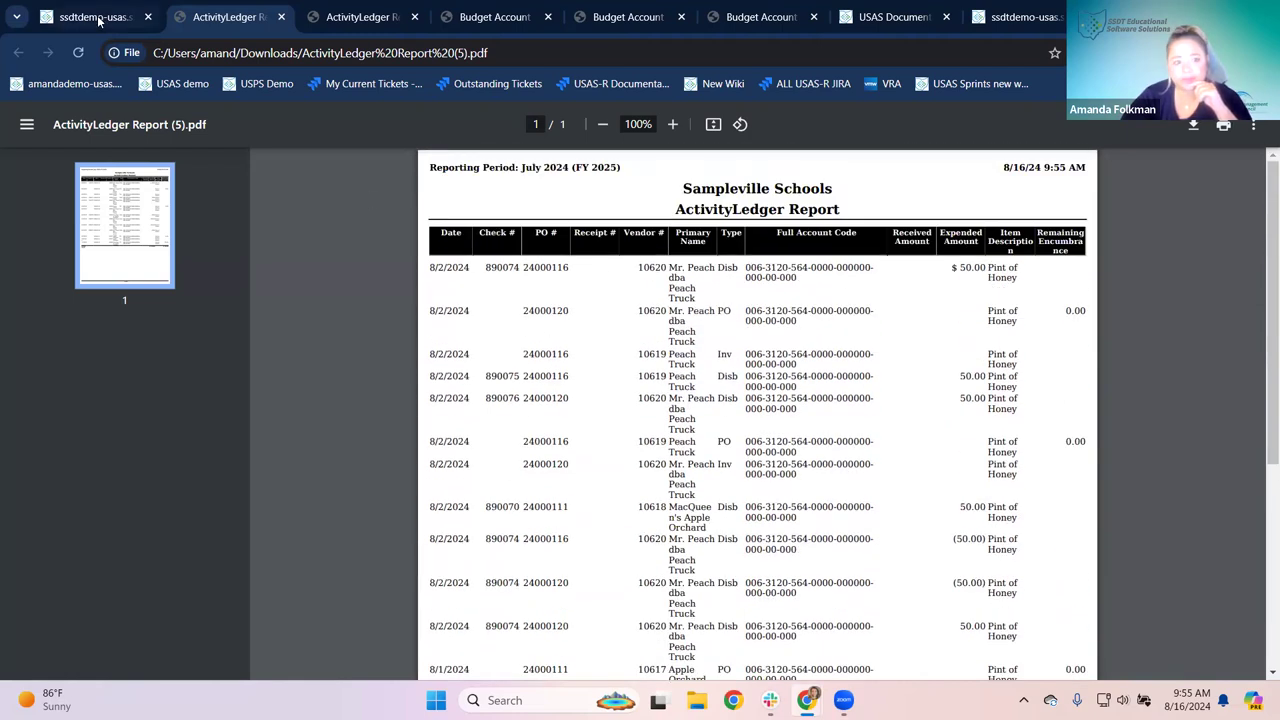
{"action": "left_click", "coordinate": [133, 15]}
Step: Remove the Item Description filter and set the report orientation to Landscape
{"action": "left_click", "coordinate": [440, 316]}
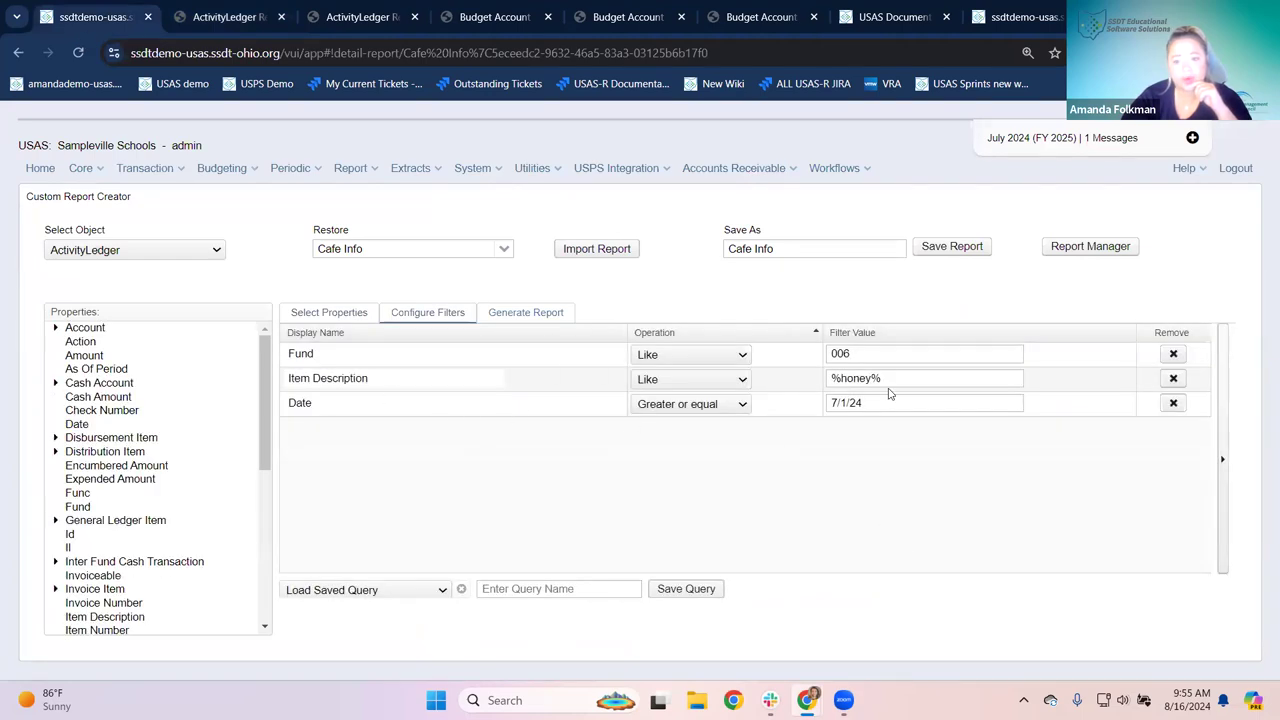
{"action": "left_click", "coordinate": [1174, 378]}
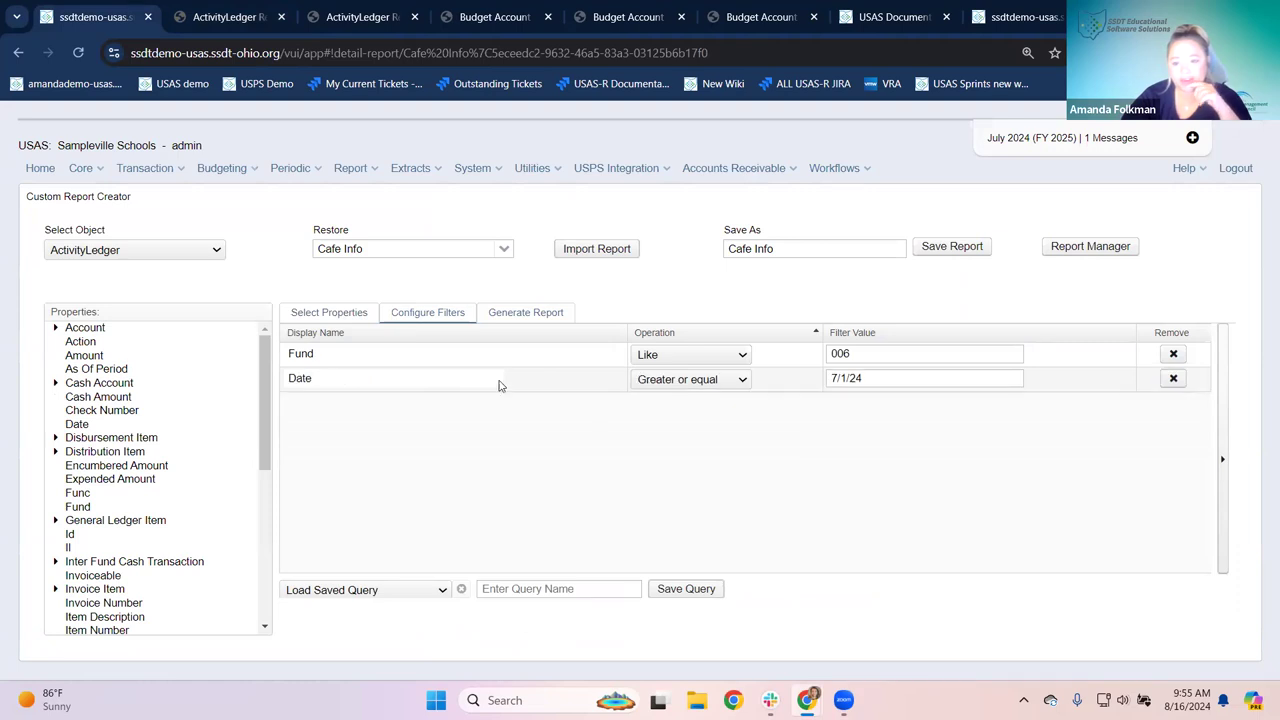
{"action": "left_click", "coordinate": [527, 314]}
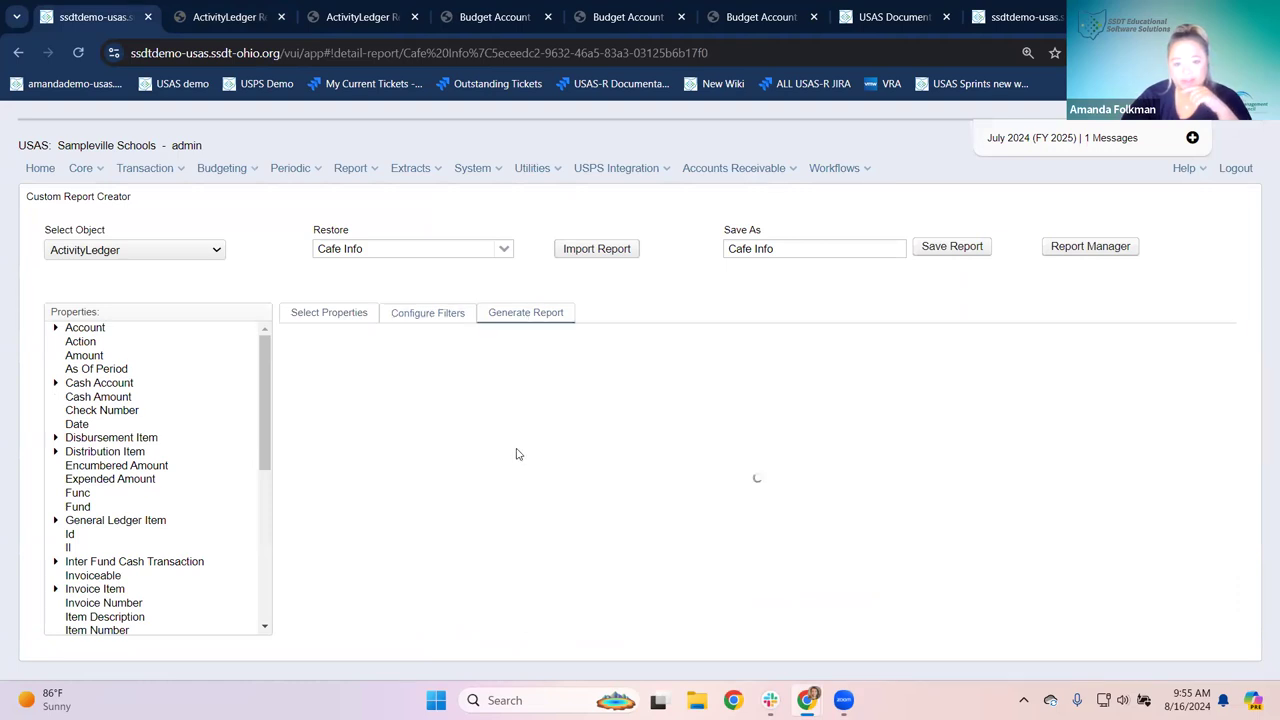
{"action": "scroll", "coordinate": [509, 451], "scroll_direction": "down", "scroll_amount": 3}
{"action": "scroll", "coordinate": [450, 406], "scroll_direction": "up", "scroll_amount": 3}
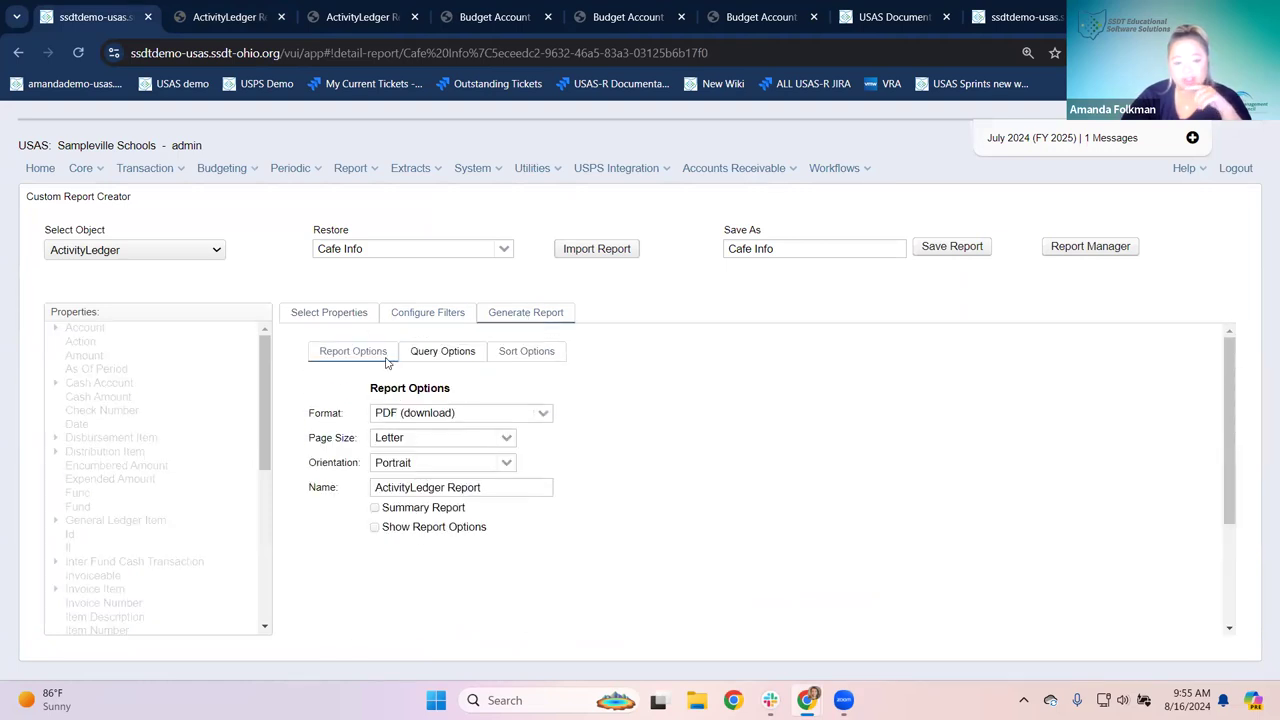
{"action": "left_click", "coordinate": [507, 462]}
{"action": "left_click", "coordinate": [410, 502]}
Step: Generate the Cafe Info PDF and open ActivityLedger Report (6).pdf from downloads
{"action": "scroll", "coordinate": [596, 510], "scroll_direction": "down", "scroll_amount": 3}
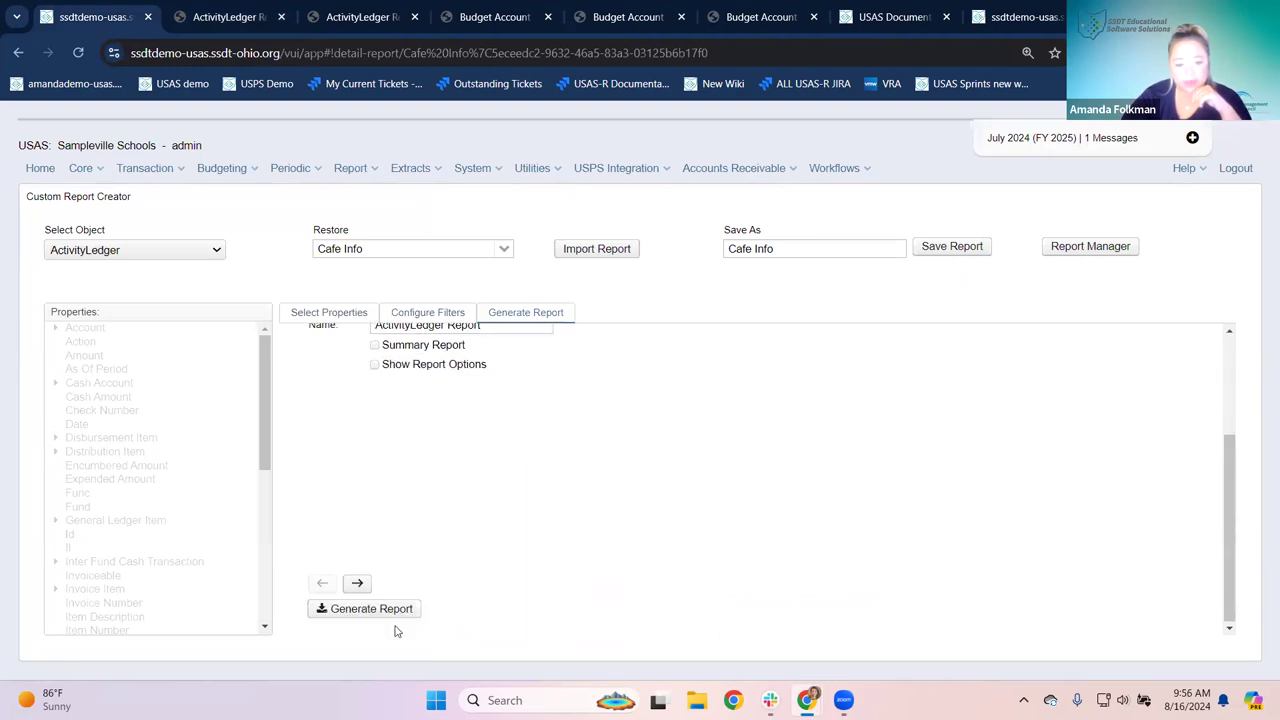
{"action": "left_click", "coordinate": [403, 609]}
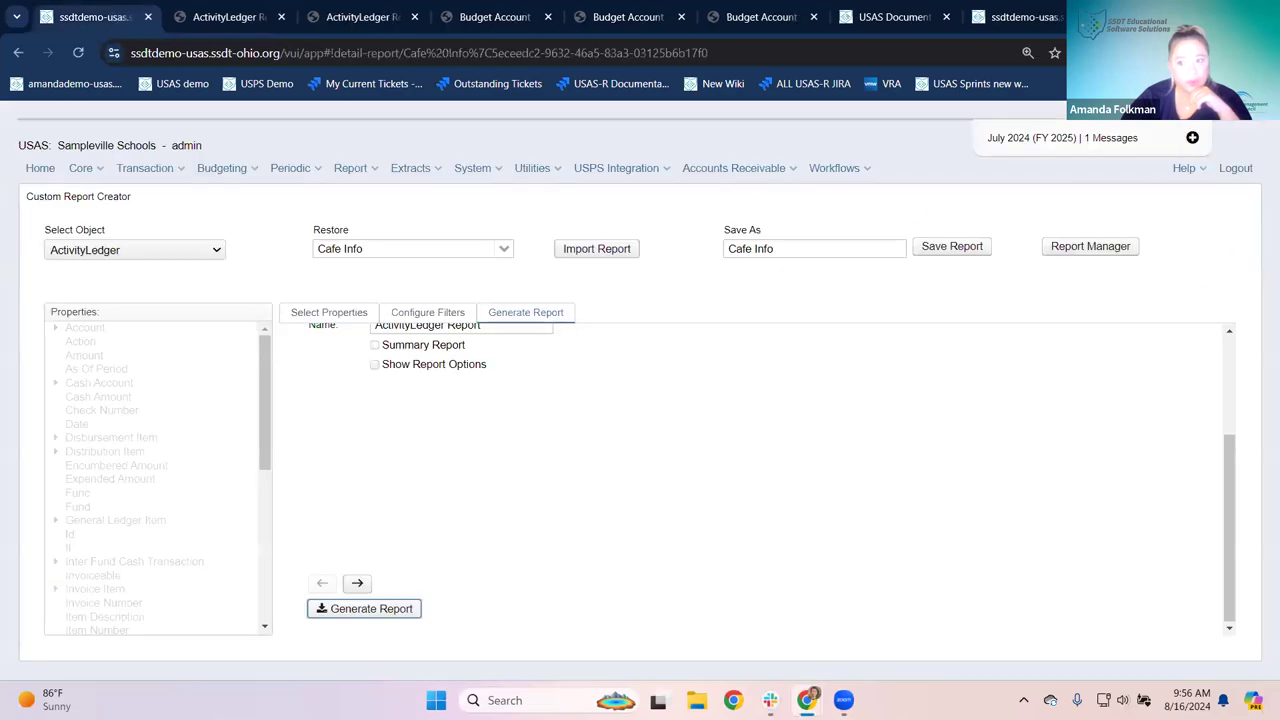
{"action": "left_click", "coordinate": [1190, 52]}
{"action": "left_click", "coordinate": [1060, 126]}
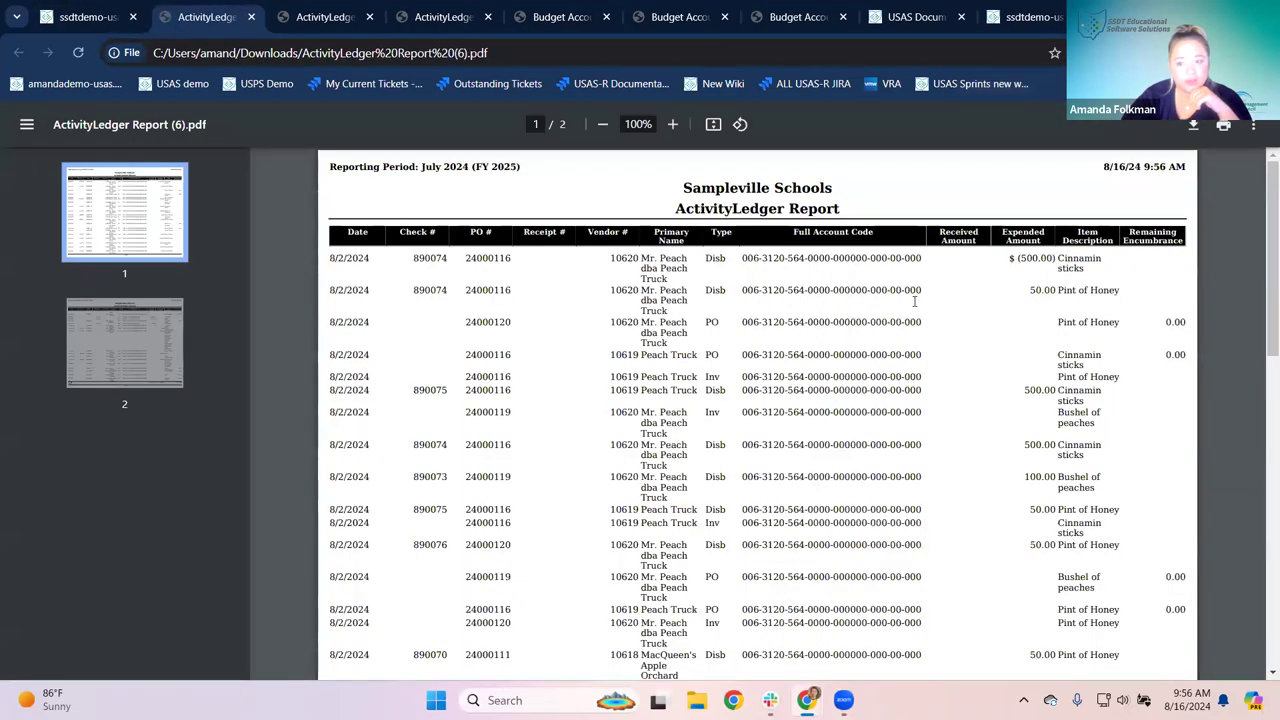
Step: Review both PDF pages, highlighting the 8/1/2024 receipts, PO type and 7/31/2024 account code
{"action": "scroll", "coordinate": [980, 276], "scroll_direction": "down", "scroll_amount": 10}
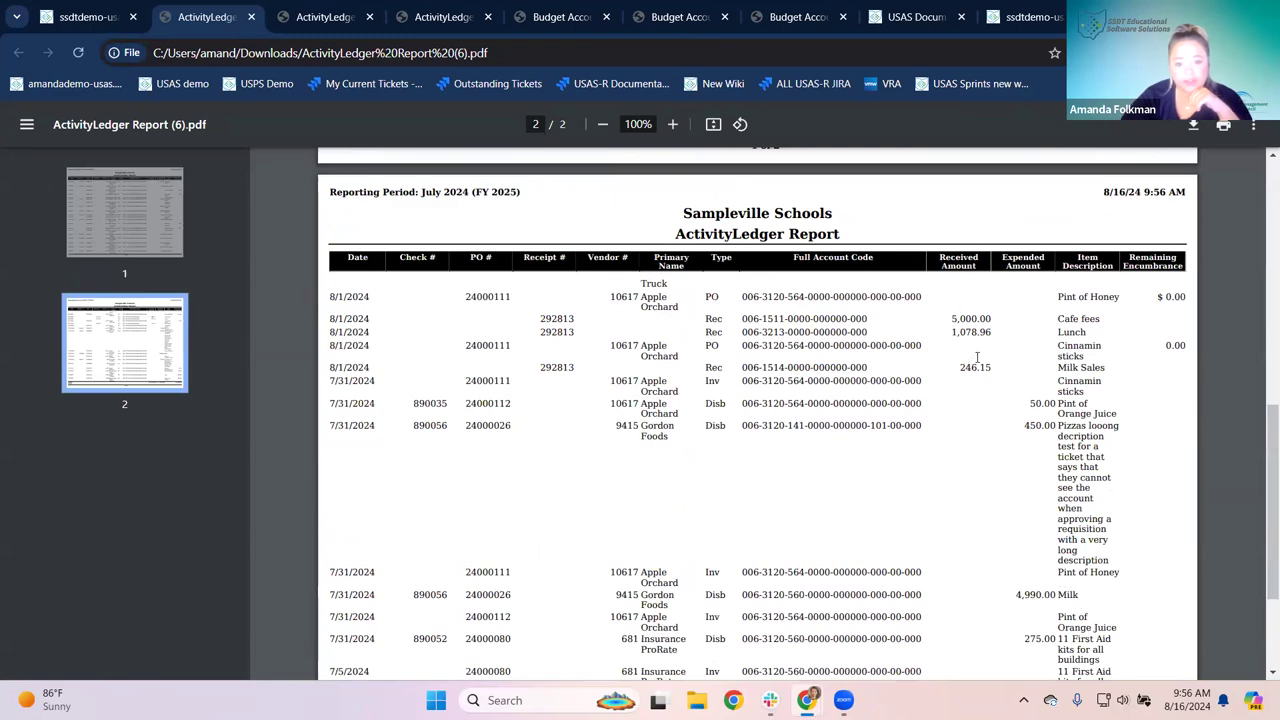
{"action": "left_click_drag", "start_coordinate": [705, 318], "coordinate": [722, 333]}
{"action": "left_click", "coordinate": [721, 344]}
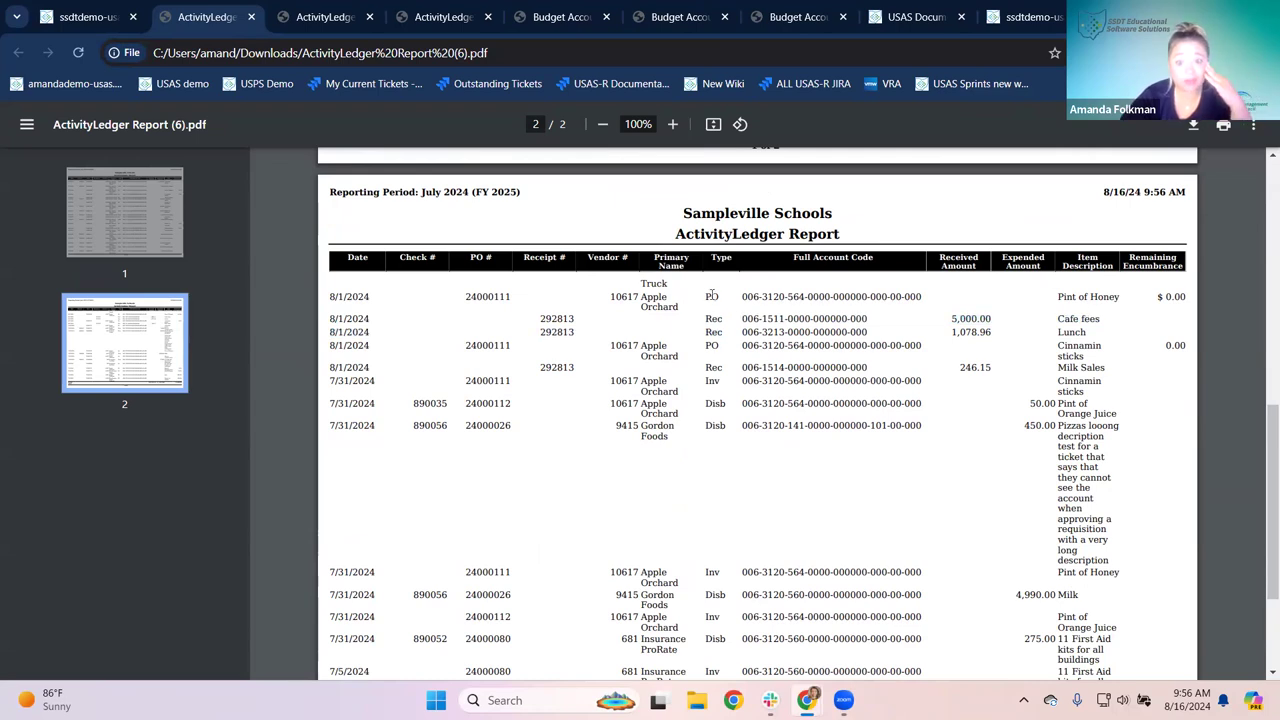
{"action": "double_click", "coordinate": [712, 297]}
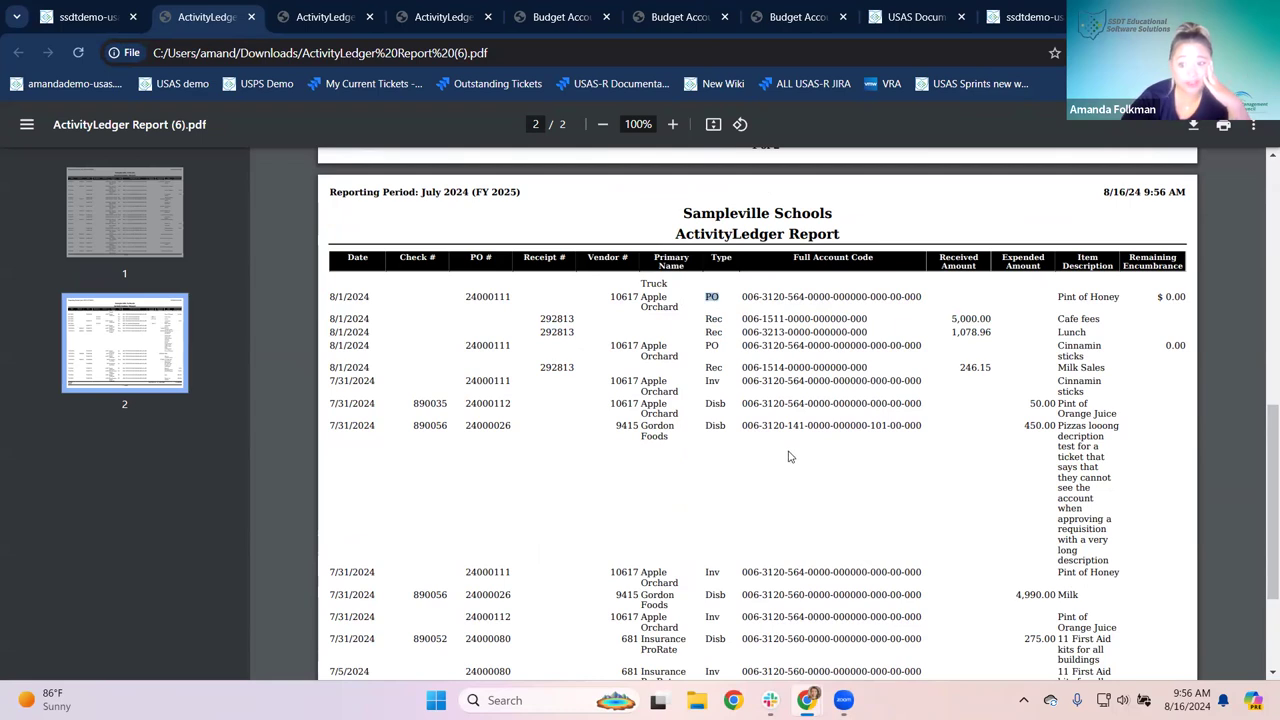
{"action": "scroll", "coordinate": [860, 440], "scroll_direction": "down", "scroll_amount": 3}
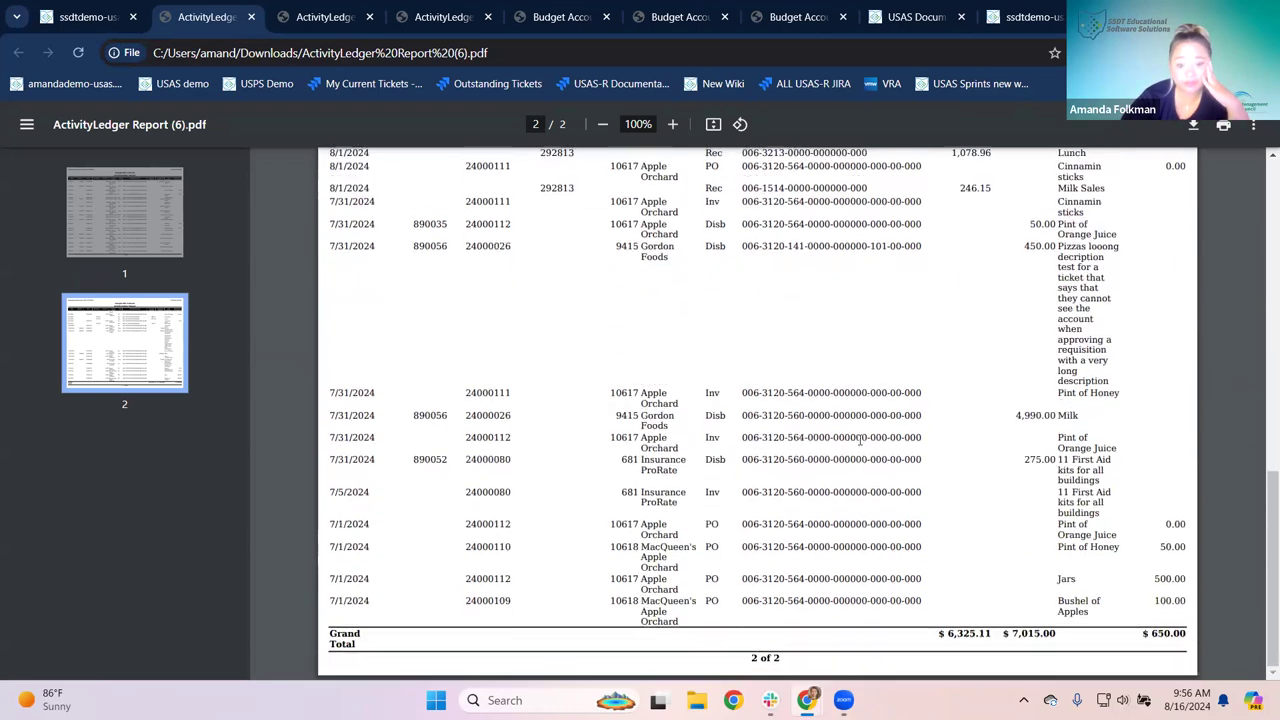
{"action": "left_click_drag", "start_coordinate": [744, 392], "coordinate": [896, 394]}
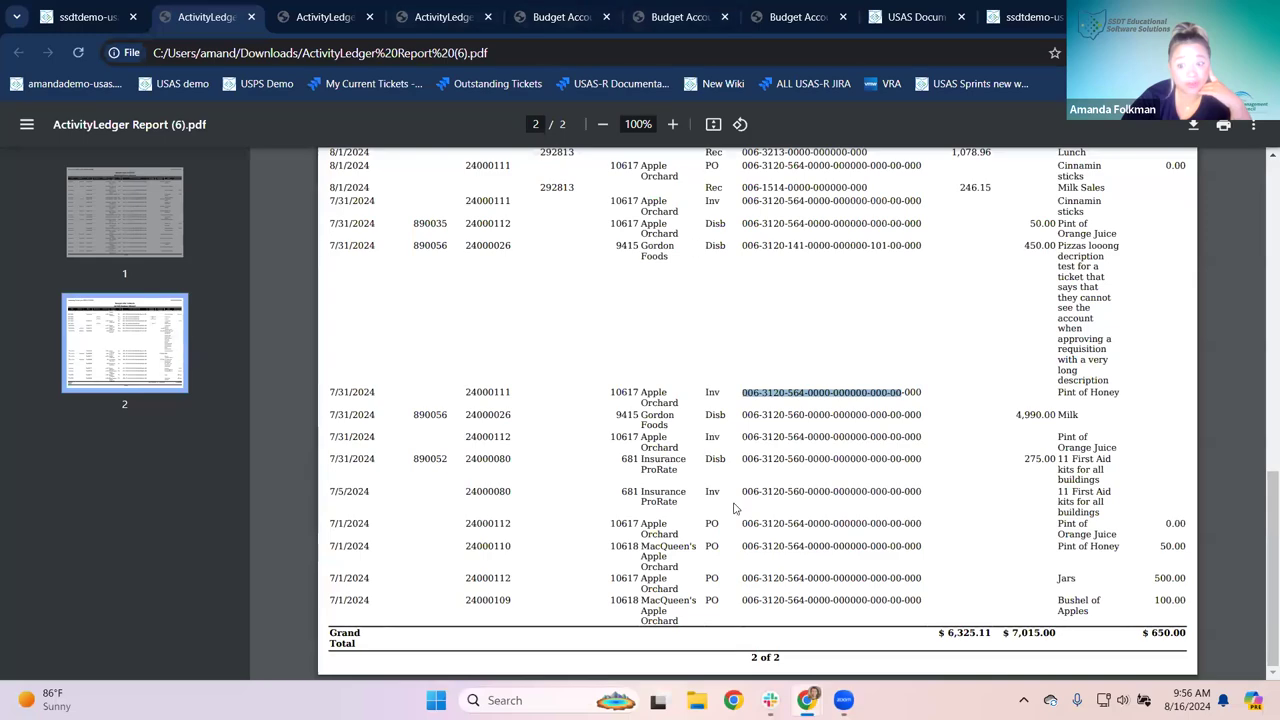
{"action": "scroll", "coordinate": [733, 509], "scroll_direction": "up", "scroll_amount": 15}
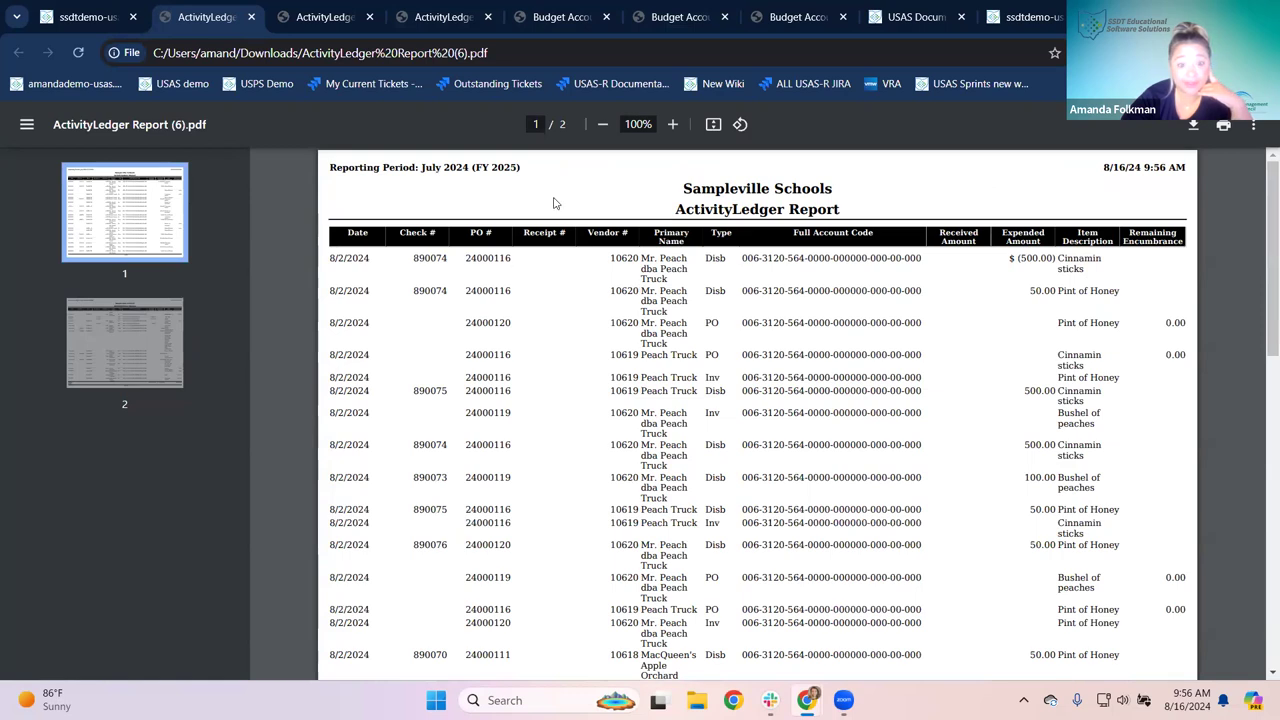
{"action": "left_click", "coordinate": [90, 17]}
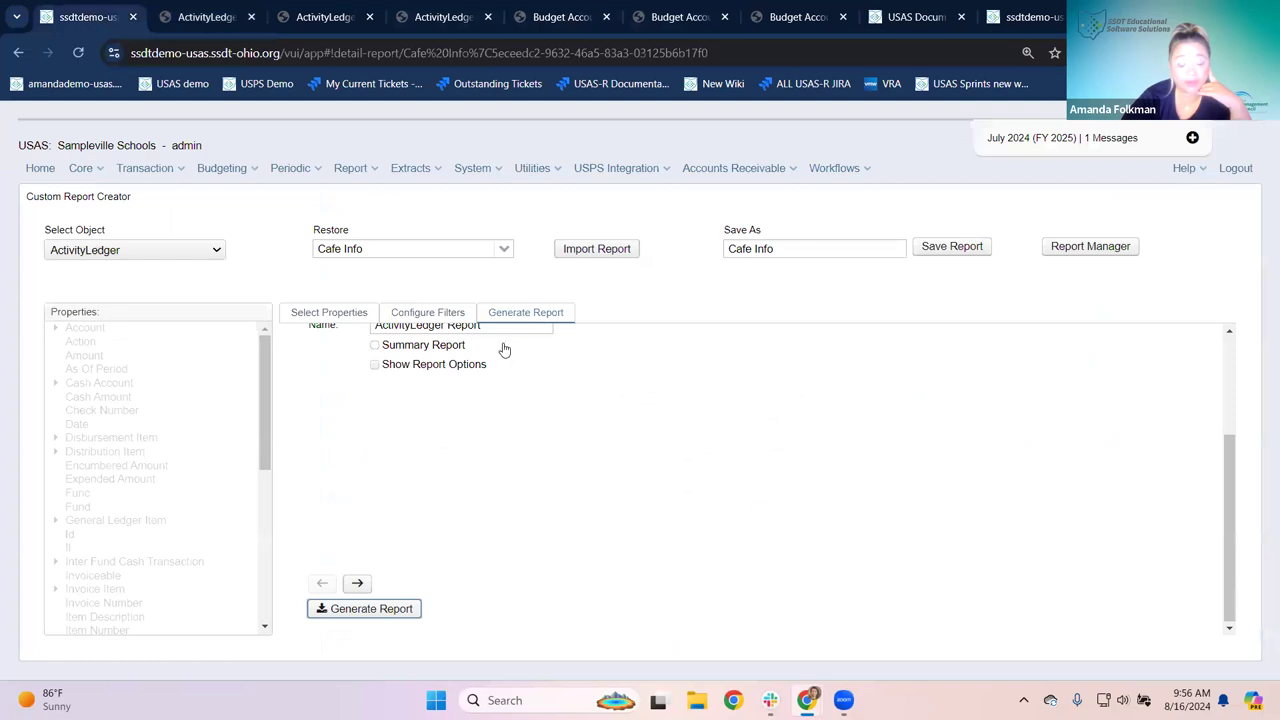
Step: Re-save Cafe Info, then generate the fund 006 Financial Detail Report and open its PDF
{"action": "left_click", "coordinate": [960, 250]}
{"action": "left_click", "coordinate": [350, 168]}
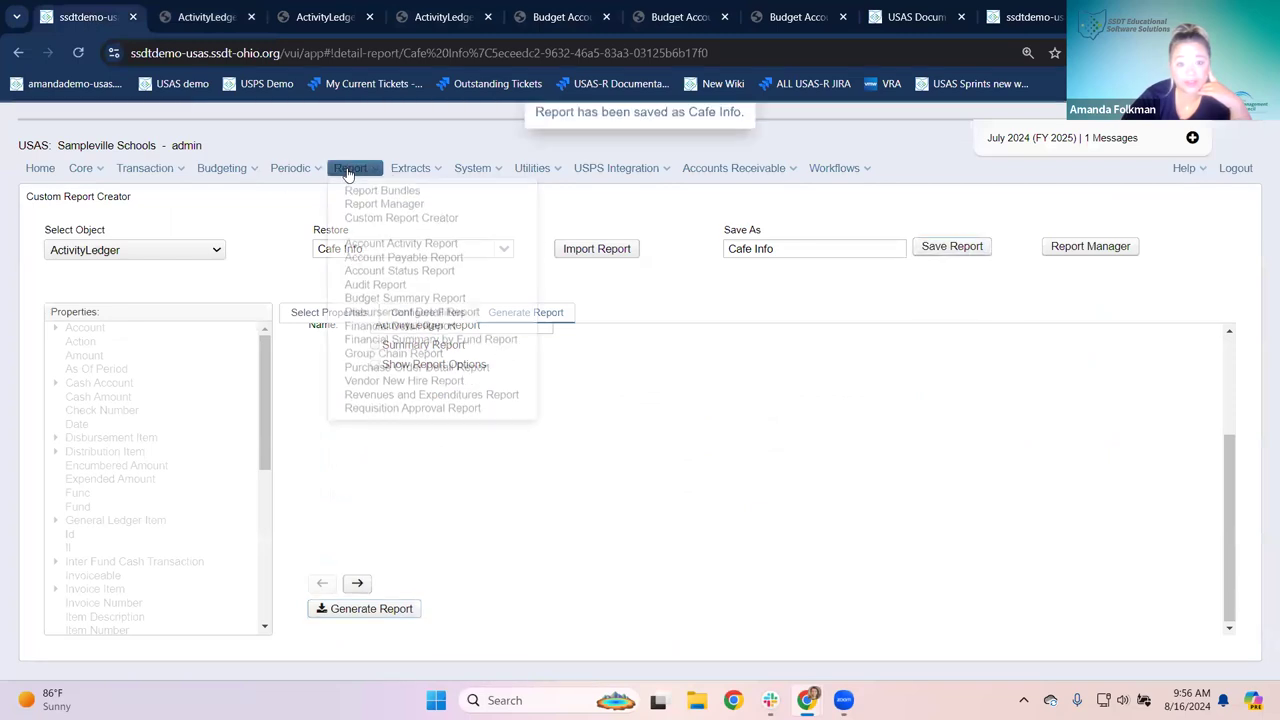
{"action": "left_click", "coordinate": [392, 328]}
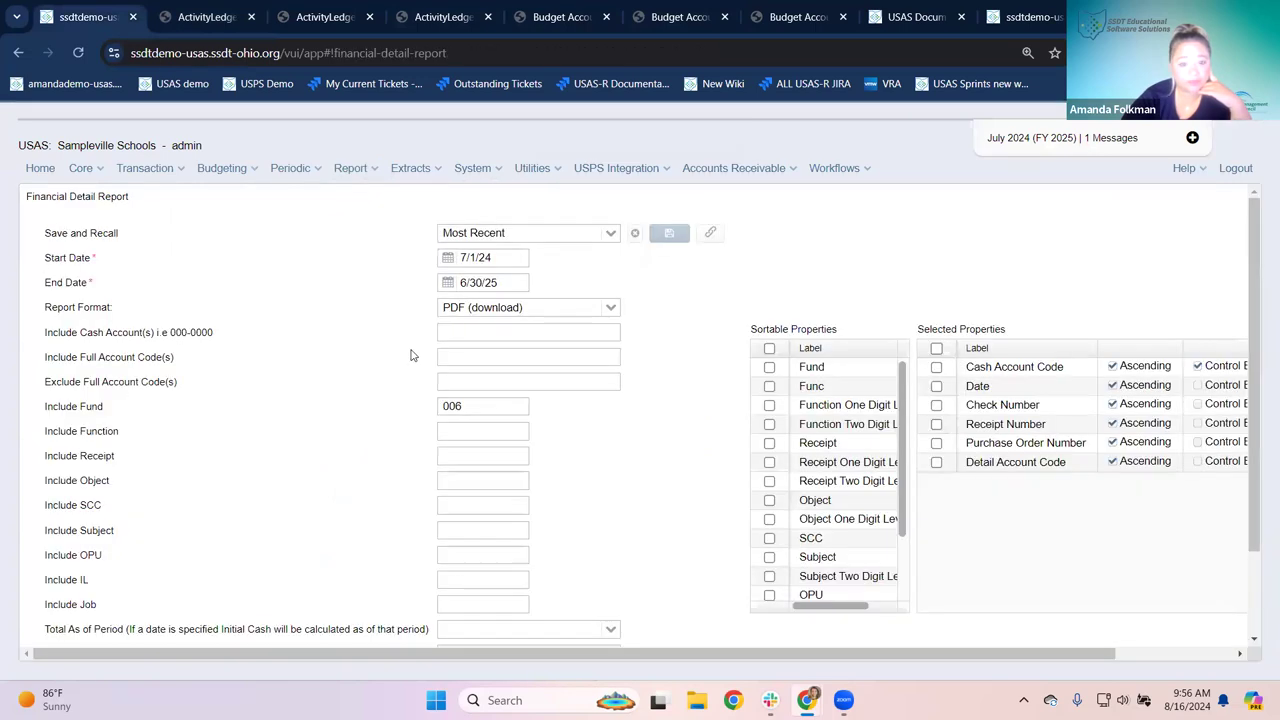
{"action": "scroll", "coordinate": [565, 592], "scroll_direction": "down", "scroll_amount": 2}
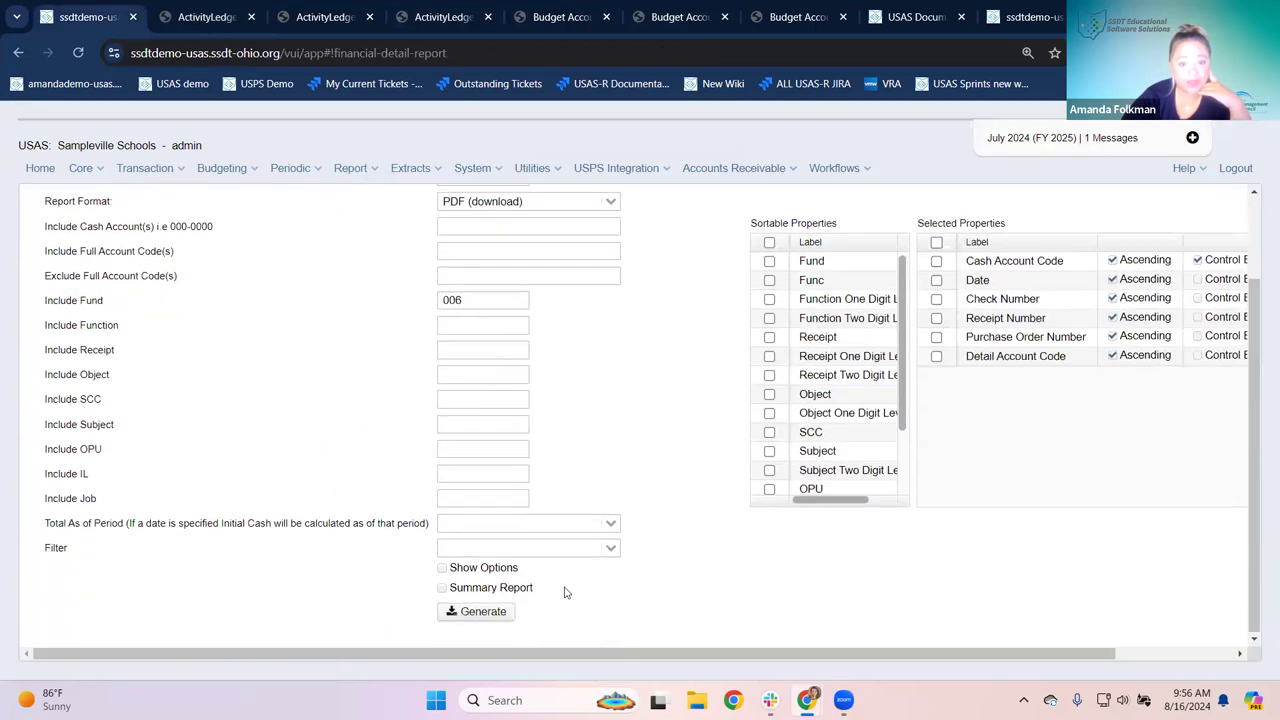
{"action": "scroll", "coordinate": [471, 335], "scroll_direction": "up", "scroll_amount": 2}
{"action": "scroll", "coordinate": [471, 349], "scroll_direction": "down", "scroll_amount": 2}
{"action": "left_click", "coordinate": [477, 613]}
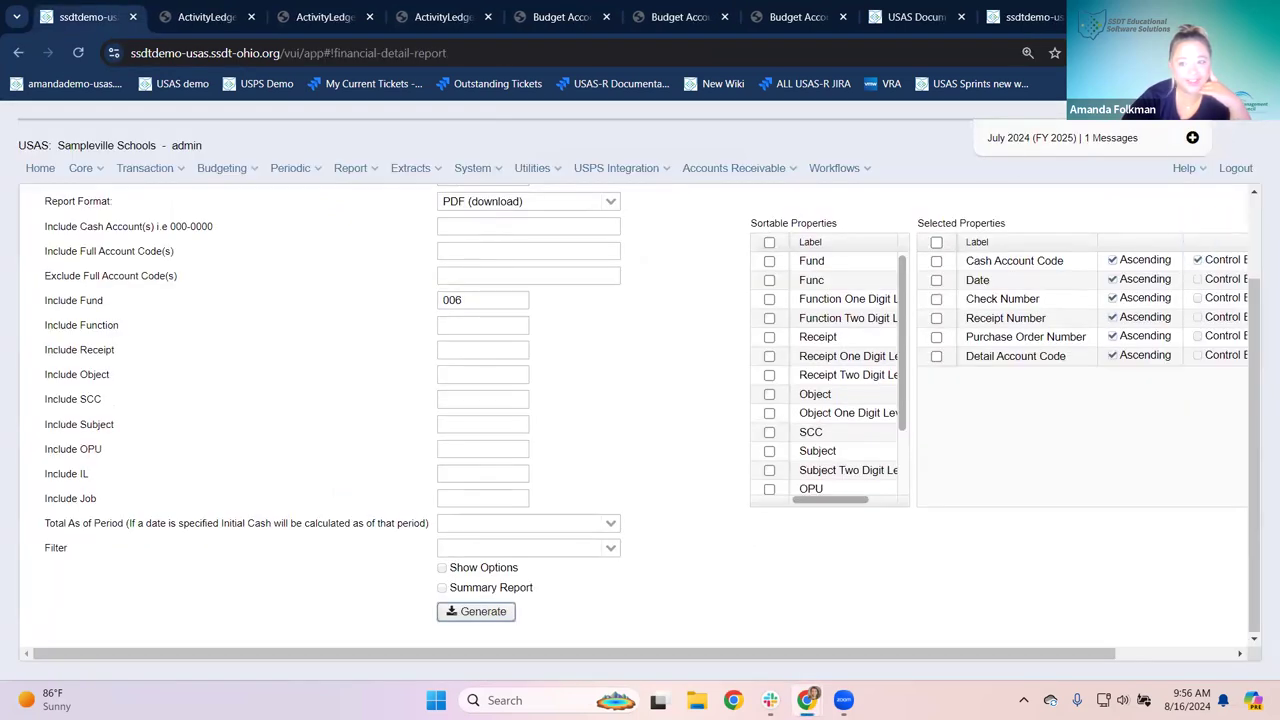
{"action": "left_click", "coordinate": [1000, 125]}
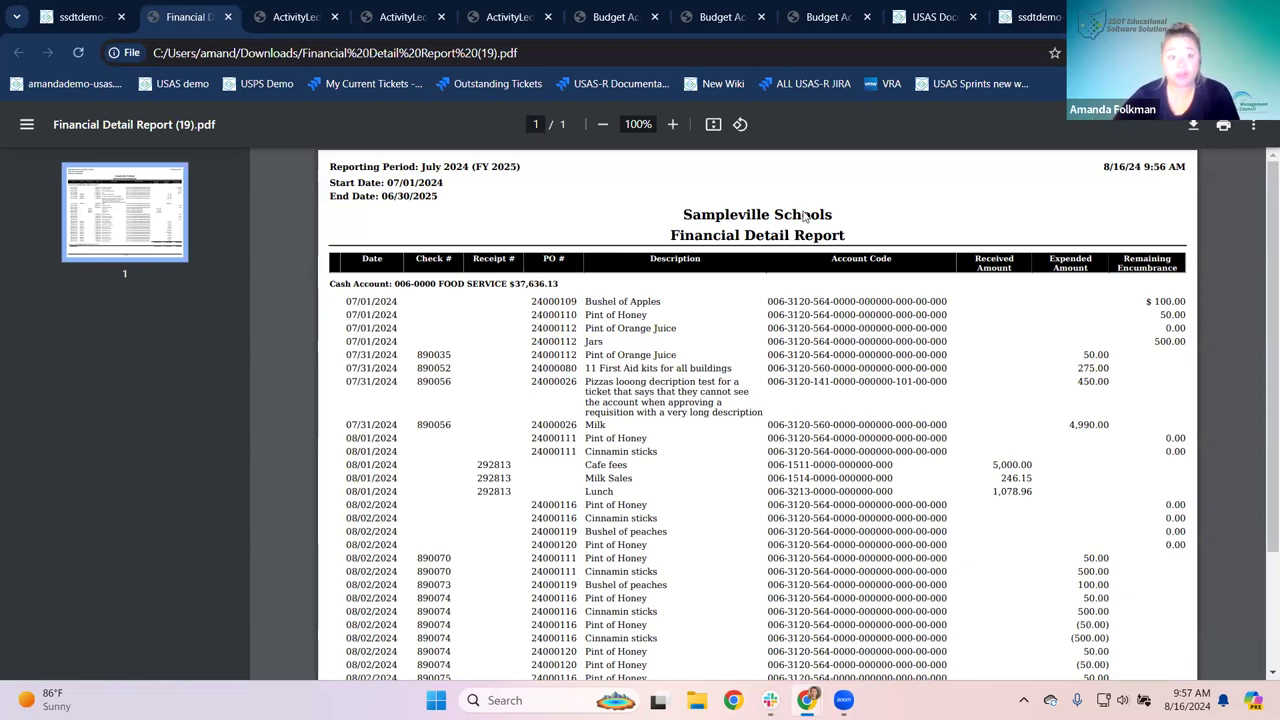
Step: Close the three old ActivityLedger and three Budget Account report tabs
{"action": "left_click", "coordinate": [335, 17]}
{"action": "left_click", "coordinate": [335, 17]}
{"action": "left_click", "coordinate": [335, 17]}
{"action": "left_click", "coordinate": [335, 17]}
{"action": "left_click", "coordinate": [335, 17]}
{"action": "left_click", "coordinate": [335, 17]}
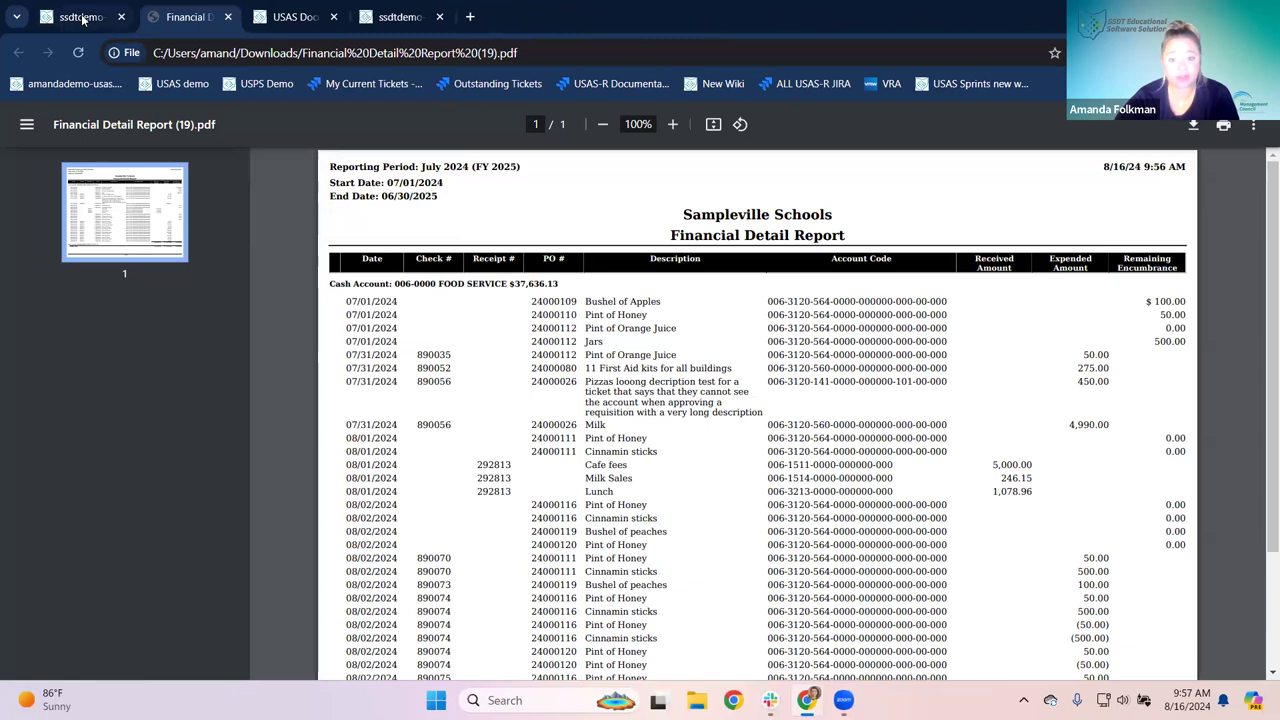
Step: Return to USAS and show the Report Manager's list of saved reports
{"action": "left_click", "coordinate": [84, 19]}
{"action": "left_click", "coordinate": [352, 170]}
{"action": "left_click", "coordinate": [367, 206]}
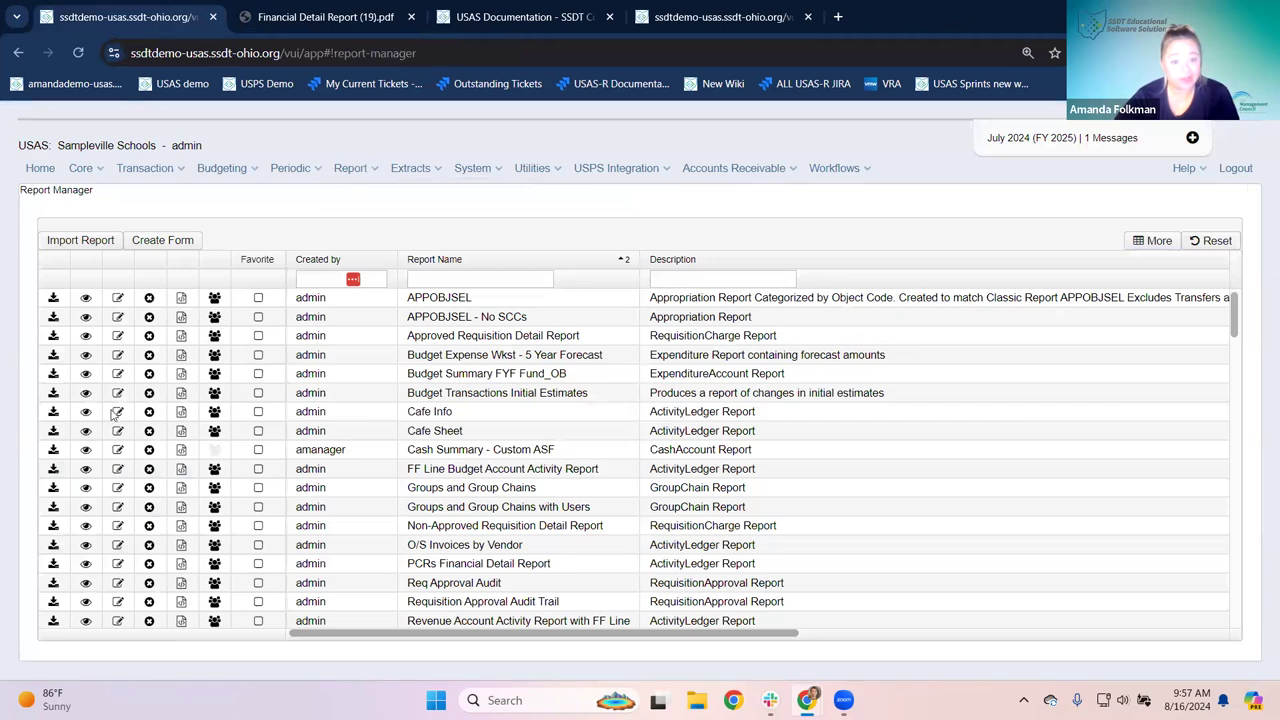
Step: Reopen the saved Cafe Info ActivityLedger report from Report Manager to review its columns, sorting and sums
{"action": "left_click", "coordinate": [86, 411]}
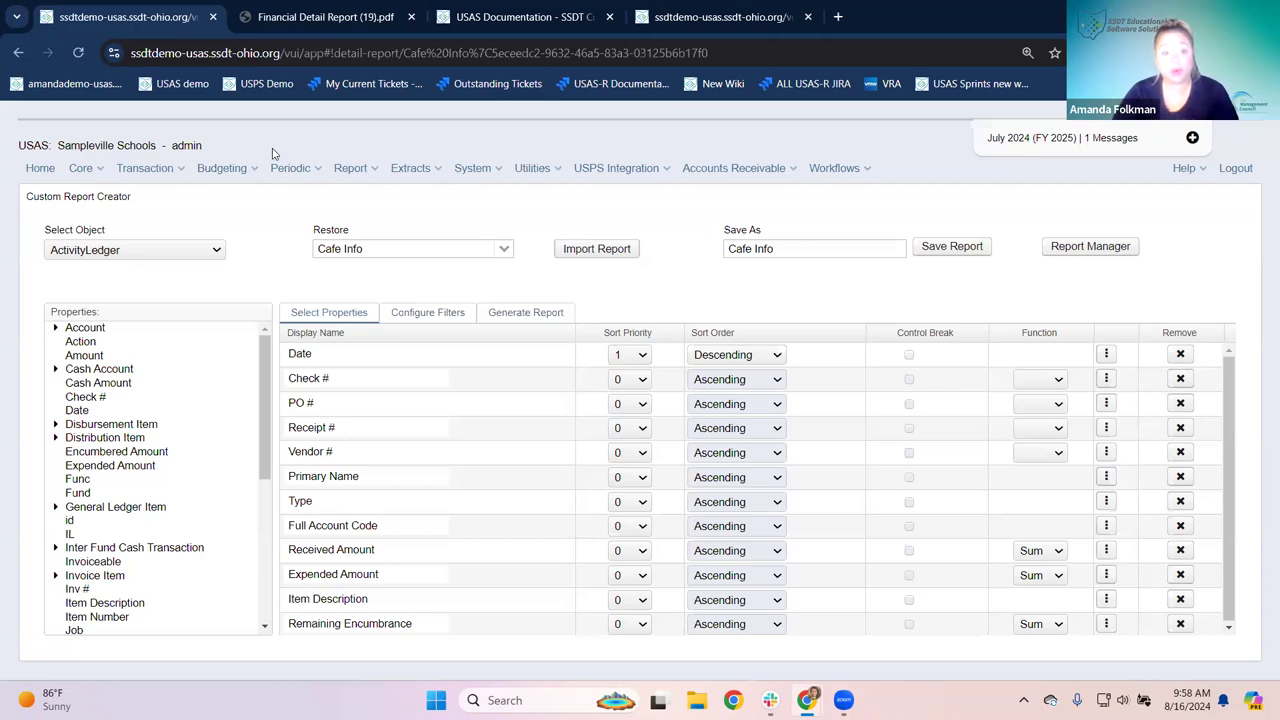
Step: View the SSDT Budget Account Activity Report setup in Report Manager, then return to the home page
{"action": "left_click", "coordinate": [362, 176]}
{"action": "left_click", "coordinate": [364, 206]}
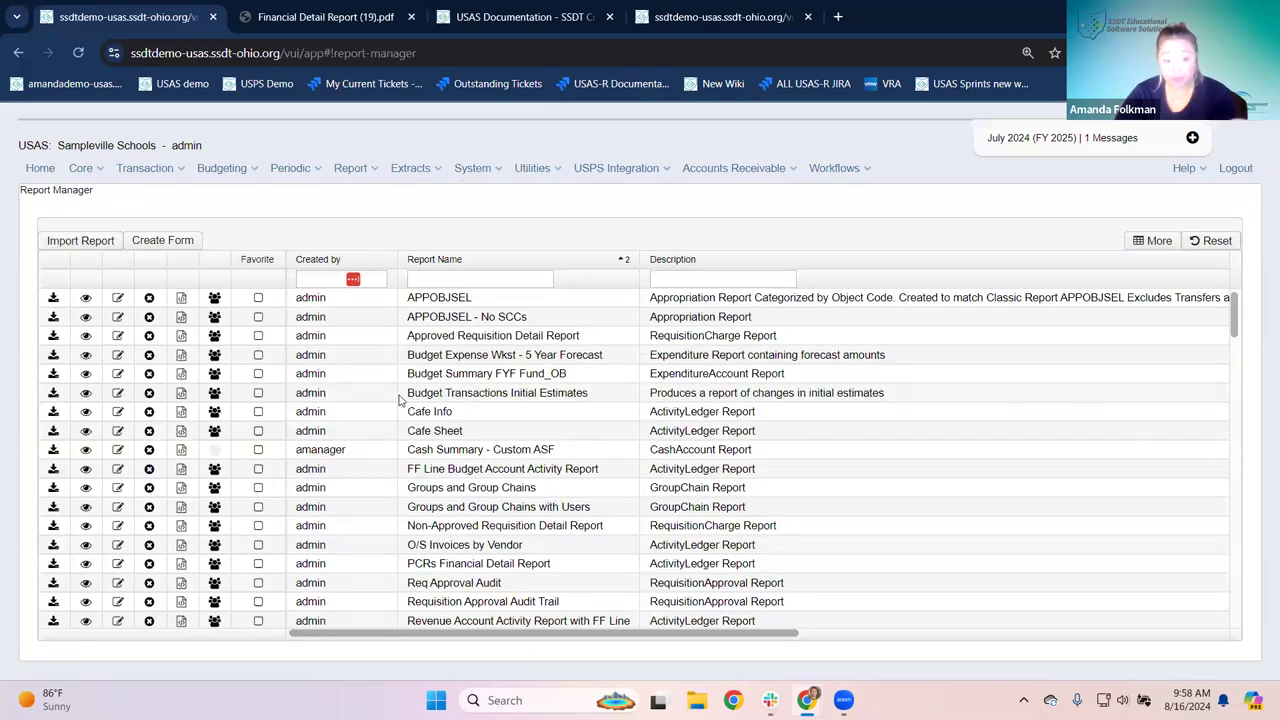
{"action": "scroll", "coordinate": [400, 398], "scroll_direction": "down", "scroll_amount": 4}
{"action": "scroll", "coordinate": [371, 526], "scroll_direction": "down", "scroll_amount": 2}
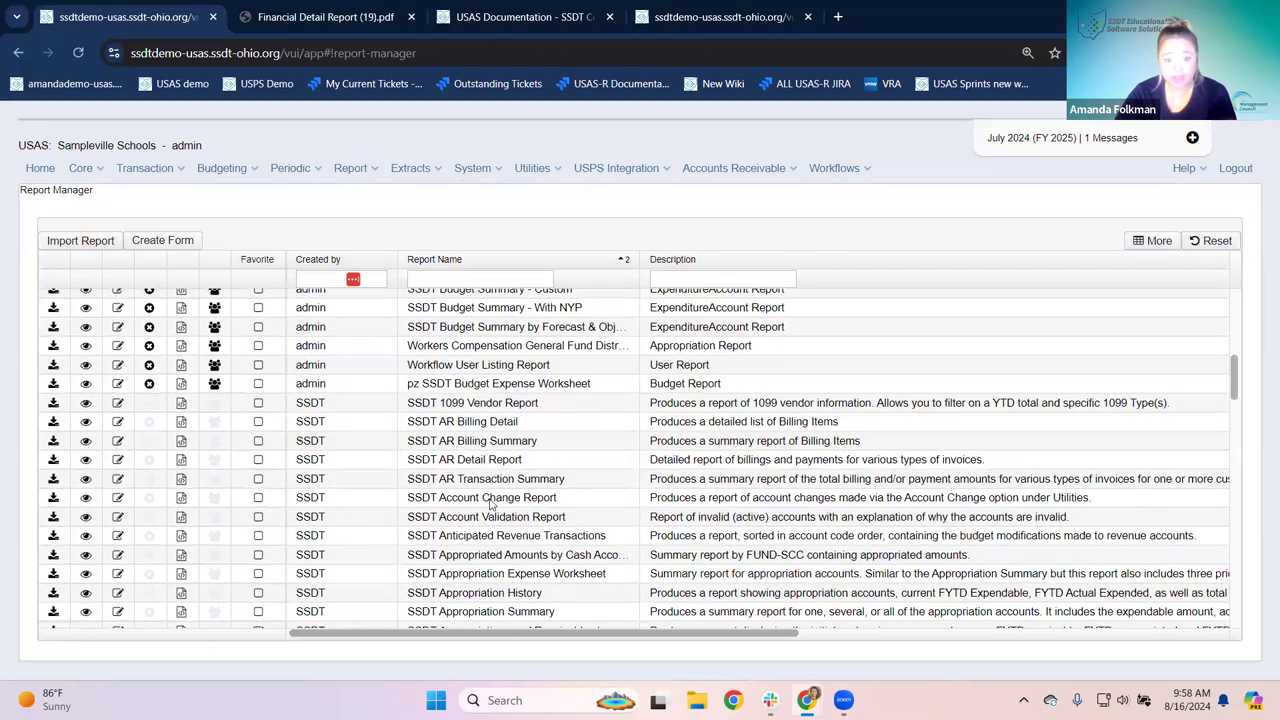
{"action": "scroll", "coordinate": [491, 500], "scroll_direction": "down", "scroll_amount": 2}
{"action": "scroll", "coordinate": [399, 517], "scroll_direction": "down", "scroll_amount": 2}
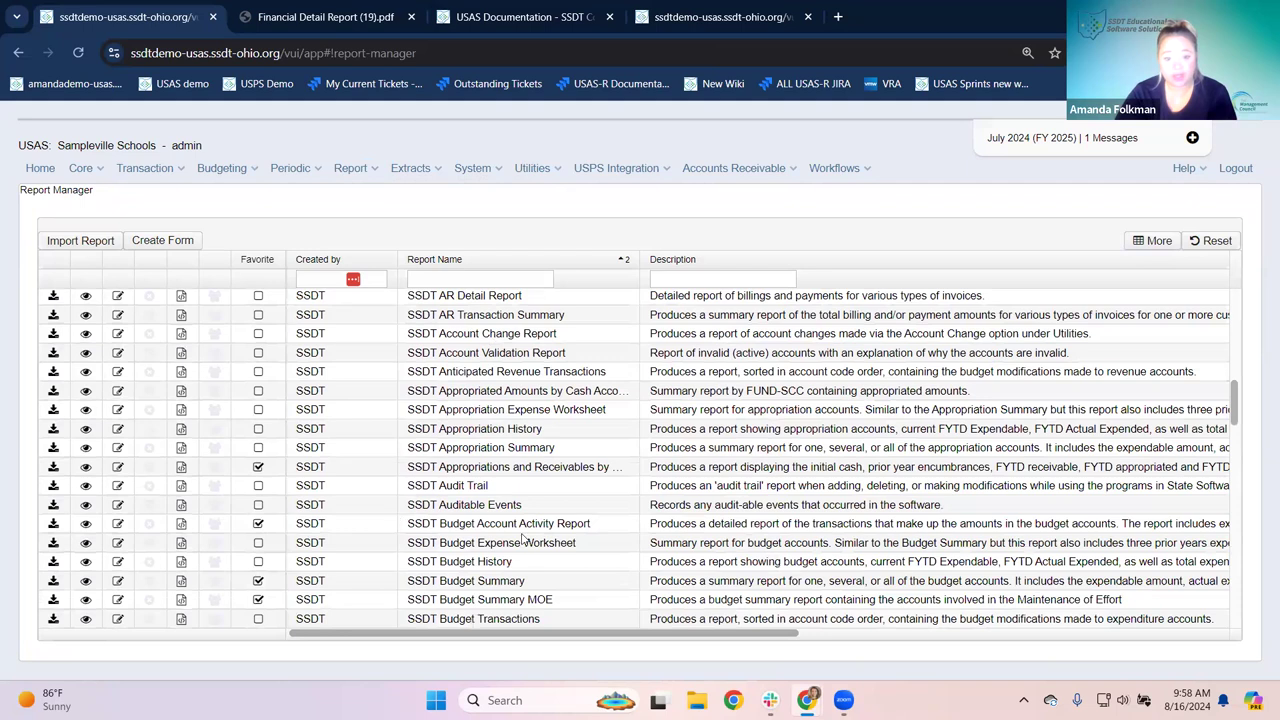
{"action": "left_click", "coordinate": [86, 526]}
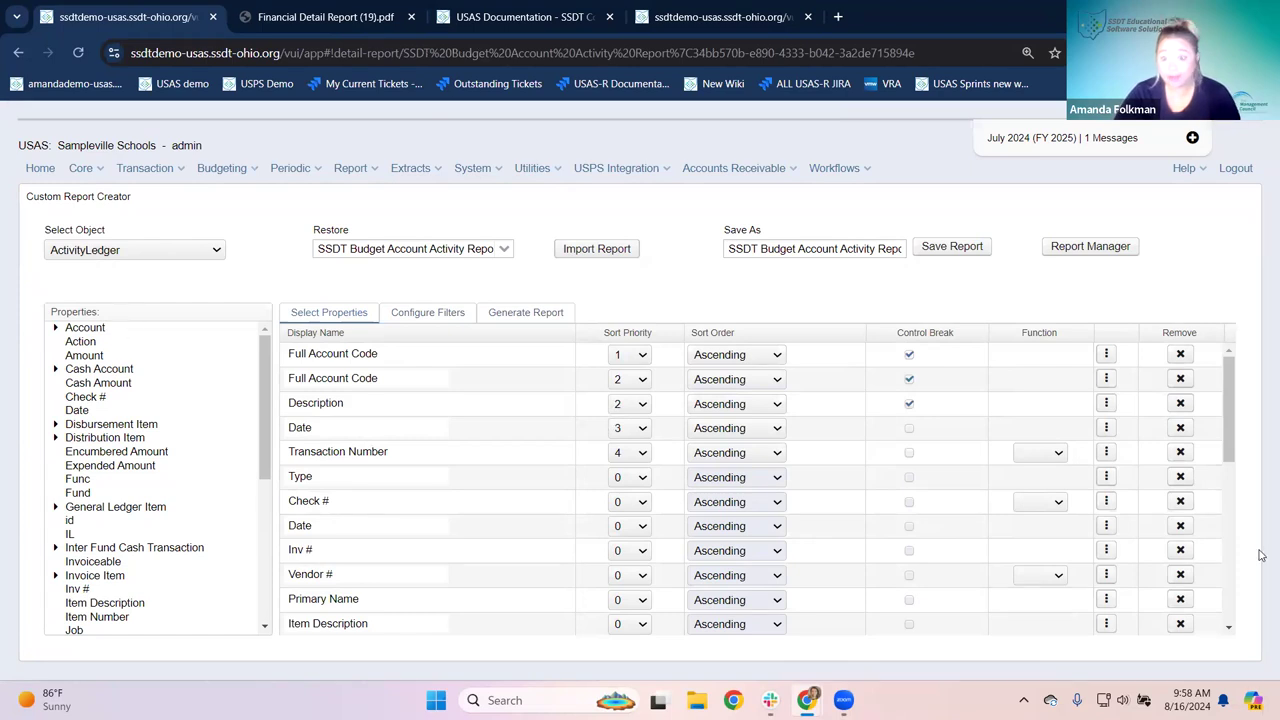
{"action": "left_click", "coordinate": [40, 168]}
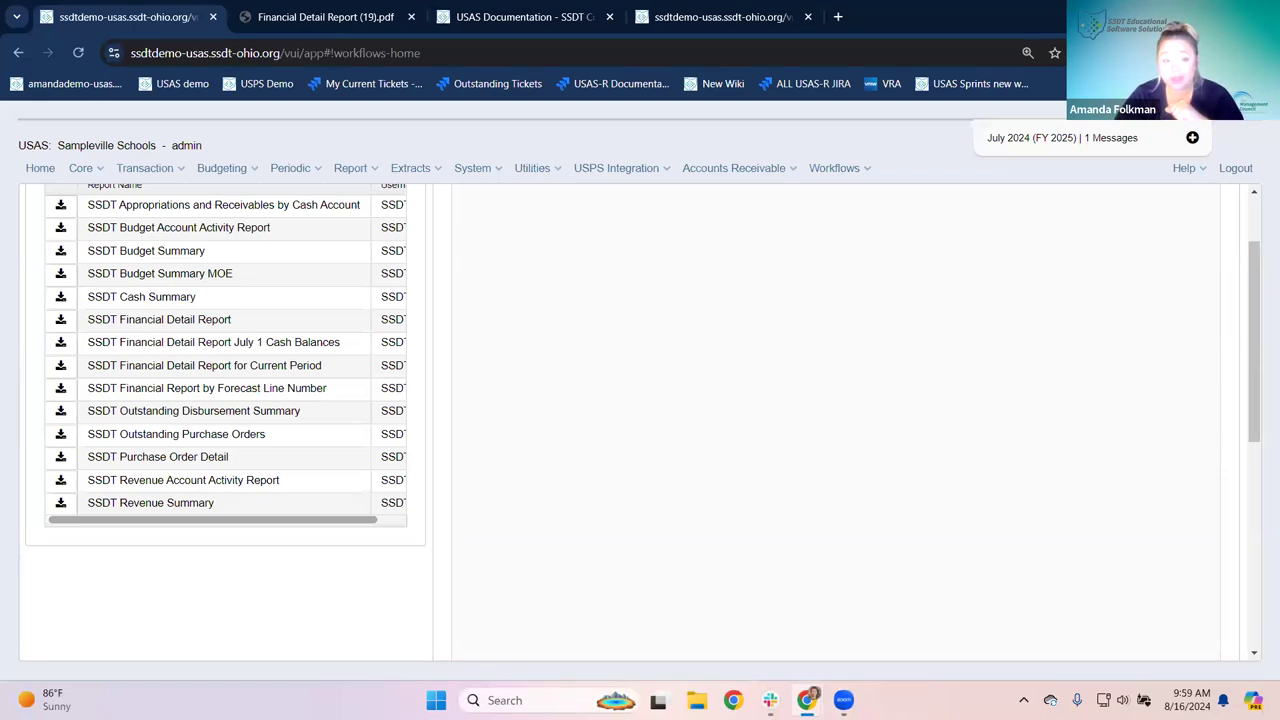
Step: Bring up the Report Bundle Manager to list the saved report bundles
{"action": "left_click", "coordinate": [362, 169]}
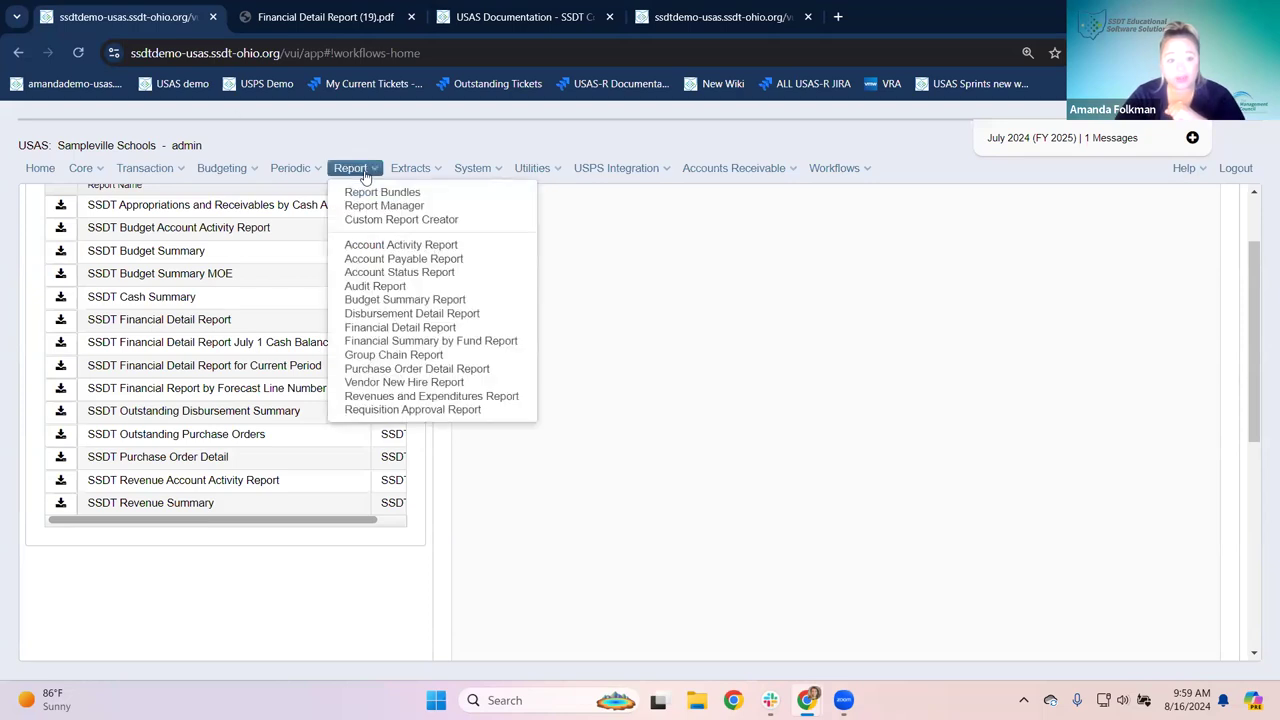
{"action": "left_click", "coordinate": [370, 205]}
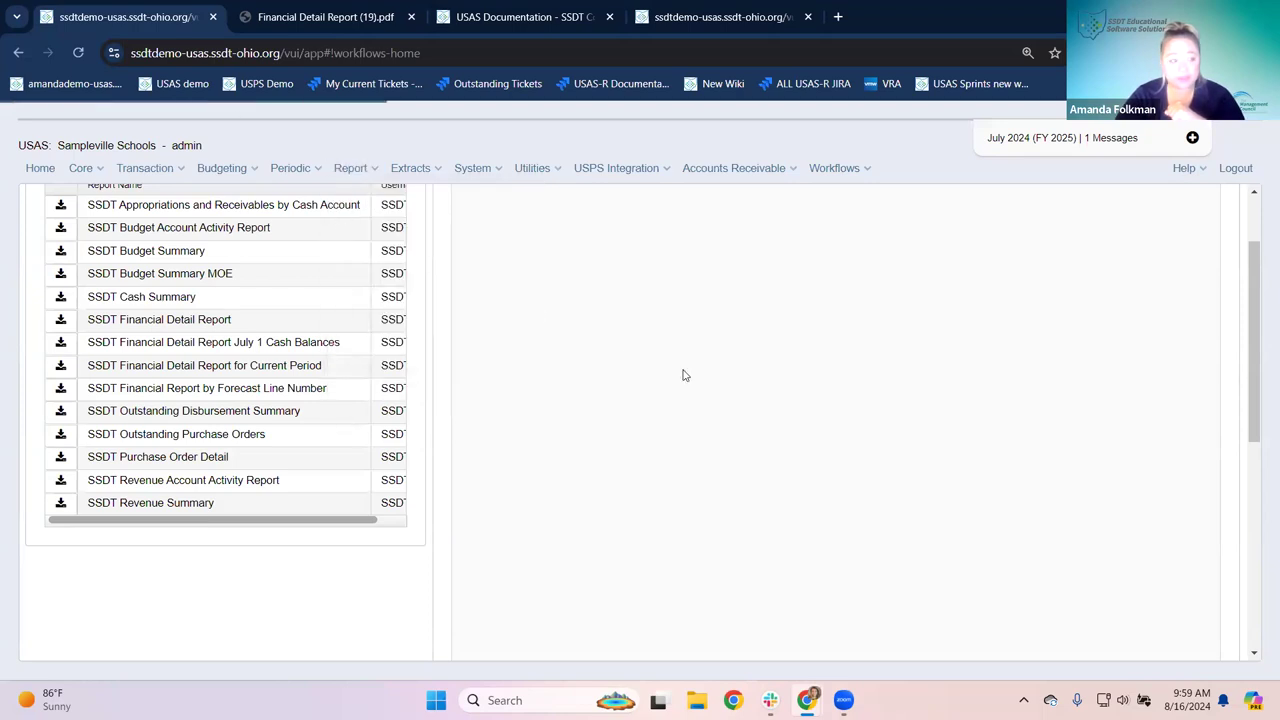
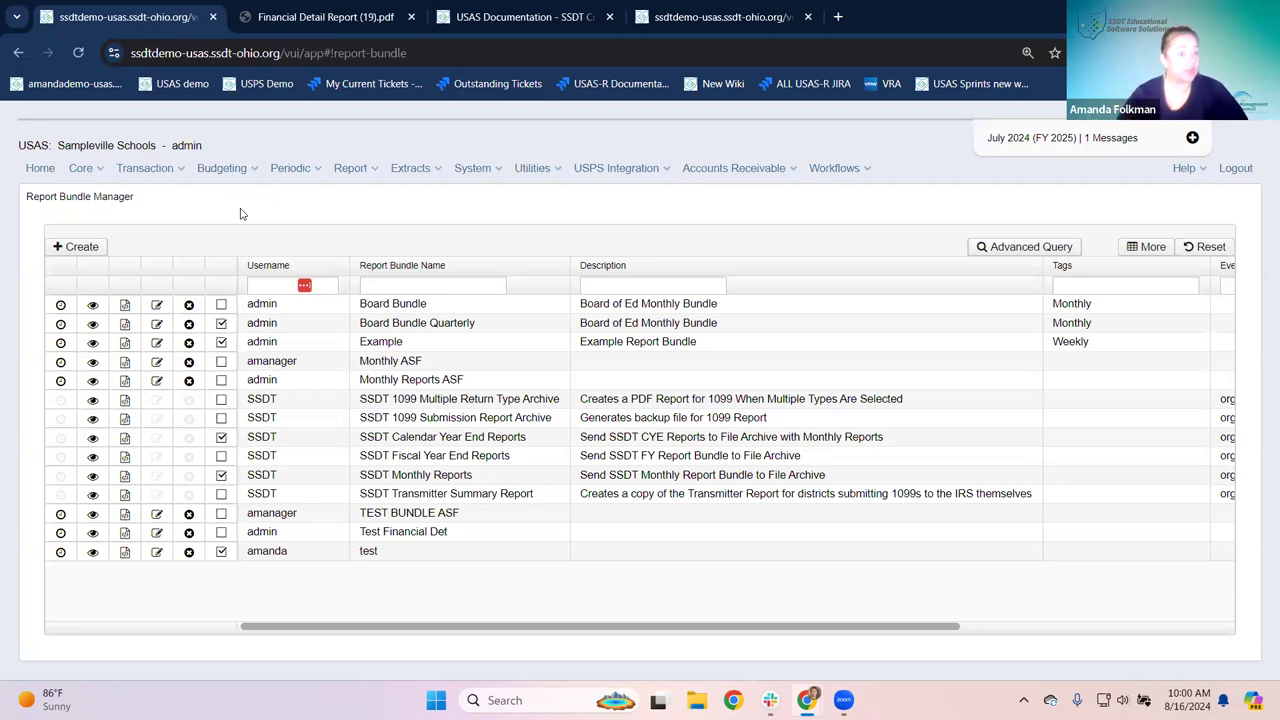
Step: Create a new report bundle named 'Cafe Reports' from the autofill suggestion
{"action": "left_click", "coordinate": [82, 248]}
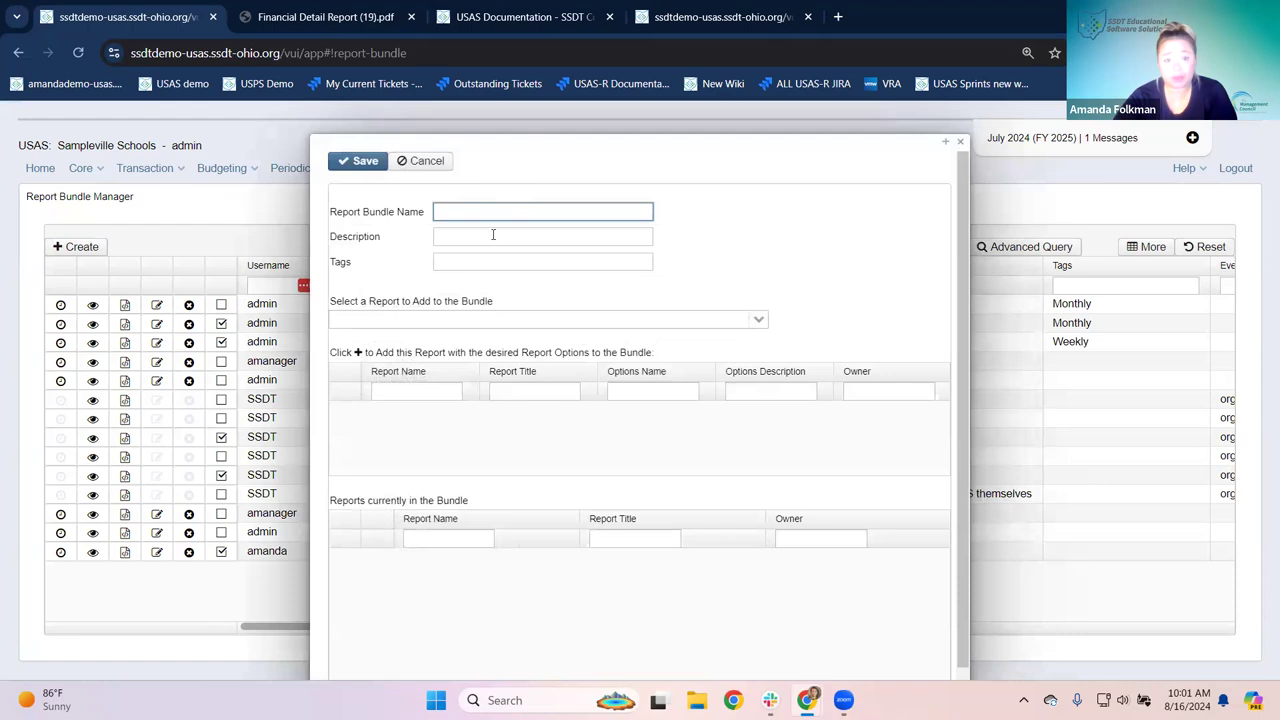
{"action": "type", "text": "Cafe Reports"}
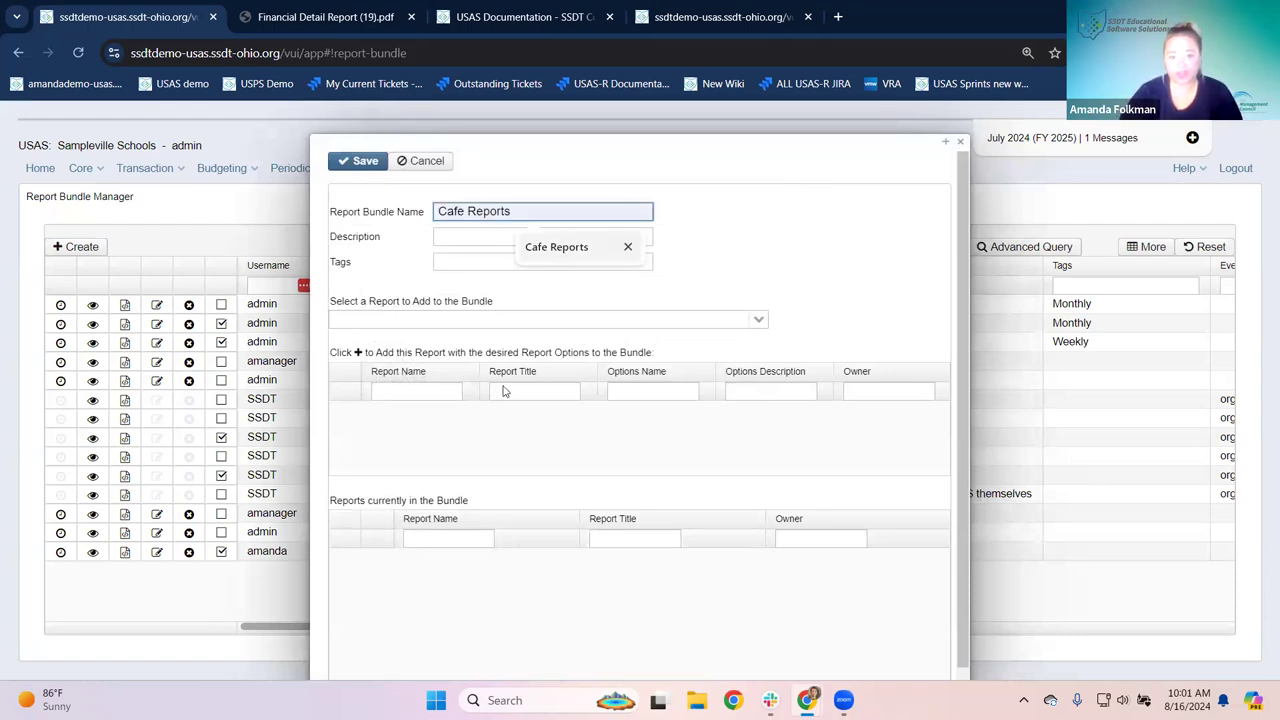
{"action": "left_click", "coordinate": [545, 248]}
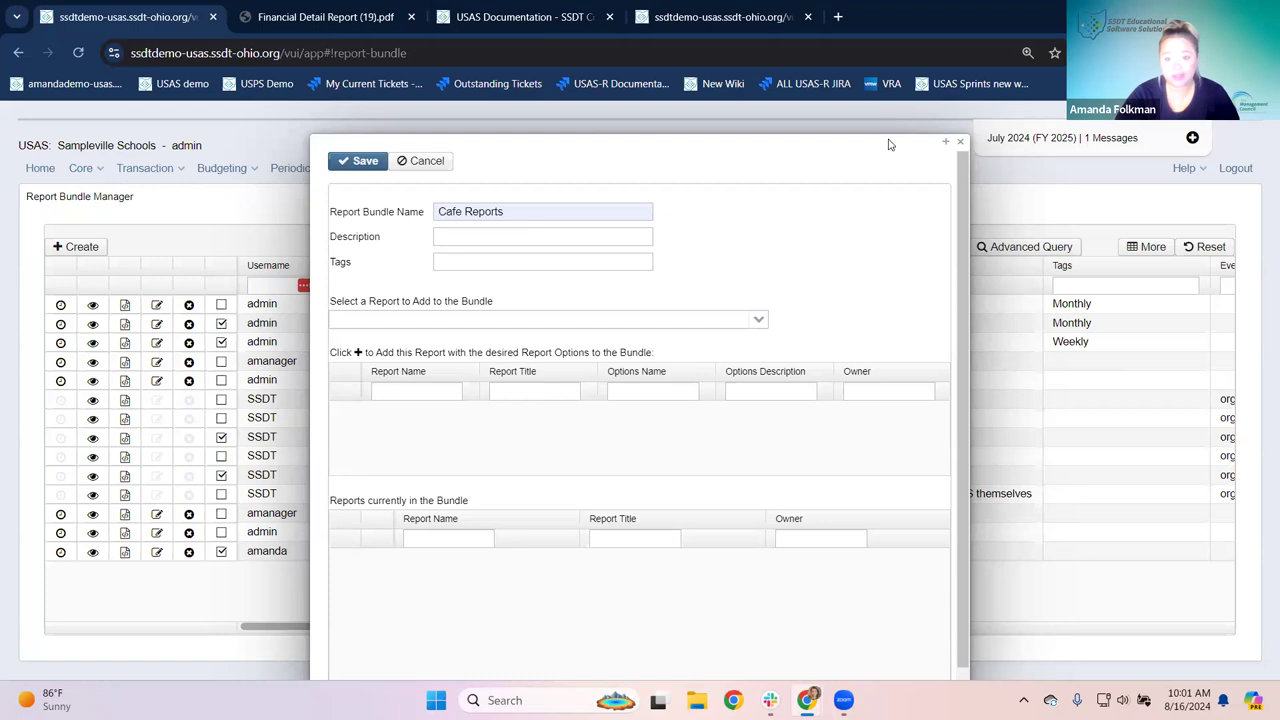
{"action": "key", "text": "ctrl+plus"}
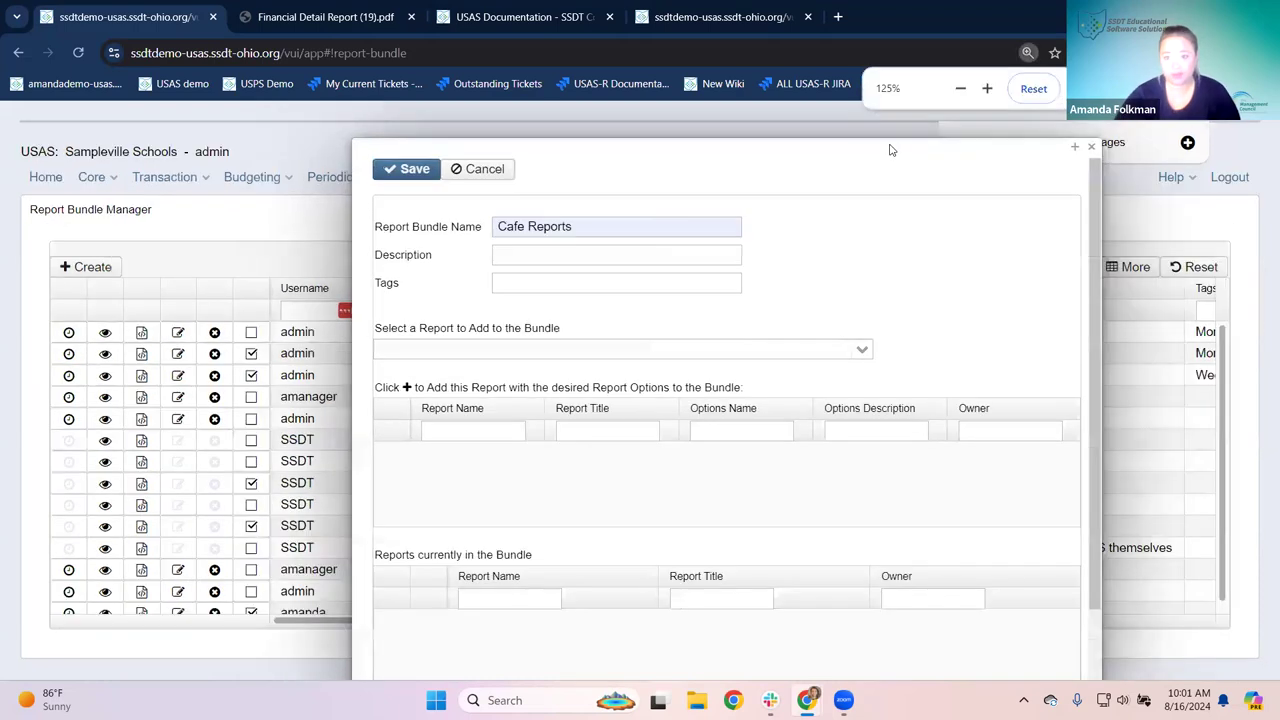
Step: Pick 'SSDT Financial Detail Report, SSDT' as the report to add, then switch to the USAS Documentation wiki
{"action": "key", "text": "ctrl+plus"}
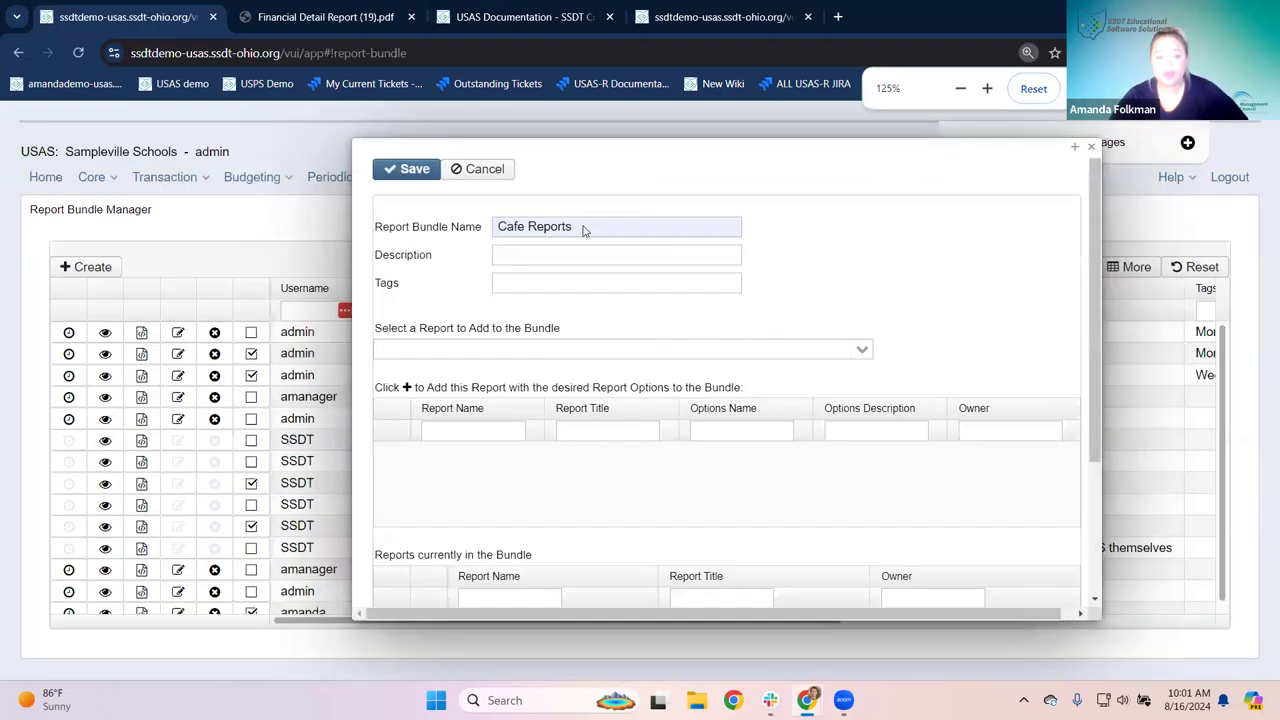
{"action": "scroll", "coordinate": [485, 260], "scroll_direction": "down", "scroll_amount": 1}
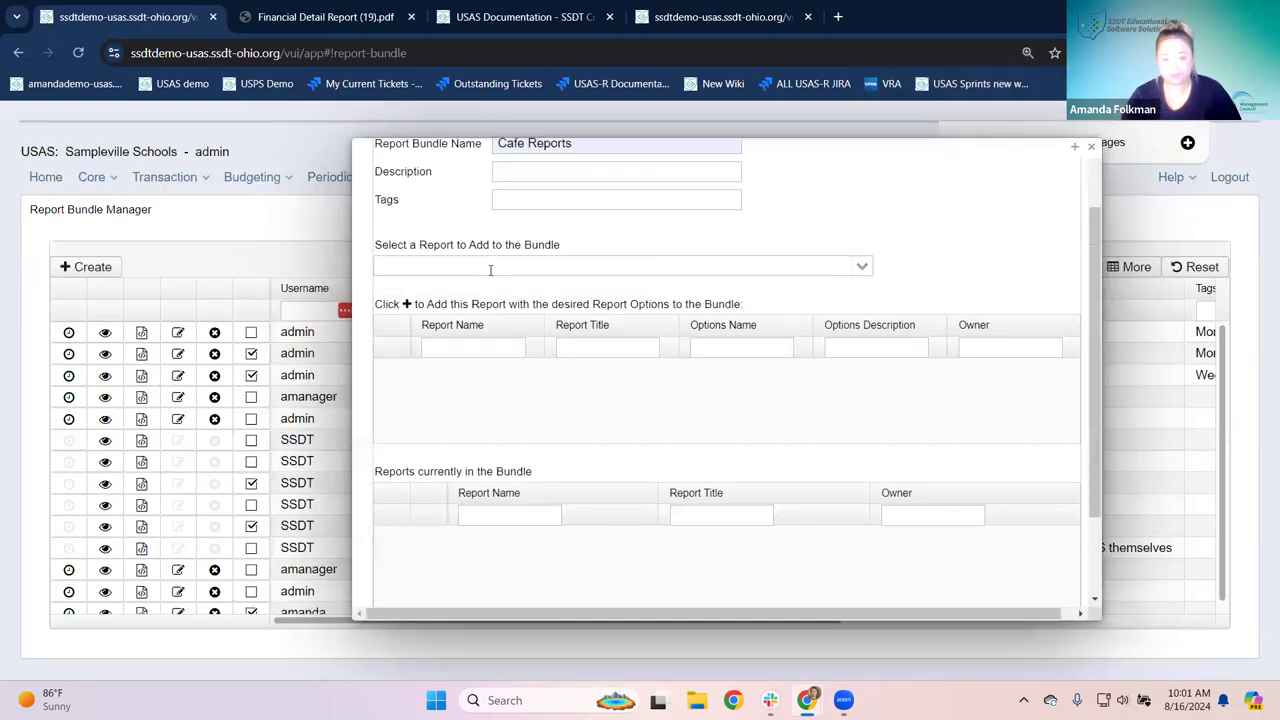
{"action": "scroll", "coordinate": [548, 217], "scroll_direction": "up", "scroll_amount": 1}
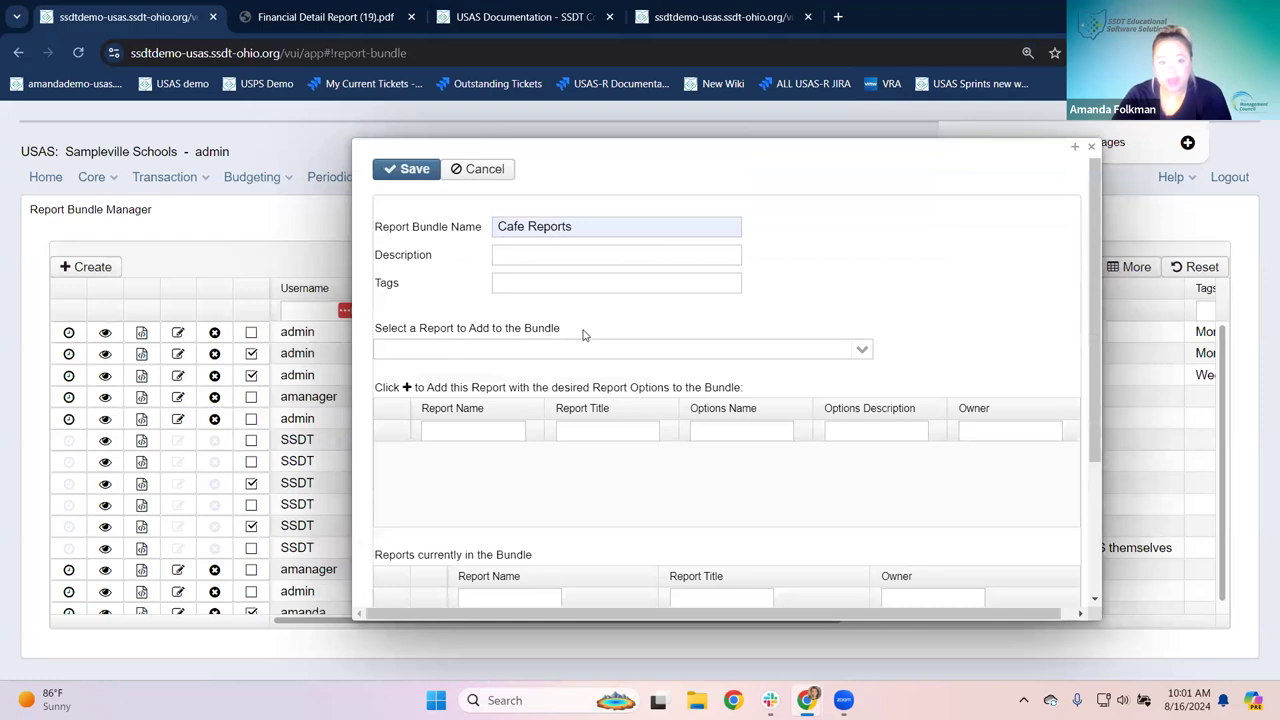
{"action": "scroll", "coordinate": [585, 335], "scroll_direction": "down", "scroll_amount": 2}
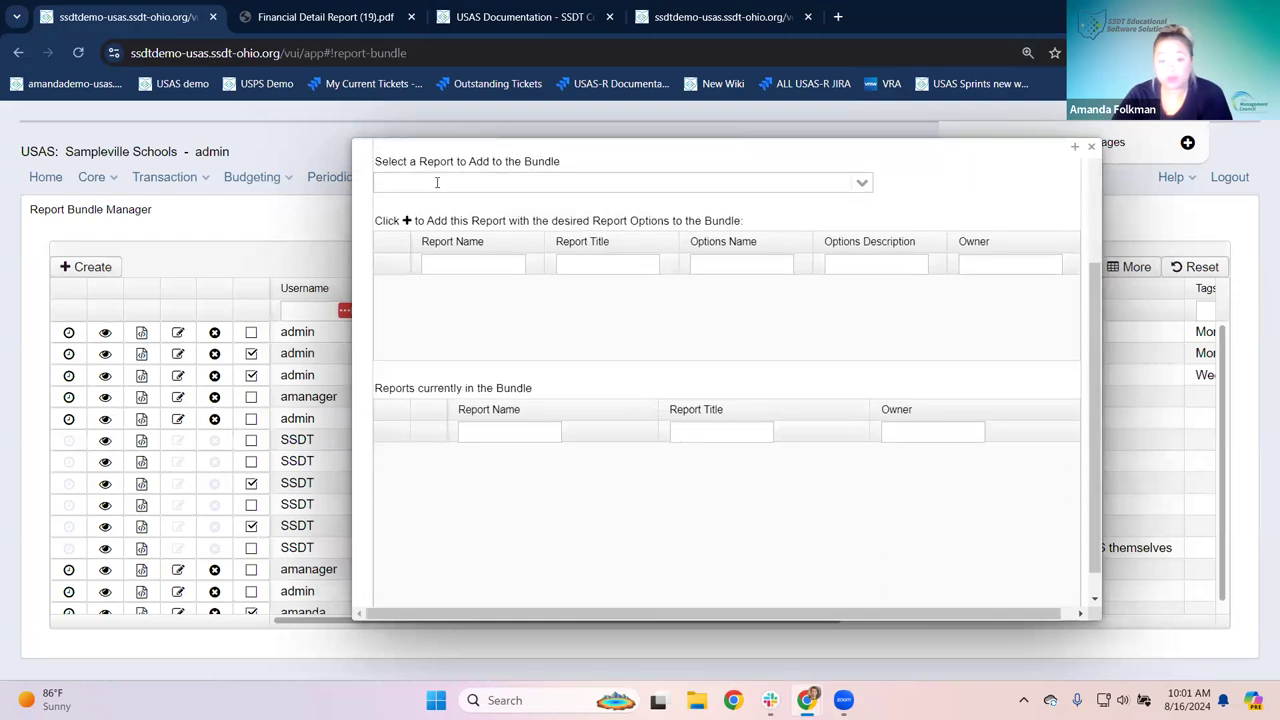
{"action": "left_click", "coordinate": [500, 183]}
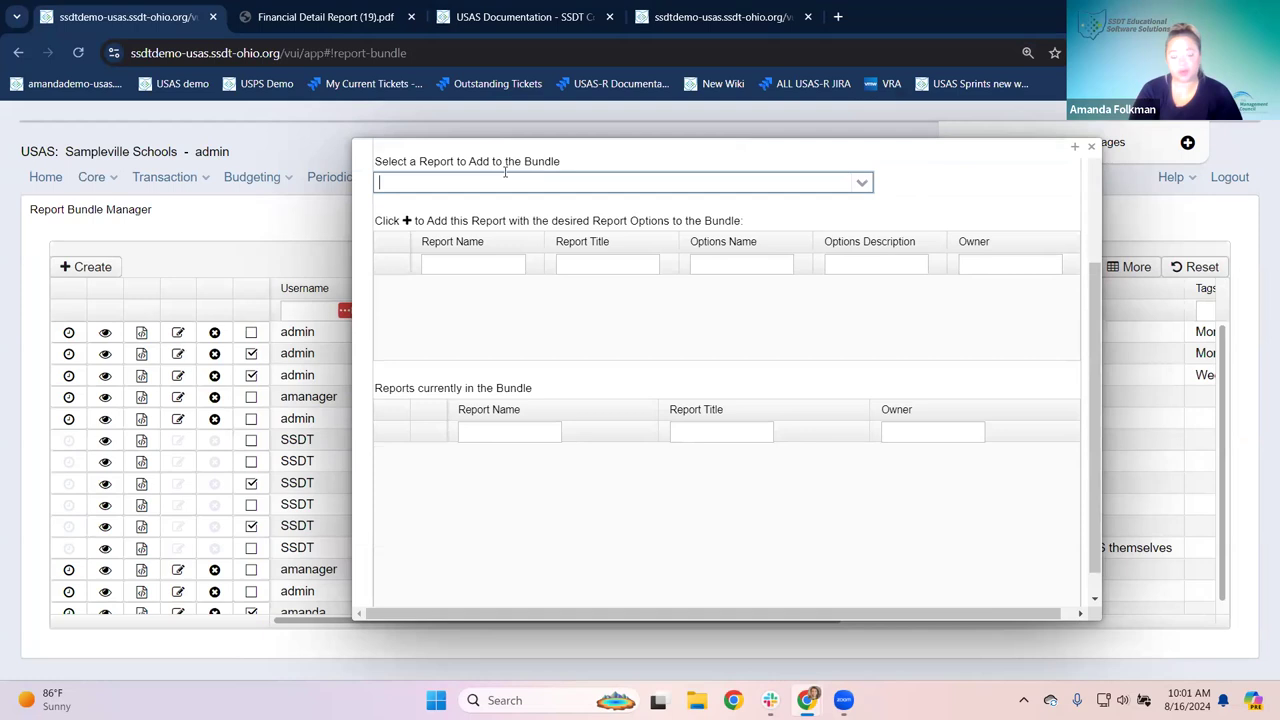
{"action": "type", "text": "Financial detail"}
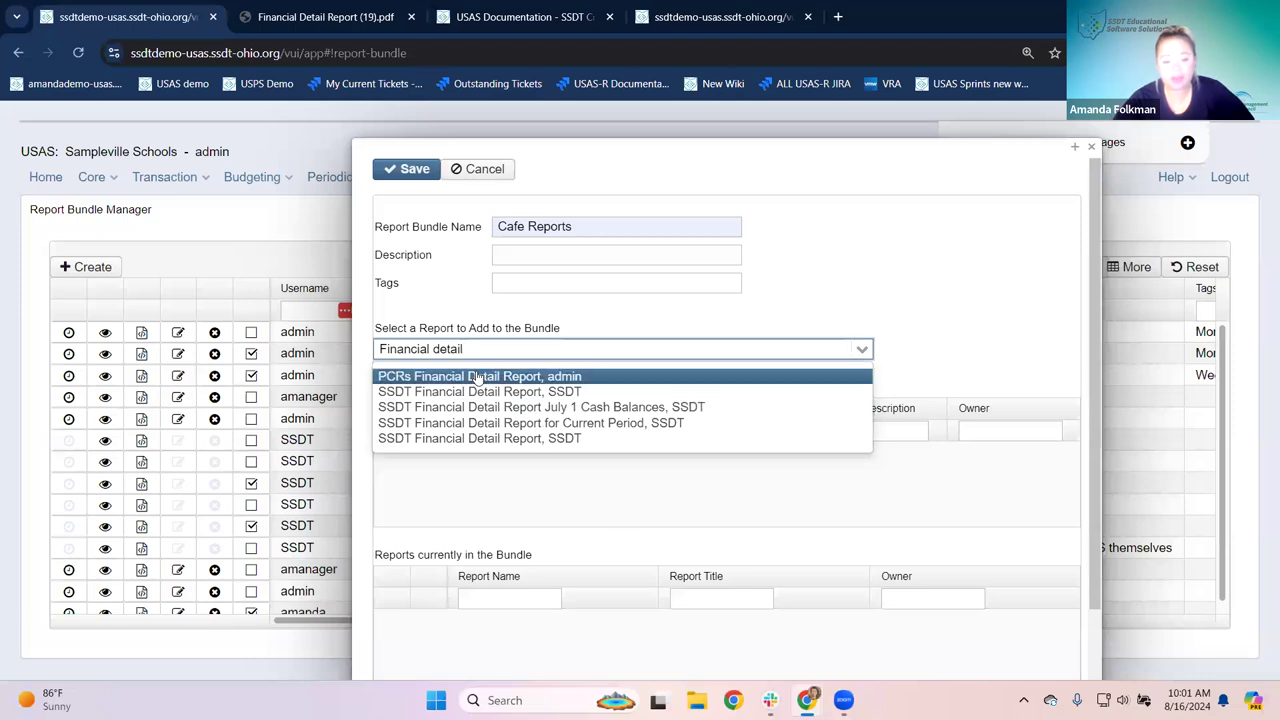
{"action": "left_click", "coordinate": [477, 440]}
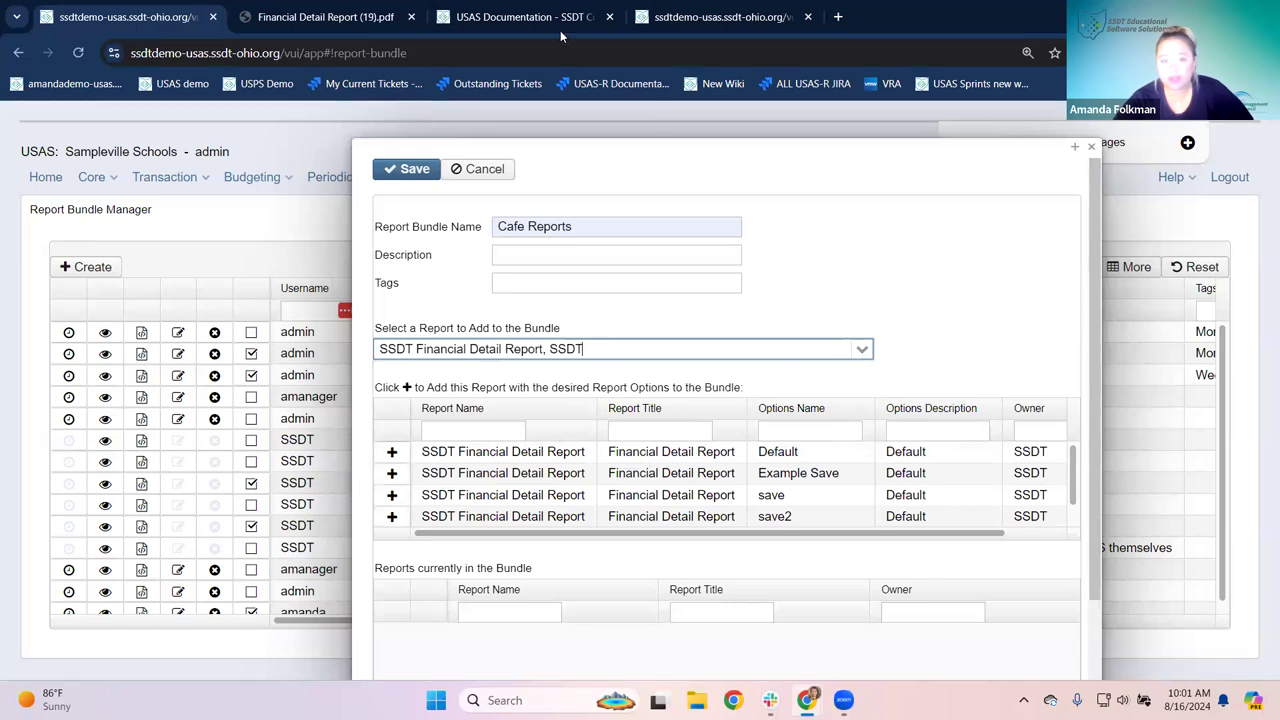
{"action": "left_click", "coordinate": [530, 16]}
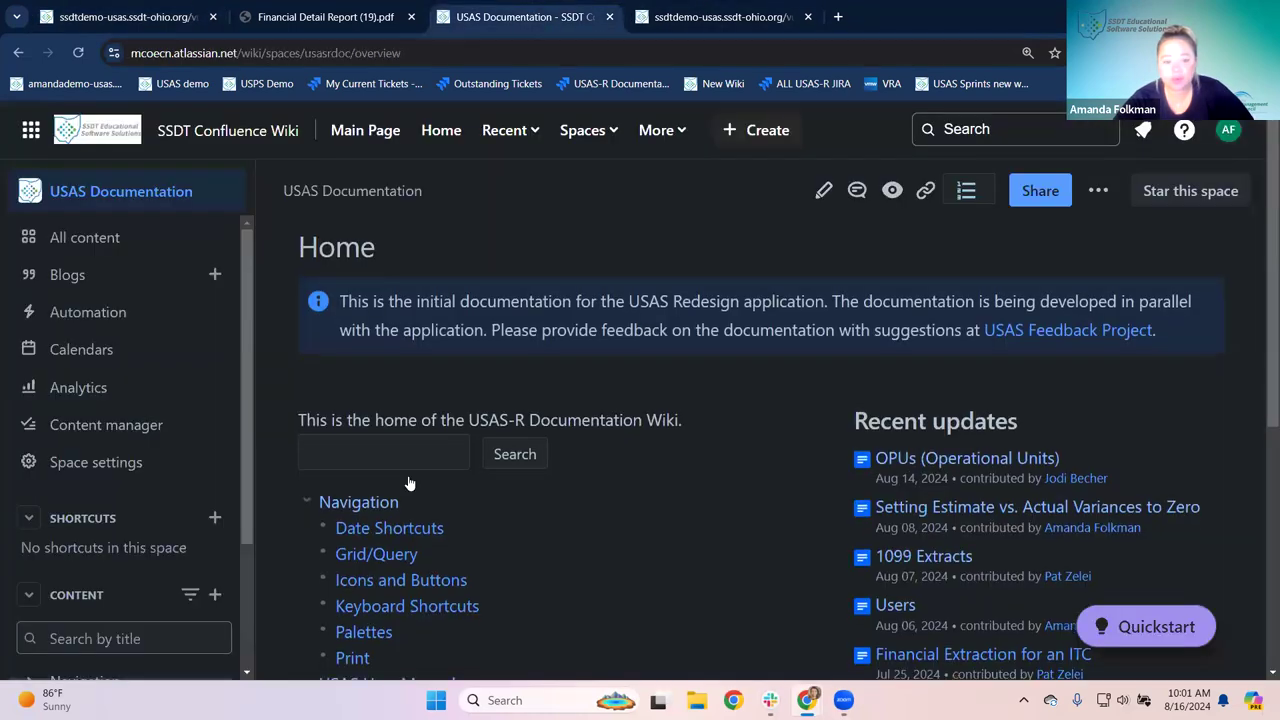
Step: In the wiki, expand the Report section and open the Report Bundles page
{"action": "scroll", "coordinate": [409, 484], "scroll_direction": "down", "scroll_amount": 3}
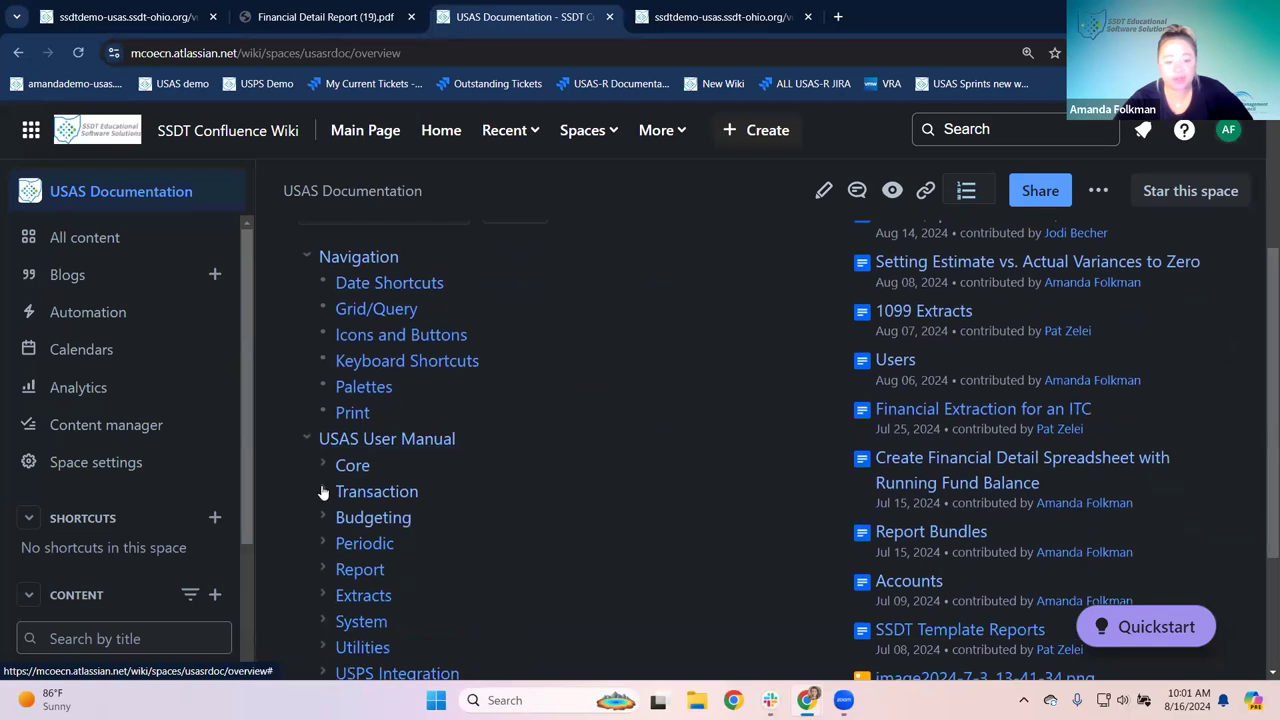
{"action": "scroll", "coordinate": [323, 491], "scroll_direction": "down", "scroll_amount": 1}
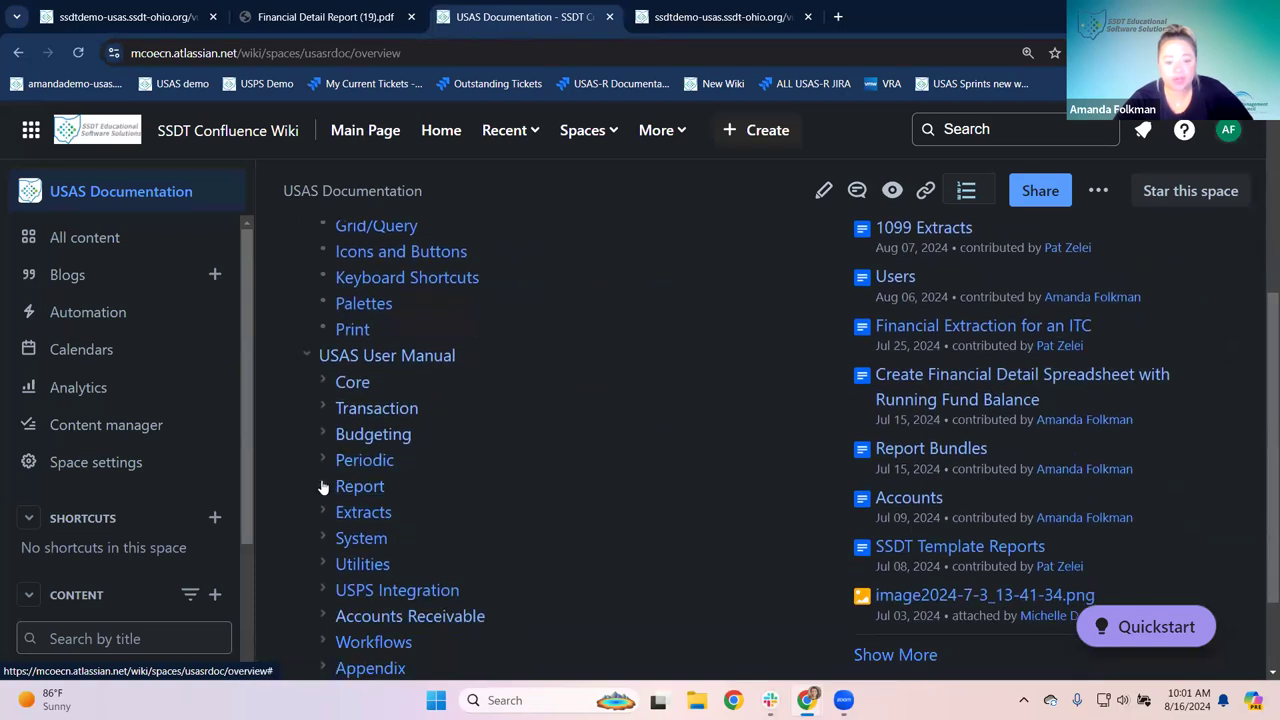
{"action": "left_click", "coordinate": [323, 486]}
{"action": "scroll", "coordinate": [350, 410], "scroll_direction": "down", "scroll_amount": 1}
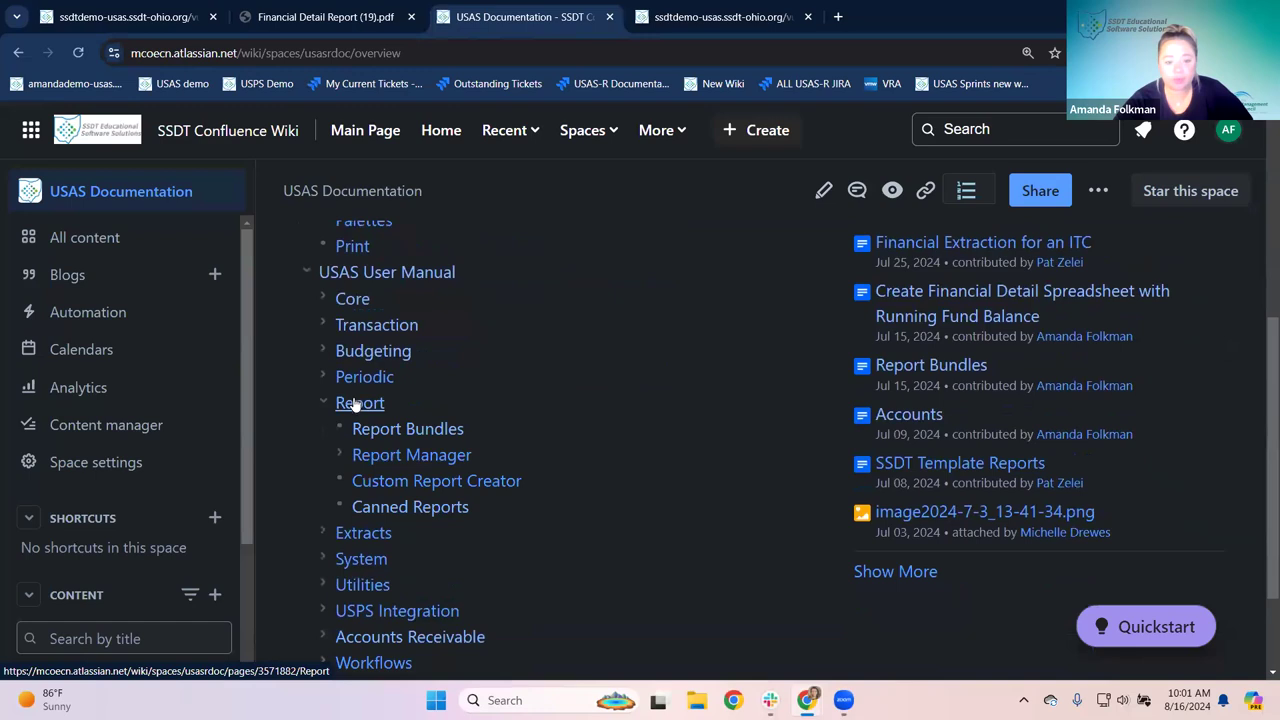
{"action": "left_click", "coordinate": [405, 430]}
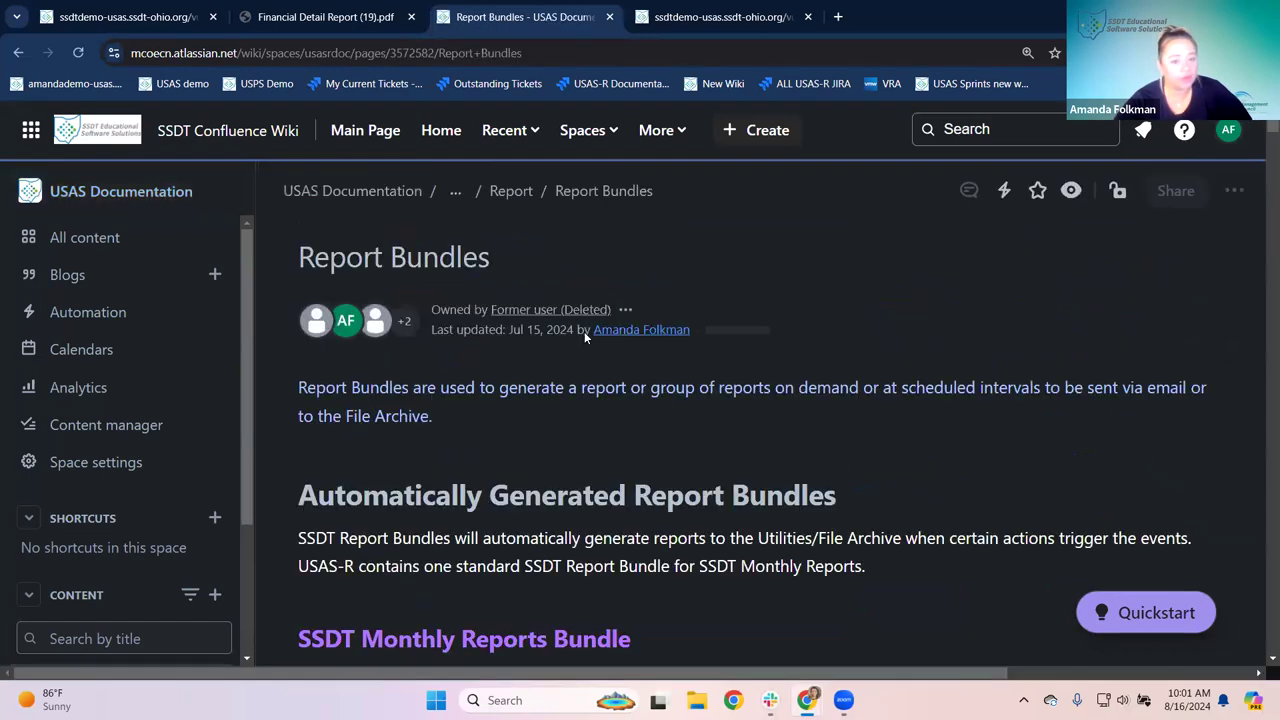
Step: Review the canned reports list, highlighting the SSDT Budget Summary Report entry, then return to USAS
{"action": "scroll", "coordinate": [550, 365], "scroll_direction": "down", "scroll_amount": 1}
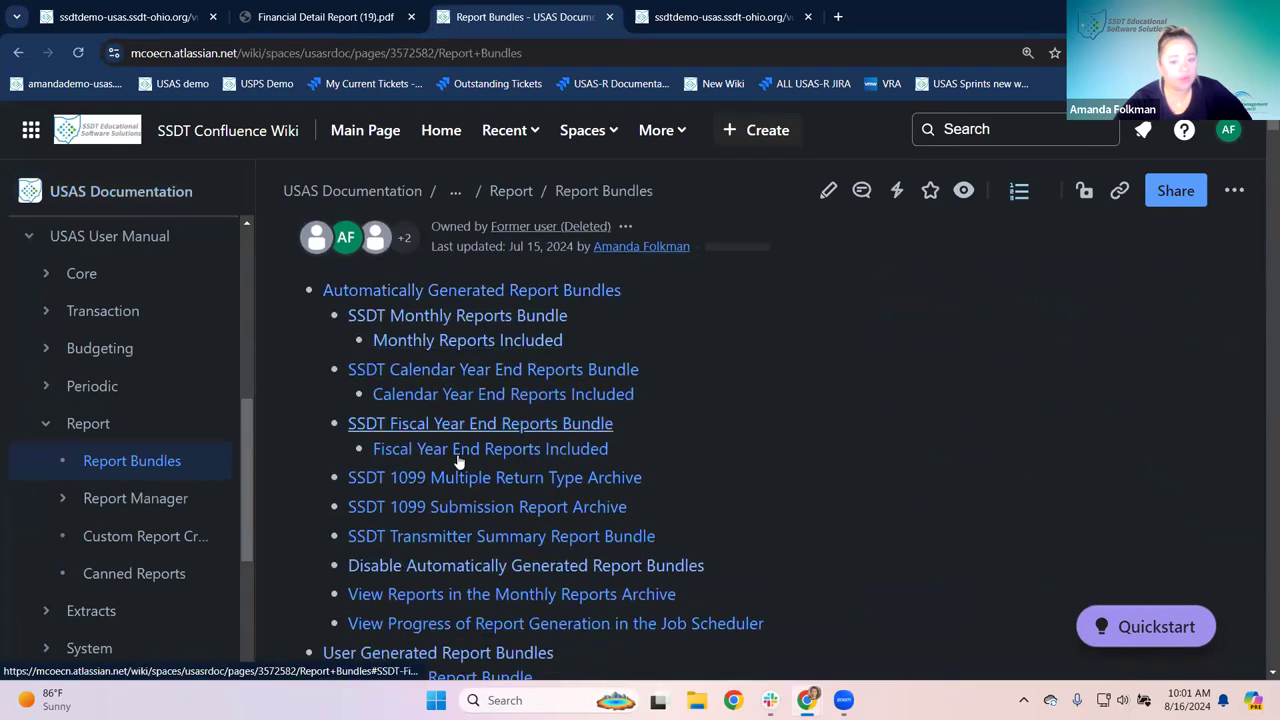
{"action": "scroll", "coordinate": [458, 460], "scroll_direction": "down", "scroll_amount": 3}
{"action": "left_click", "coordinate": [390, 410]}
{"action": "scroll", "coordinate": [740, 426], "scroll_direction": "down", "scroll_amount": 3}
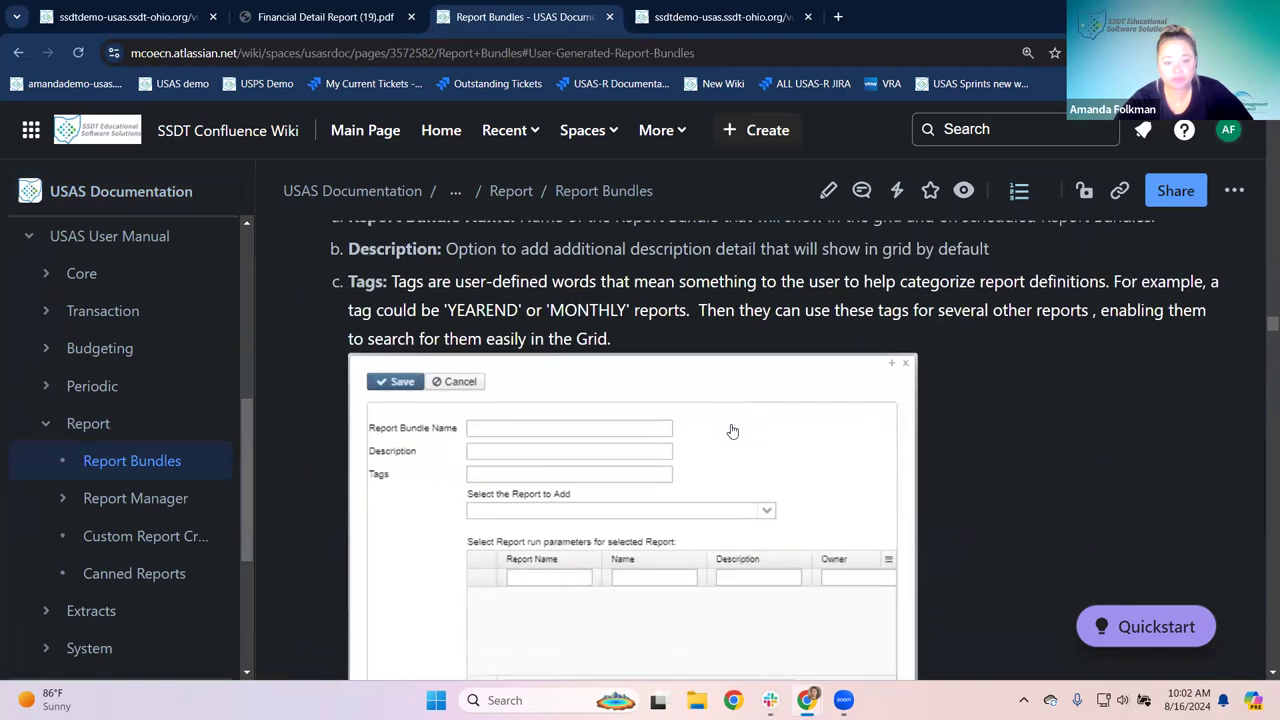
{"action": "scroll", "coordinate": [732, 431], "scroll_direction": "down", "scroll_amount": 10}
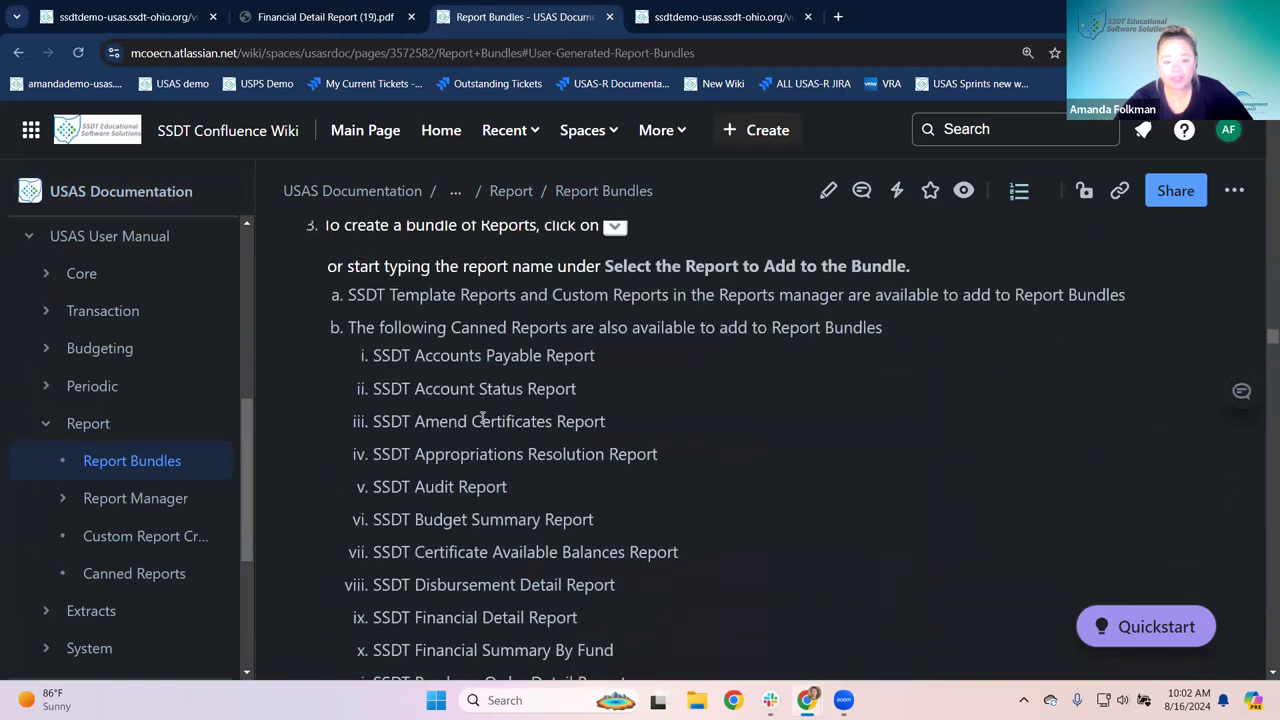
{"action": "scroll", "coordinate": [483, 420], "scroll_direction": "down", "scroll_amount": 1}
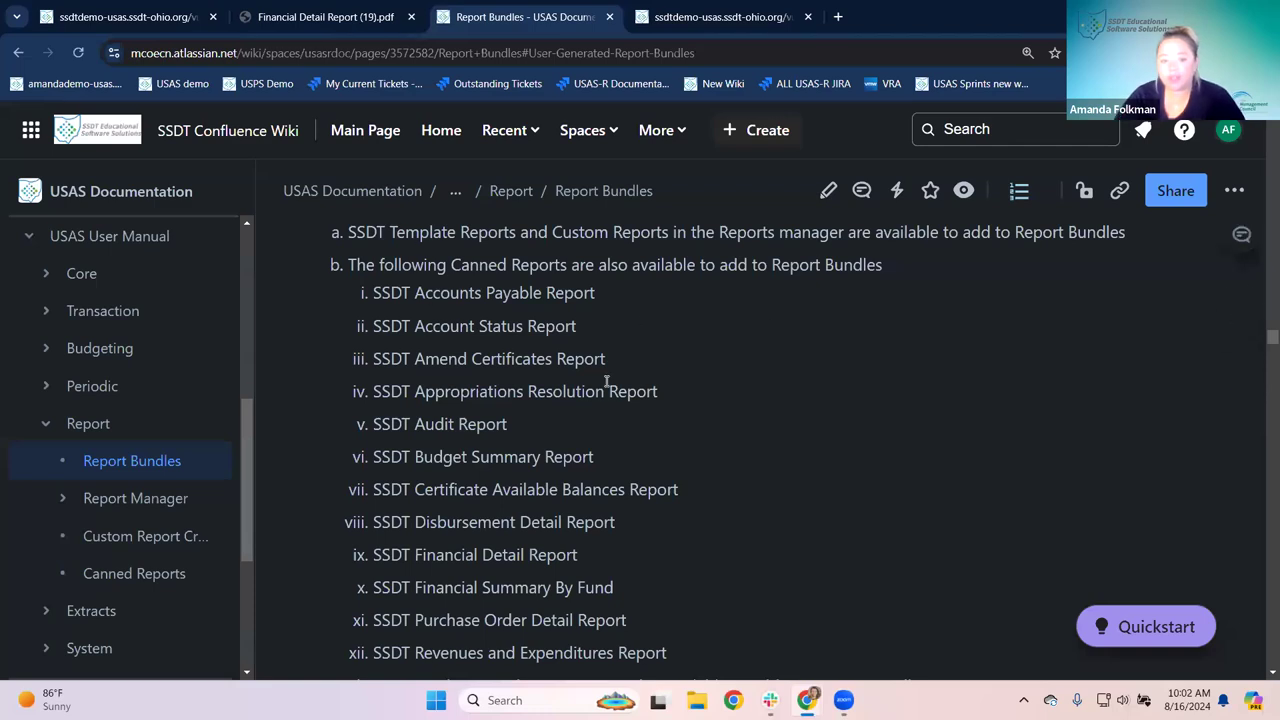
{"action": "left_click_drag", "start_coordinate": [451, 265], "coordinate": [696, 268]}
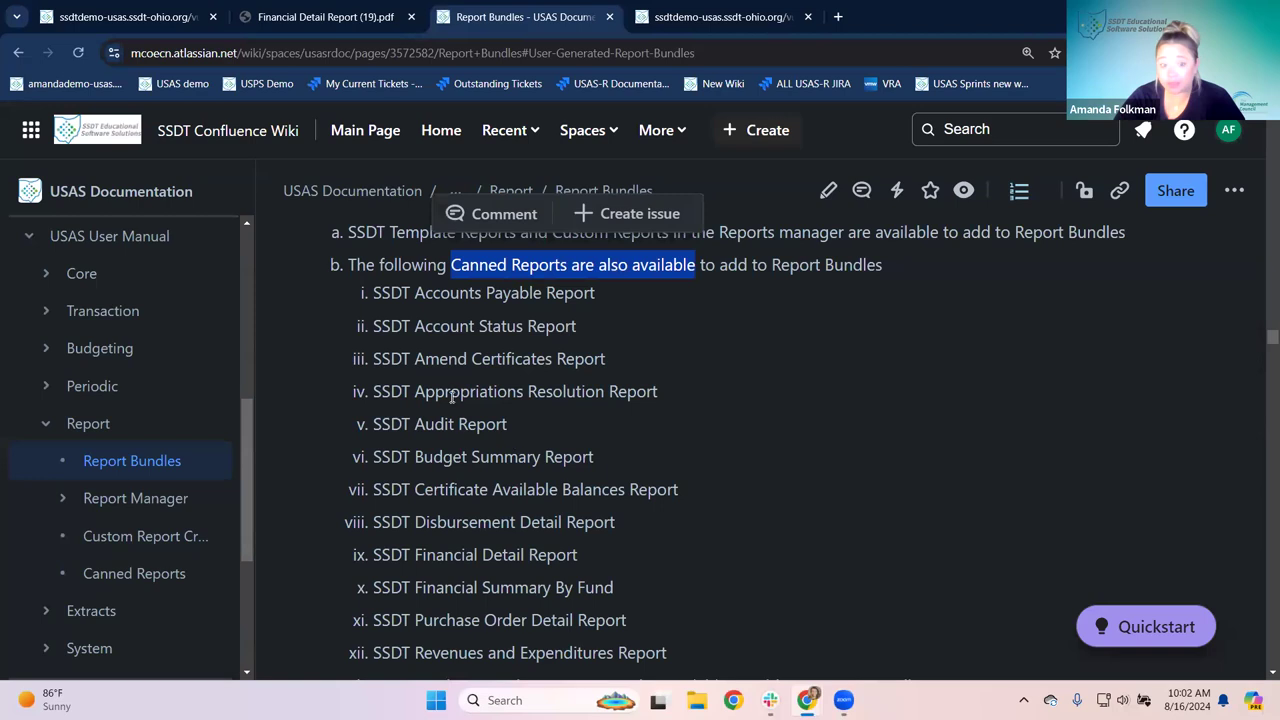
{"action": "left_click_drag", "start_coordinate": [422, 457], "coordinate": [646, 474]}
{"action": "left_click_drag", "start_coordinate": [402, 460], "coordinate": [613, 467]}
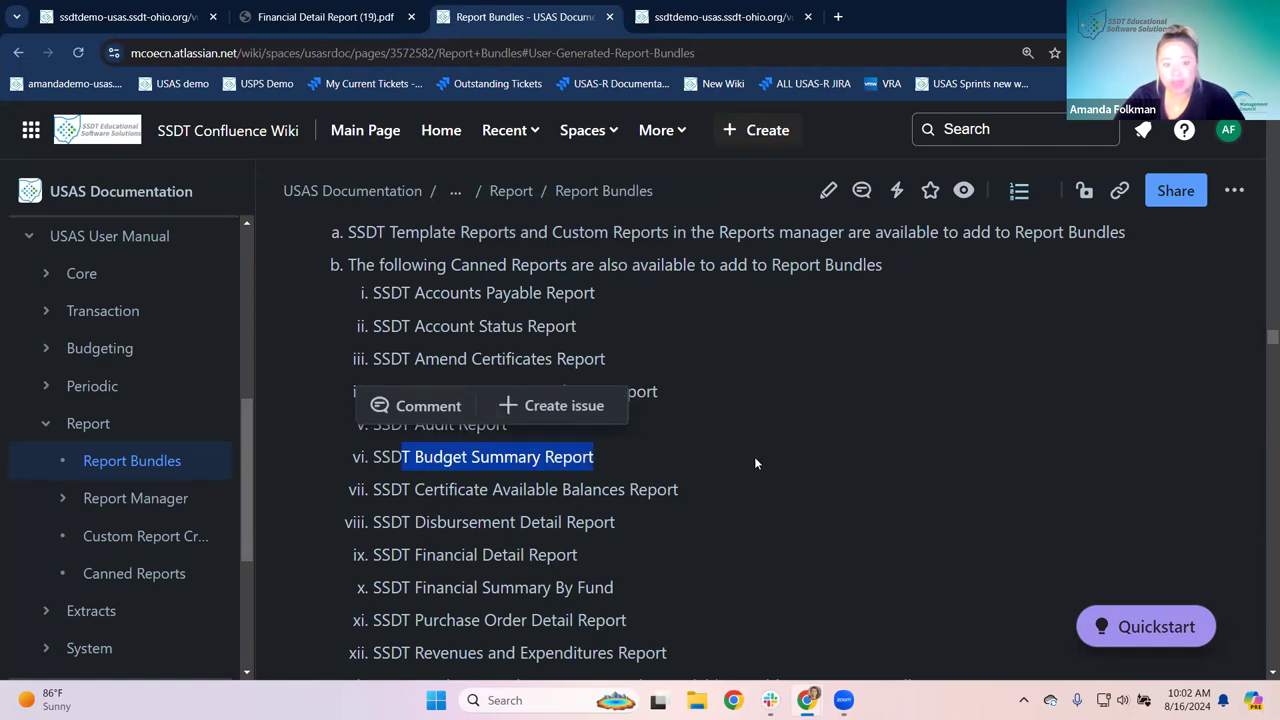
{"action": "left_click", "coordinate": [679, 22]}
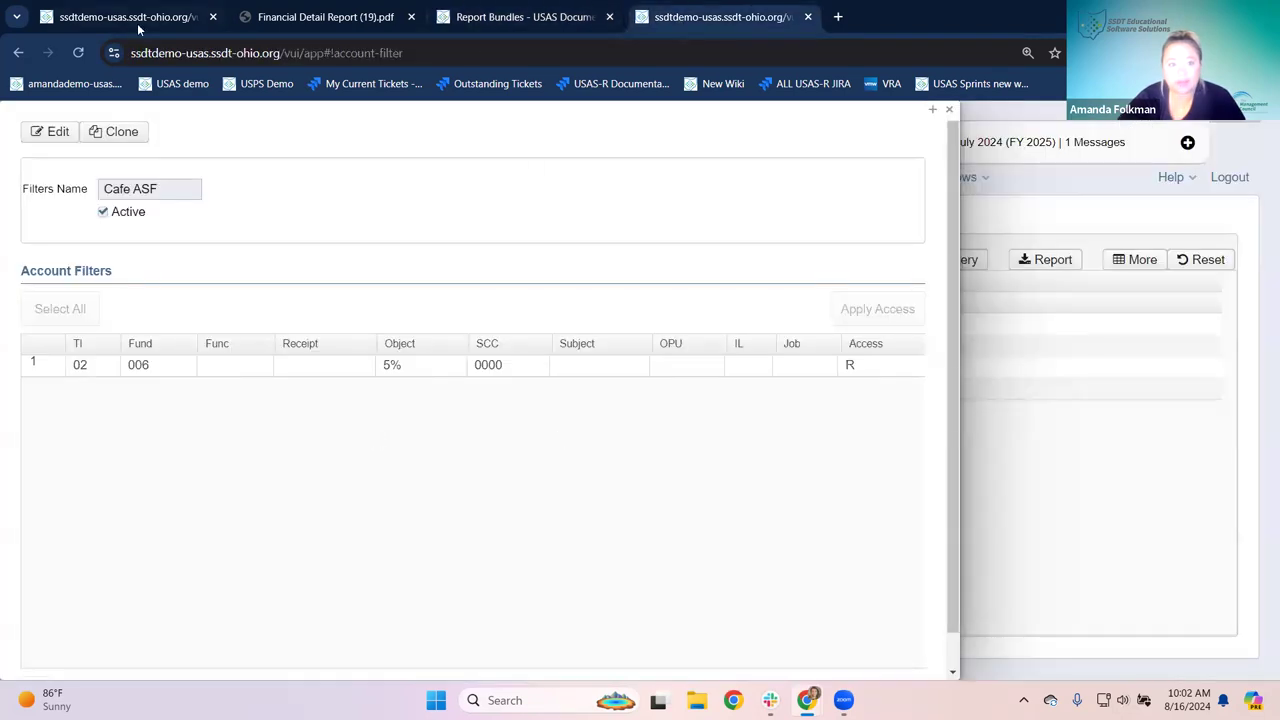
{"action": "left_click", "coordinate": [137, 23]}
{"action": "left_click", "coordinate": [863, 353]}
{"action": "left_click", "coordinate": [694, 350]}
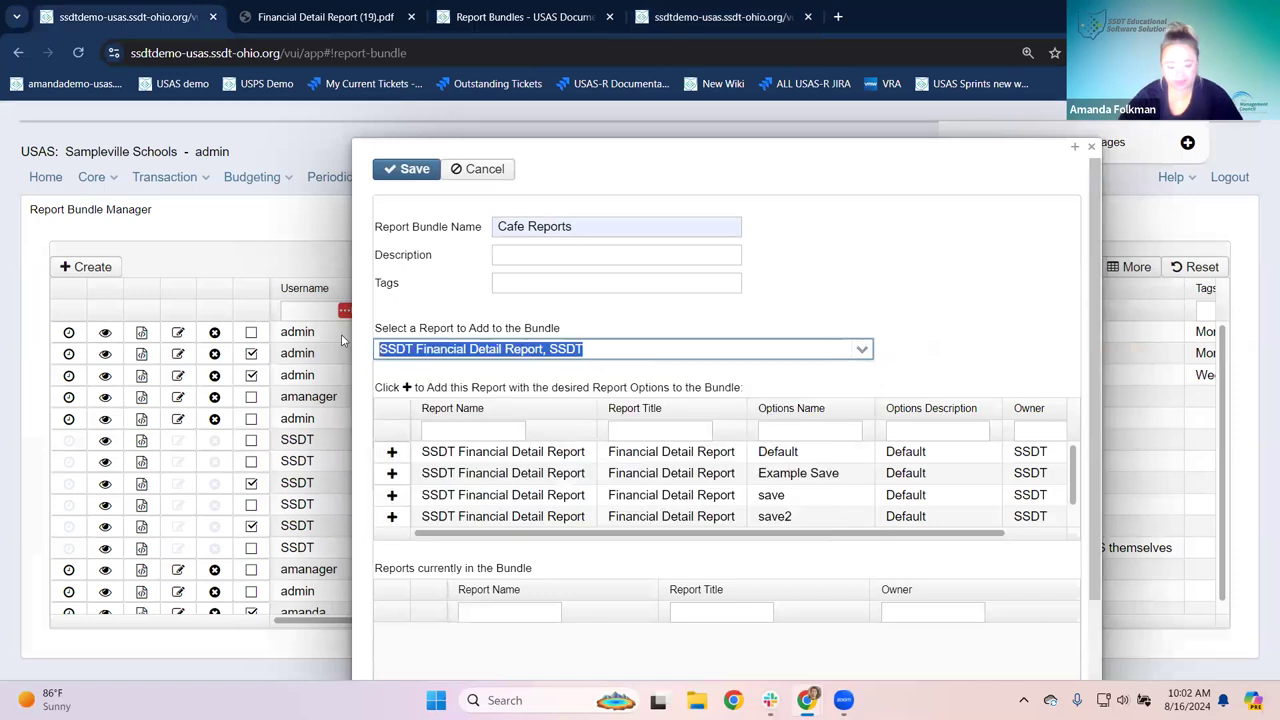
{"action": "type", "text": "Budget summma"}
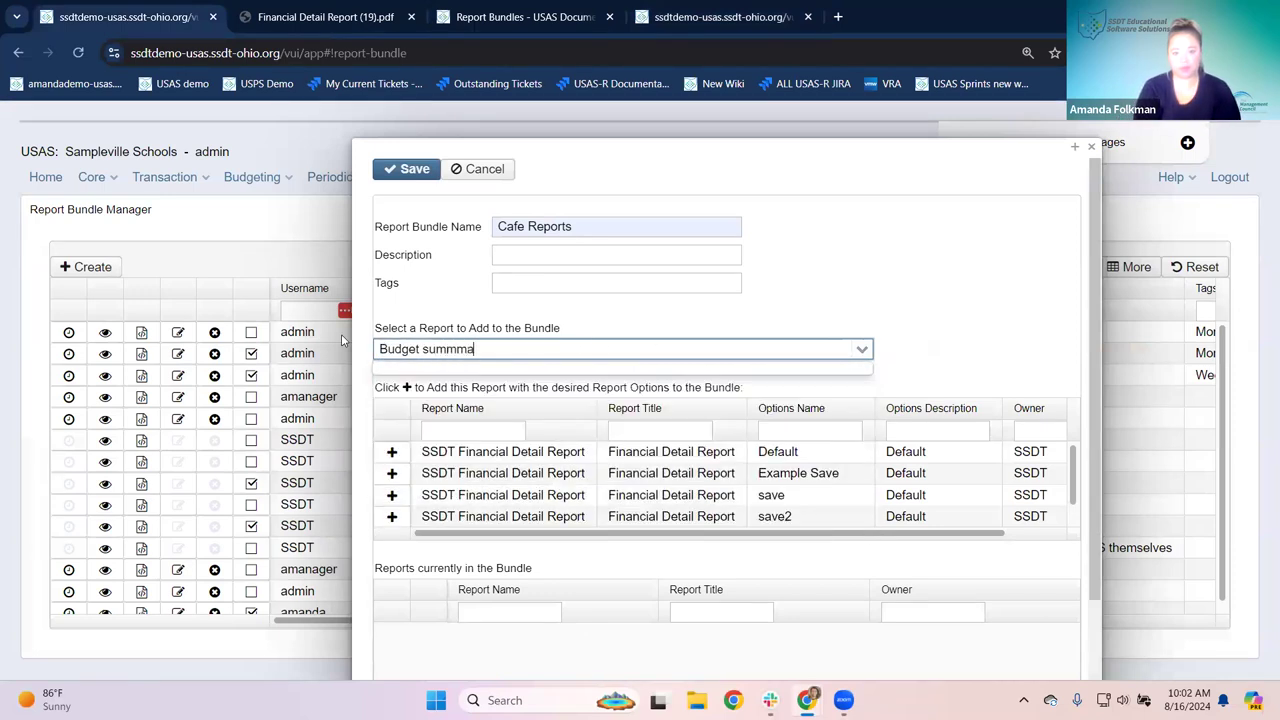
{"action": "key", "text": "BackSpace"}
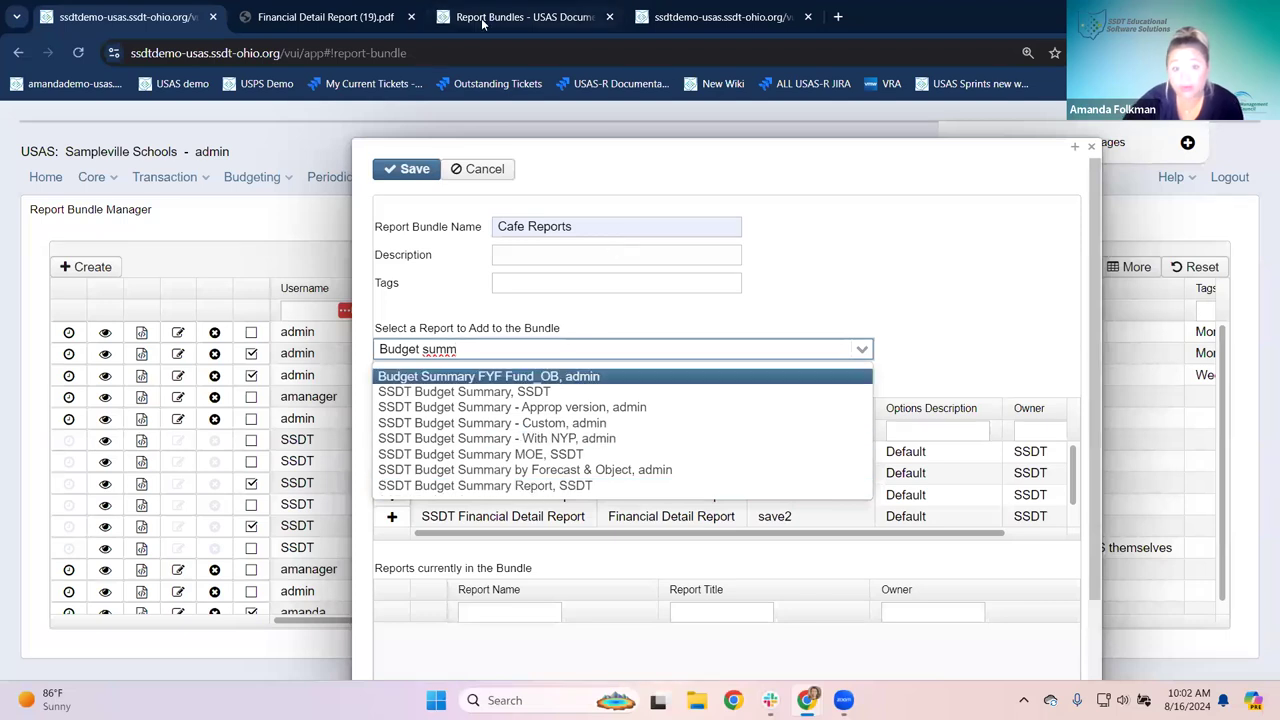
{"action": "left_click", "coordinate": [518, 17]}
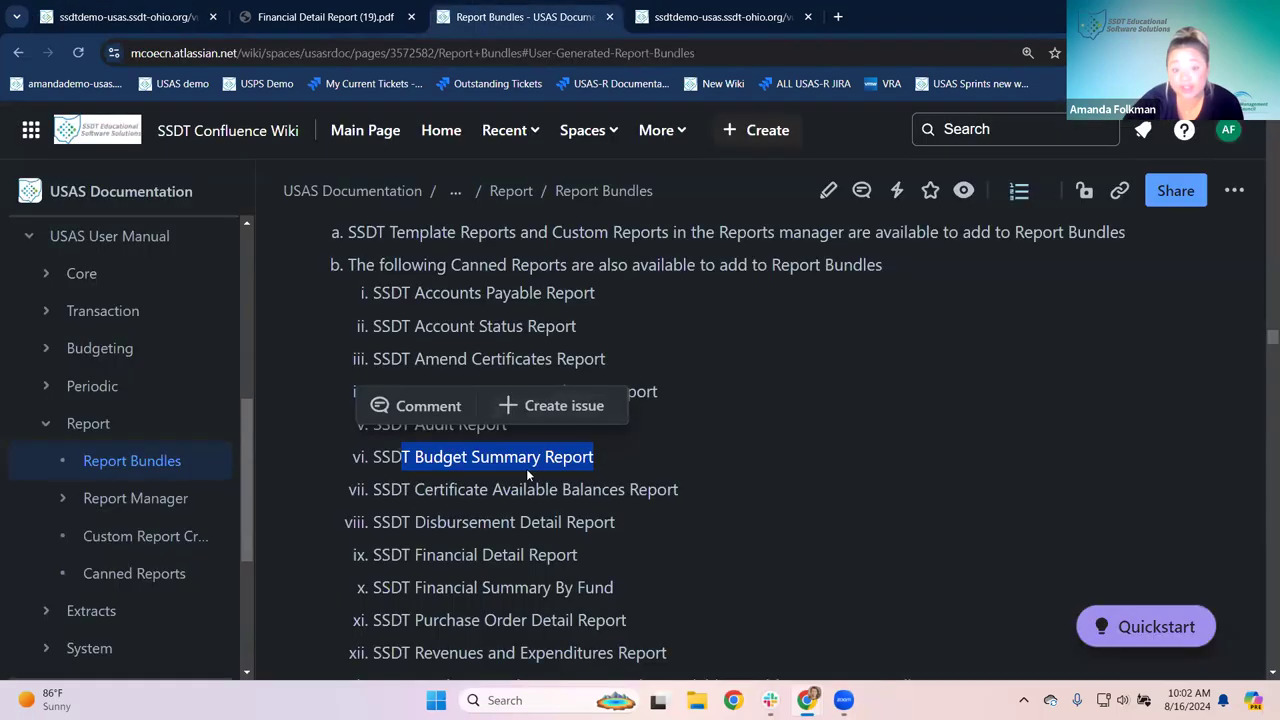
{"action": "left_click", "coordinate": [150, 17]}
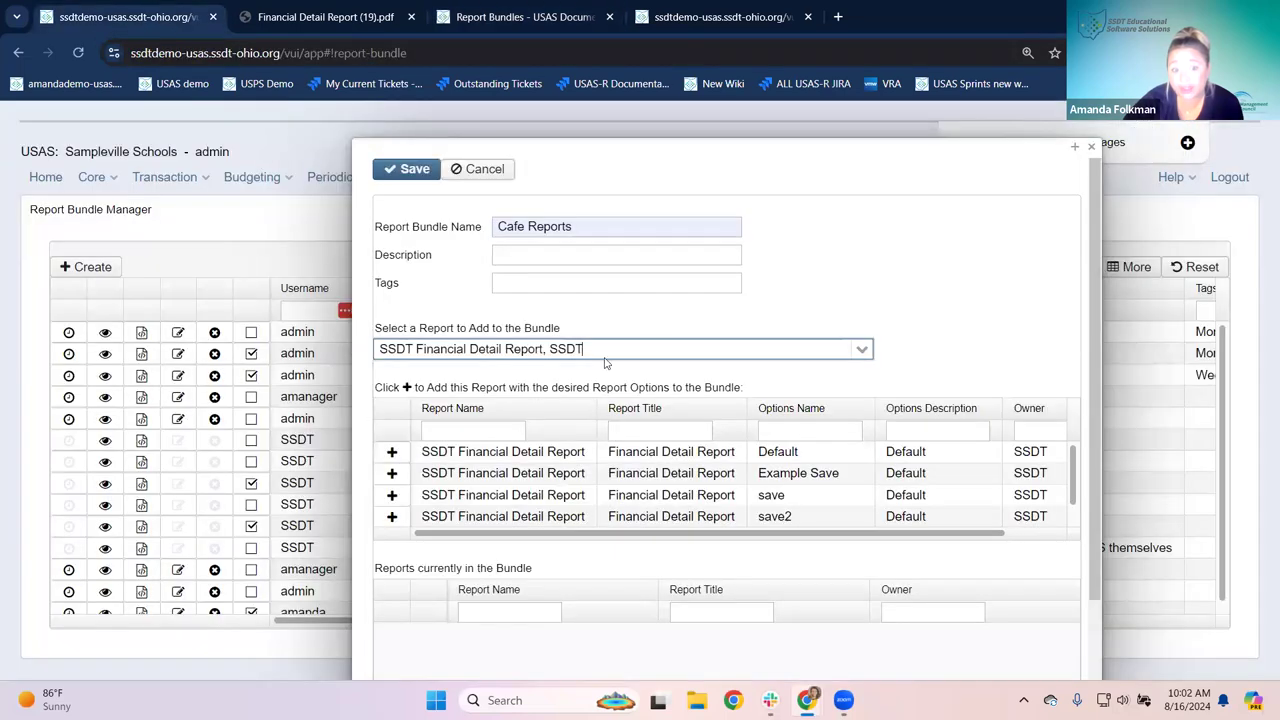
Step: Add SSDT Budget Summary Report to the Cafe Reports bundle
{"action": "left_click_drag", "start_coordinate": [651, 341], "coordinate": [203, 330]}
{"action": "type", "text": "Bu"}
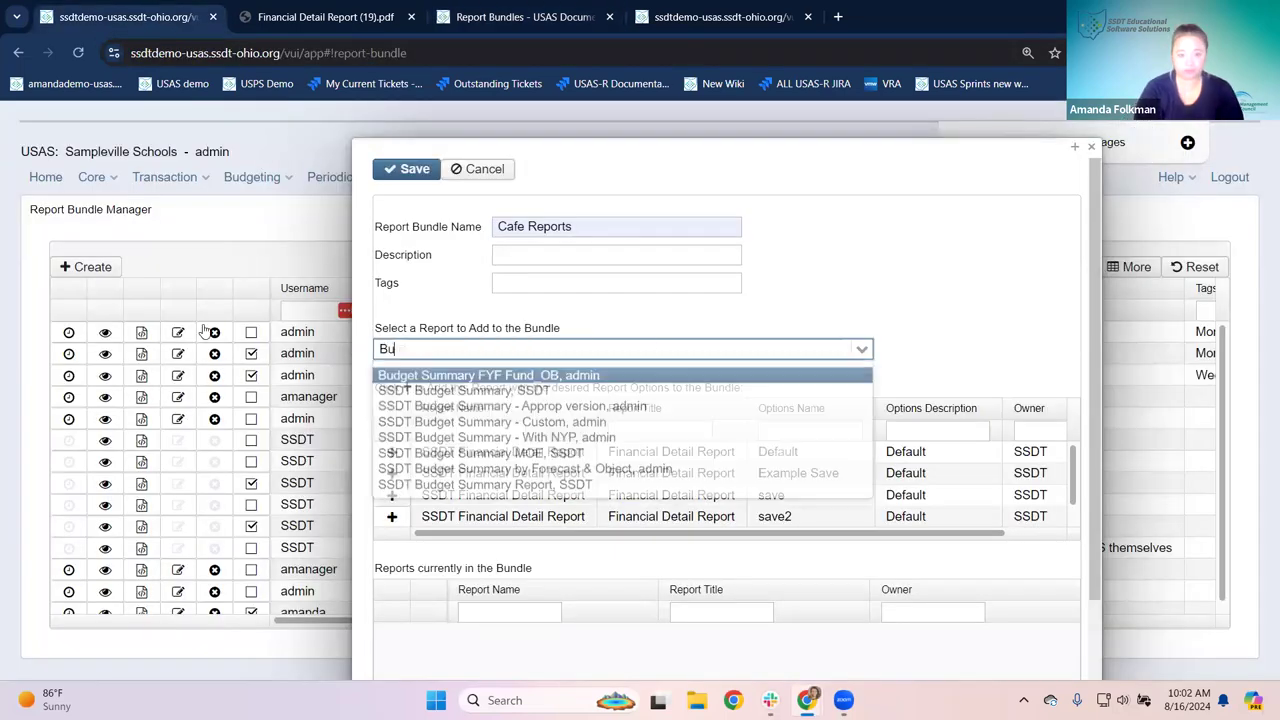
{"action": "type", "text": "dget summary repor"}
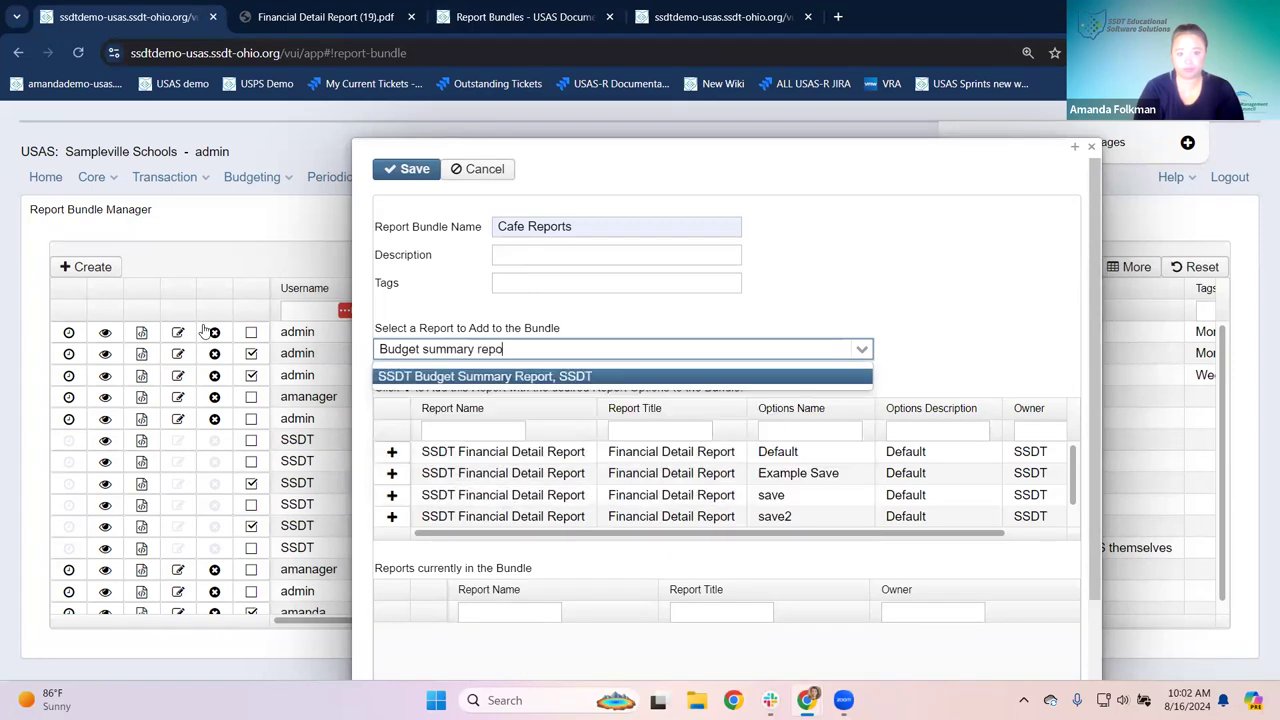
{"action": "left_click", "coordinate": [392, 377]}
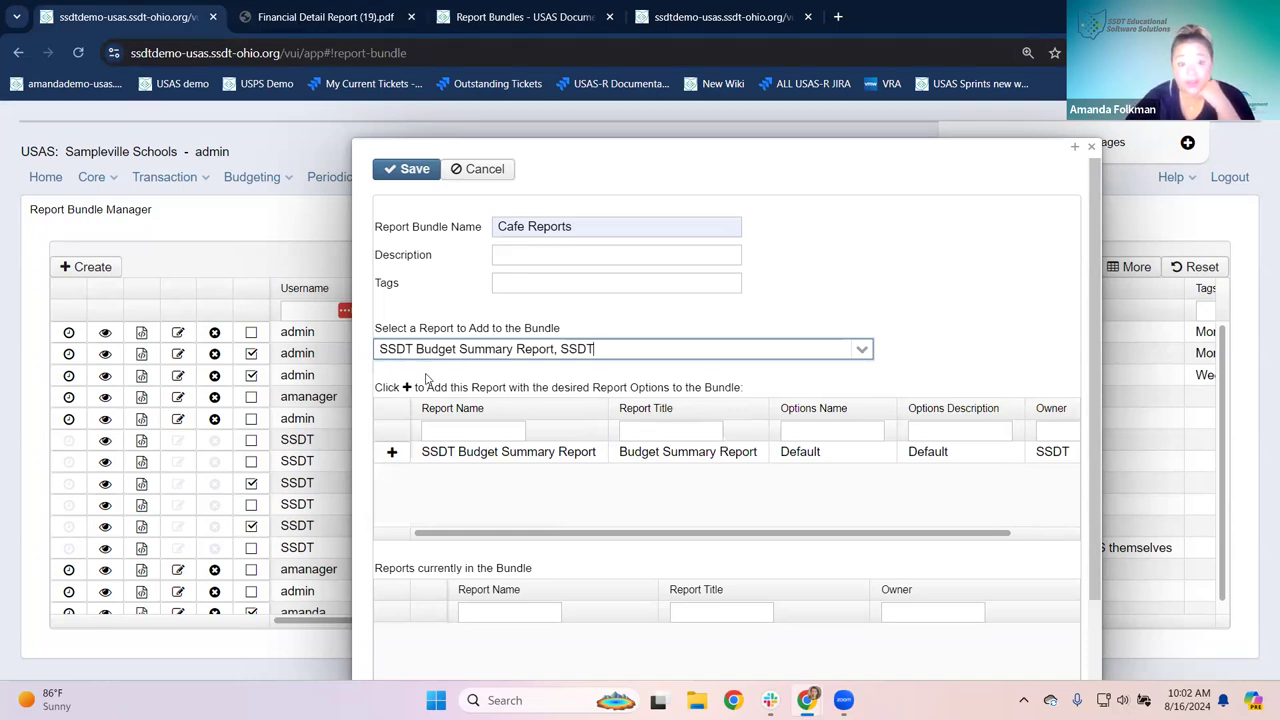
{"action": "left_click", "coordinate": [396, 458]}
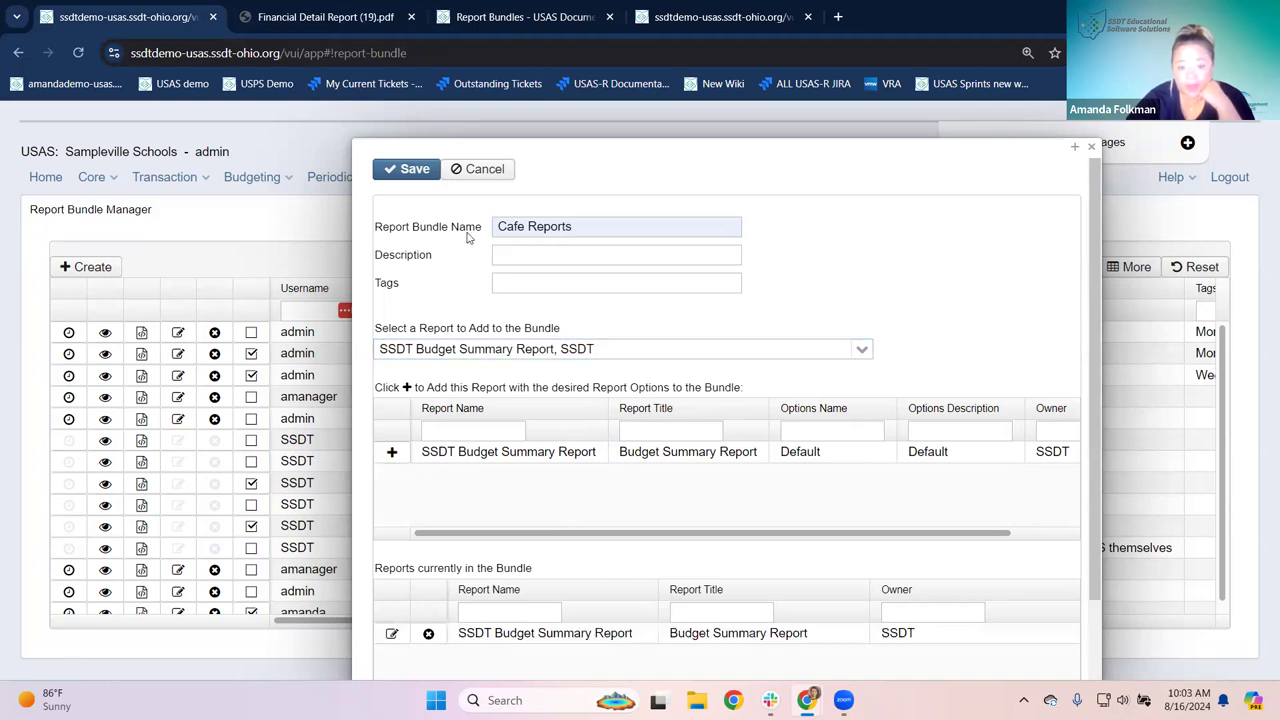
Step: Add SSDT Purchase Order Detail to the bundle as well
{"action": "left_click_drag", "start_coordinate": [666, 348], "coordinate": [380, 342]}
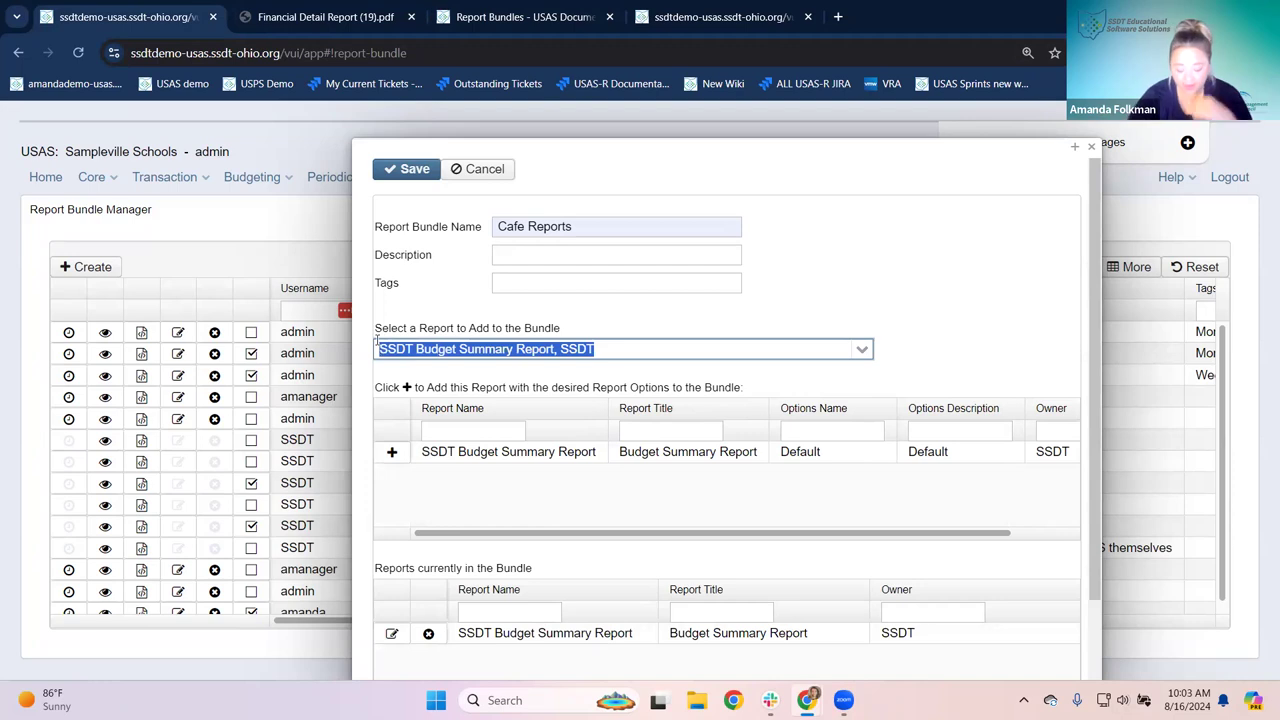
{"action": "type", "text": "Purchase"}
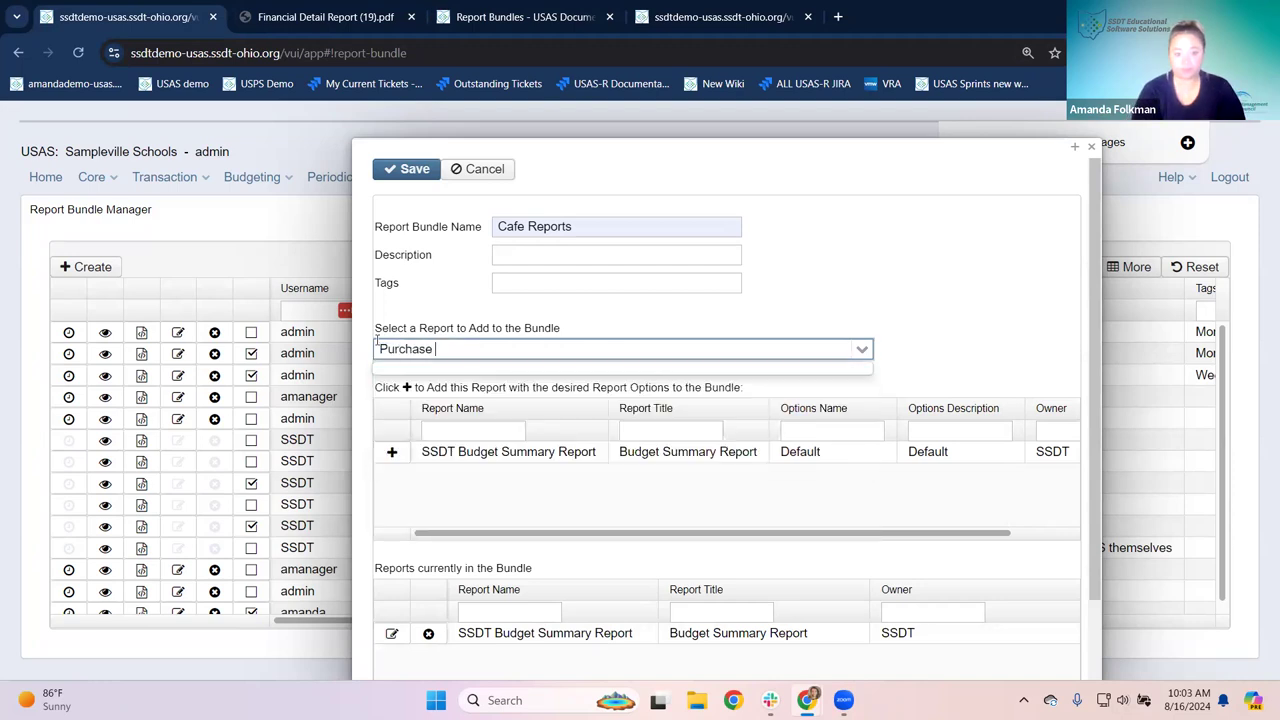
{"action": "type", "text": " Order"}
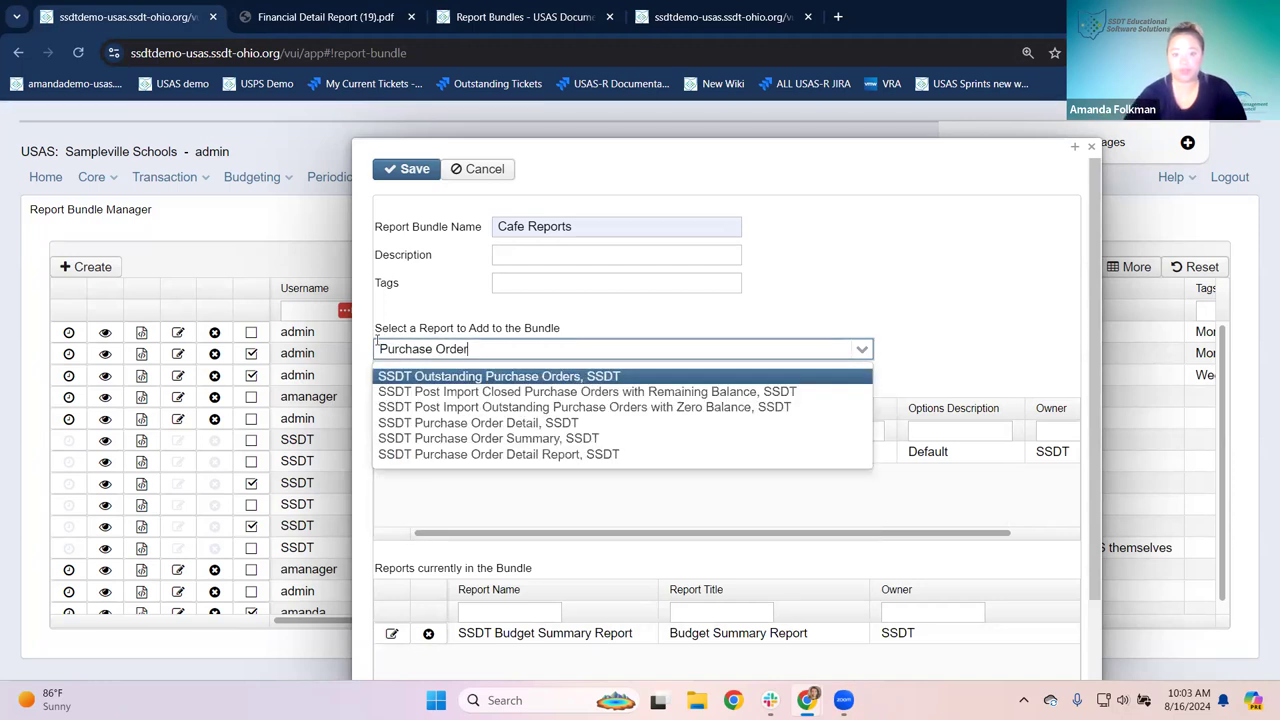
{"action": "left_click", "coordinate": [433, 423]}
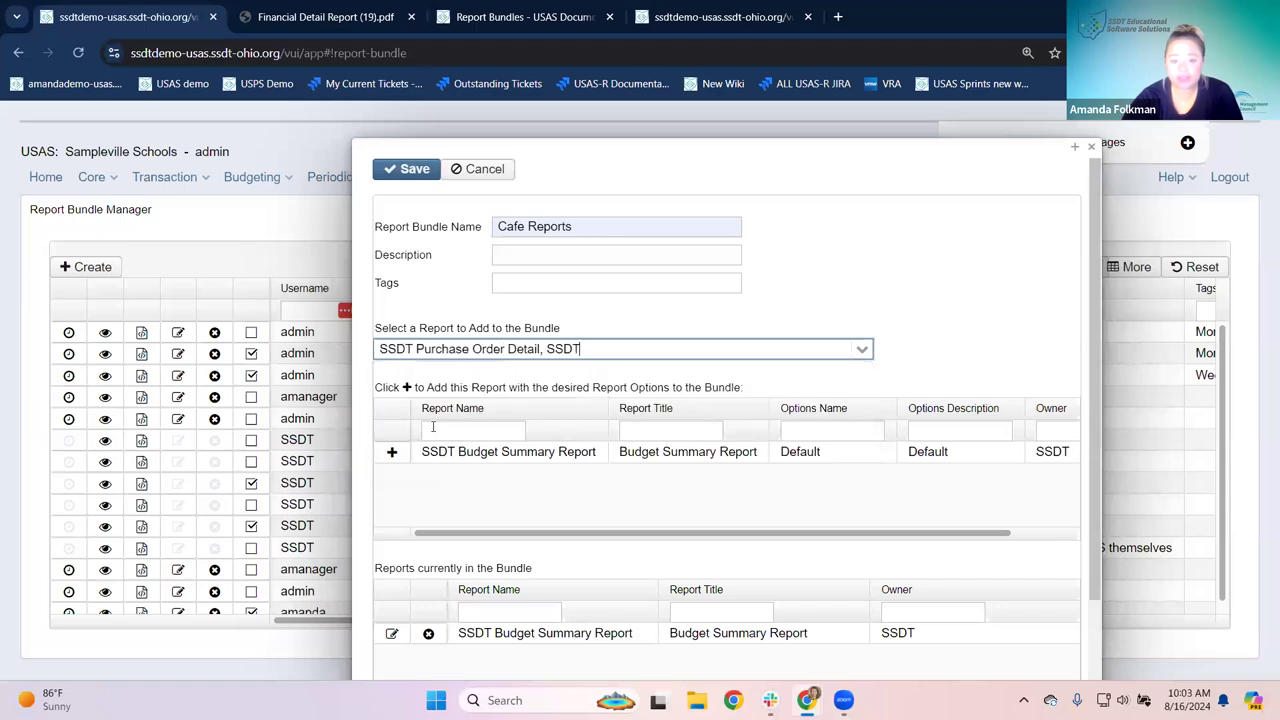
{"action": "left_click", "coordinate": [392, 453]}
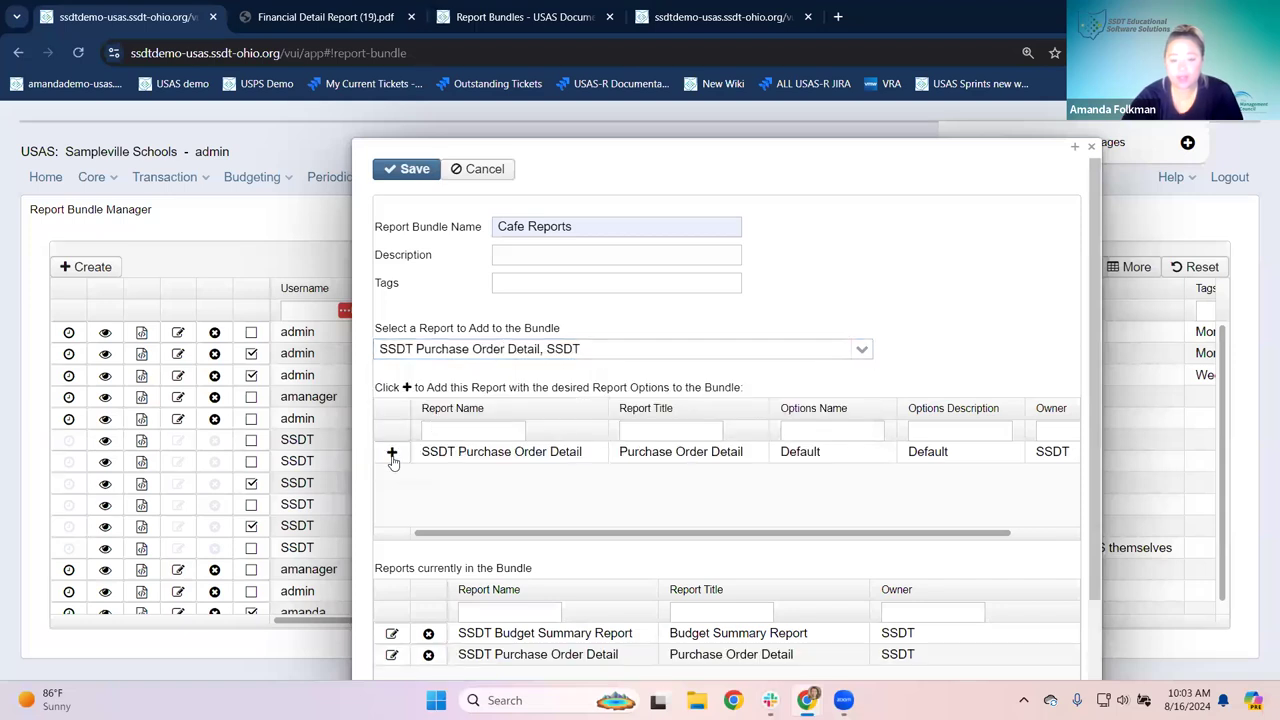
{"action": "scroll", "coordinate": [392, 460], "scroll_direction": "down", "scroll_amount": 3}
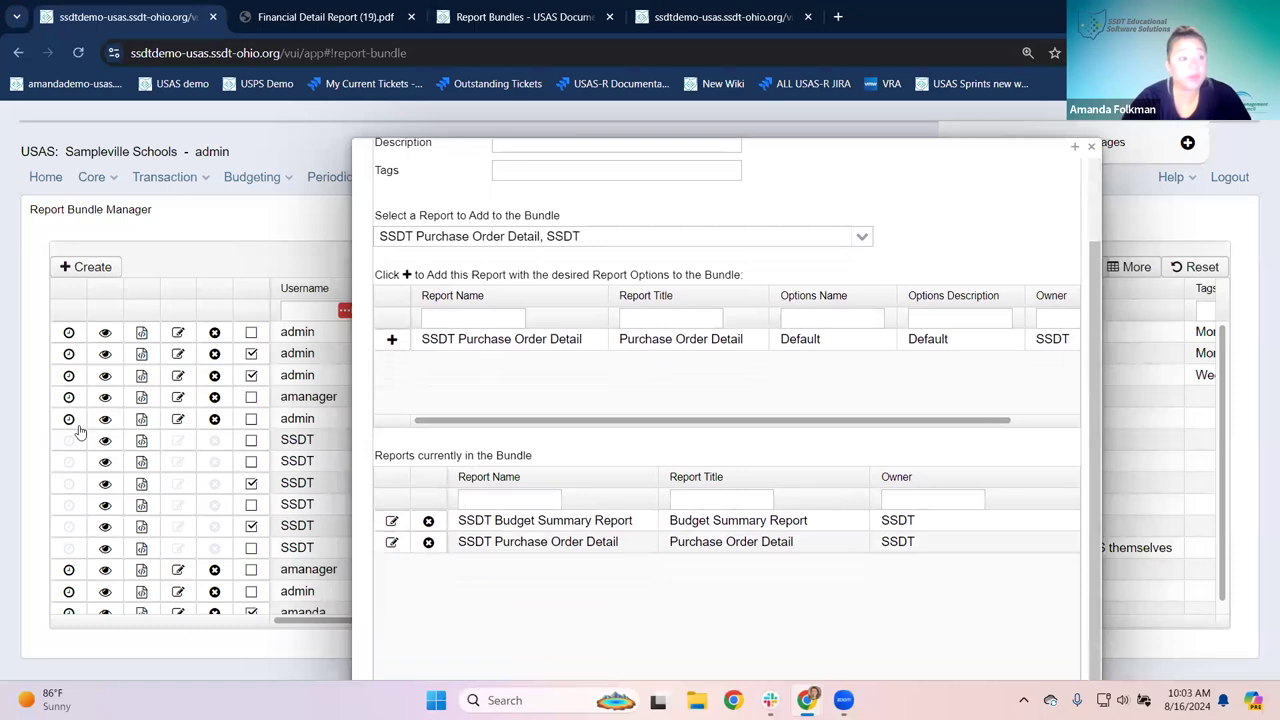
Step: Set the bundled Budget Summary Report's filter to Cafe ASF and keep its options
{"action": "left_click", "coordinate": [391, 524]}
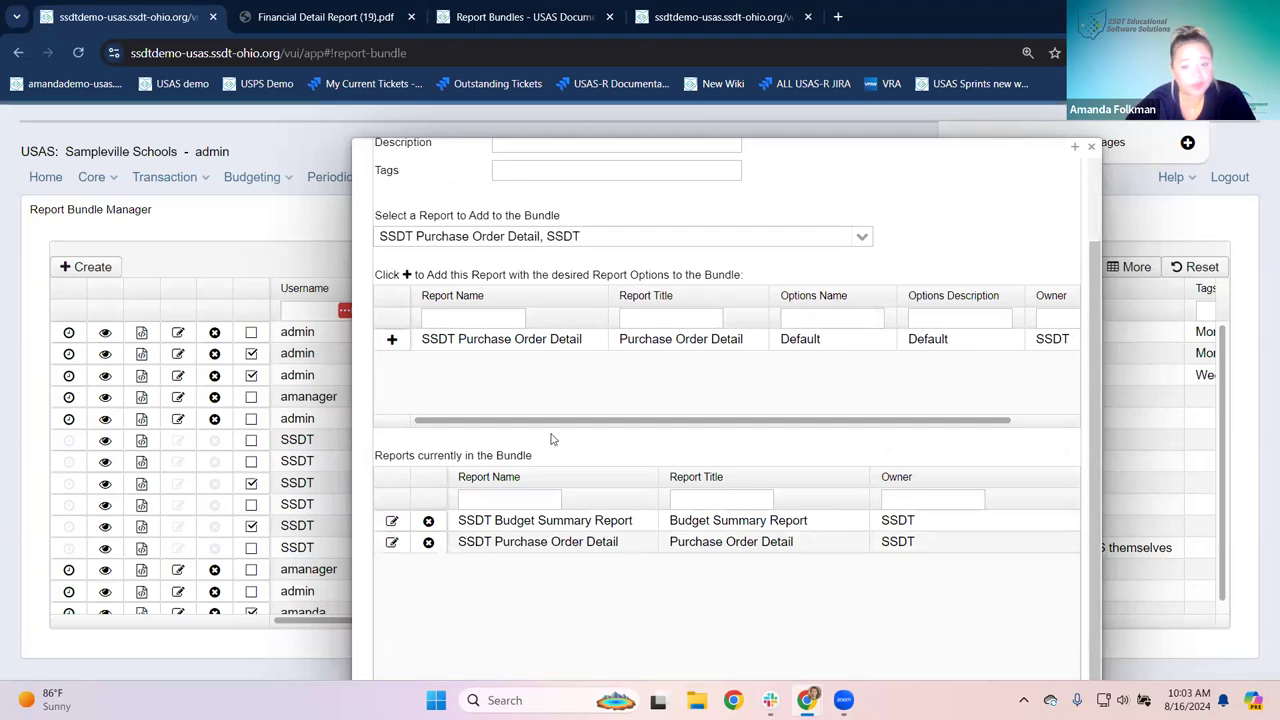
{"action": "scroll", "coordinate": [640, 370], "scroll_direction": "up", "scroll_amount": 2}
{"action": "scroll", "coordinate": [637, 373], "scroll_direction": "down", "scroll_amount": 1}
{"action": "scroll", "coordinate": [637, 373], "scroll_direction": "up", "scroll_amount": 1}
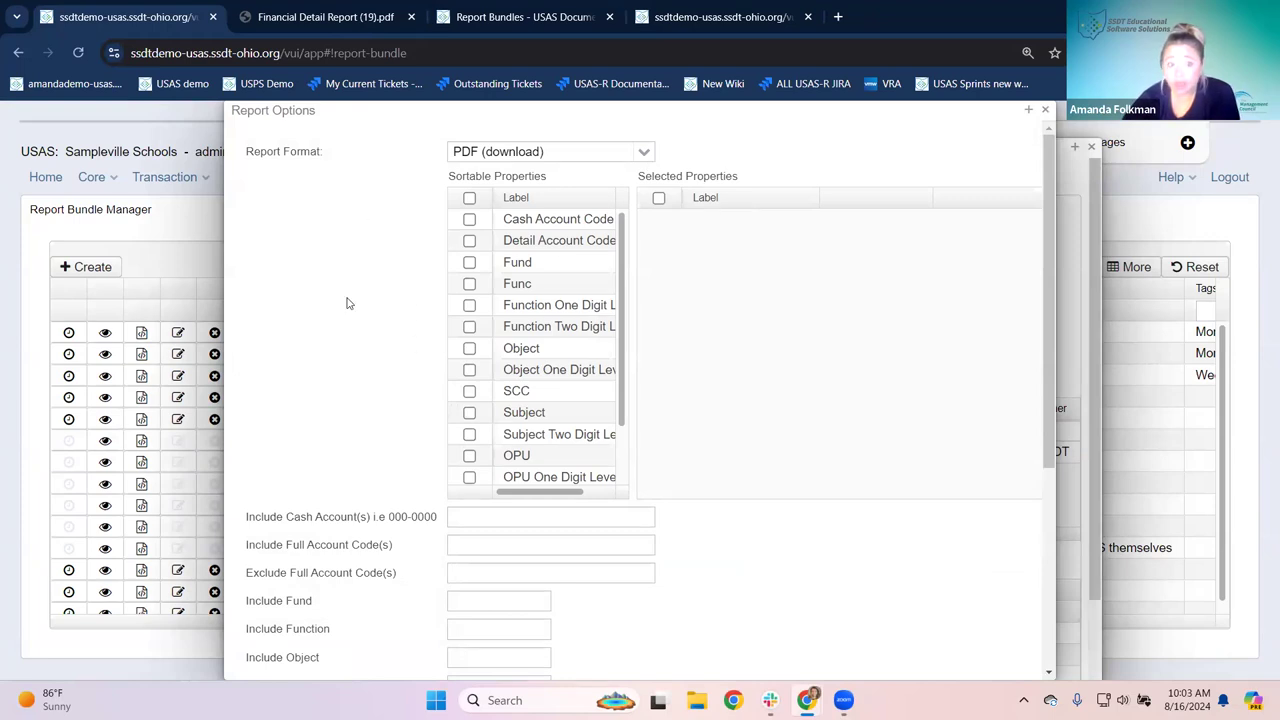
{"action": "scroll", "coordinate": [432, 370], "scroll_direction": "down", "scroll_amount": 2}
{"action": "scroll", "coordinate": [446, 478], "scroll_direction": "down", "scroll_amount": 2}
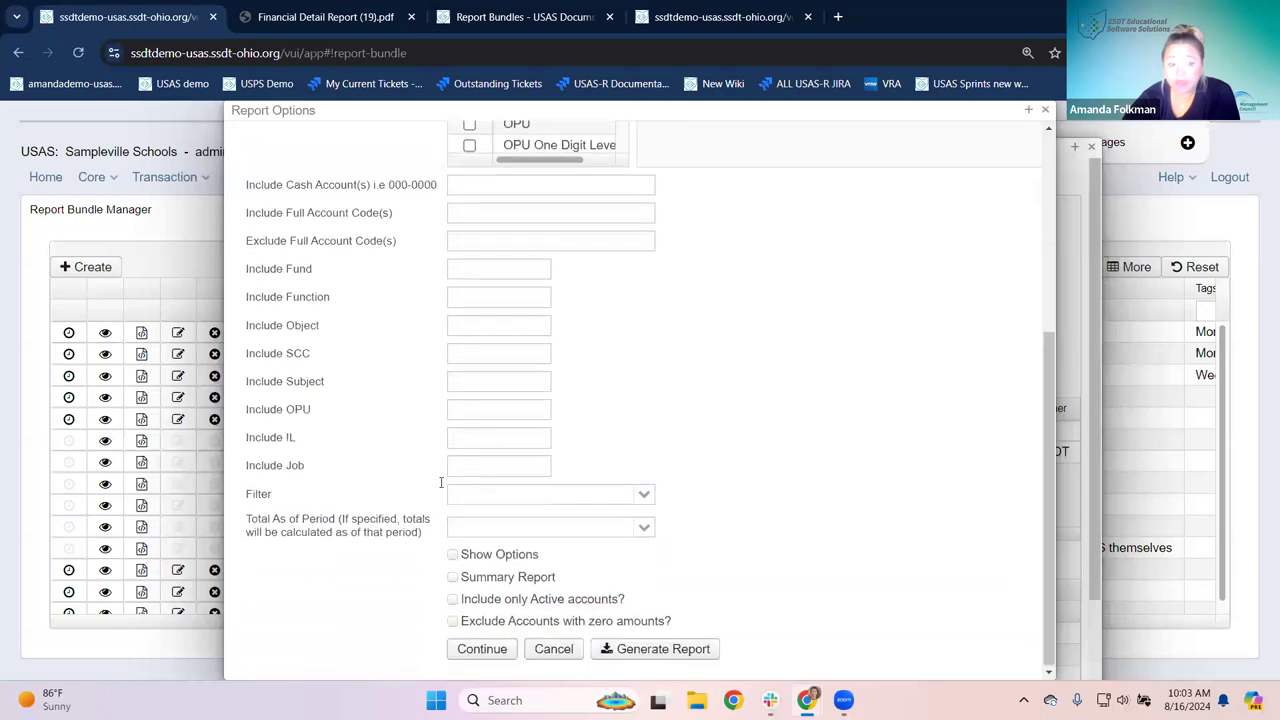
{"action": "left_click", "coordinate": [608, 497]}
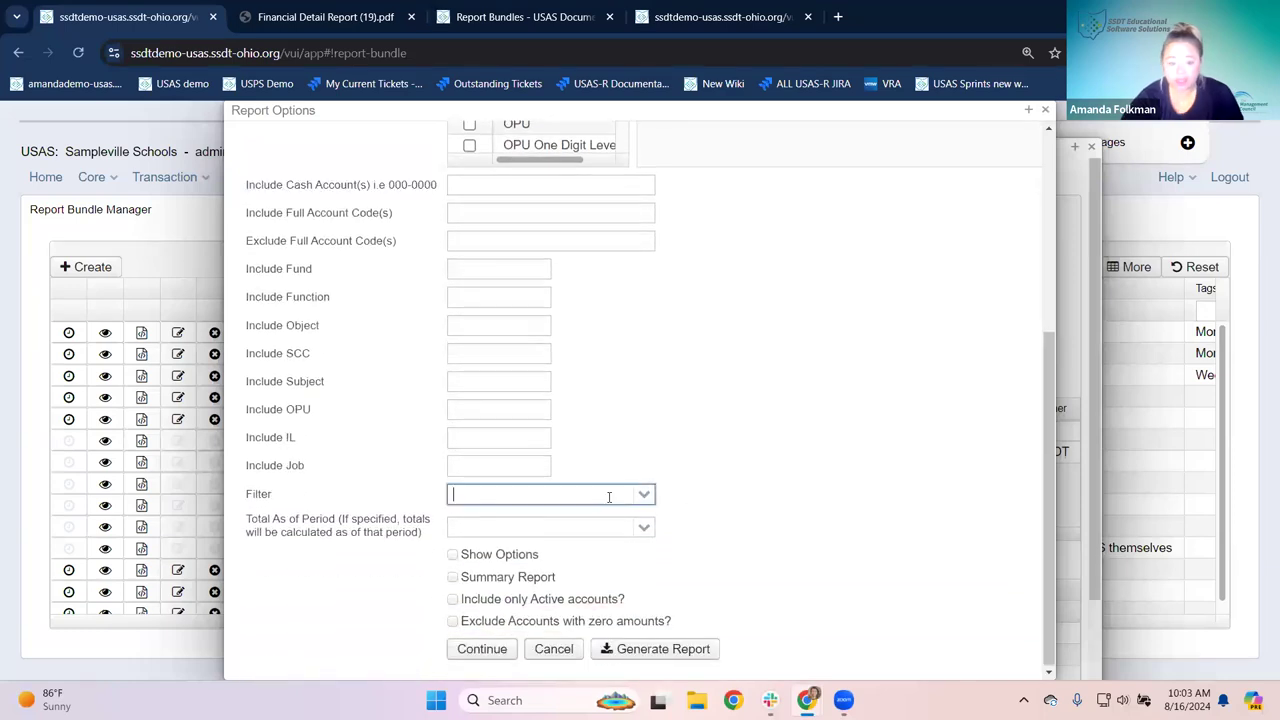
{"action": "type", "text": "caf"}
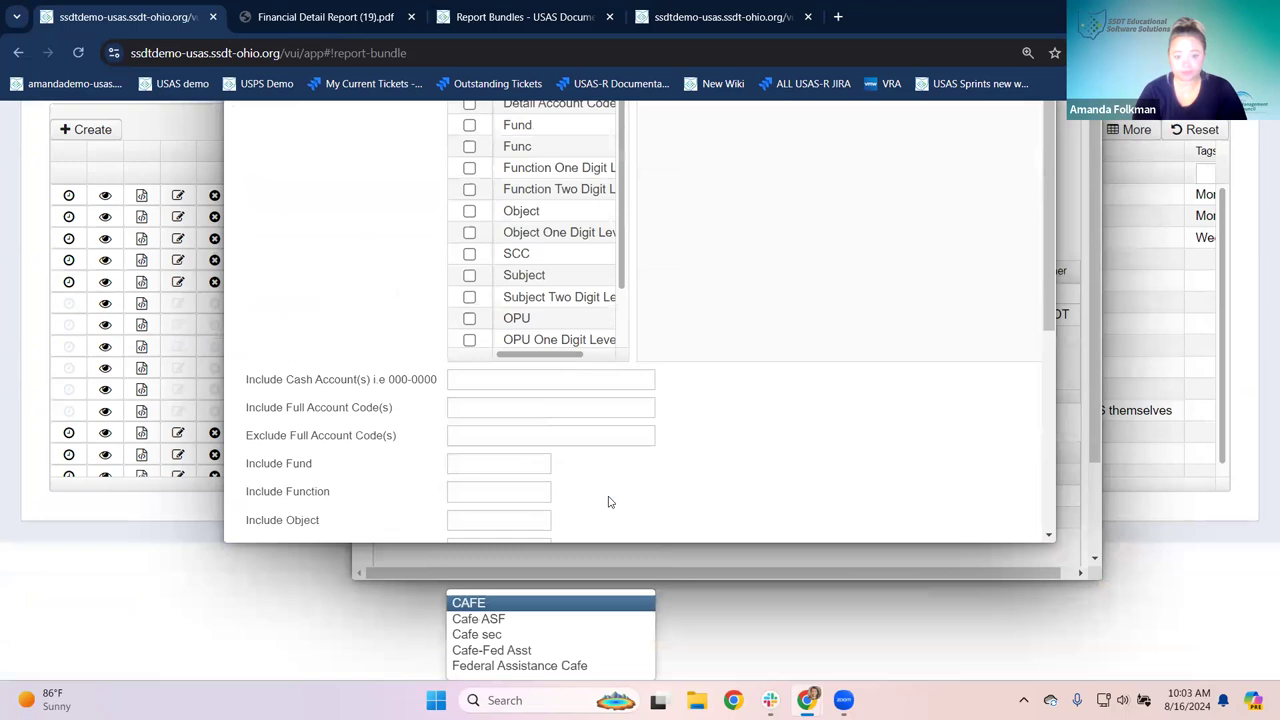
{"action": "left_click", "coordinate": [498, 620]}
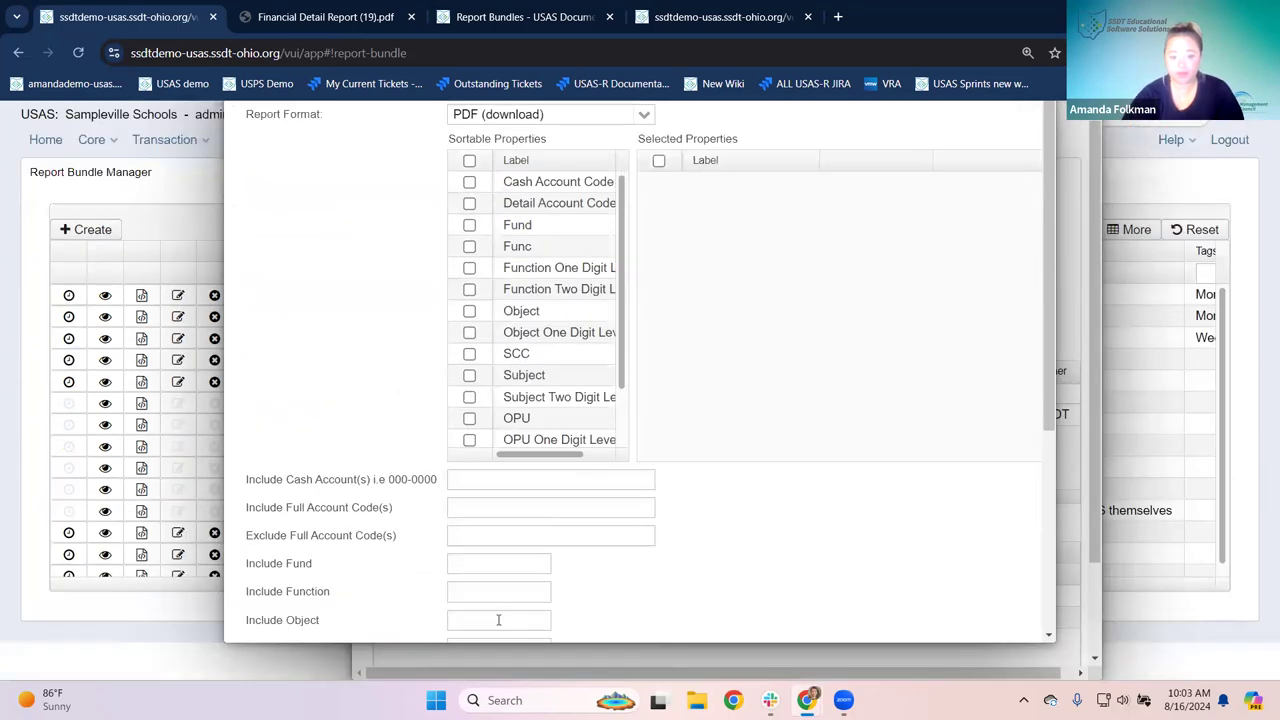
{"action": "scroll", "coordinate": [731, 558], "scroll_direction": "down", "scroll_amount": 3}
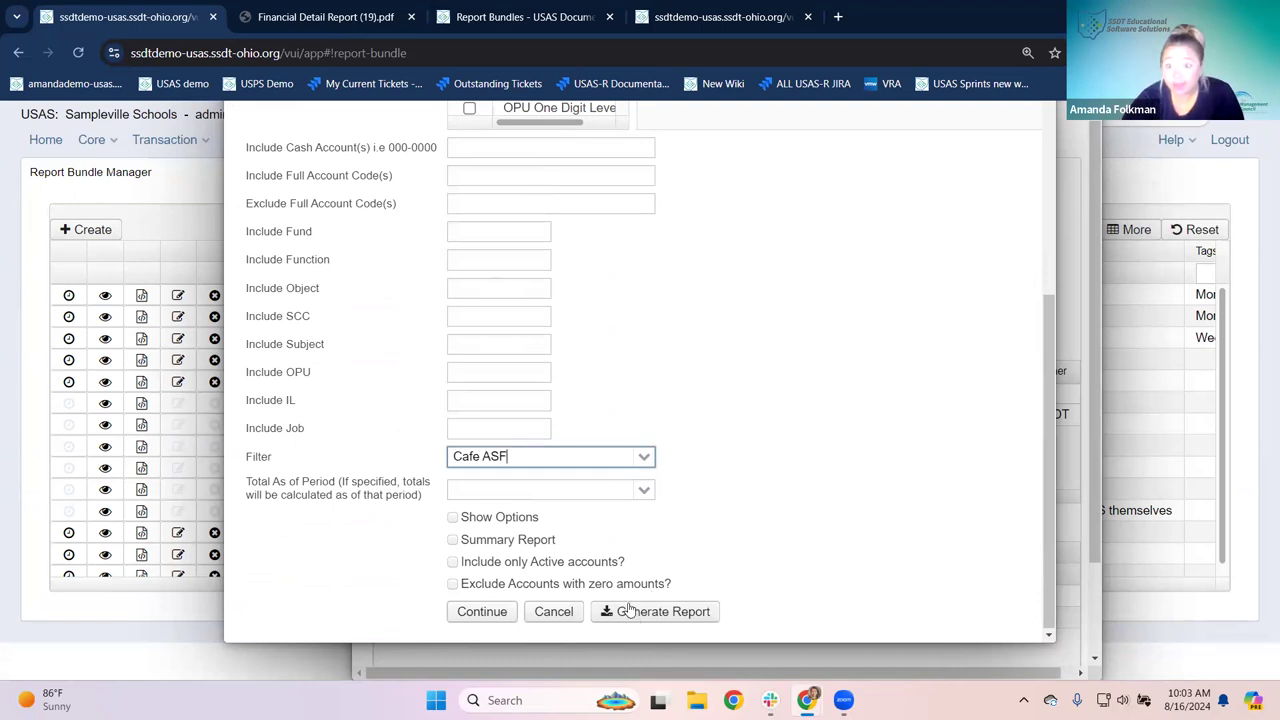
{"action": "left_click", "coordinate": [475, 612]}
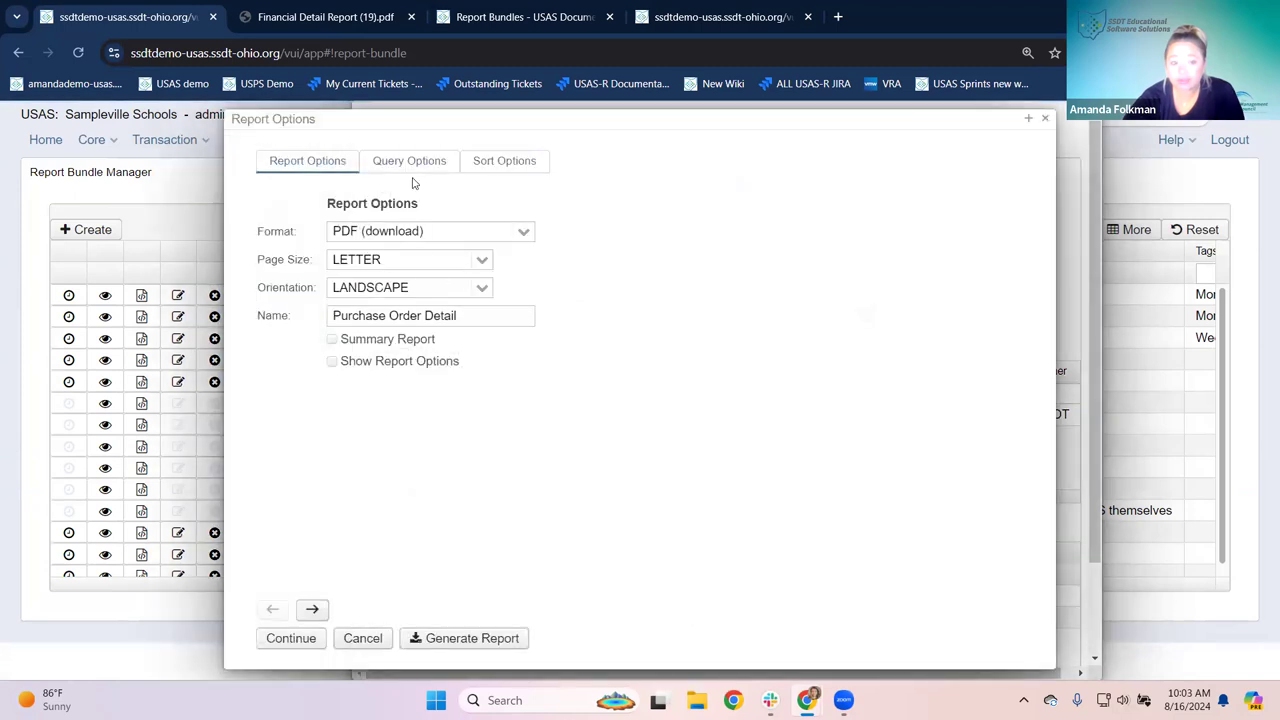
Step: Review the Purchase Order Detail query options, then close its options
{"action": "left_click", "coordinate": [413, 170]}
{"action": "left_click", "coordinate": [315, 170]}
{"action": "left_click", "coordinate": [291, 638]}
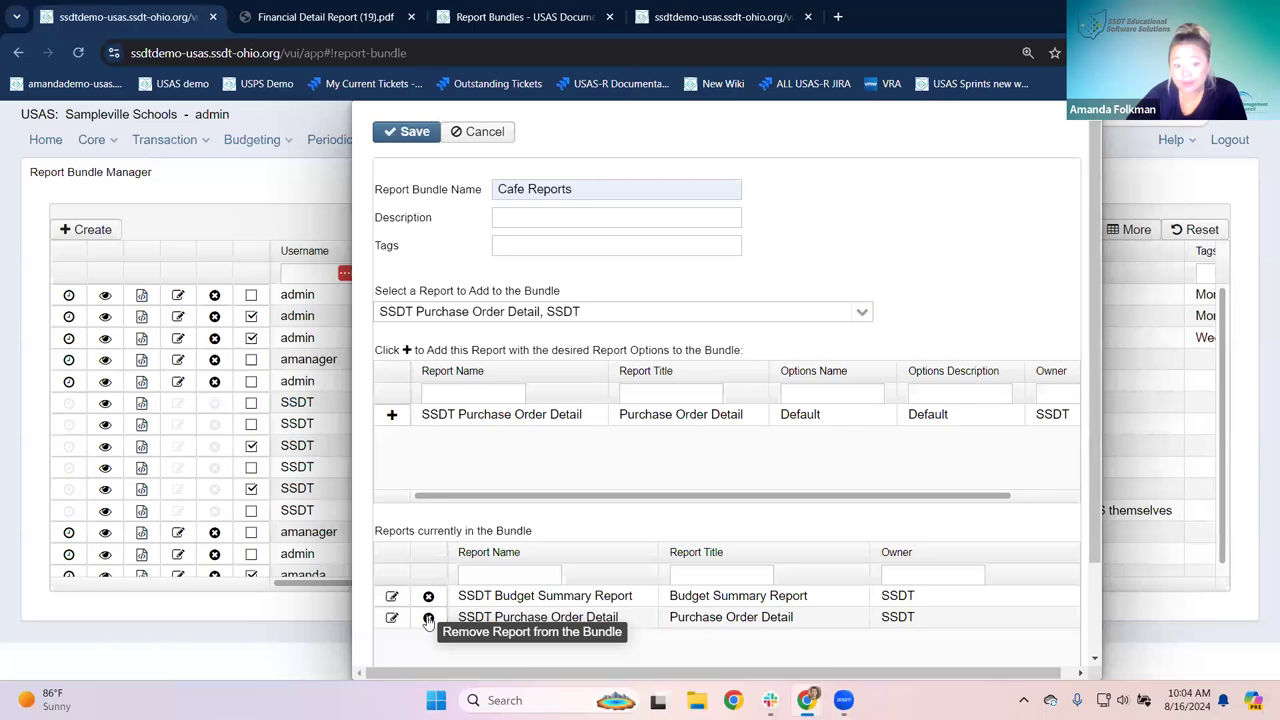
Step: Replace SSDT Purchase Order Detail in the bundle with SSDT Purchase Order Detail Report
{"action": "left_click", "coordinate": [428, 619]}
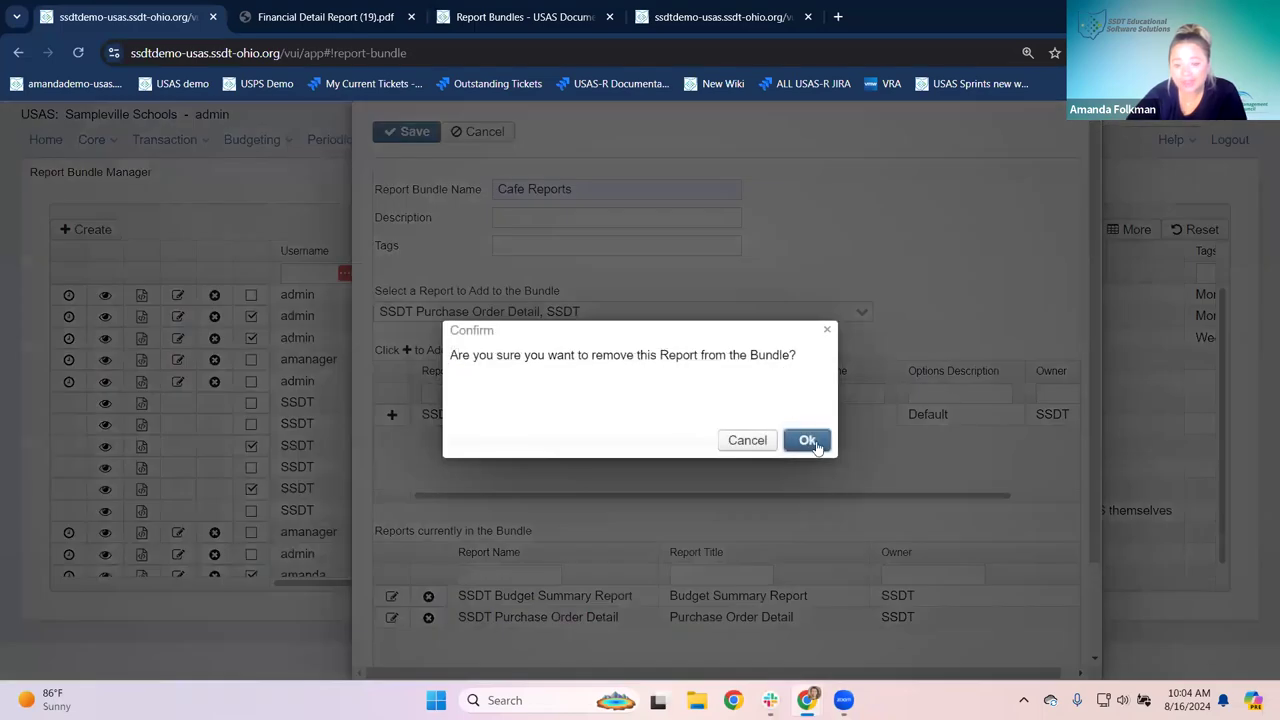
{"action": "left_click", "coordinate": [810, 443]}
{"action": "left_click_drag", "start_coordinate": [655, 311], "coordinate": [236, 307]}
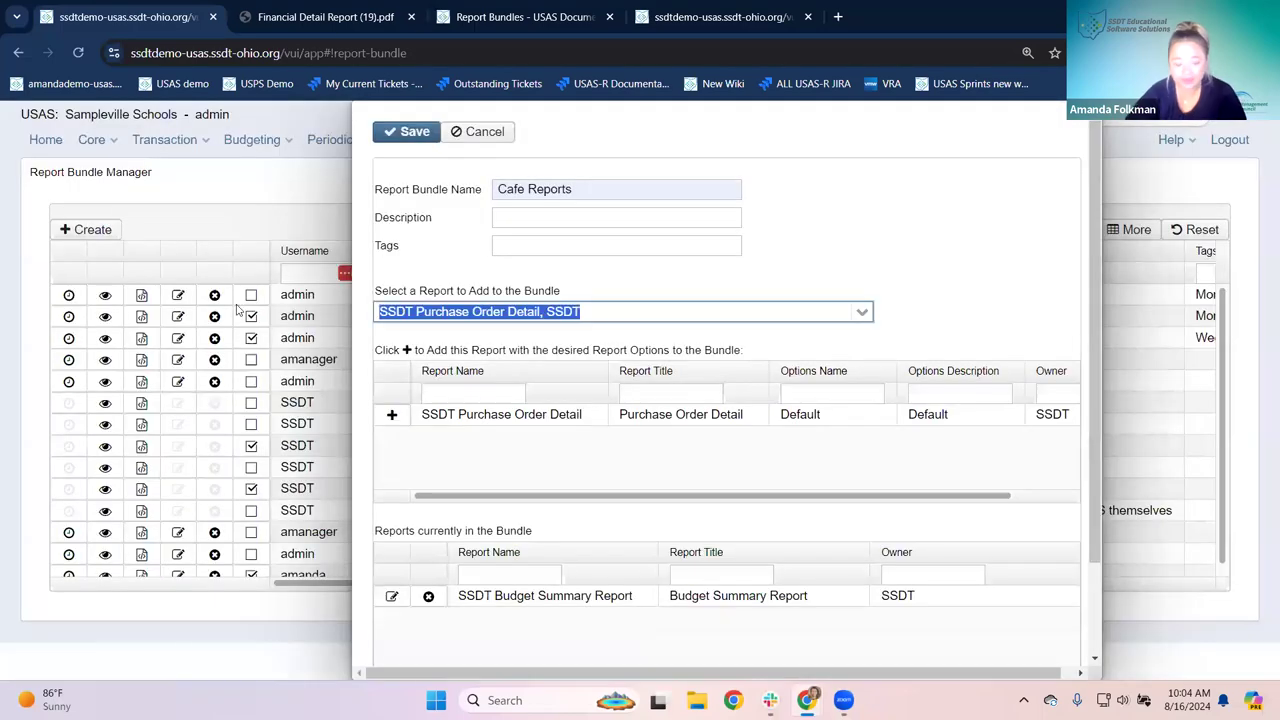
{"action": "type", "text": "Purchase or"}
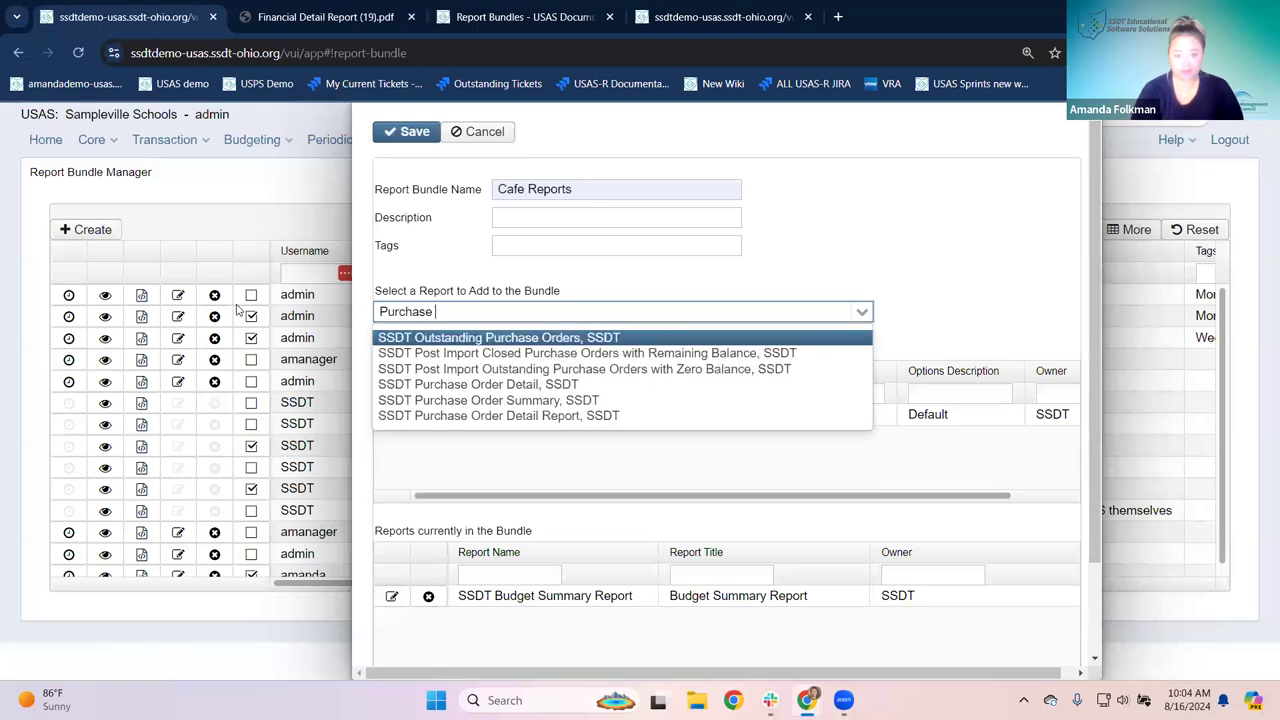
{"action": "left_click", "coordinate": [476, 418]}
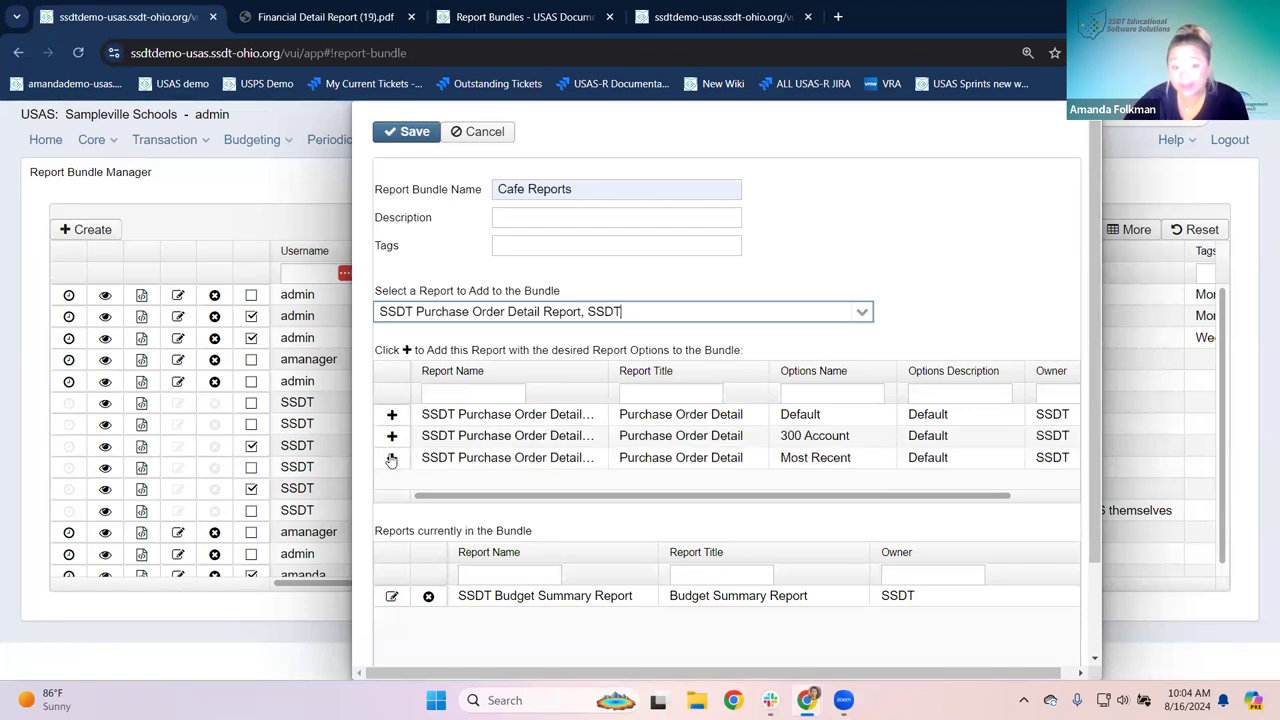
{"action": "left_click", "coordinate": [391, 458]}
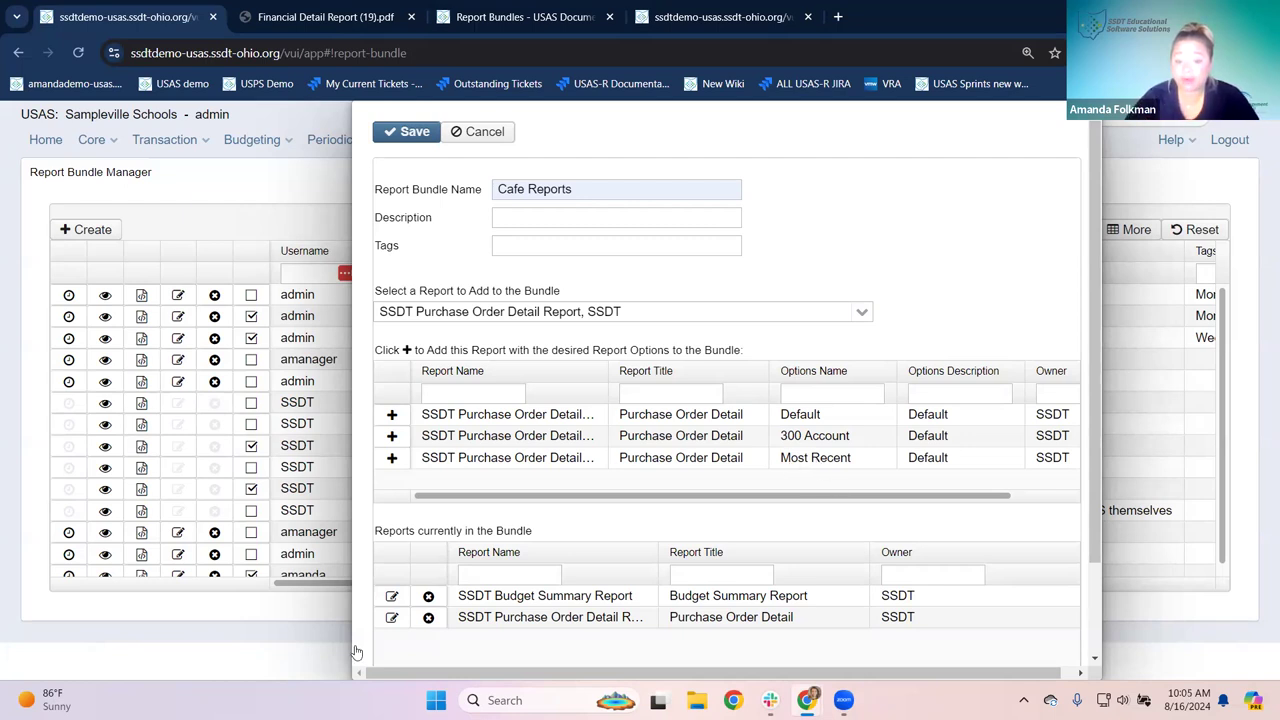
Step: Give the bundled Purchase Order Detail Report the Cafe ASF filter with Show Options on
{"action": "left_click", "coordinate": [392, 618]}
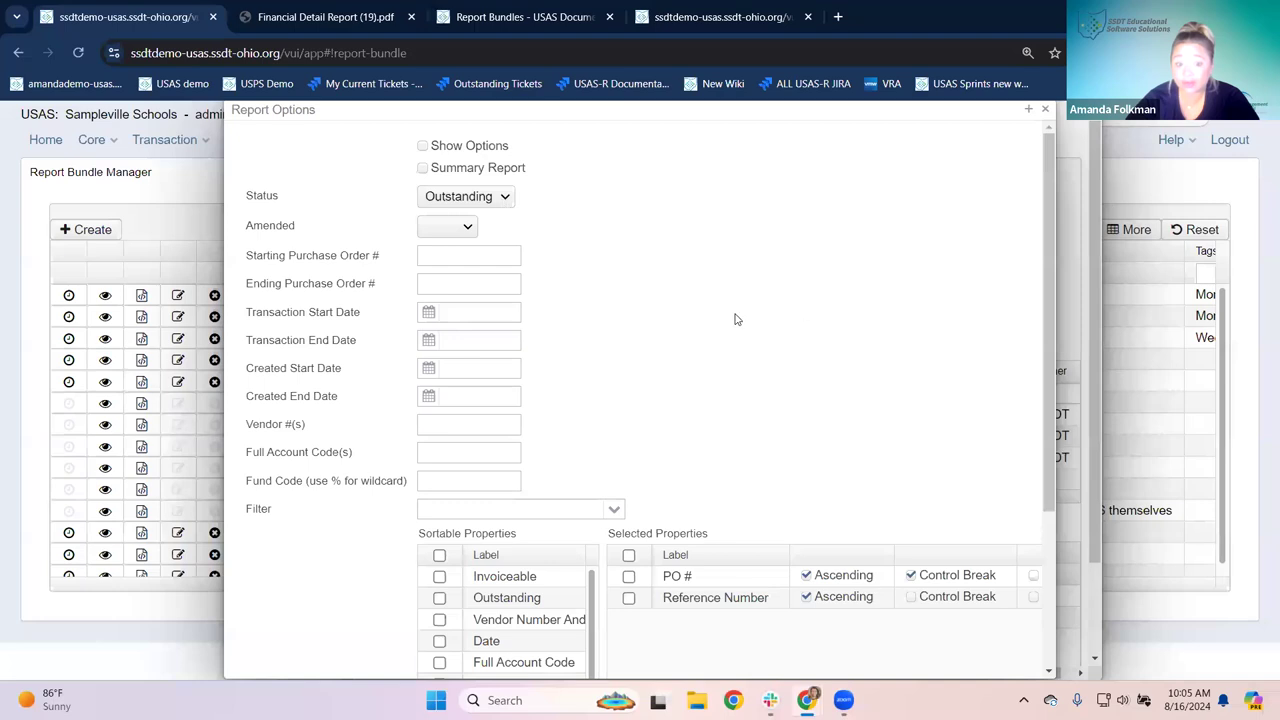
{"action": "scroll", "coordinate": [735, 319], "scroll_direction": "down", "scroll_amount": 2}
{"action": "scroll", "coordinate": [735, 319], "scroll_direction": "up", "scroll_amount": 3}
{"action": "left_click", "coordinate": [619, 512]}
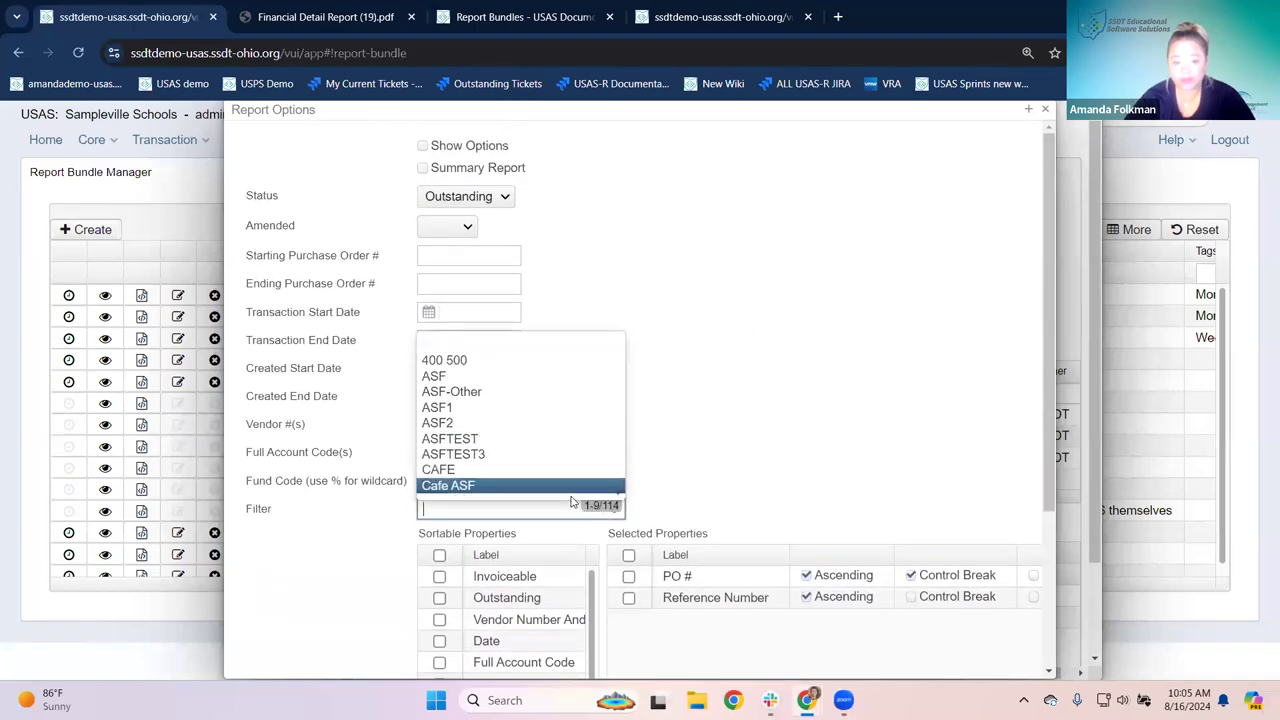
{"action": "left_click", "coordinate": [561, 487]}
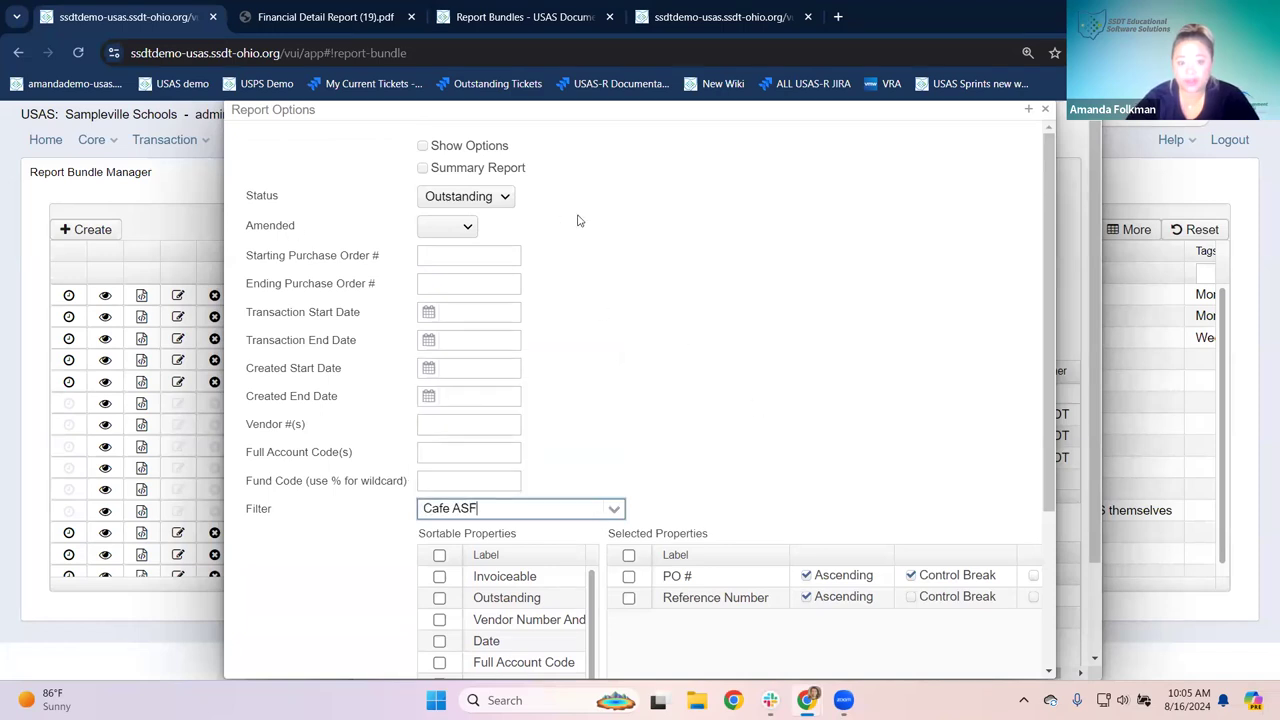
{"action": "left_click", "coordinate": [422, 146]}
{"action": "scroll", "coordinate": [634, 311], "scroll_direction": "down", "scroll_amount": 2}
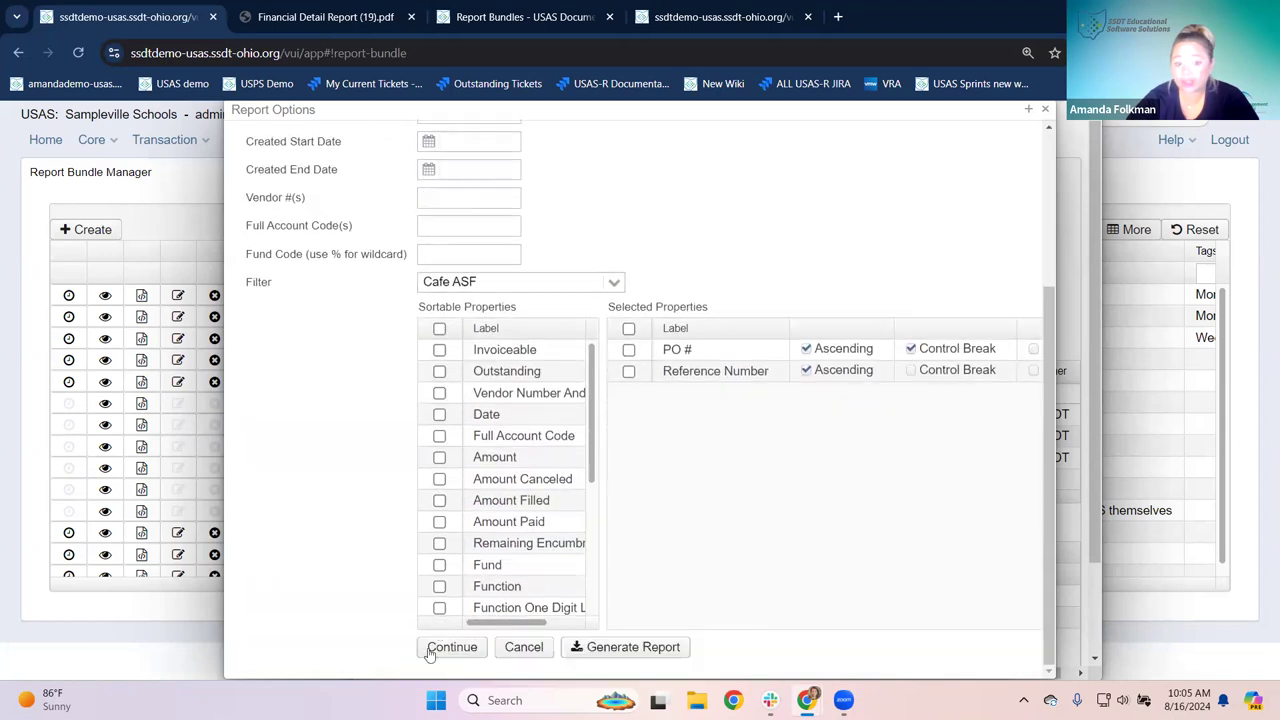
{"action": "scroll", "coordinate": [450, 484], "scroll_direction": "down", "scroll_amount": 1}
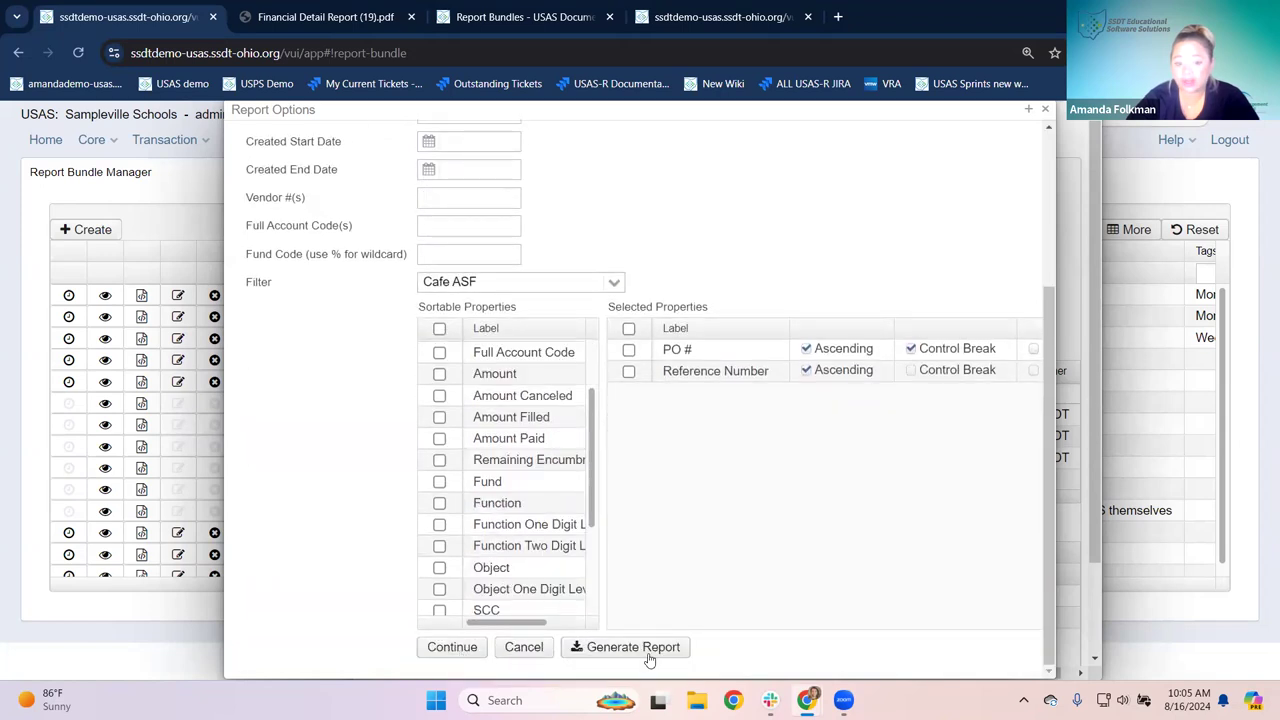
{"action": "left_click", "coordinate": [466, 648]}
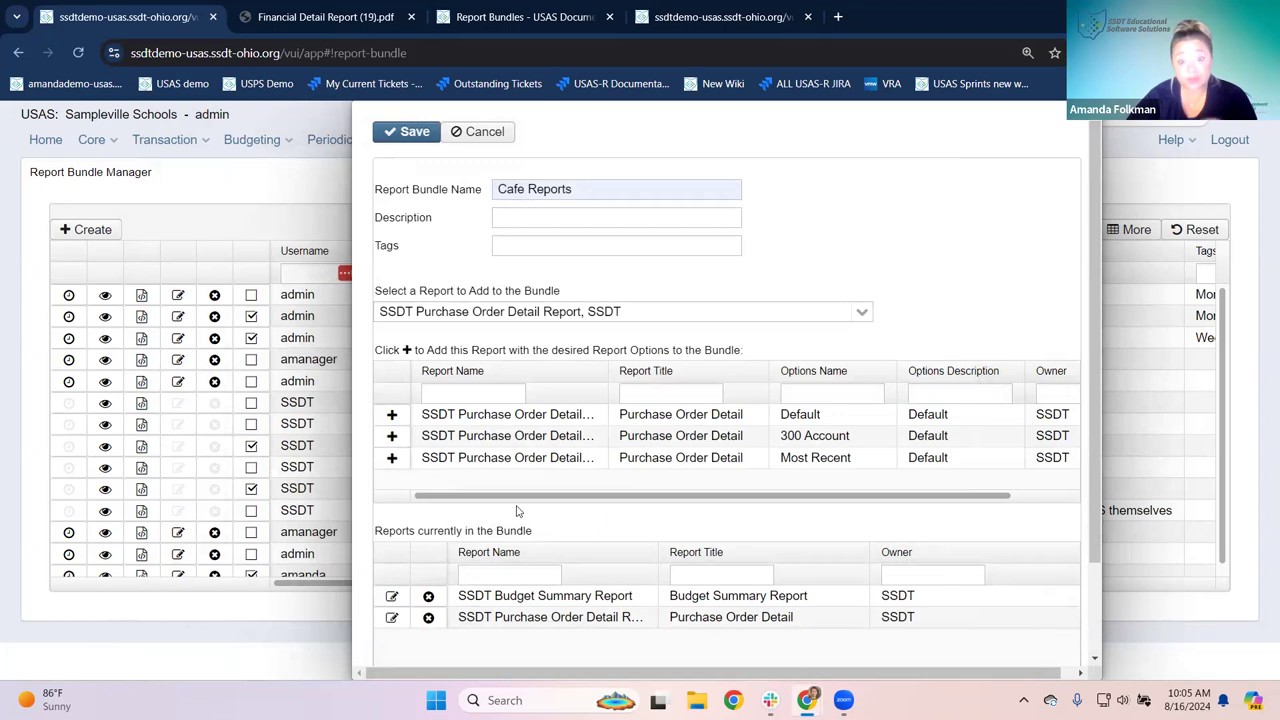
Step: Save the Cafe Reports bundle, close its details, and open its scheduling form
{"action": "left_click", "coordinate": [405, 132]}
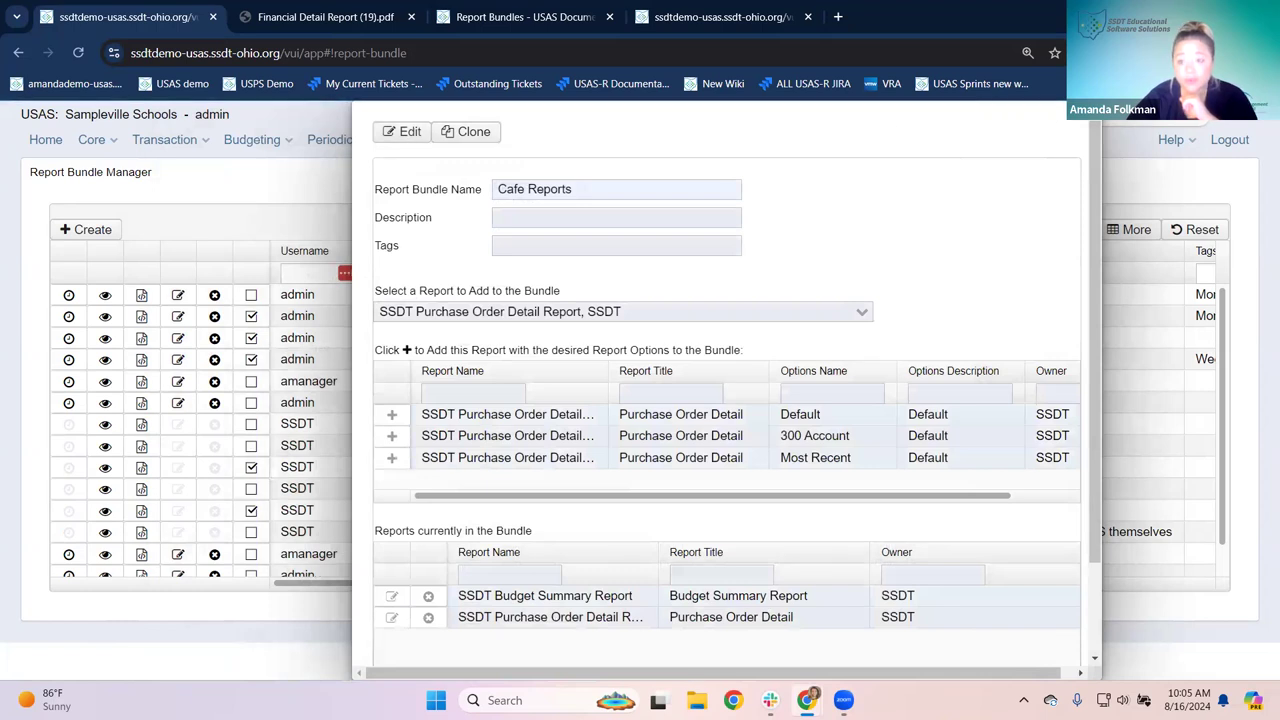
{"action": "left_click", "coordinate": [6, 301]}
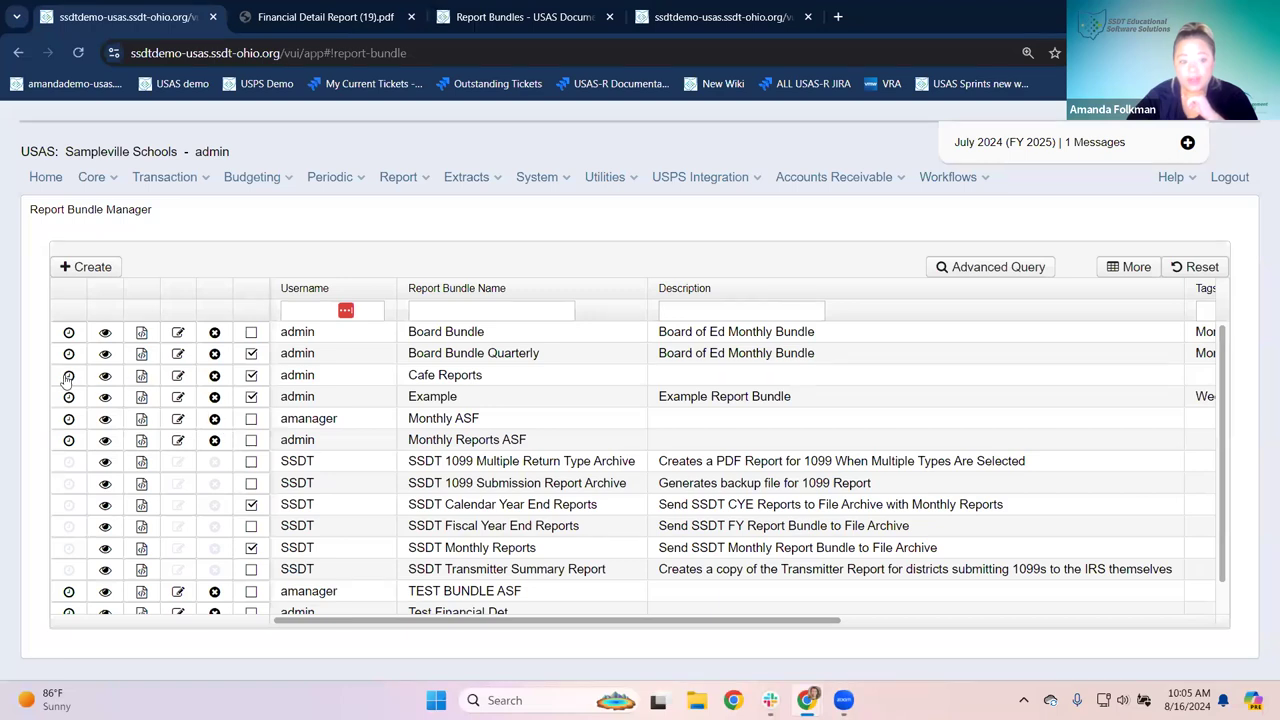
{"action": "left_click", "coordinate": [67, 377]}
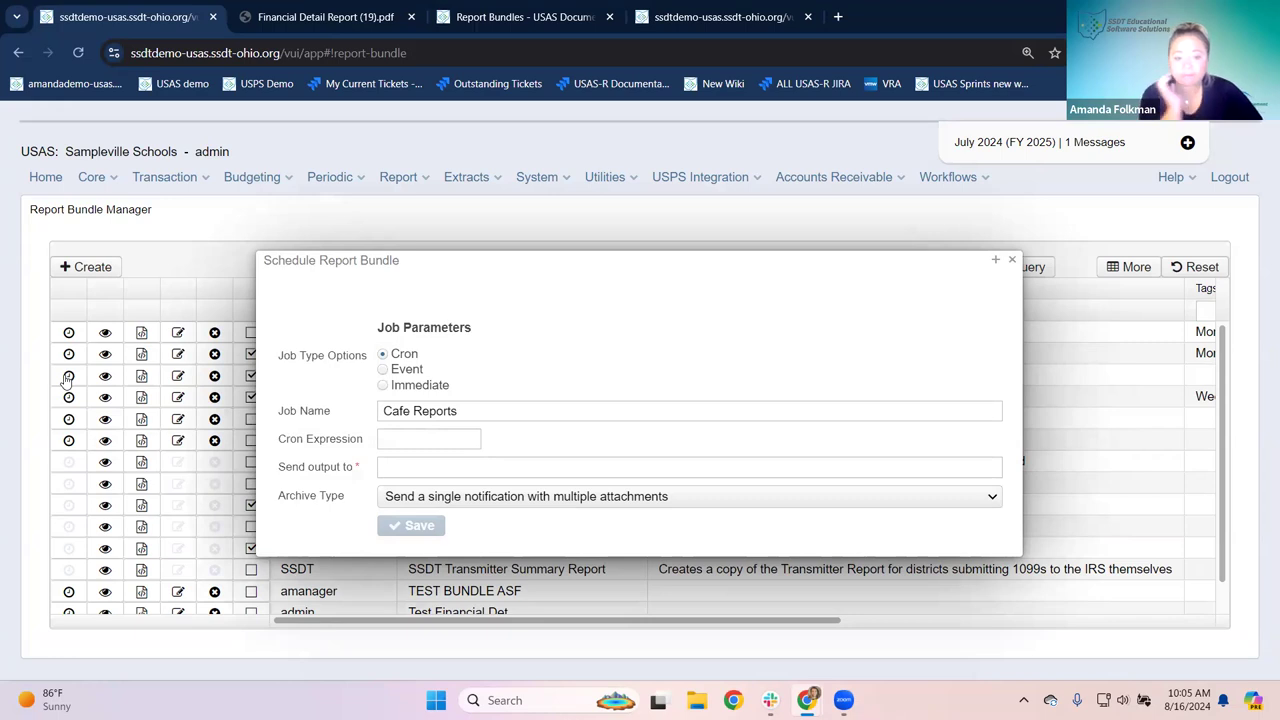
Step: Trigger the schedule on the PostingPeriodCloseCompletedEvent event
{"action": "left_click", "coordinate": [381, 370]}
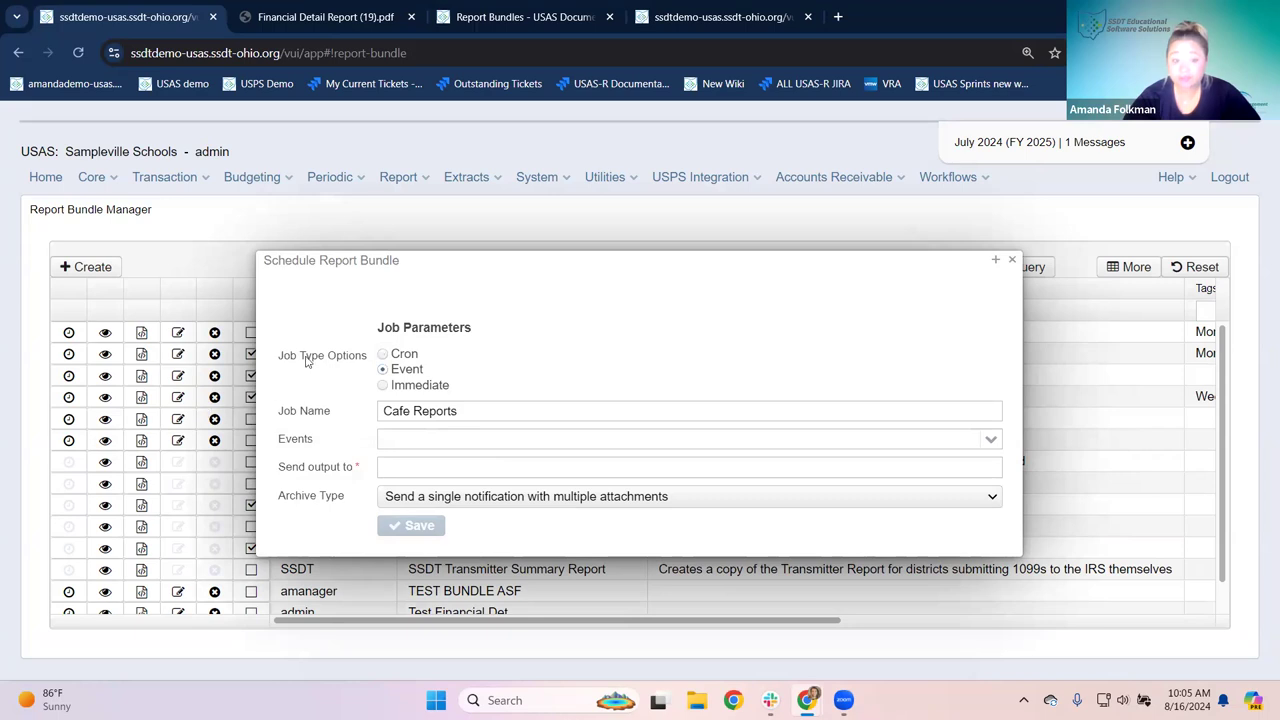
{"action": "left_click", "coordinate": [628, 441]}
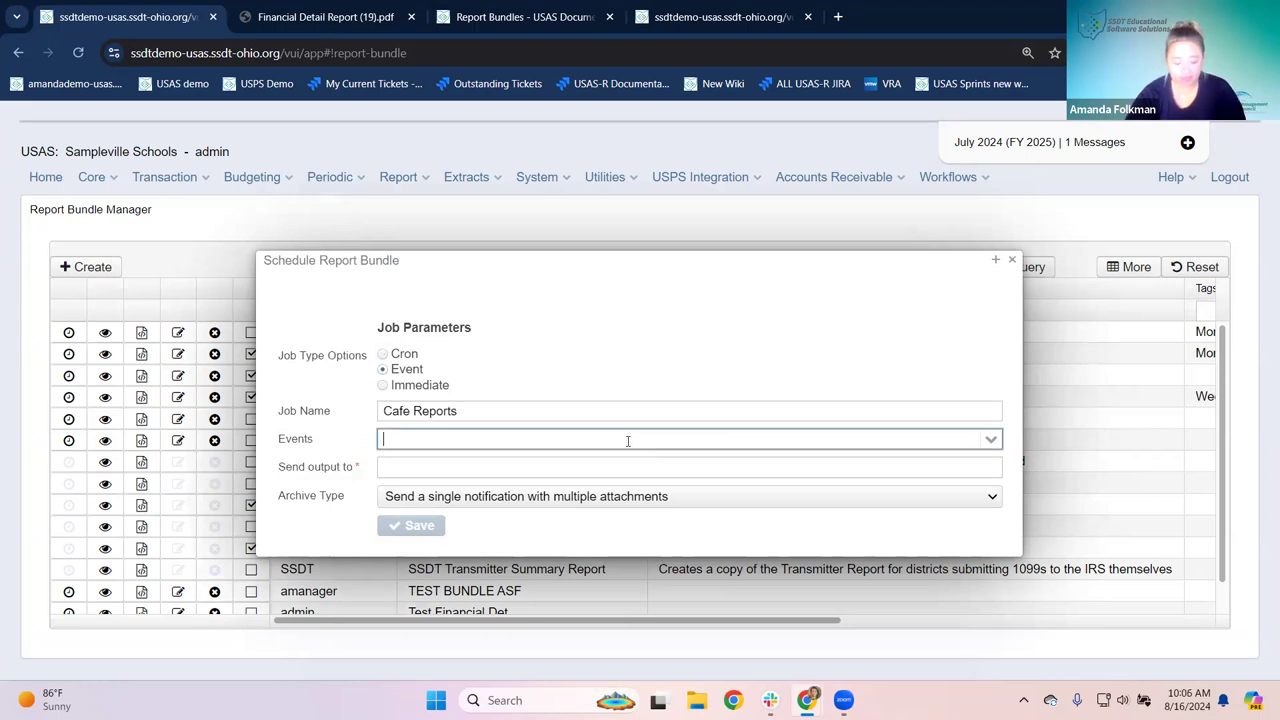
{"action": "type", "text": "postingp"}
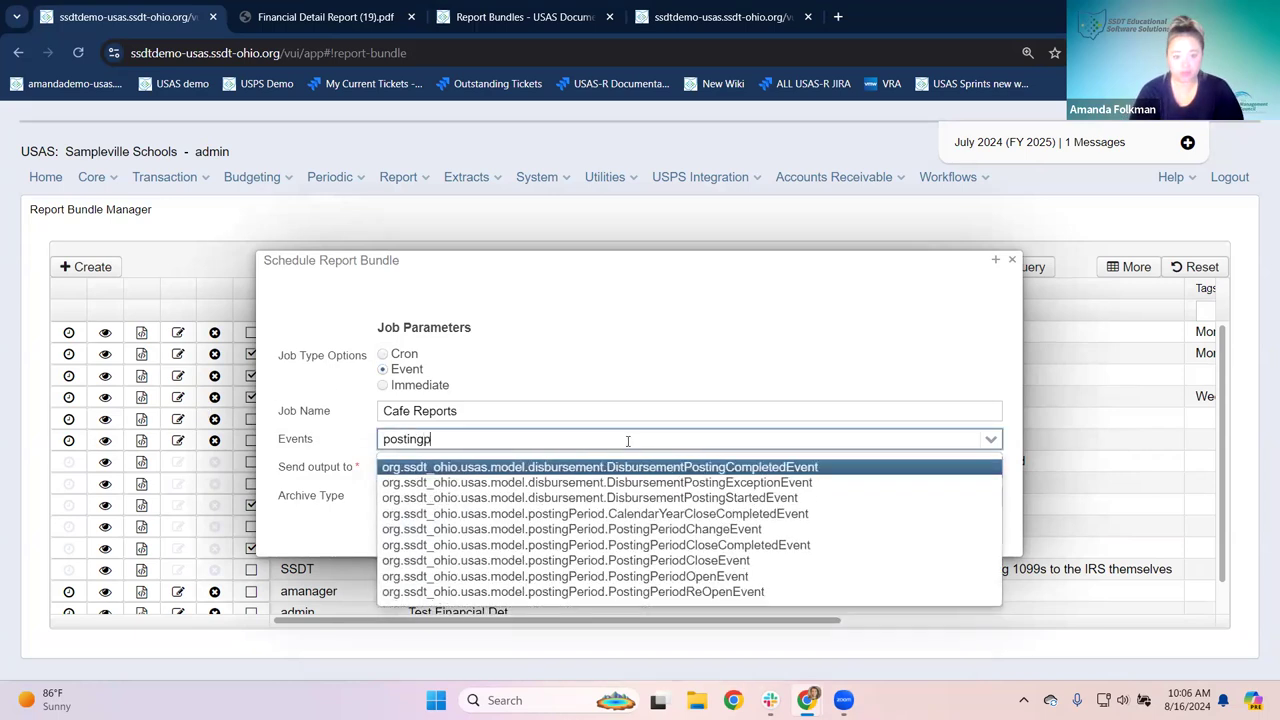
{"action": "type", "text": "eriodcl"}
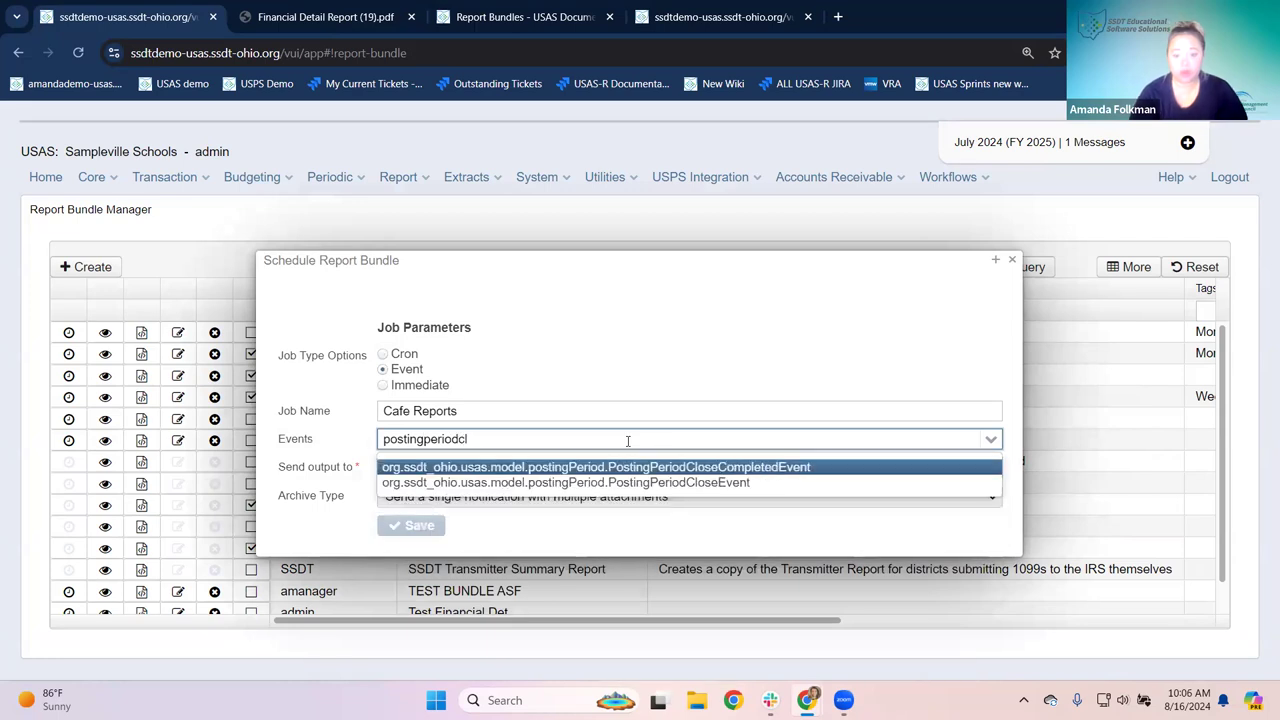
{"action": "left_click", "coordinate": [678, 468]}
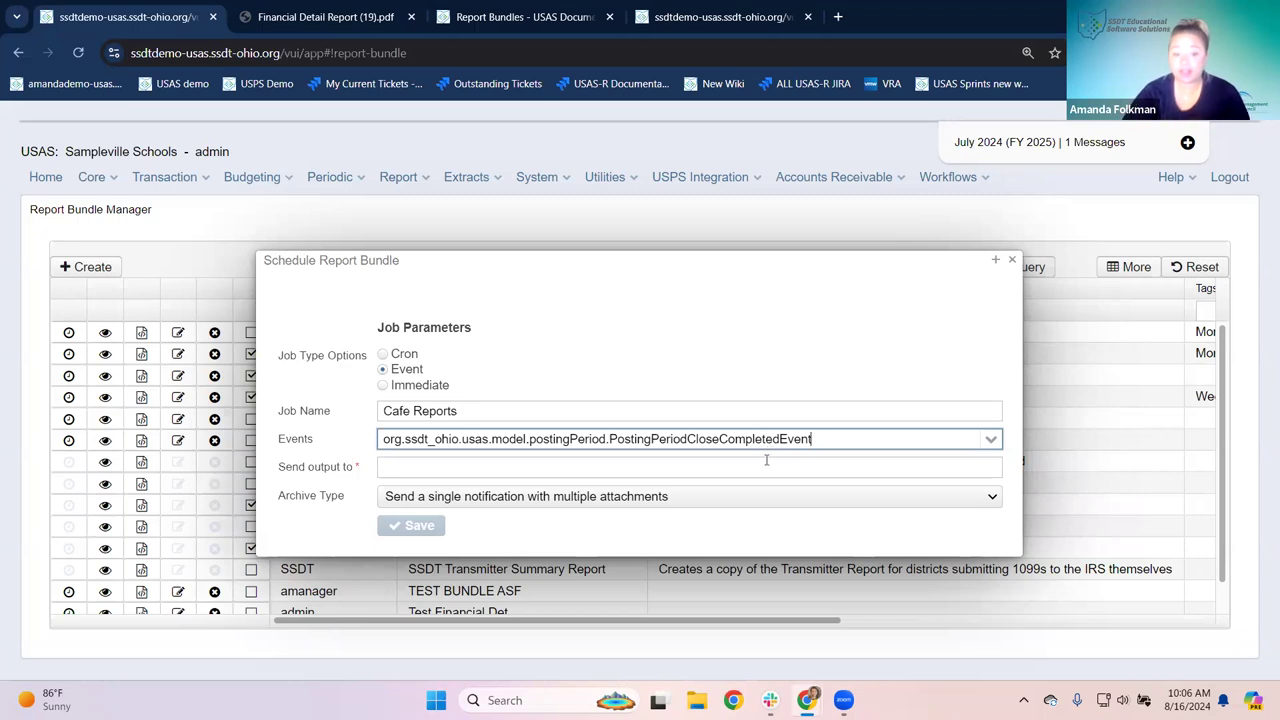
Step: Send output to the recipient's e-mail address and switch the job to Immediate
{"action": "left_click", "coordinate": [422, 464]}
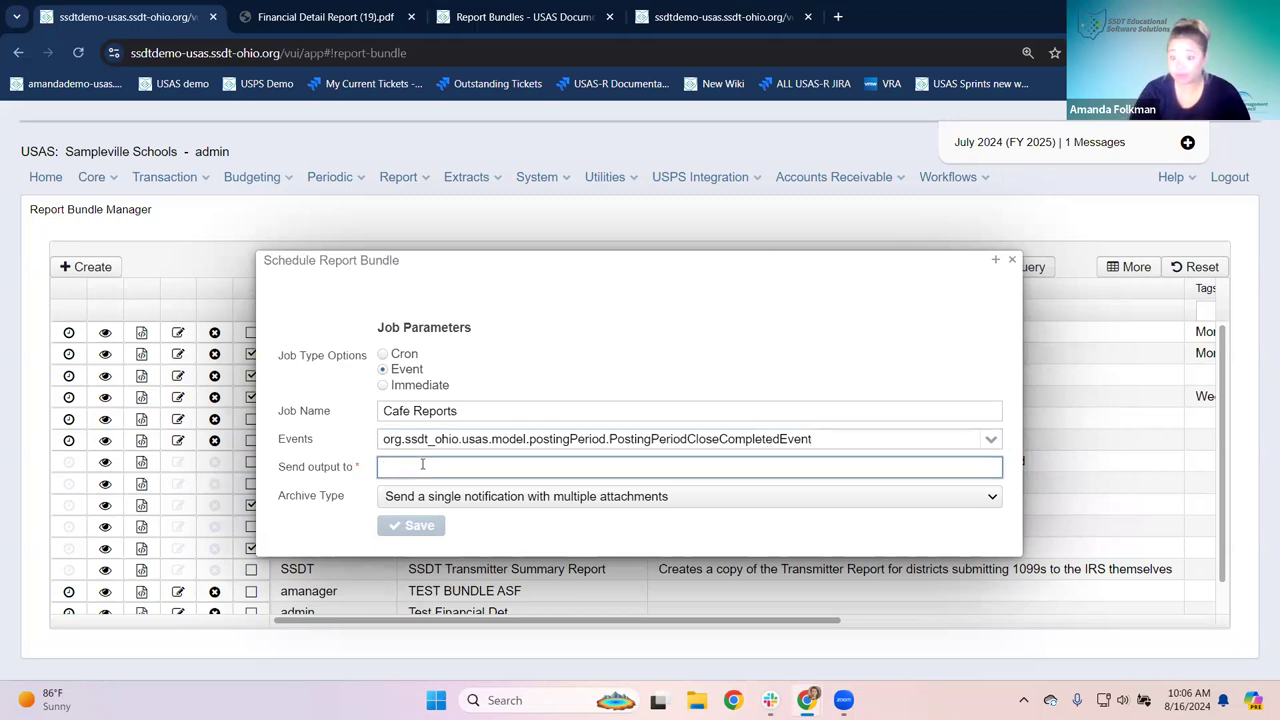
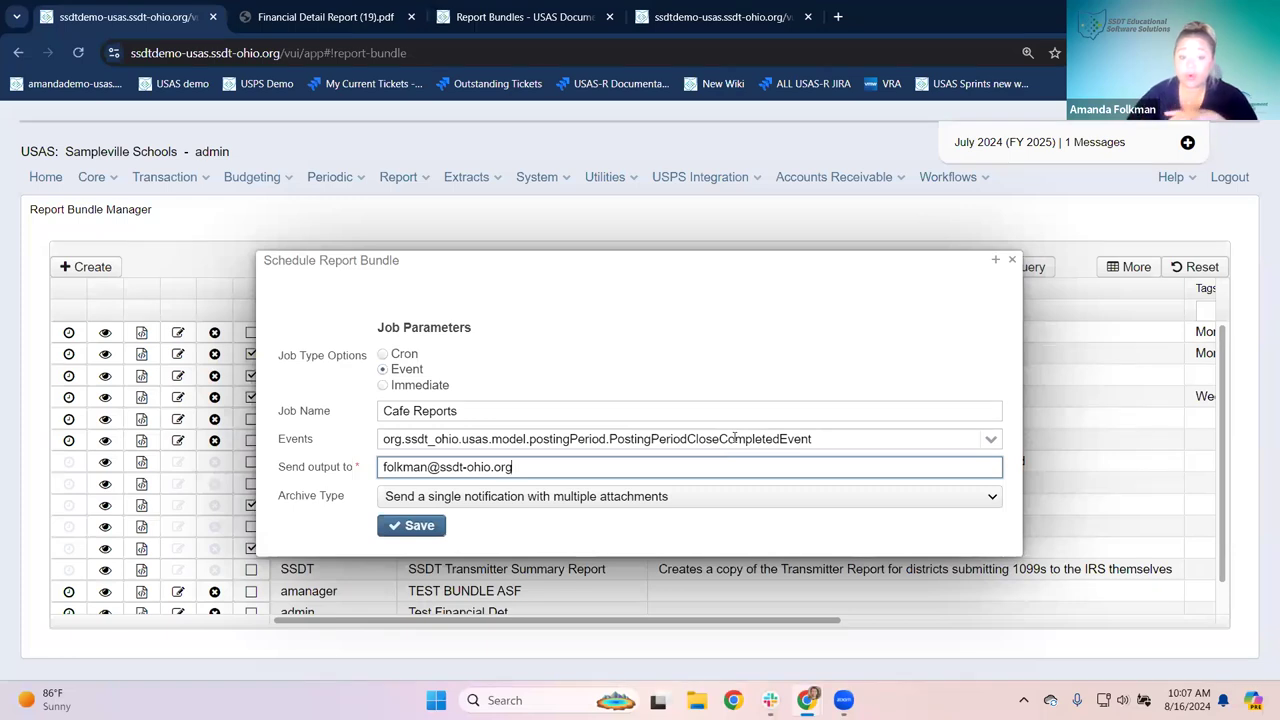
{"action": "left_click", "coordinate": [388, 385]}
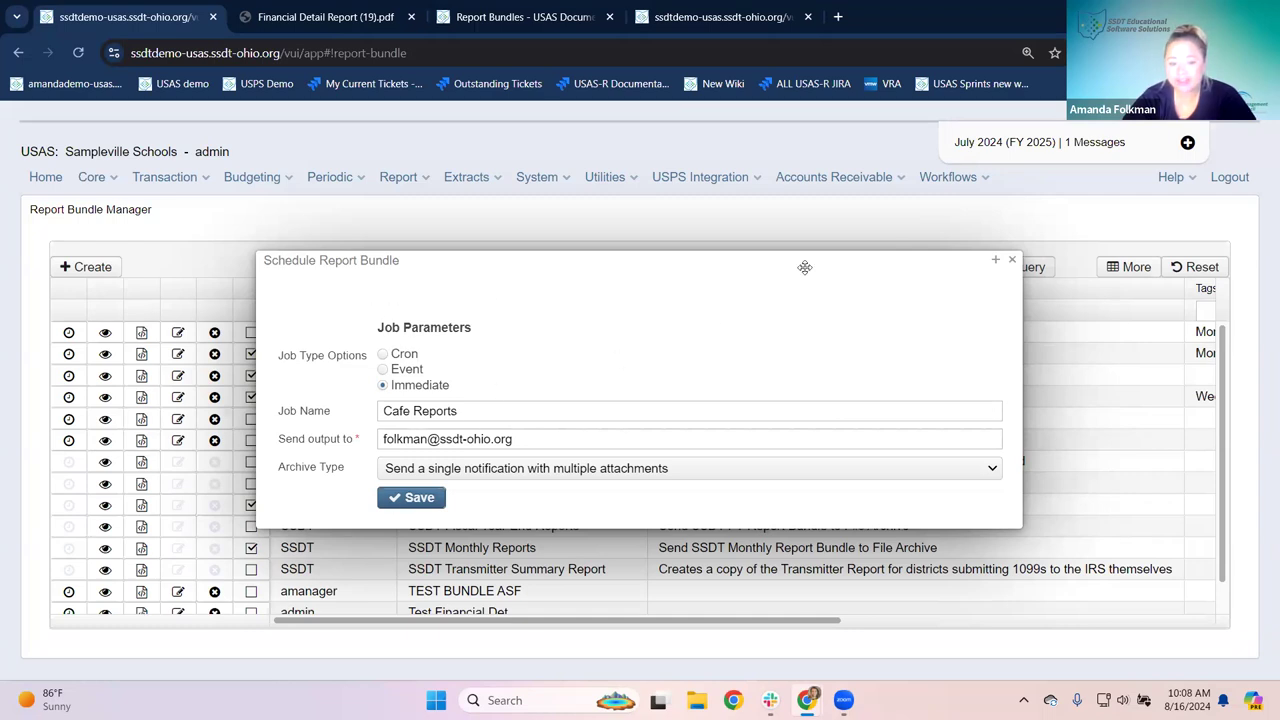
Step: Close the Schedule Report Bundle dialog without saving
{"action": "left_click", "coordinate": [547, 529]}
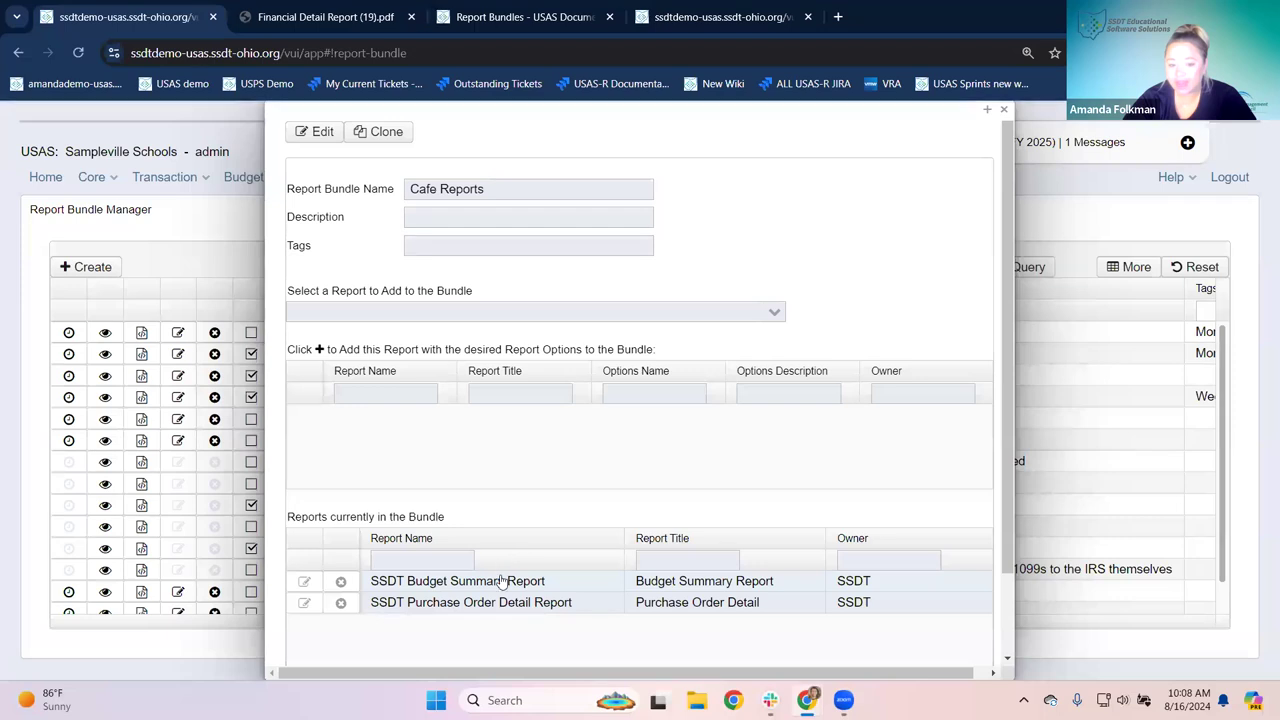
Step: Review the Cafe Reports bundle details, then close the bundle dialog
{"action": "scroll", "coordinate": [507, 582], "scroll_direction": "down", "scroll_amount": 1}
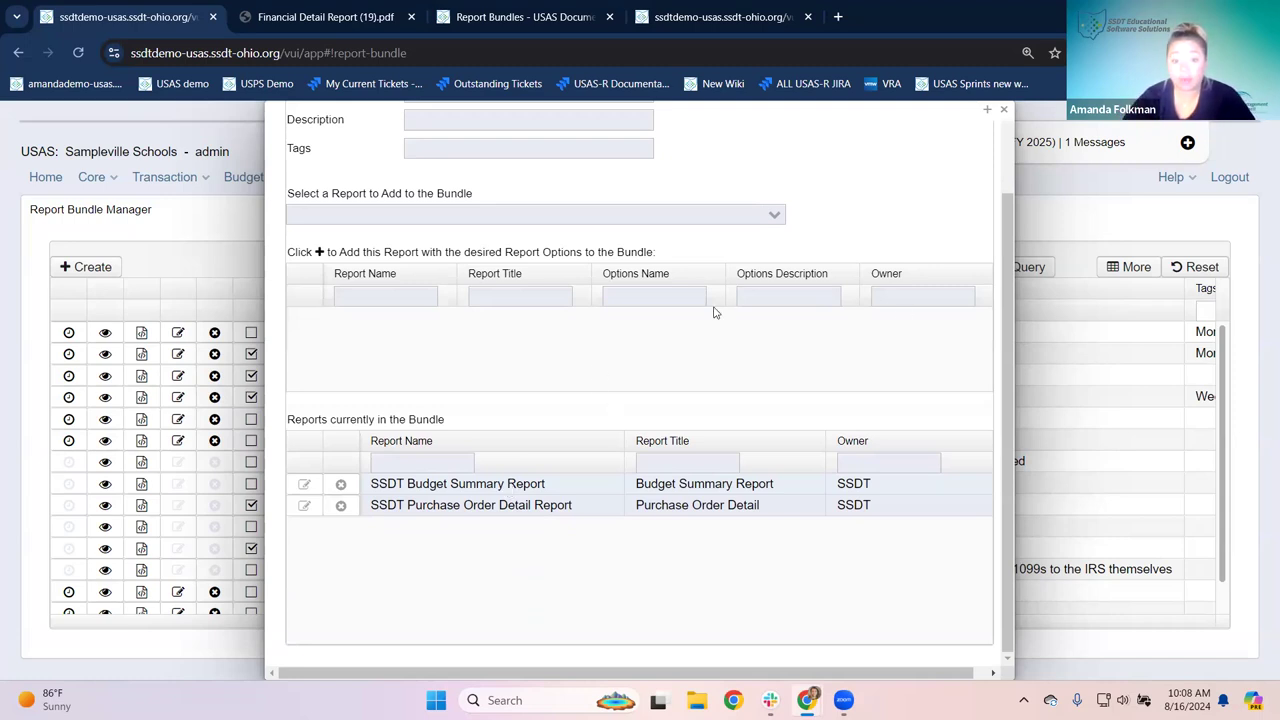
{"action": "scroll", "coordinate": [617, 417], "scroll_direction": "up", "scroll_amount": 3}
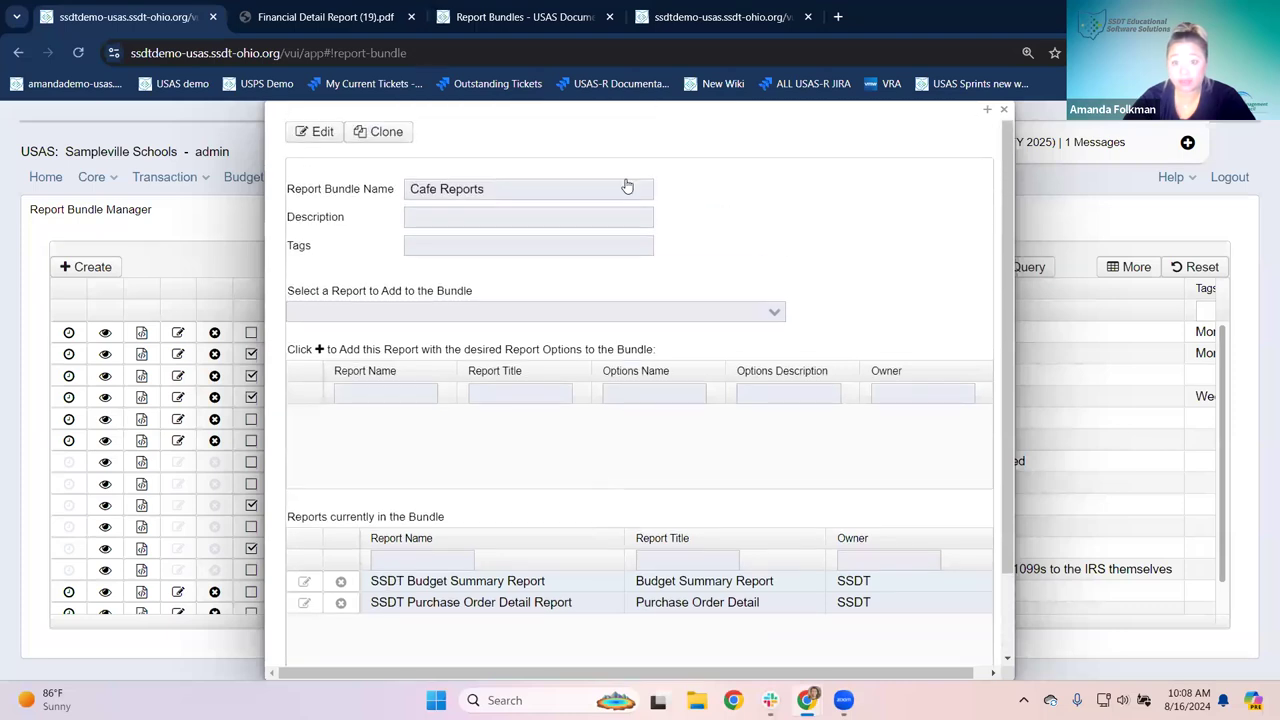
{"action": "left_click", "coordinate": [1004, 109]}
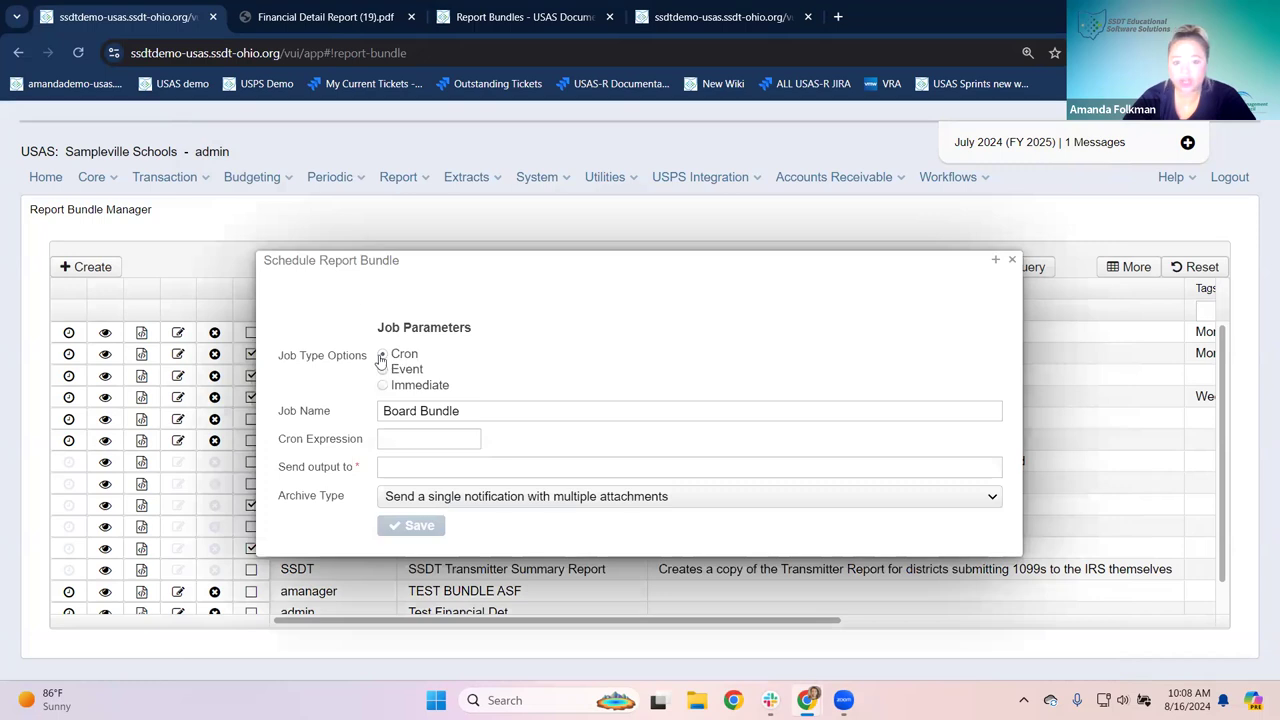
Step: Put the cursor in the Board Bundle's Cron Expression field, then dismiss the schedule without saving
{"action": "left_click", "coordinate": [391, 439]}
{"action": "left_click", "coordinate": [392, 439]}
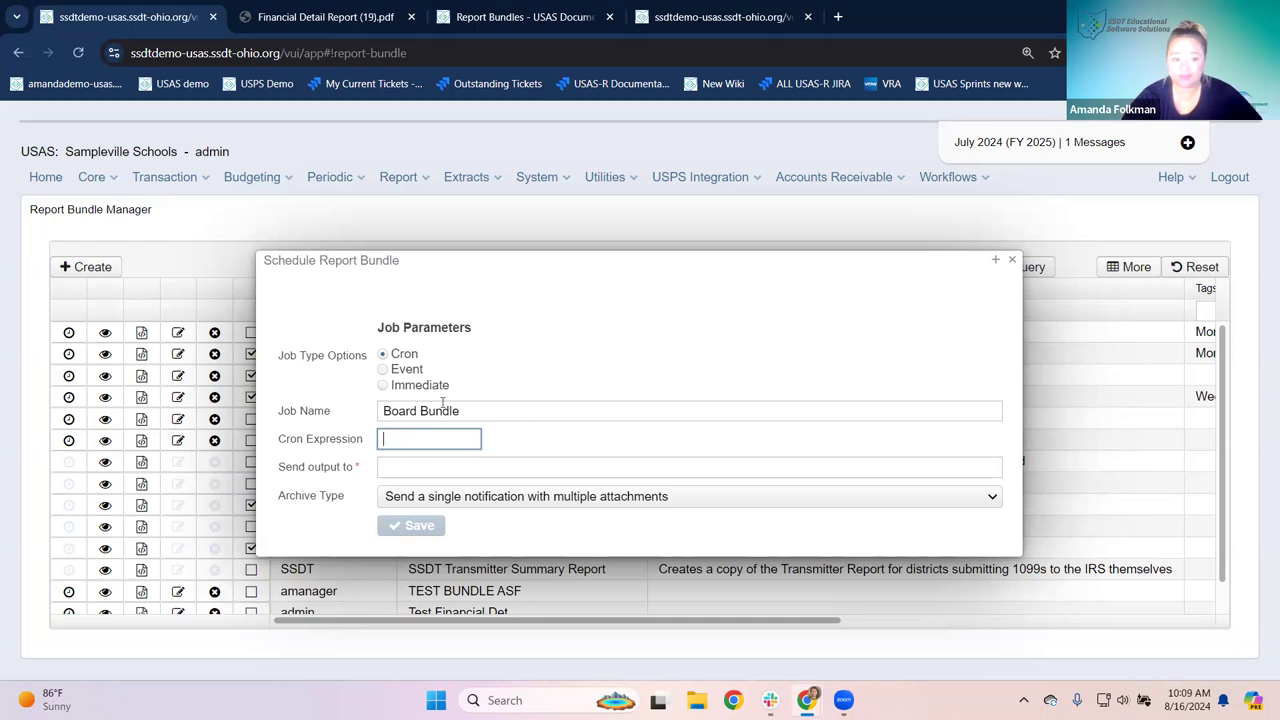
{"action": "left_click", "coordinate": [1012, 260]}
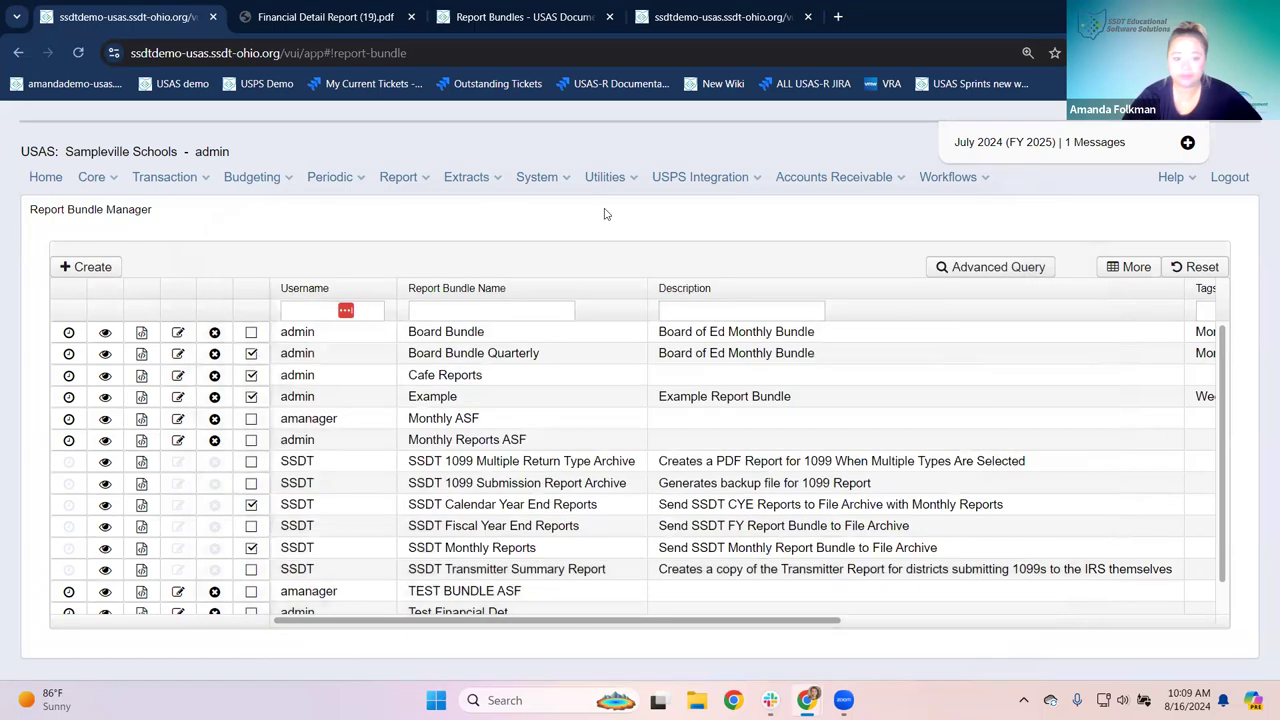